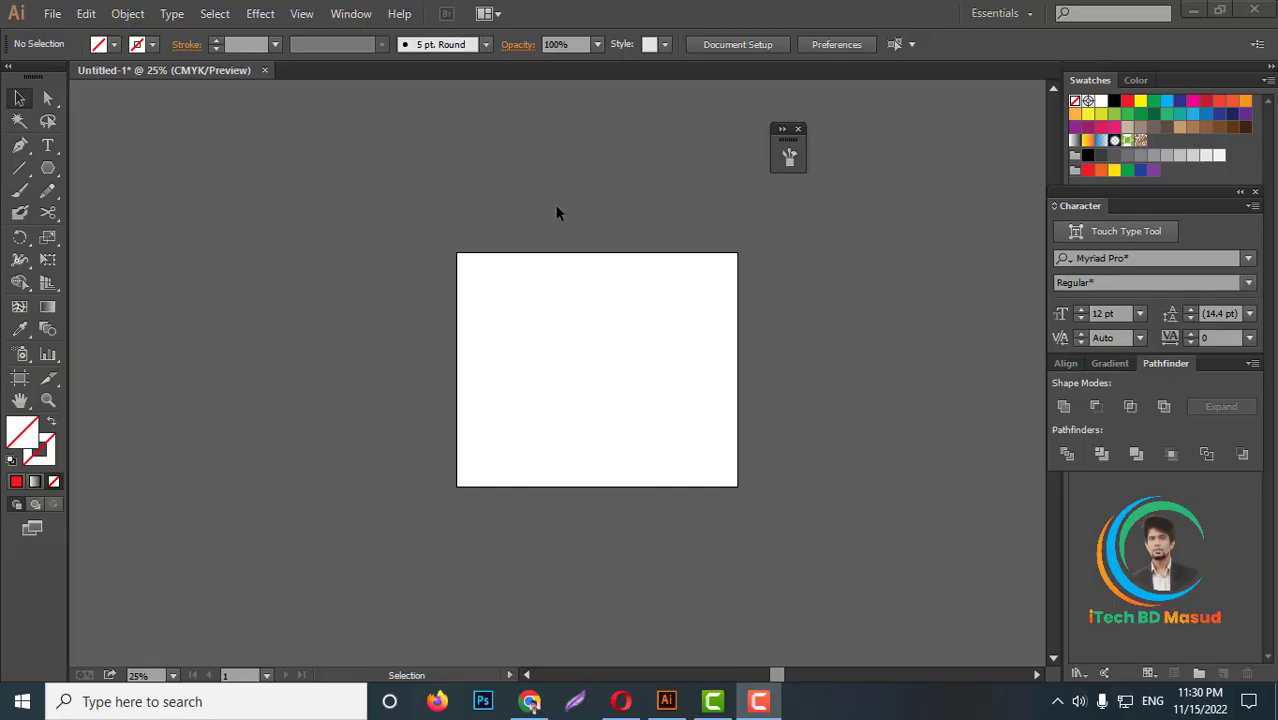
Step: Draw a square at the artboard centre with a 10 pt red stroke
left_click_drag(47, 168, 115, 169)
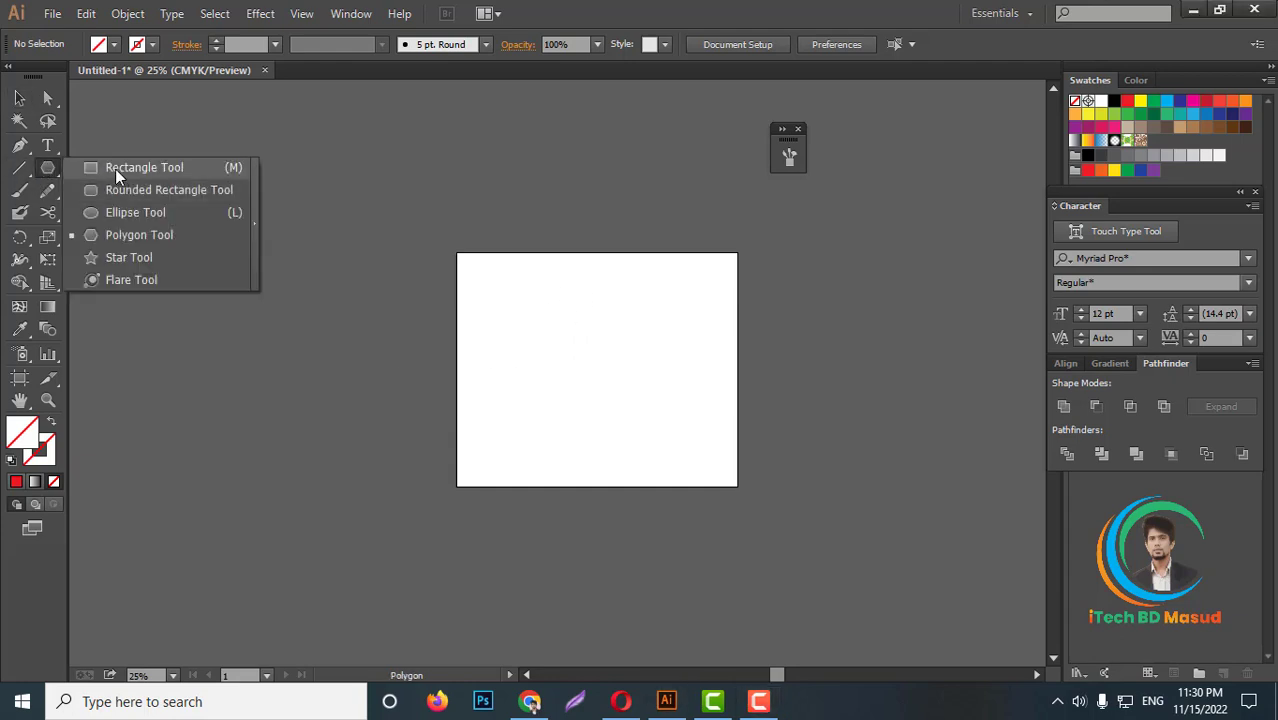
scroll(600, 390, "up", 3)
left_click_drag(600, 319, 708, 426)
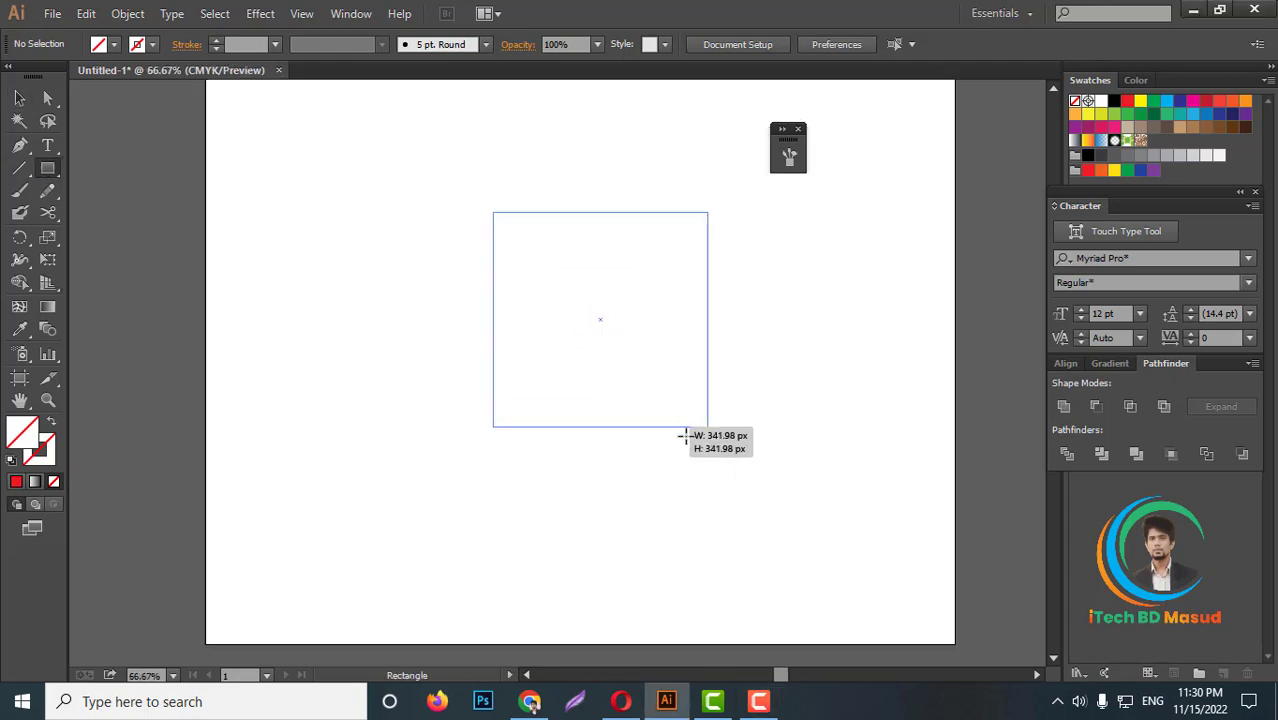
left_click(235, 44)
type("10")
key("Return")
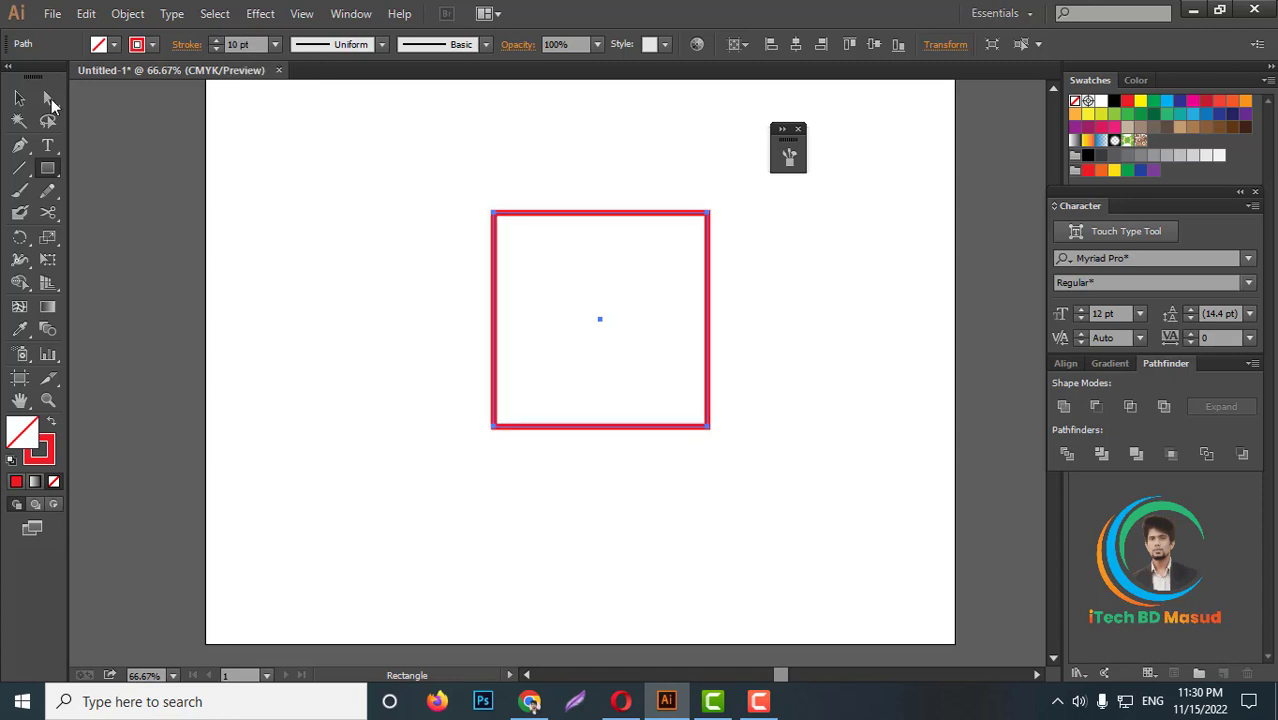
Step: Rotate the square 45° into a diamond and Alt-scale a larger copy around it
left_click(19, 97)
left_click_drag(715, 208, 785, 398)
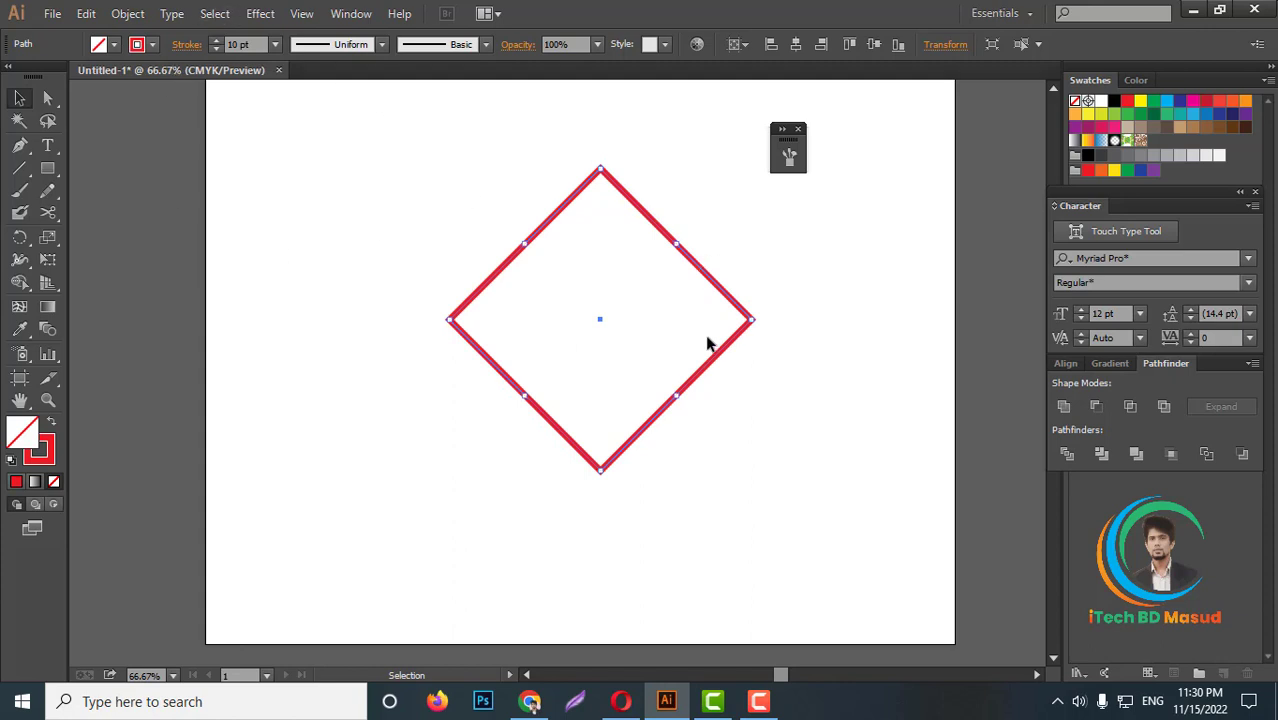
left_click(752, 366)
left_click(712, 362)
left_click_drag(755, 320, 808, 348)
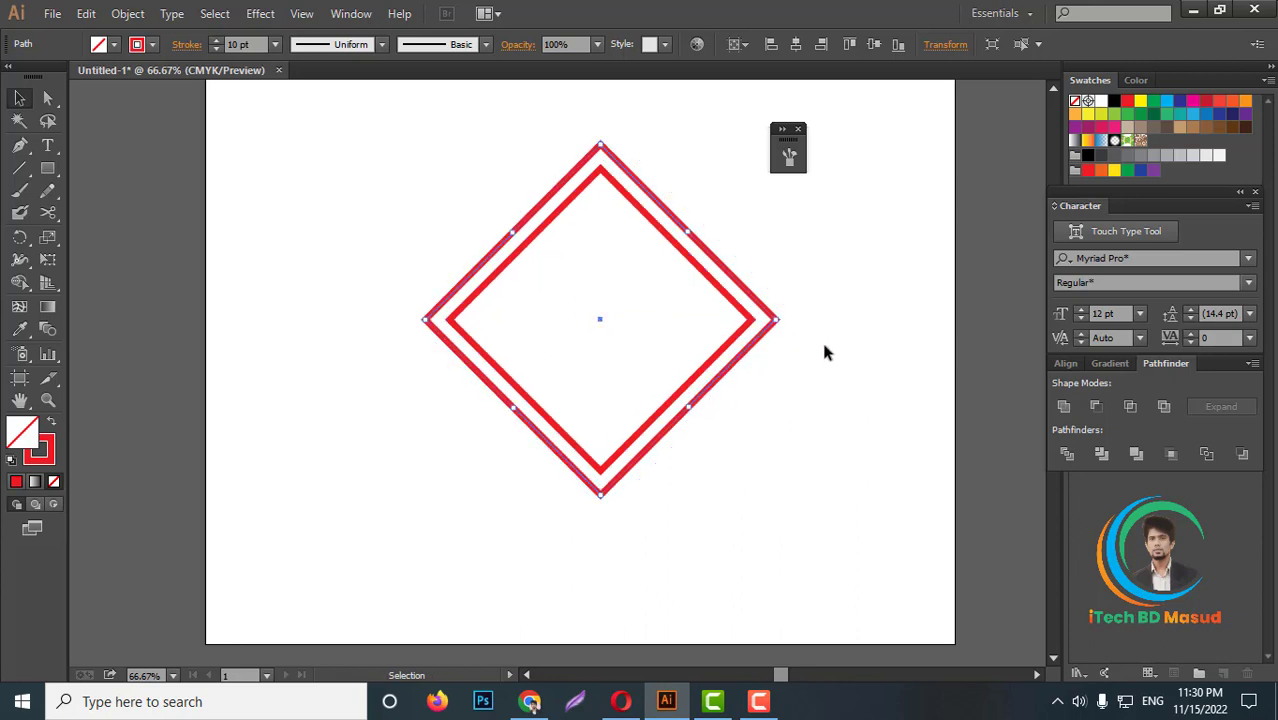
key("ctrl+a")
key("ctrl+minus")
Step: Place a spare copy of the diamonds to the left of the artboard
left_click_drag(746, 313, 262, 305)
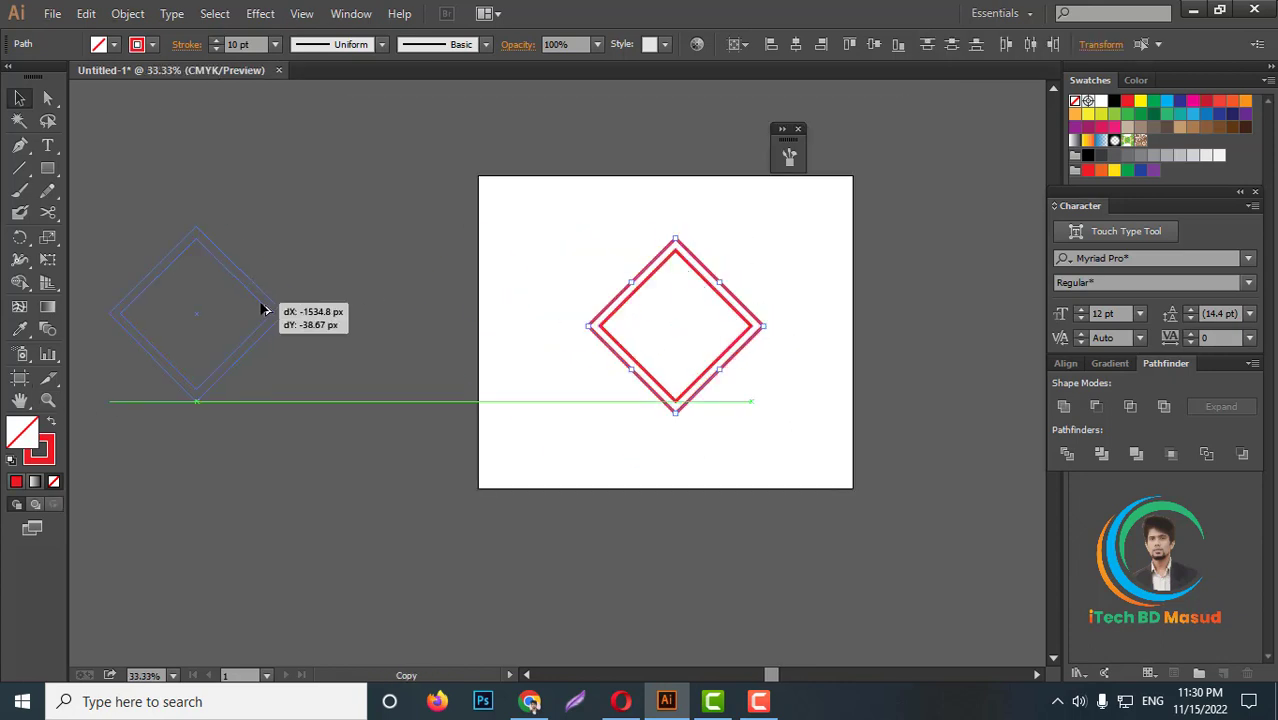
left_click(827, 277)
key("ctrl+1")
key("ctrl+a")
Step: Expand the diamonds' strokes into filled shapes
left_click(127, 13)
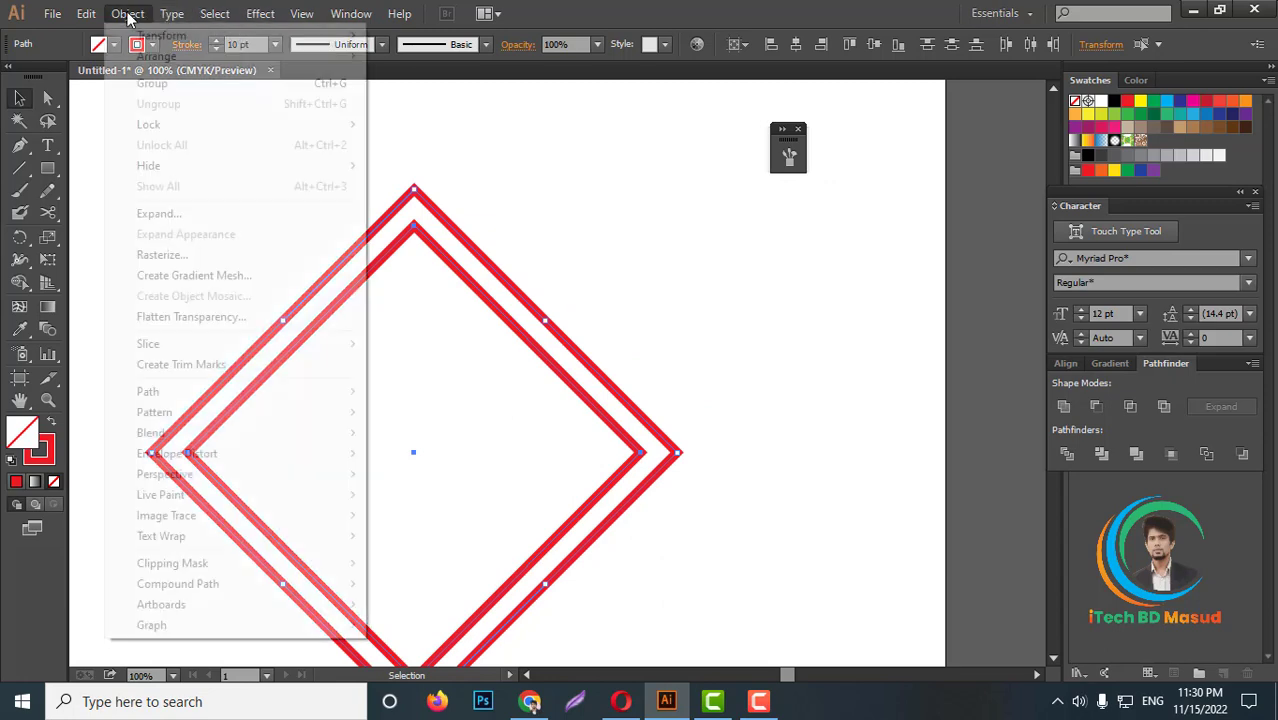
left_click(170, 208)
left_click(606, 453)
key("ctrl+minus")
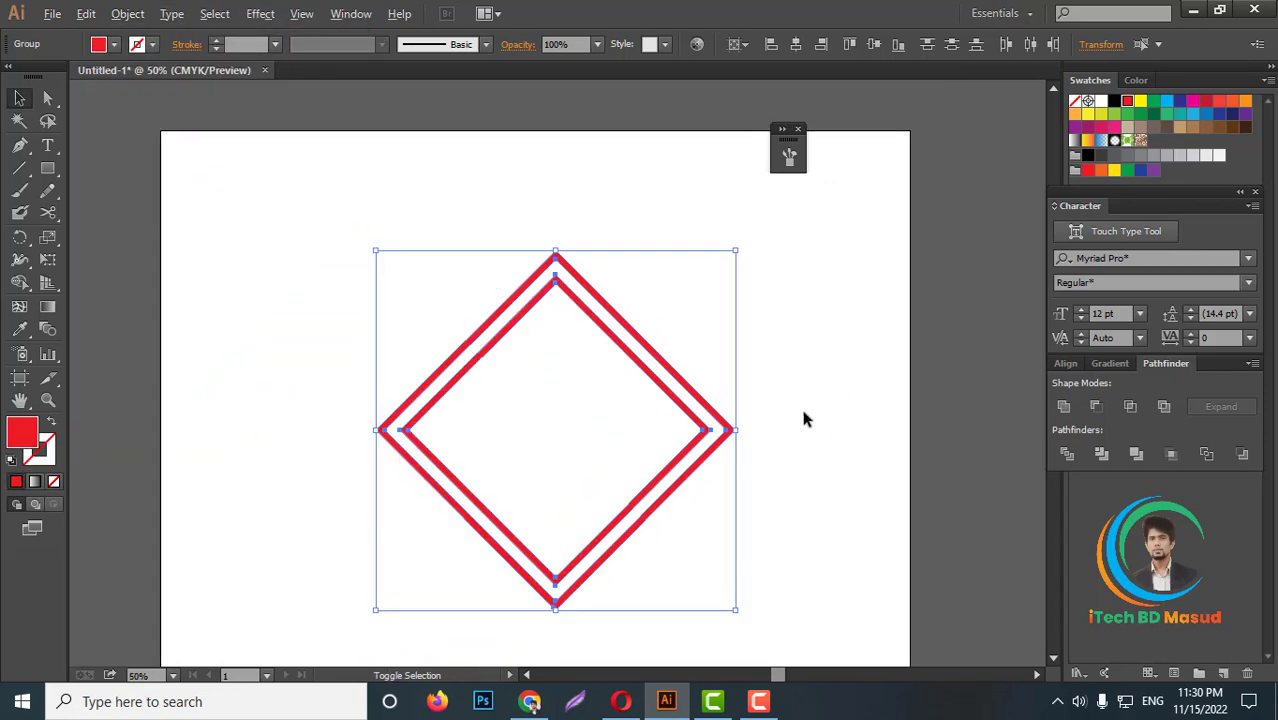
left_click(805, 419)
key("ctrl+minus")
key("ctrl+1")
Step: Divide the diamonds with a horizontal line drawn through their side corners
left_click(19, 168)
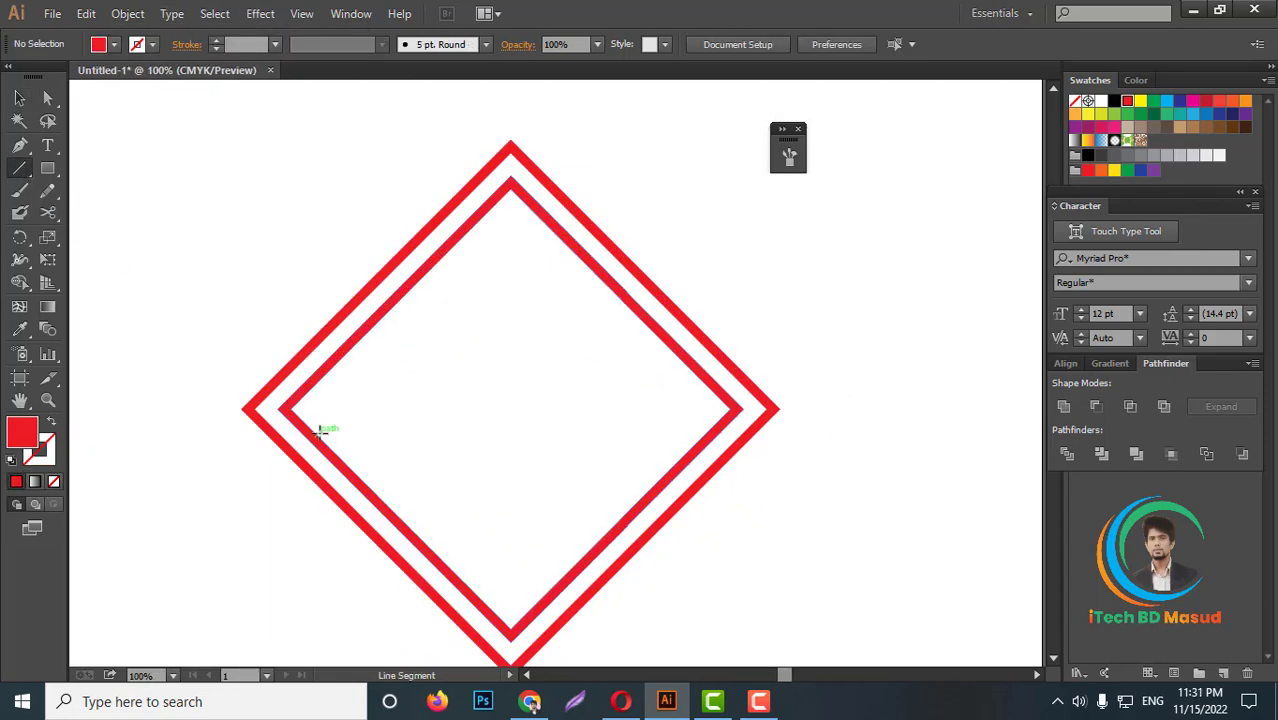
left_click_drag(290, 409, 977, 409)
key("v")
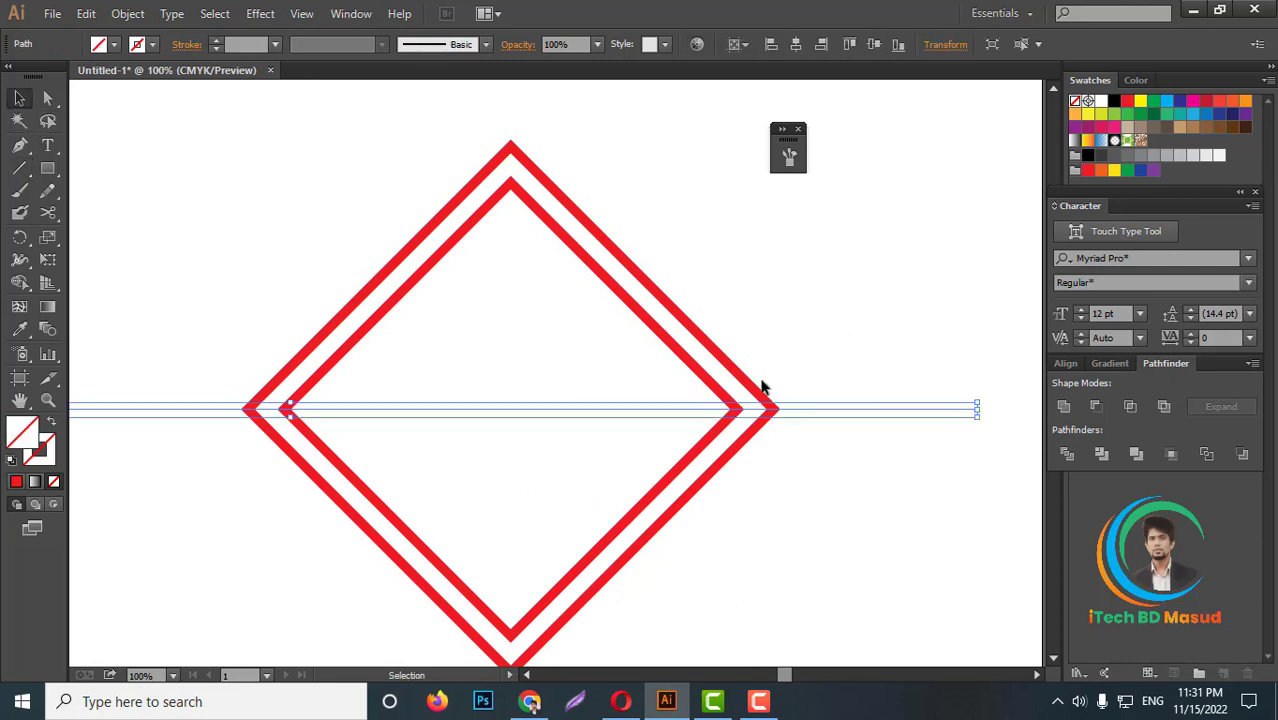
key("ctrl+a")
left_click(1069, 457)
Step: Ungroup the divided pieces and delete the line and lower diamond halves
right_click(758, 403)
left_click(758, 413)
left_click(713, 348)
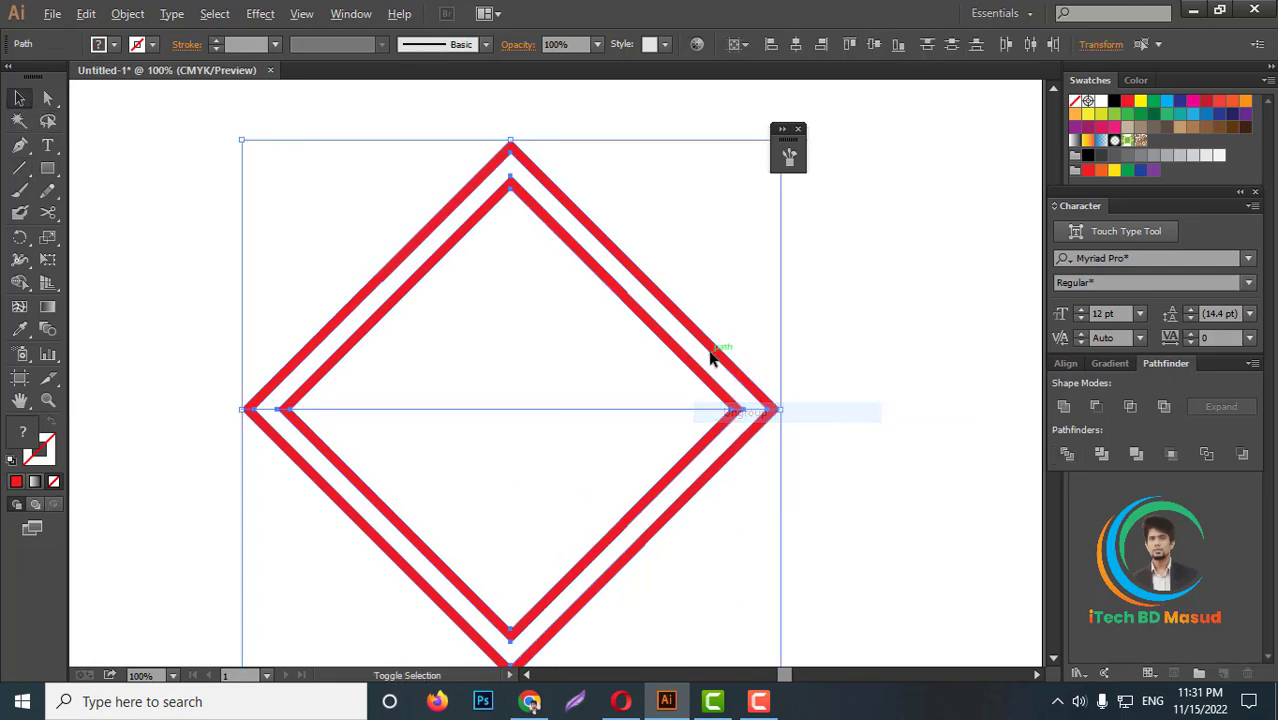
scroll(705, 343, "up", 1)
key("Delete")
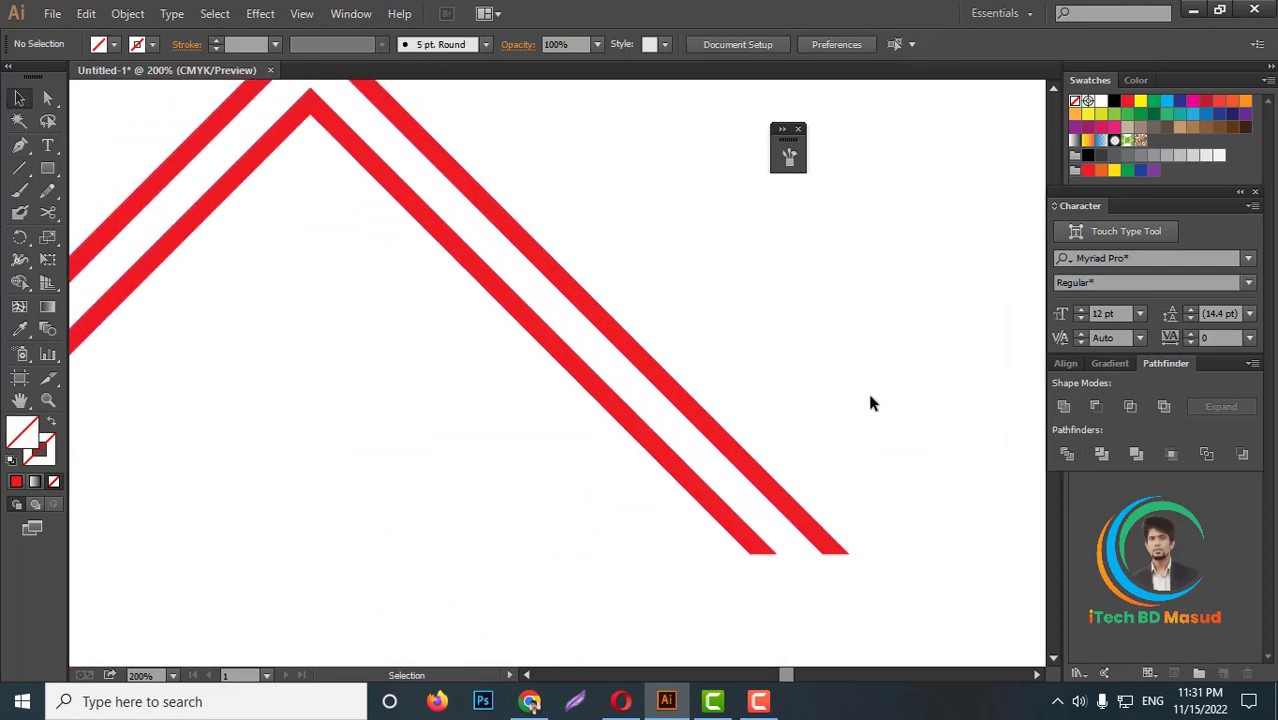
scroll(830, 400, "down", 4)
Step: Group the remaining chevron pieces and move them lower right on the artboard
left_click(778, 375)
right_click(778, 375)
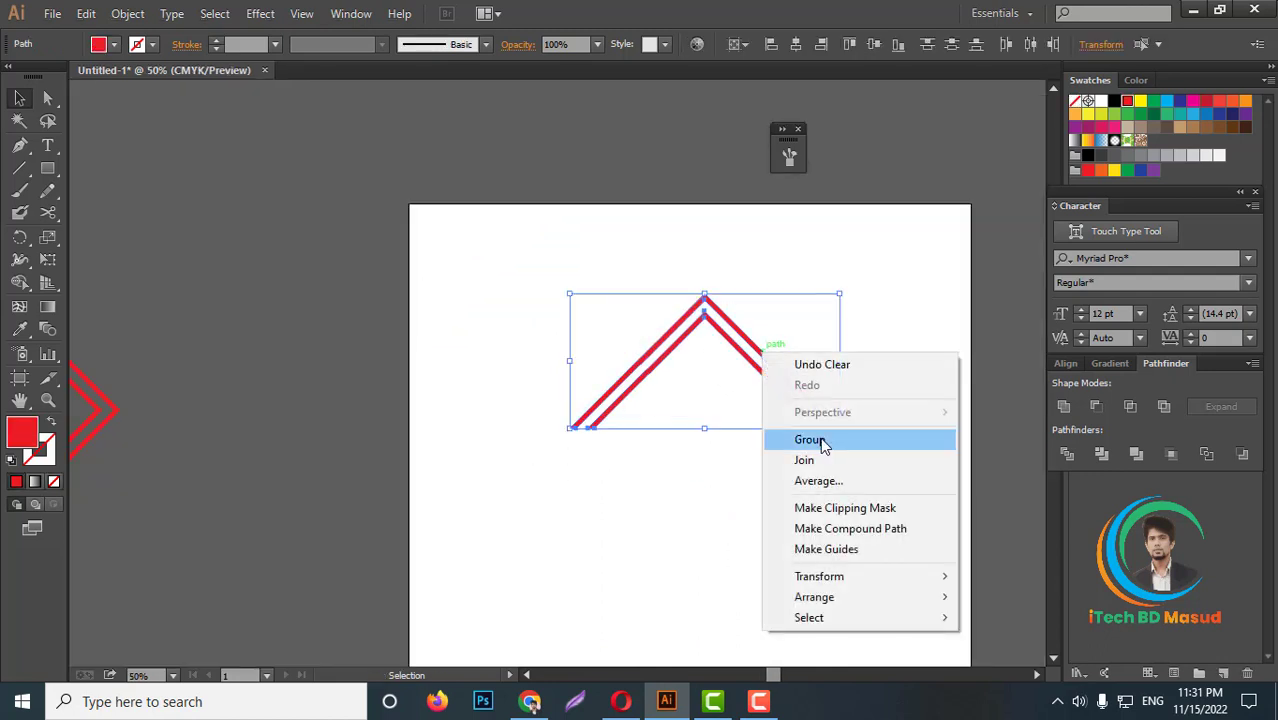
left_click(822, 440)
left_click_drag(790, 402, 833, 485)
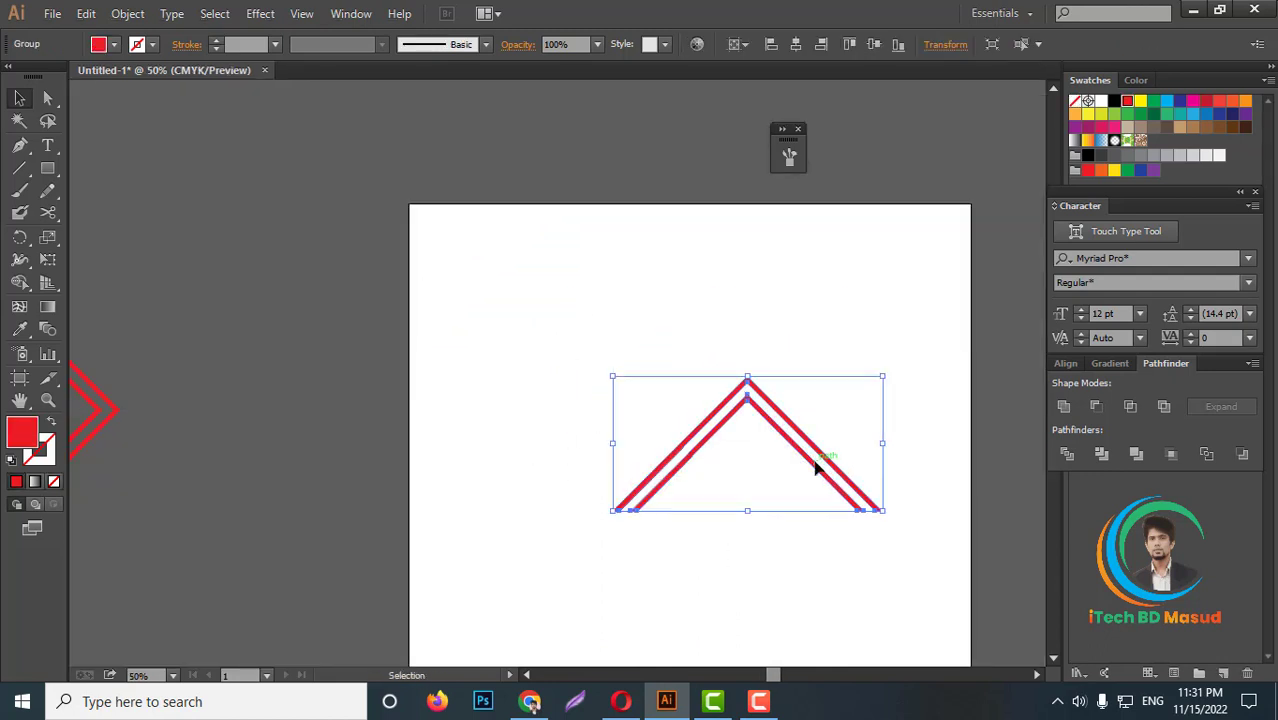
left_click(720, 440)
scroll(718, 438, "up", 2)
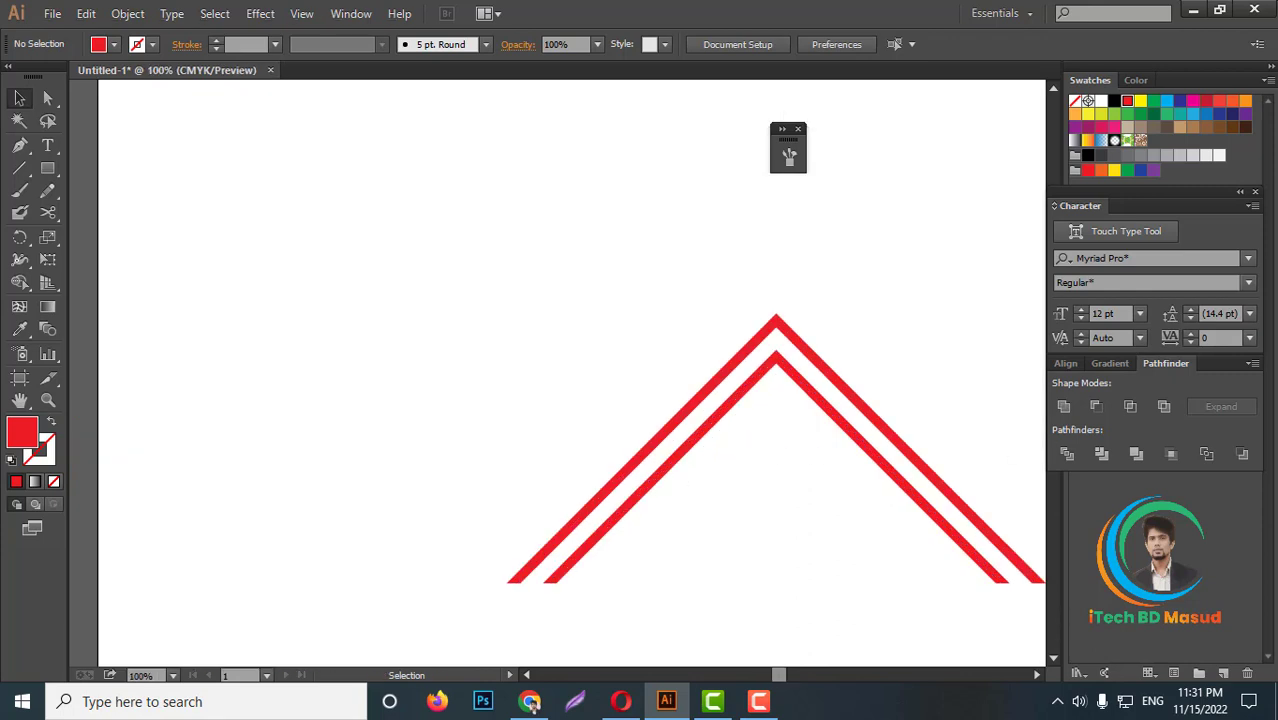
Step: Draw and position a diagonal helper line along the chevron's left roof edge
left_click(19, 168)
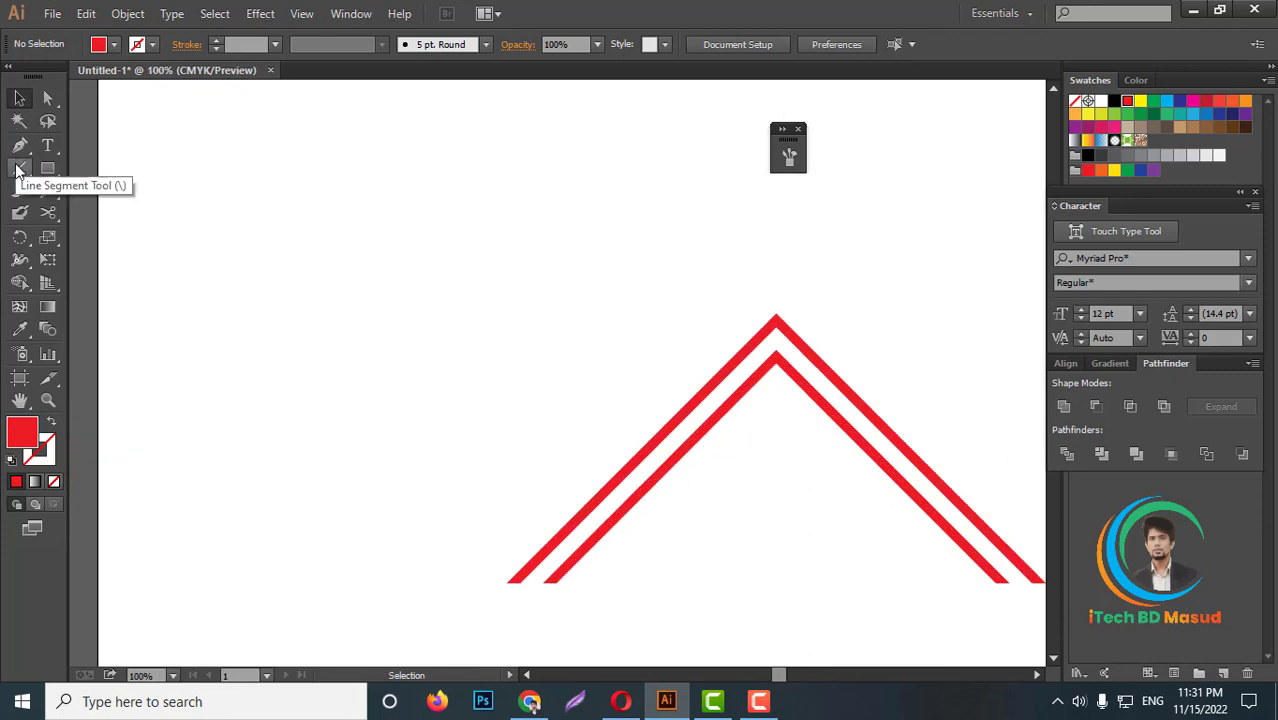
left_click_drag(776, 312, 514, 577)
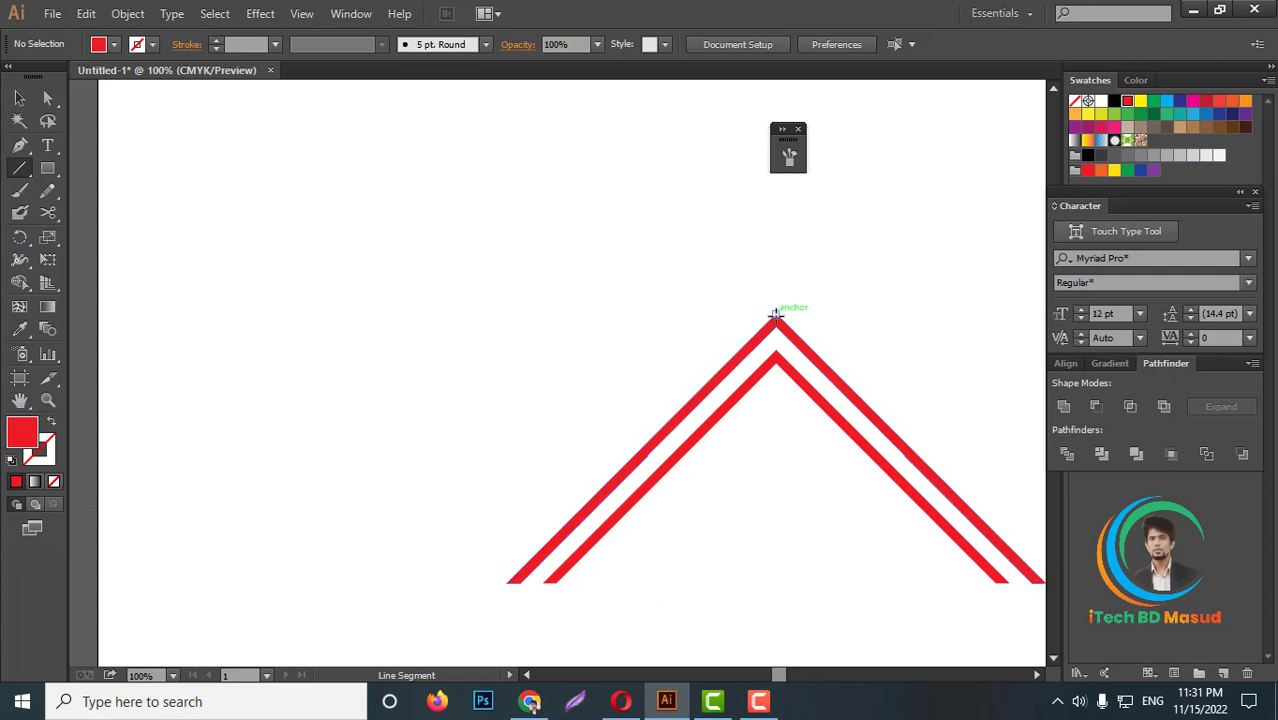
left_click_drag(778, 314, 506, 582)
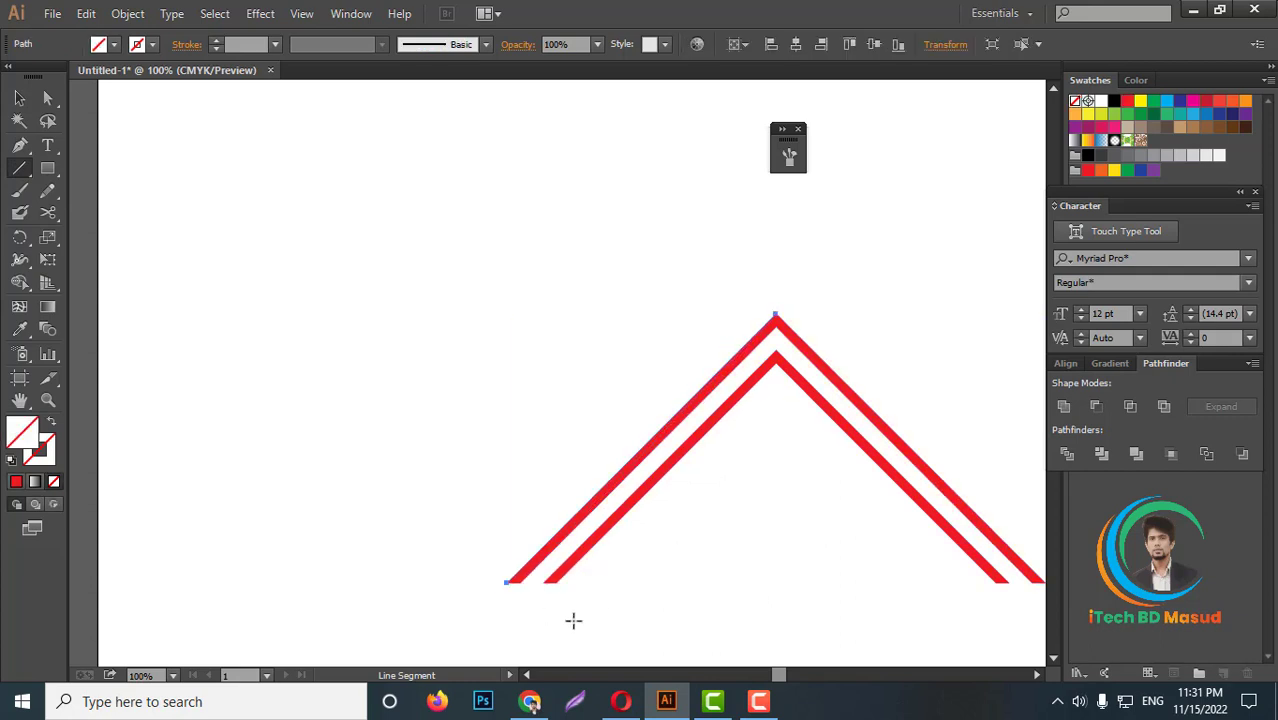
left_click(20, 108)
key("ctrl+minus")
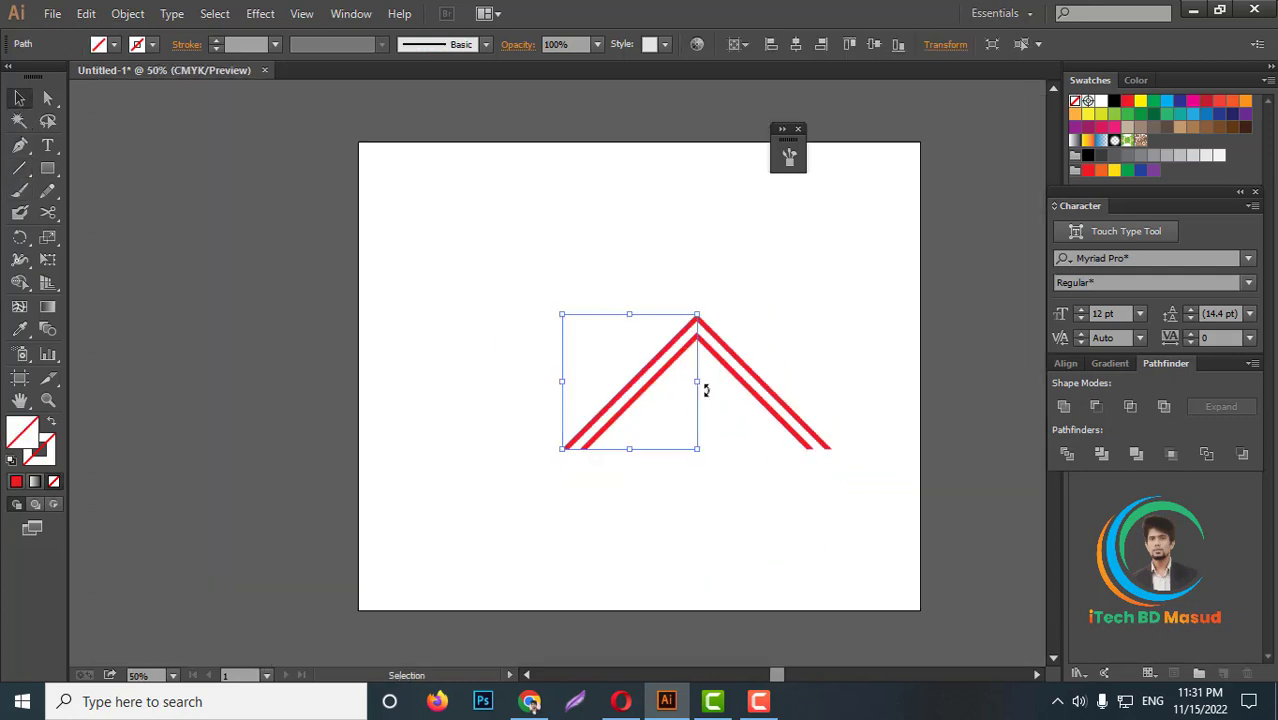
left_click_drag(698, 380, 748, 380)
left_click(608, 497)
key("ctrl+equal")
left_click_drag(547, 477, 459, 468)
key("Delete")
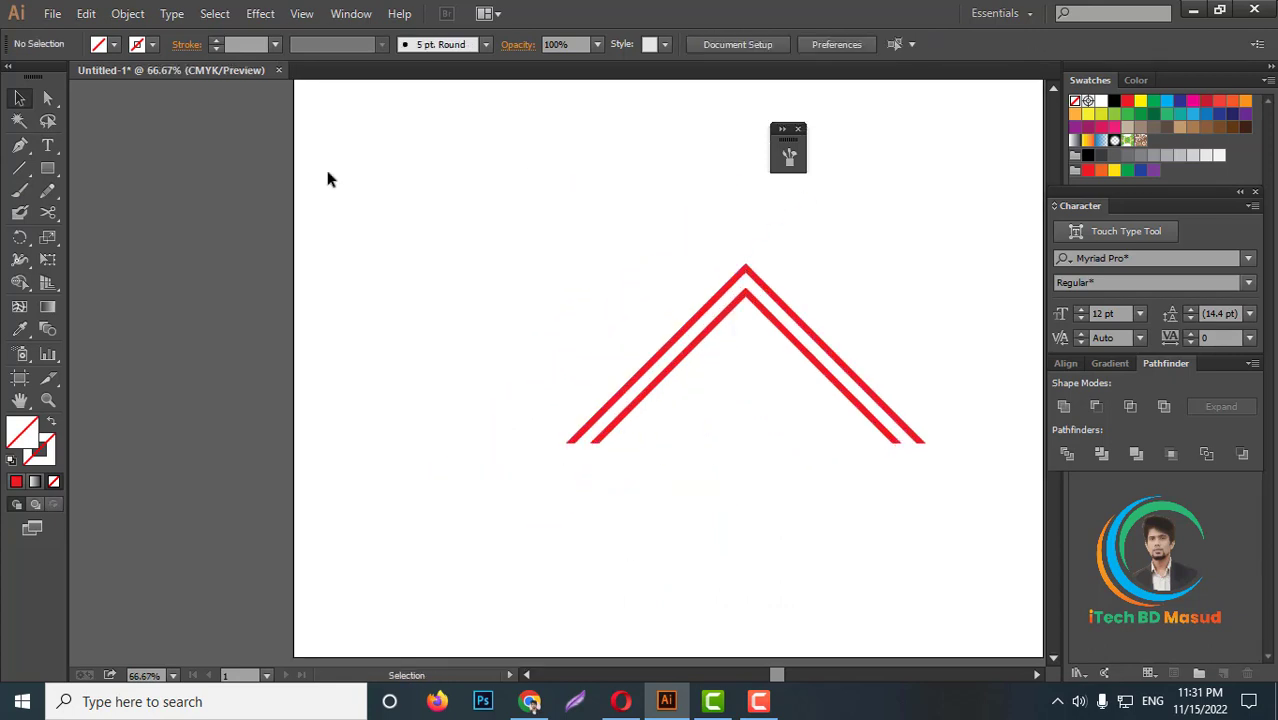
Step: Recolour the chevron group black
left_click(787, 323)
left_click(1114, 101)
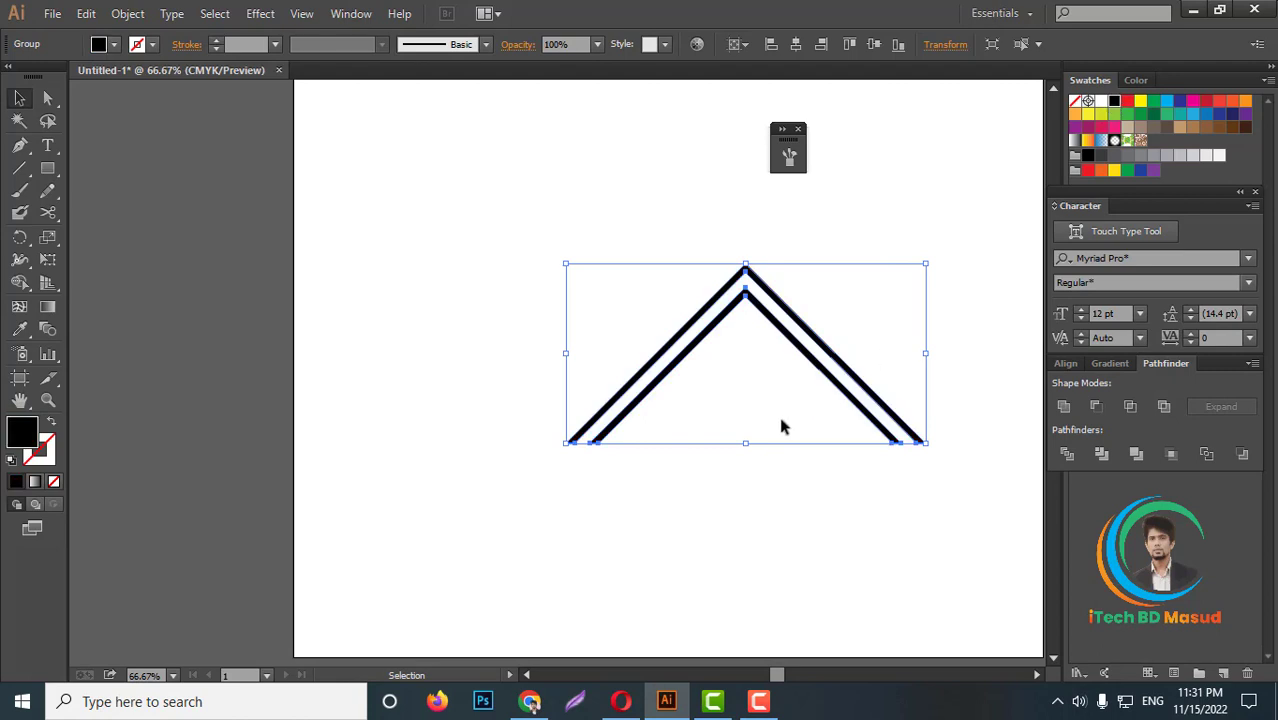
left_click(782, 430)
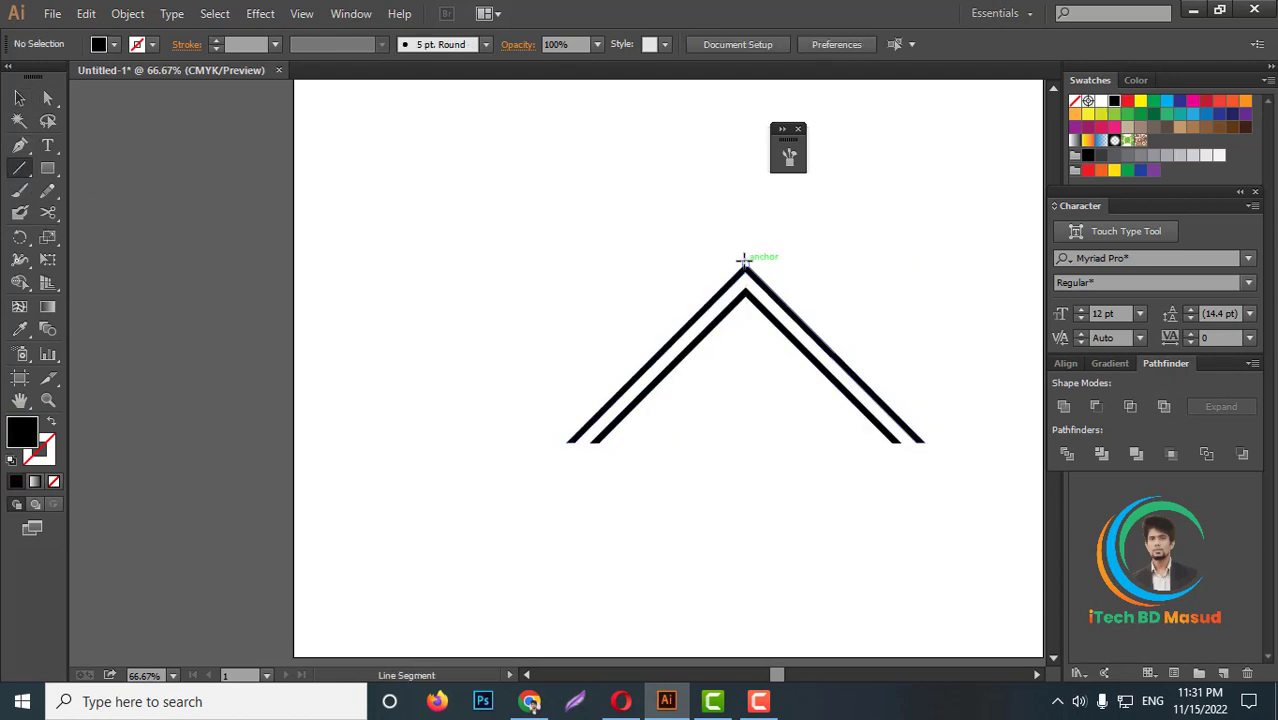
Step: Draw horizontal helper lines across the chevron apex and base, then select everything
left_click_drag(745, 263, 941, 263)
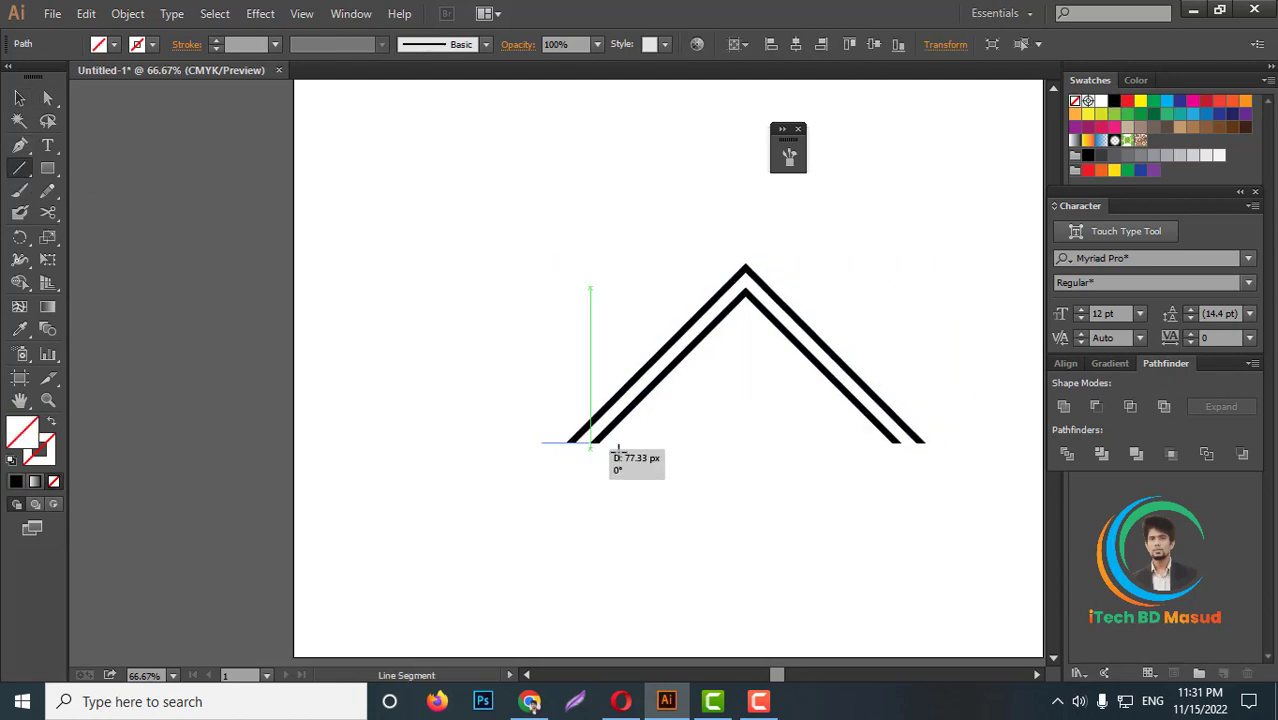
left_click_drag(566, 442, 349, 442)
left_click(19, 97)
left_click_drag(454, 157, 795, 483)
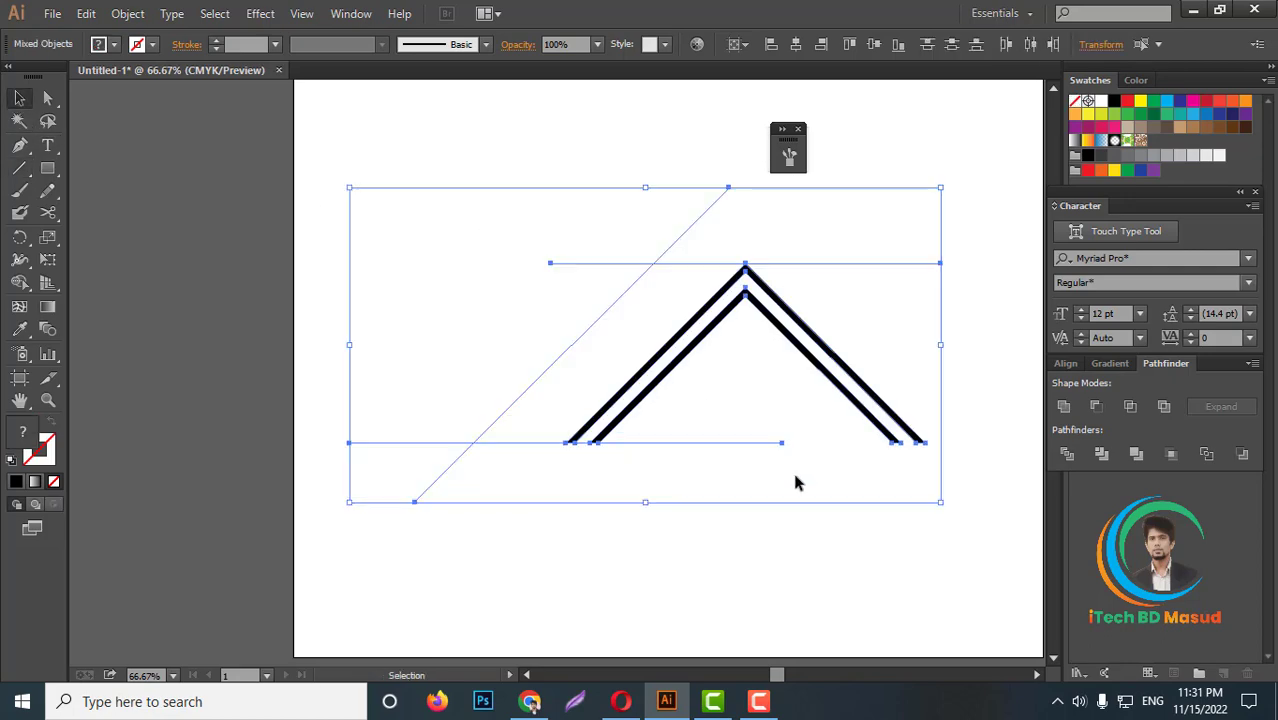
scroll(645, 420, "up", 2)
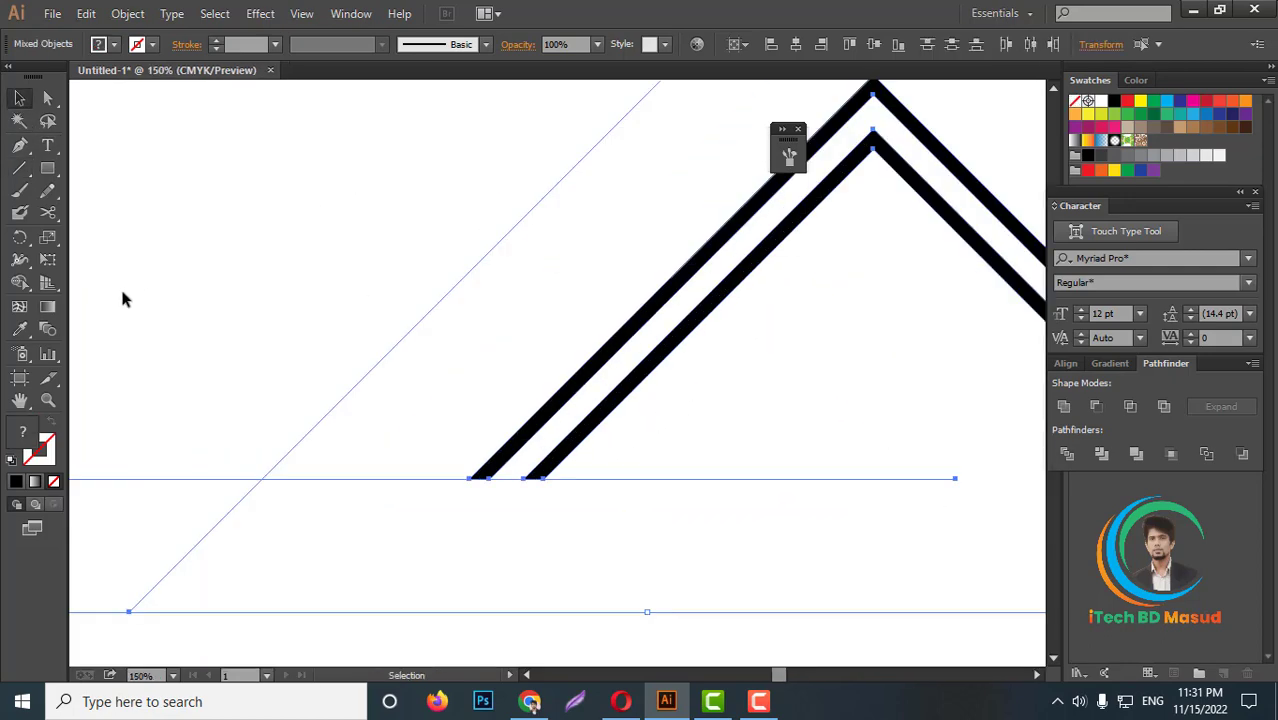
Step: Fill the left band between the lines with red using Shape Builder
left_click(19, 283)
left_click(1127, 102)
left_click_drag(645, 238, 548, 347)
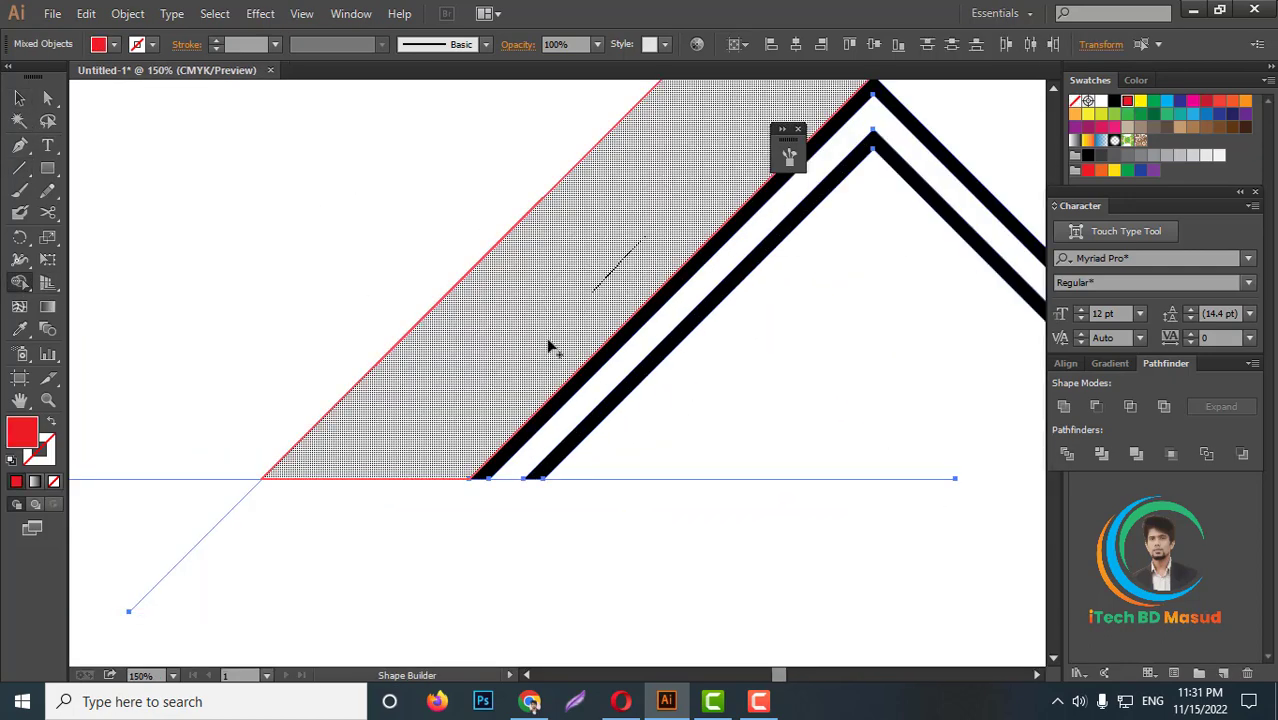
Step: Select all the strokeless helper lines with Magic Wand and delete them
key("ctrl+0")
left_click(19, 120)
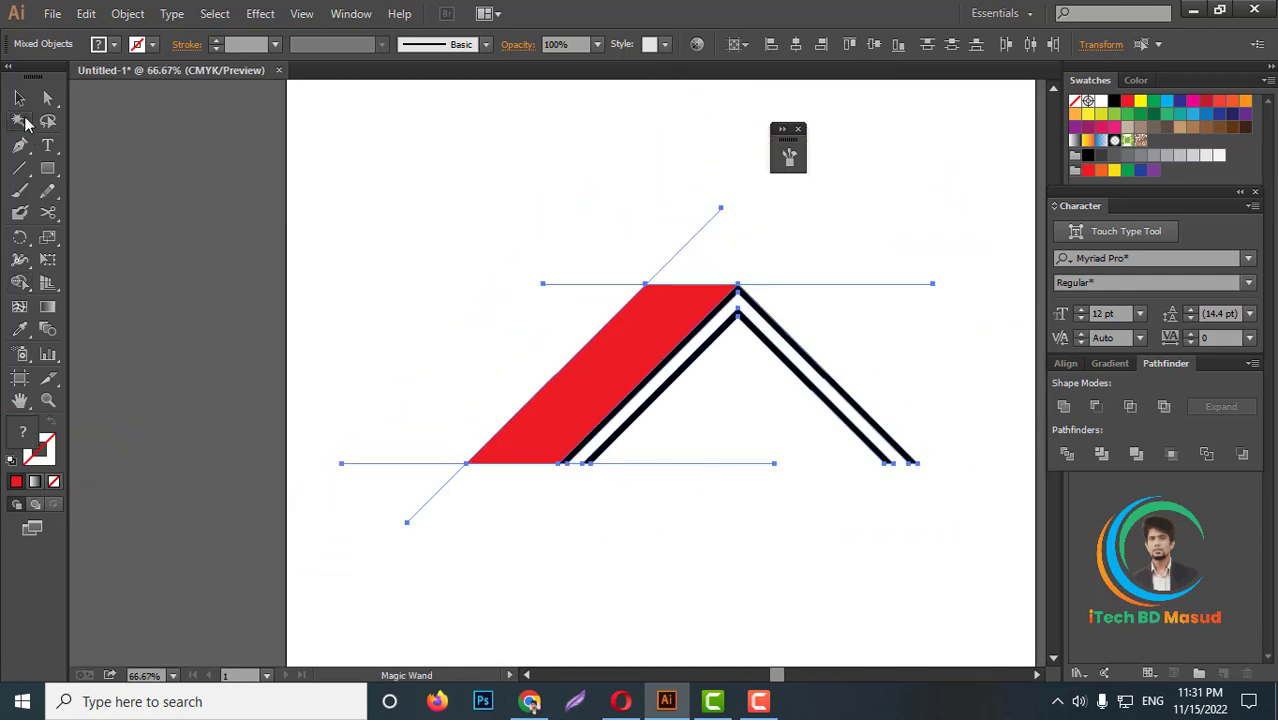
left_click(822, 284)
key("Delete")
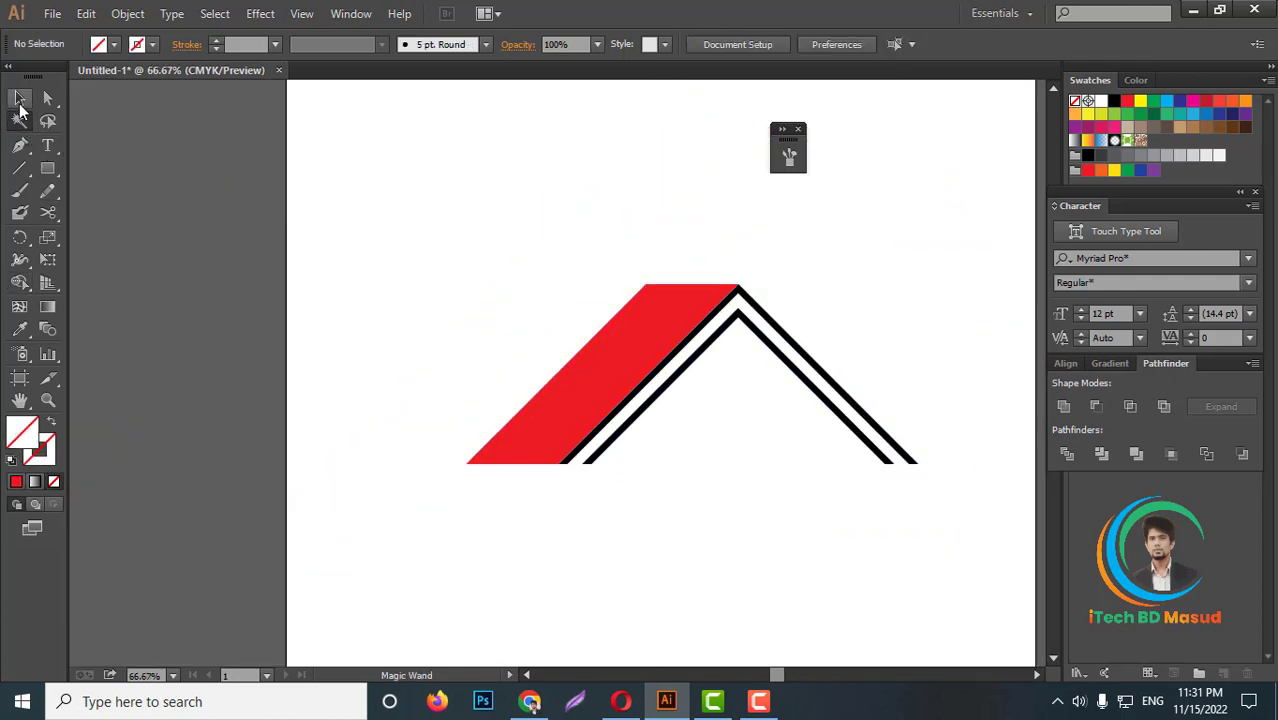
Step: Group the red panel with the black roof lines and reposition the roof
left_click_drag(479, 205, 944, 476)
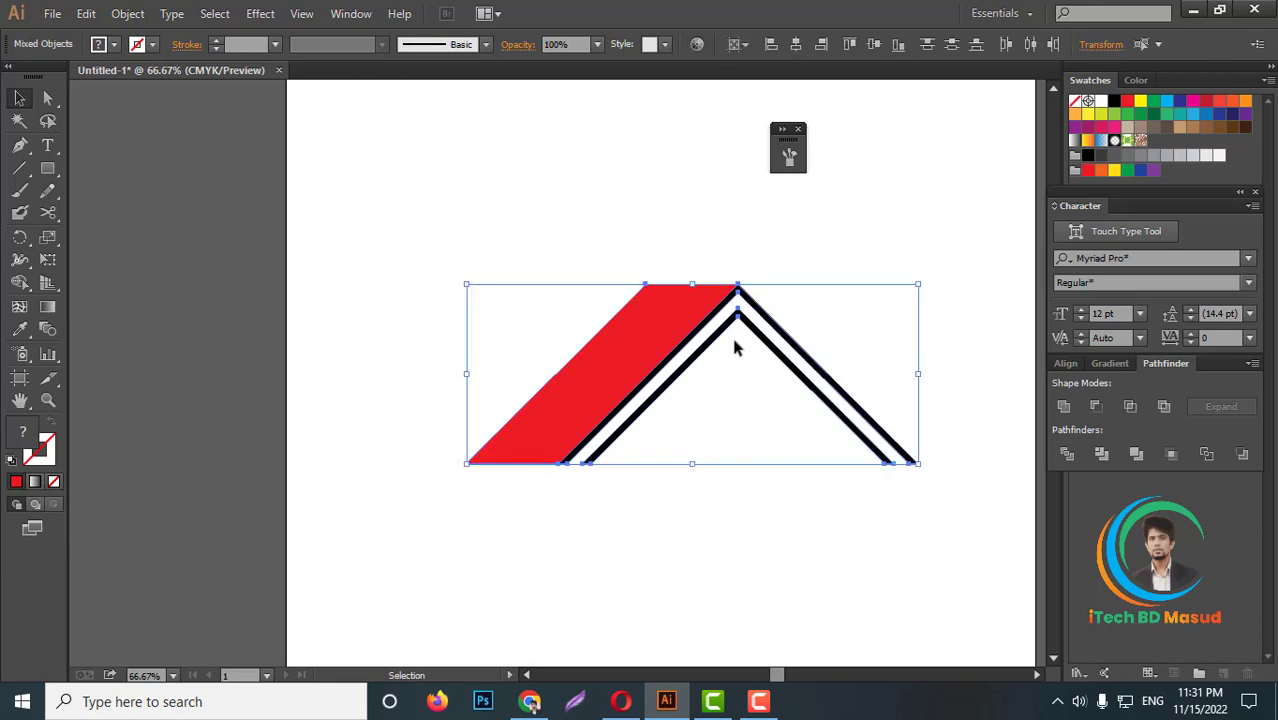
right_click(736, 342)
left_click(797, 438)
left_click(727, 557)
scroll(836, 395, "down", 3)
scroll(830, 400, "up", 2)
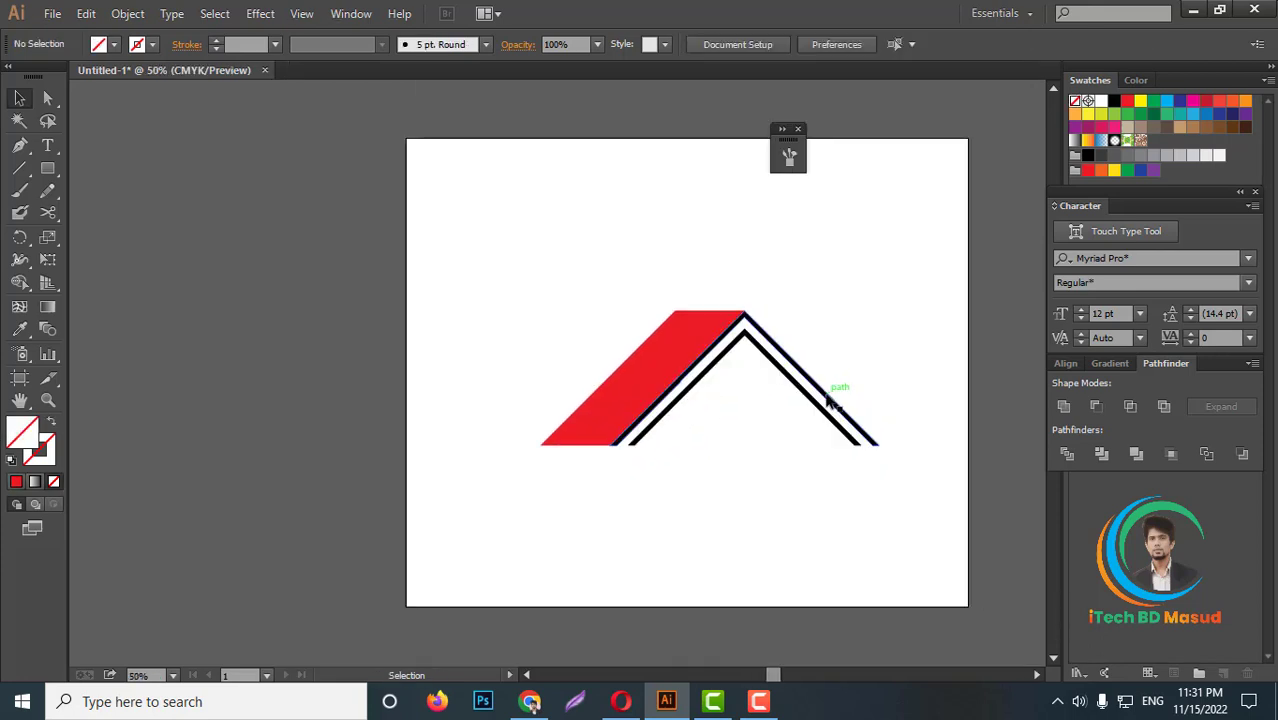
left_click(749, 333)
mouse_move(745, 318)
left_mouse_down()
mouse_move(741, 398)
mouse_move(736, 388)
left_mouse_up()
Step: Add a vertically reflected copy of the roof and nudge it into place
right_click(734, 387)
mouse_move(790, 522)
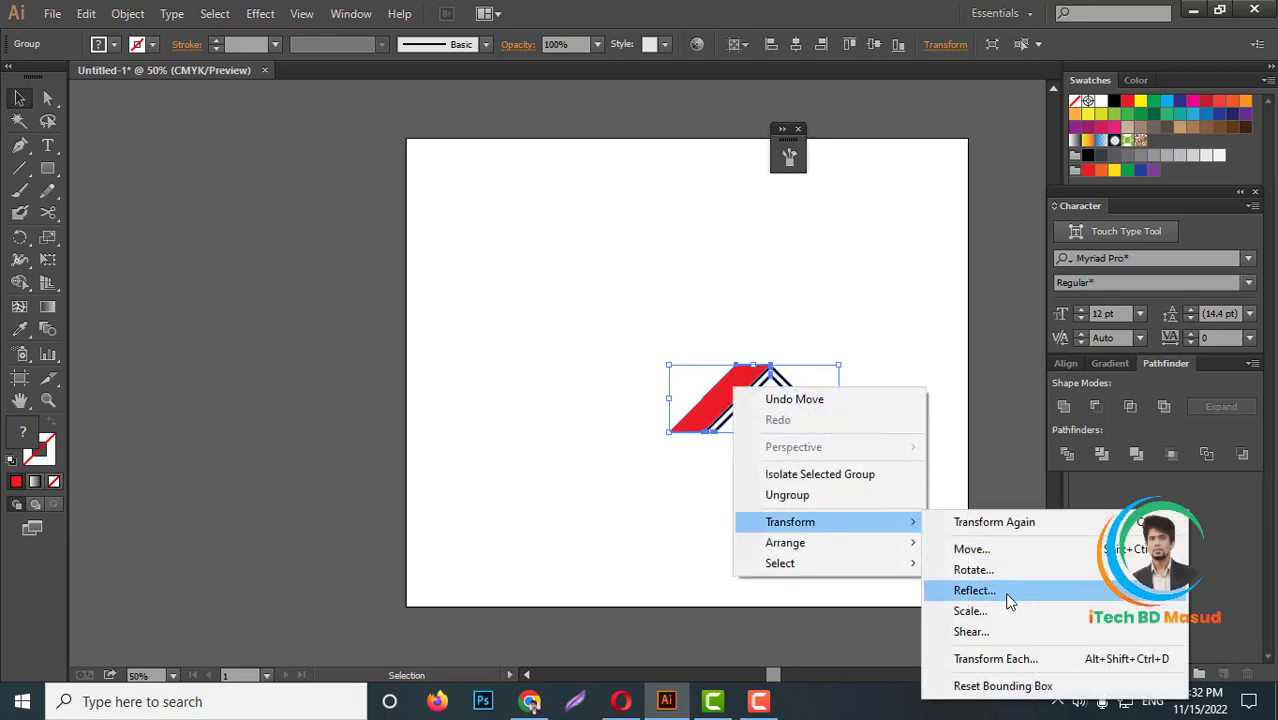
left_click(1008, 597)
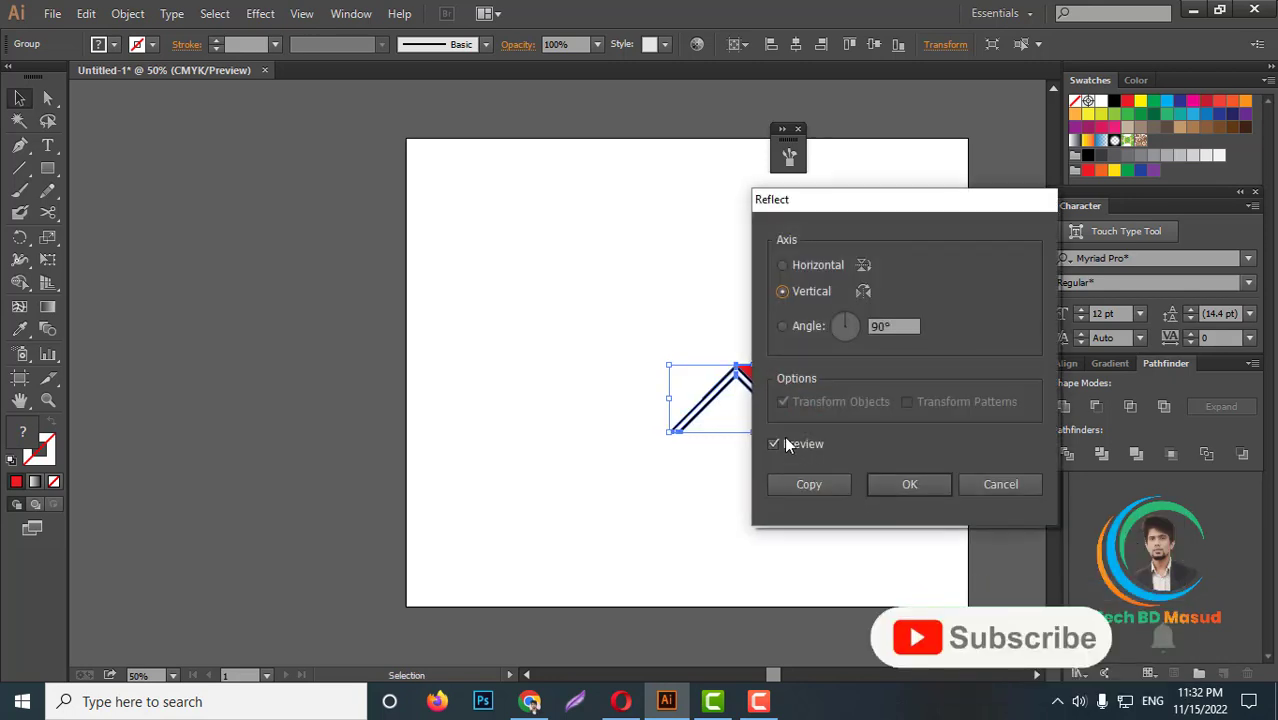
left_click(810, 484)
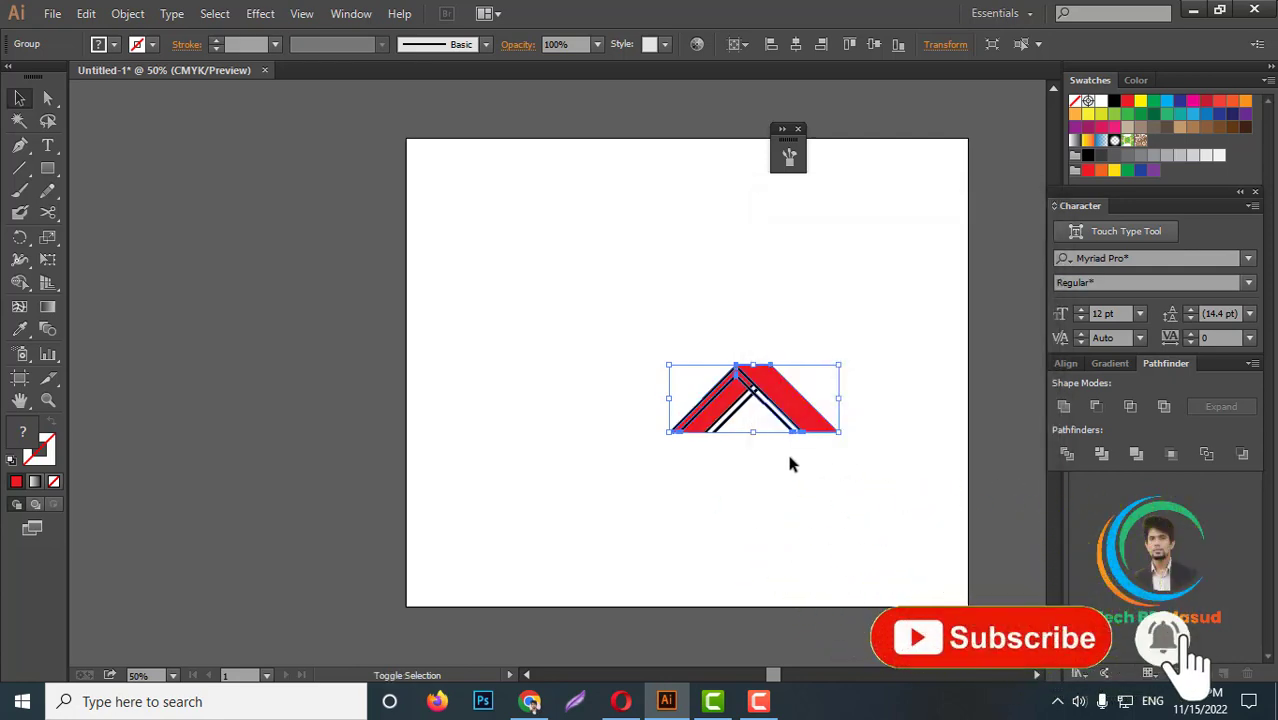
key("shift+Left")
key("shift+Left")
key("shift+Left")
key("shift+Left")
key("shift+Left")
key("shift+Left")
key("shift+Left")
key("shift+Left")
key("shift+Left")
key("shift+Left")
key("shift+Left")
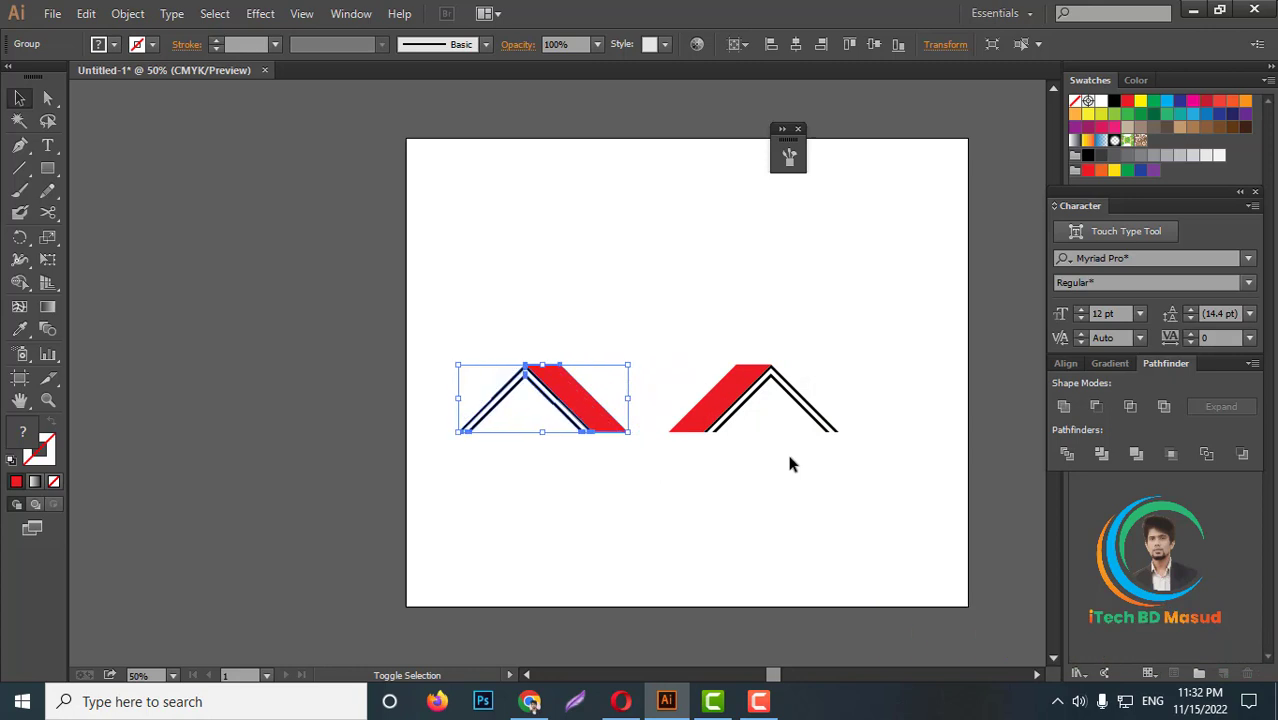
key("shift+Right")
key("shift+Right")
key("shift+Right")
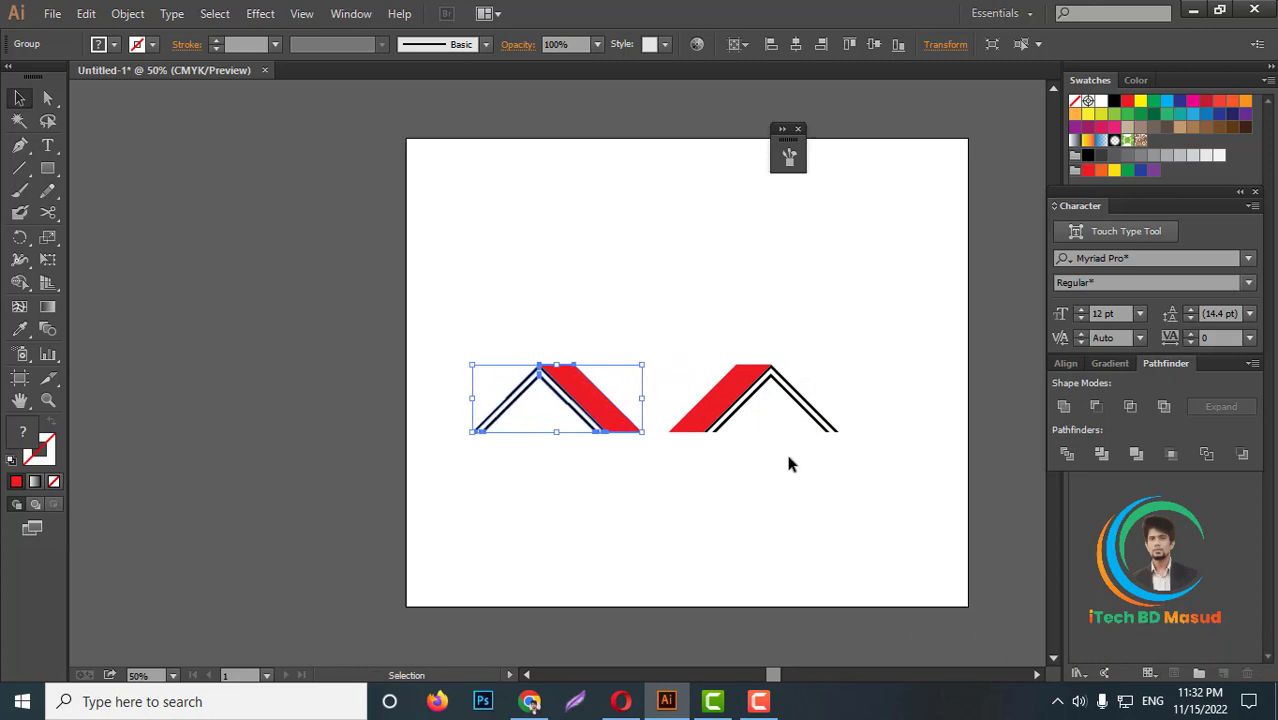
Step: Scale the right roof smaller from its corner
left_click(733, 523)
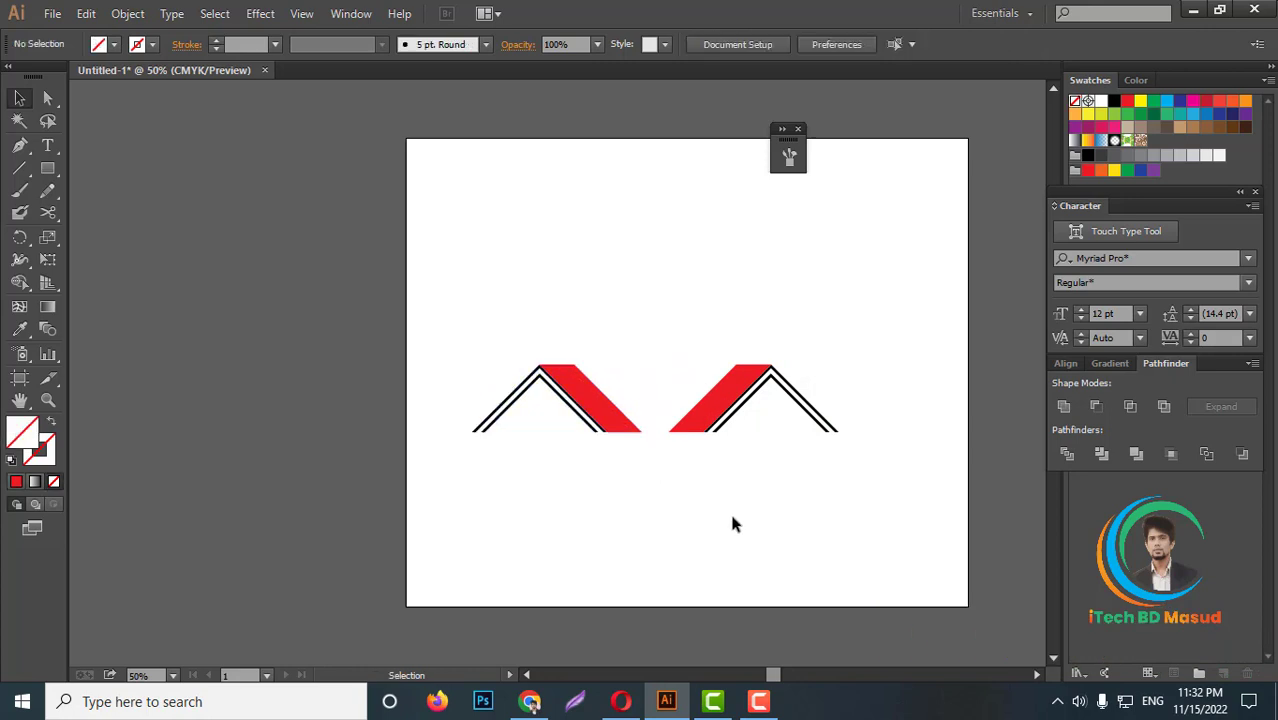
left_click(752, 393)
scroll(815, 378, "up", 2)
left_click_drag(870, 349, 832, 372)
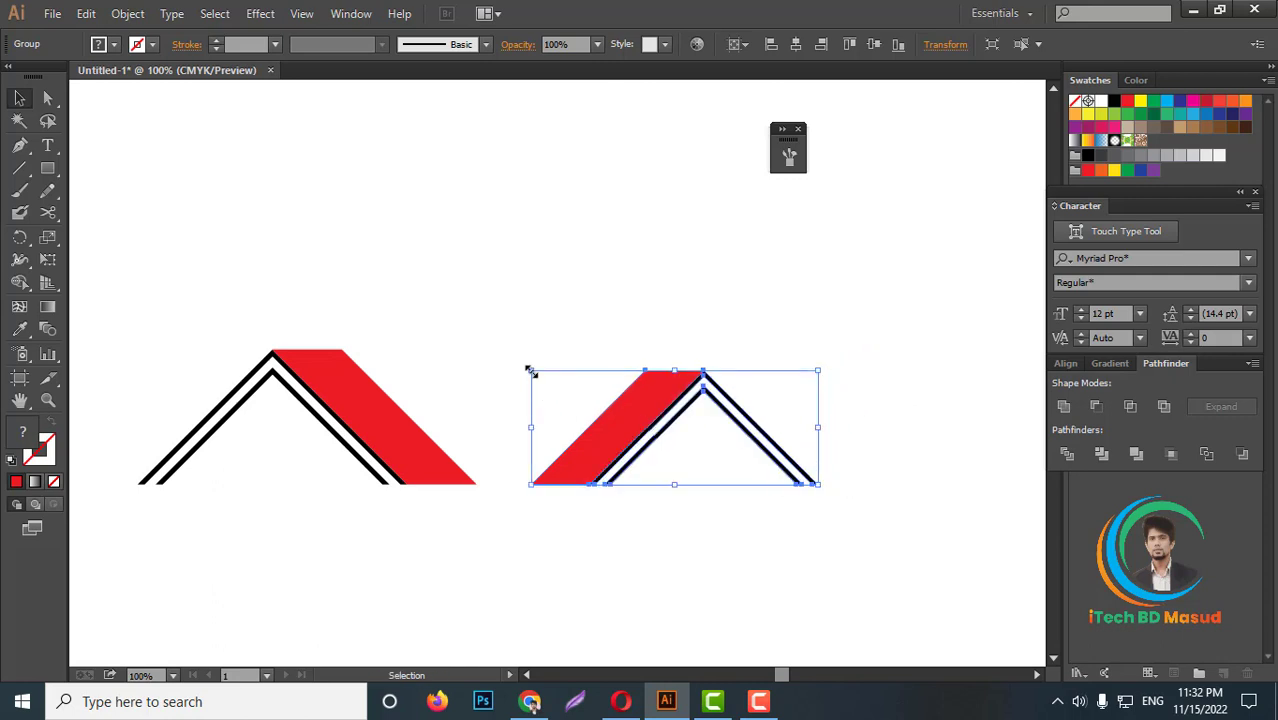
left_click_drag(530, 370, 538, 380)
left_click(750, 346)
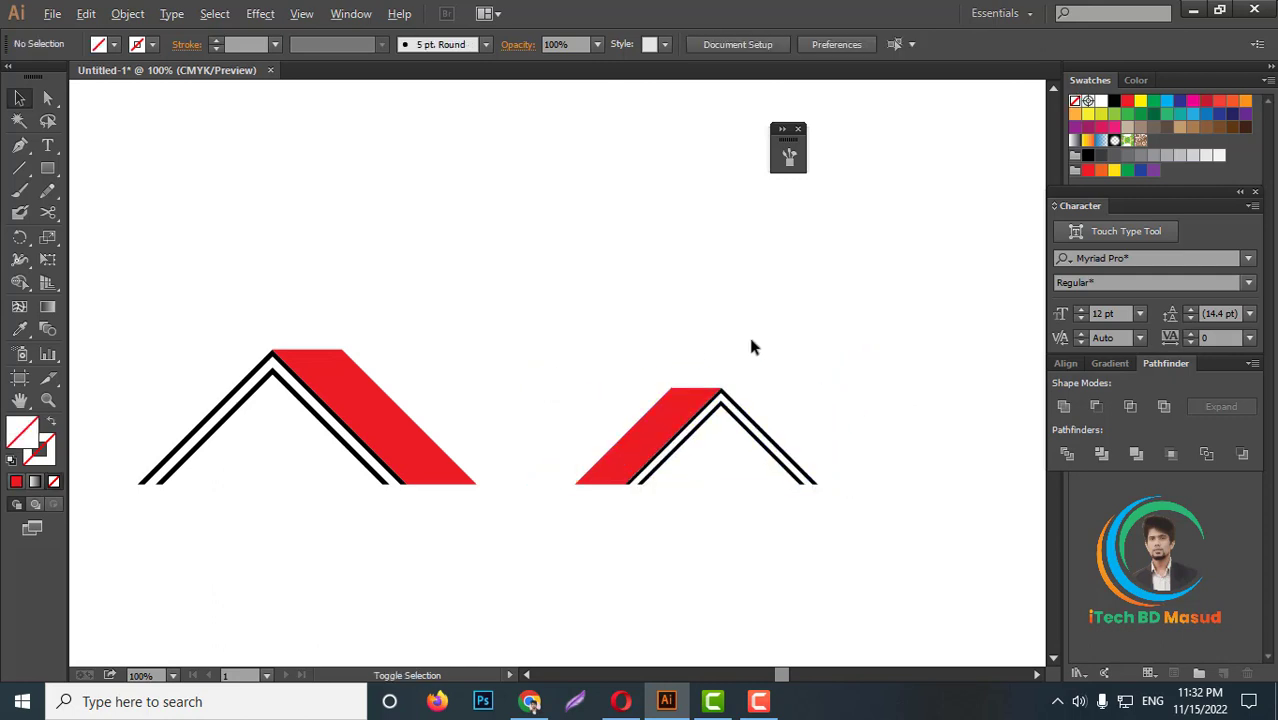
scroll(750, 346, "down", 3)
Step: Move and group both roofs, then draw a horizontal line along their base
left_click_drag(530, 333, 802, 419)
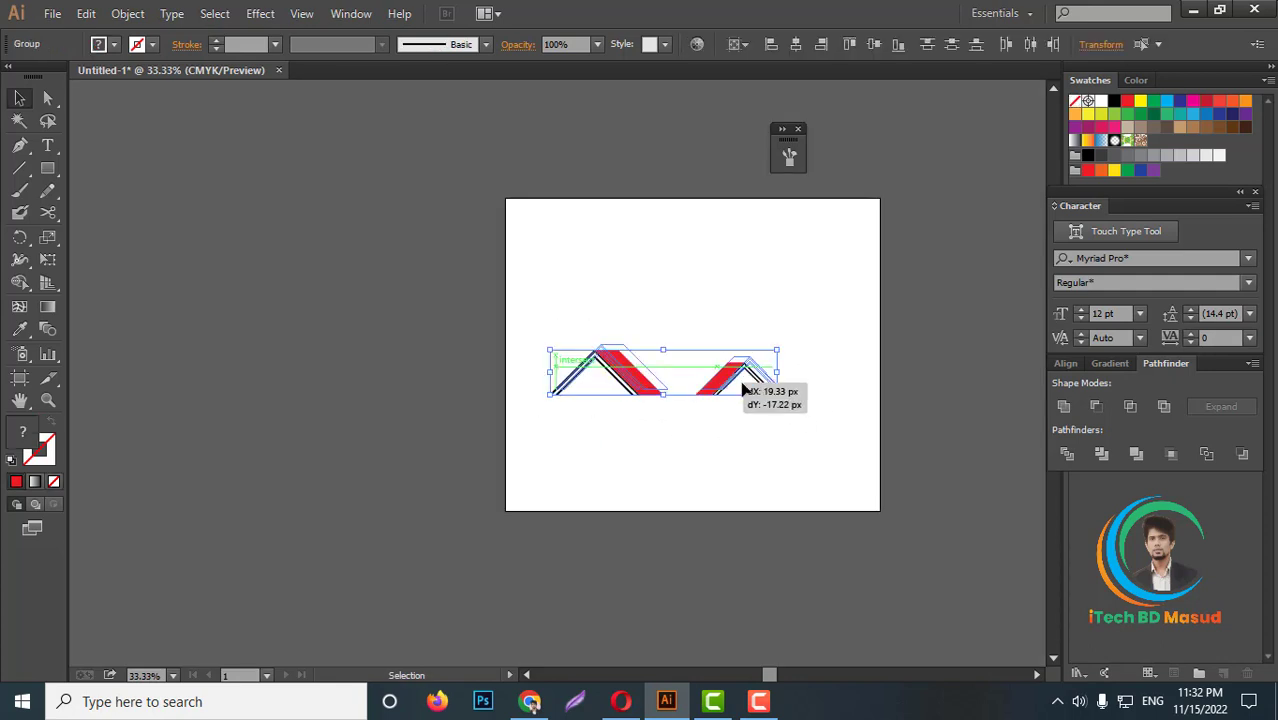
left_click_drag(644, 365, 674, 342)
right_click(714, 350)
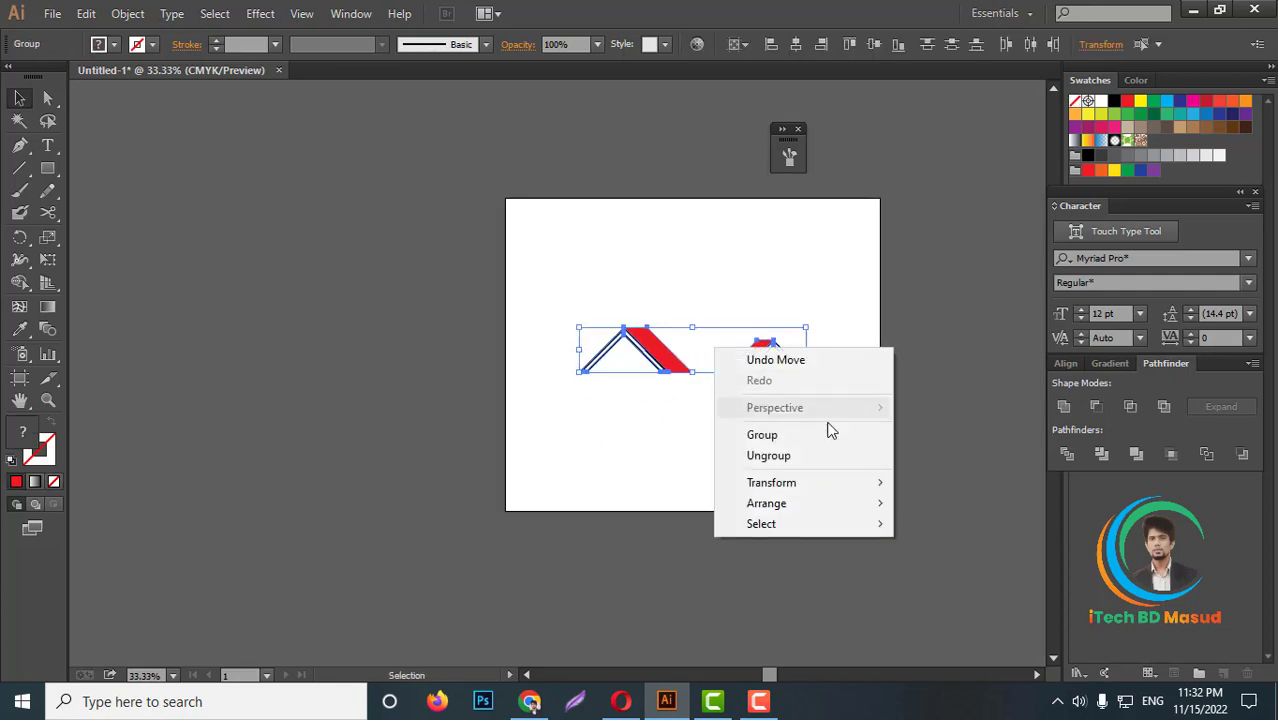
left_click(765, 437)
left_click(716, 459)
scroll(750, 375, "up", 2)
scroll(748, 376, "up", 1)
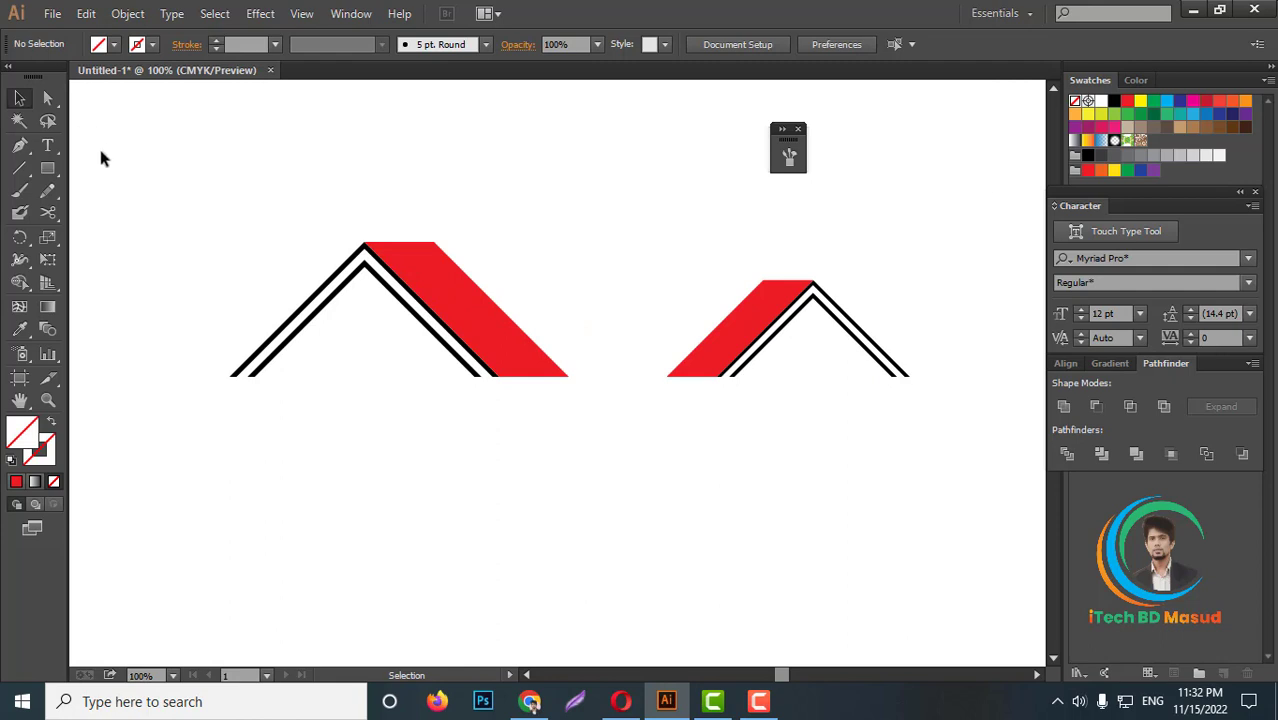
left_click(19, 168)
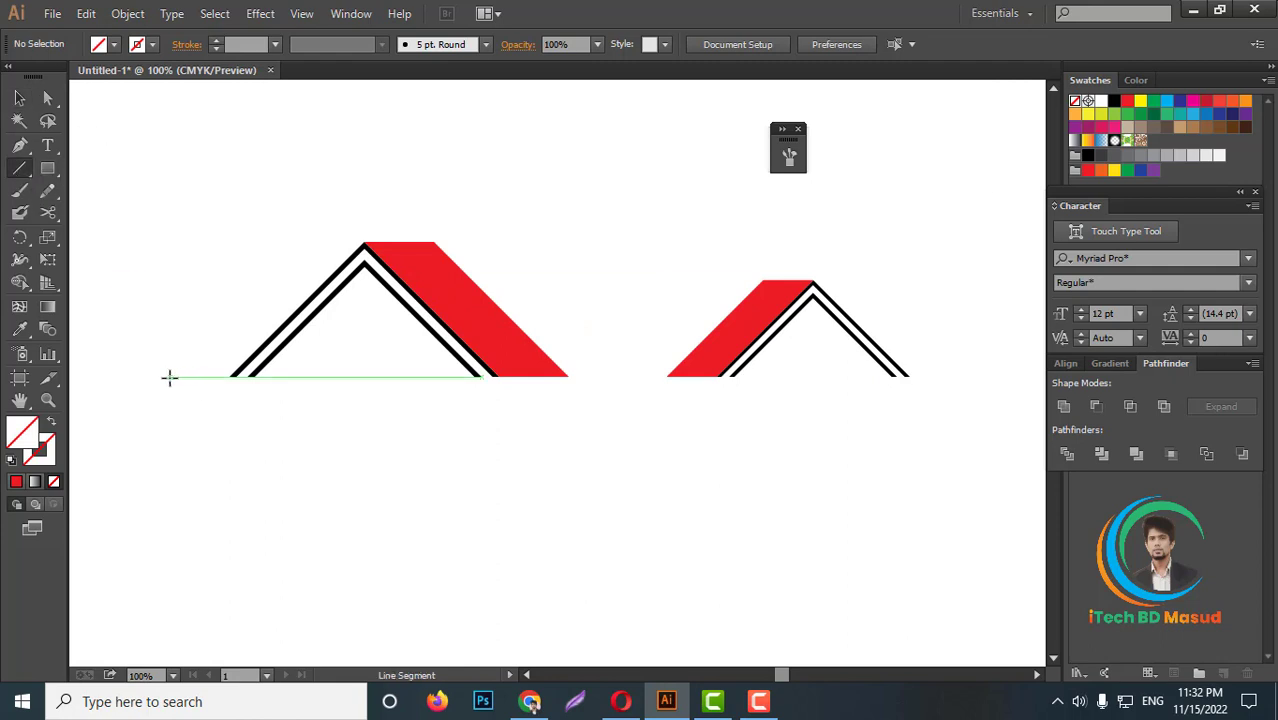
left_click_drag(161, 377, 1011, 388)
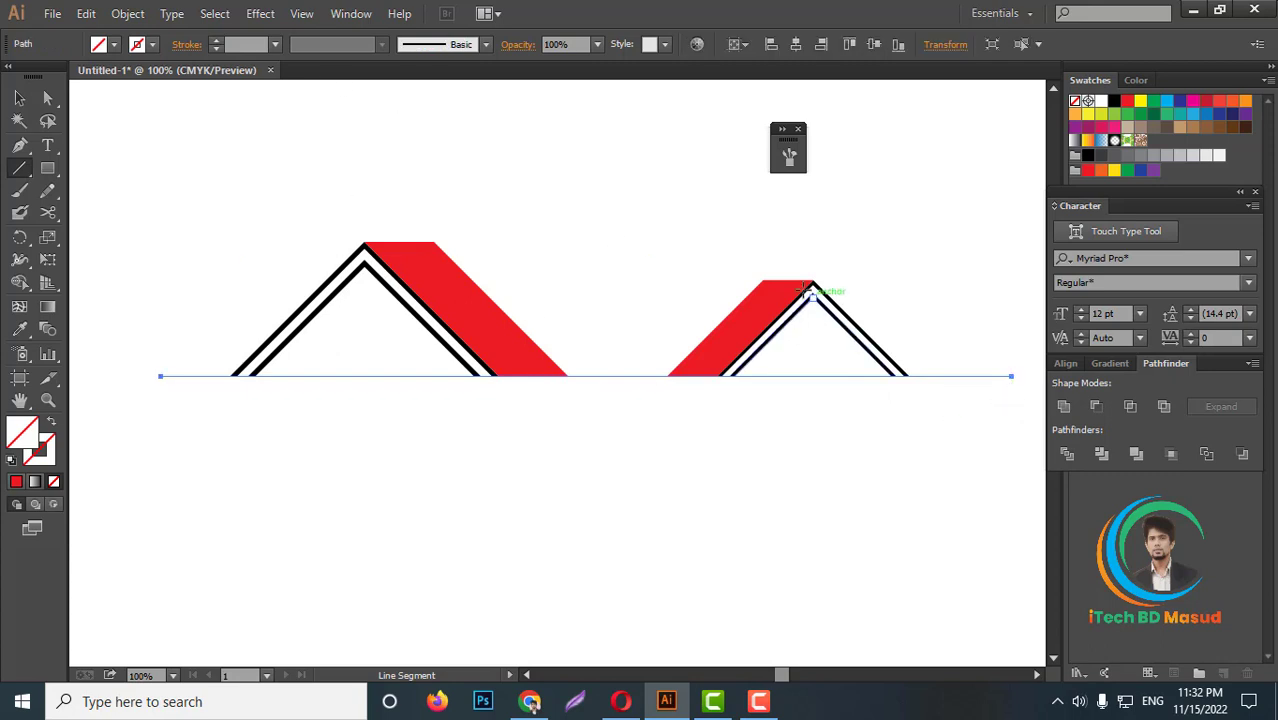
Step: Set the red base line's stroke weight to 6 pt
left_click(253, 45)
scroll(253, 45, "up", 3)
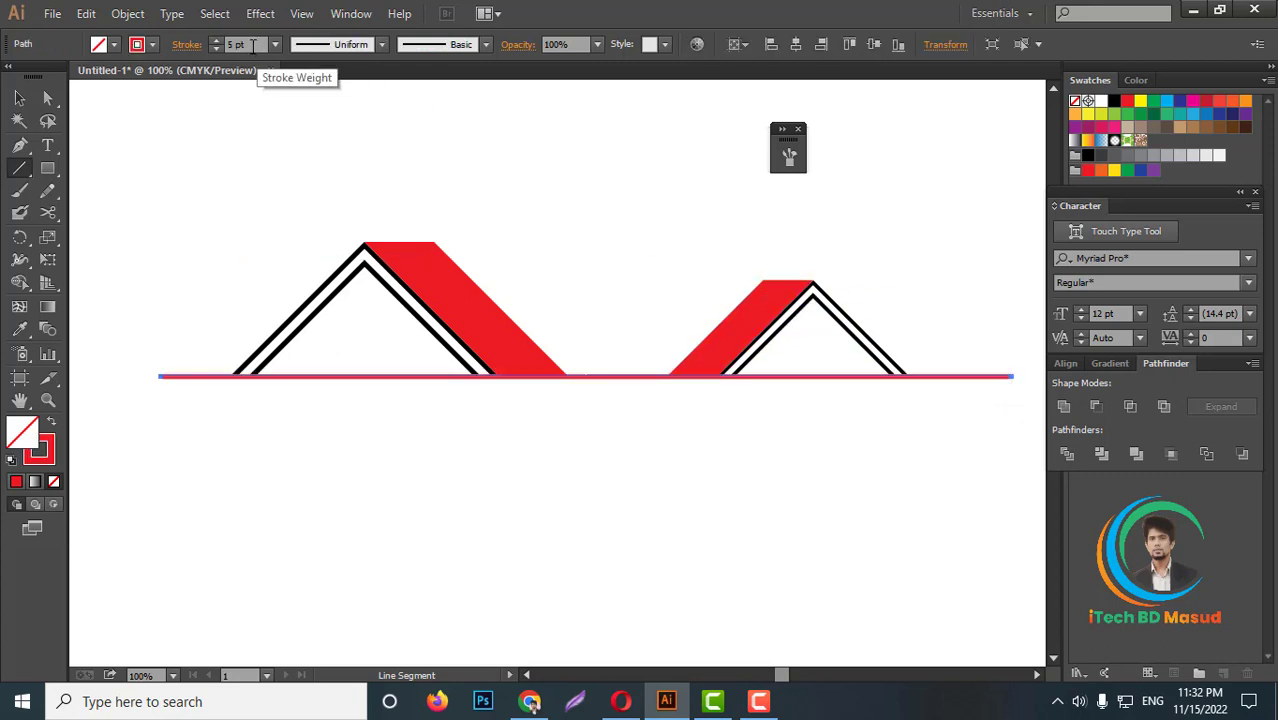
scroll(253, 45, "up", 3)
scroll(253, 45, "up", 3)
left_click(19, 97)
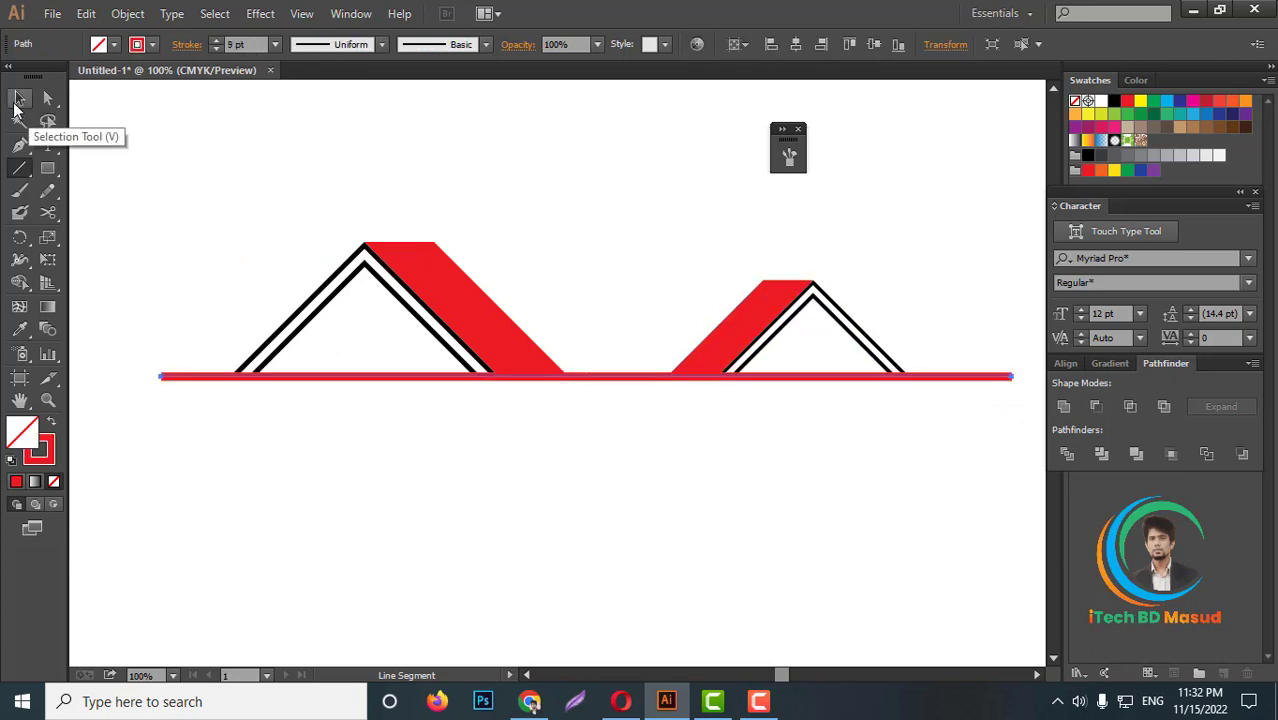
left_click(540, 510)
left_click(634, 375)
scroll(250, 45, "down", 1)
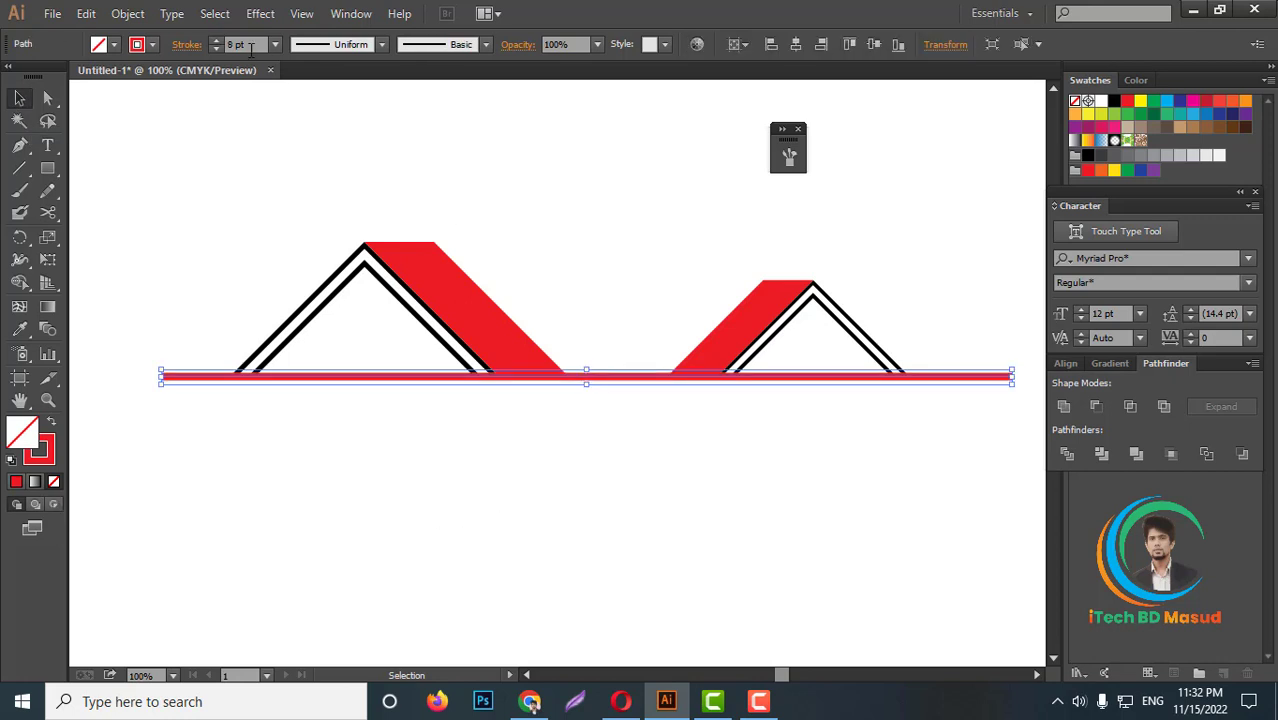
scroll(250, 45, "down", 1)
scroll(250, 45, "down", 1)
left_click(663, 480)
Step: Shorten the red line's right end to fit the roofs
scroll(663, 480, "down", 2, "alt")
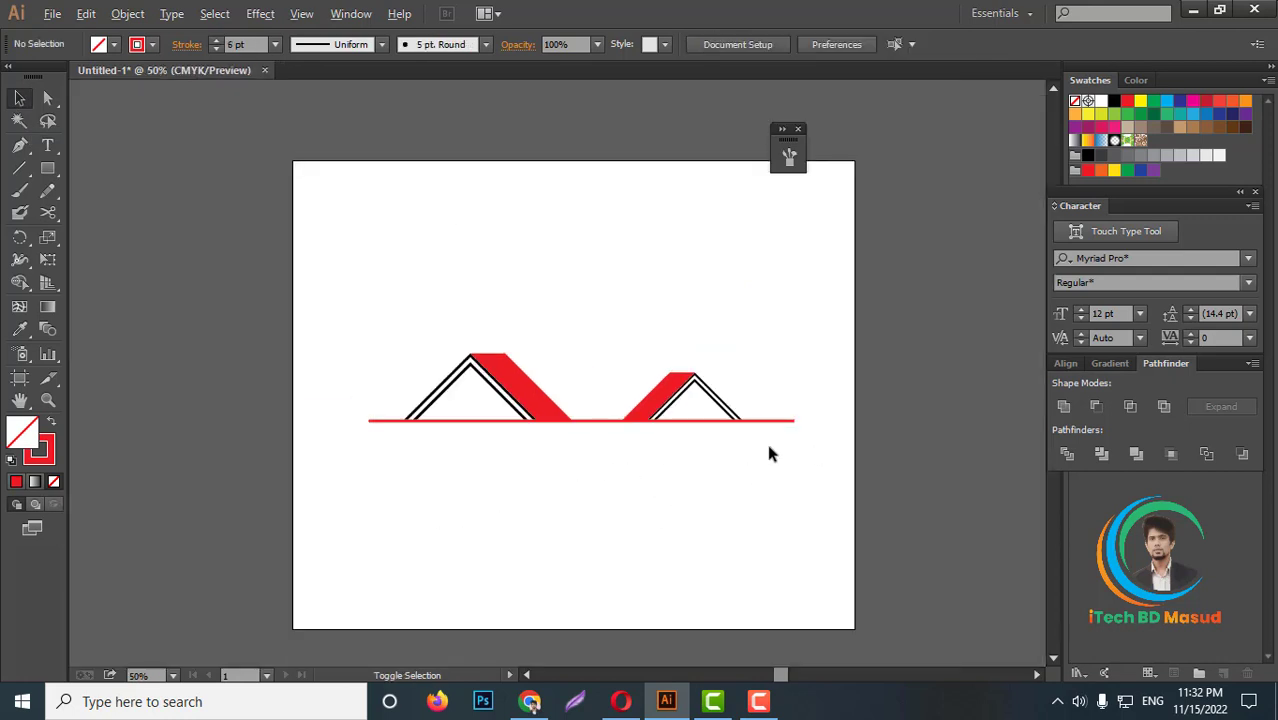
scroll(767, 448, "up", 3, "alt")
left_click_drag(858, 378, 800, 378)
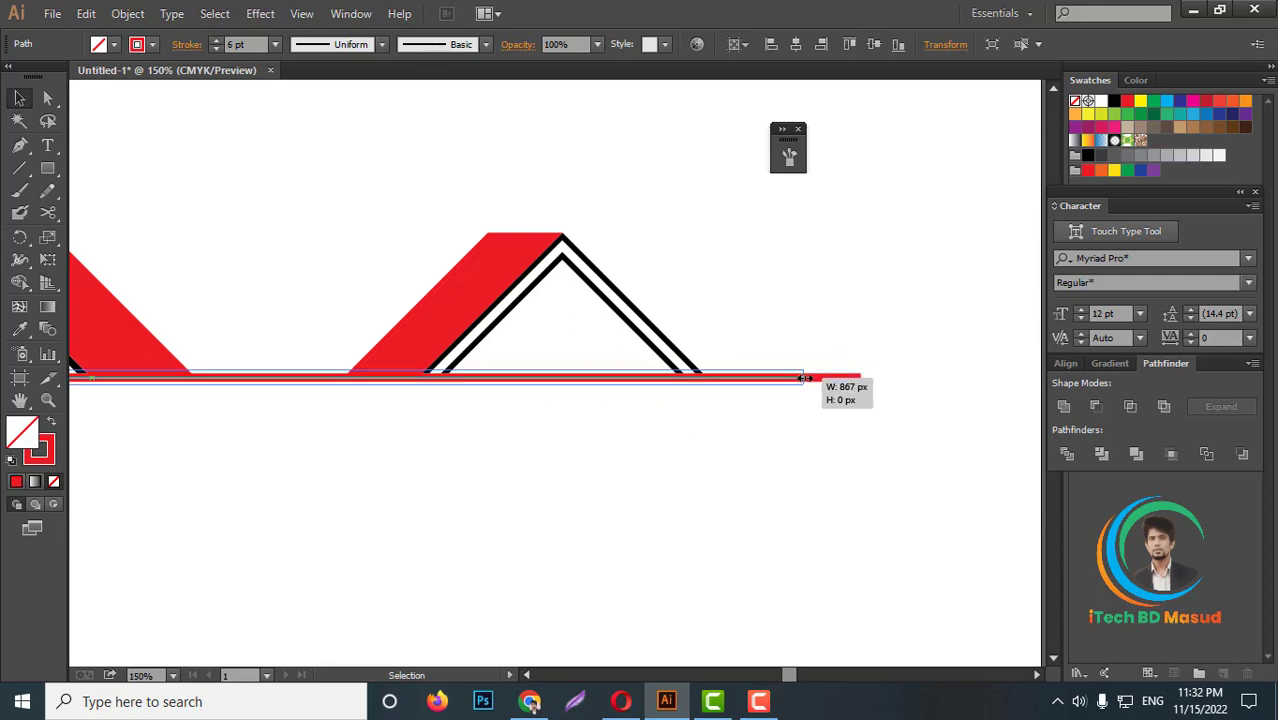
scroll(795, 436, "down", 2, "alt")
Step: Horizontally centre the roofs and line, then select the red base line
left_click_drag(817, 478, 406, 332)
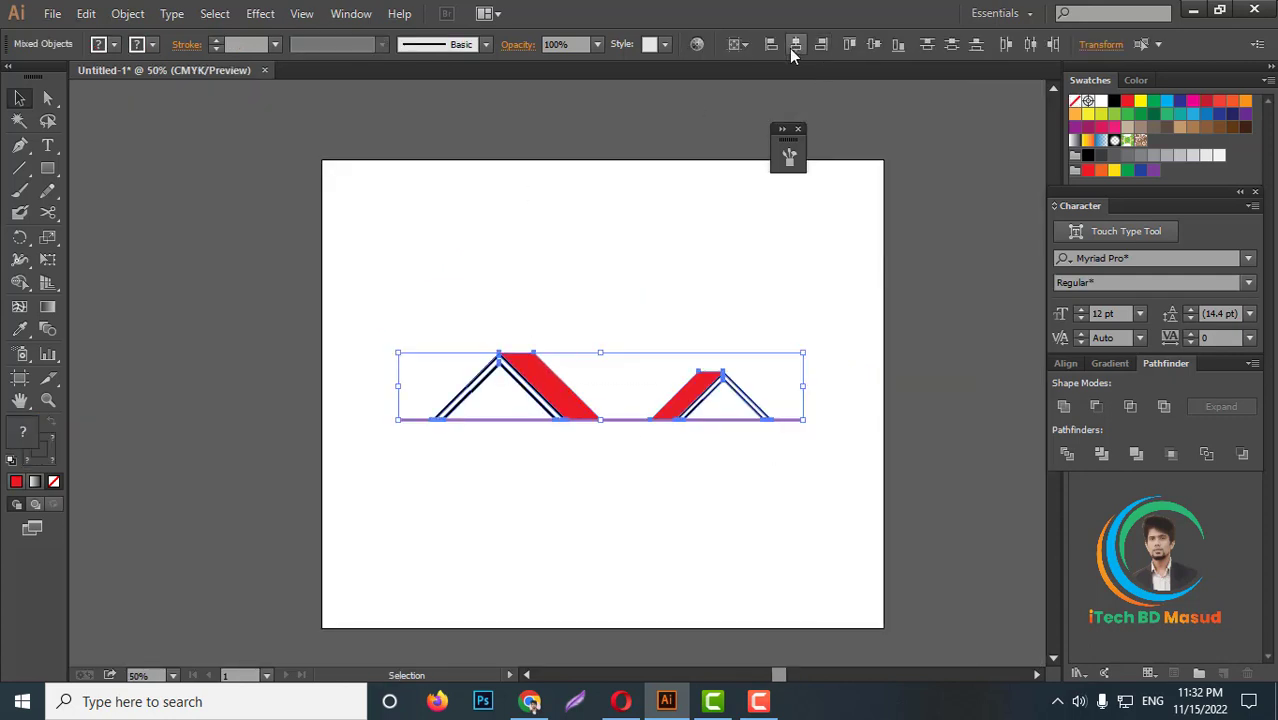
left_click(795, 44)
left_click(669, 459)
scroll(640, 425, "up", 3, "alt")
left_click_drag(599, 446, 600, 441)
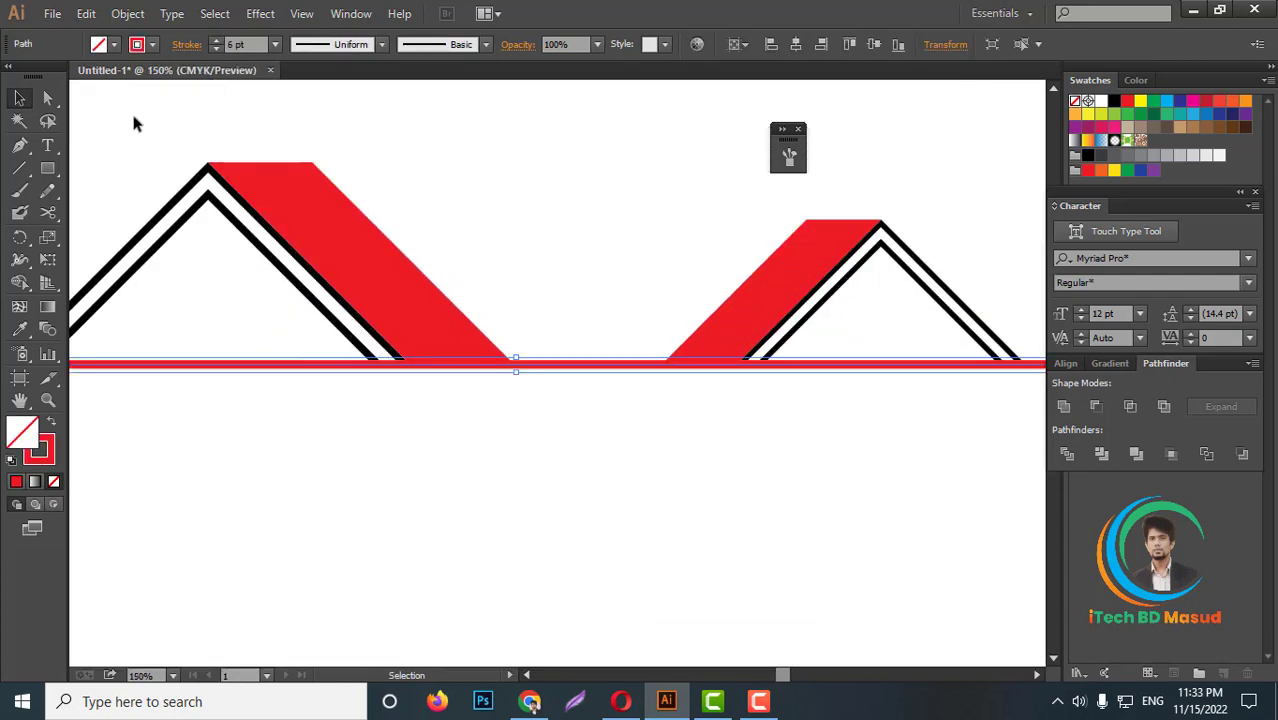
Step: Expand the red line's stroke into a filled shape
left_click(128, 14)
left_click(165, 211)
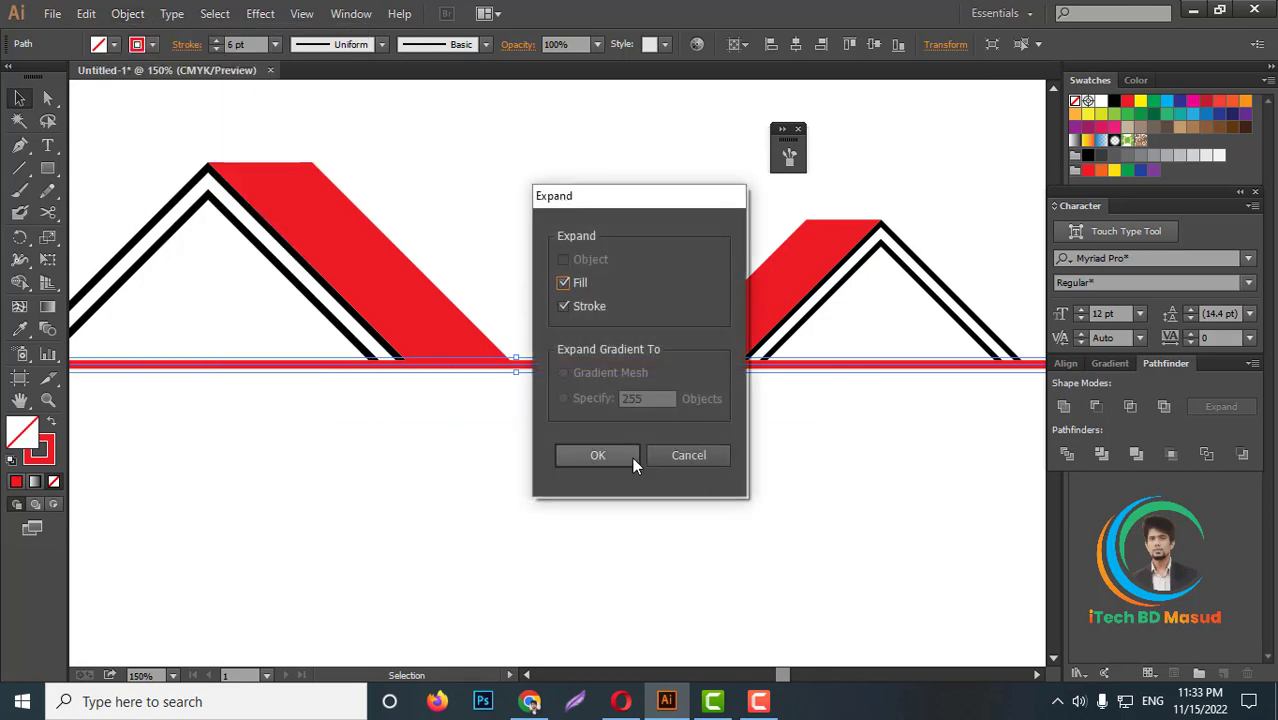
left_click(605, 457)
Step: Bottom-align the roofs and base bar, and move the logo toward the page top
left_click_drag(485, 228, 808, 450)
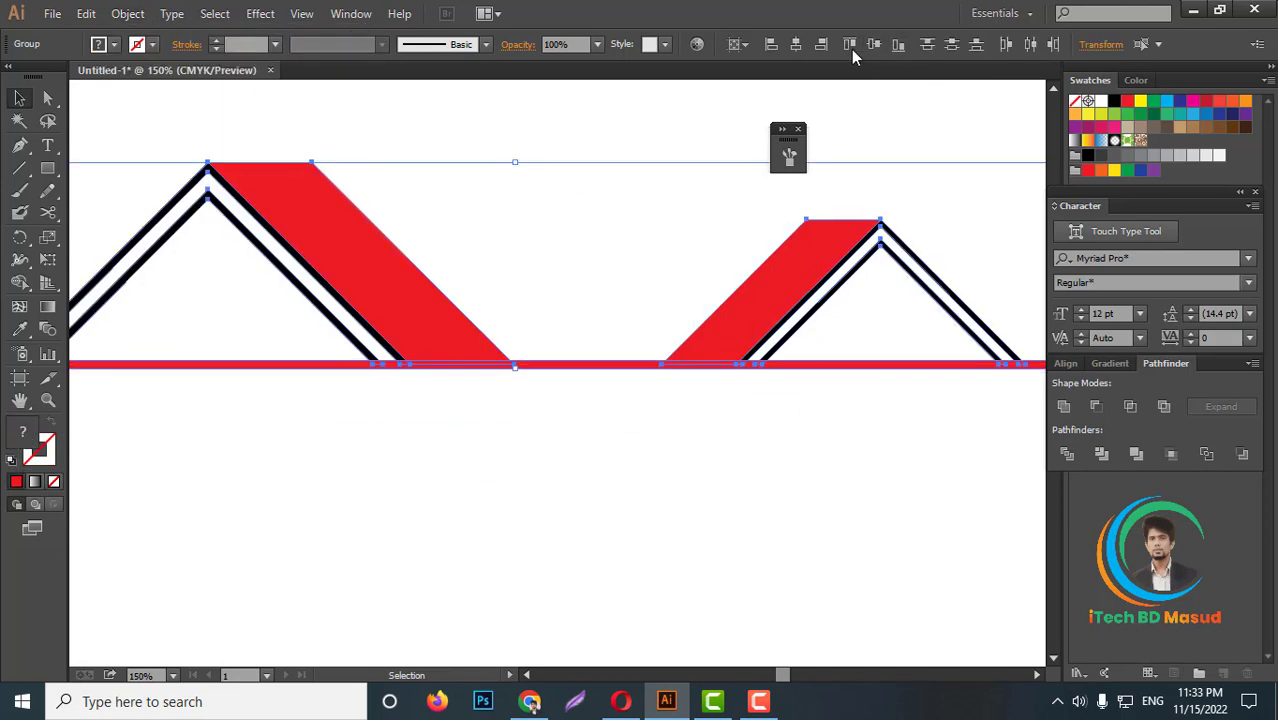
left_click(898, 44)
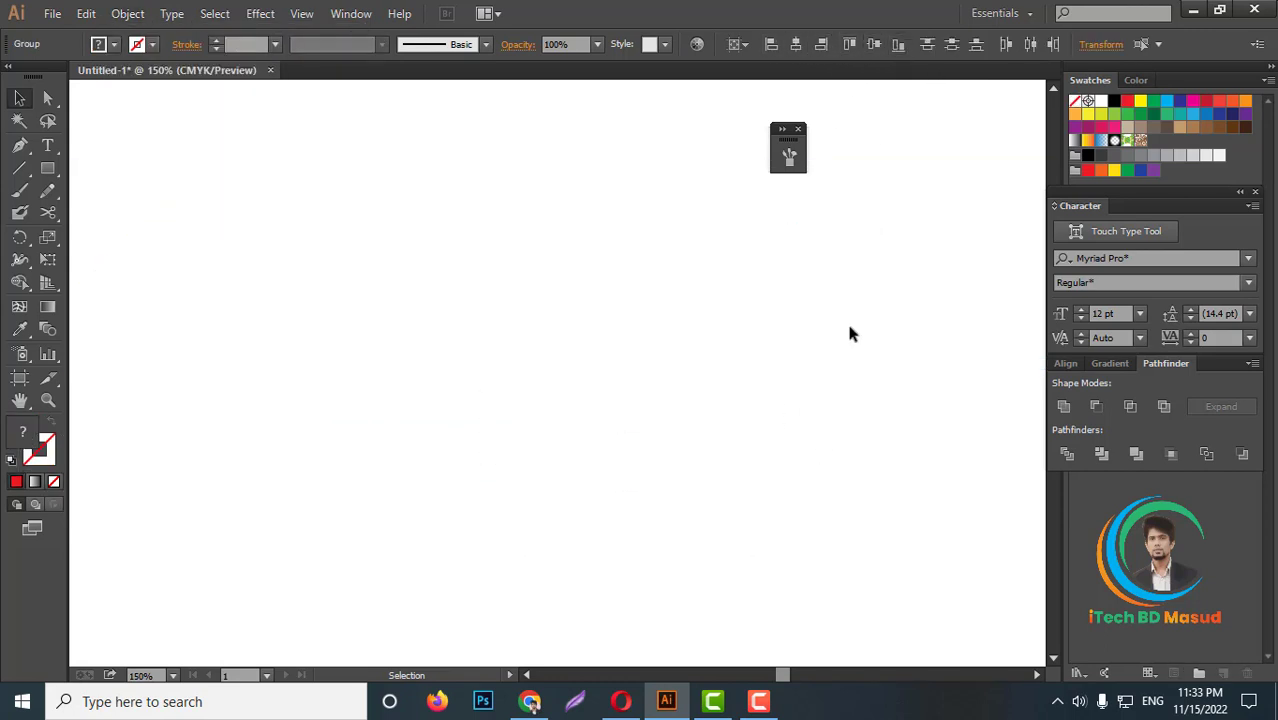
key("ctrl+minus")
key("ctrl+minus")
key("ctrl+minus")
scroll(757, 282, "down", 1)
left_click_drag(761, 373, 762, 238)
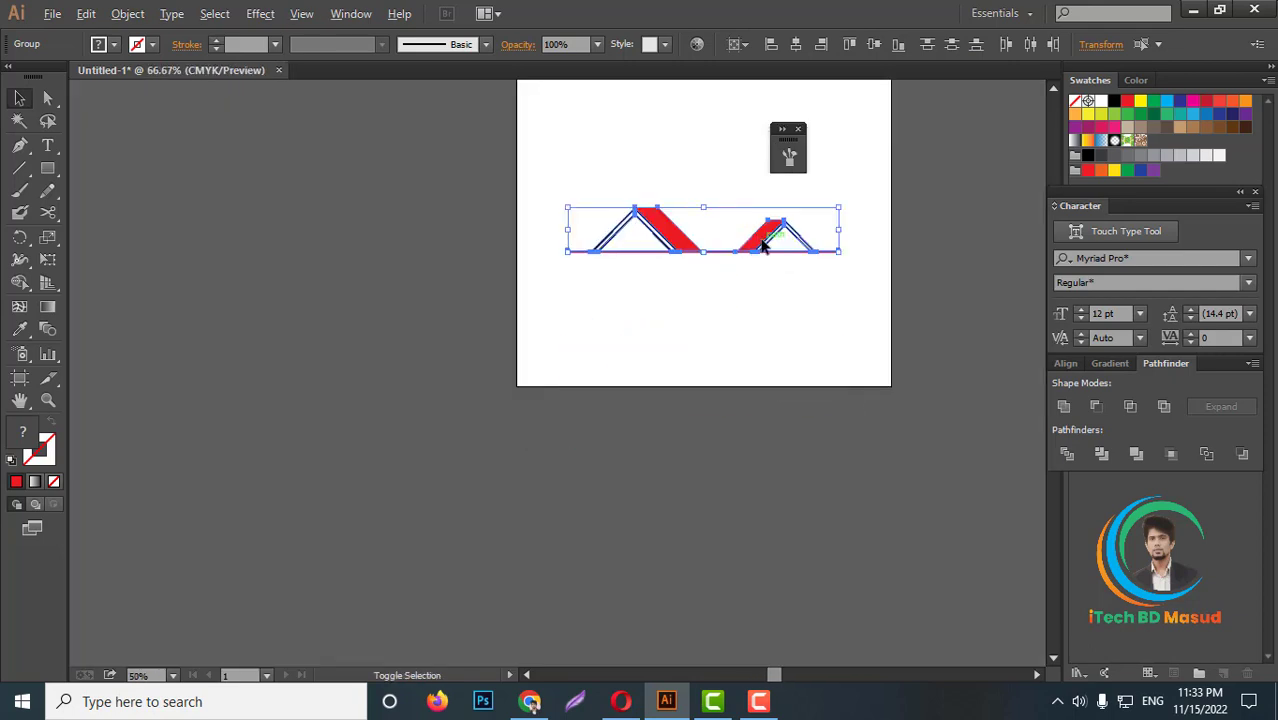
scroll(762, 240, "up", 5)
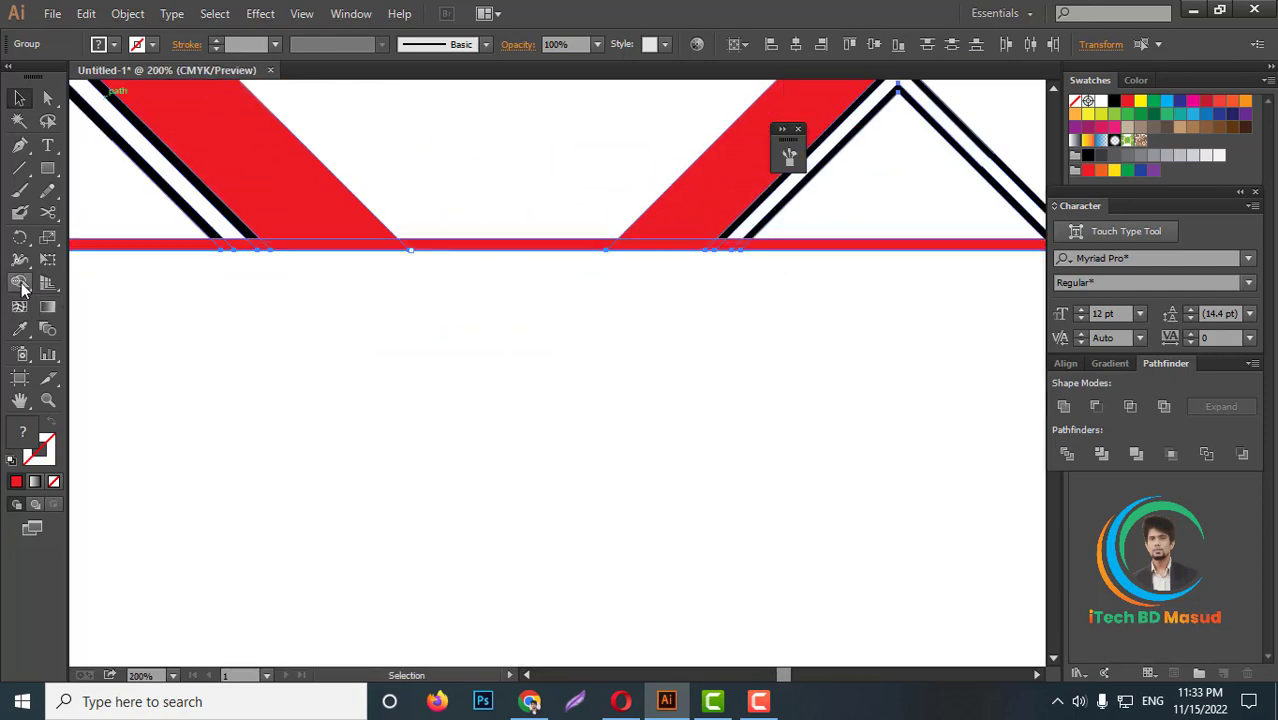
left_click(490, 257)
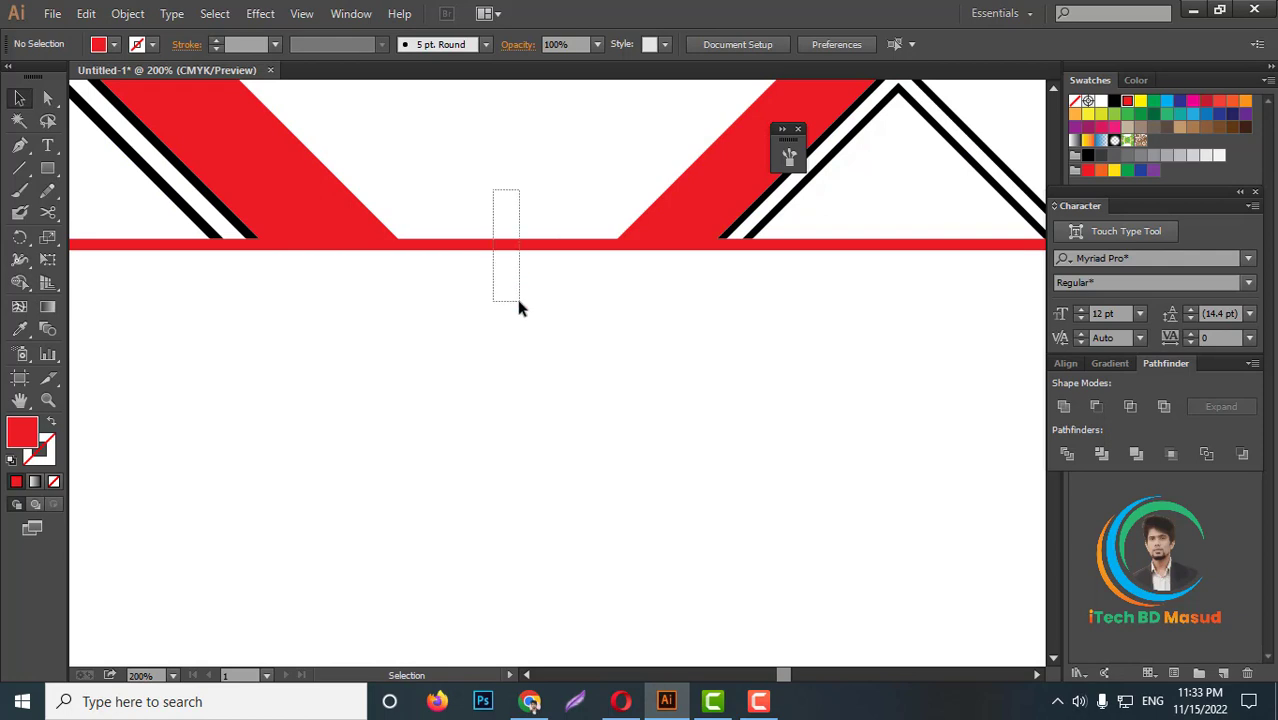
Step: Apply an Offset Path of about 5–6 px to the red base bar with preview on
left_click_drag(518, 303, 519, 304)
left_click(128, 13)
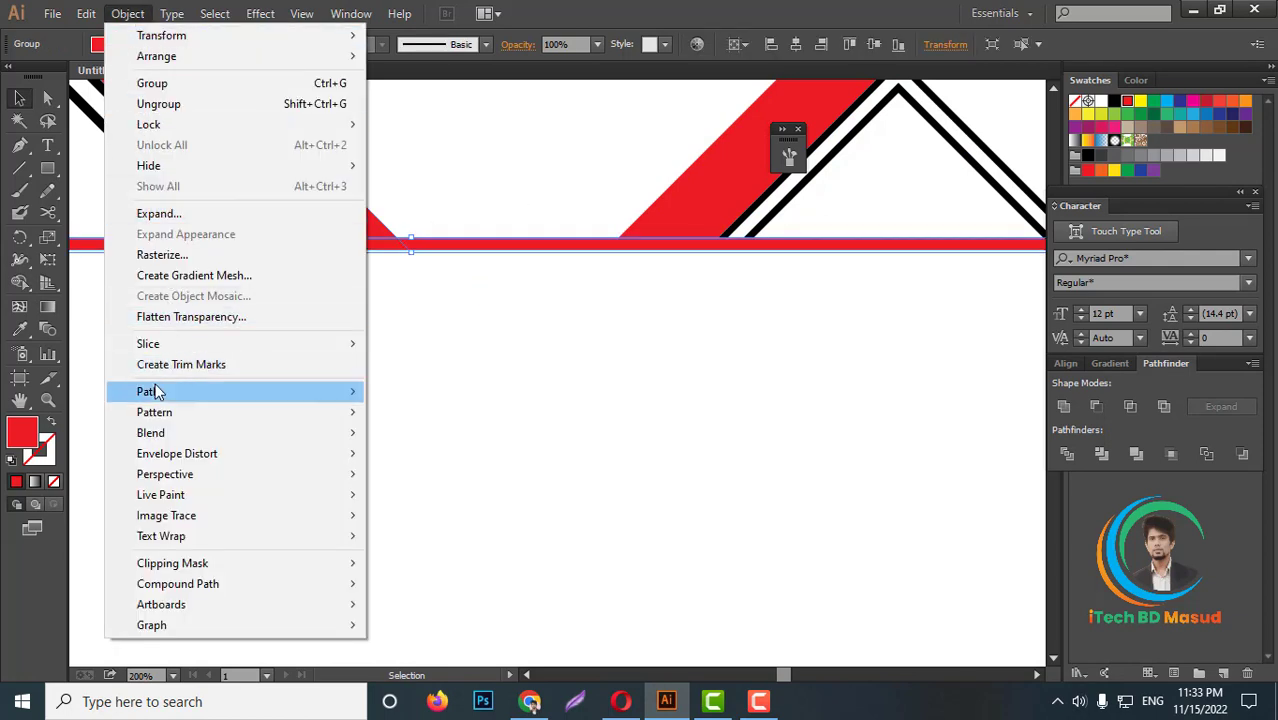
mouse_move(236, 391)
left_click(424, 460)
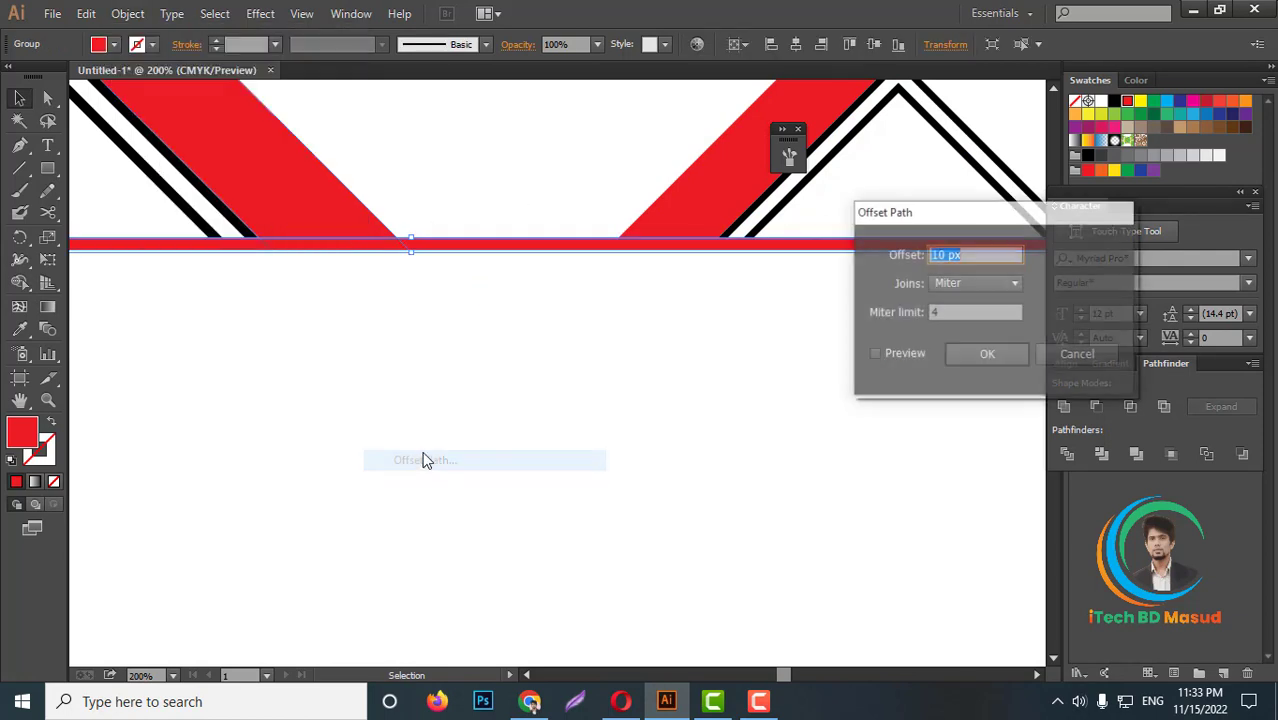
left_click(875, 354)
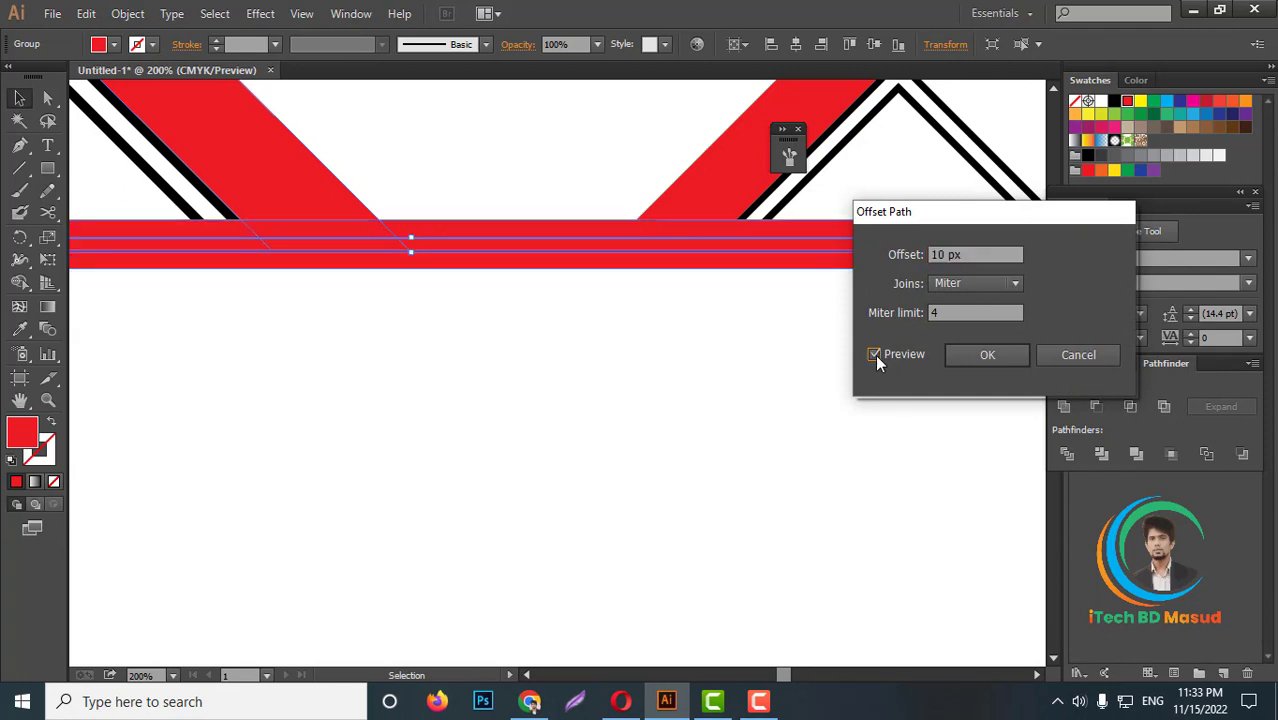
type("5")
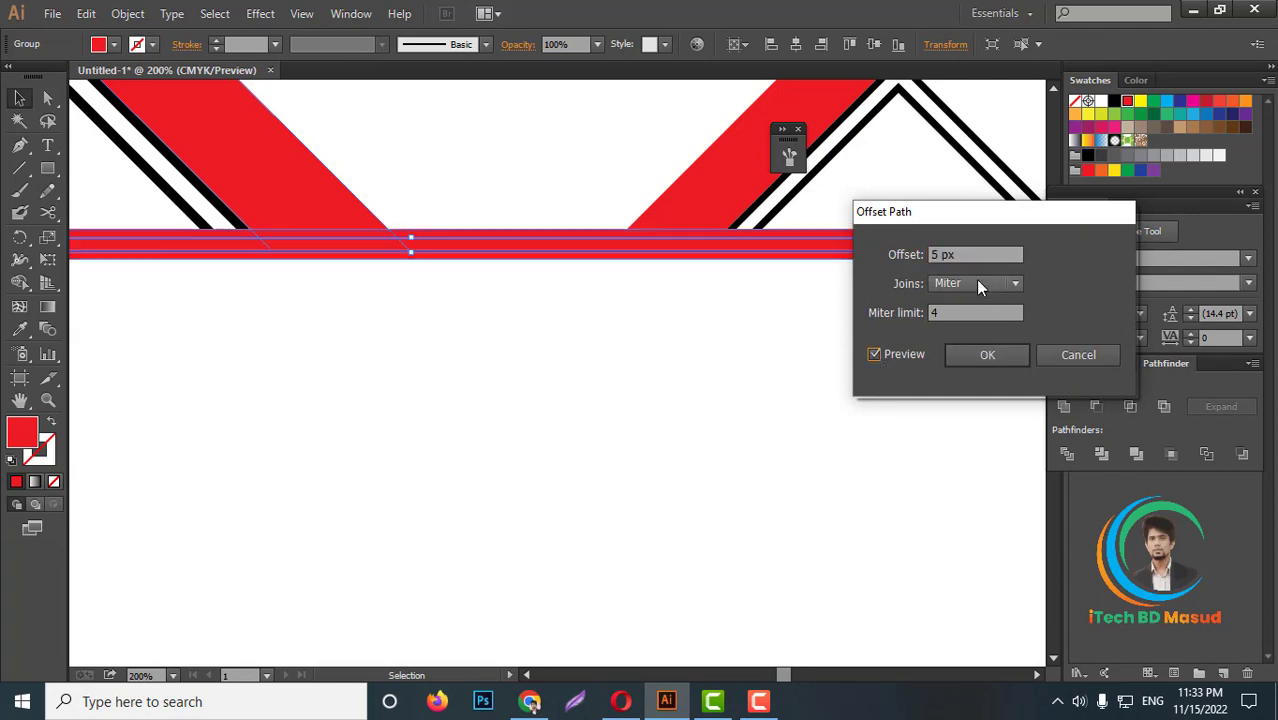
key("Up")
left_click(986, 356)
key("ctrl+0")
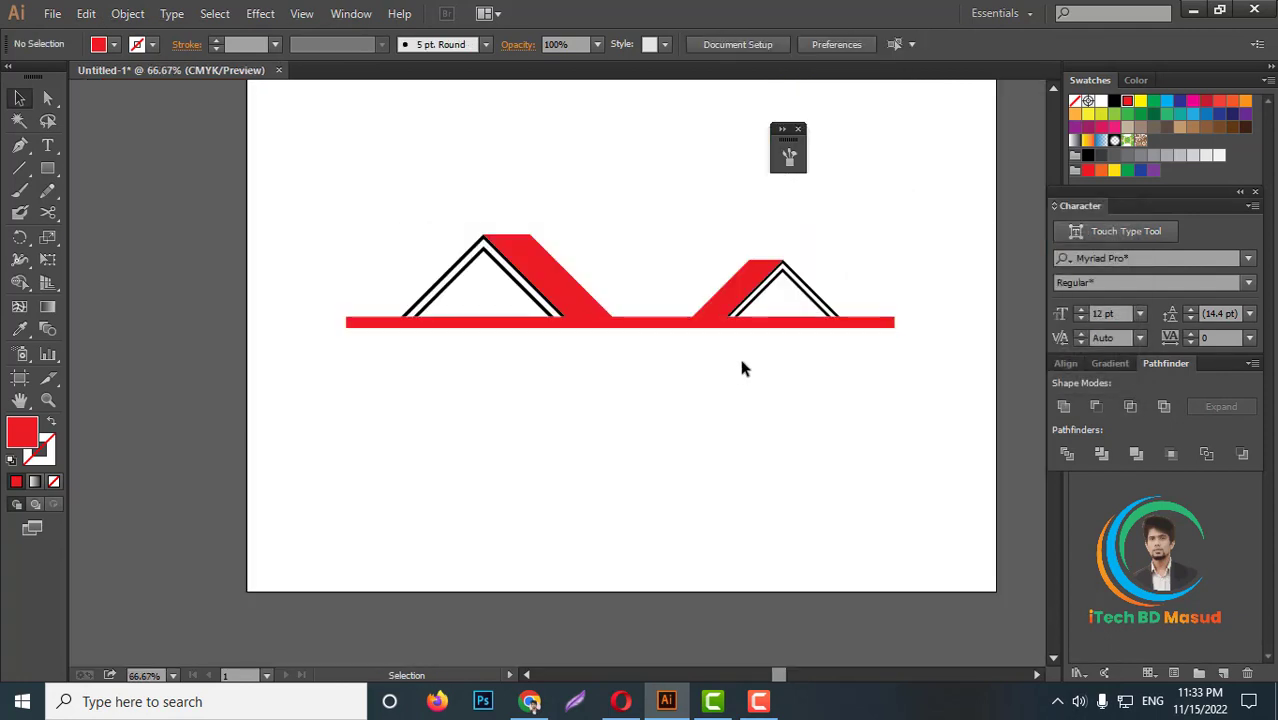
Step: Select the roof artwork and use Shape Builder to remove the extra red band sections under the roof
left_click_drag(344, 228, 848, 325)
scroll(848, 325, "up", 5)
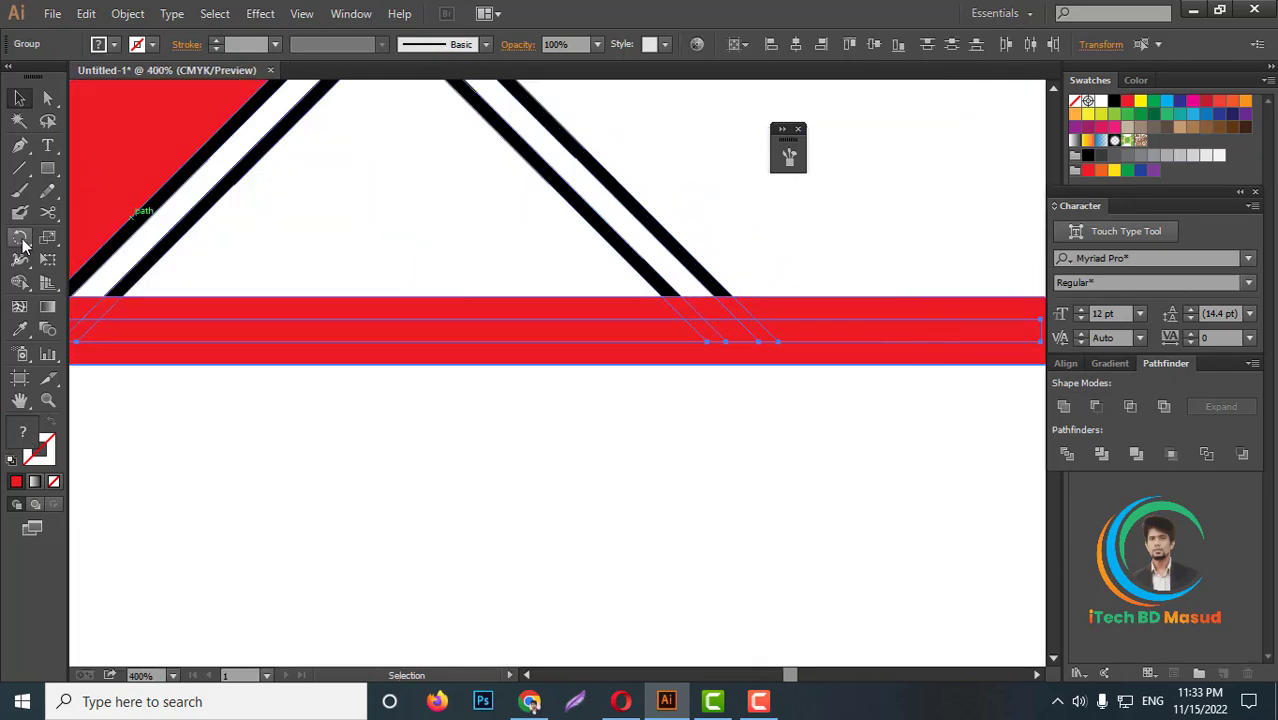
left_click(19, 283)
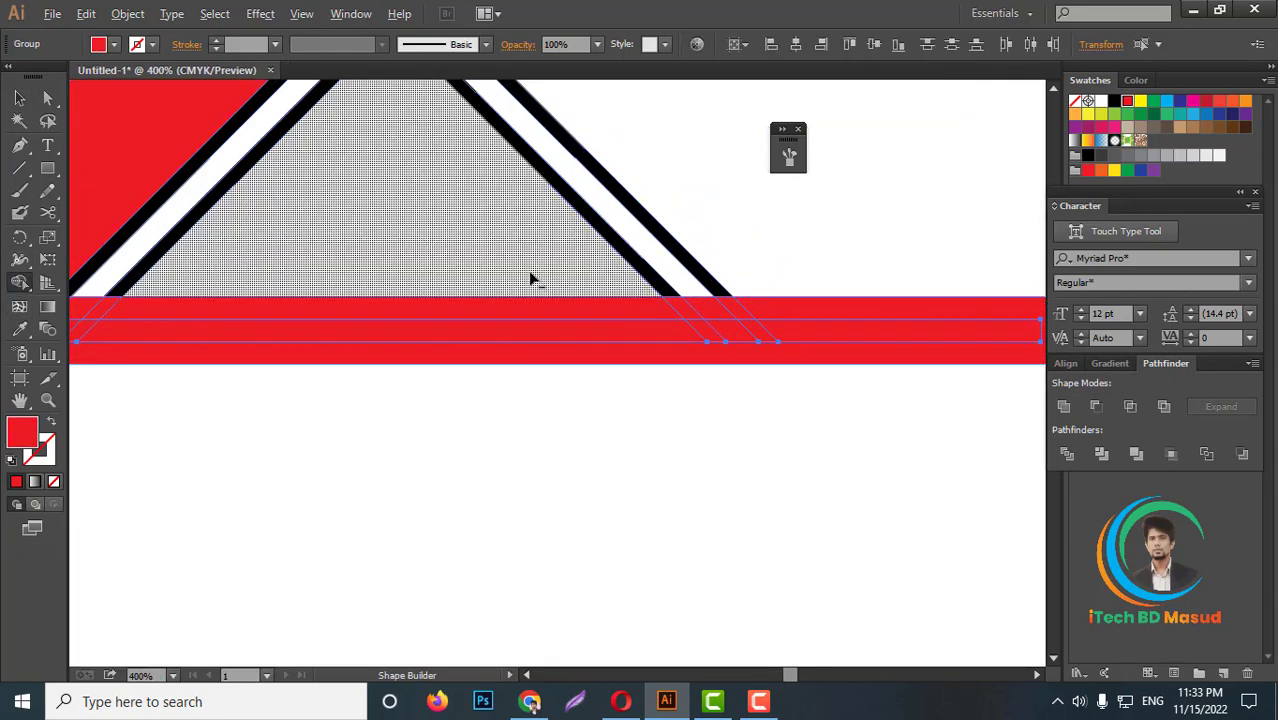
left_click_drag(531, 277, 963, 403)
scroll(901, 350, "down", 1)
scroll(733, 340, "up", 3)
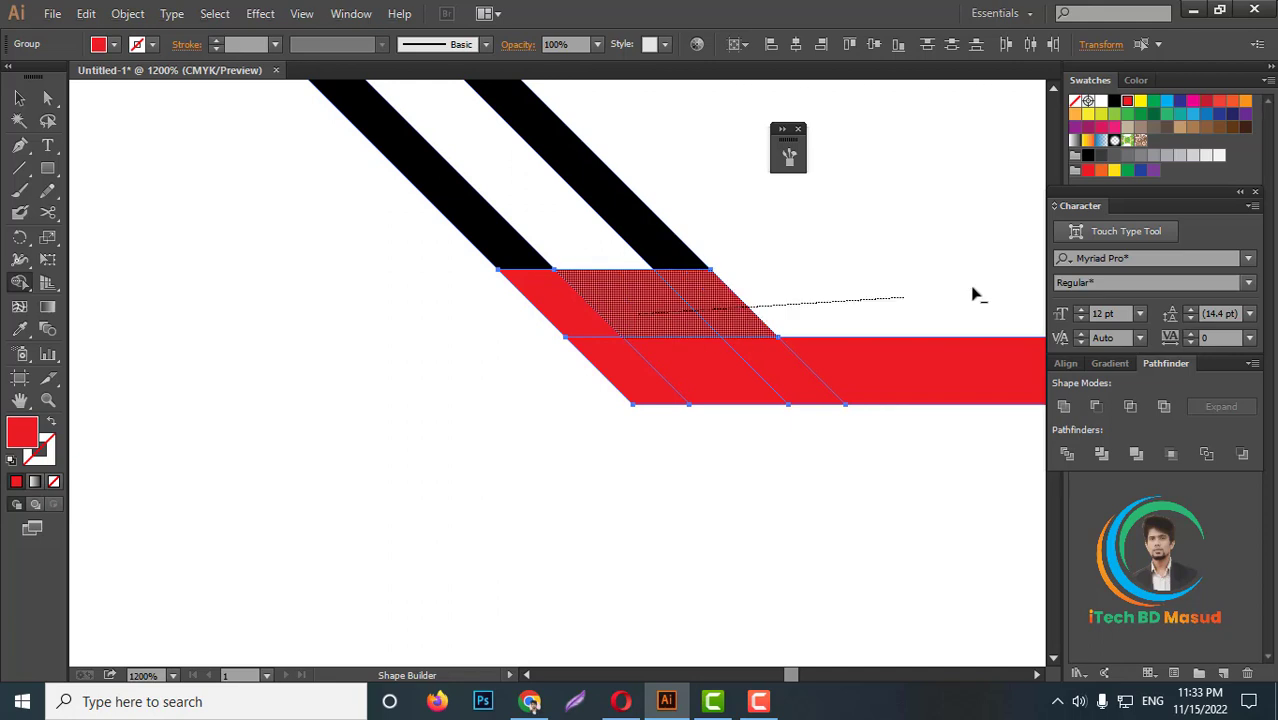
scroll(975, 294, "down", 2)
scroll(992, 342, "down", 1)
scroll(792, 325, "up", 3)
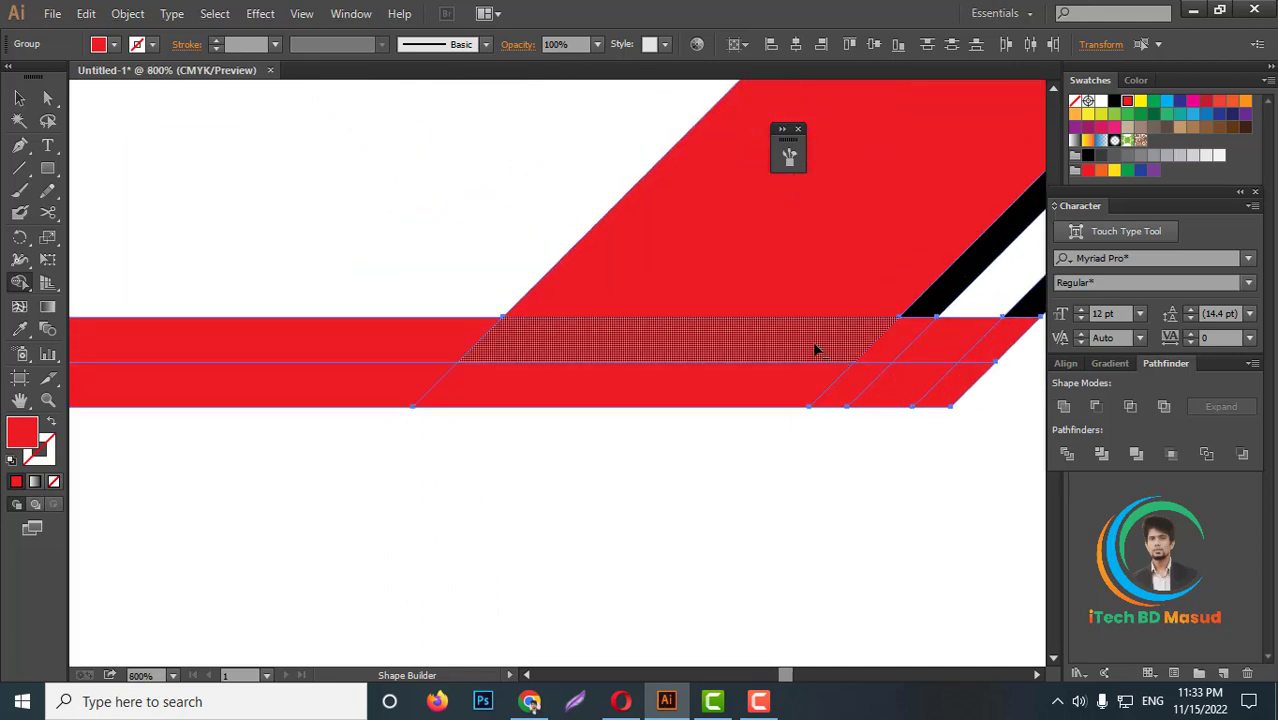
Step: Delete the band pieces beside the roof and right of the diagonal, merging the leftover into the red bar
left_click(514, 347, "alt")
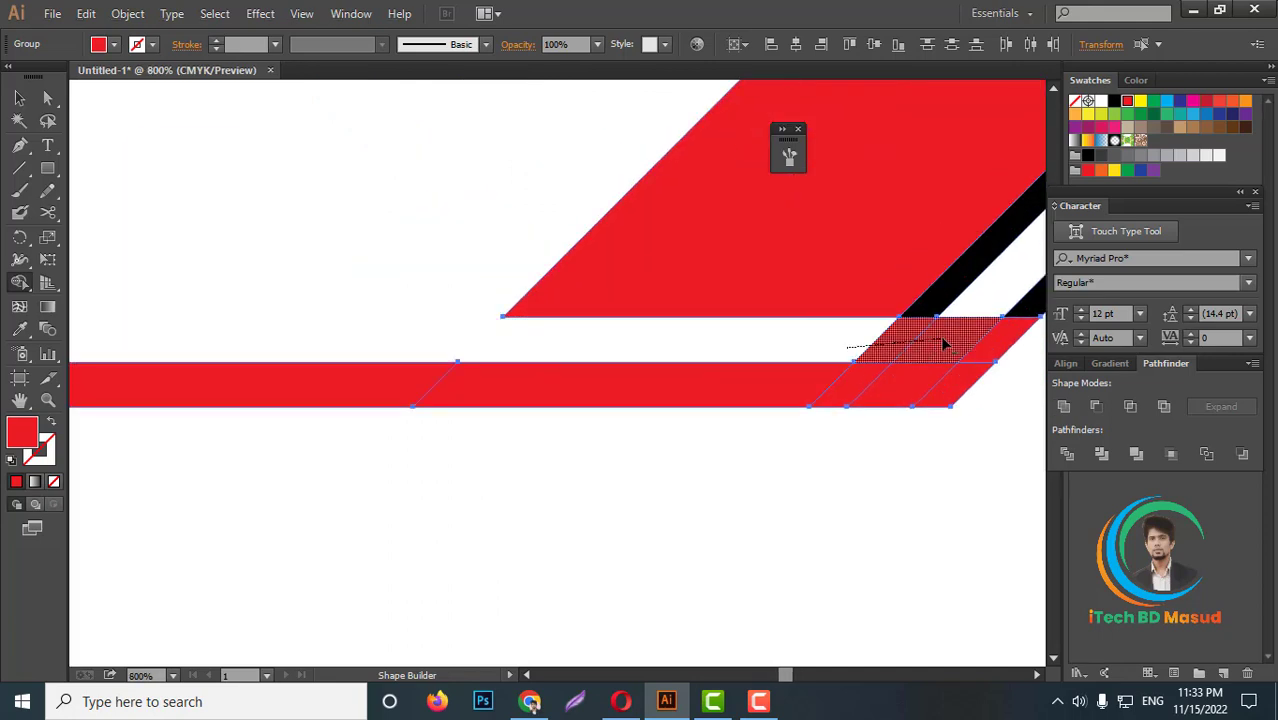
scroll(1008, 370, "down", 2)
scroll(525, 345, "up", 2)
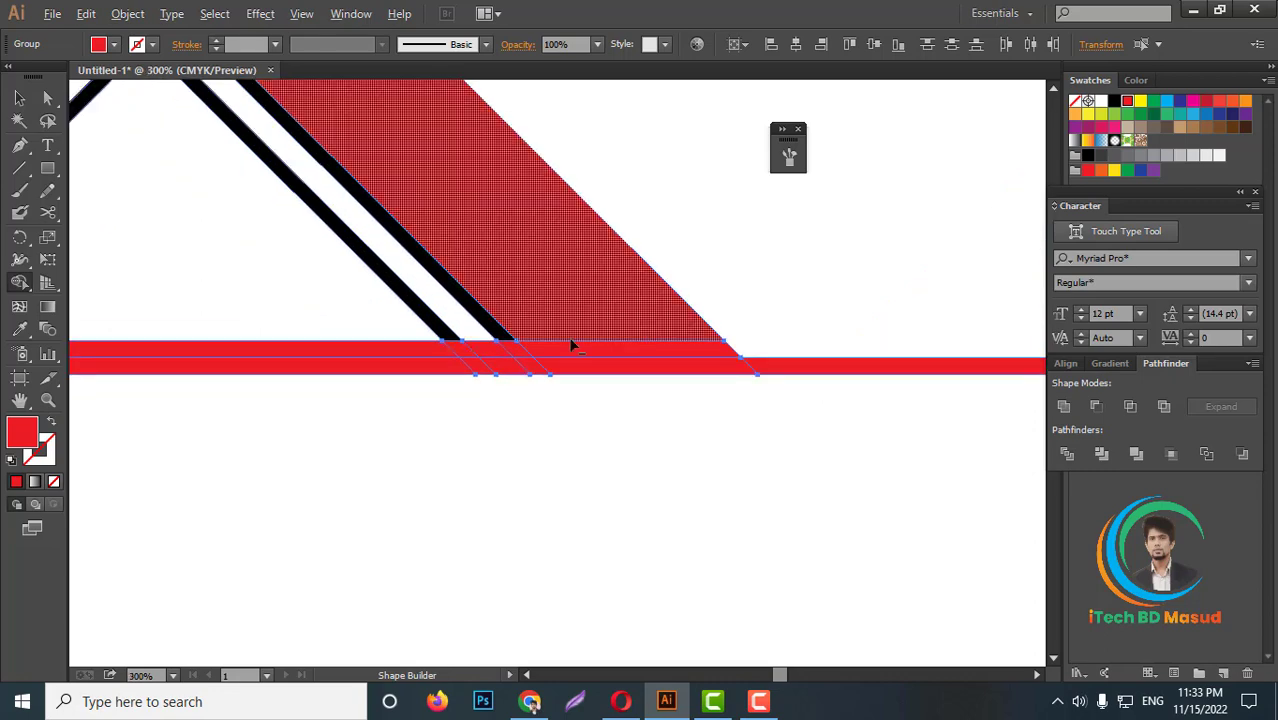
scroll(755, 390, "down", 3)
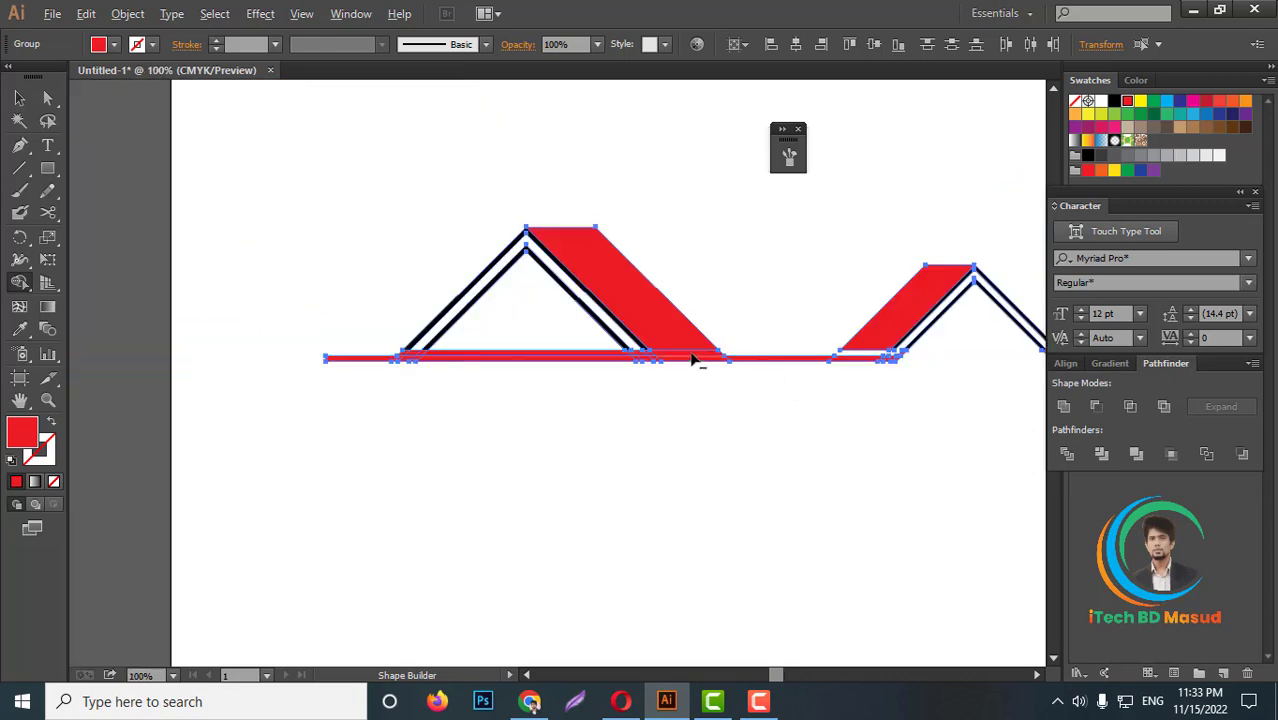
scroll(693, 360, "up", 4)
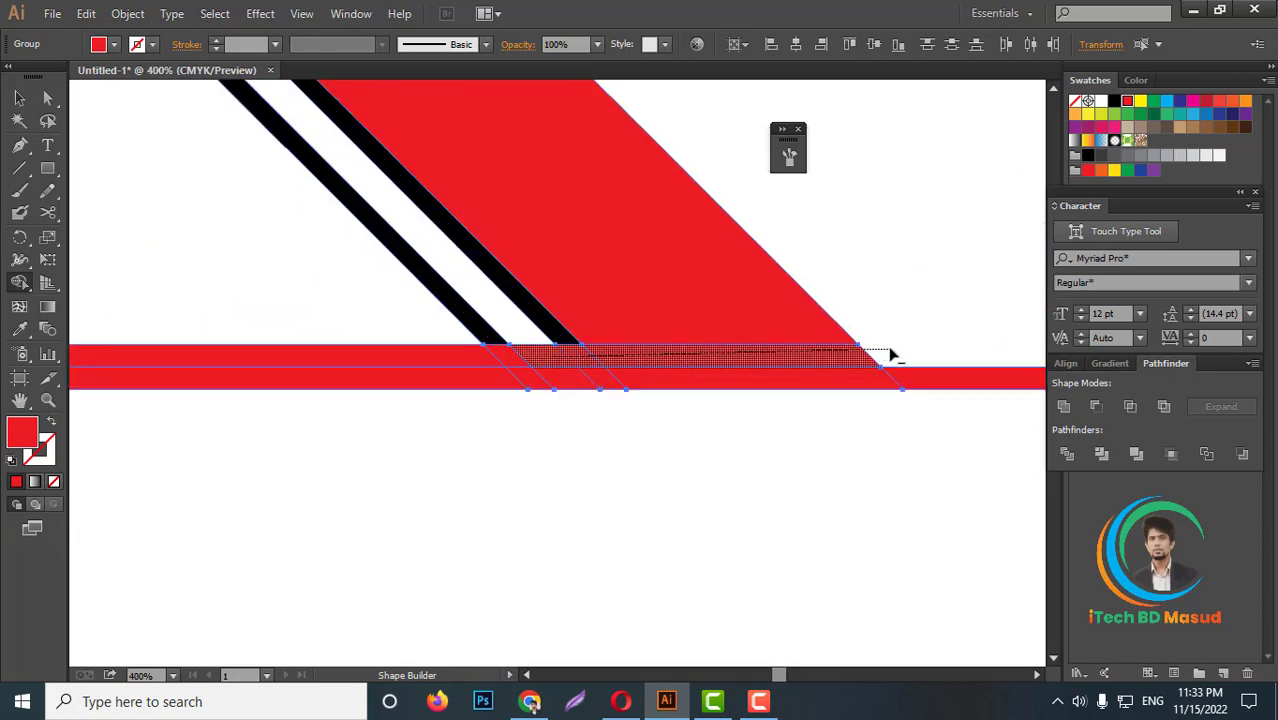
scroll(983, 330, "down", 4)
scroll(590, 362, "up", 3)
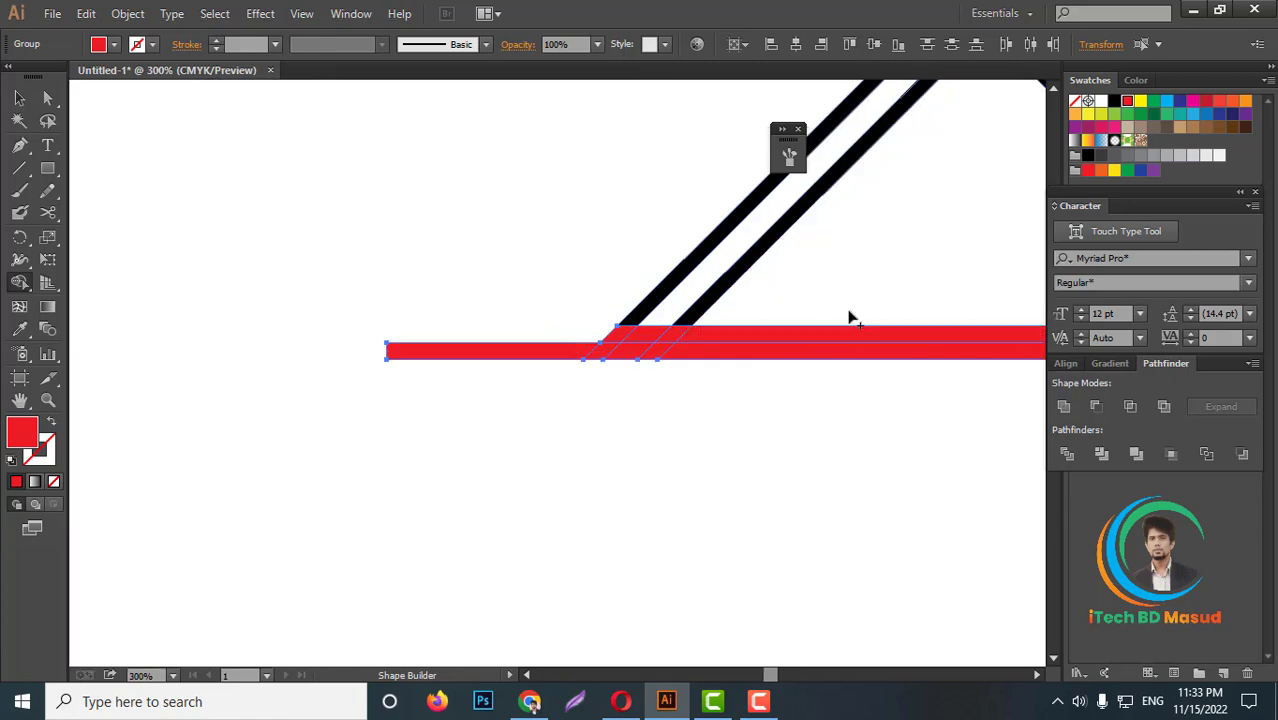
left_click(825, 342, "alt")
left_click_drag(540, 338, 530, 340)
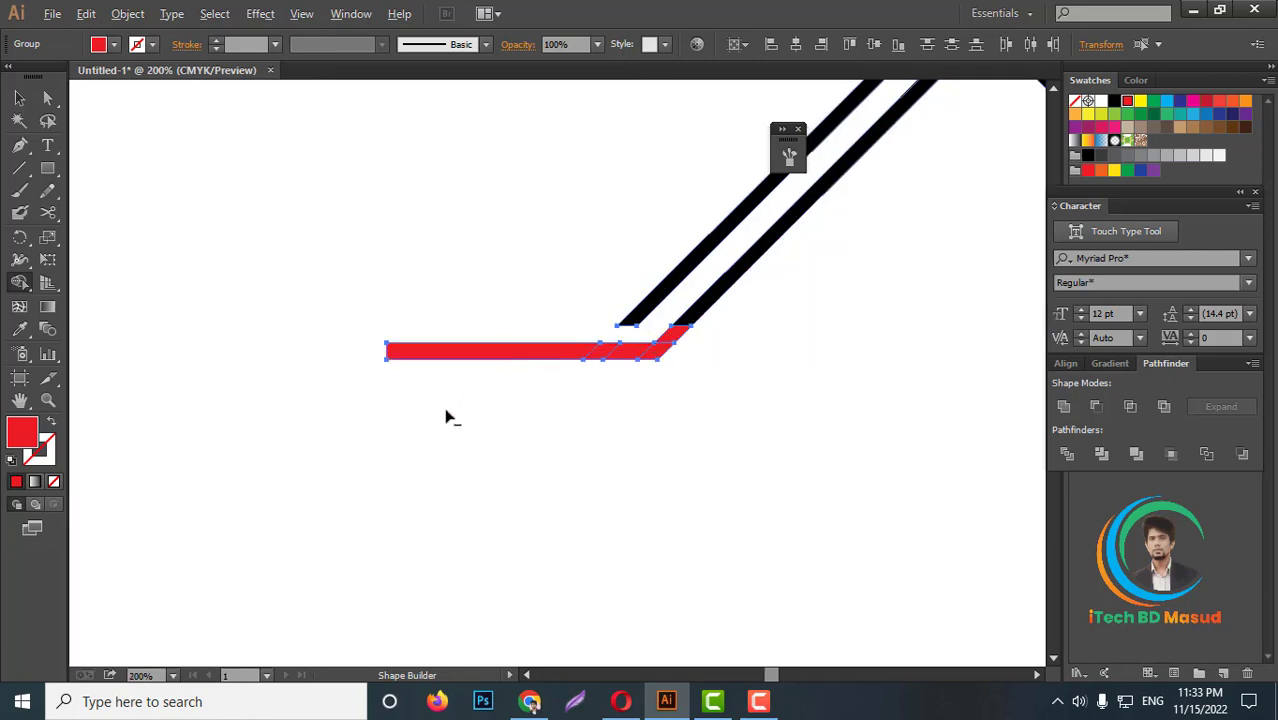
scroll(480, 420, "down", 3)
scroll(522, 445, "up", 2)
scroll(616, 402, "up", 2)
scroll(690, 430, "down", 3)
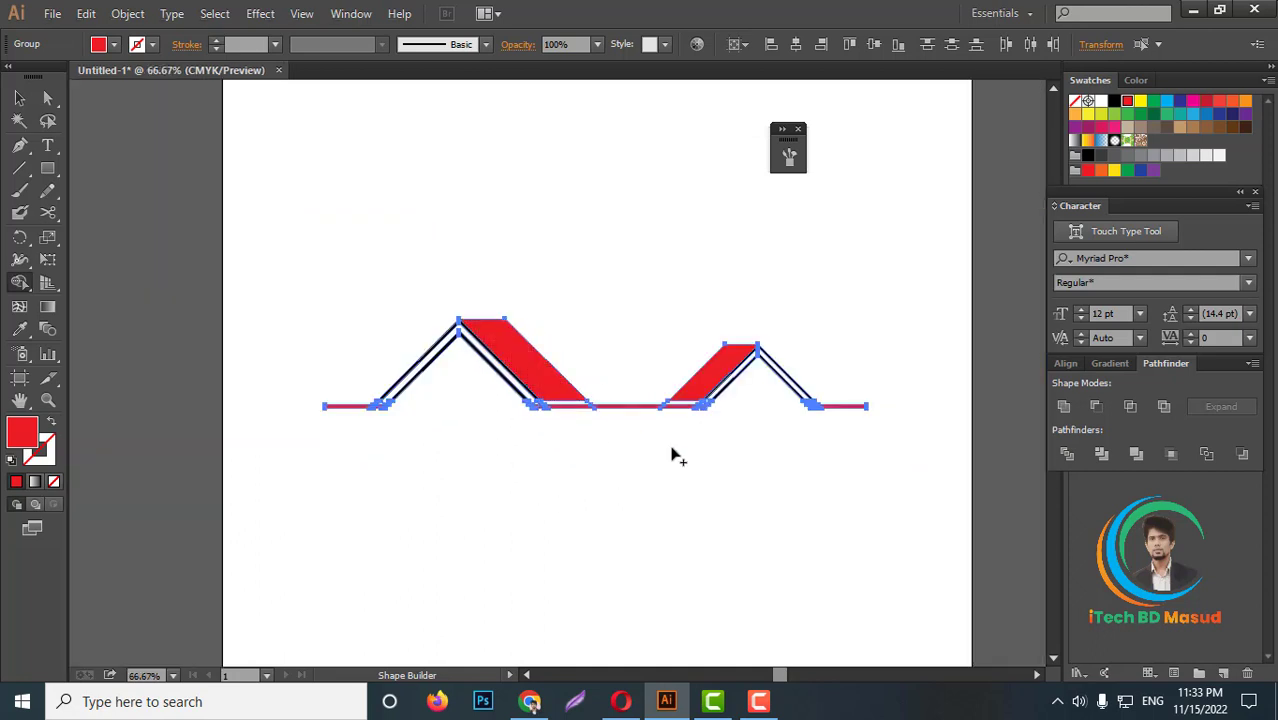
left_click(22, 100)
Step: Fill the red base line under the roofs with black
left_click(784, 306)
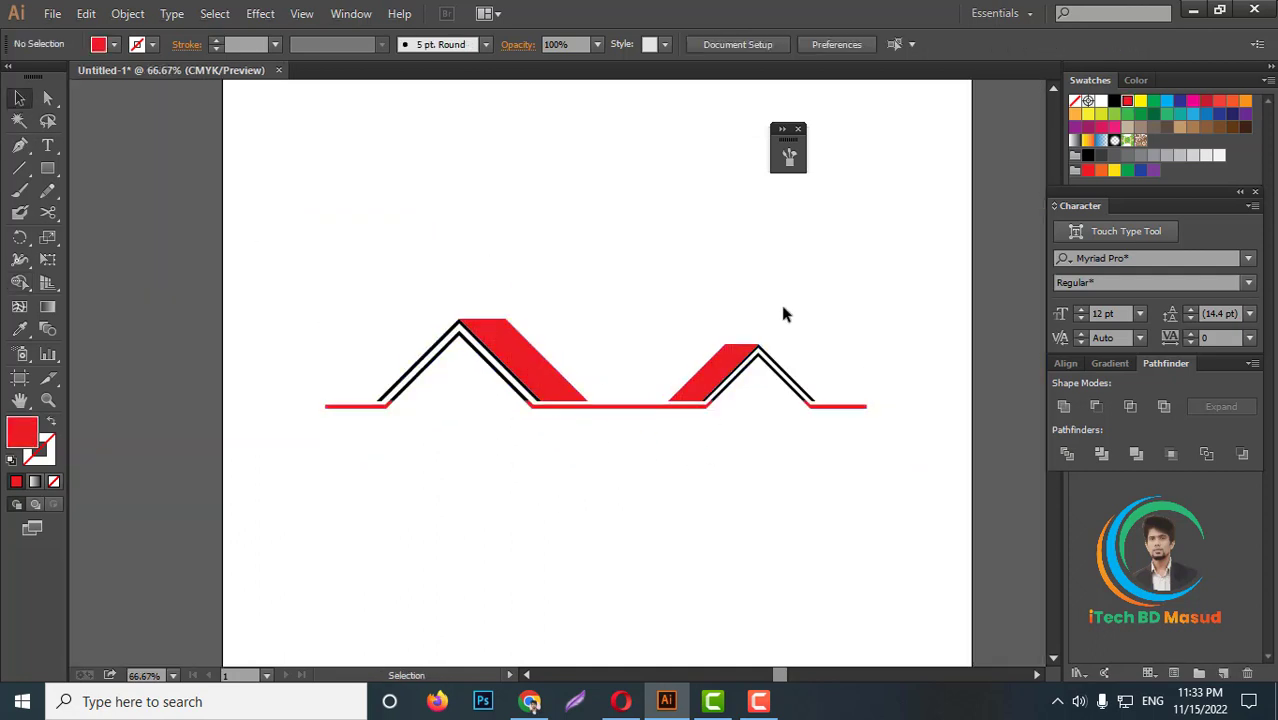
scroll(790, 315, "down", 2)
scroll(706, 394, "up", 2)
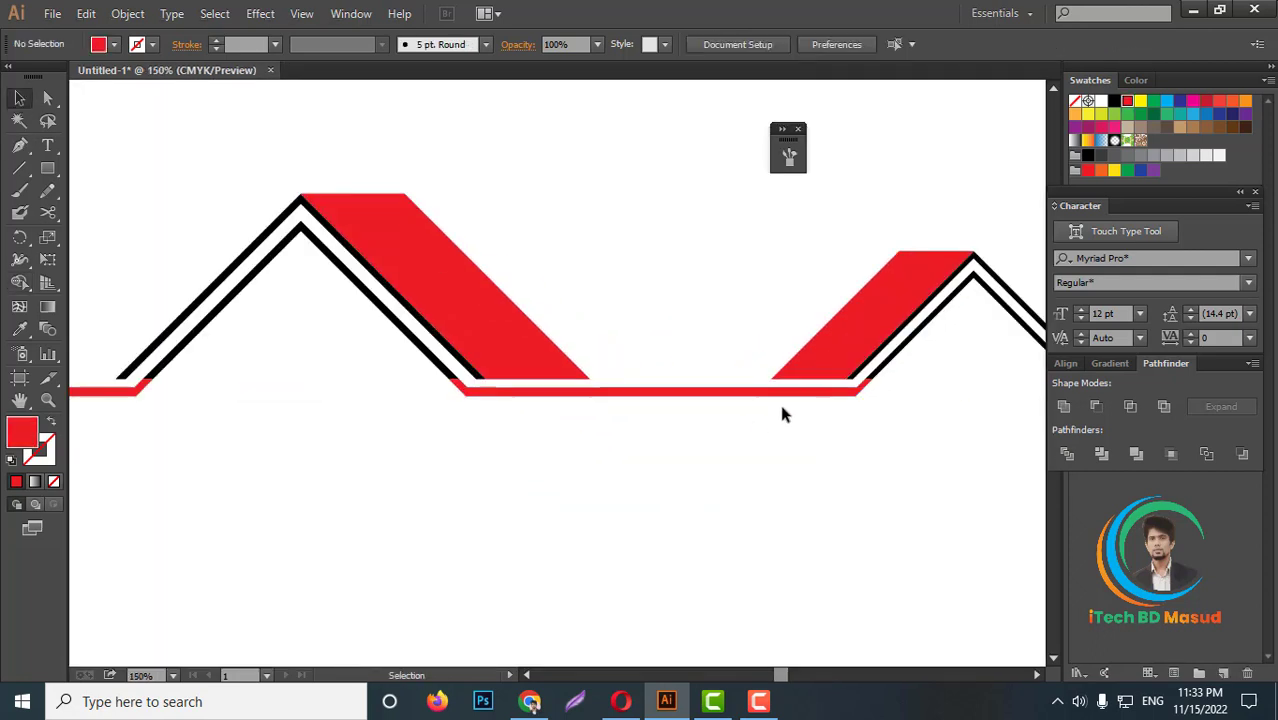
left_click(632, 390)
left_click(1114, 101)
left_click(733, 282)
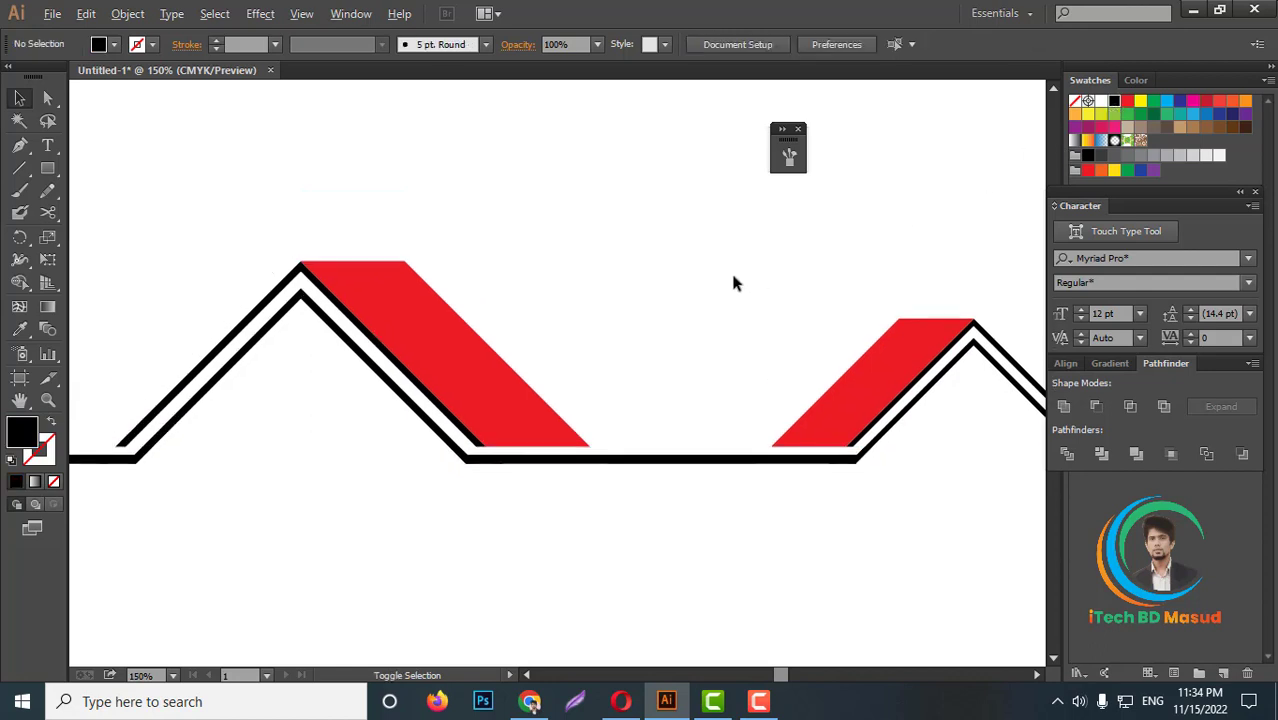
Step: Marquee-select all the roof artwork and group it together
scroll(787, 291, "down", 2)
scroll(752, 468, "up", 2)
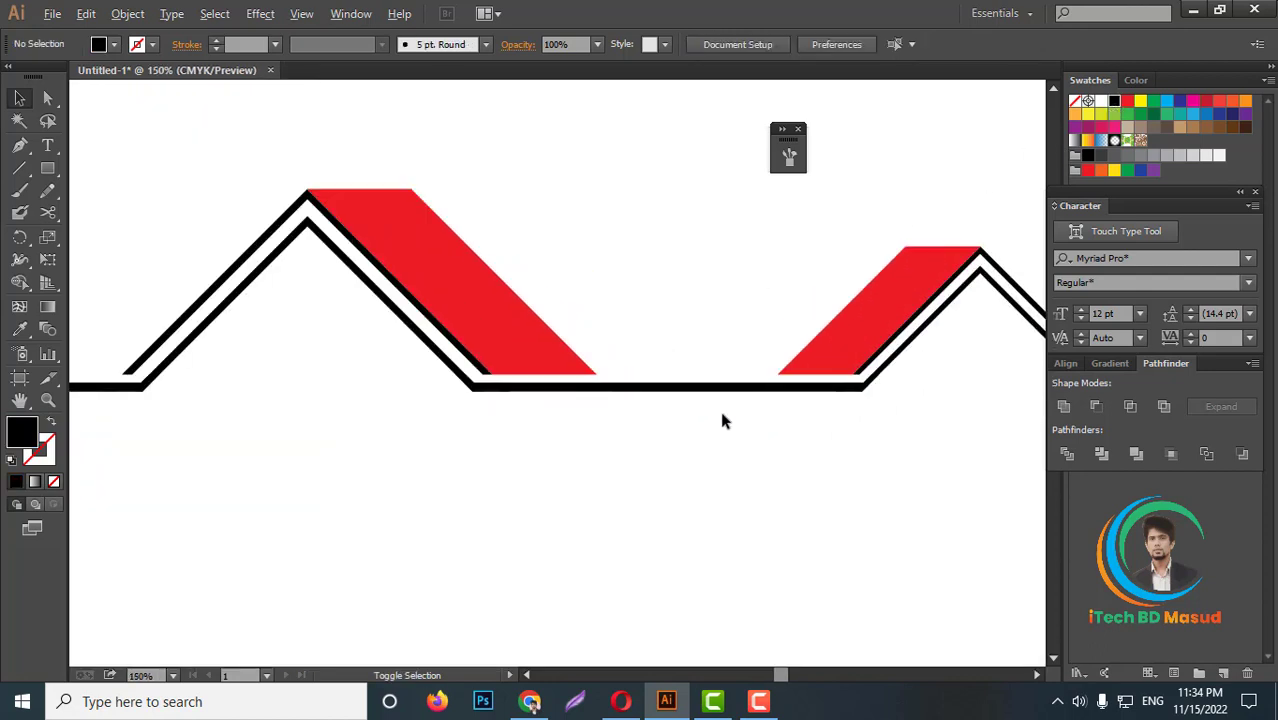
scroll(722, 419, "up", 2)
scroll(441, 370, "down", 3)
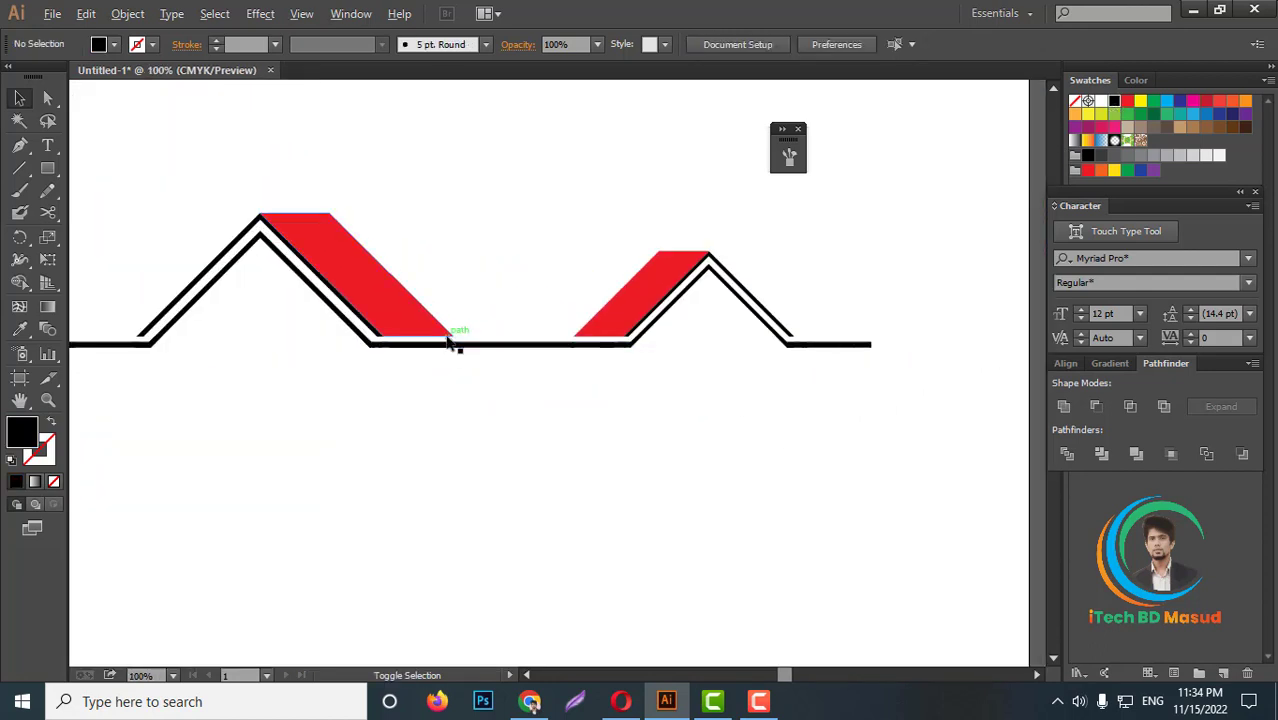
scroll(601, 290, "down", 3)
left_click_drag(266, 252, 642, 395)
right_click(512, 330)
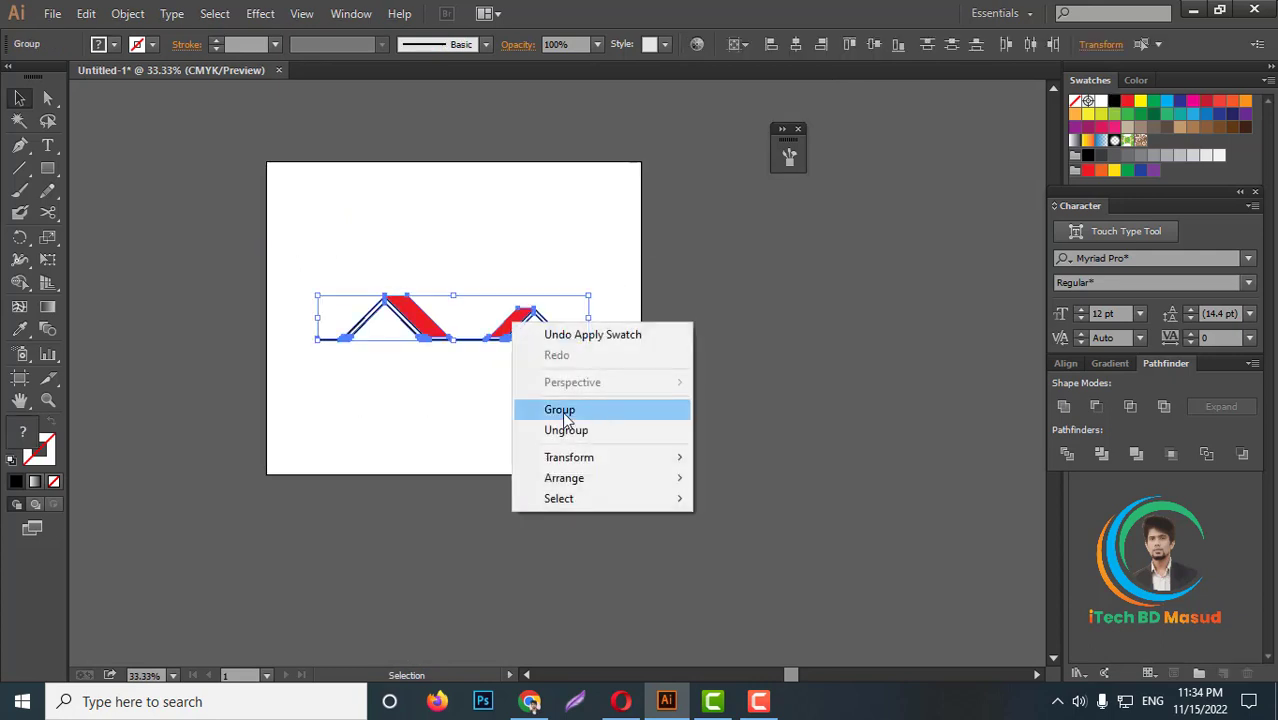
left_click(562, 409)
left_click(417, 368)
scroll(410, 340, "up", 4)
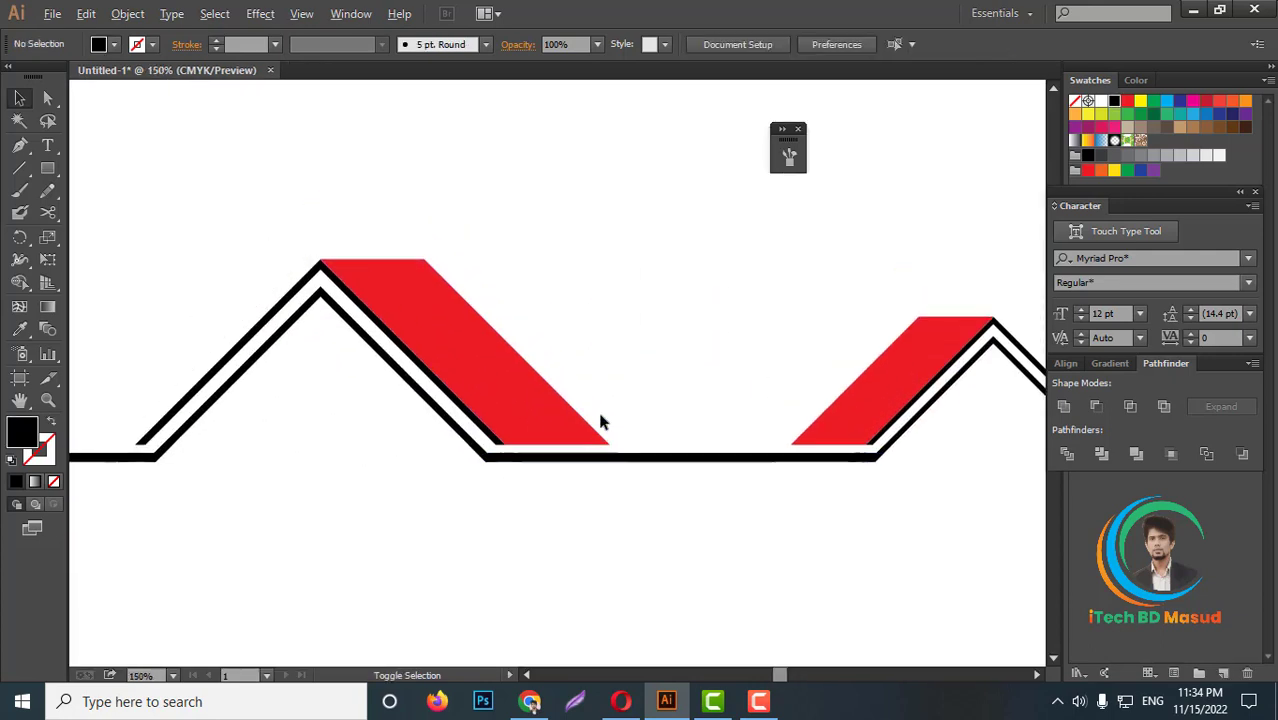
scroll(605, 460, "down", 3)
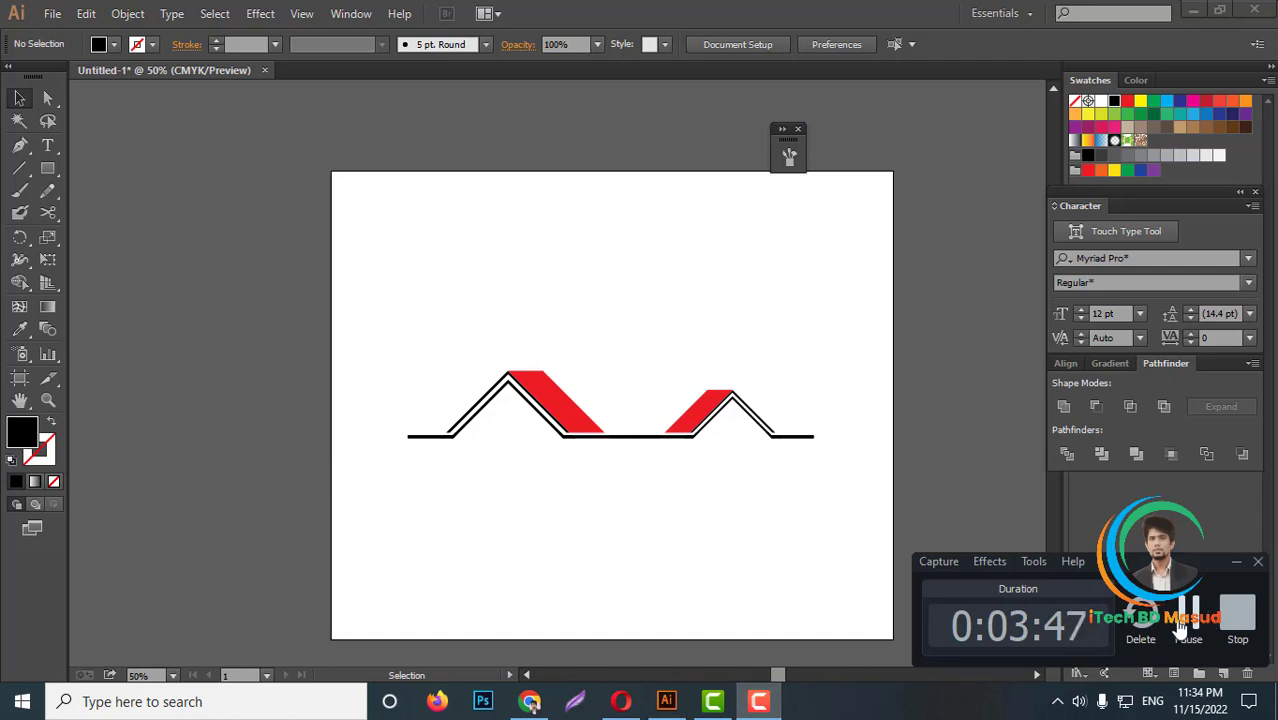
Step: Ungroup the right roof and select its red panel
scroll(740, 470, "up", 2)
scroll(660, 450, "up", 1)
scroll(628, 418, "up", 1)
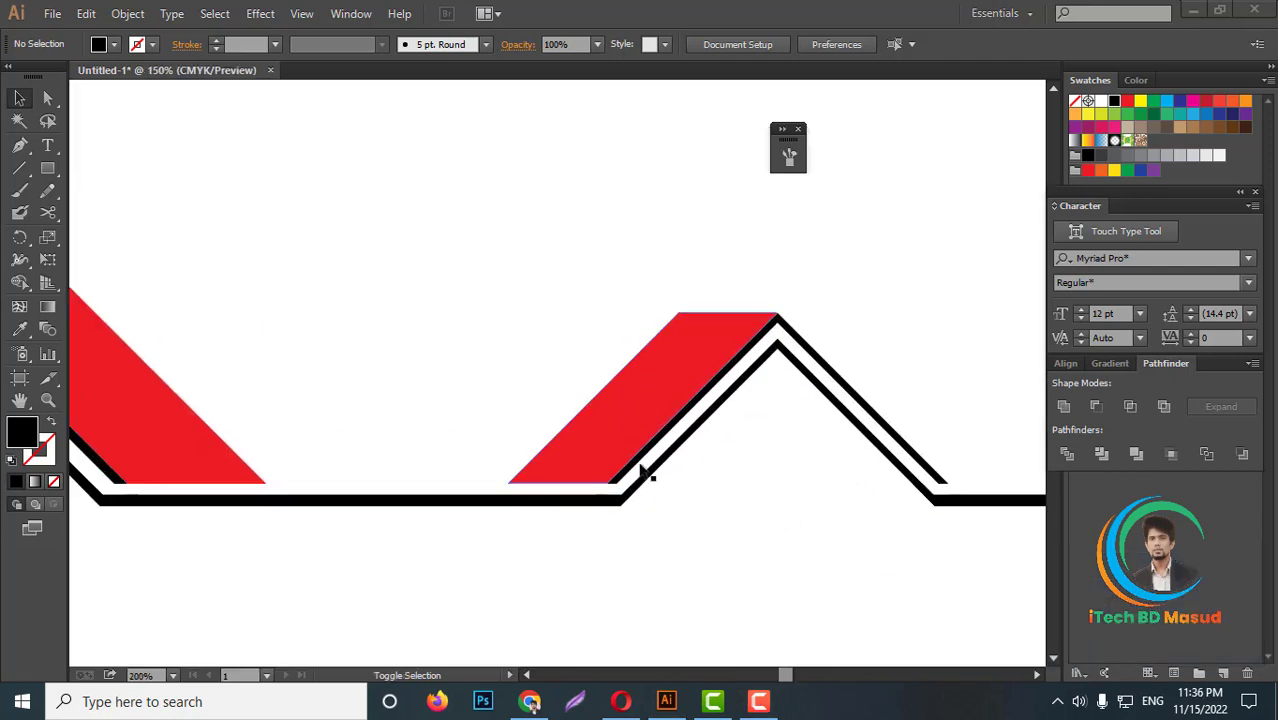
scroll(700, 430, "down", 2)
scroll(780, 390, "down", 1)
scroll(808, 393, "up", 2)
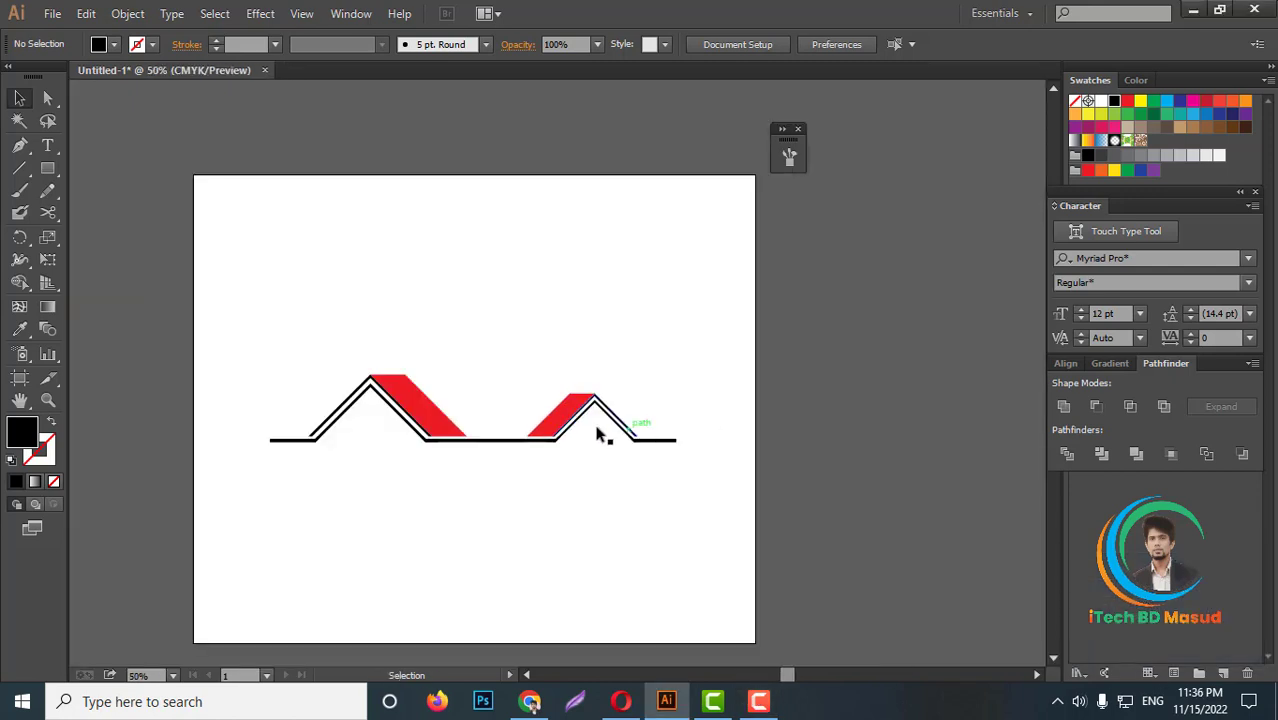
scroll(599, 433, "up", 3)
left_click(548, 413)
right_click(548, 413)
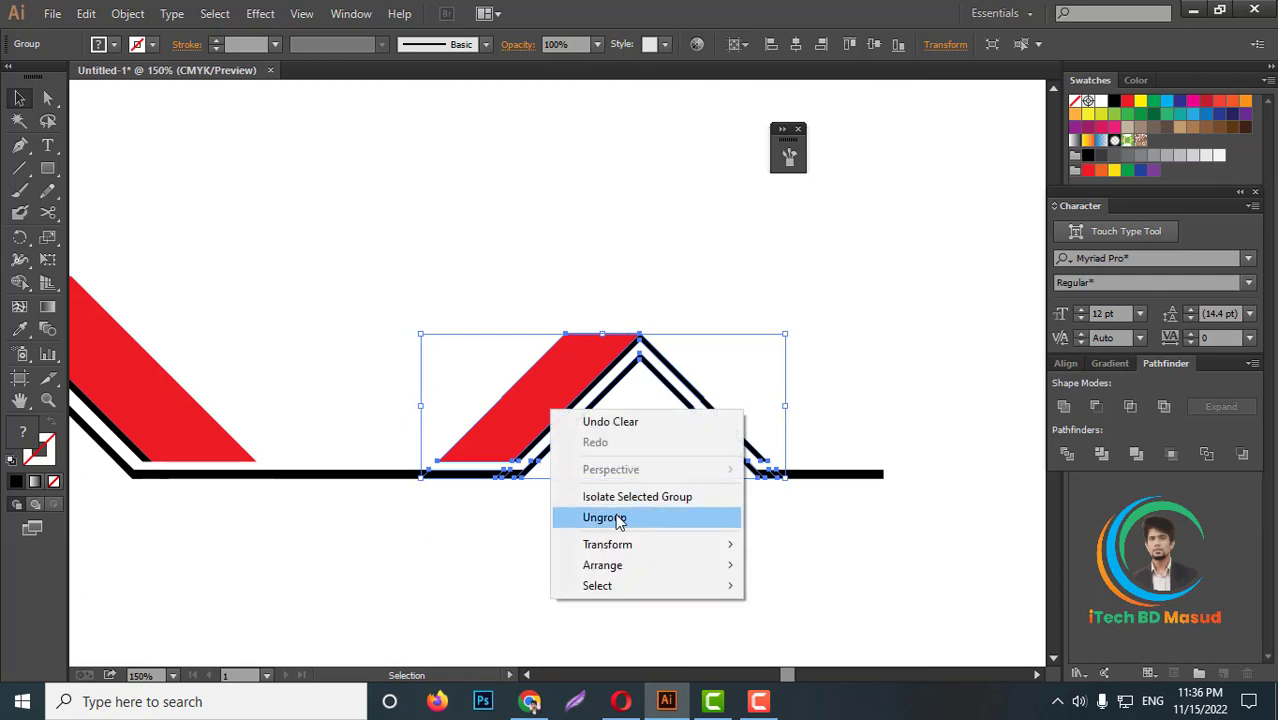
left_click(585, 516)
left_click(525, 450)
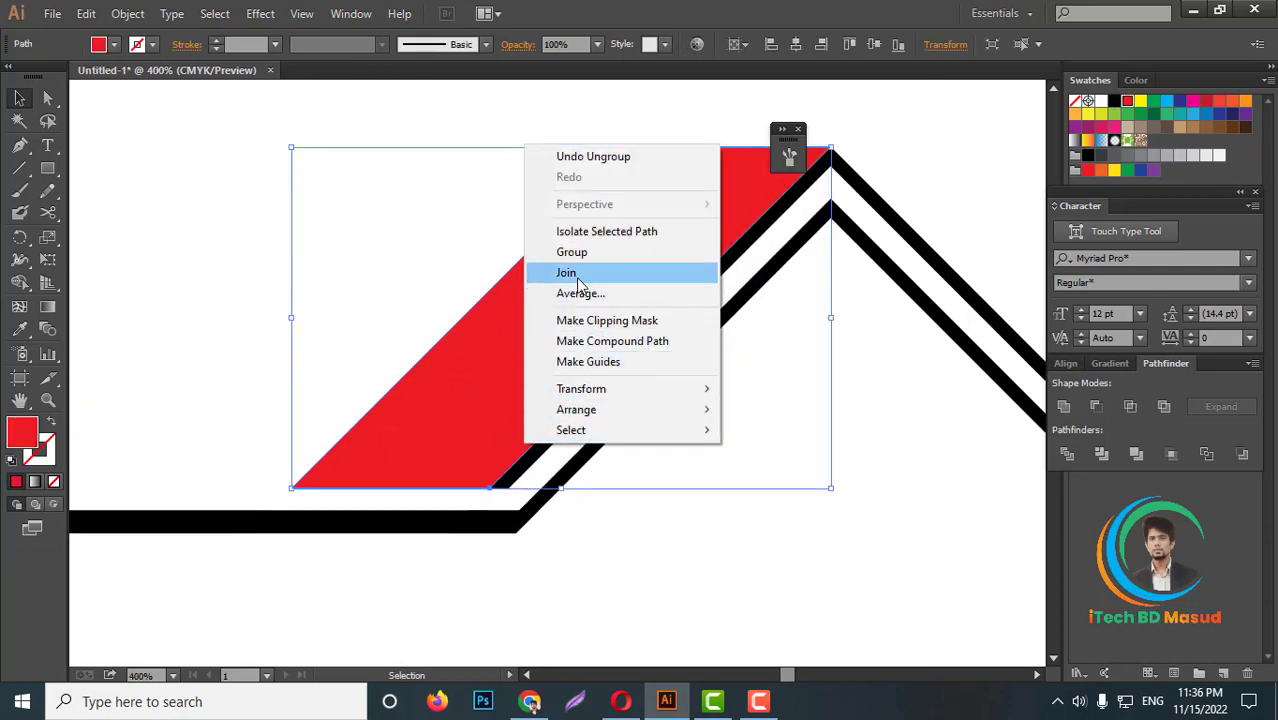
Step: Ungroup the black outline pieces and select the right red roof panel
left_click(515, 483)
right_click(515, 482)
left_click(580, 585)
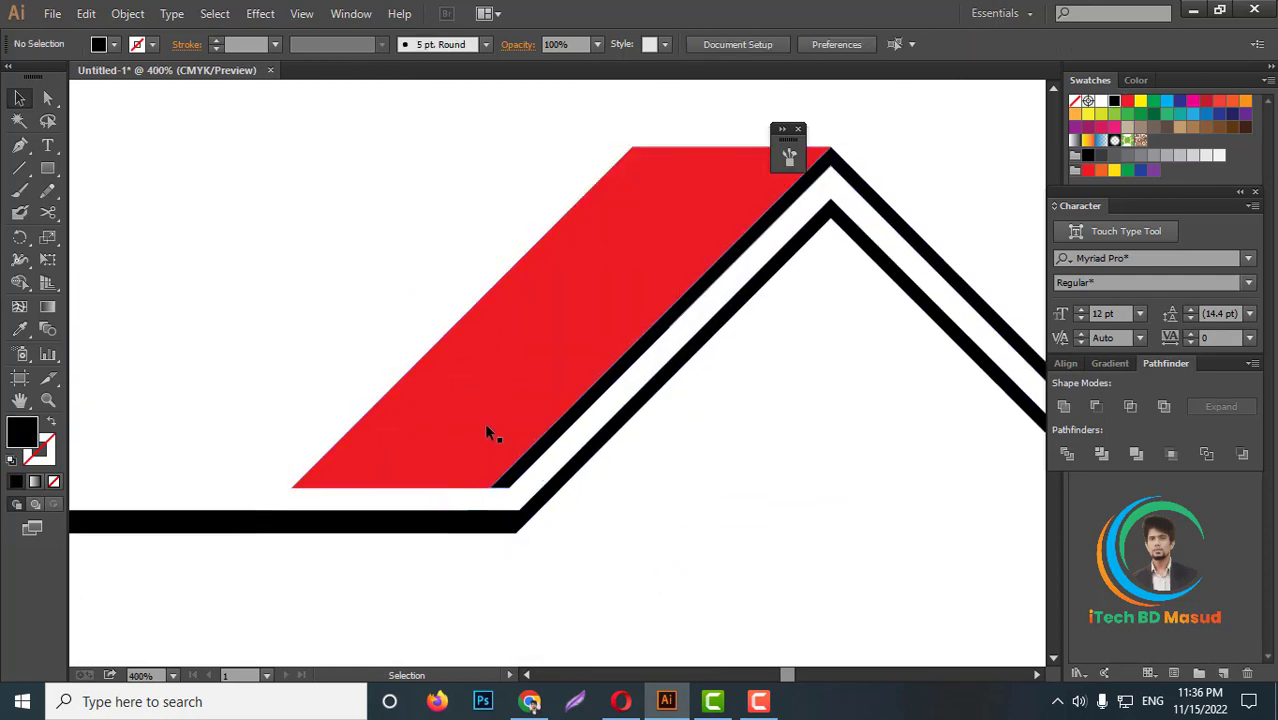
left_click_drag(411, 297, 533, 448)
key("ctrl+1")
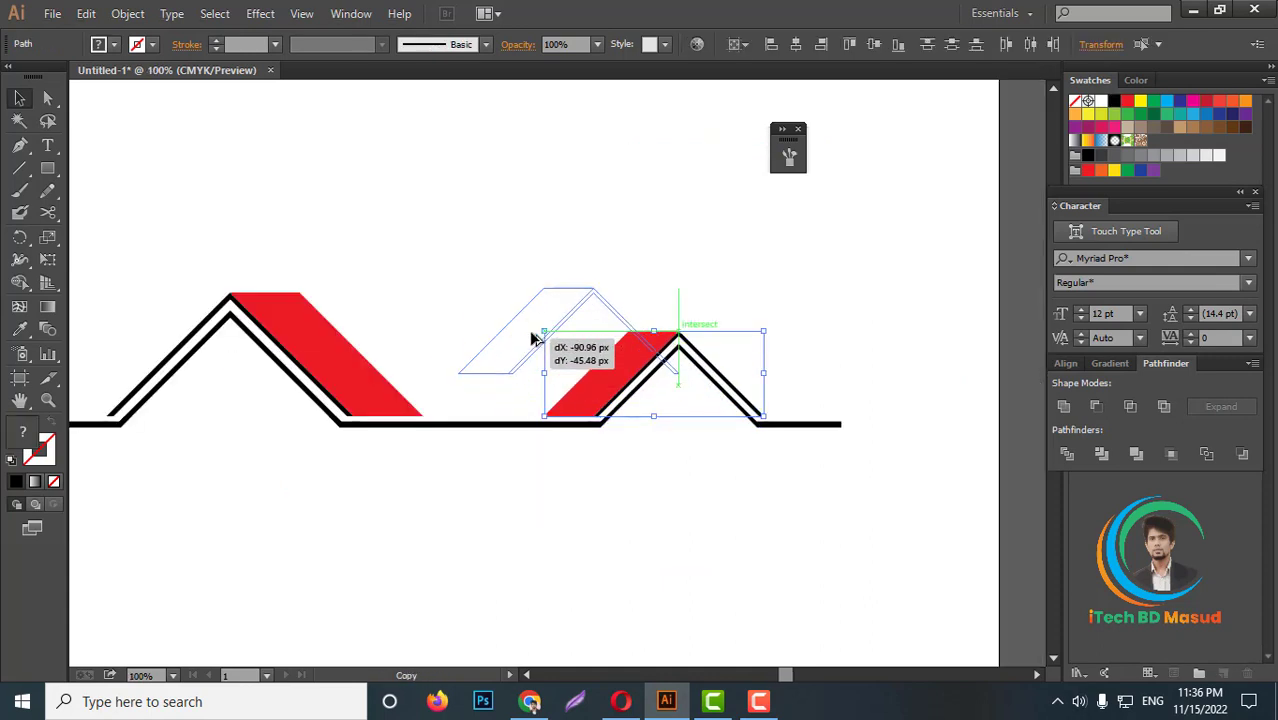
Step: Place a copy of the red panel with its black outline between the two roofs
mouse_move(622, 385)
left_mouse_down()
mouse_move(527, 333)
mouse_move(537, 342)
left_mouse_up()
left_click(642, 402, "shift")
left_click(662, 251)
scroll(587, 290, "up", 3)
scroll(590, 288, "up", 3)
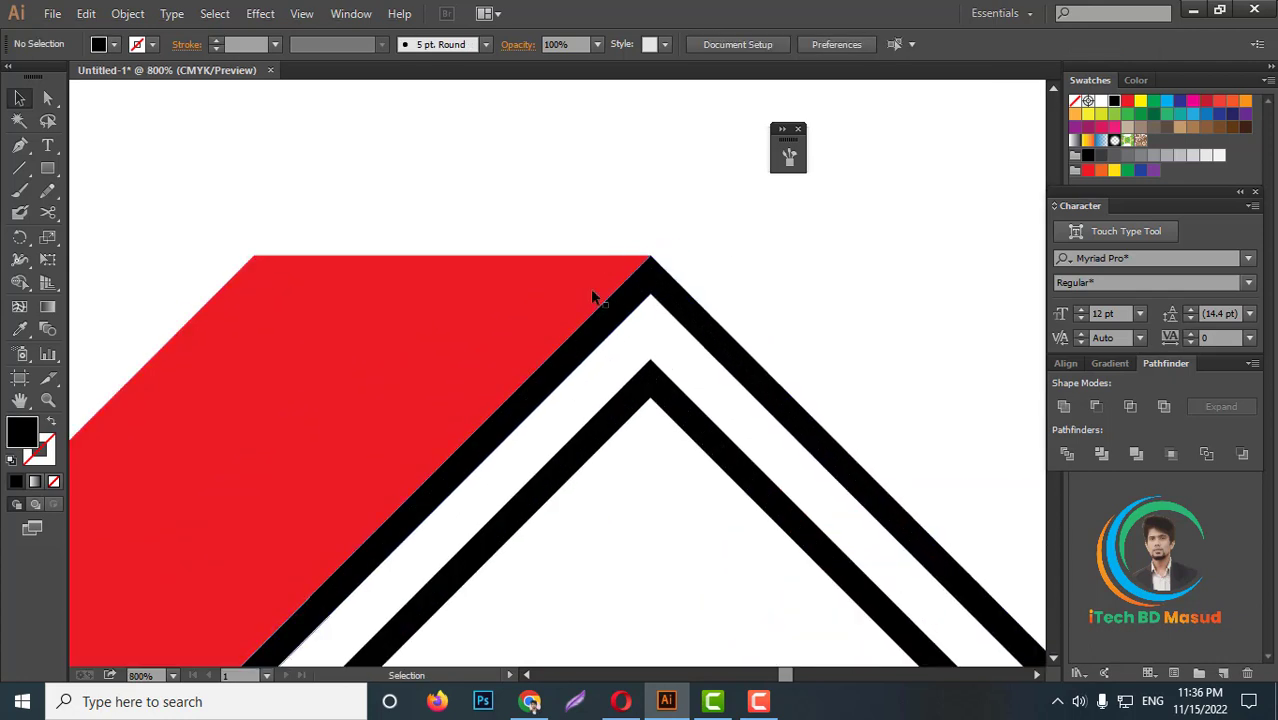
Step: Recolor the copy's outer stripe red and merge the selected shapes into one path
left_click(47, 97)
left_click_drag(599, 240, 705, 302)
left_click(1127, 101)
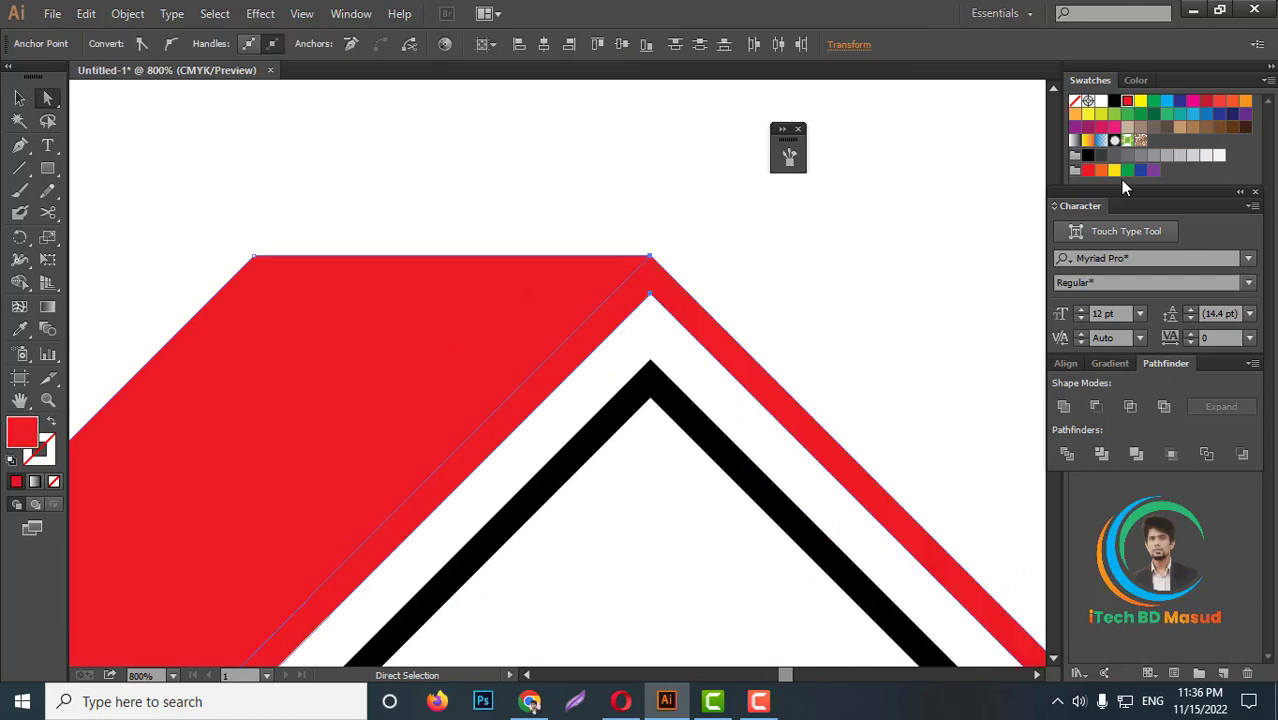
left_click(1063, 406)
key("ctrl+1")
left_click(755, 381)
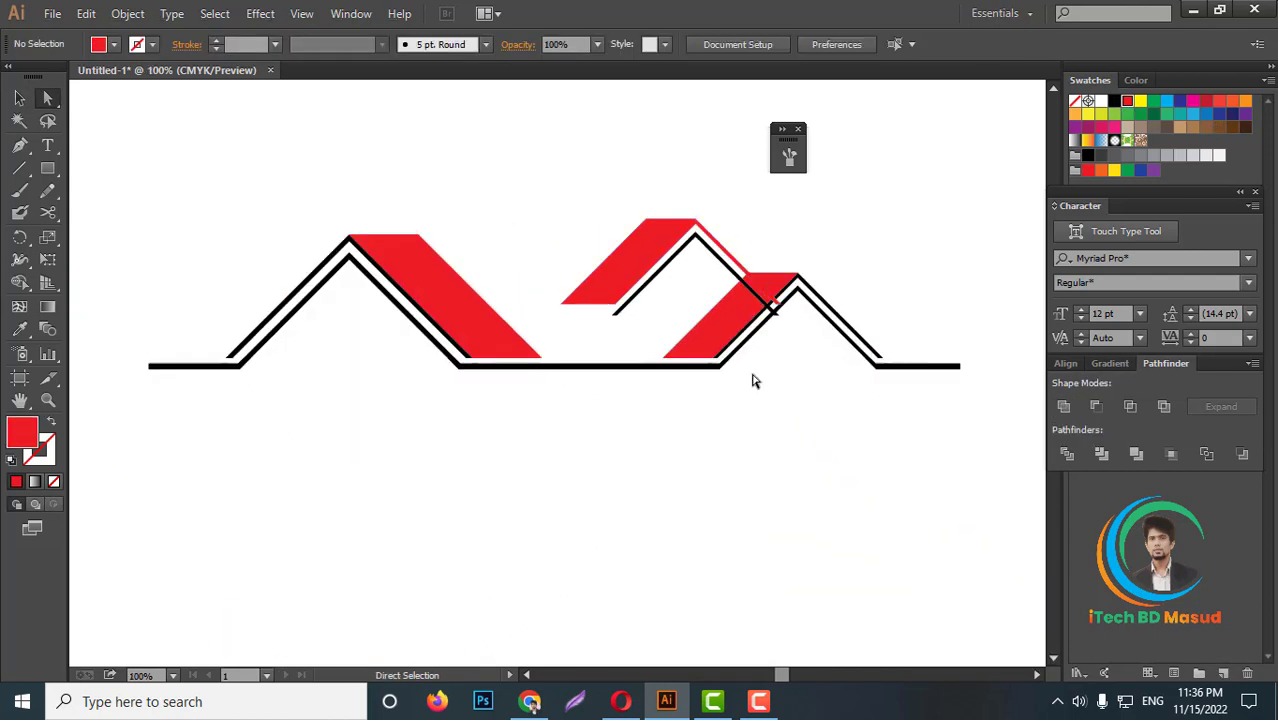
left_click(22, 92)
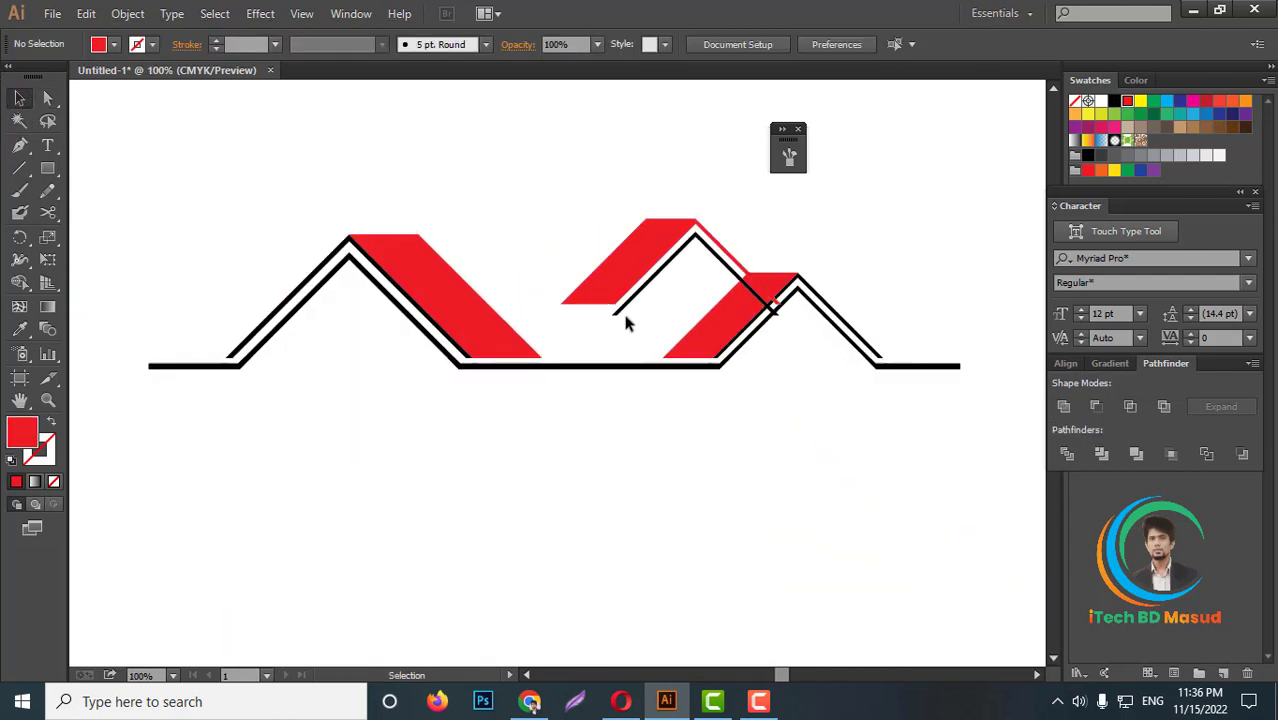
scroll(686, 295, "up", 1, "alt")
Step: Move the middle red roof panel up so it lines up at the roof peak
left_click(657, 224)
left_click_drag(657, 224, 696, 271)
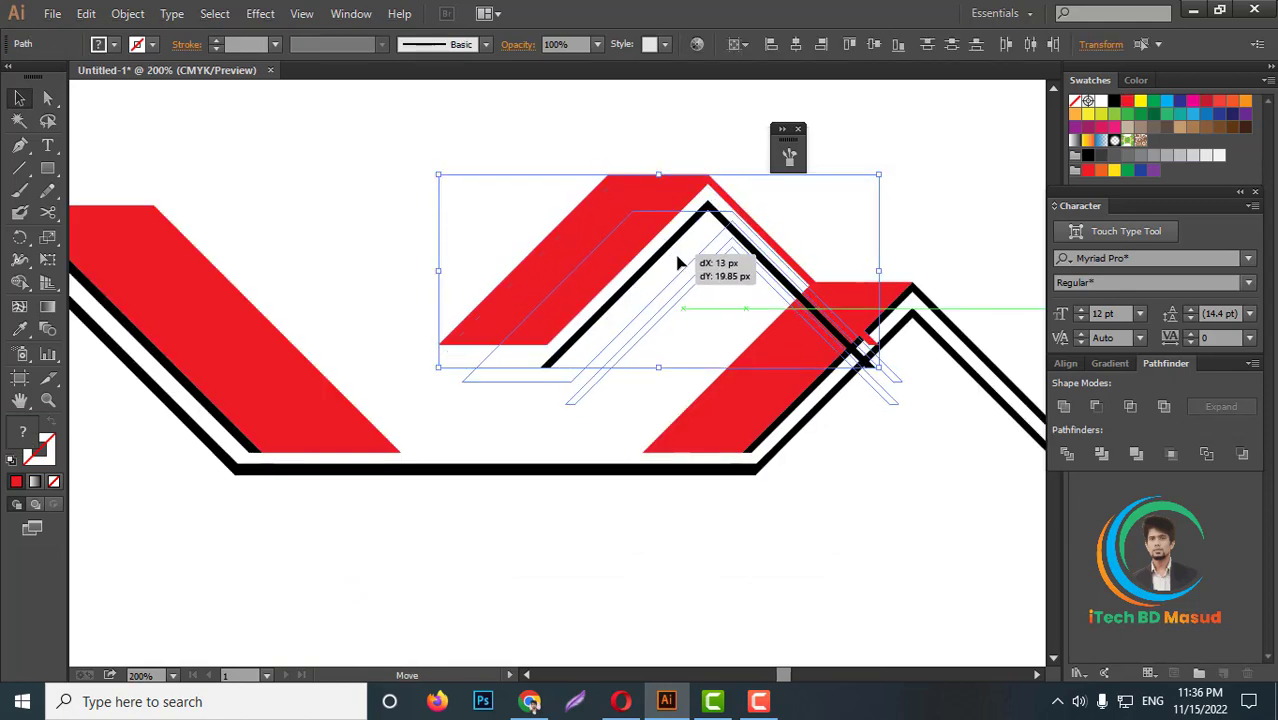
scroll(806, 273, "up", 1)
scroll(806, 273, "up", 4)
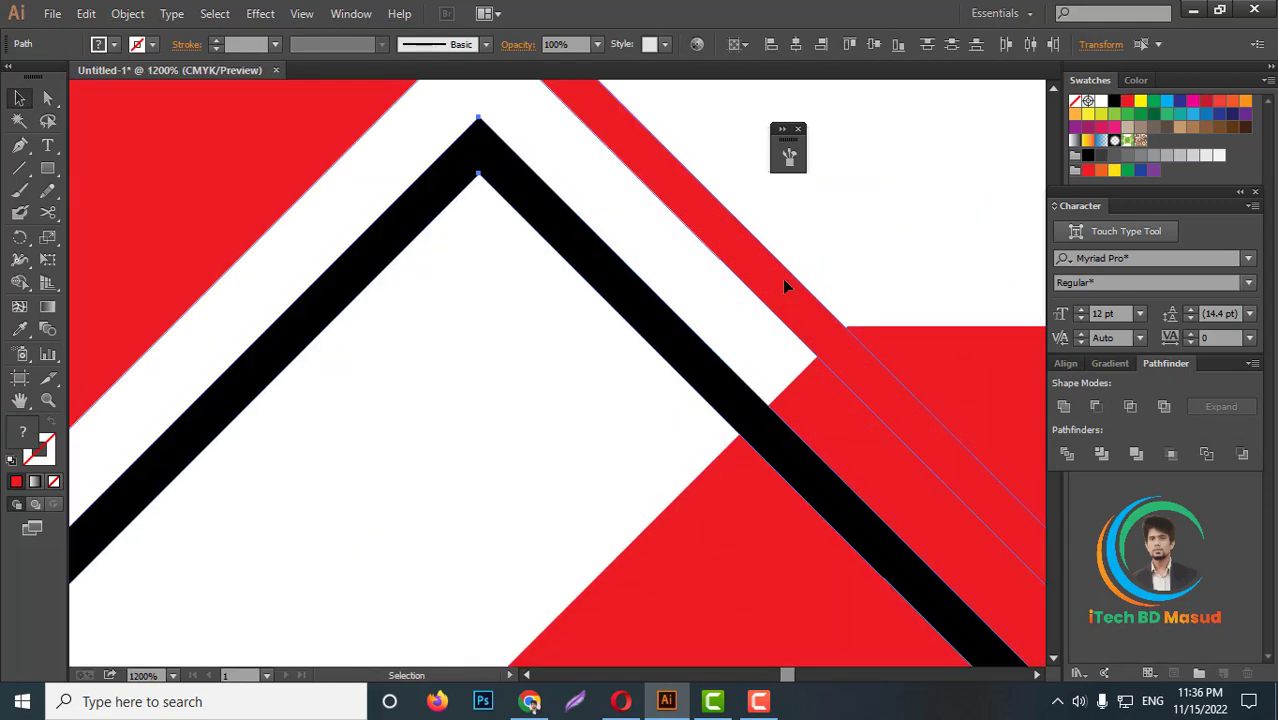
left_click_drag(782, 276, 790, 216)
scroll(790, 216, "down", 6)
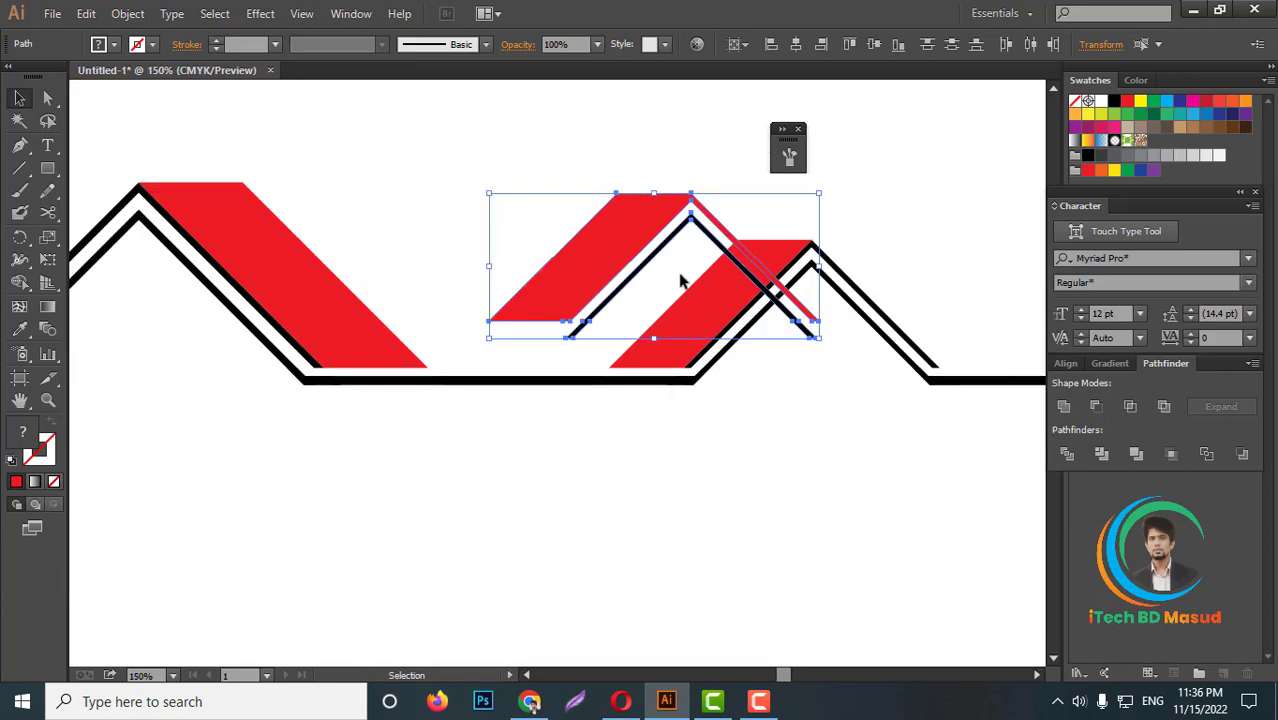
key("ctrl+shift+a")
Step: Select the middle red panel's anchor points with Direct Selection, then deselect
left_click(46, 97)
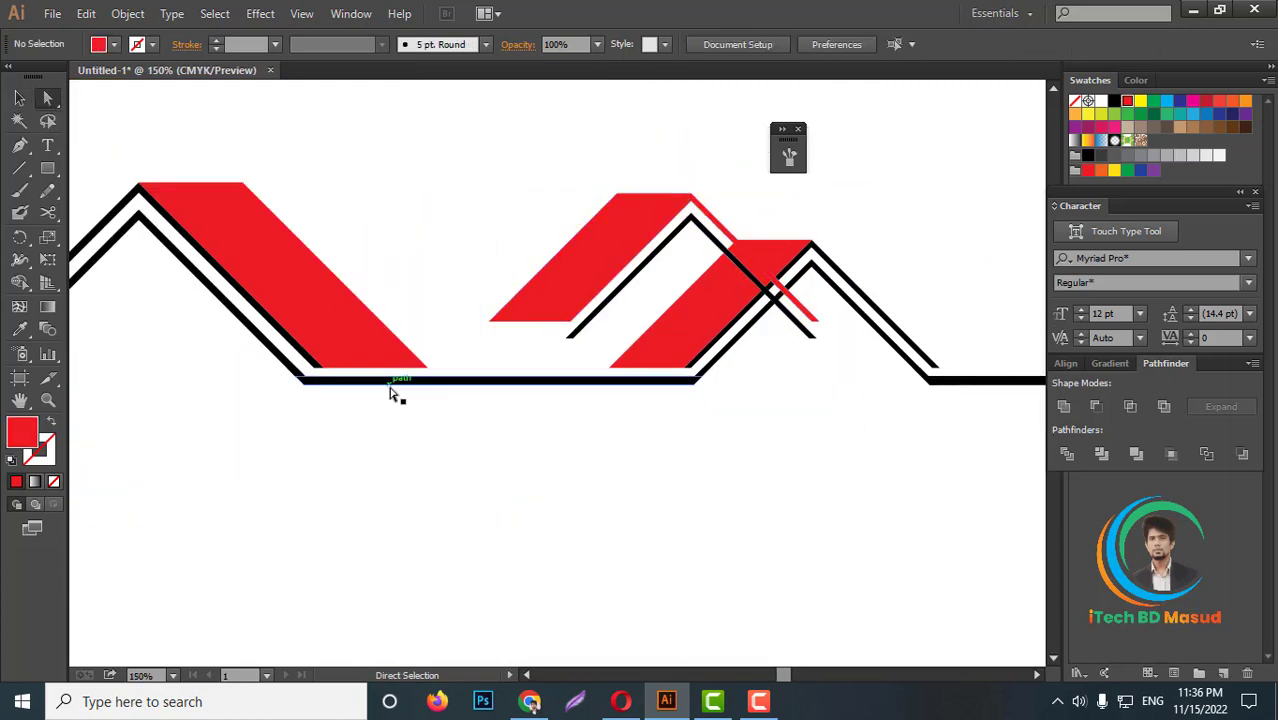
scroll(559, 366, "up", 2)
scroll(548, 334, "up", 1)
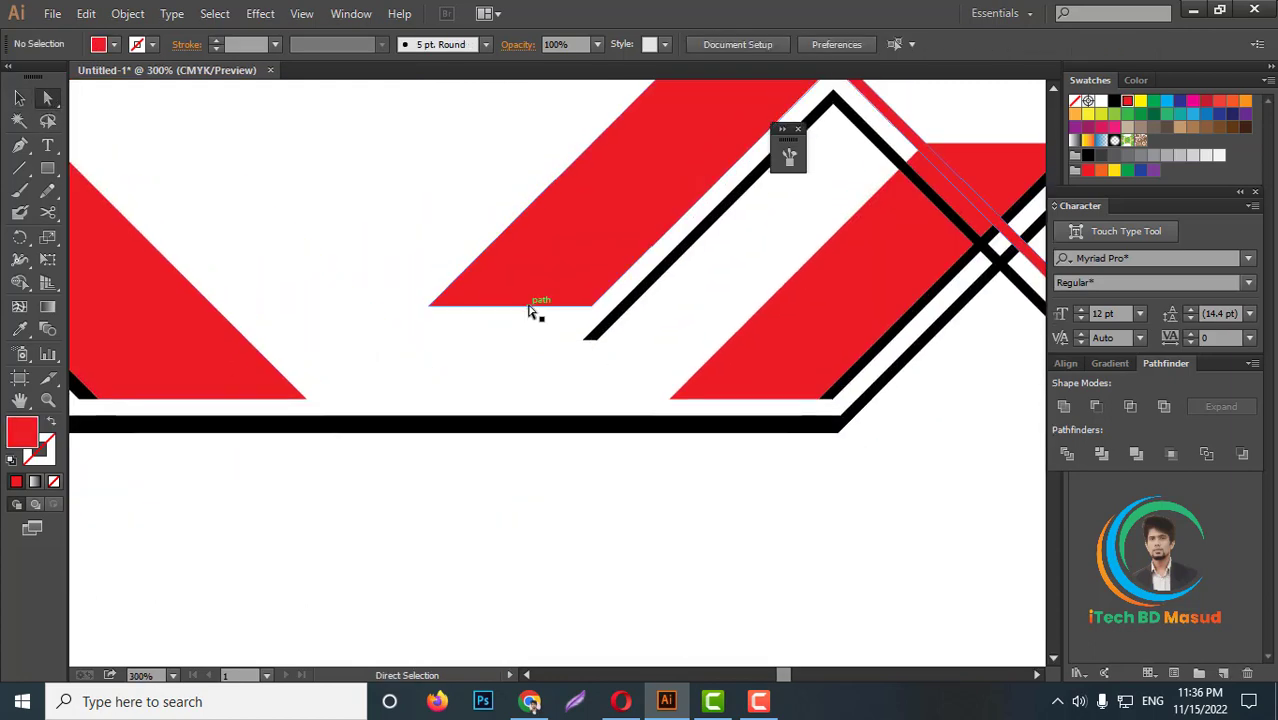
scroll(530, 312, "down", 1)
scroll(496, 357, "down", 2)
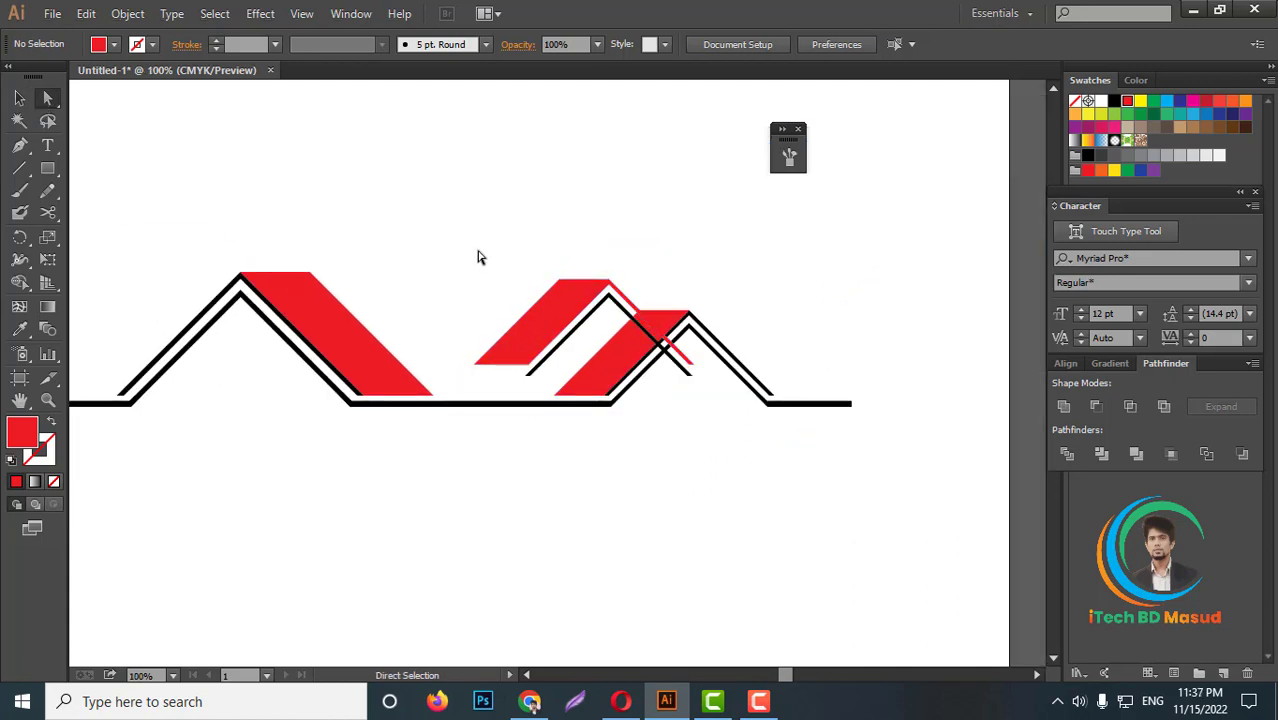
left_click(527, 343)
left_click(22, 98)
left_click(428, 226)
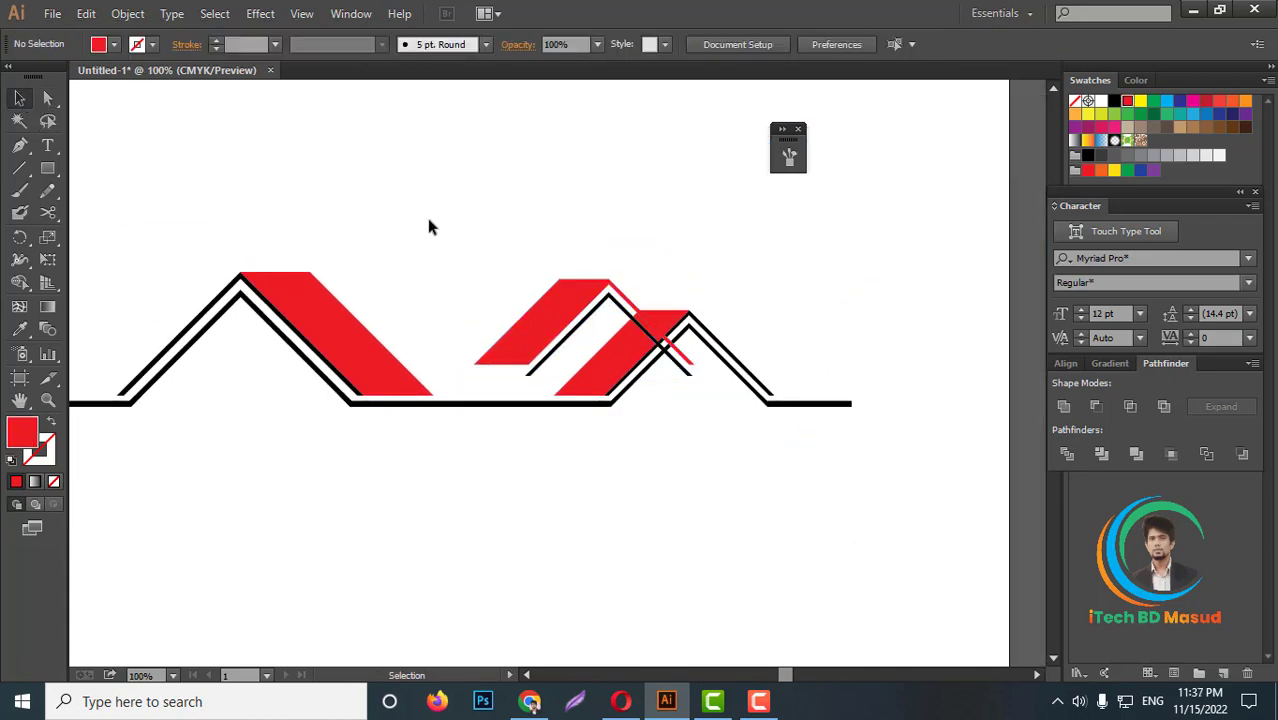
Step: Scale the middle panel and its roof lines up proportionally and nudge them upward
left_click_drag(590, 341, 590, 343)
left_click_drag(475, 327, 425, 327)
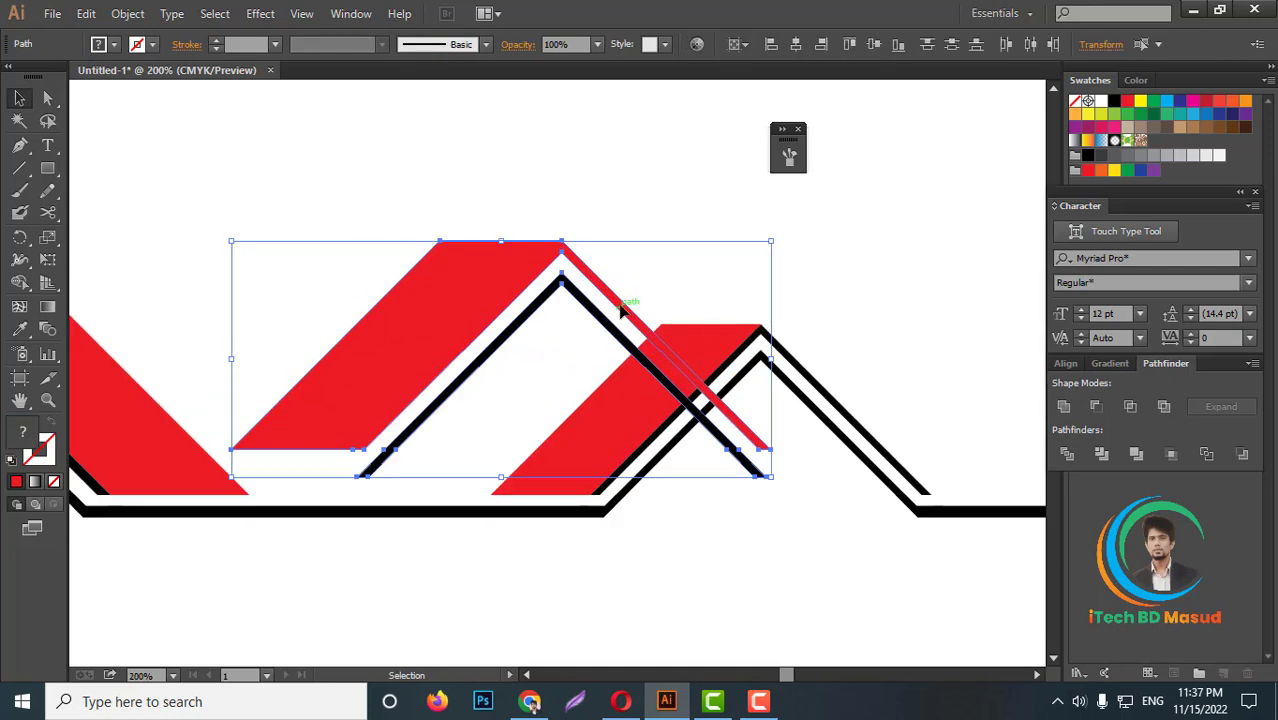
left_click_drag(625, 305, 648, 237)
key("ctrl+equal")
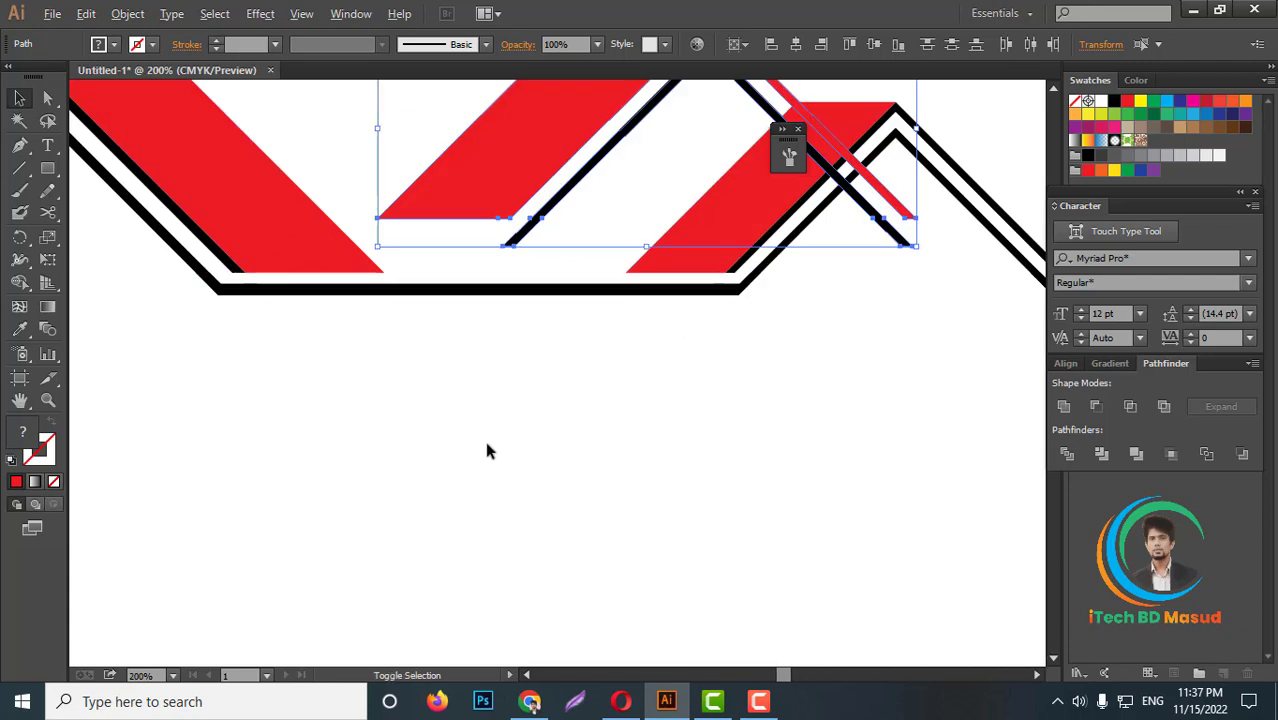
left_click(485, 441)
scroll(485, 441, "up", 2)
left_click(49, 119)
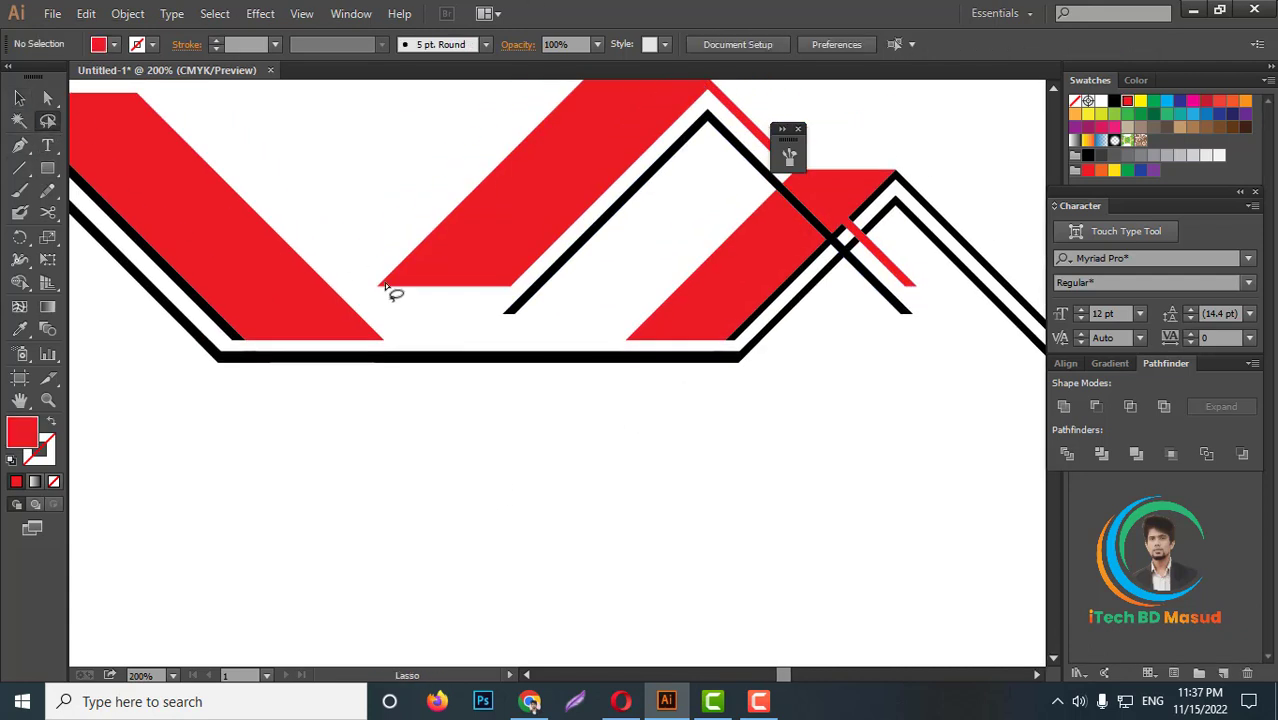
key("a")
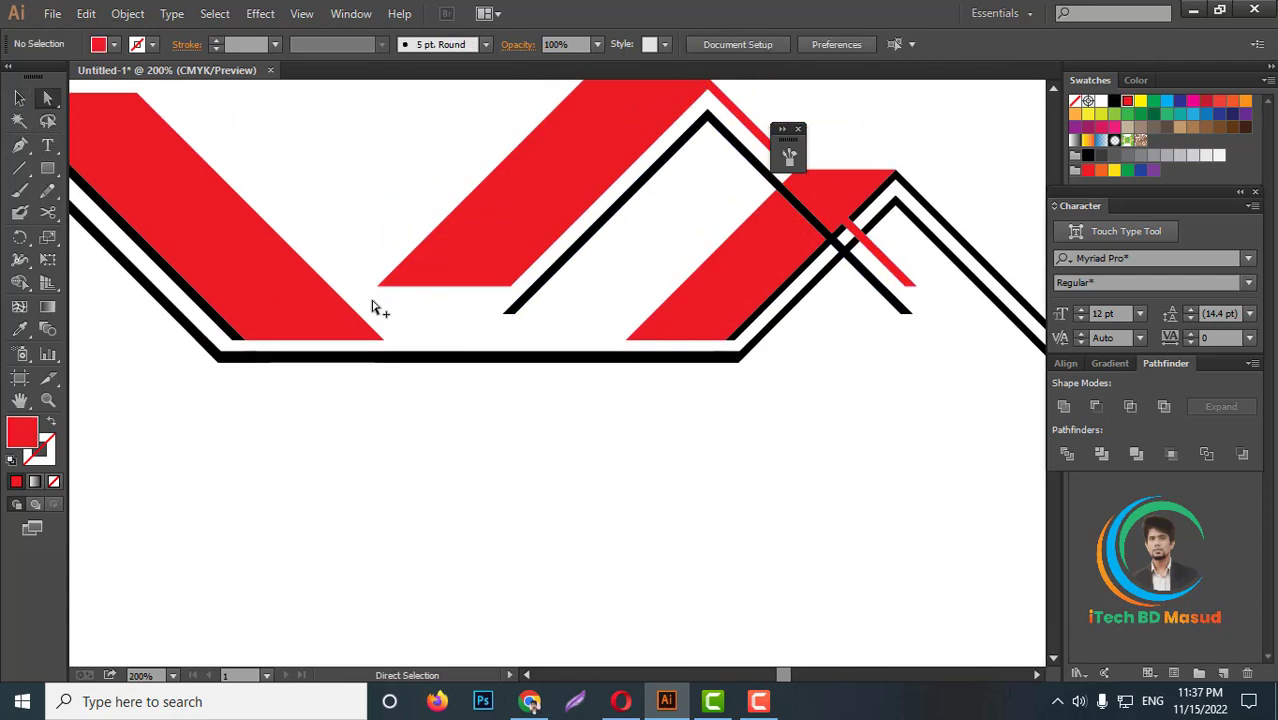
scroll(377, 300, "up", 3)
Step: Move the middle red panel and black stripe down-left so the panel reaches the base line
left_click(625, 272)
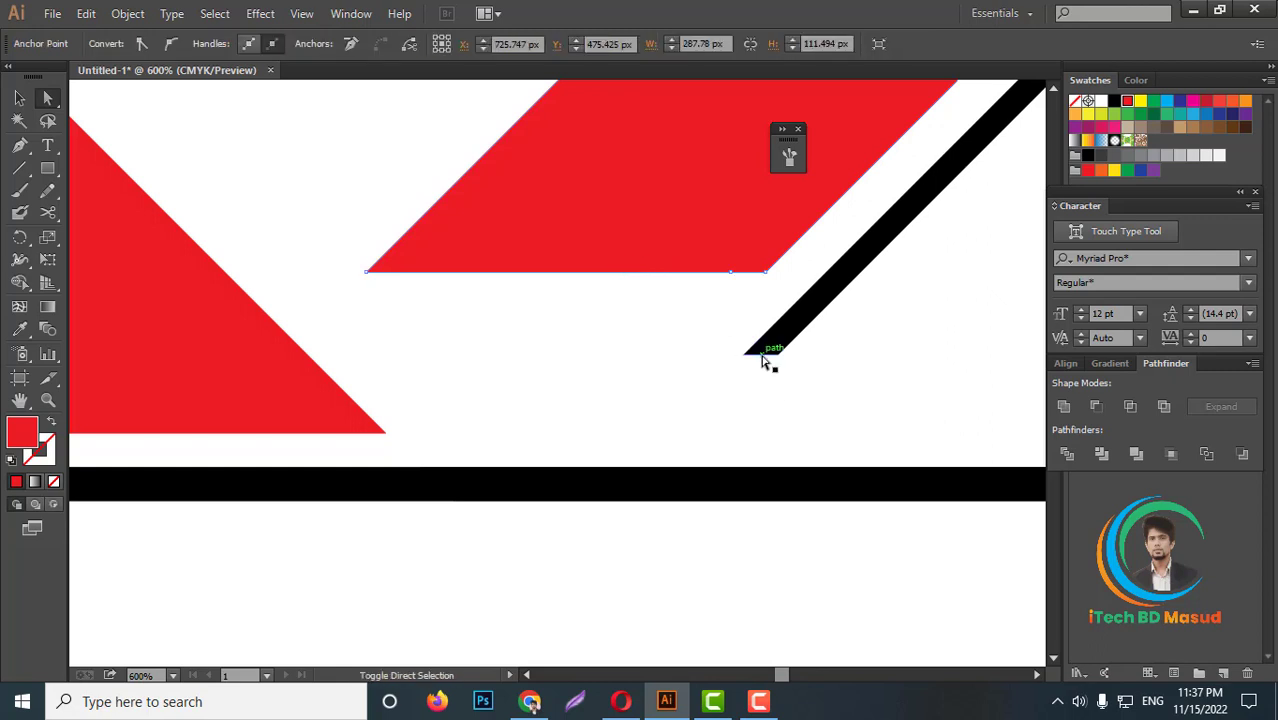
mouse_move(771, 353)
left_mouse_down()
mouse_move(633, 535)
mouse_move(642, 500)
left_mouse_up()
key("ctrl+z")
left_click(735, 283)
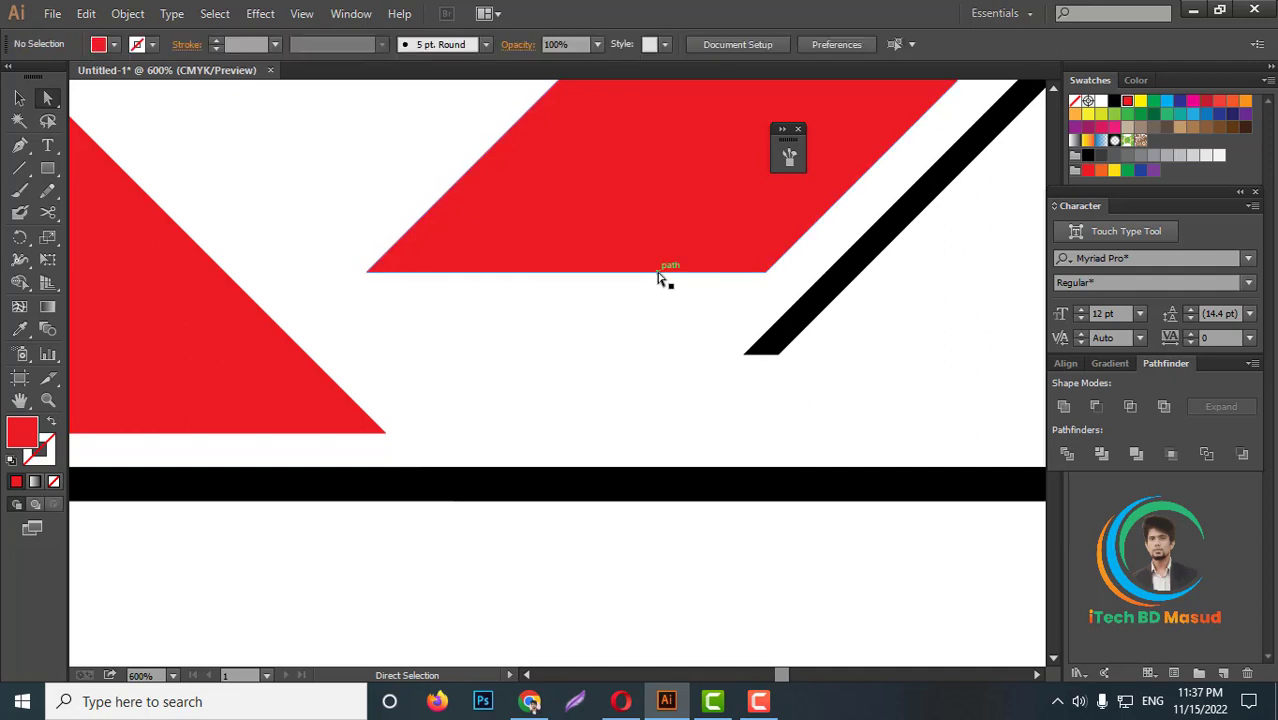
mouse_move(662, 277)
left_mouse_down()
mouse_move(770, 368)
mouse_move(568, 571)
mouse_move(541, 578)
left_mouse_up()
key("ctrl+1")
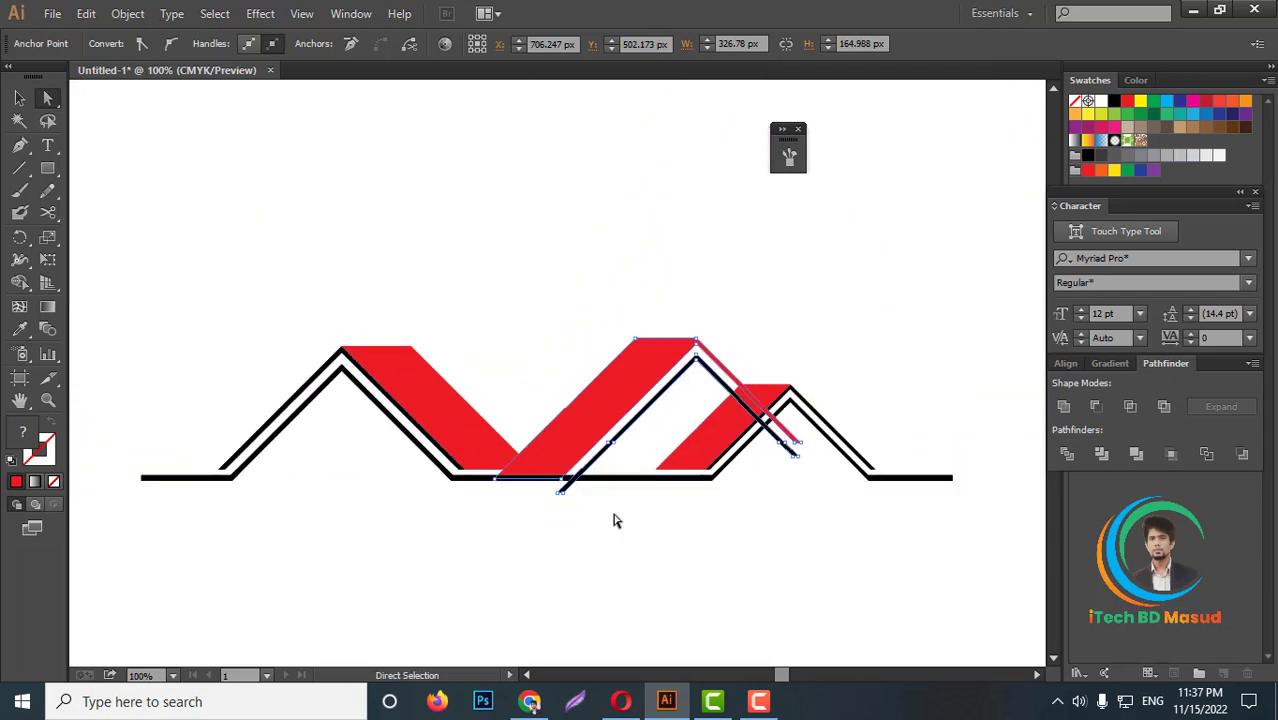
left_click(614, 519)
Step: Select the middle red panel to change its stacking order
scroll(368, 495, "down", 3)
scroll(610, 460, "up", 2)
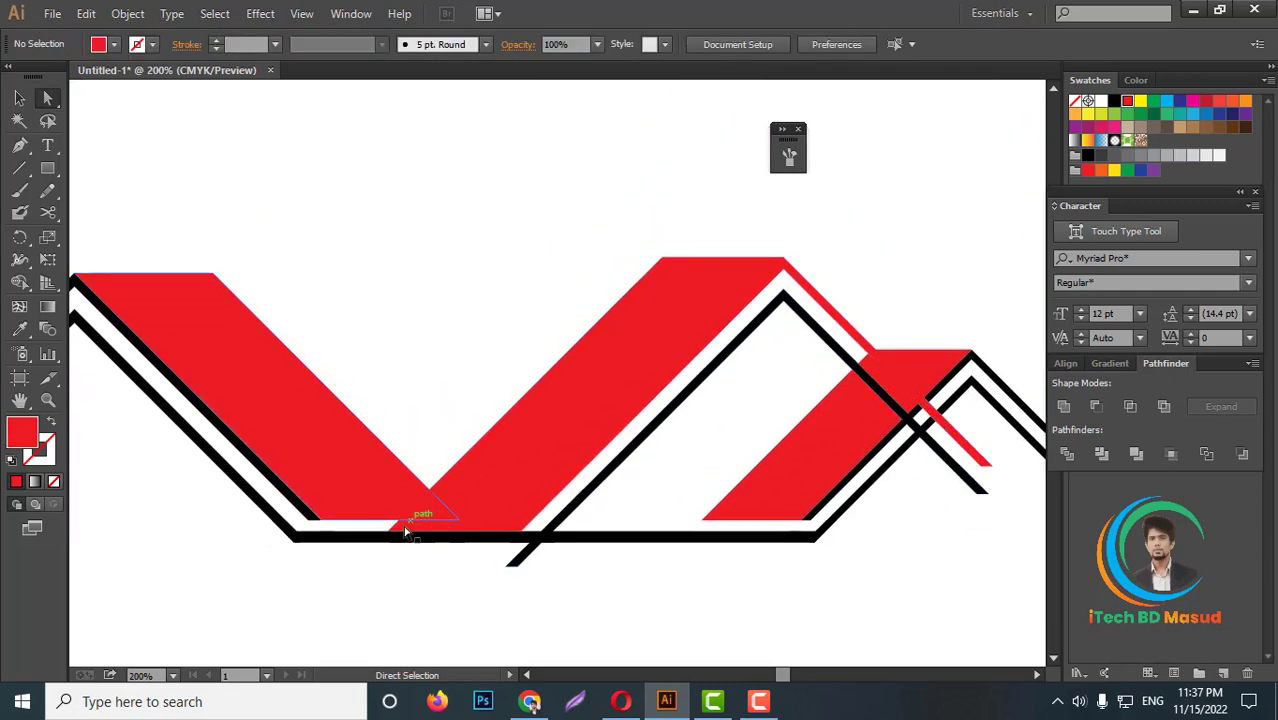
scroll(384, 538, "up", 2)
left_click(372, 540)
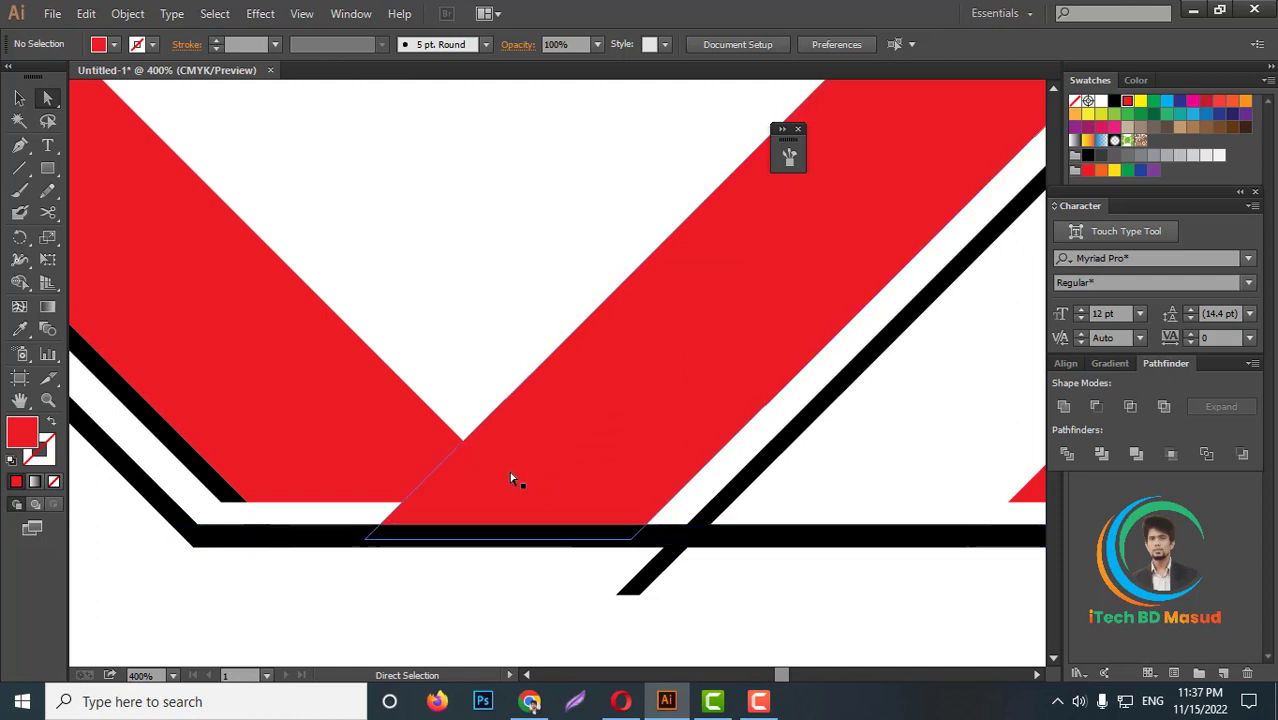
right_click(513, 476)
Step: Bring the red panel to the front and pull its bottom point below the black base line
left_click(767, 436)
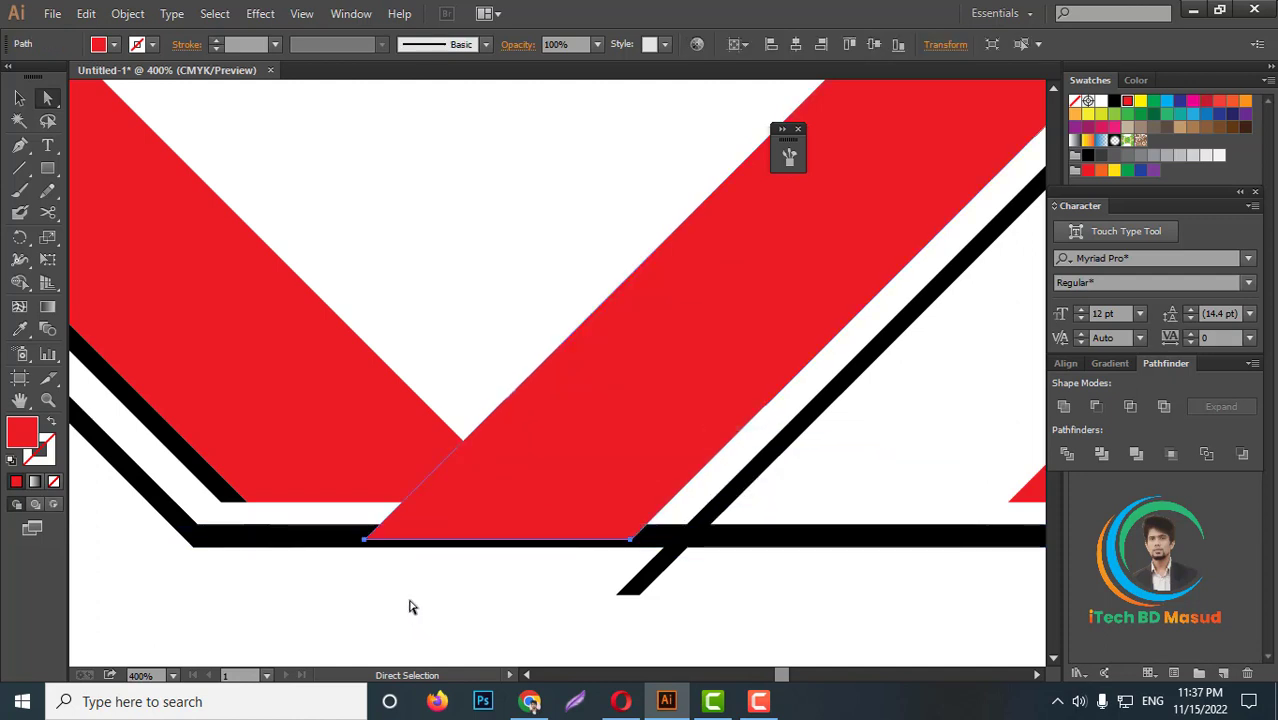
left_click_drag(366, 539, 110, 168)
scroll(540, 420, "down", 2)
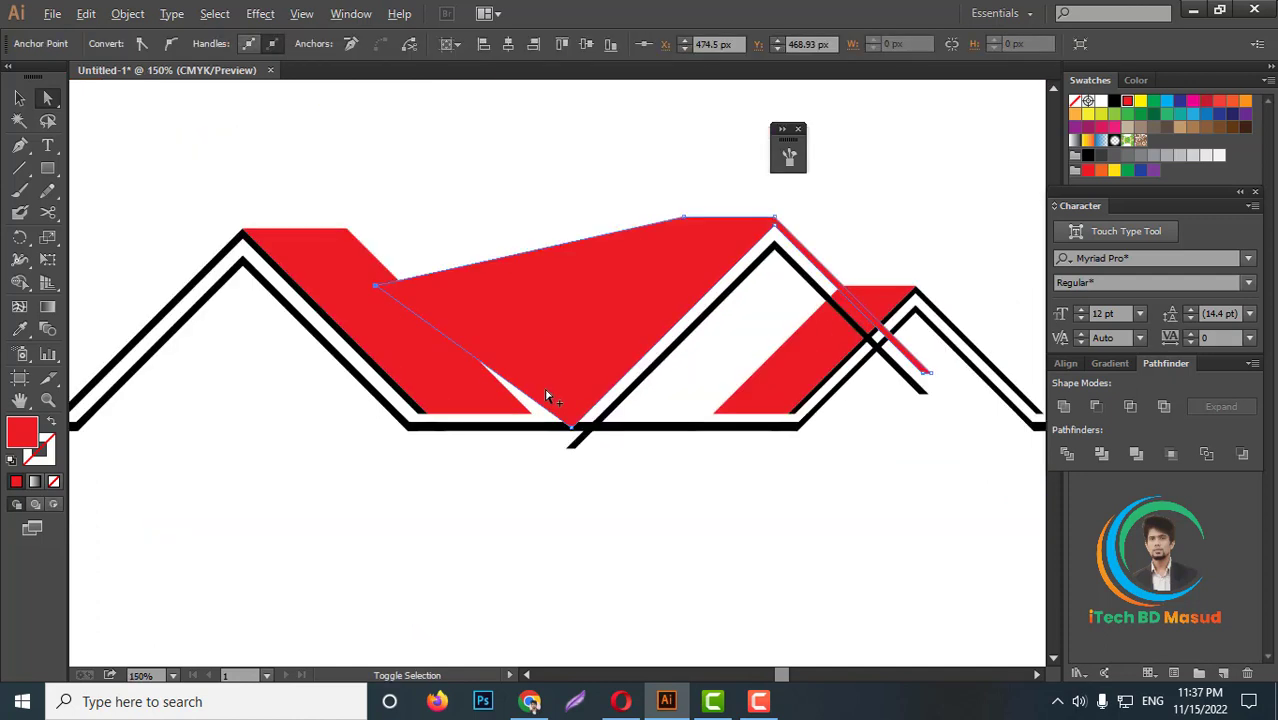
left_click(528, 440)
left_click_drag(600, 393, 558, 390)
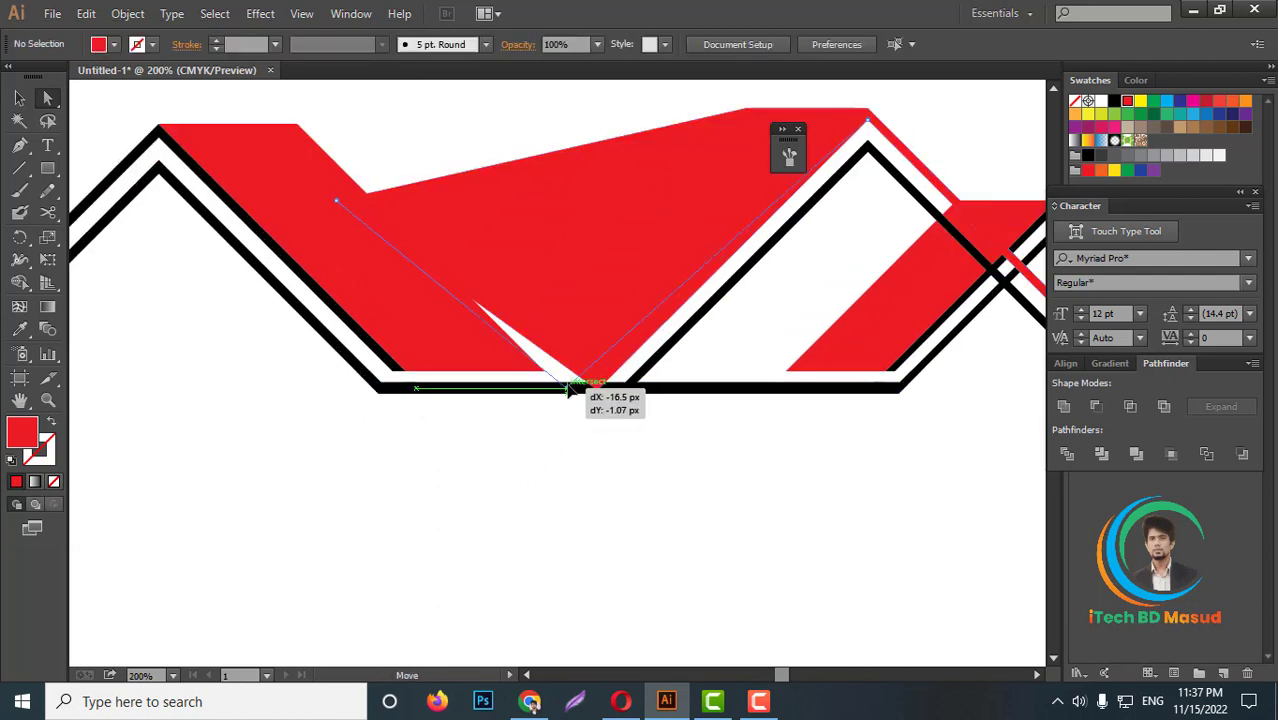
scroll(567, 524, "up", 2)
scroll(574, 496, "up", 1)
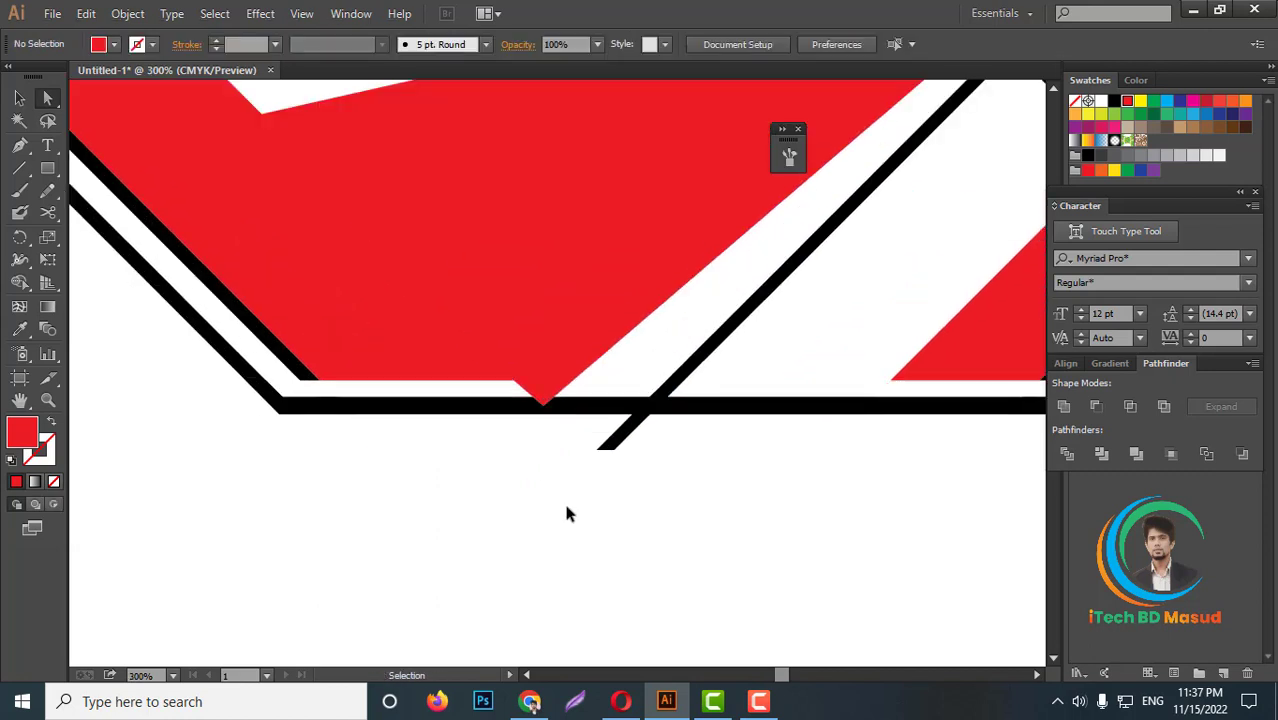
key("ctrl+z")
scroll(553, 445, "up", 2)
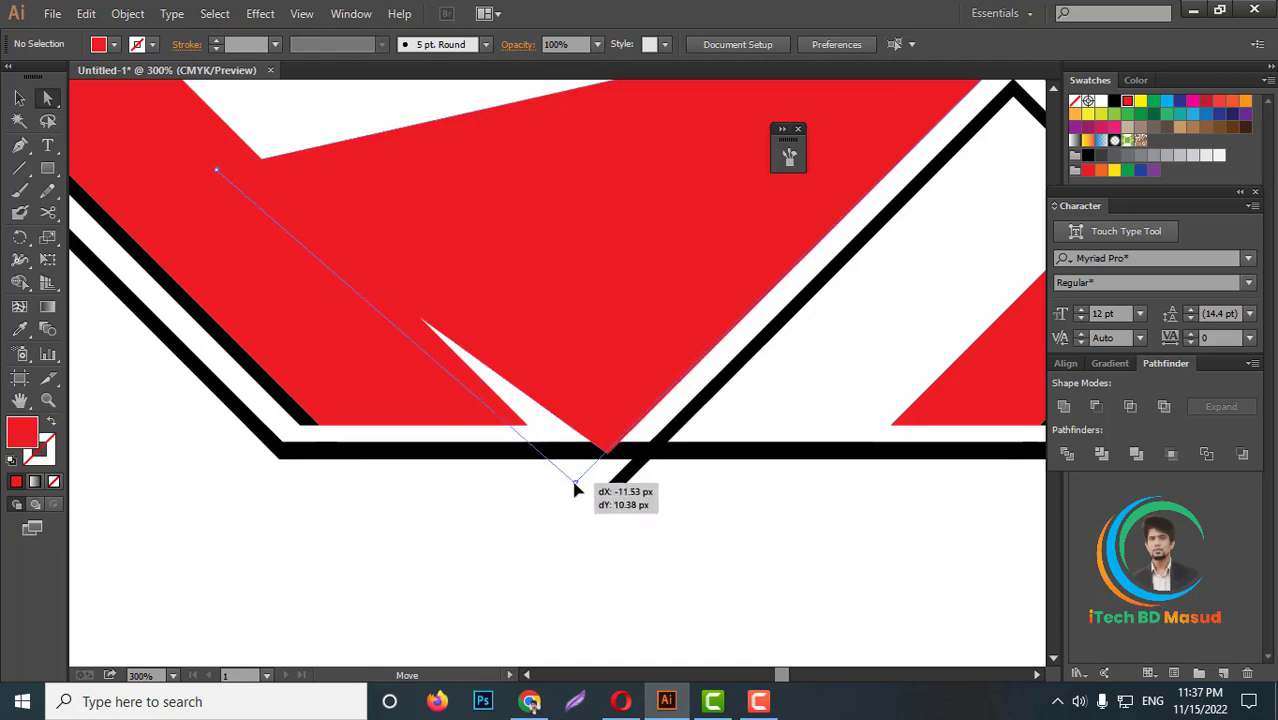
left_click_drag(604, 452, 570, 490)
scroll(408, 497, "up", 1)
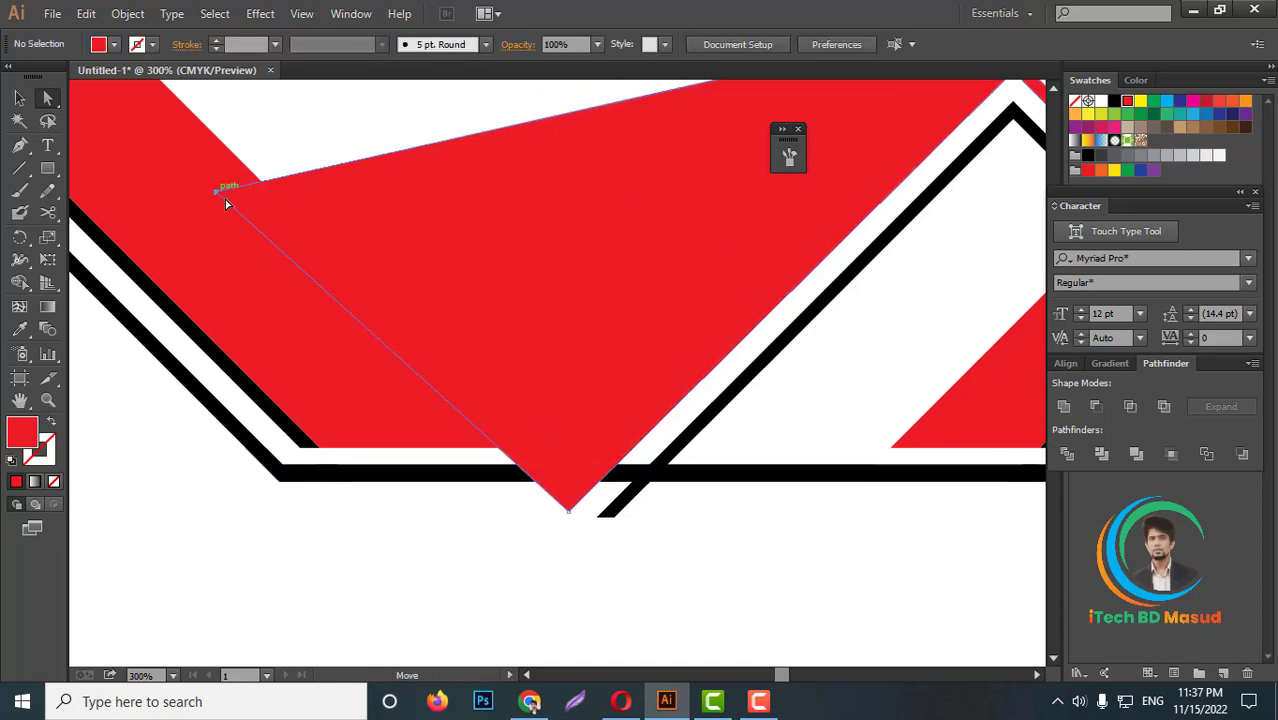
Step: Move the left red panel's upper corner down and right along the roof edge
left_click_drag(224, 200, 322, 251)
scroll(455, 441, "down", 5)
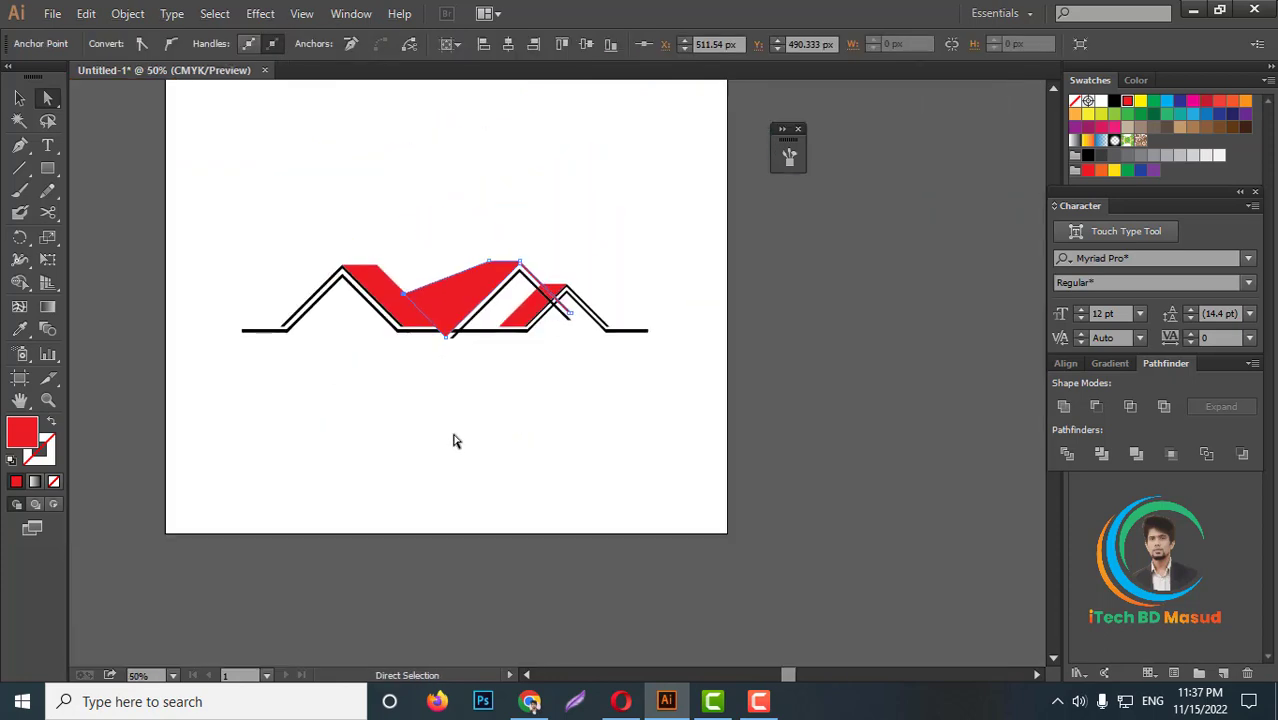
left_click(453, 441)
scroll(463, 435, "up", 3)
scroll(470, 362, "up", 2)
scroll(590, 402, "up", 1)
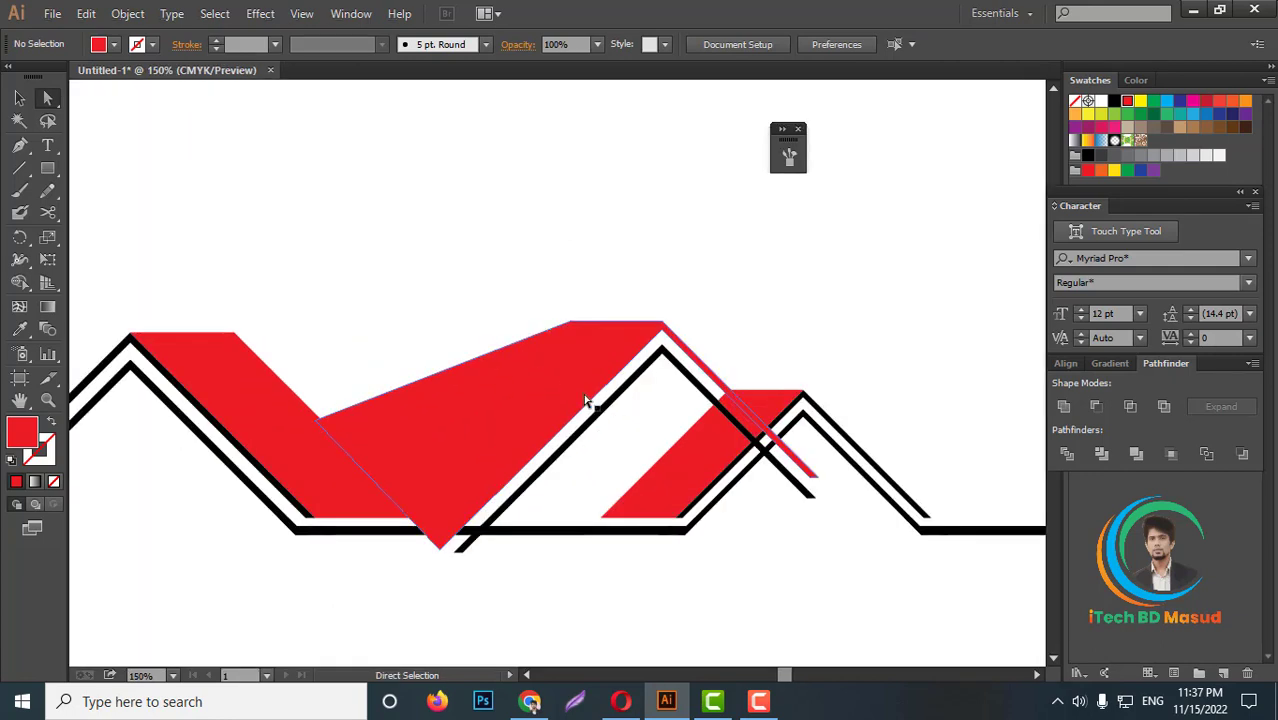
scroll(590, 402, "up", 2)
scroll(594, 399, "down", 1)
scroll(280, 366, "up", 1)
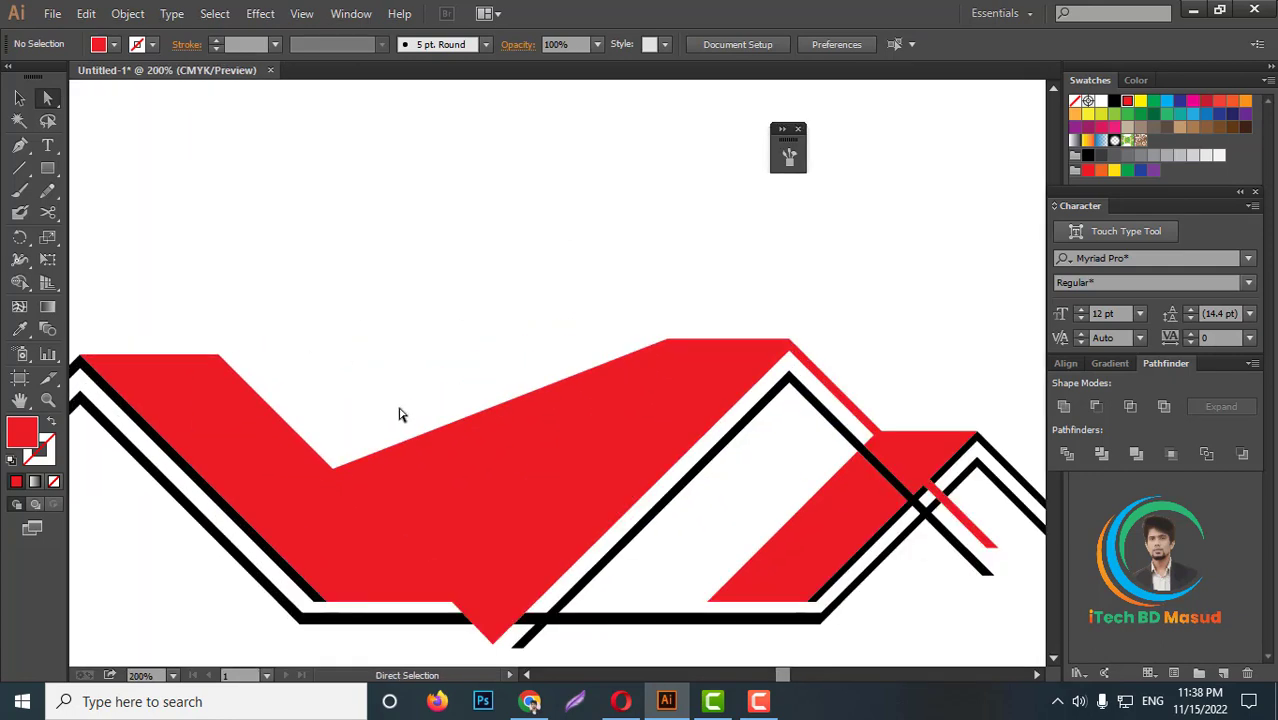
left_click_drag(223, 356, 289, 398)
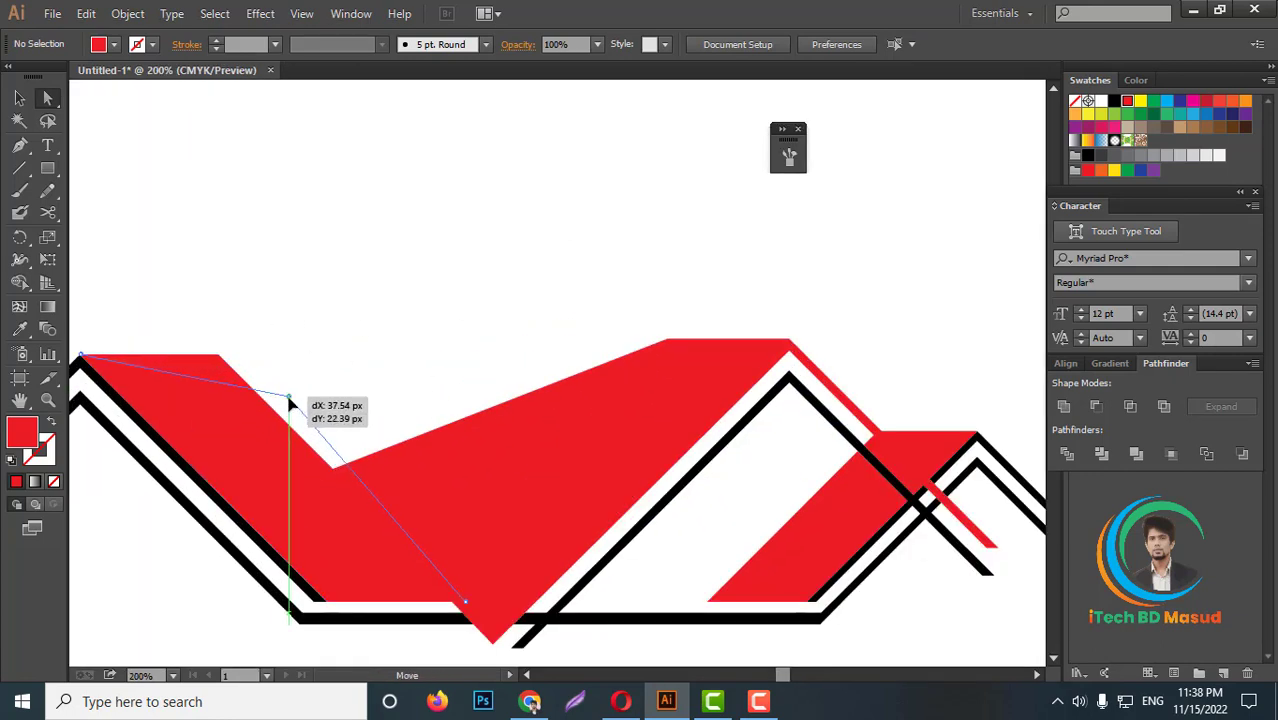
scroll(362, 328, "down", 3)
scroll(405, 325, "down", 1)
scroll(360, 360, "up", 2)
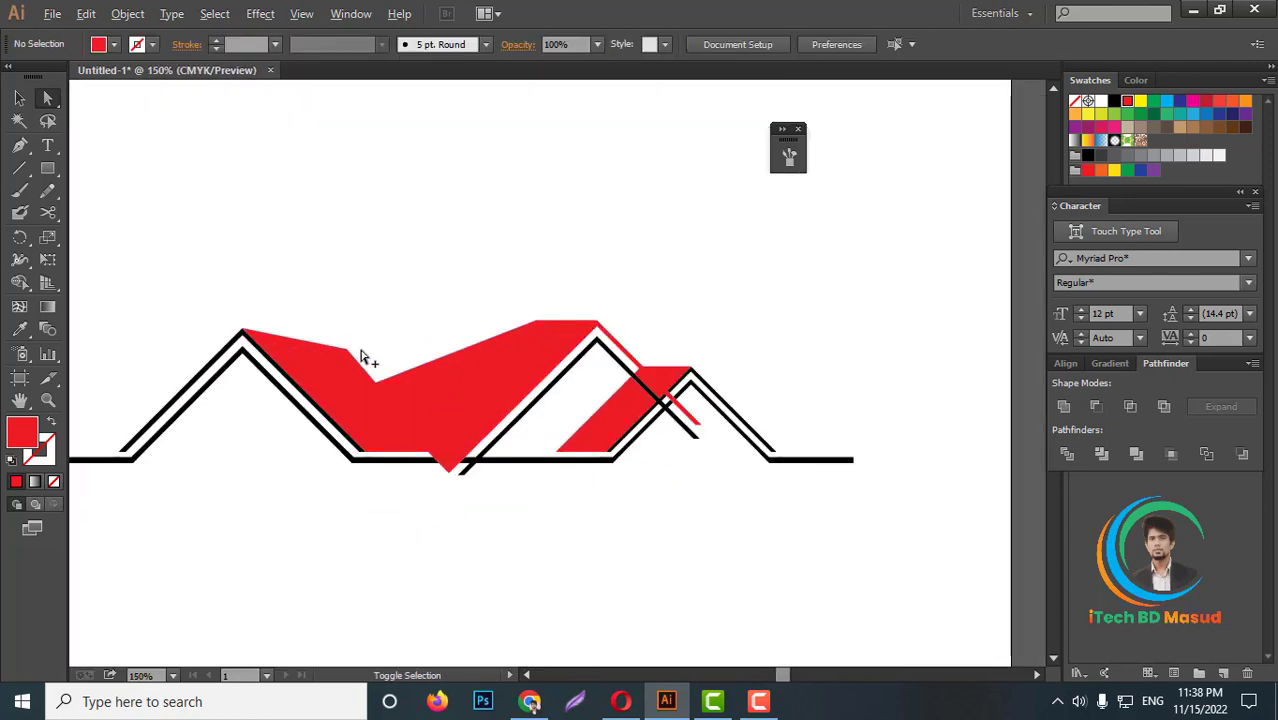
scroll(362, 357, "up", 2)
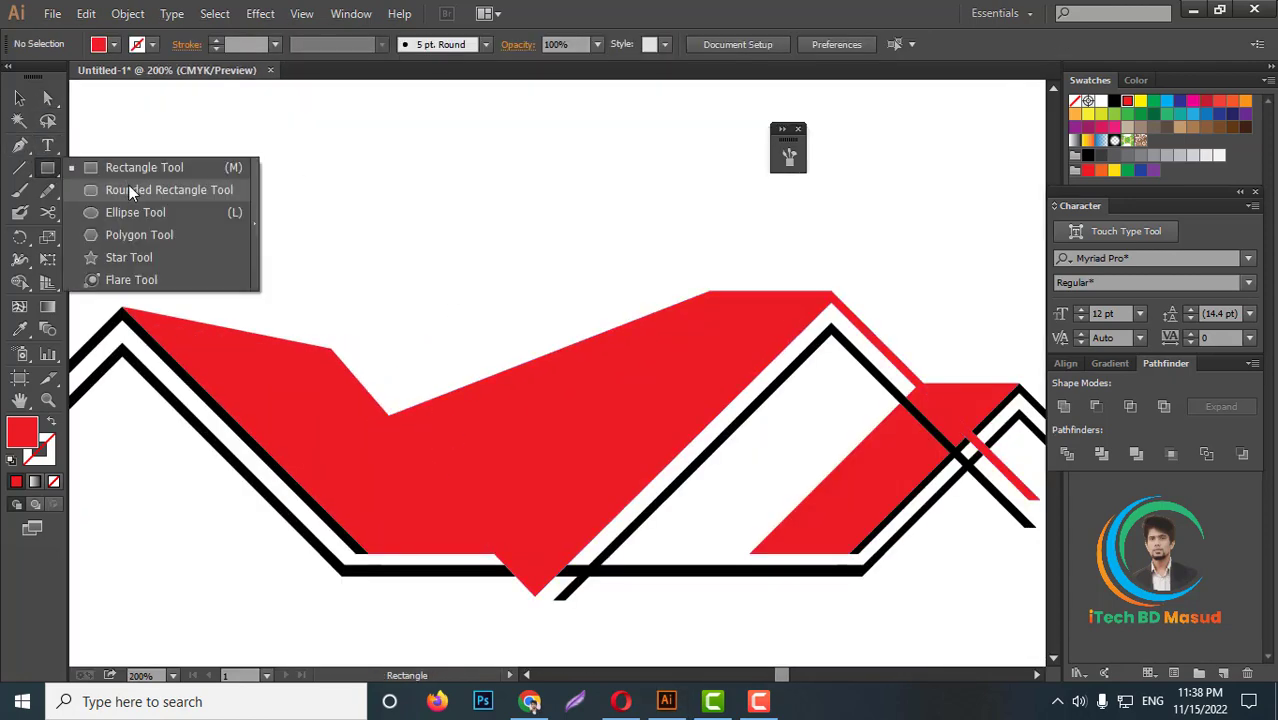
Step: Draw a square above the roofs and turn its red fill into a red outline
left_click_drag(53, 175, 128, 170)
left_click_drag(408, 134, 523, 248)
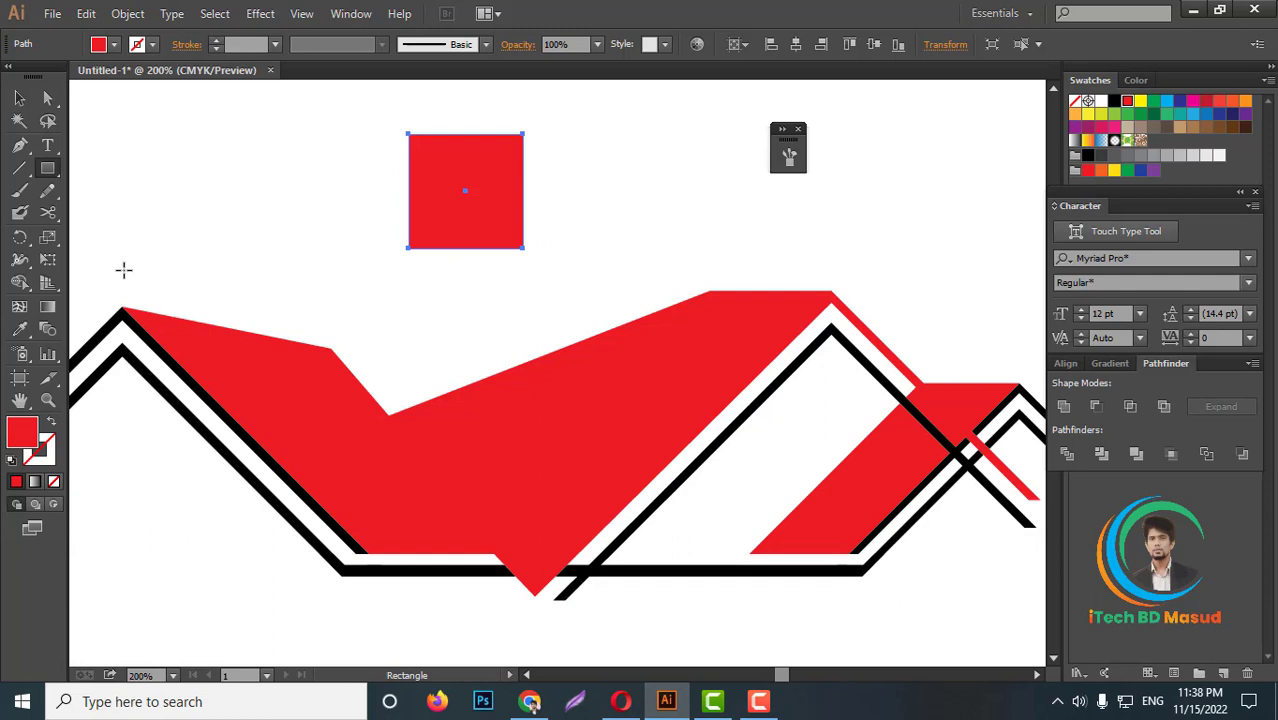
left_click(51, 421)
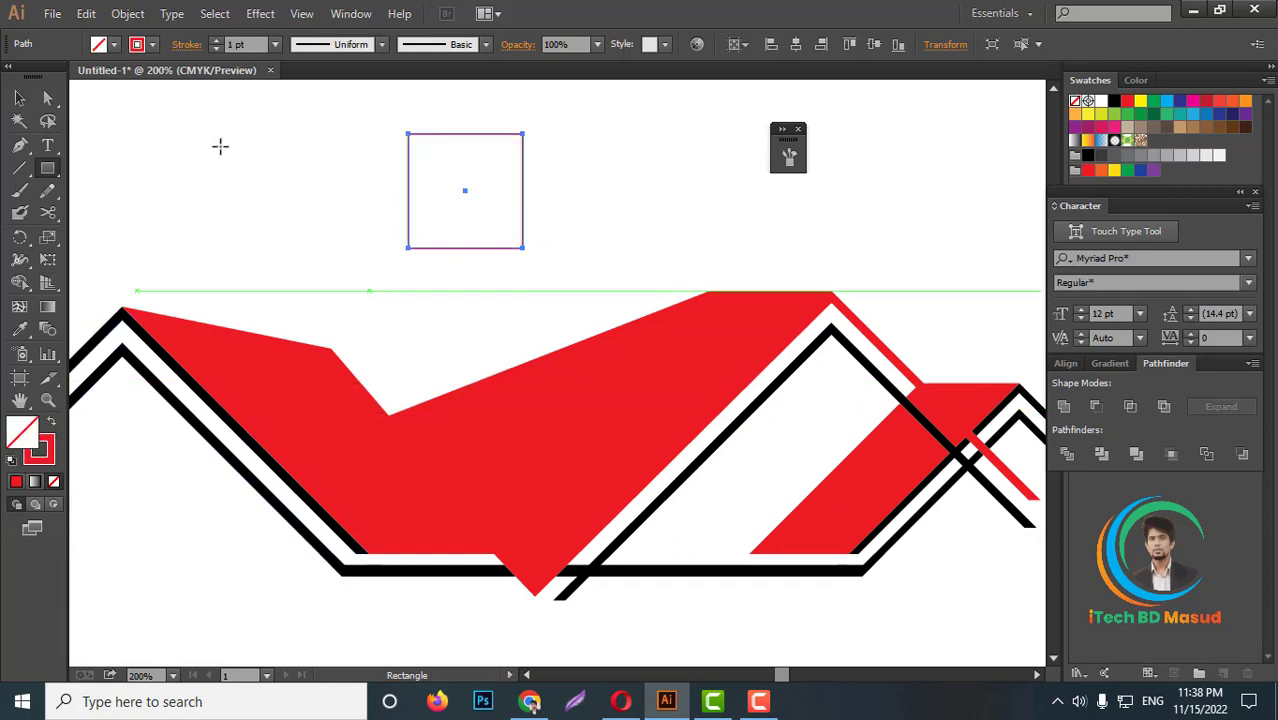
scroll(256, 47, "up", 5)
scroll(256, 47, "up", 6)
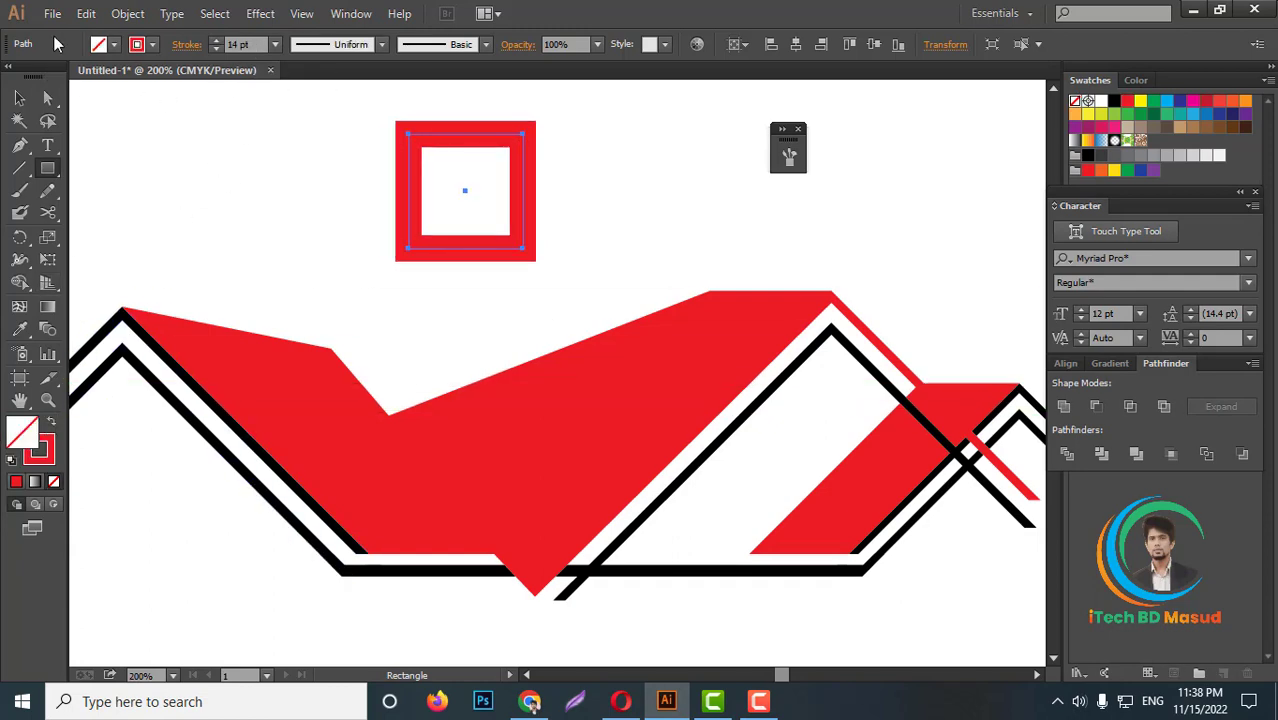
Step: Expand the square's thick outline into a filled frame and rotate it 45° into a diamond
left_click(130, 17)
left_click(171, 214)
left_click(601, 452)
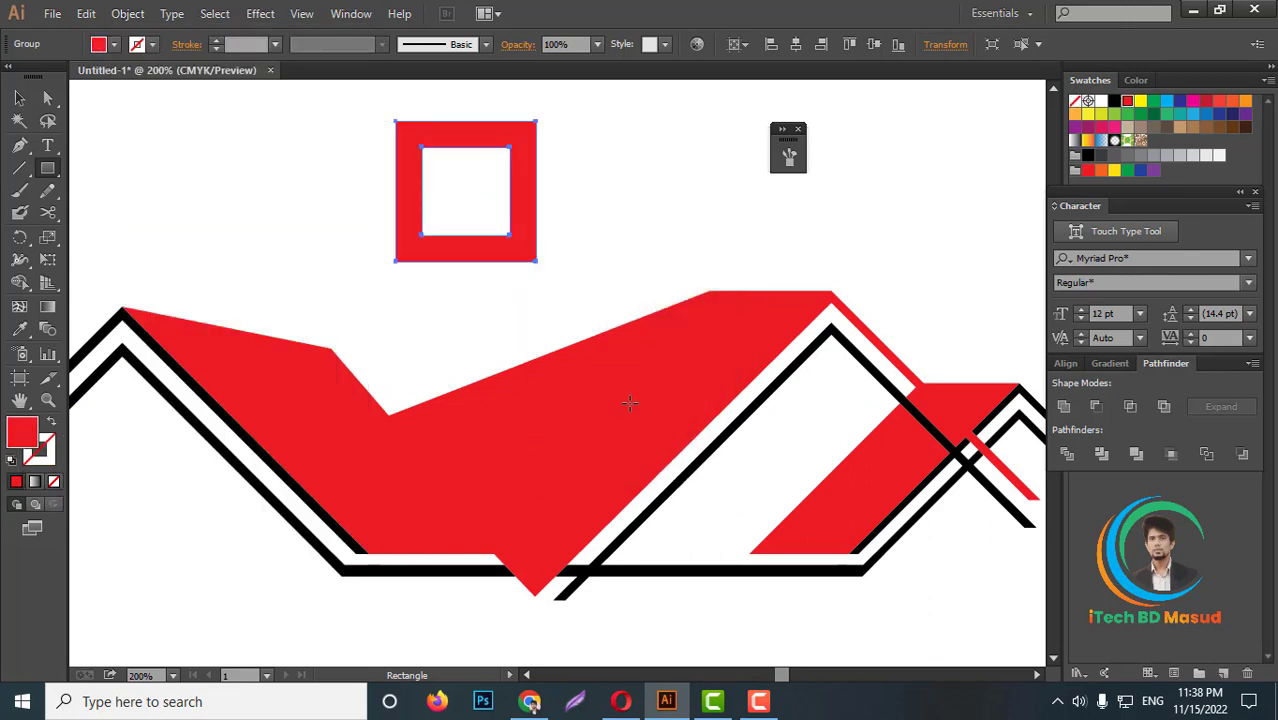
key("v")
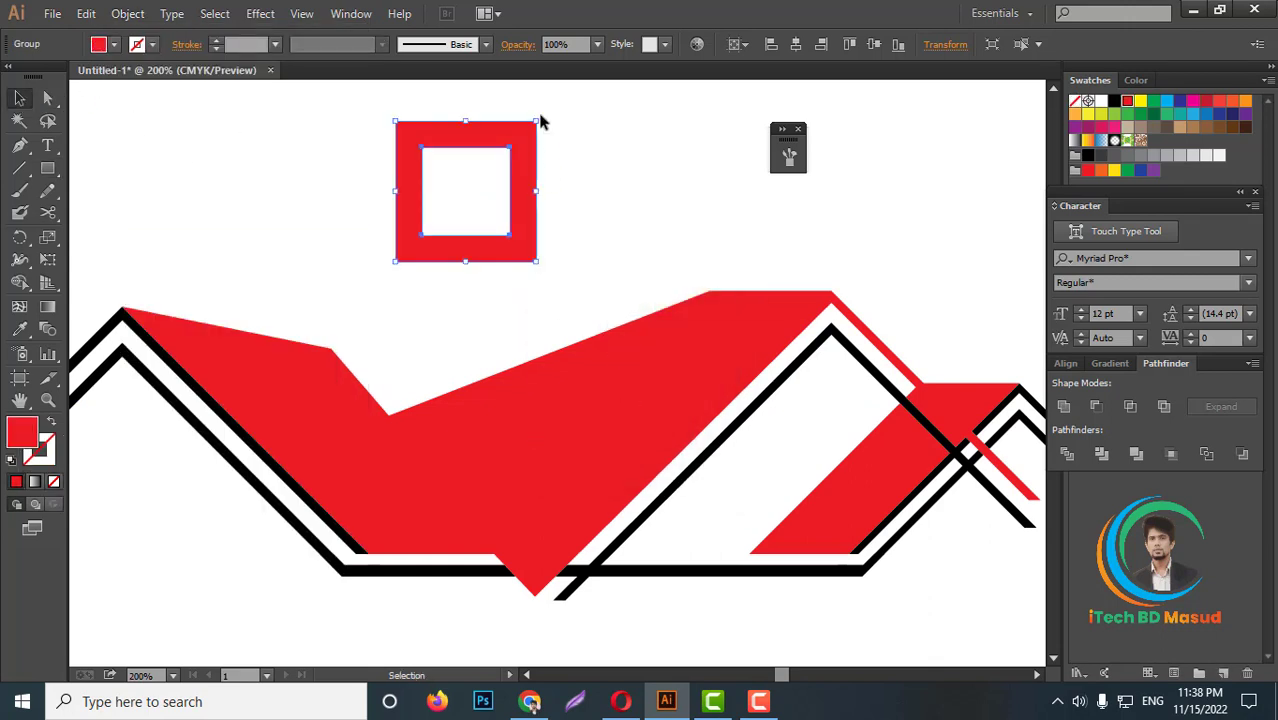
left_click_drag(540, 121, 585, 205)
left_click(91, 147)
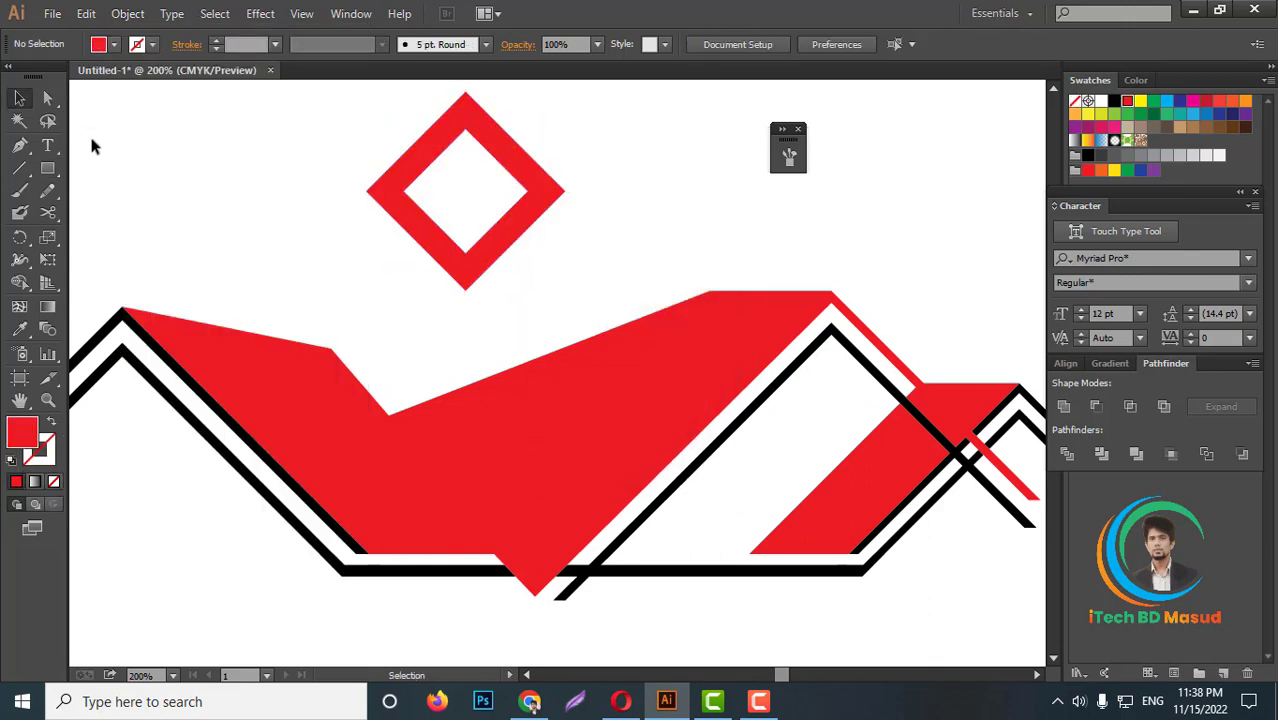
Step: Split the diamond with a horizontal line through its middle and delete the lower half
left_click(20, 168)
left_click_drag(402, 190, 732, 190)
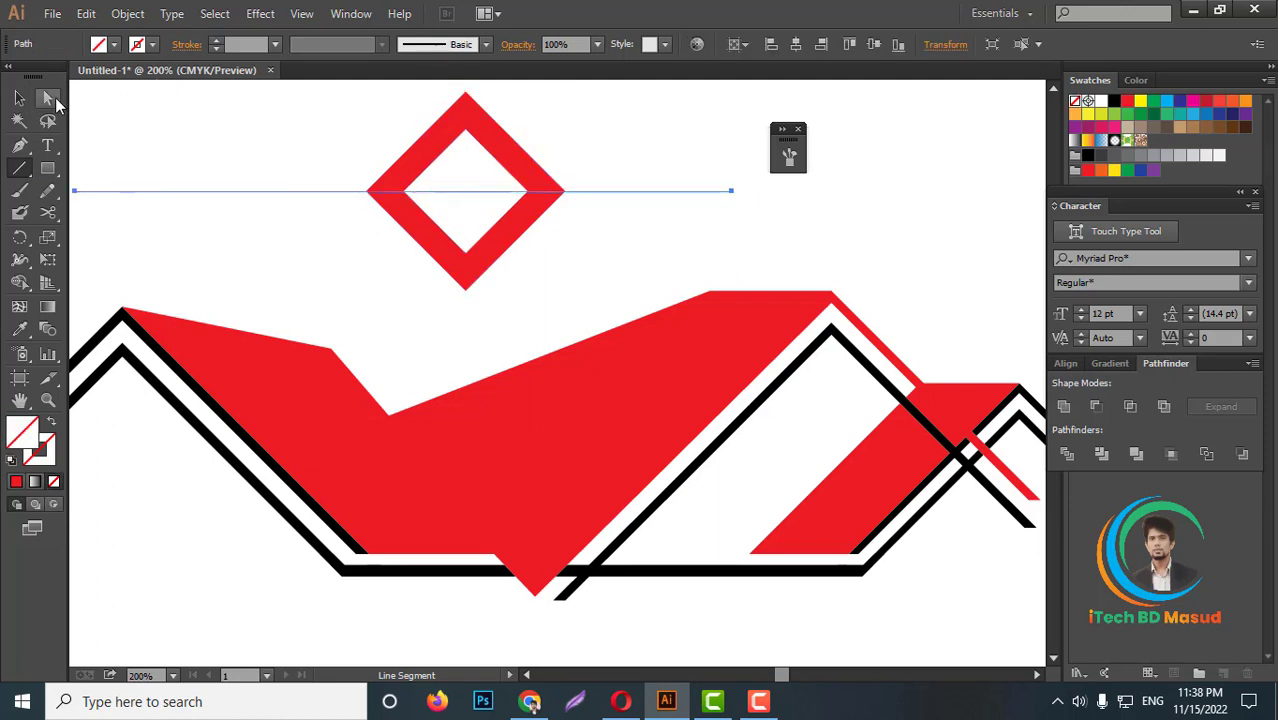
left_click(47, 97)
left_click(522, 171, "shift")
left_click(1067, 454)
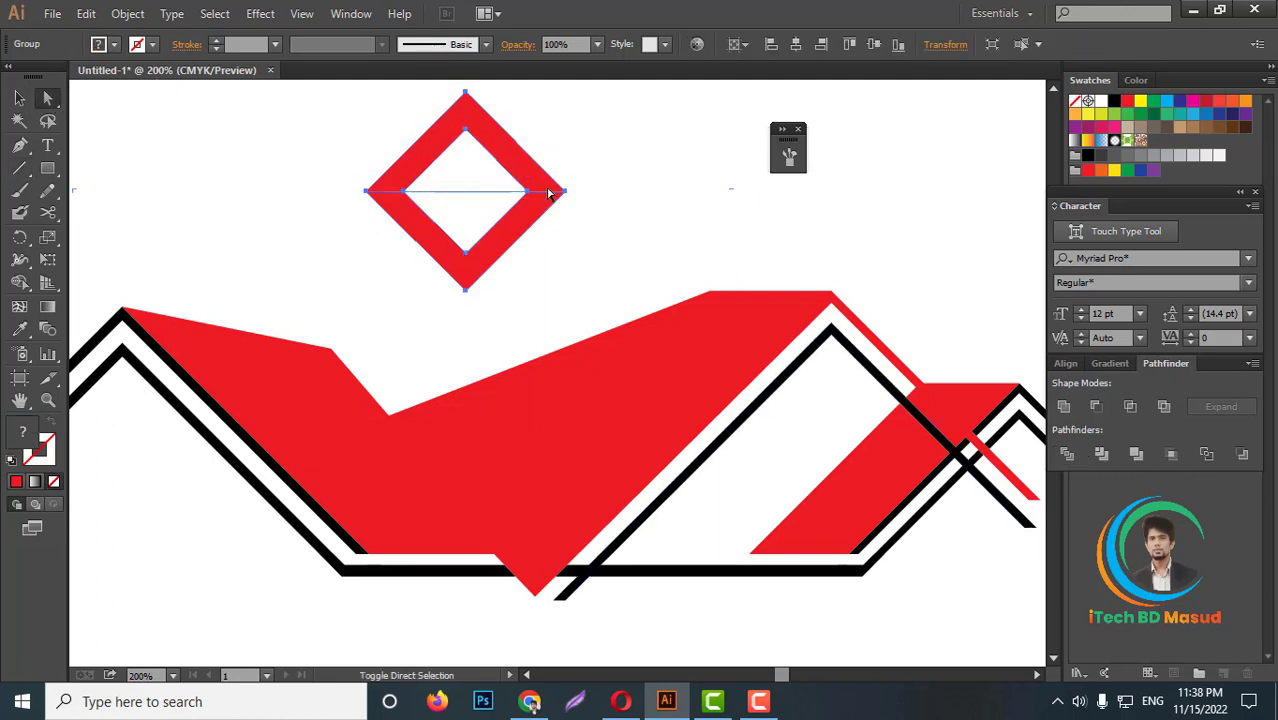
left_click(548, 197)
key("Delete")
Step: Move the red chevron onto the left red panel and pull the panel's anchor up beneath it
key("v")
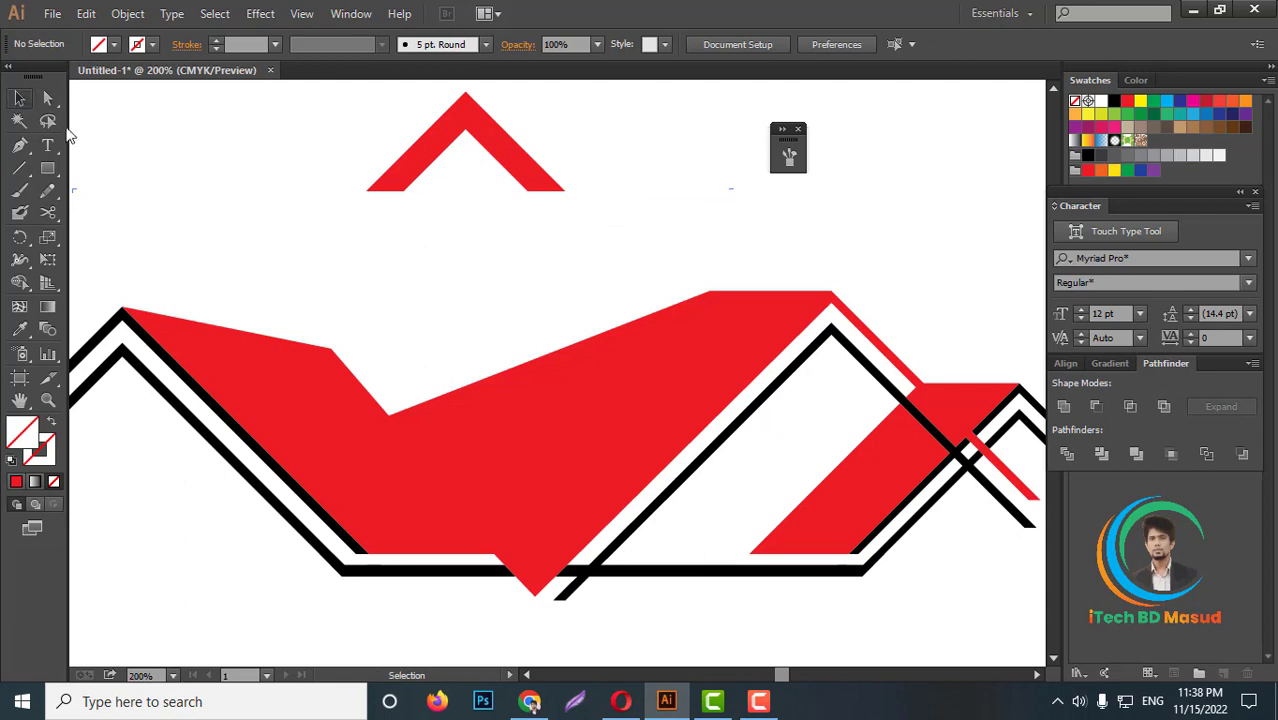
left_click_drag(510, 170, 424, 362)
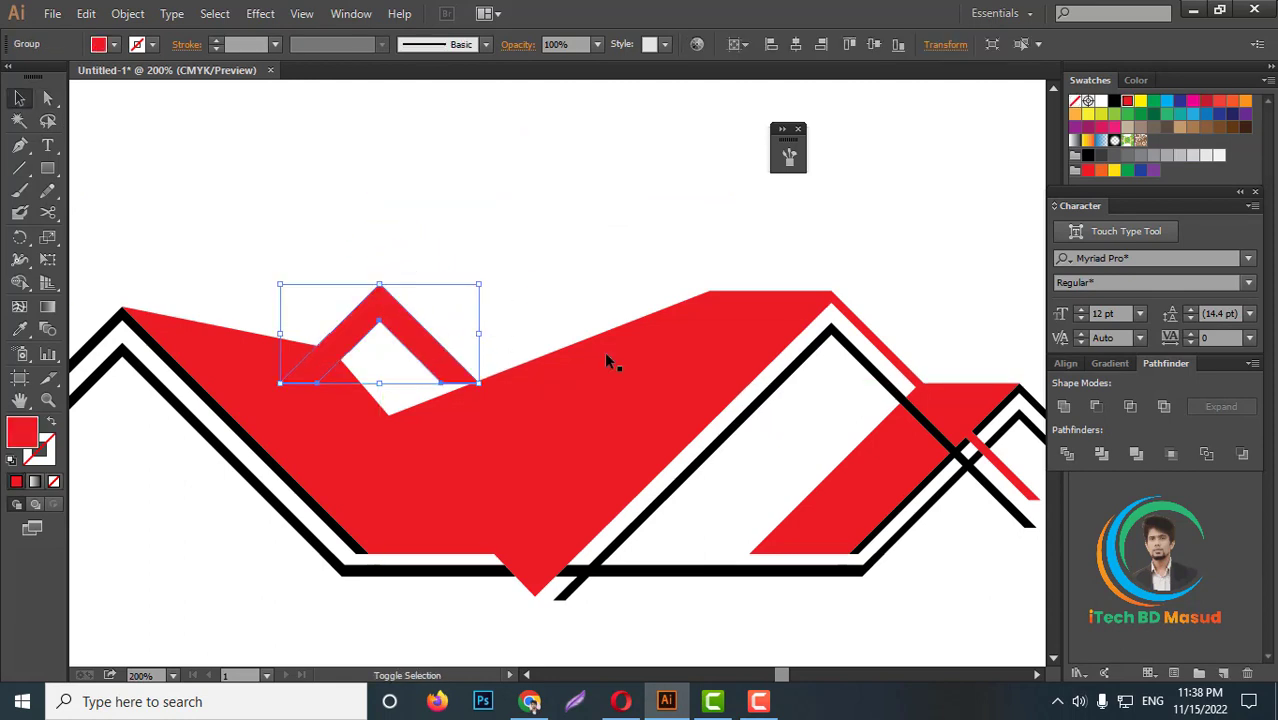
key("a")
left_click_drag(379, 421, 355, 377)
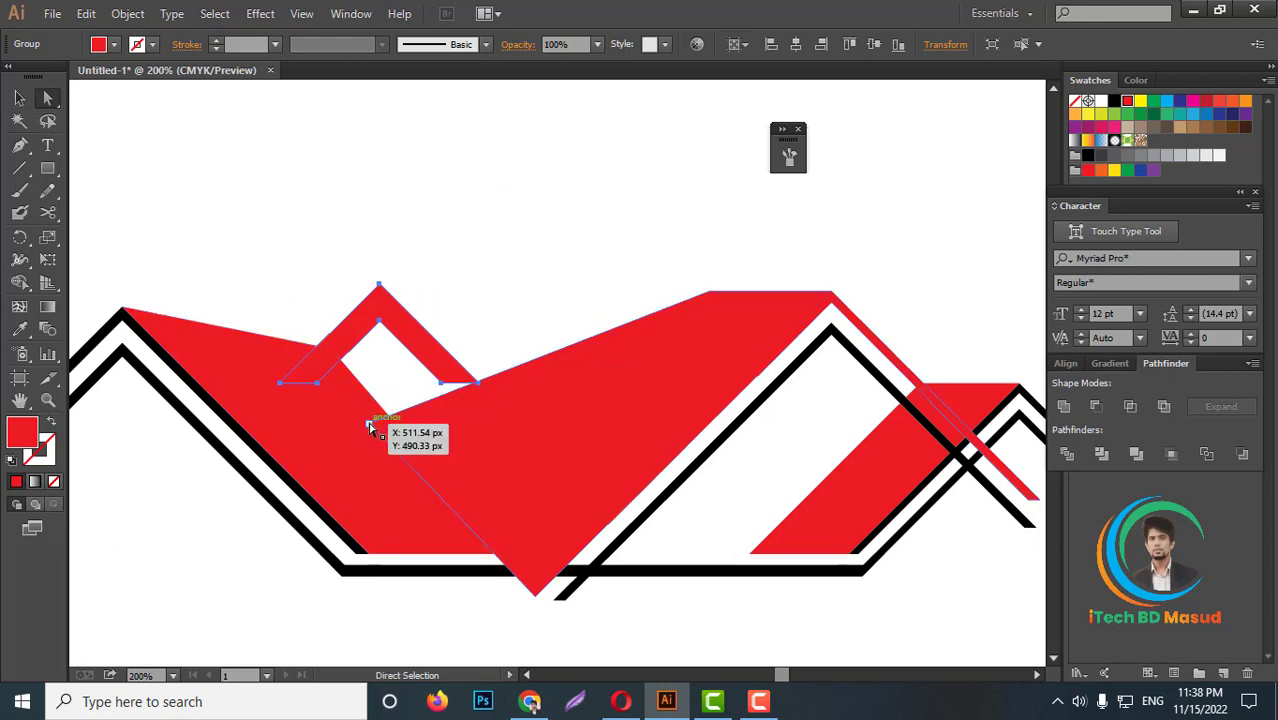
left_click(474, 292)
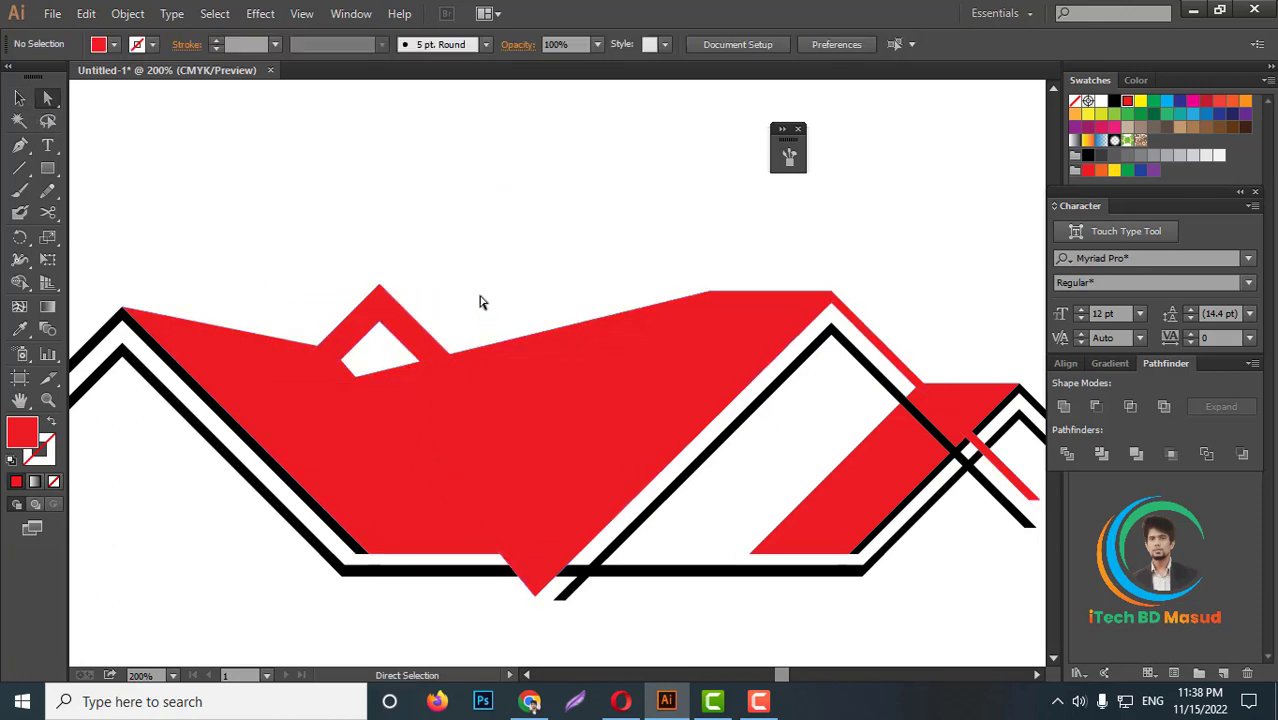
scroll(548, 290, "down", 3)
left_click_drag(410, 285, 442, 291)
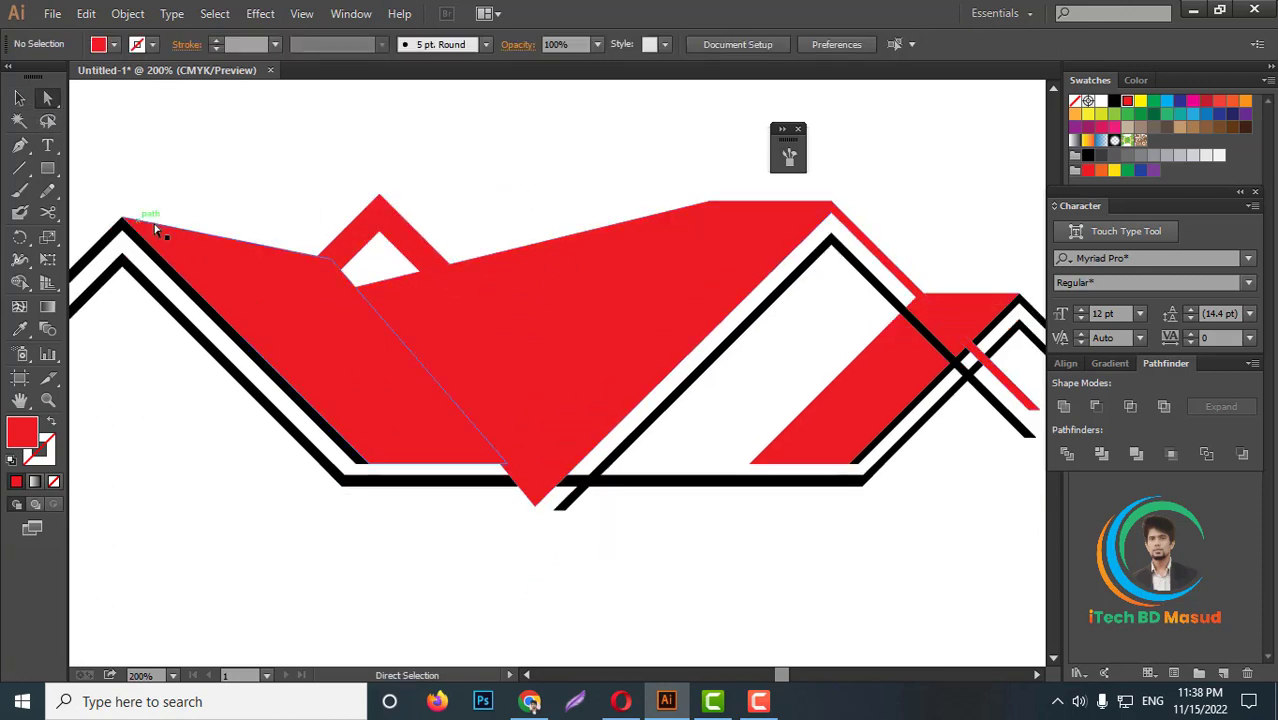
Step: Draw a tall narrow red rectangle over the chevron's right arm
left_click_drag(55, 177, 95, 166)
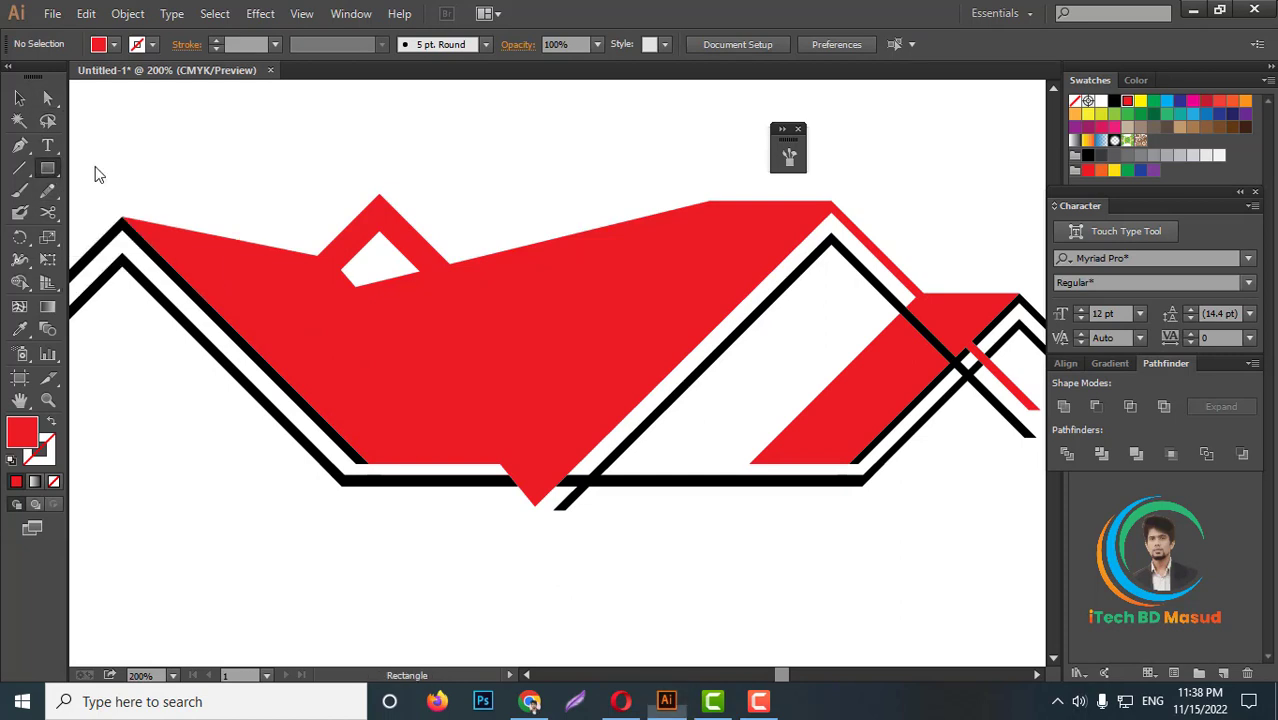
left_click_drag(414, 267, 444, 396)
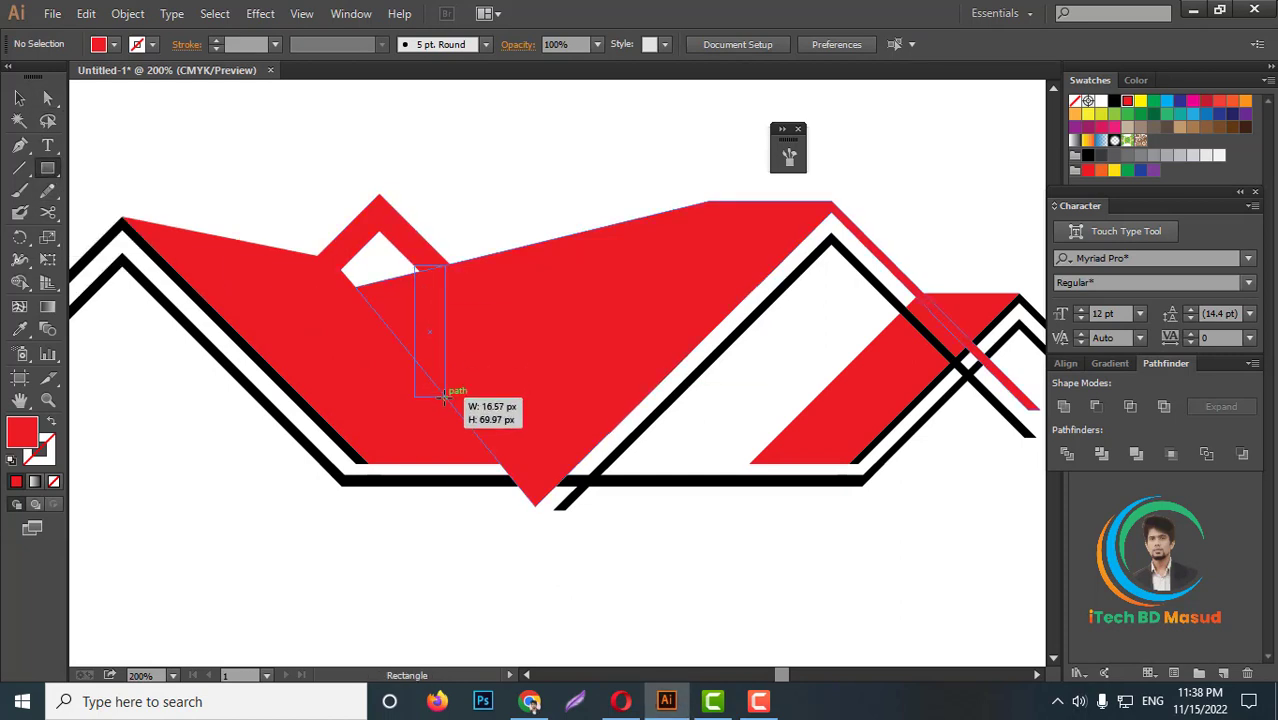
scroll(389, 327, "up", 2)
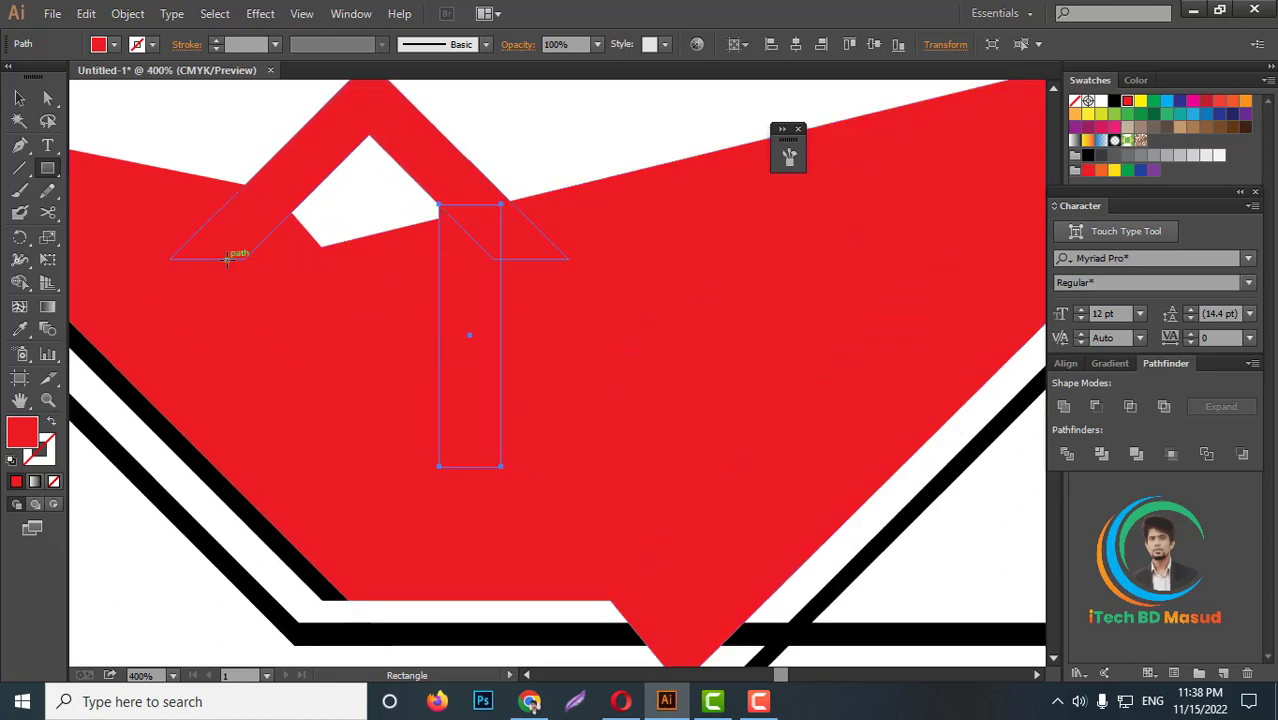
Step: Draw two horizontal lines across the left panel, then select the red chevron
left_click(20, 172)
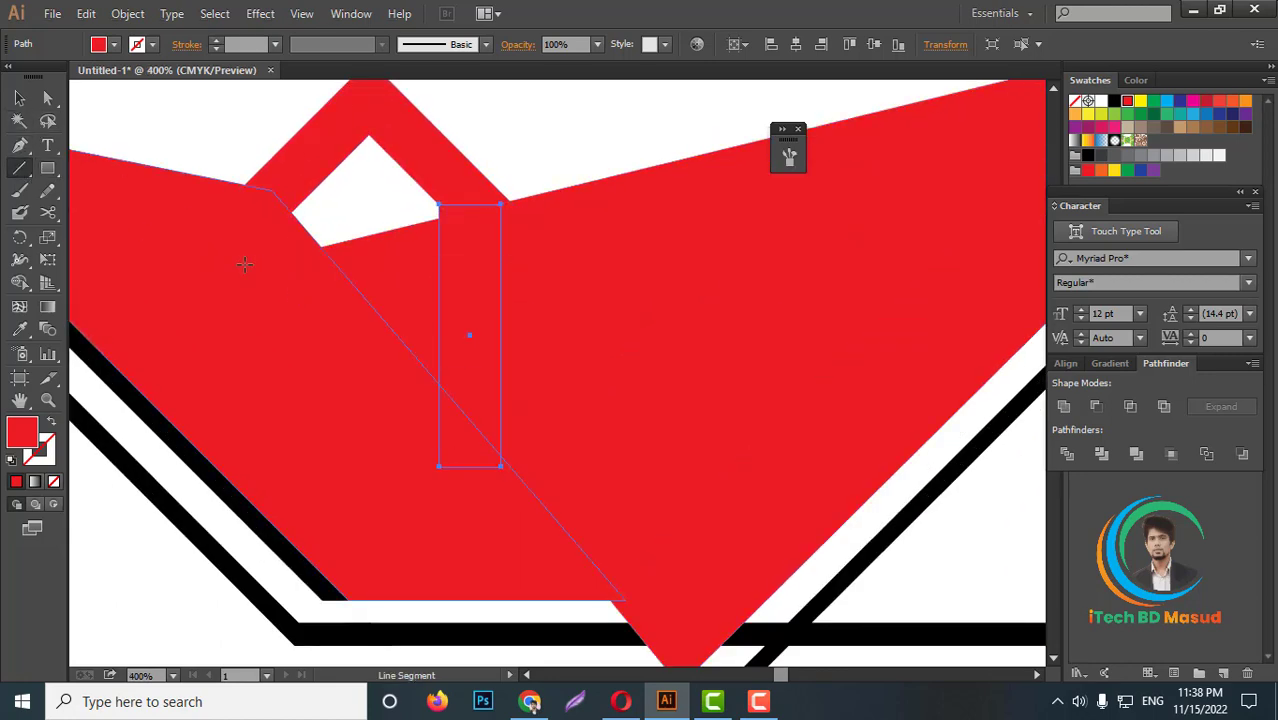
left_click_drag(242, 260, 365, 260)
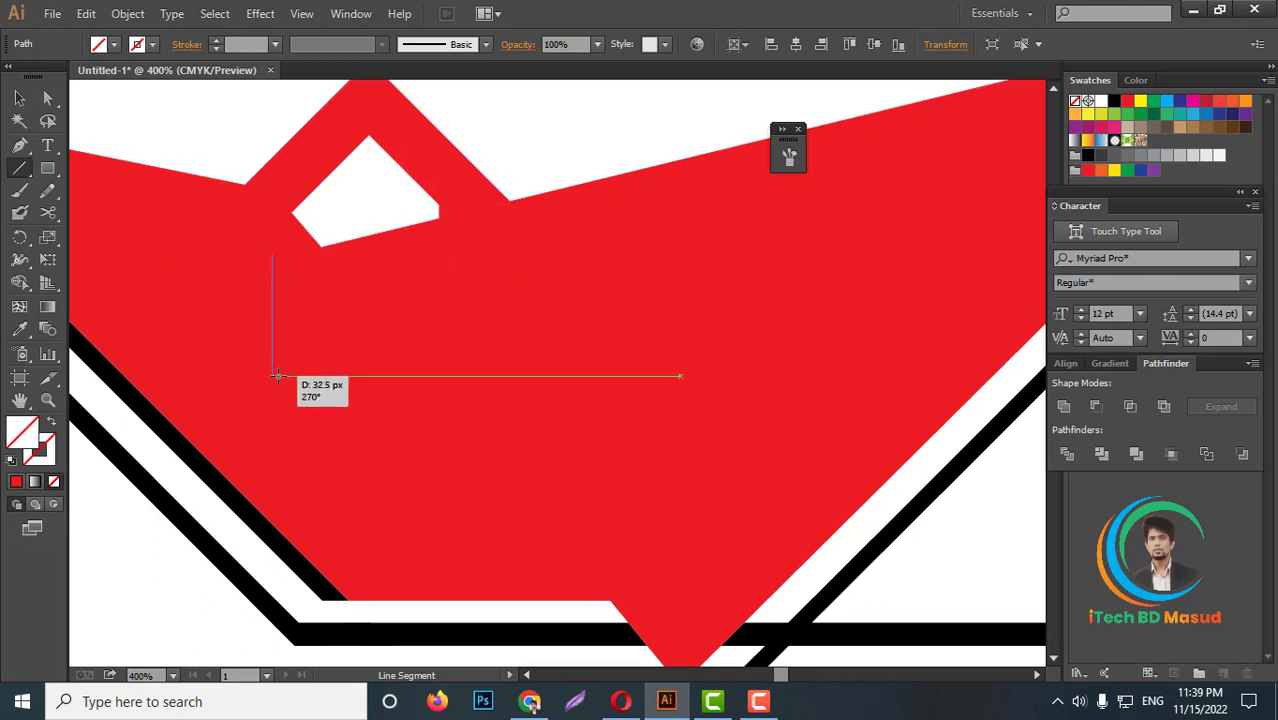
mouse_move(240, 353)
left_mouse_down()
mouse_move(521, 353)
mouse_move(557, 335)
left_mouse_up()
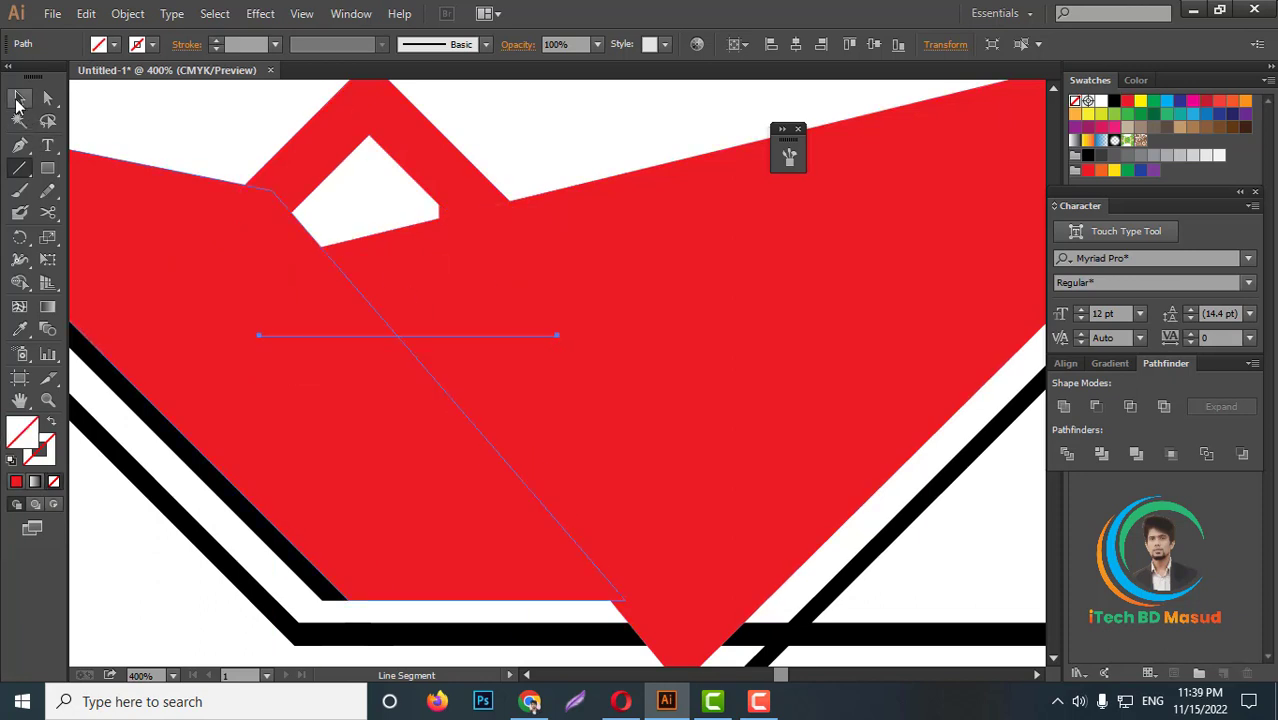
left_click(18, 100)
scroll(400, 230, "down", 3)
left_click(328, 176)
left_click(418, 243)
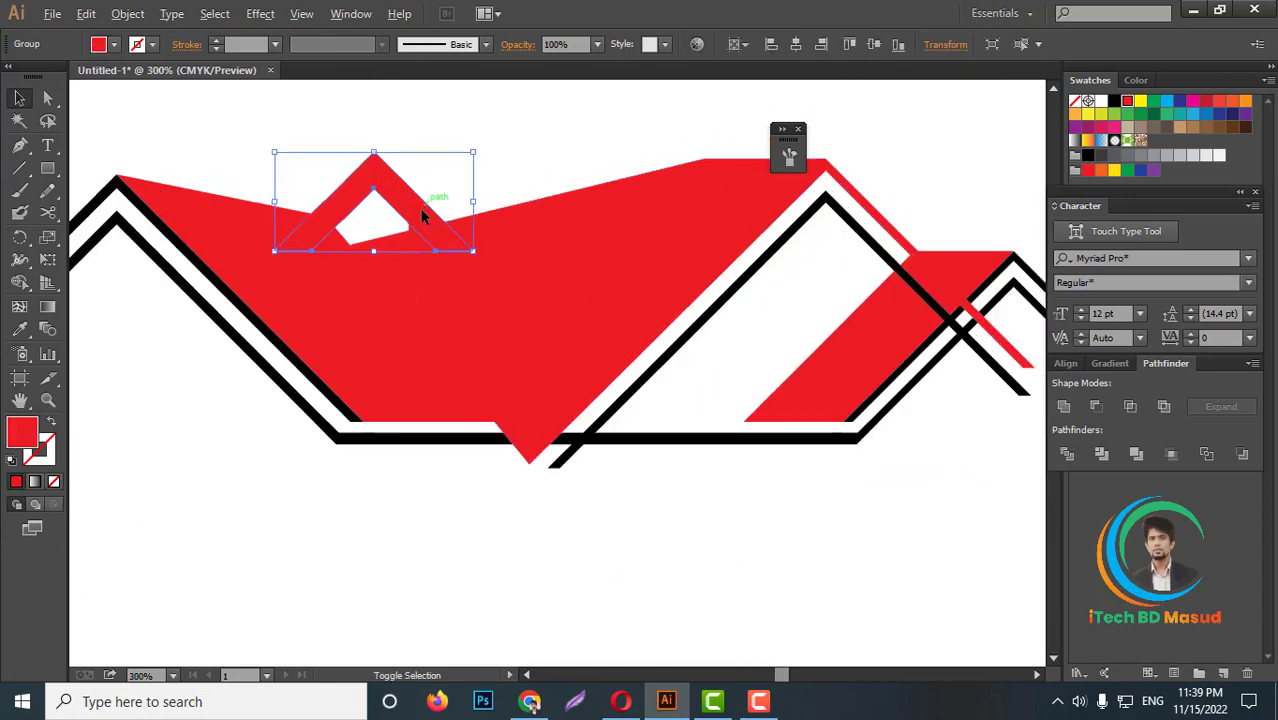
scroll(420, 210, "up", 2)
Step: Add a 4 px Offset Path around the red chevron and Pathfinder-divide the overlapping shapes
left_click(128, 14)
mouse_move(148, 392)
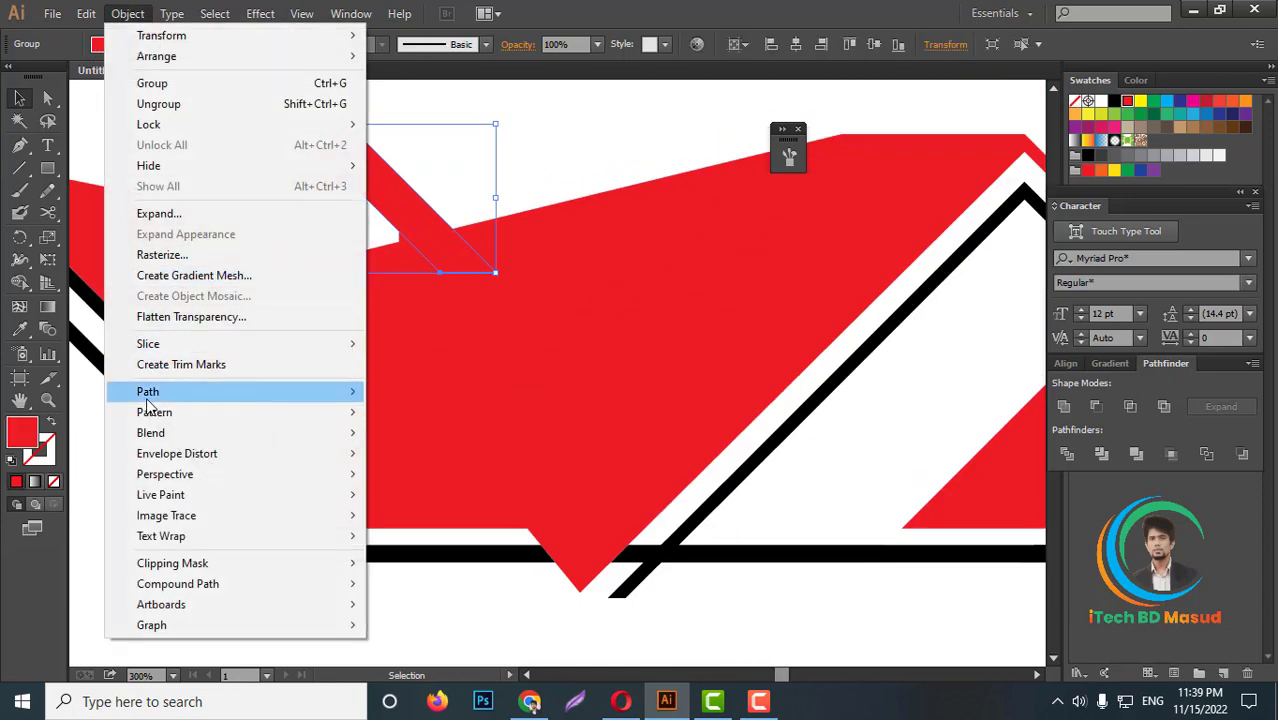
left_click(425, 462)
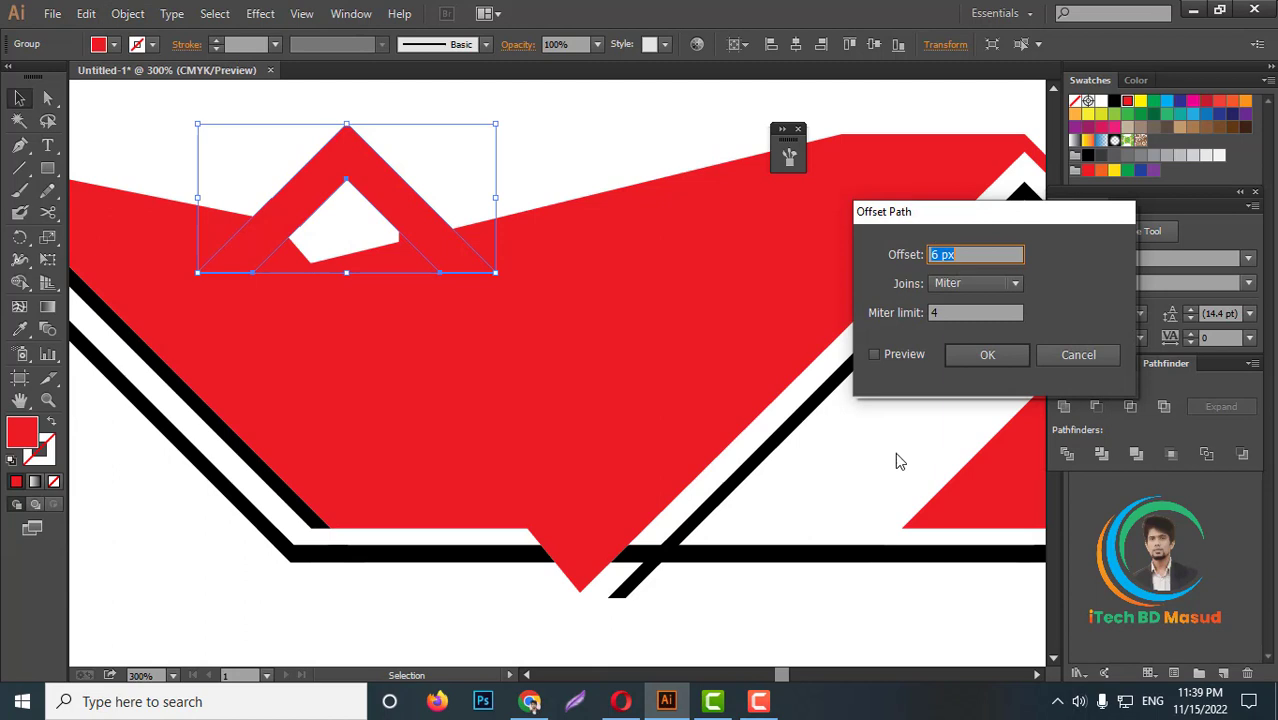
type("4")
left_click(885, 355)
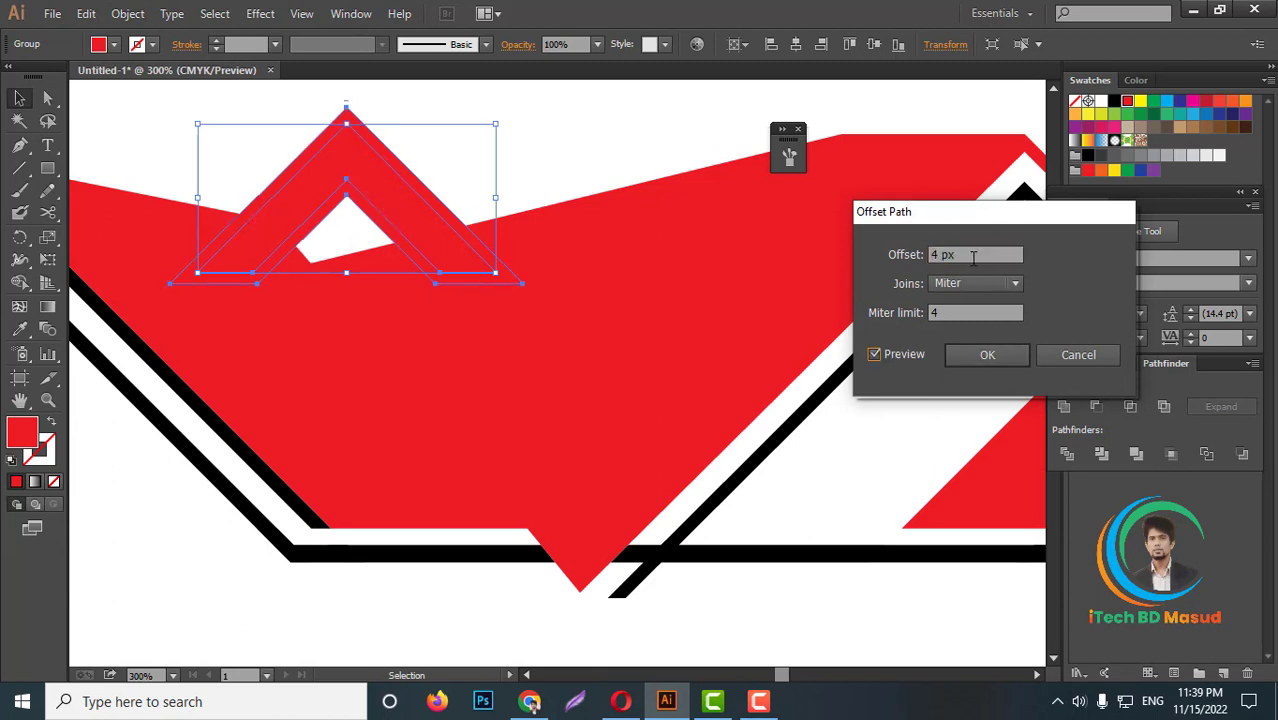
left_click(987, 355)
left_click(47, 97)
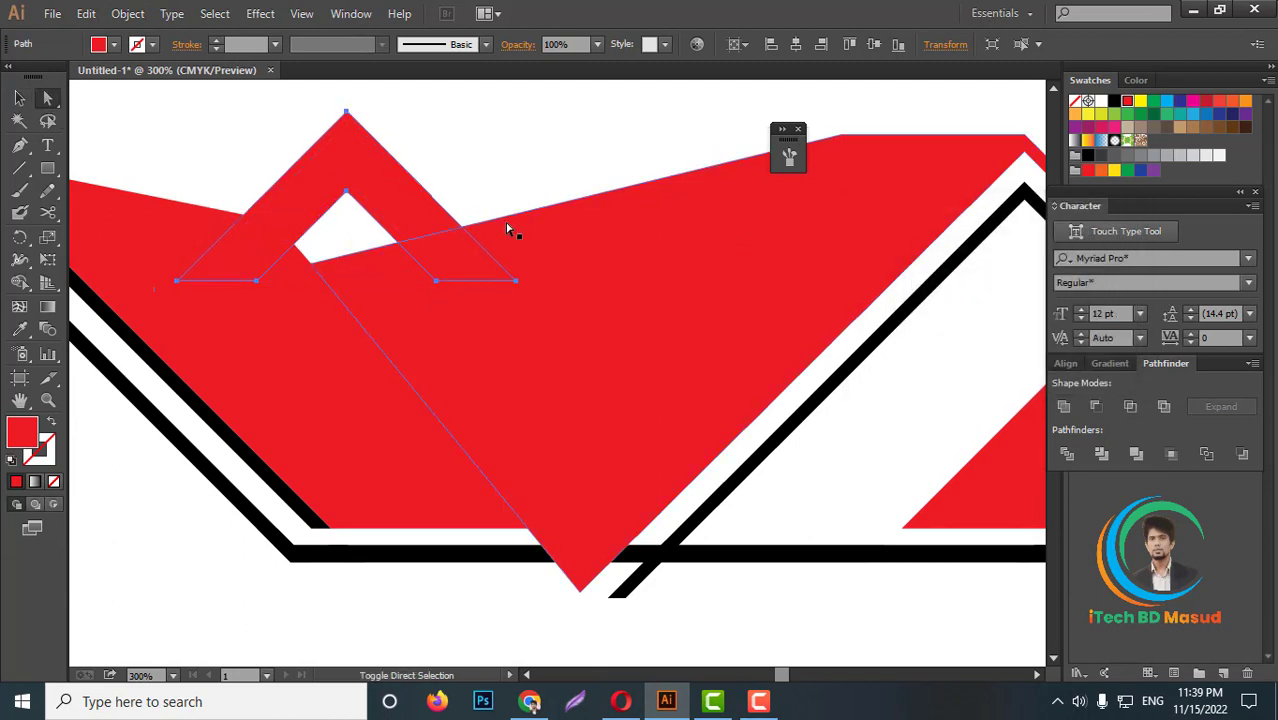
left_click(1066, 455)
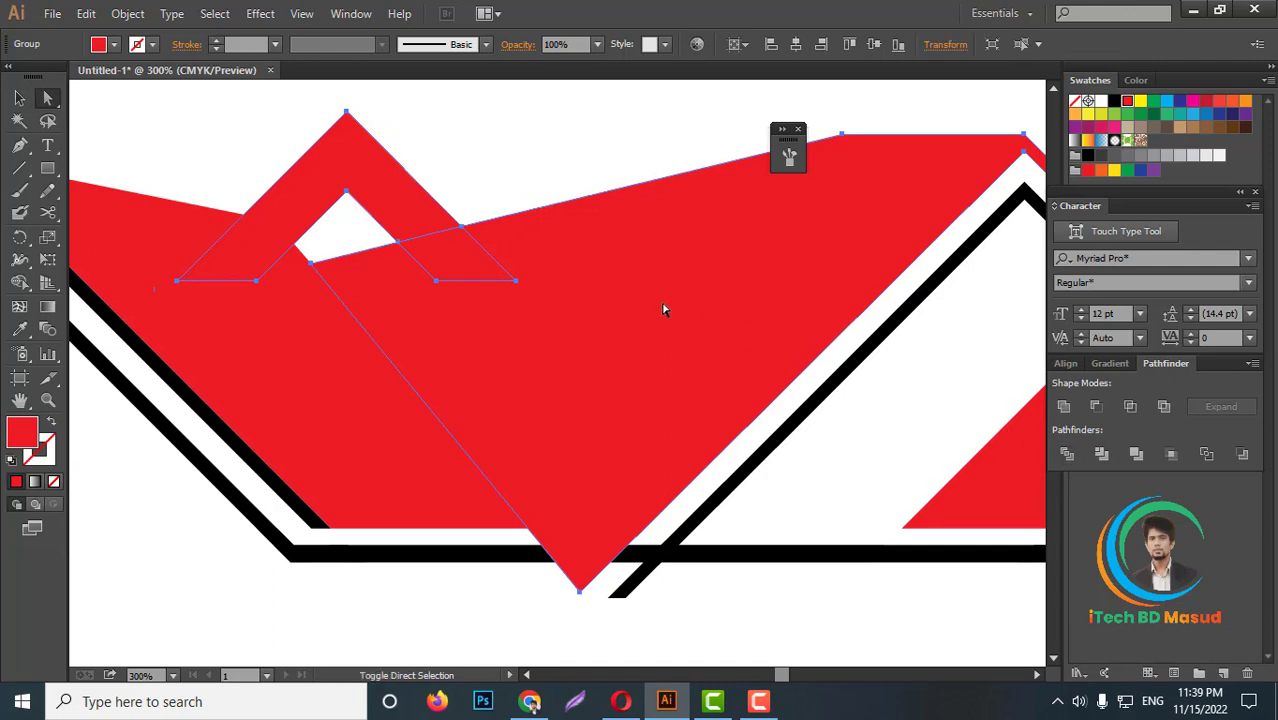
Step: Select the split pieces and Shape Builder-merge the triangle into the white house interior
key("ctrl+shift+a")
scroll(665, 306, "down", 1)
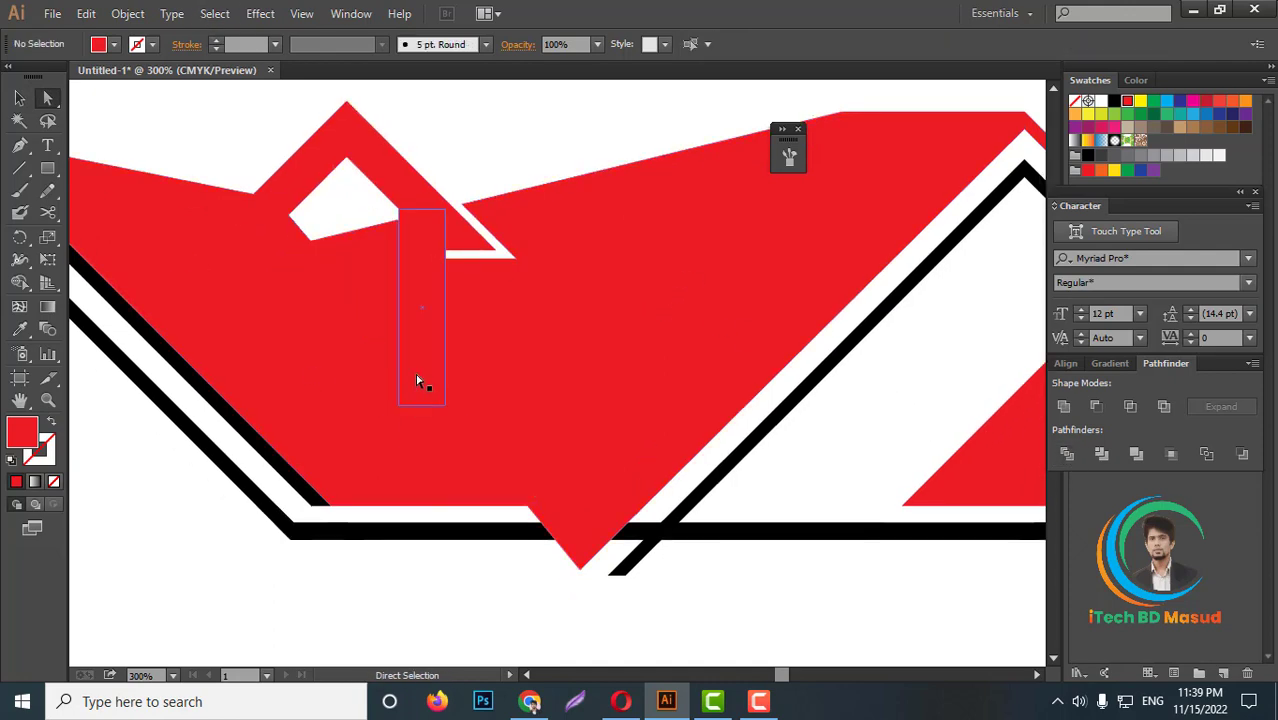
left_click_drag(217, 120, 460, 362)
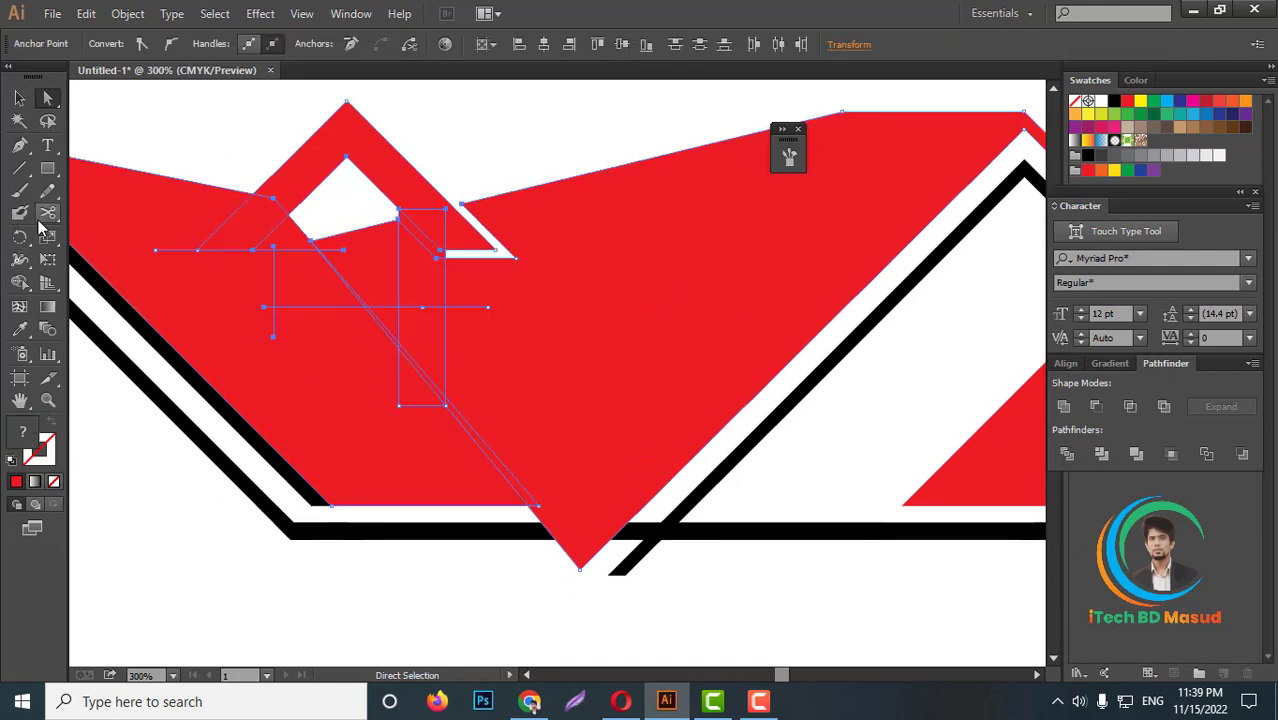
left_click(28, 285)
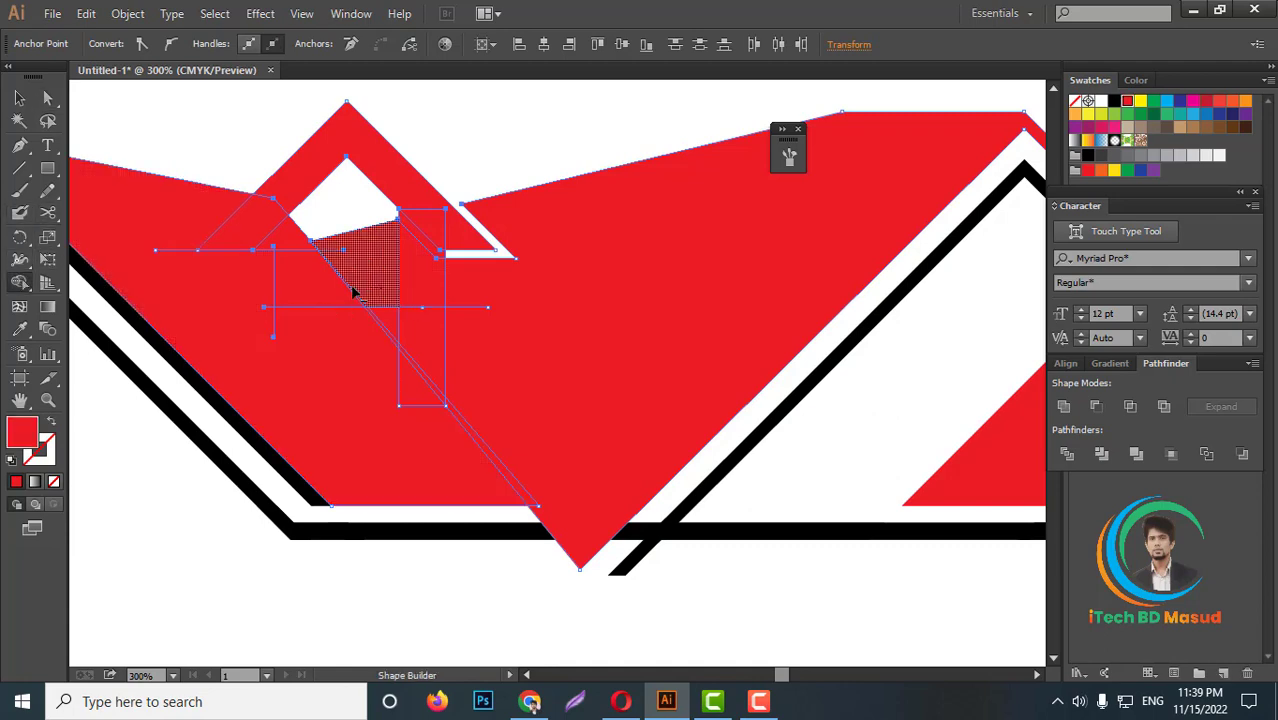
left_click_drag(353, 290, 308, 235)
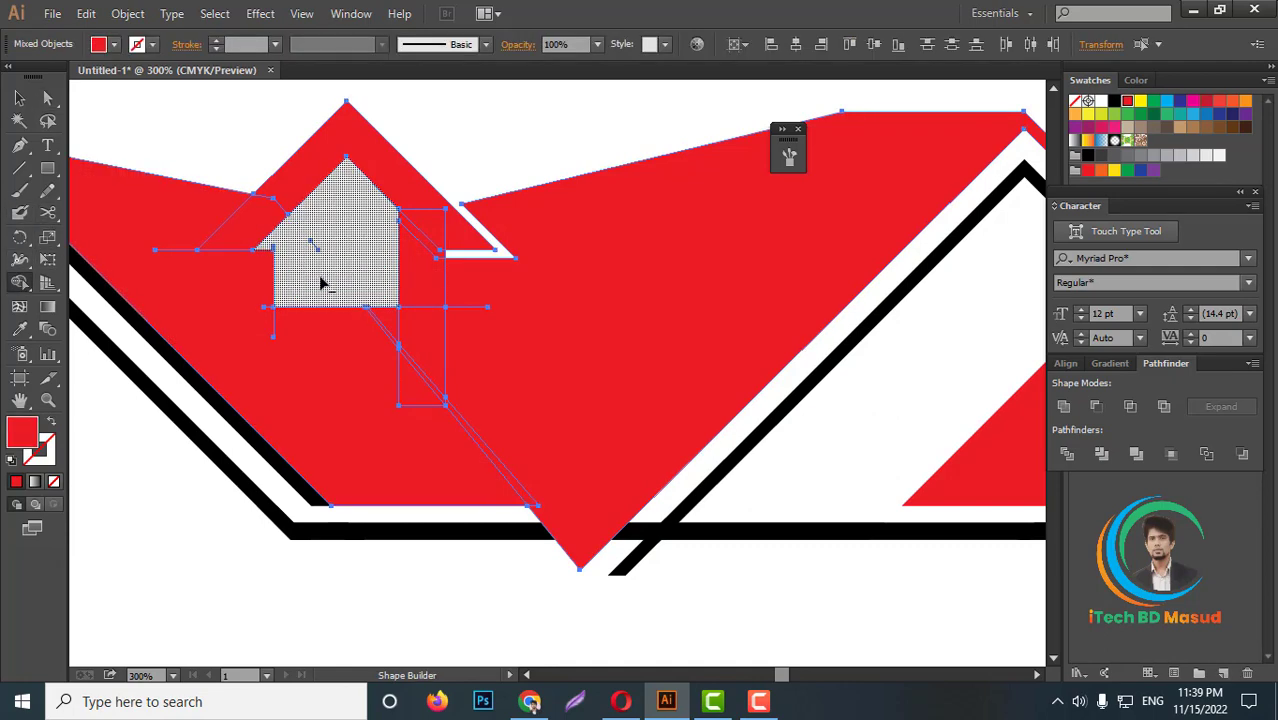
scroll(516, 353, "up", 1)
scroll(453, 340, "down", 1, "alt")
scroll(565, 455, "up", 1, "alt")
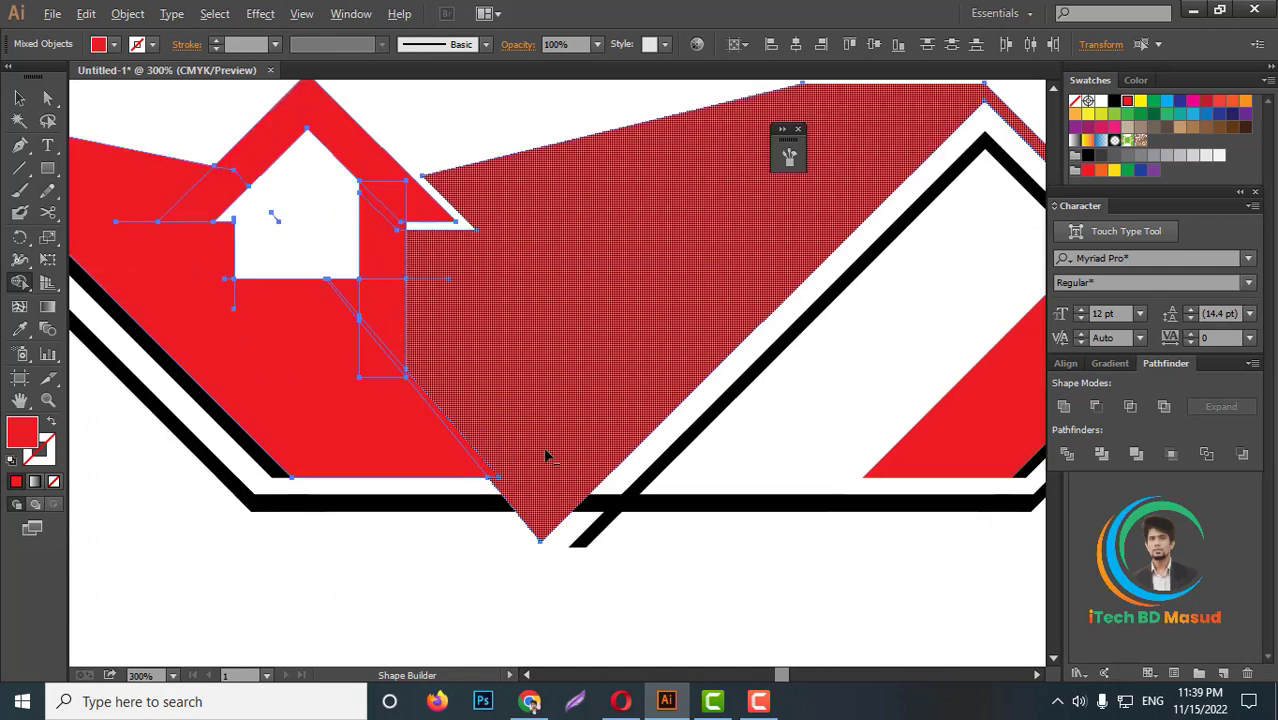
scroll(548, 451, "up", 1, "alt")
Step: Divide the red roof shape along a horizontal line drawn at the roof base
left_click(20, 169)
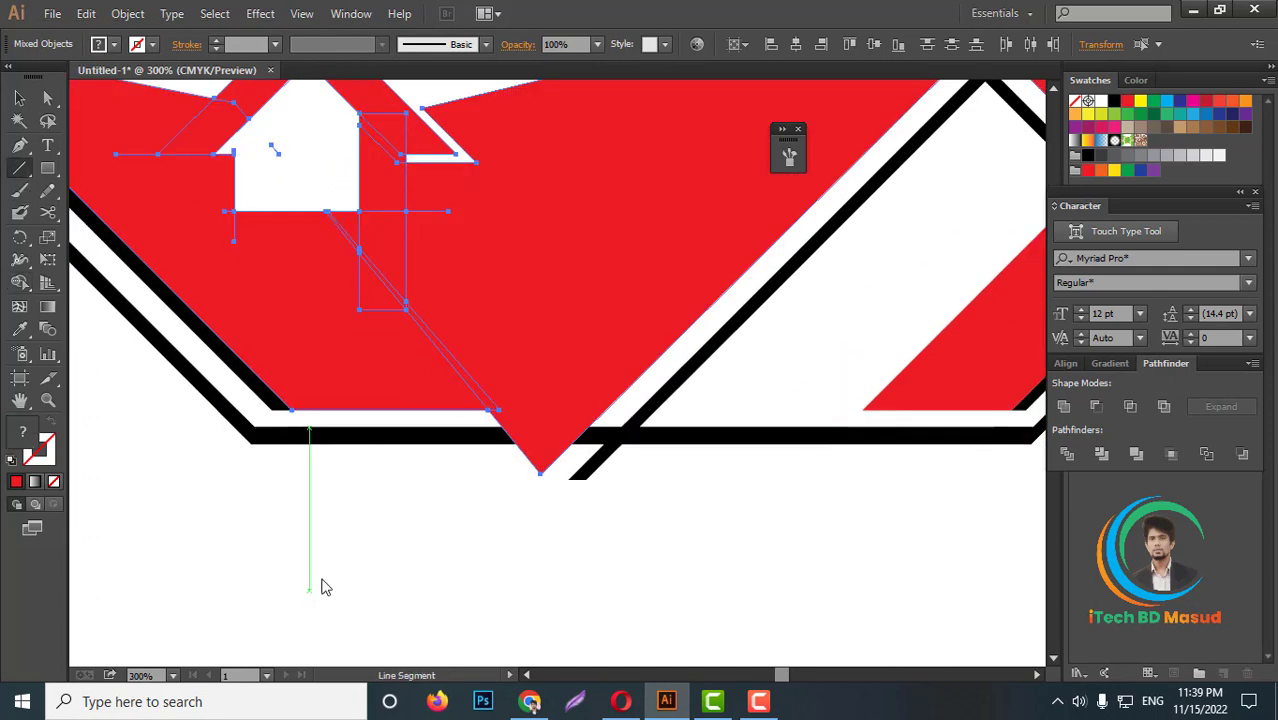
left_click(350, 416)
key("Escape")
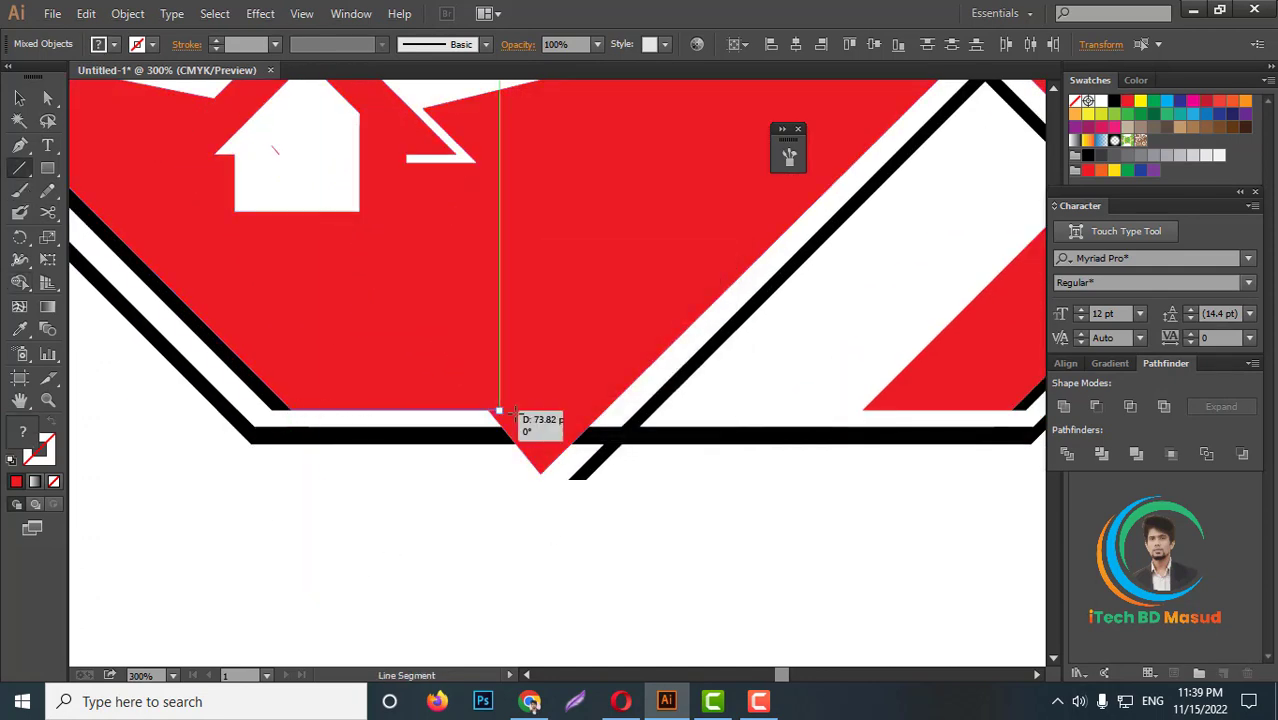
left_click_drag(296, 410, 640, 410)
left_click(665, 413, "shift")
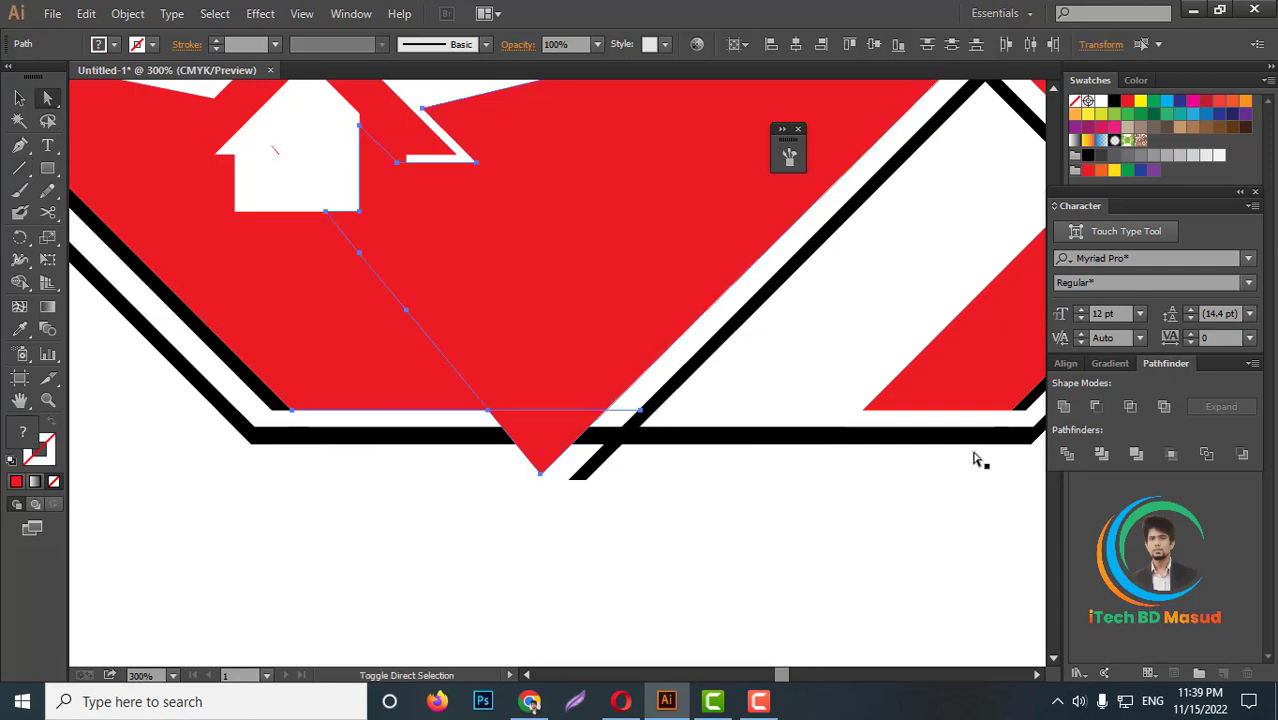
left_click(1066, 455)
left_click(628, 562)
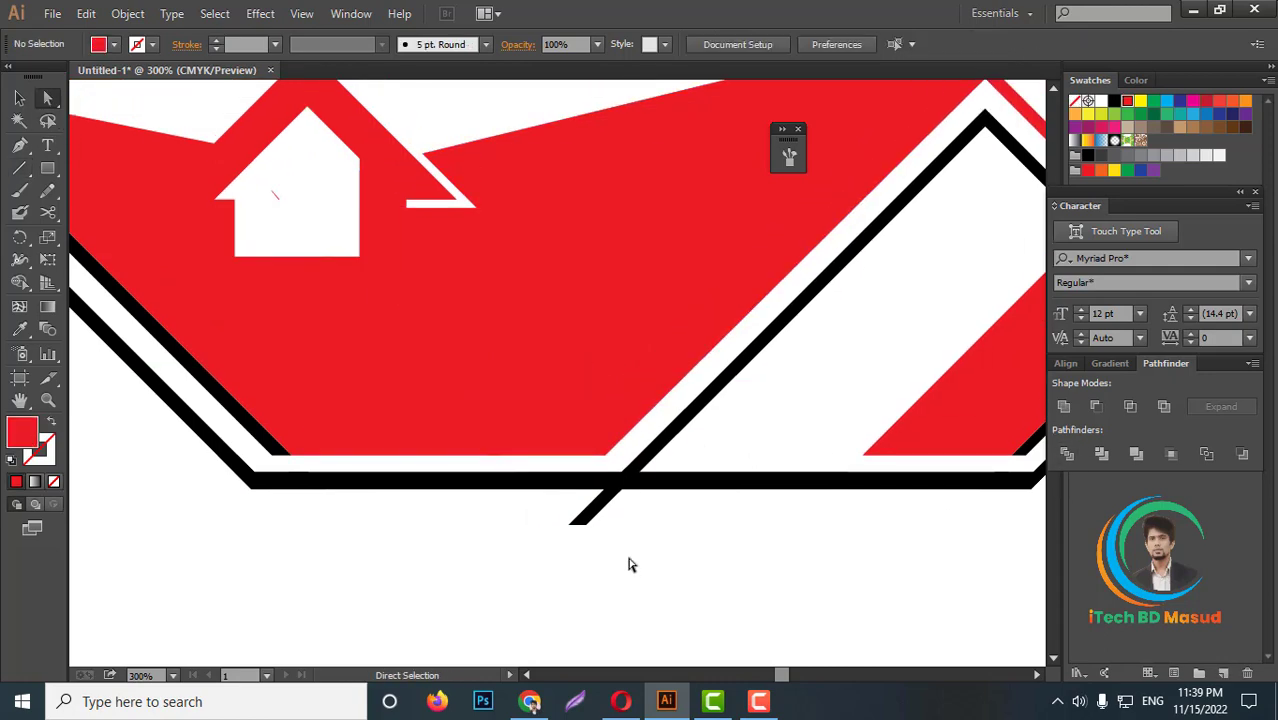
scroll(605, 434, "up", 2)
scroll(573, 548, "down", 3)
scroll(540, 420, "up", 2)
Step: Draw a horizontal guide line along the bottom of the thin white strip
scroll(540, 420, "up", 2)
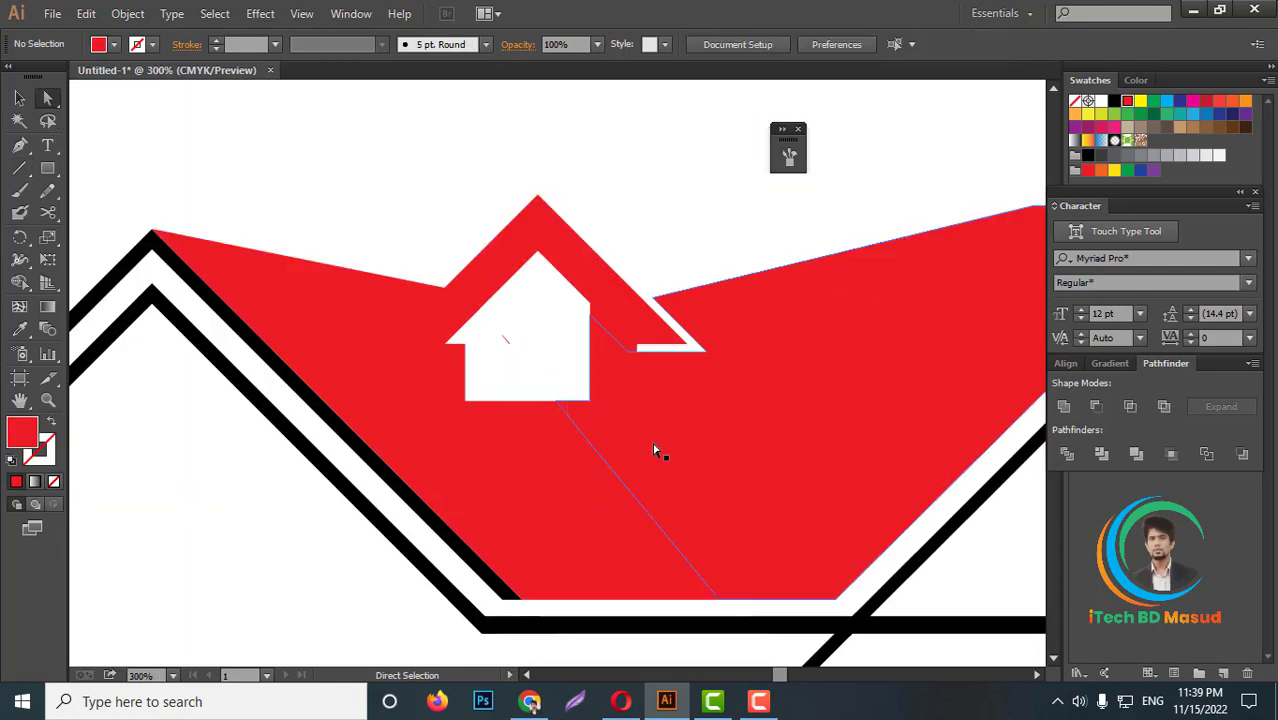
scroll(570, 318, "up", 3)
left_click_drag(425, 350, 370, 440)
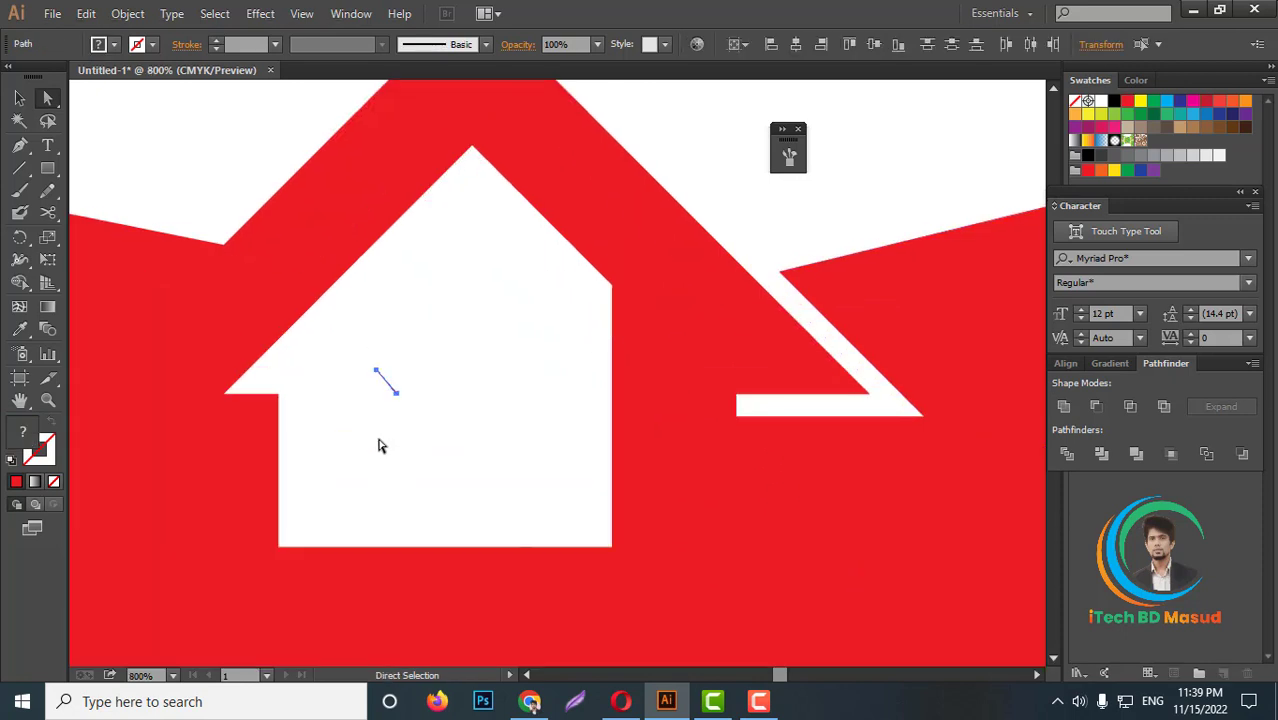
left_click(400, 461)
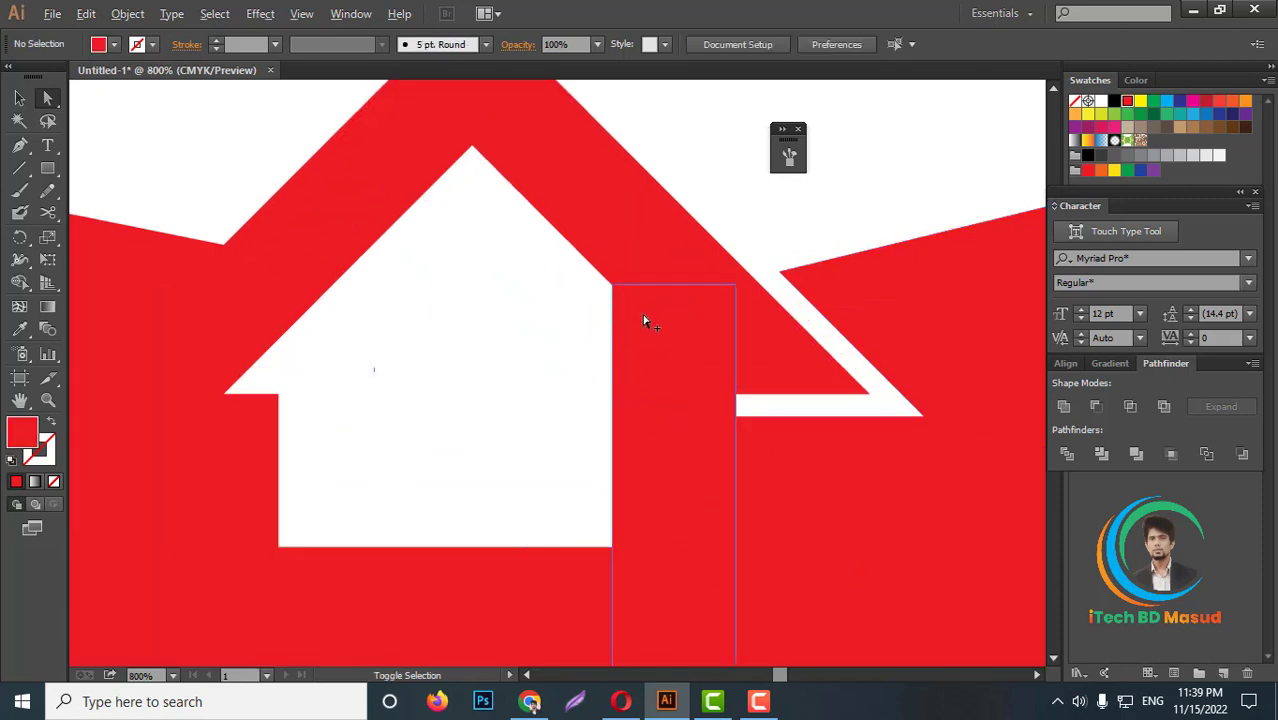
scroll(644, 320, "up", 1)
scroll(693, 352, "down", 1)
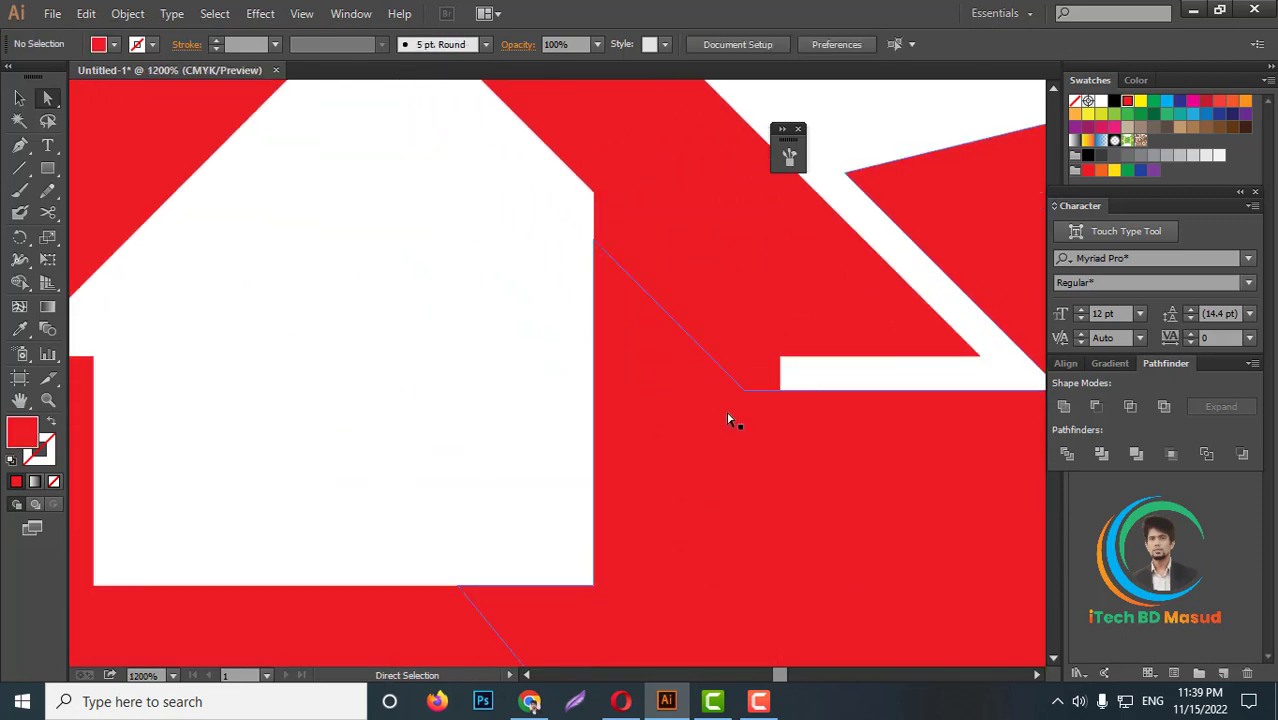
left_click(20, 168)
left_click_drag(780, 356, 1030, 356)
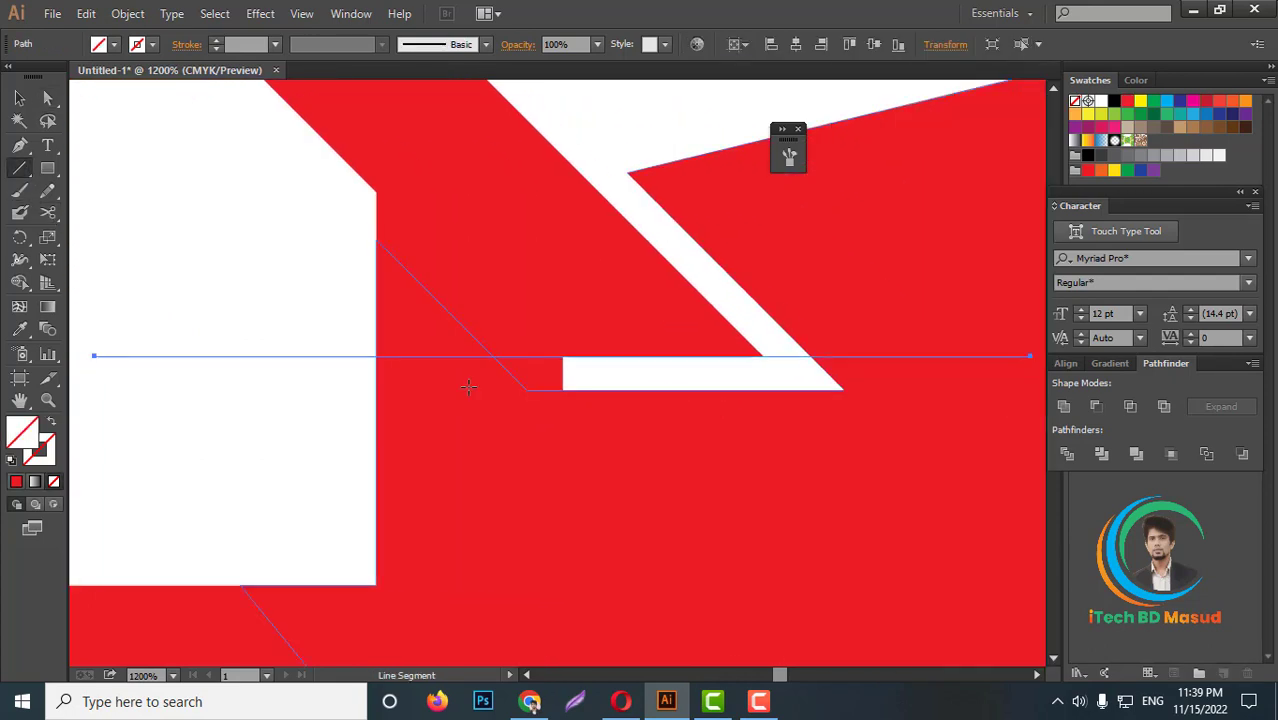
key("Delete")
left_click_drag(563, 389, 872, 389)
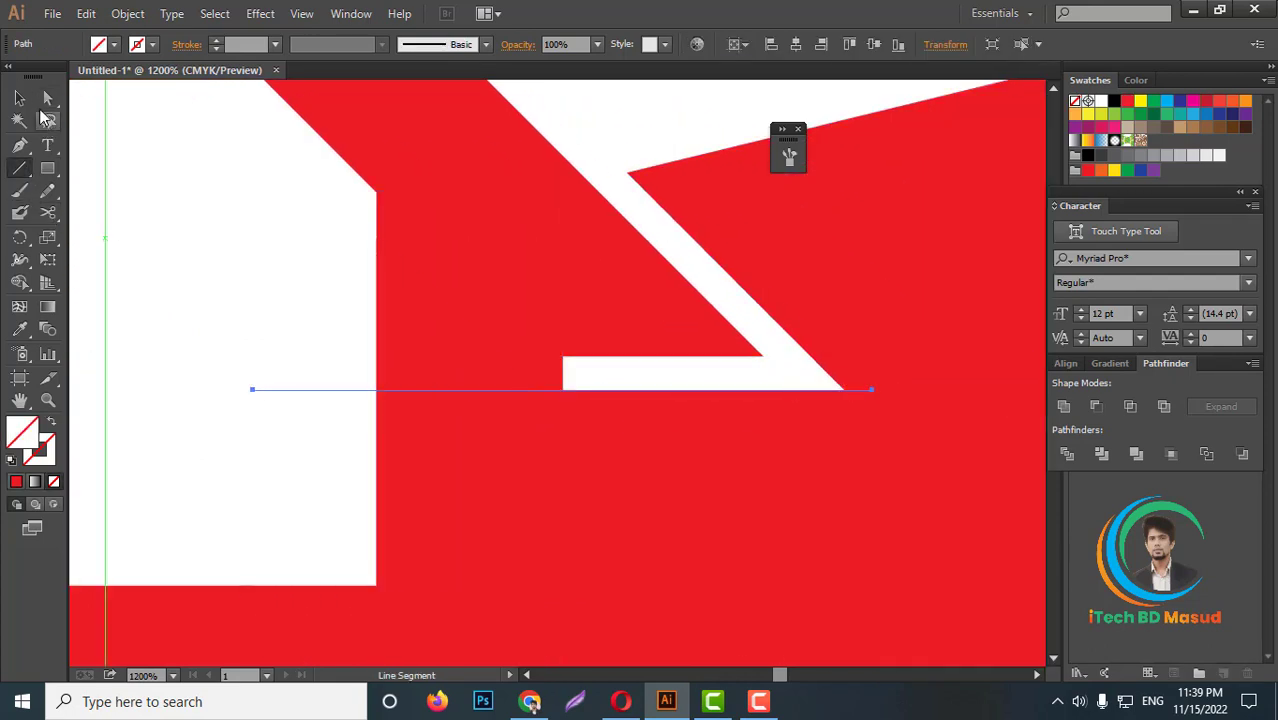
Step: Shape Builder-merge the red gap regions into the white strip, then deselect the house
left_click(19, 97)
left_click_drag(296, 205, 644, 490)
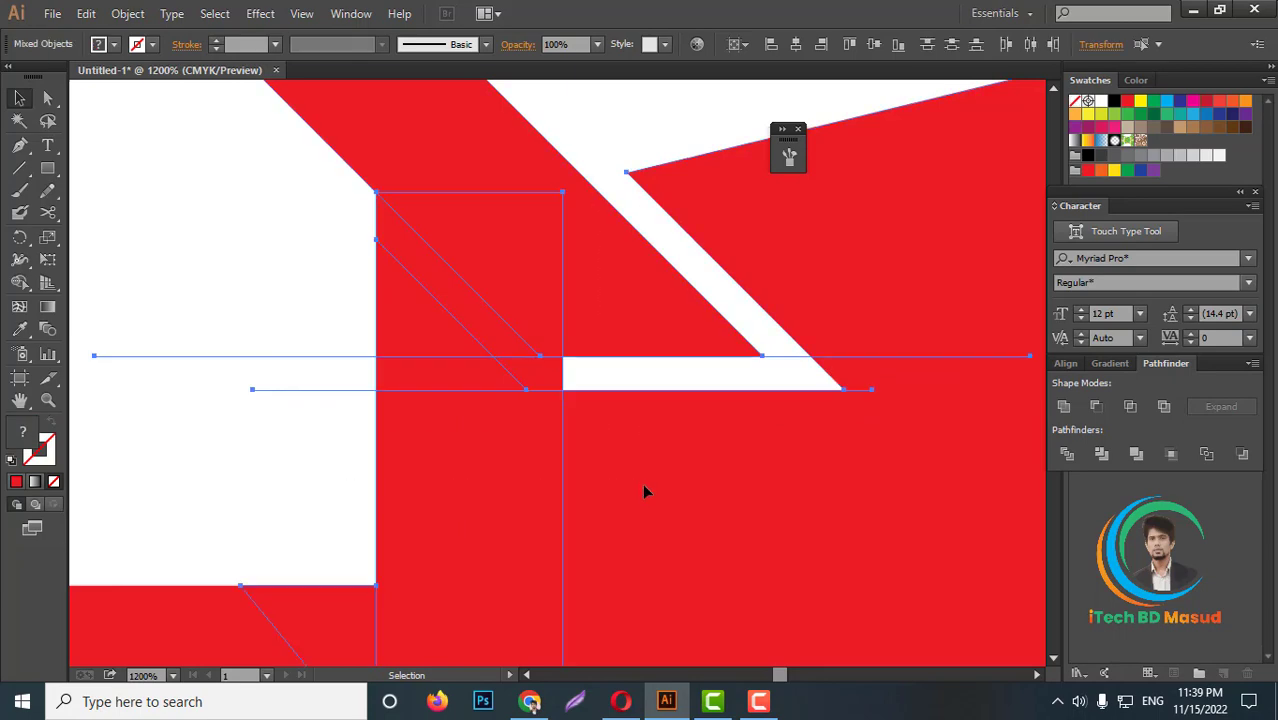
left_click(20, 282)
left_click_drag(700, 372, 444, 378)
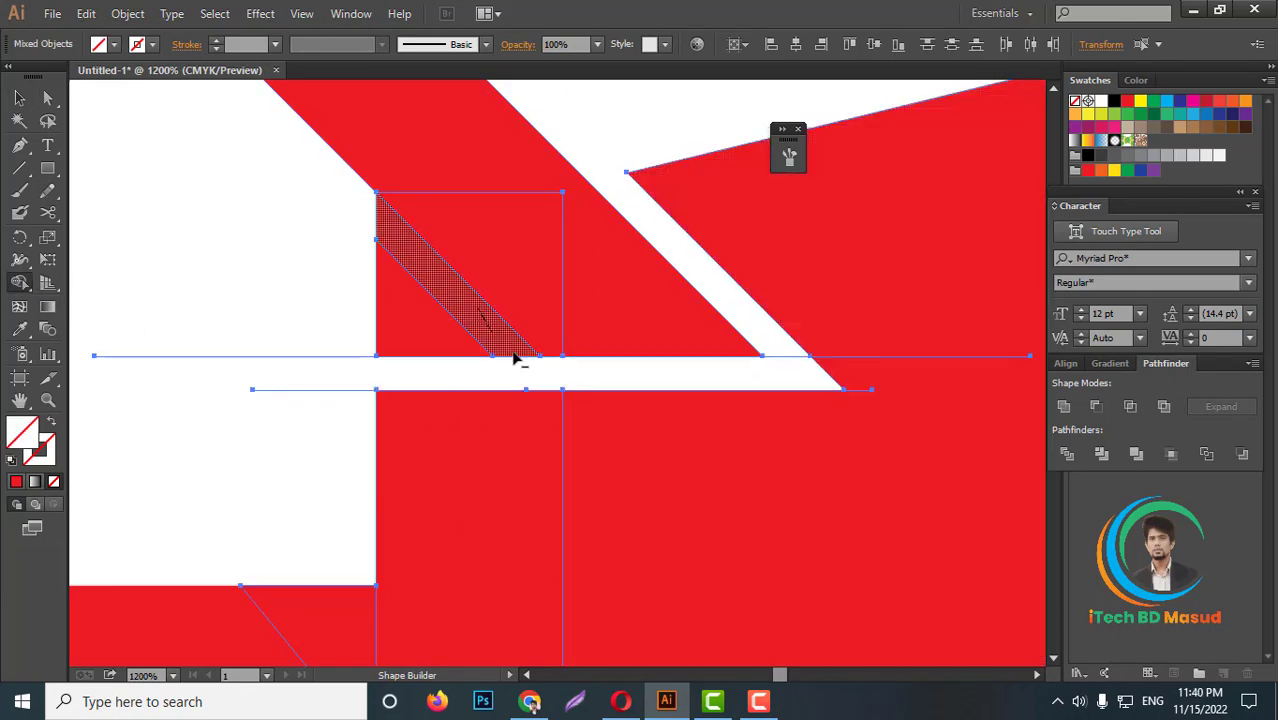
left_click(419, 354)
key("ctrl+minus")
key("ctrl+minus")
key("ctrl+minus")
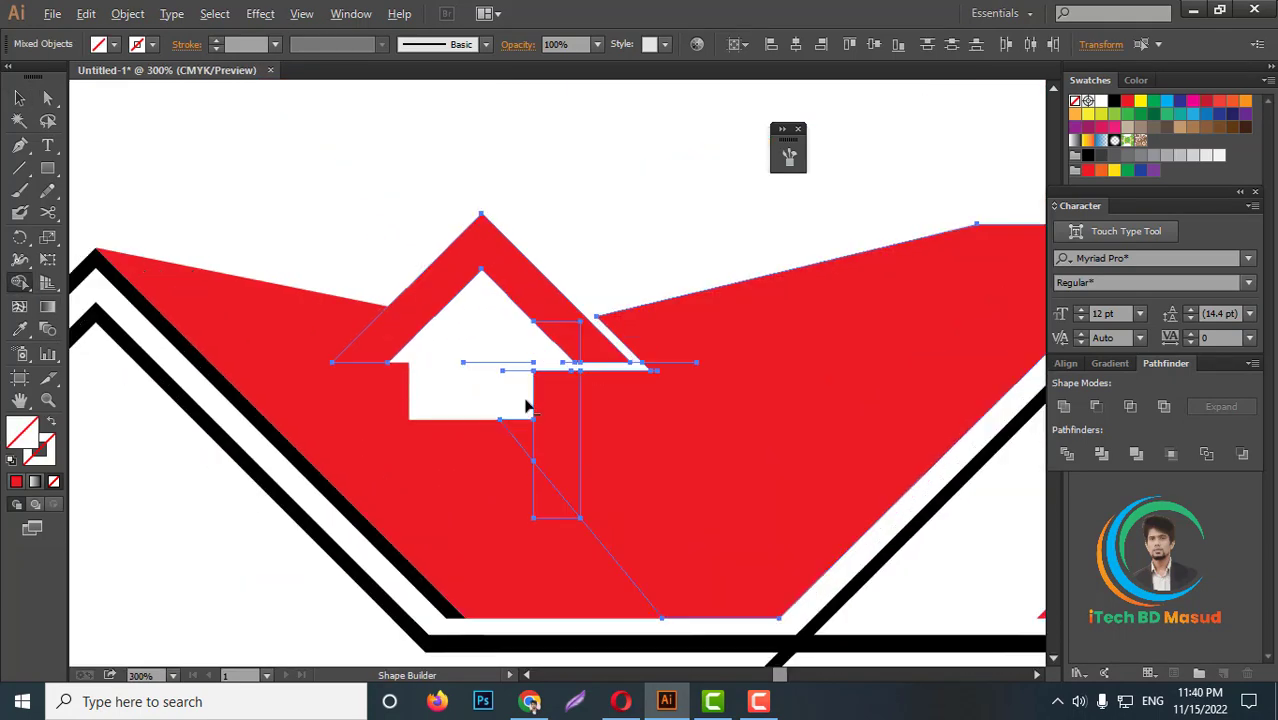
scroll(527, 405, "up", 1)
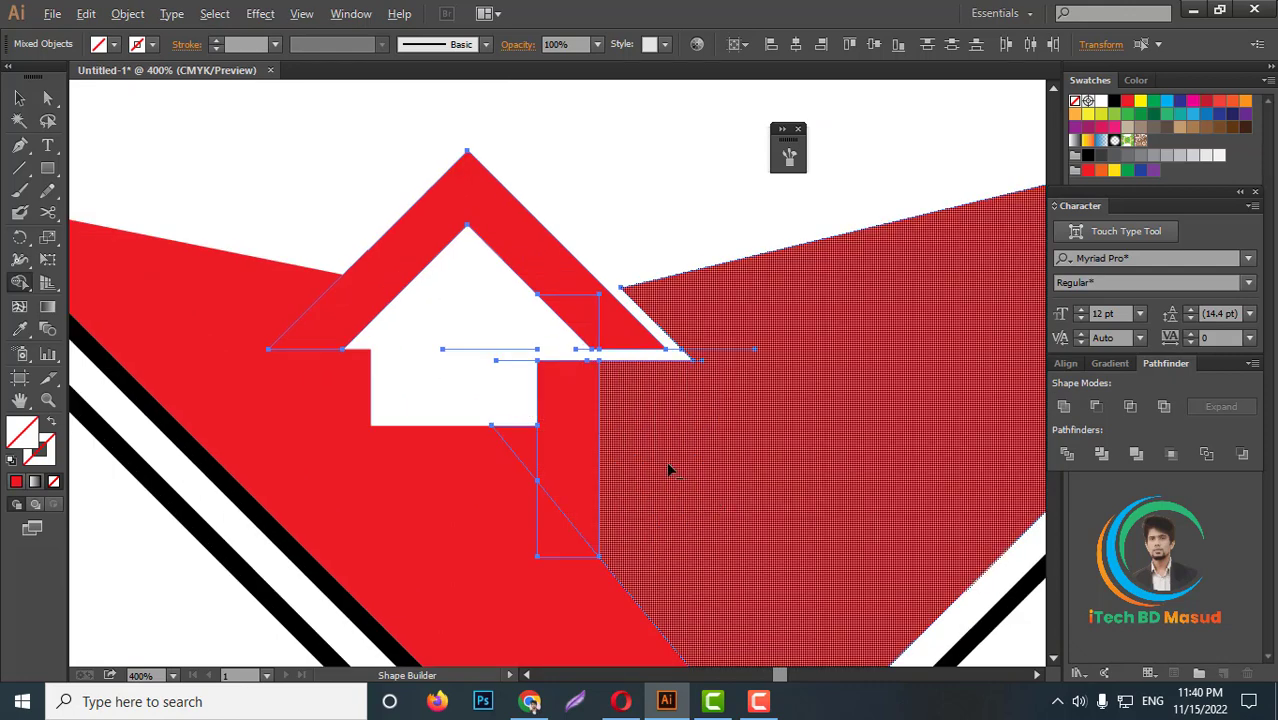
scroll(560, 420, "down", 1)
scroll(465, 371, "down", 2)
left_click(19, 97)
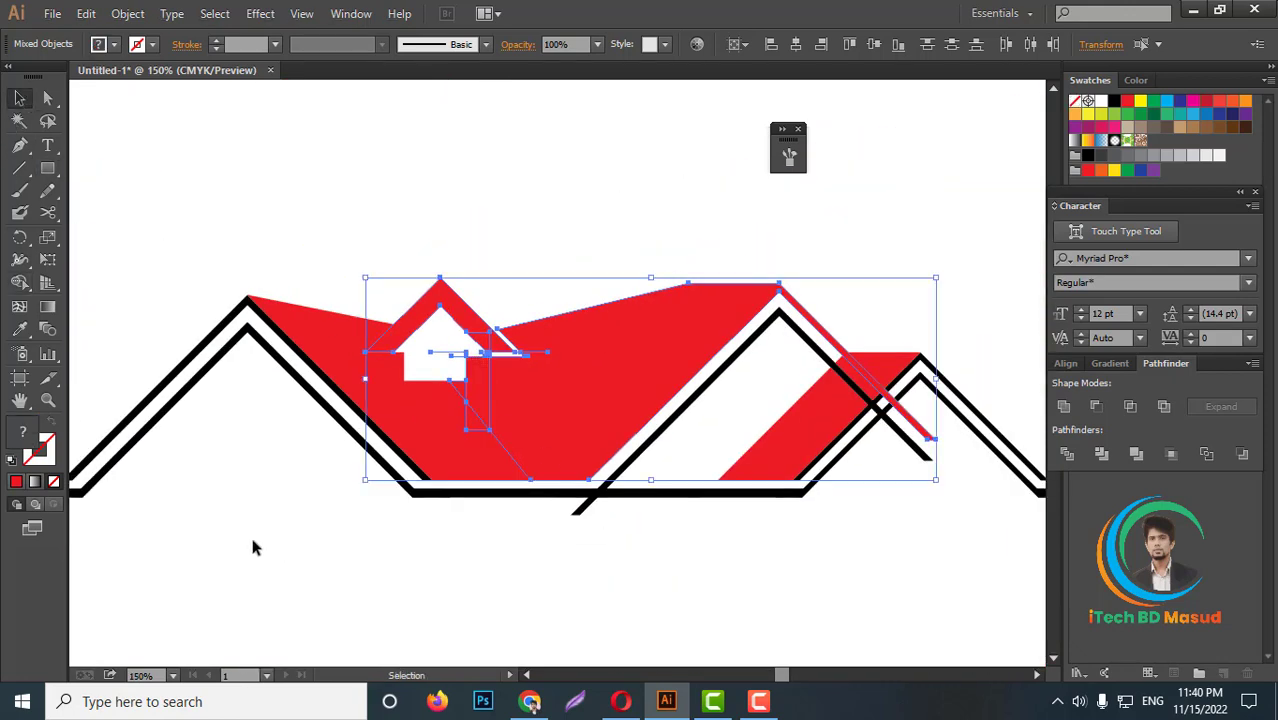
left_click(568, 600)
scroll(600, 518, "up", 2)
scroll(557, 455, "up", 2)
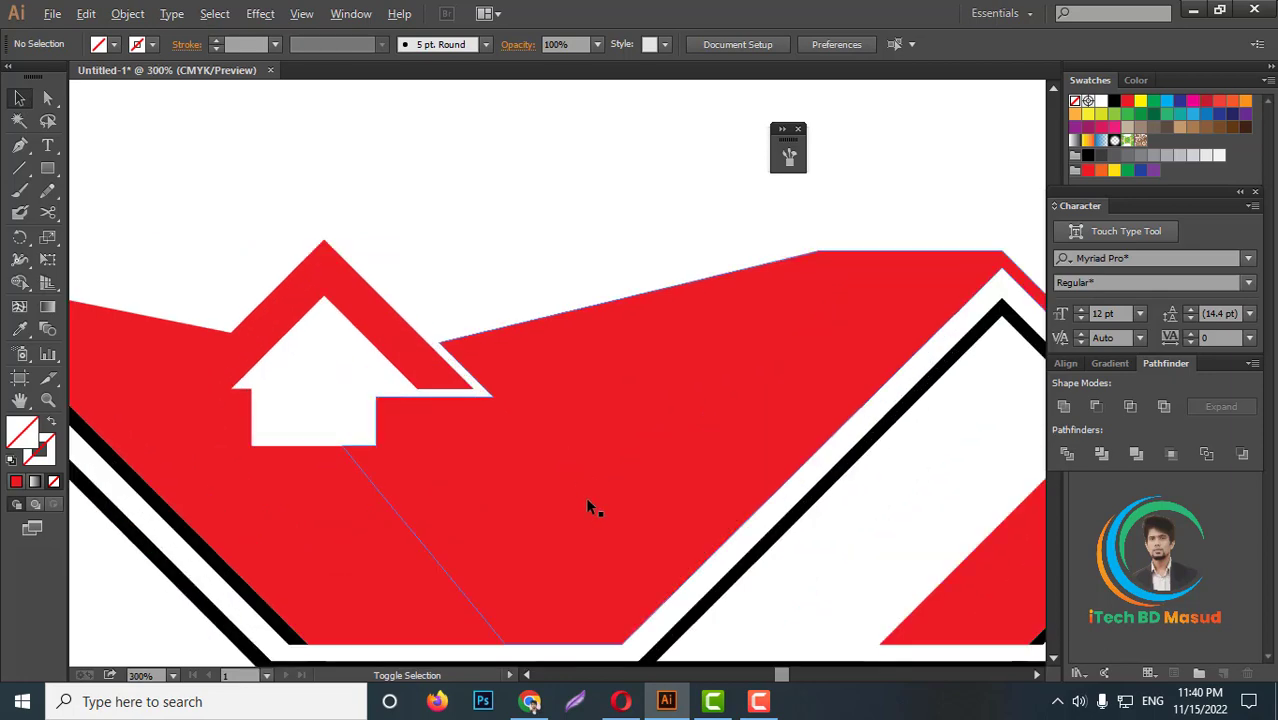
Step: Draw a tall narrow red bar and move it down onto the roof edge
key("m")
mouse_move(600, 158)
left_mouse_down()
mouse_move(645, 326)
mouse_move(638, 357)
left_mouse_up()
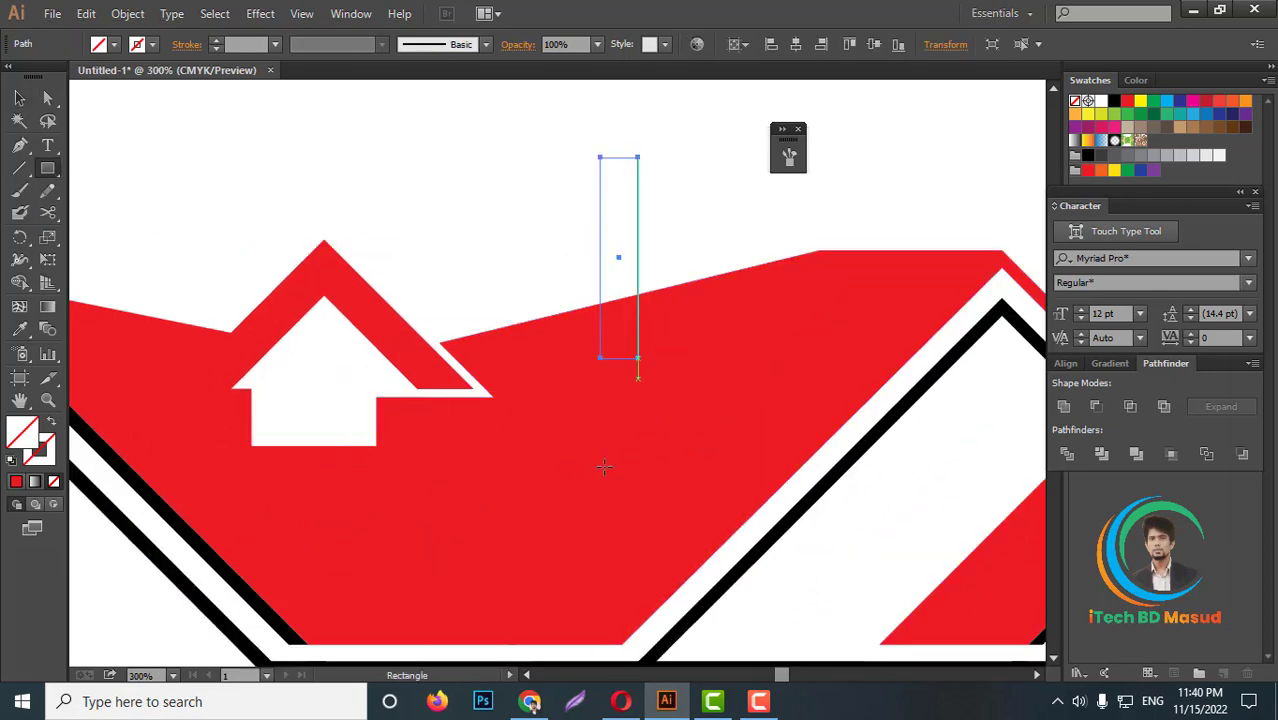
left_click(1128, 101)
left_click(19, 97)
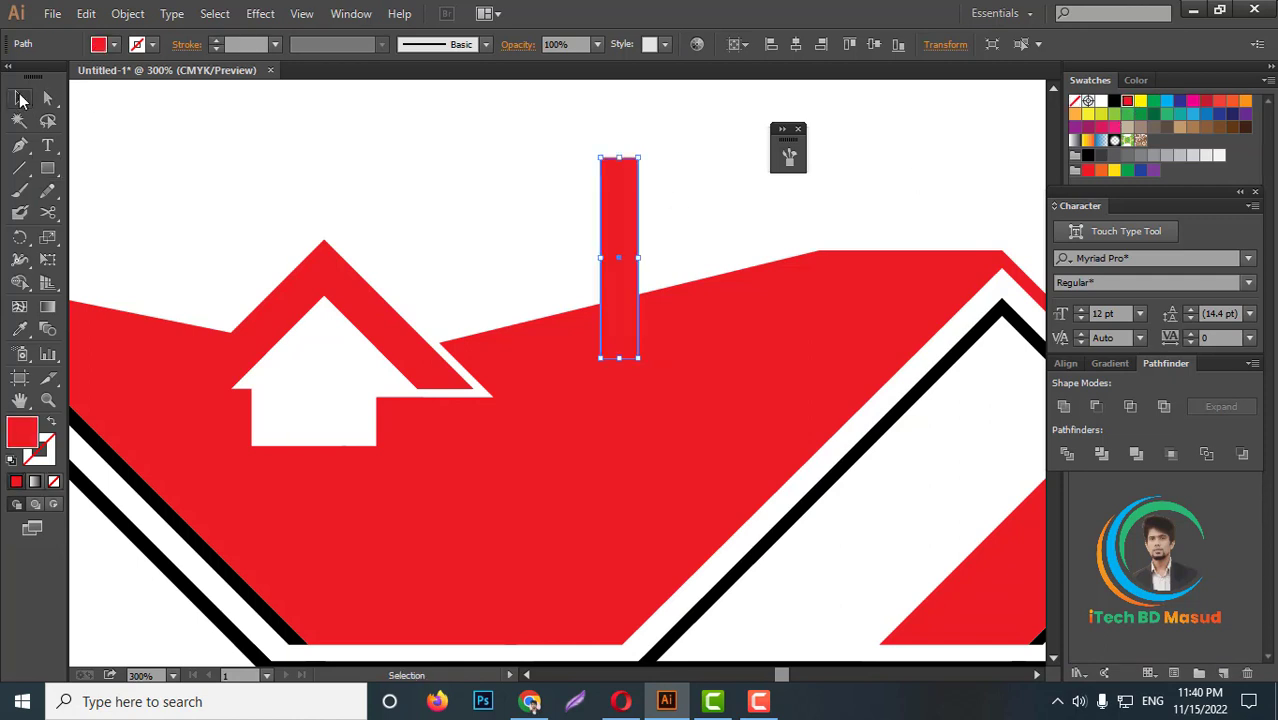
left_click(538, 216)
left_click_drag(620, 191, 620, 255)
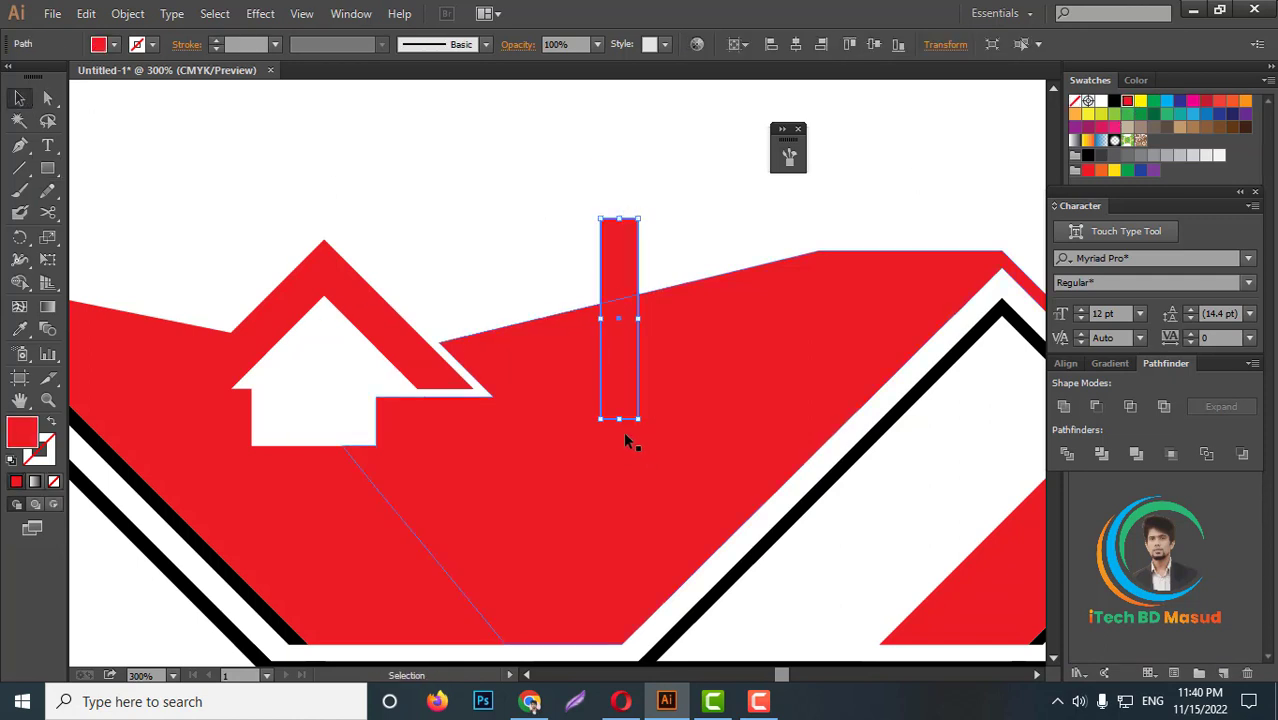
left_click(618, 422)
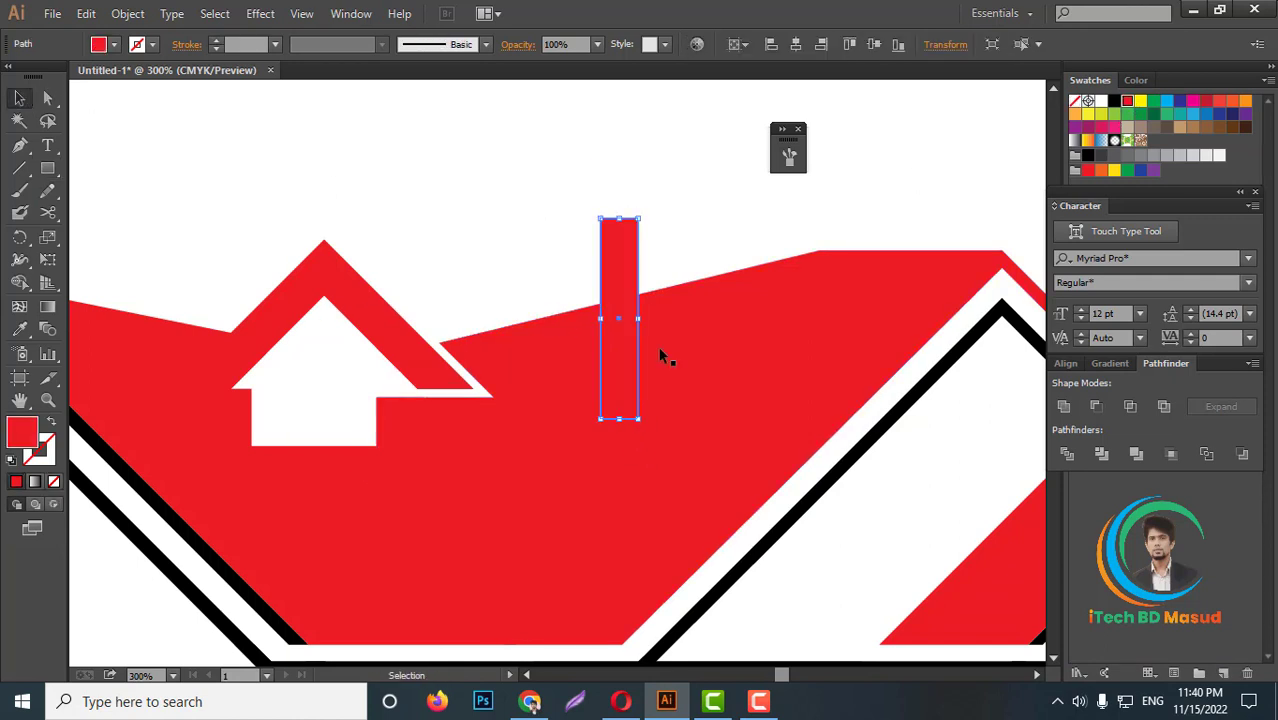
scroll(658, 285, "up", 2)
scroll(648, 290, "down", 1)
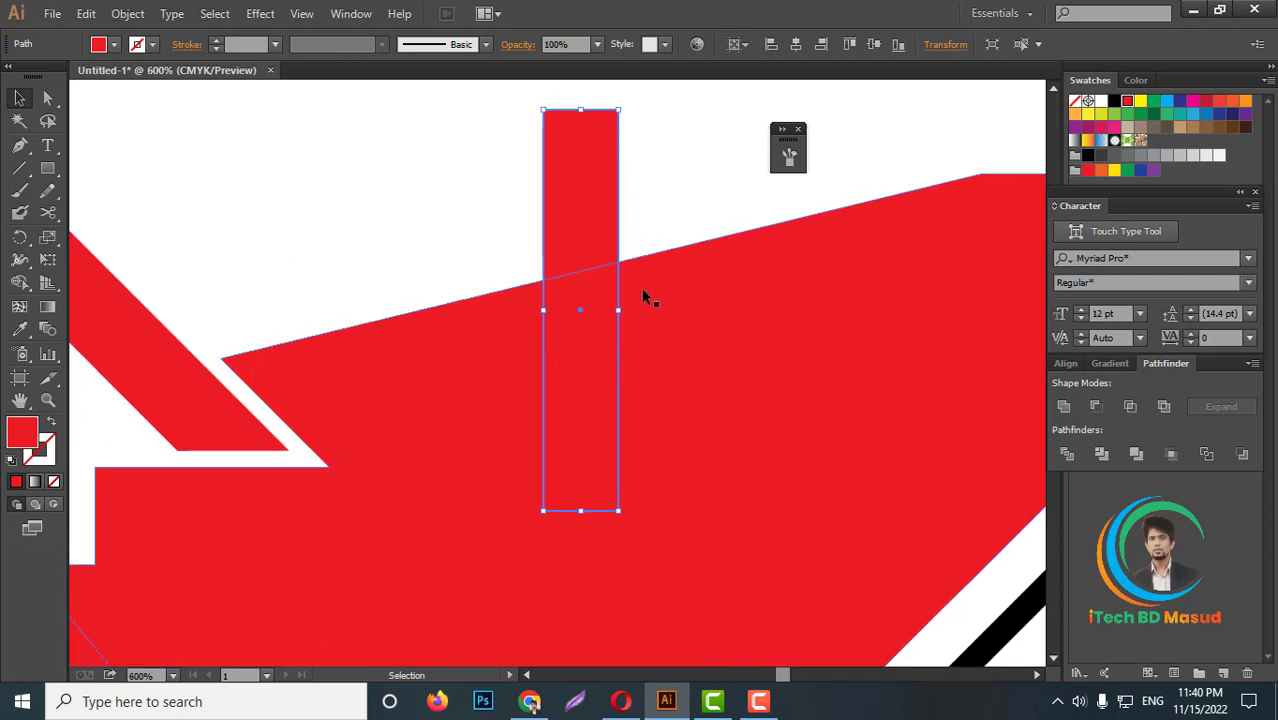
left_click(618, 110)
Step: Lower the bar's top-left corner point to slant its top
left_click(47, 97)
scroll(379, 226, "up", 1)
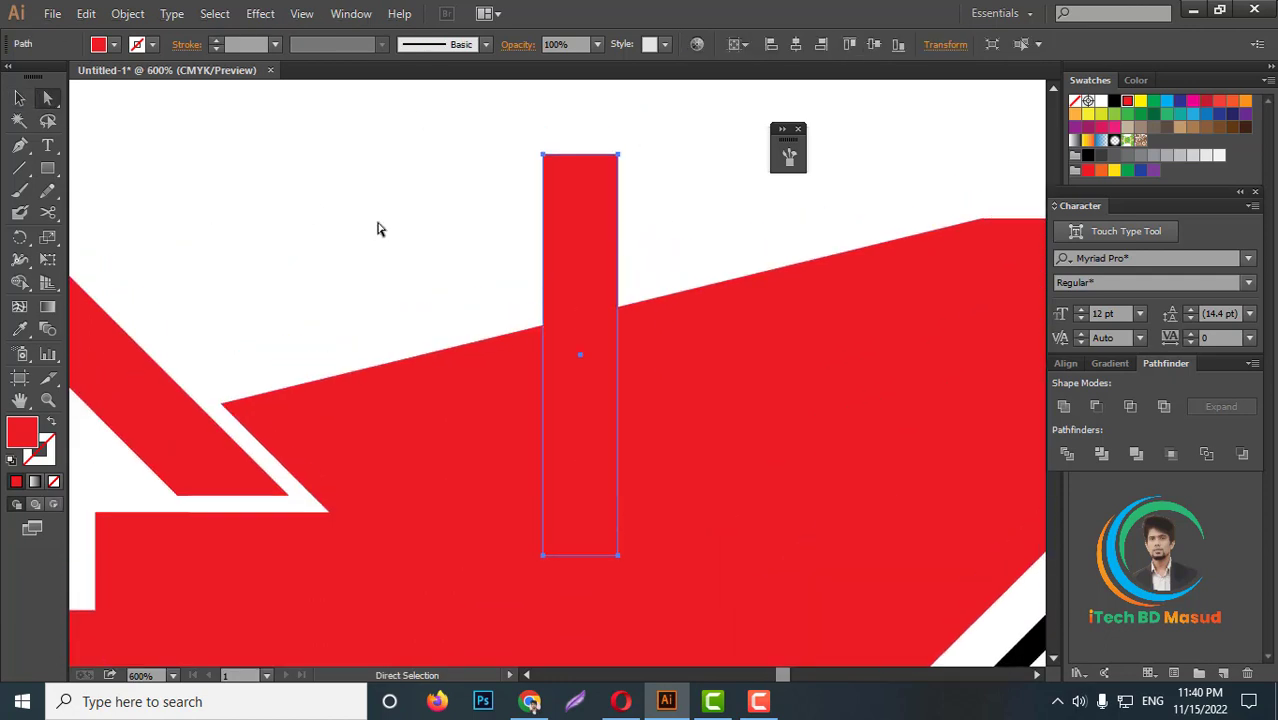
scroll(382, 251, "up", 2)
left_click(382, 251)
left_click_drag(607, 187, 607, 187)
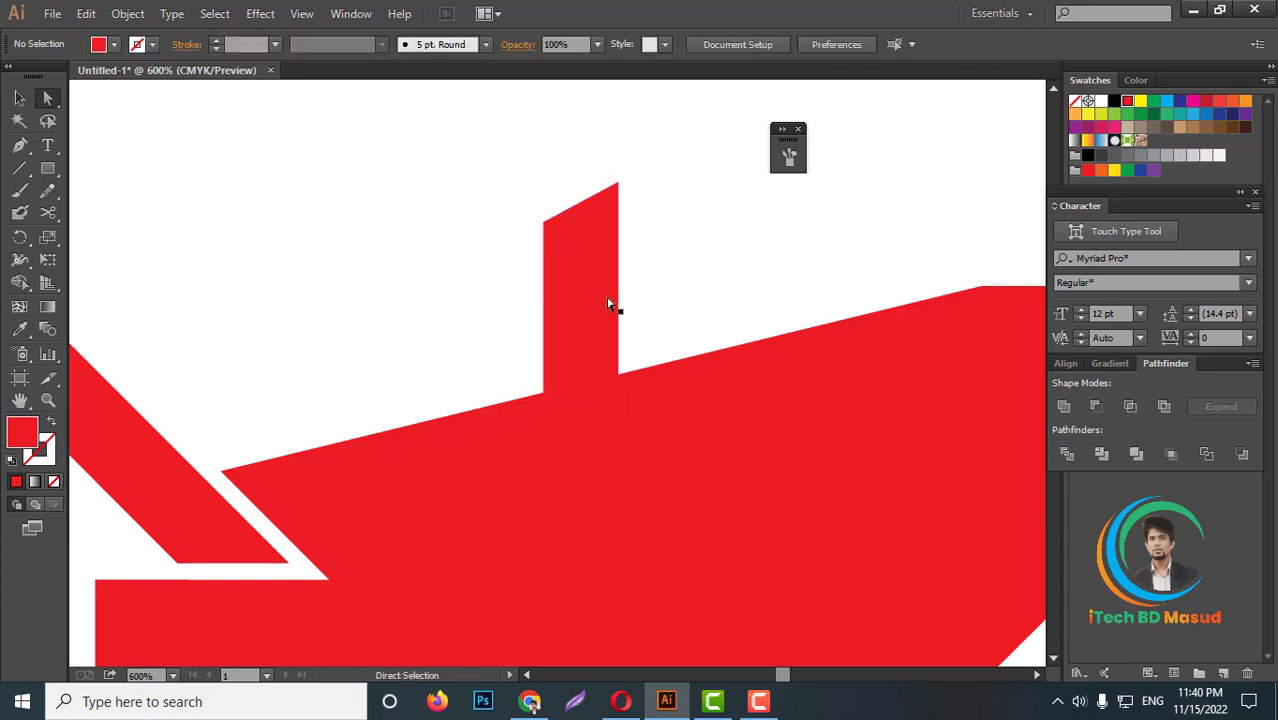
mouse_move(584, 280)
left_mouse_down()
mouse_move(590, 318)
mouse_move(637, 317)
left_mouse_up()
Step: Position the bar and cut it out of the large red shape with Minus Front
scroll(639, 308, "down", 1)
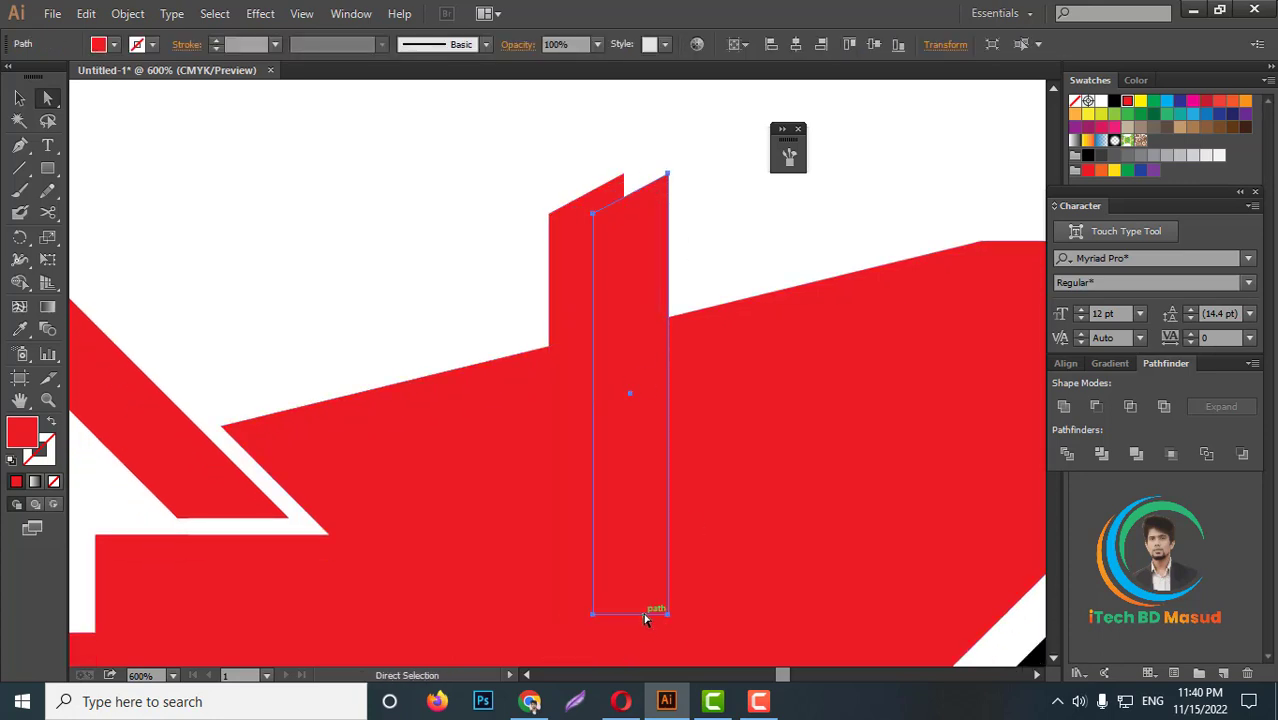
left_click_drag(644, 608, 645, 404)
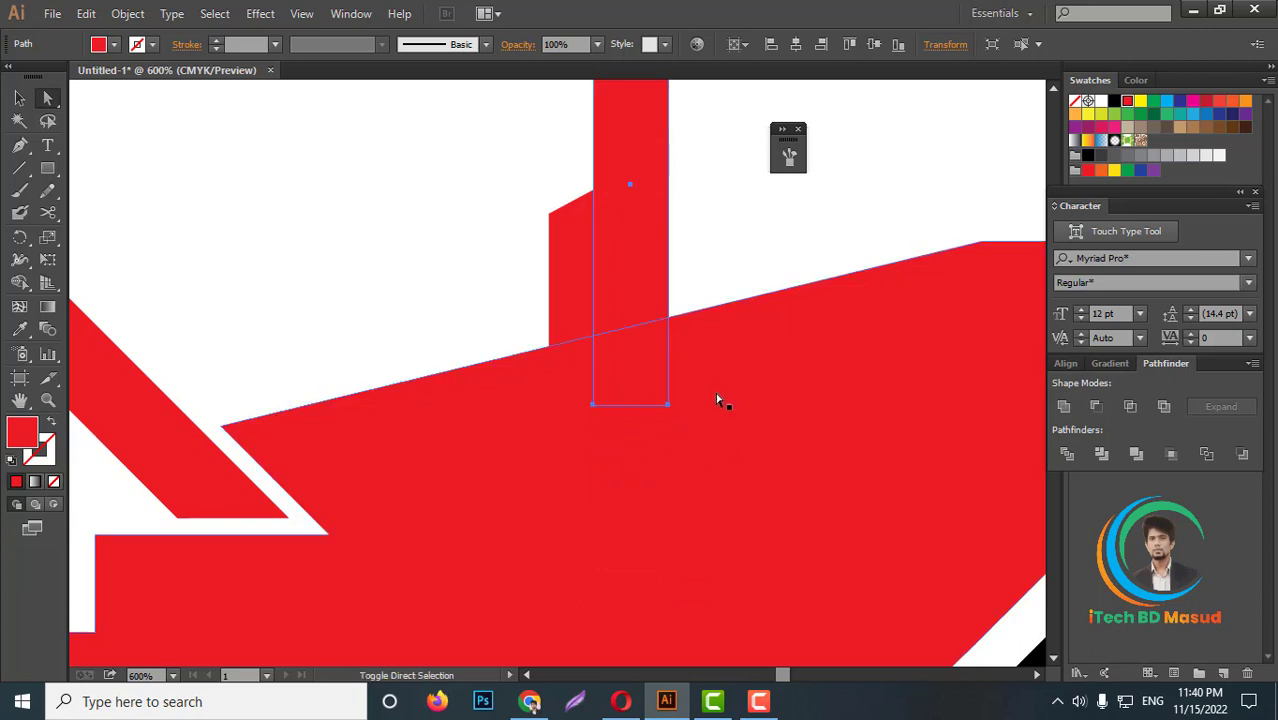
left_click_drag(630, 288, 623, 288)
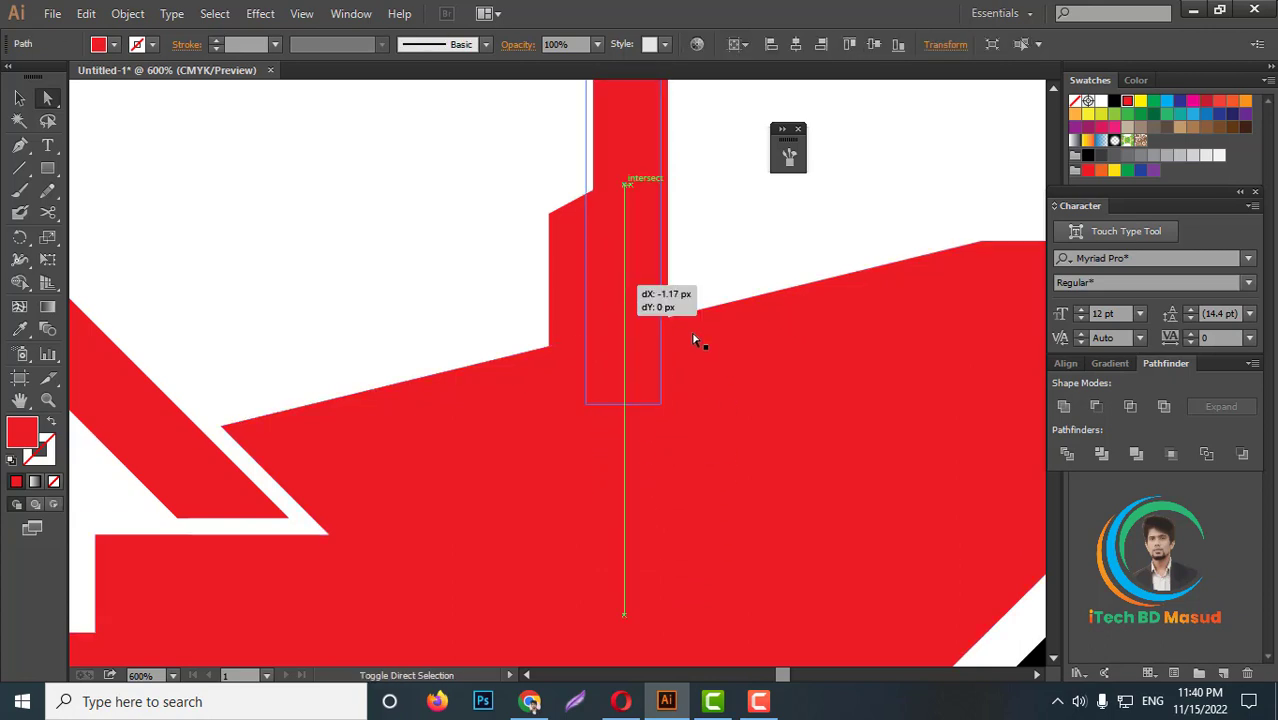
left_click(988, 405, "shift")
left_click(1096, 406)
left_click(634, 279)
Step: Draw a horizontal line along the bottom of the red roof panel
key("ctrl+minus")
key("ctrl+minus")
key("ctrl+minus")
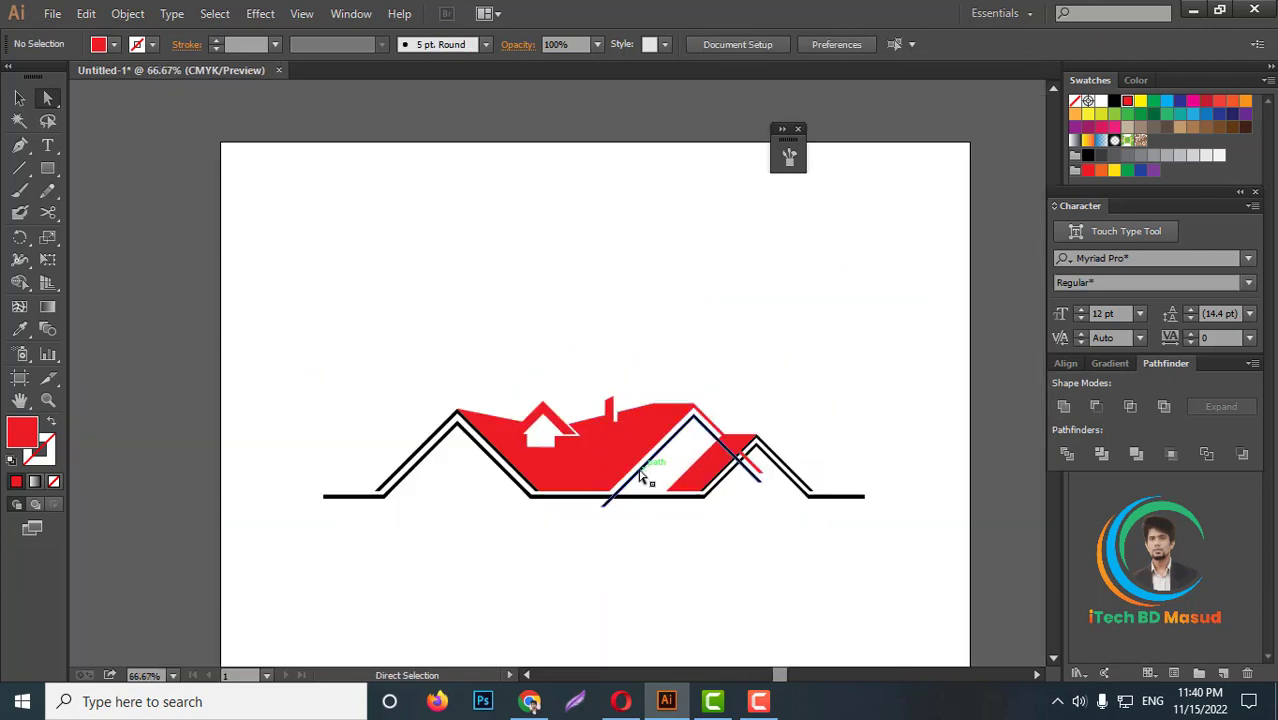
key("ctrl+plus")
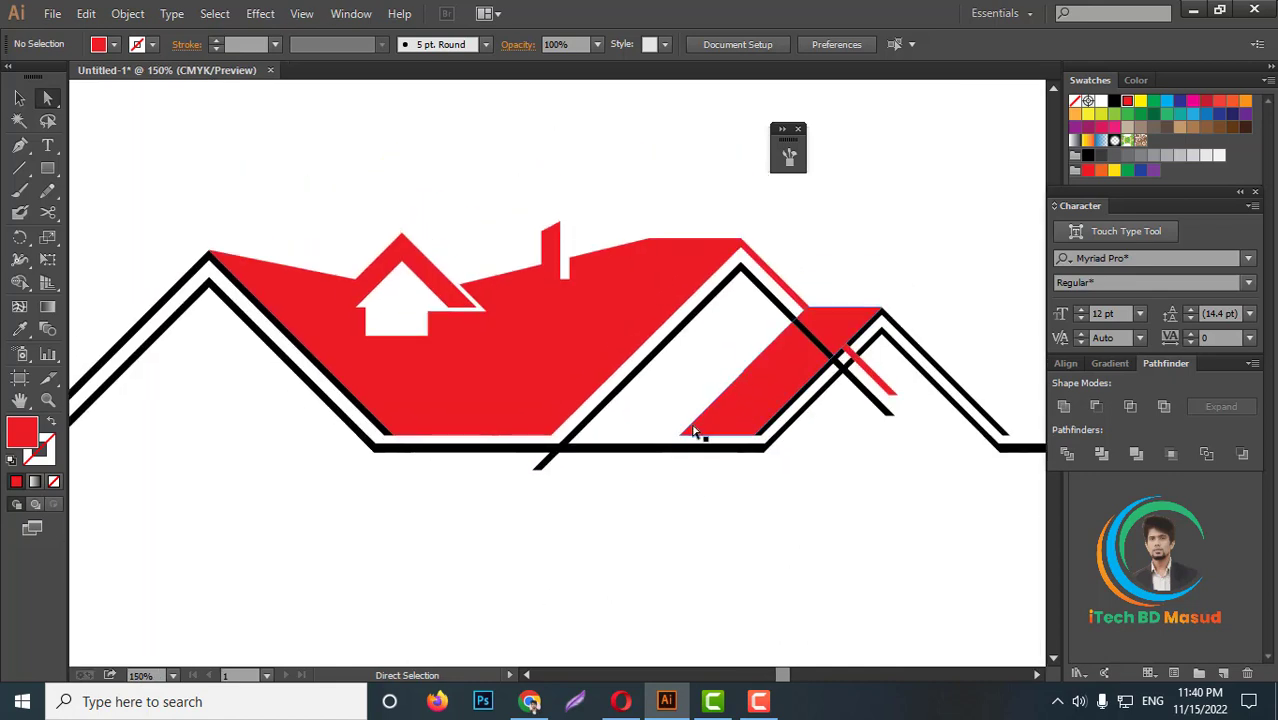
key("ctrl+plus")
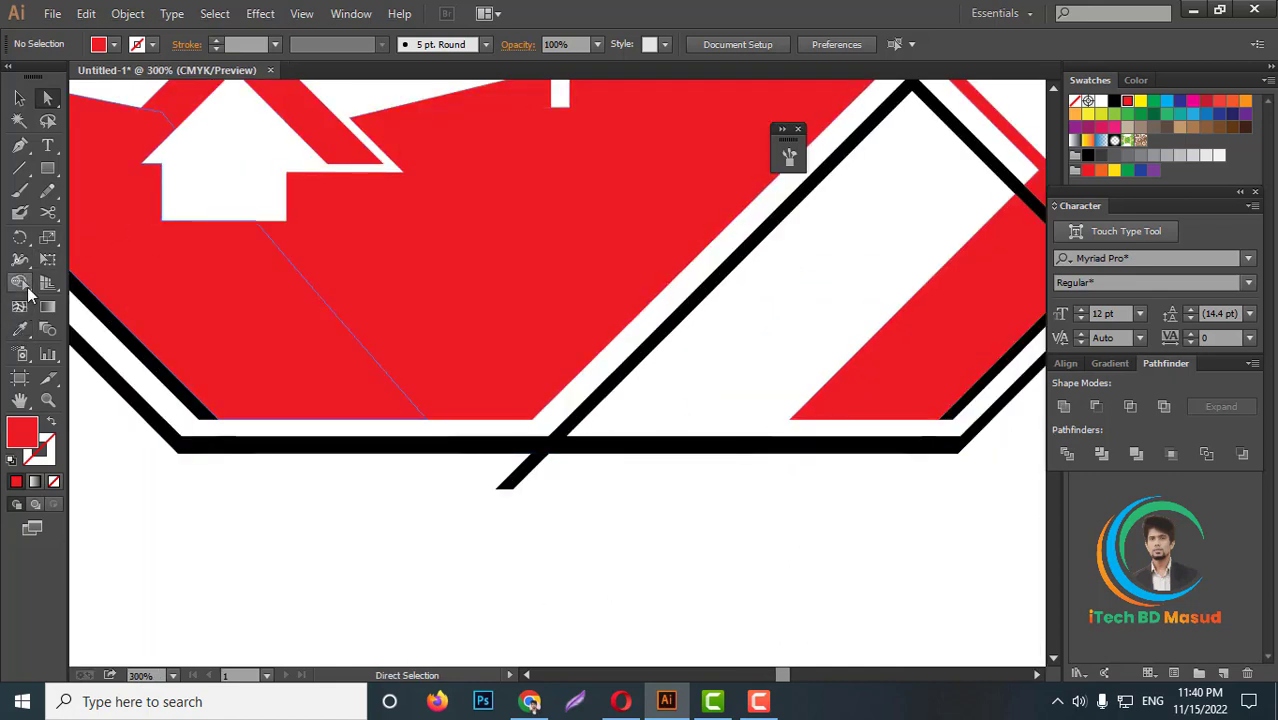
left_click(22, 170)
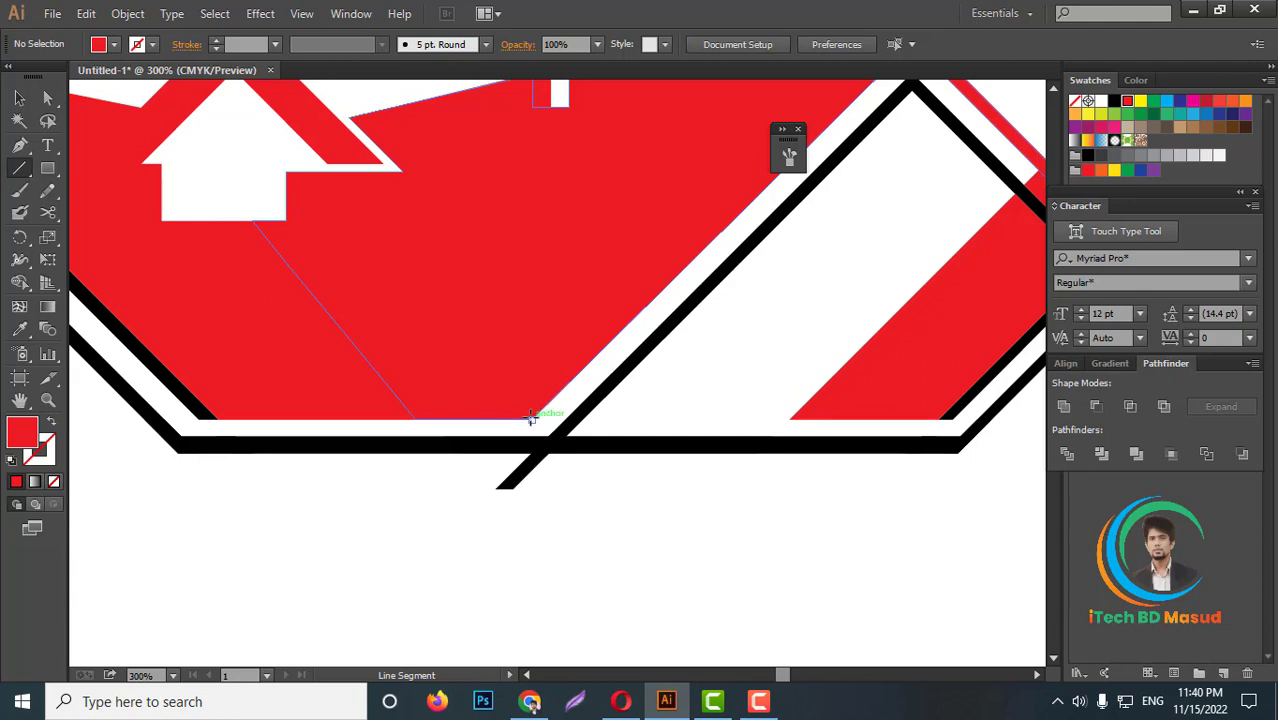
left_click_drag(531, 418, 764, 419)
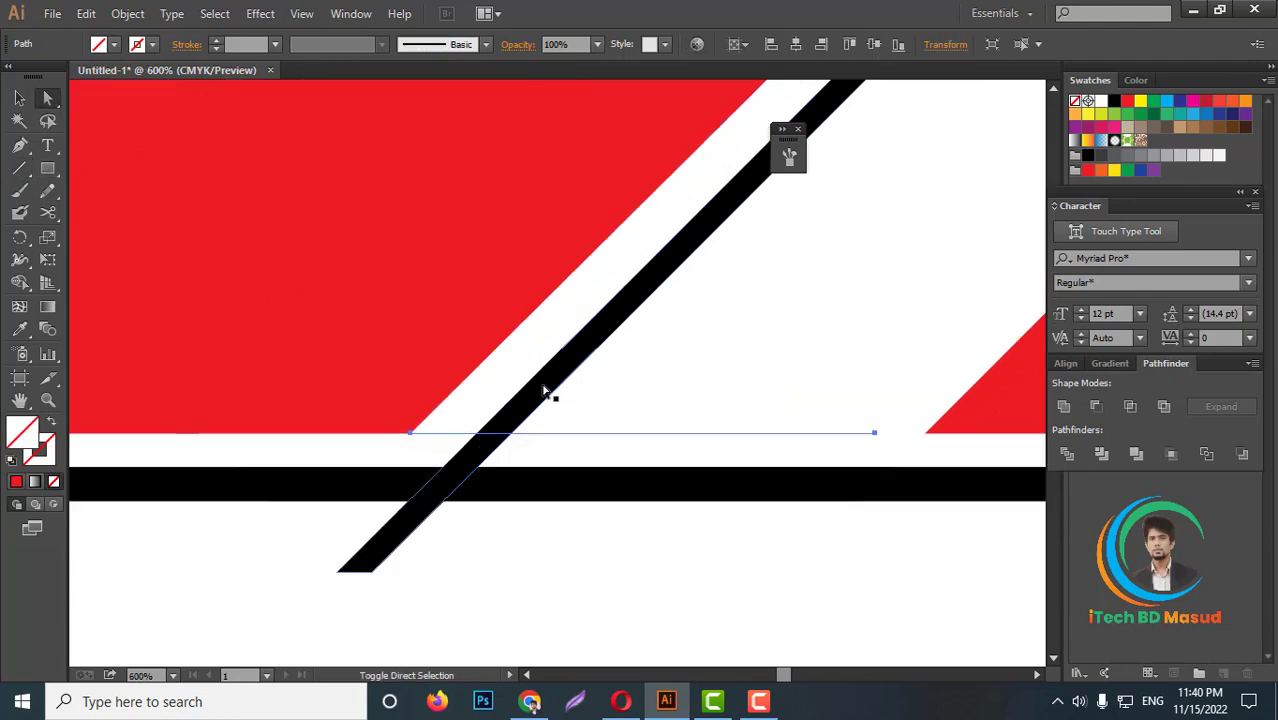
left_click(545, 395)
left_click(601, 576)
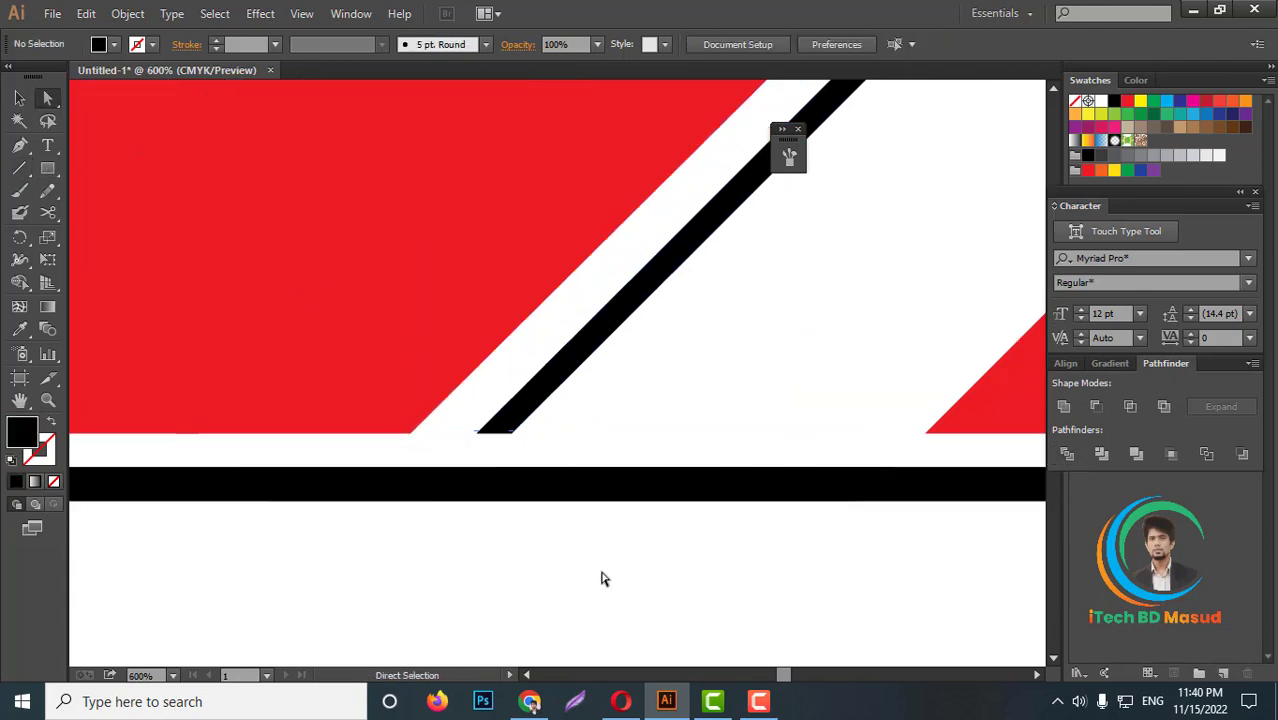
scroll(584, 547, "down", 4)
scroll(826, 365, "up", 4)
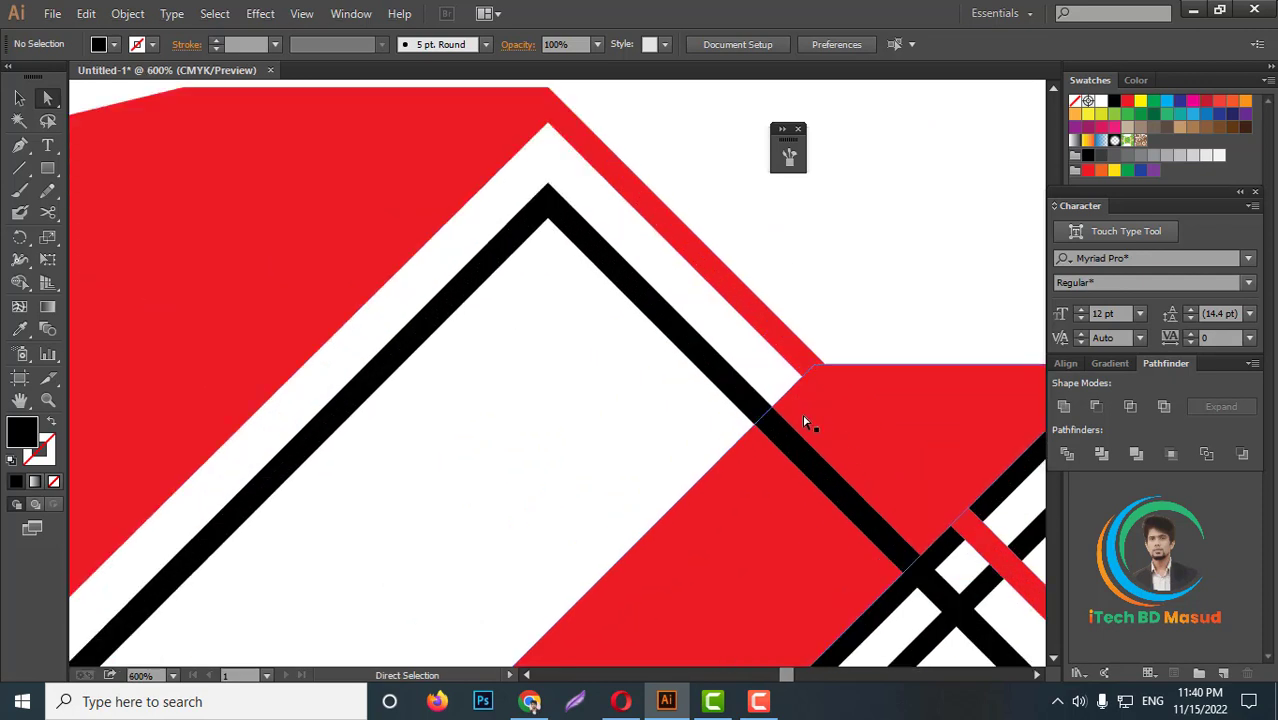
Step: Divide the black stripe at the red panel's edge and delete the overhanging piece
left_click_drag(805, 422, 790, 405)
left_click(804, 434, "shift")
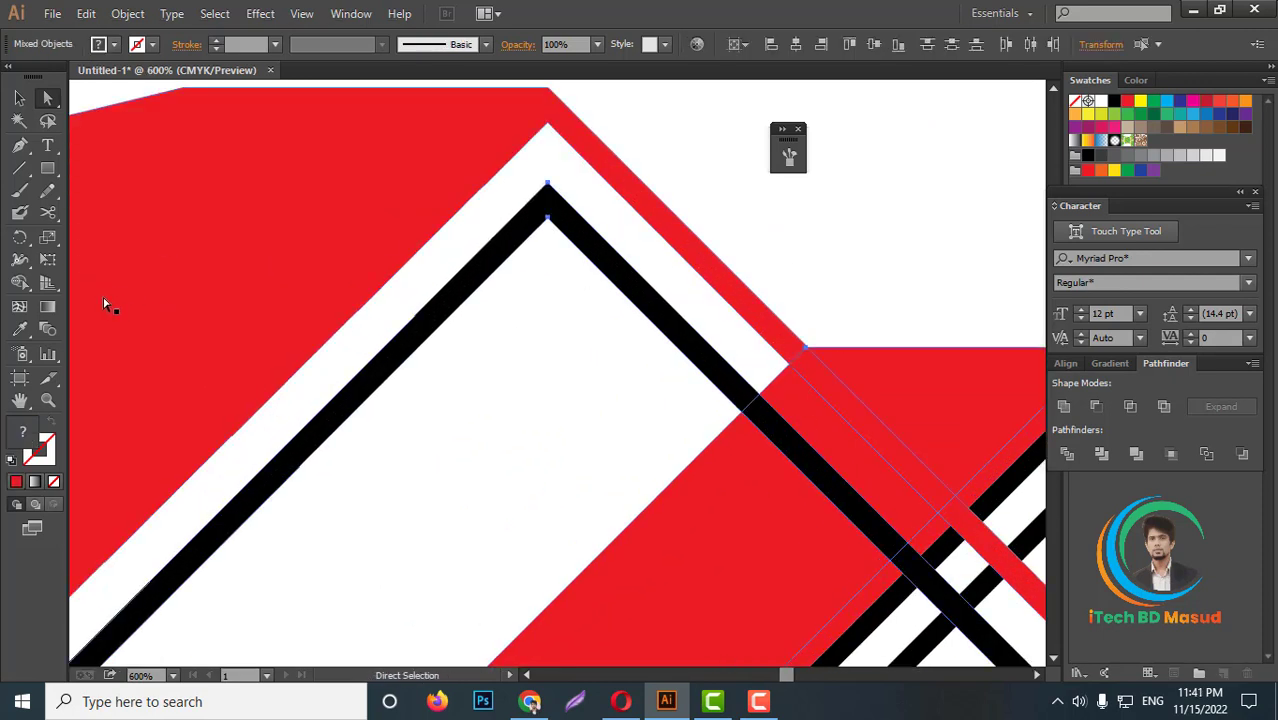
key("Down")
left_click(1068, 455)
left_click(716, 379)
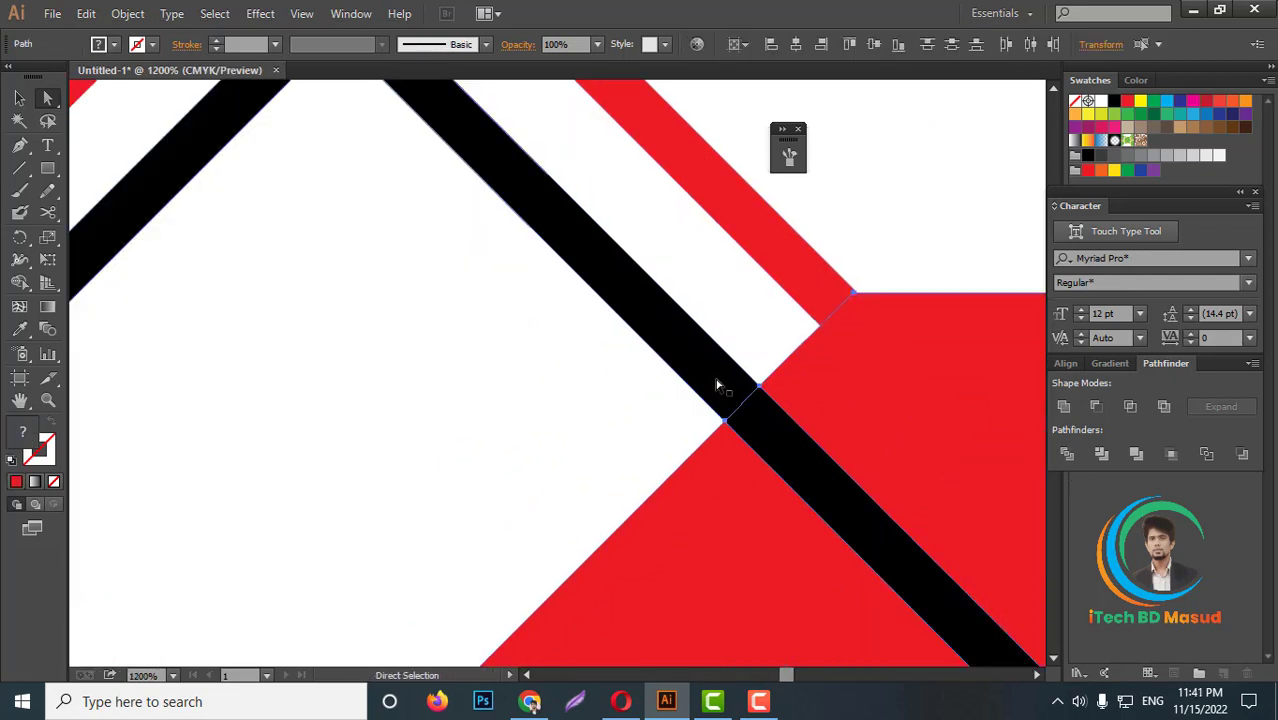
key("Delete")
Step: Select the red roof panel for shape building and fit the whole house in view
key("ctrl+minus")
scroll(597, 430, "down", 2)
scroll(685, 465, "up", 2)
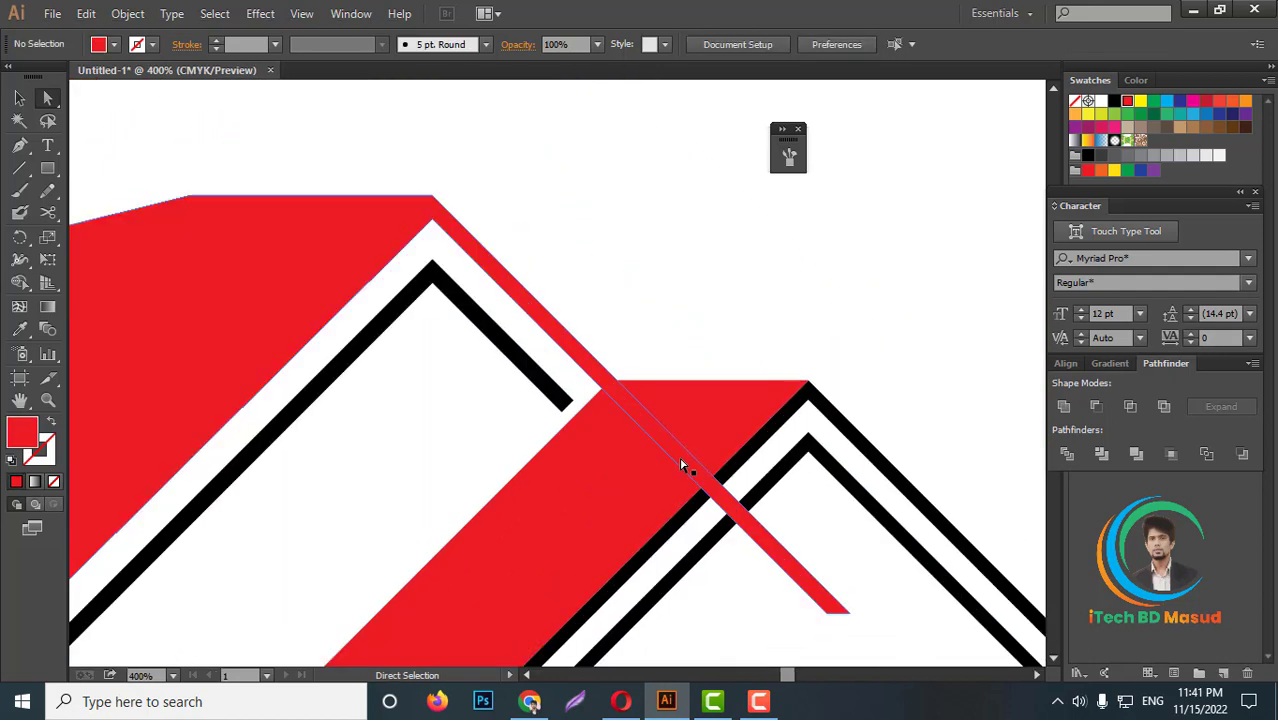
left_click(685, 457)
left_click(21, 283)
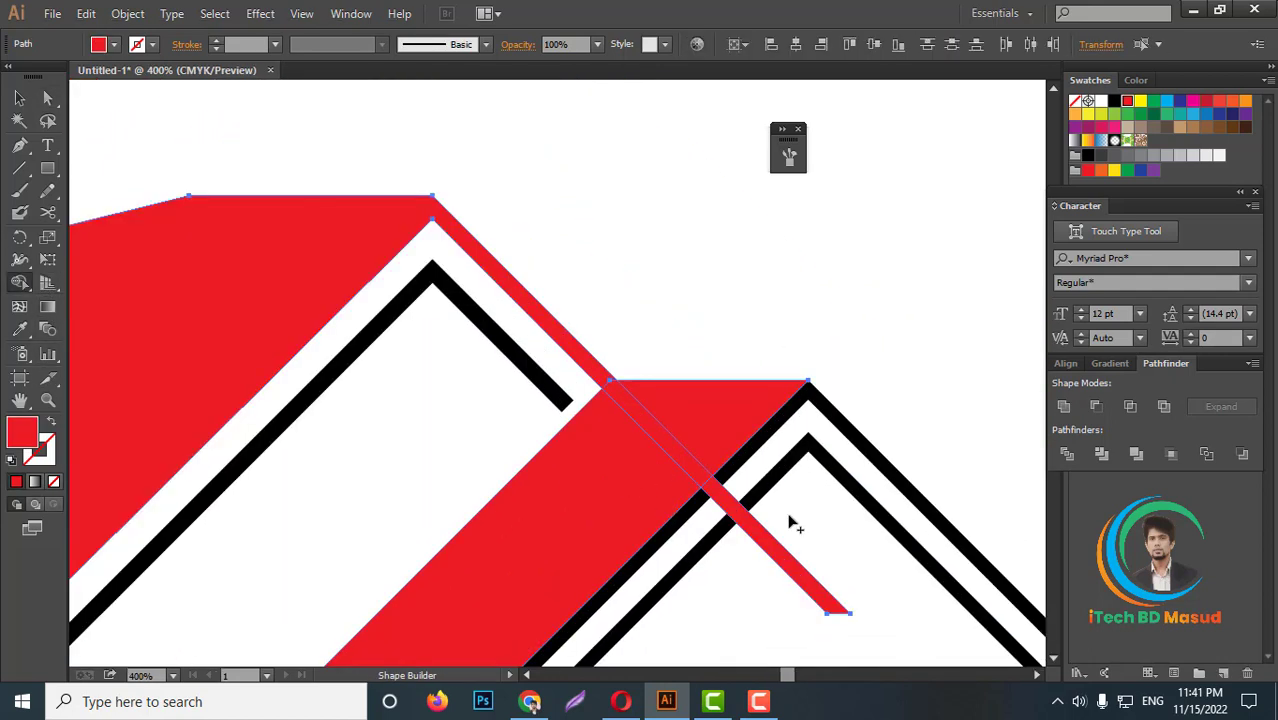
key("ctrl+1")
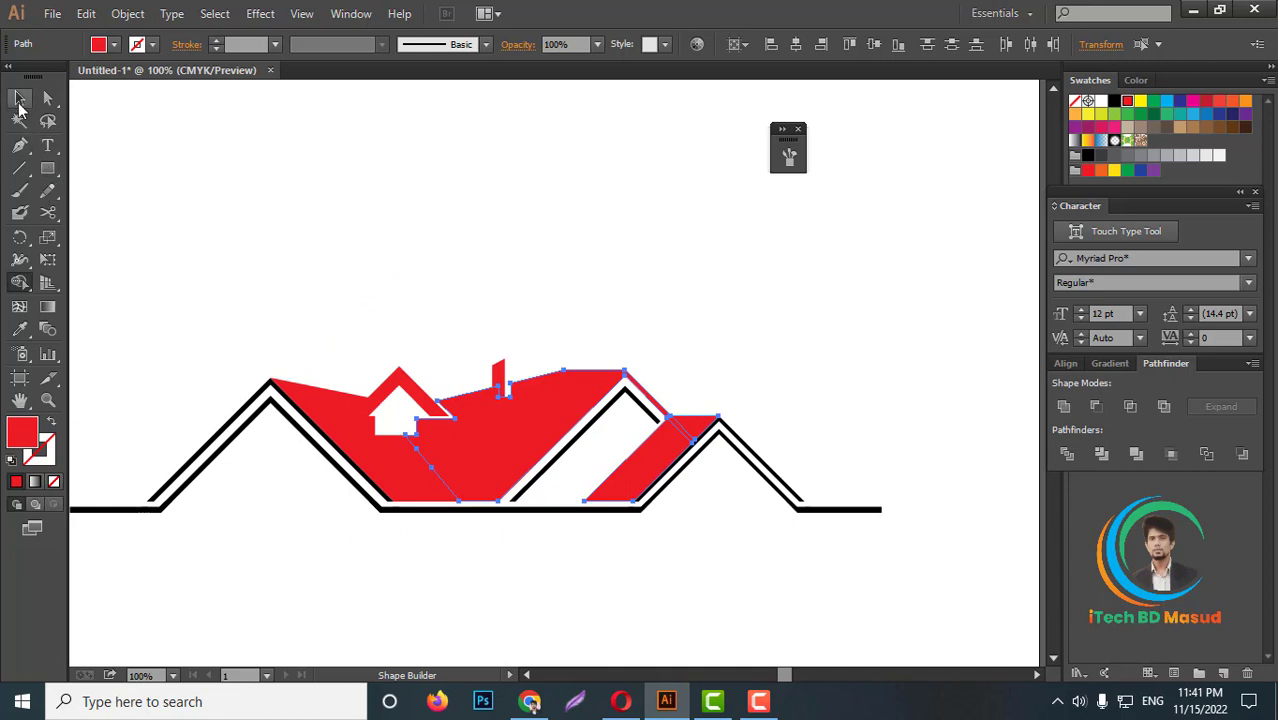
Step: Select the anchor points around the small house with Direct Selection, then deselect
left_click(20, 100)
left_click(801, 331)
scroll(724, 380, "down", 3)
scroll(724, 400, "up", 4)
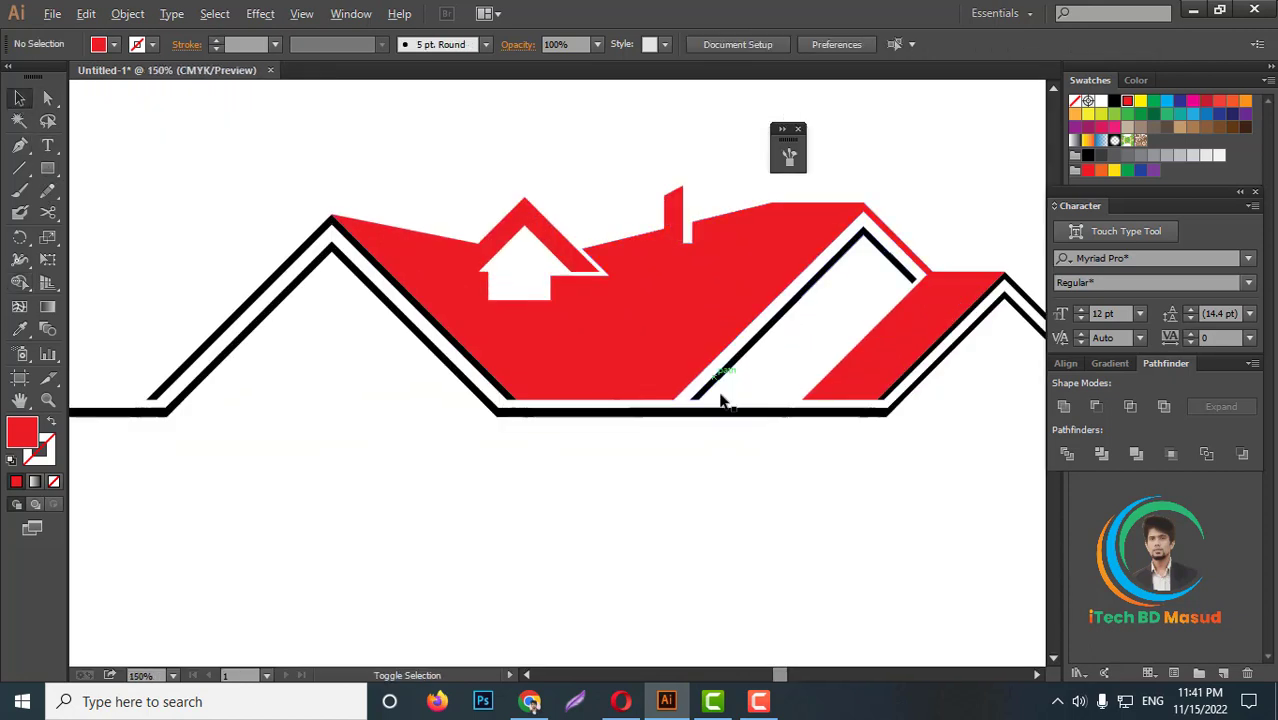
scroll(773, 552, "up", 1)
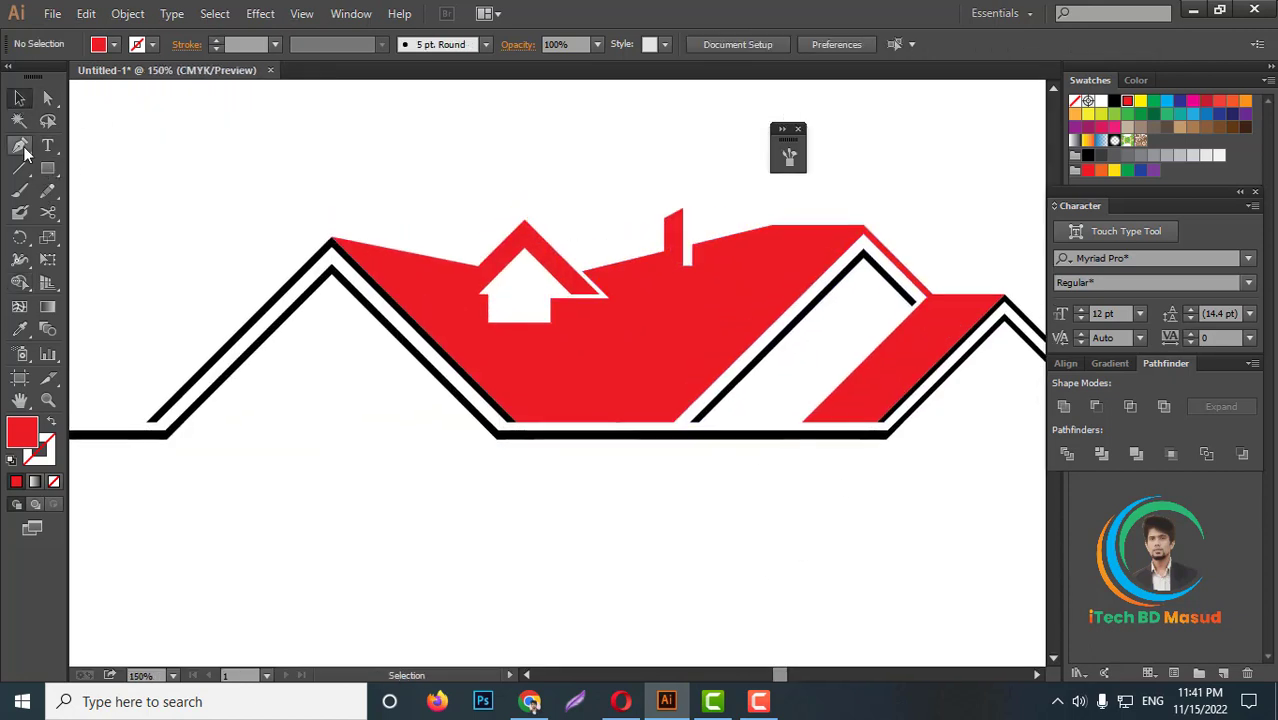
scroll(588, 368, "up", 2)
left_click(45, 98)
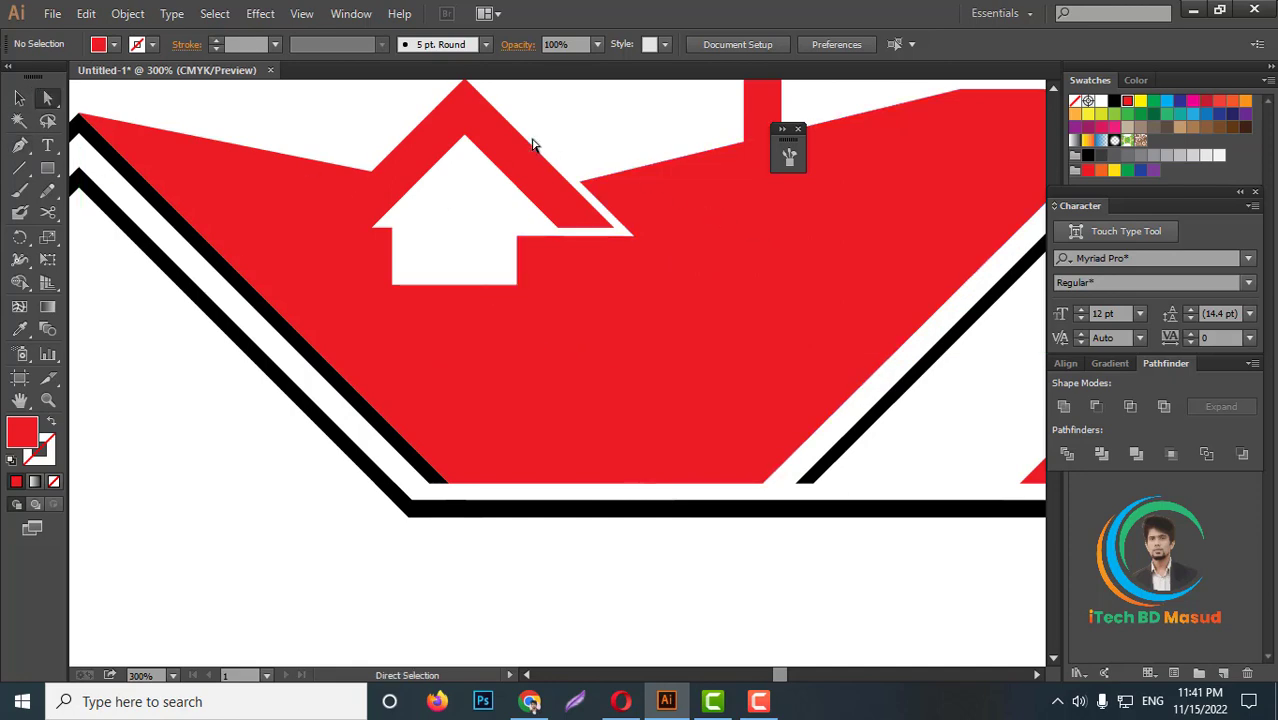
left_click_drag(381, 116, 866, 352)
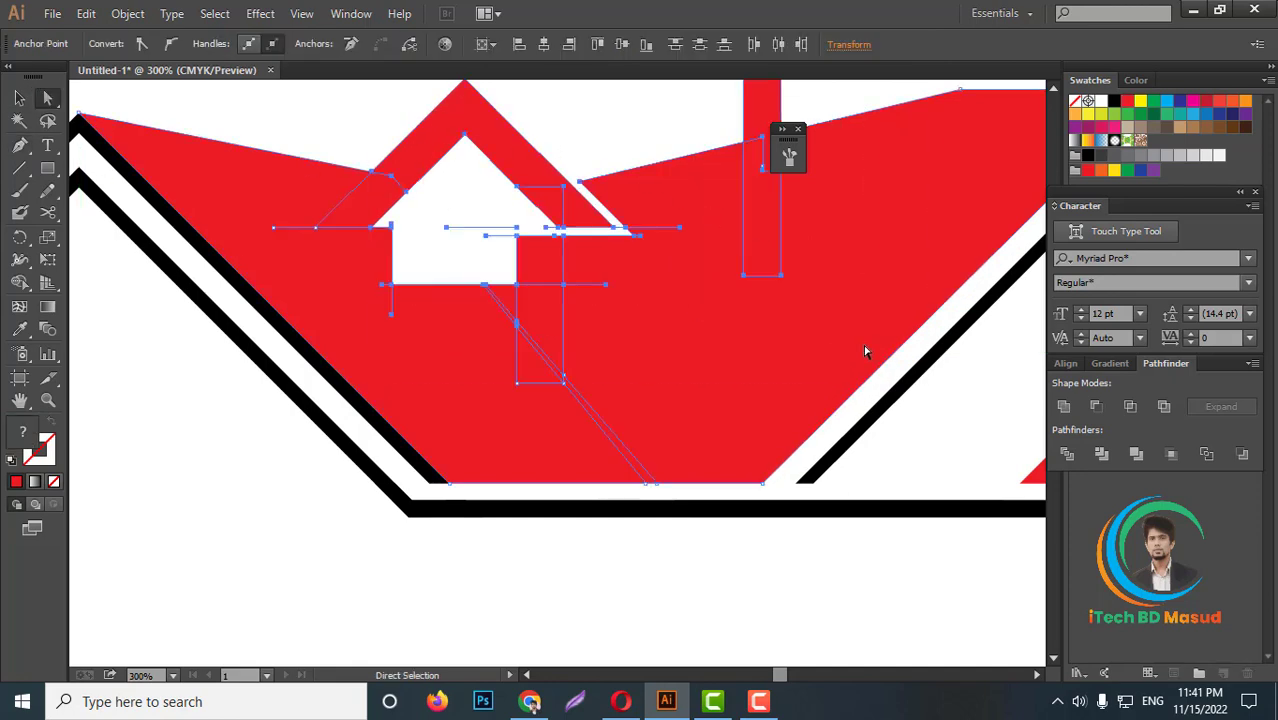
left_click(716, 600)
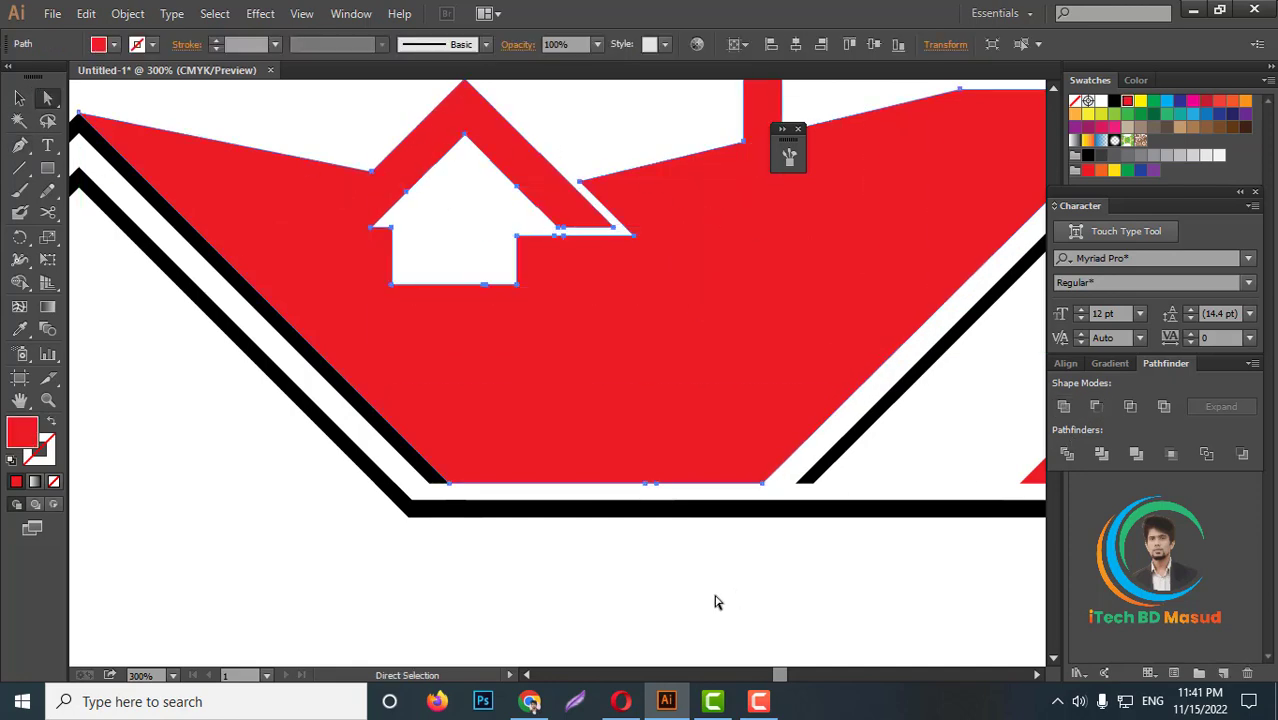
Step: Draw a closed diagonal path from the small house's lower corner to the red panel's base
left_click(24, 146)
left_click(517, 286)
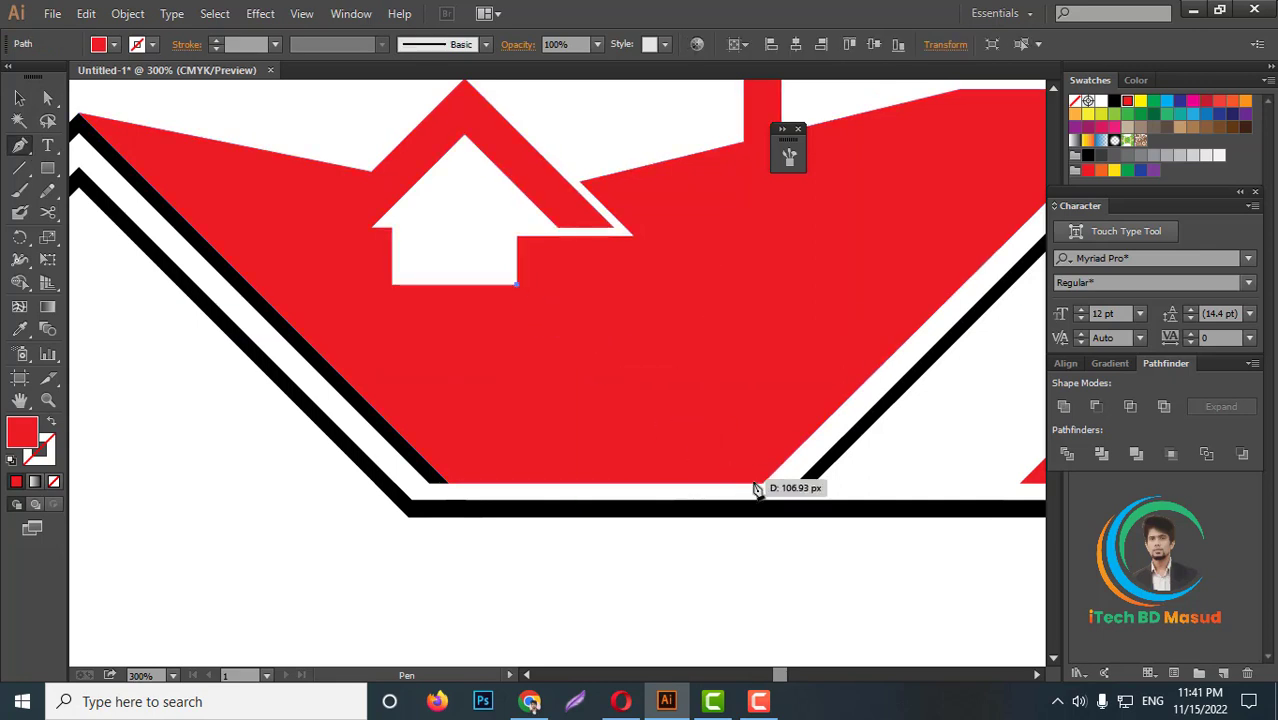
left_click(762, 483)
left_click(517, 270)
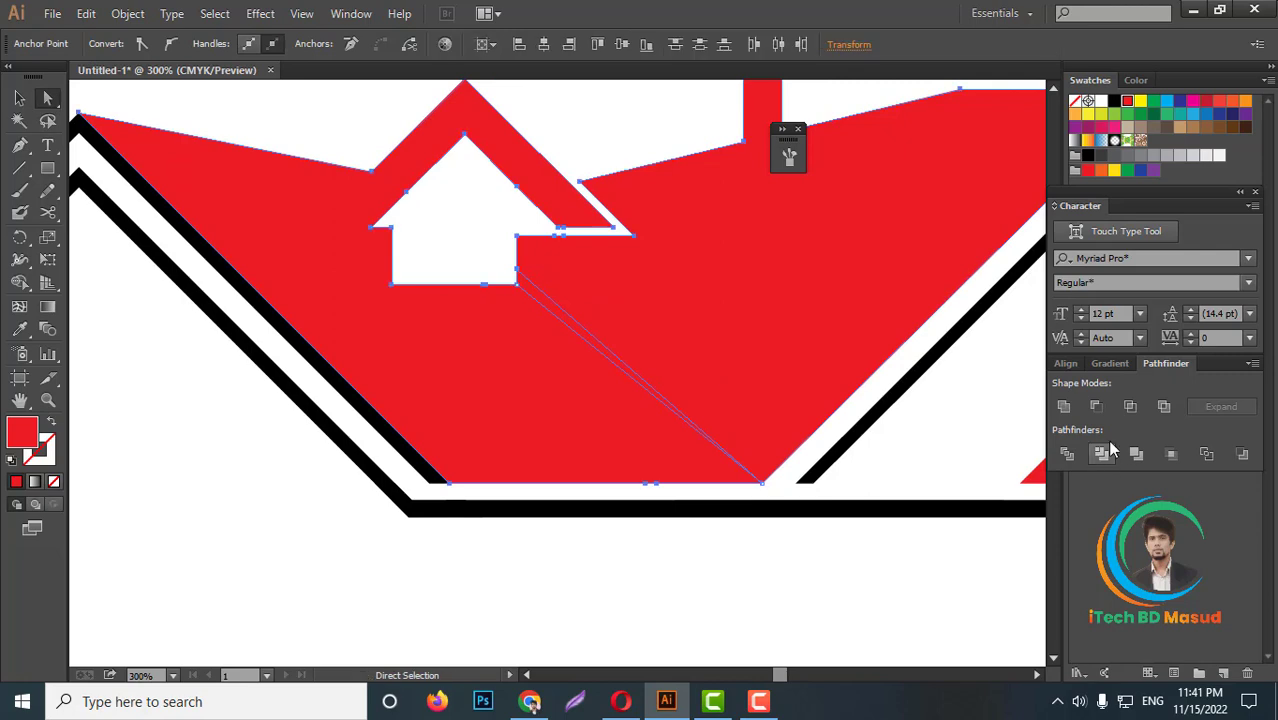
left_click(884, 579)
key("ctrl+minus")
key("ctrl+minus")
key("ctrl+minus")
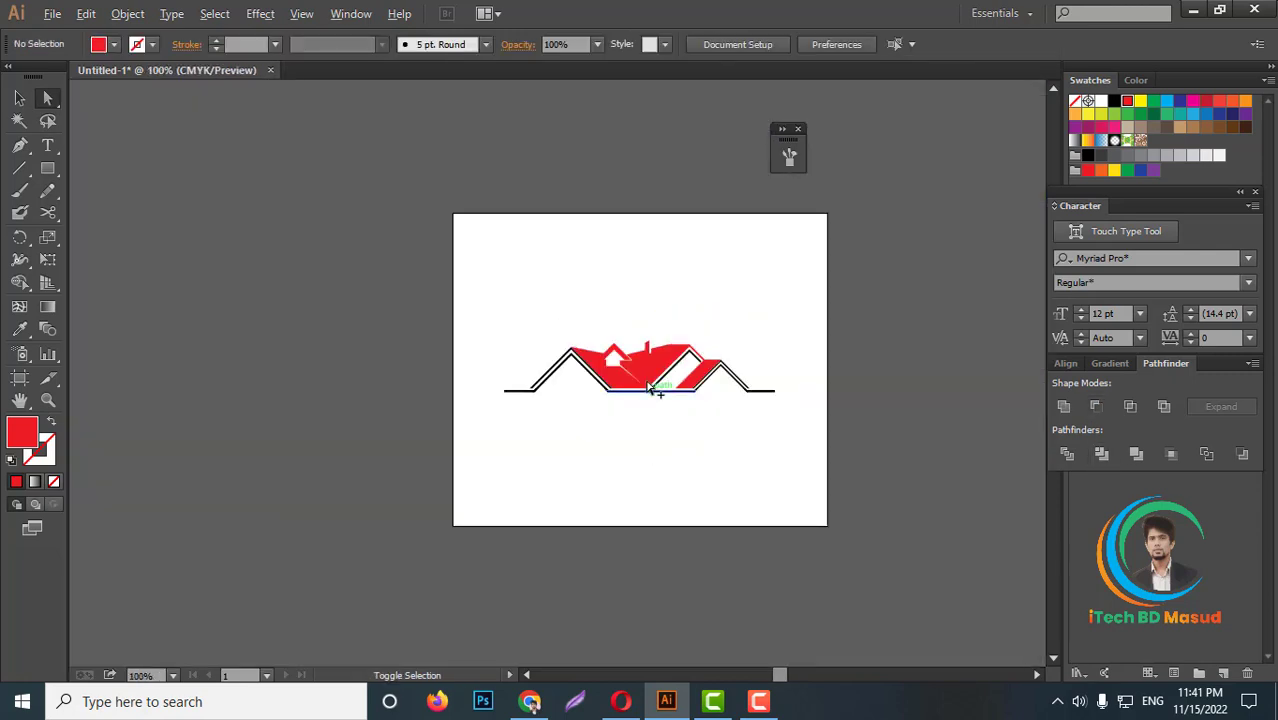
Step: Marquee-select every roof and panel piece of the house logo and group them
scroll(652, 396, "up", 9, "alt")
scroll(670, 606, "down", 4, "alt")
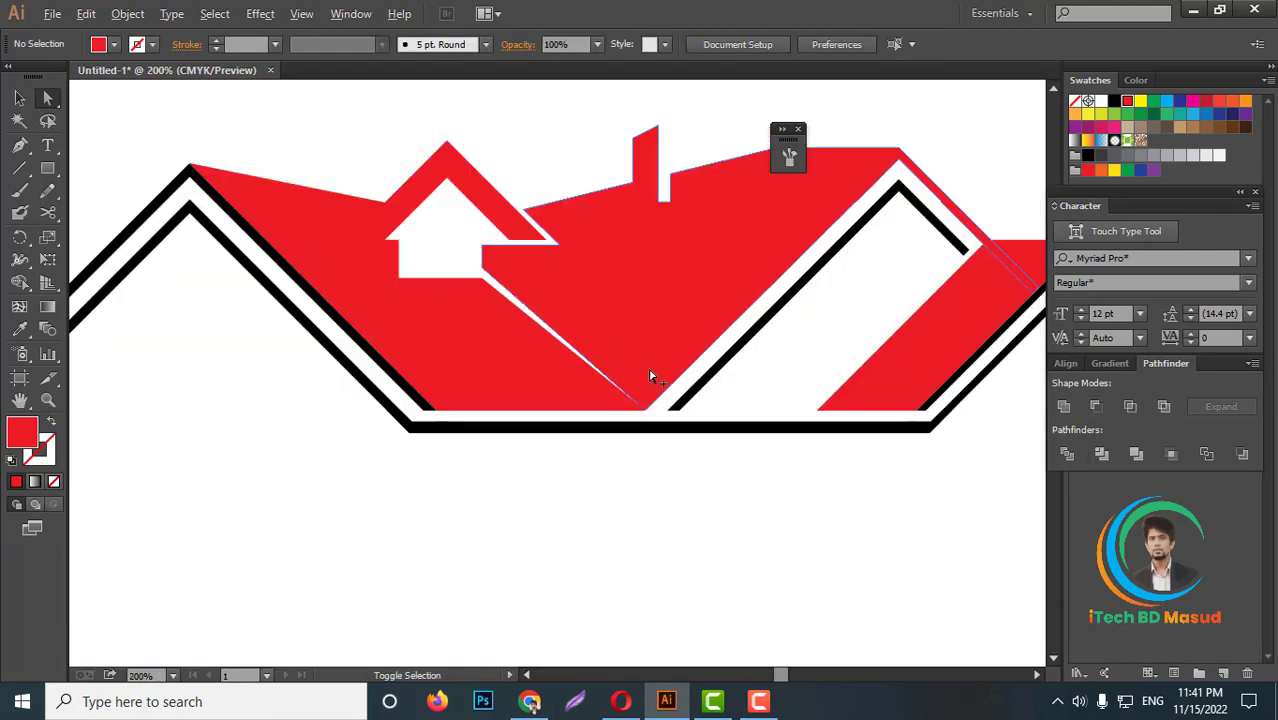
scroll(653, 374, "down", 3, "alt")
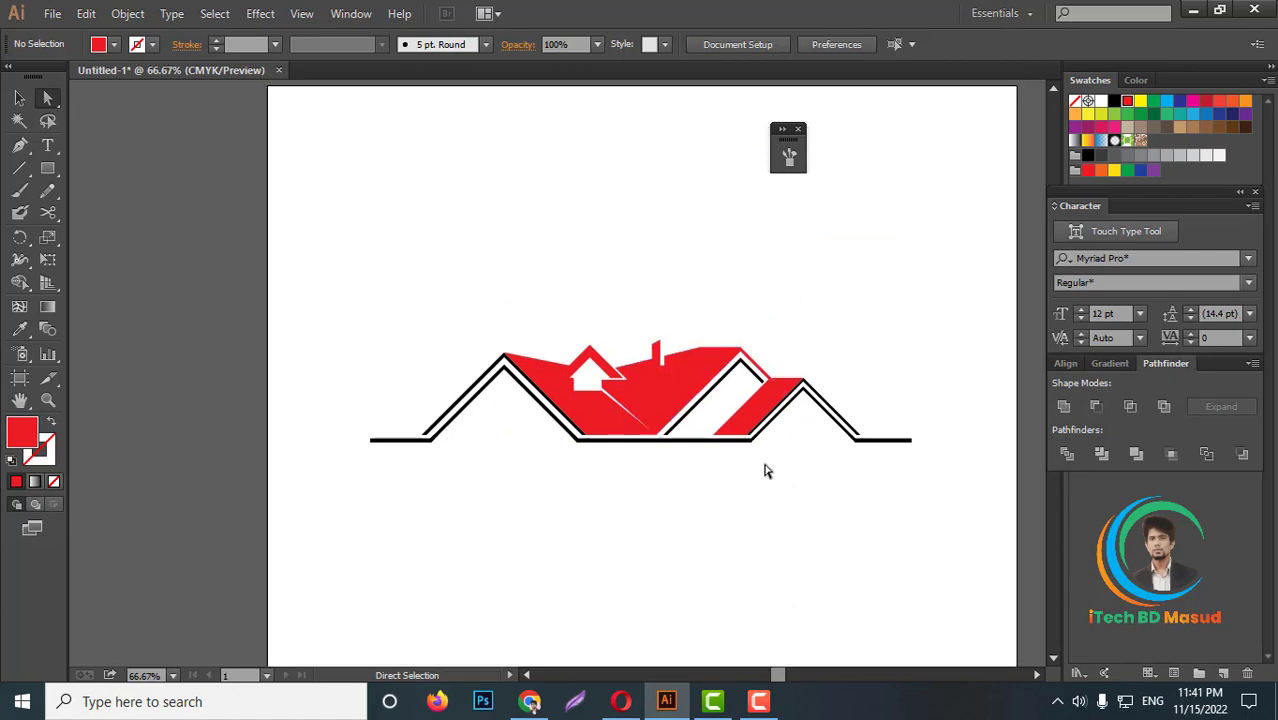
scroll(764, 470, "down", 2, "alt")
scroll(764, 490, "up", 2, "alt")
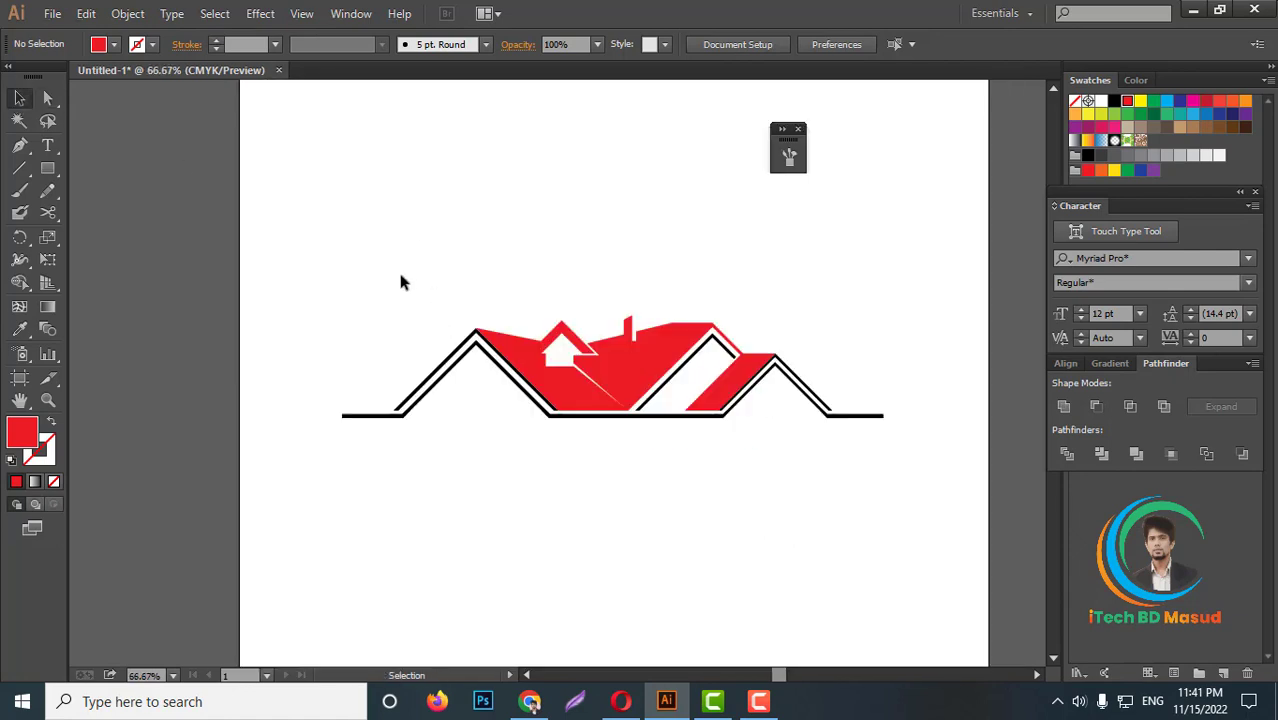
left_click_drag(379, 260, 868, 475)
right_click(771, 340)
left_click(792, 426)
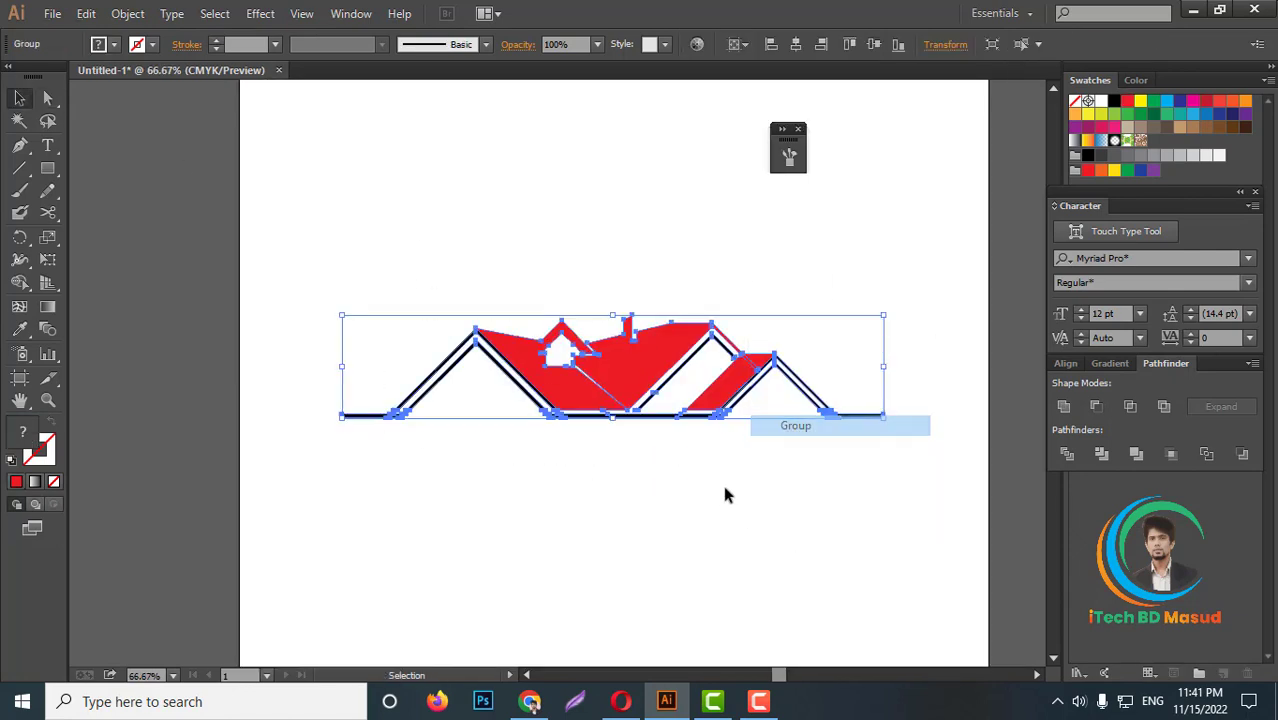
left_click(725, 494)
scroll(702, 345, "up", 3, "alt")
scroll(680, 305, "down", 3, "alt")
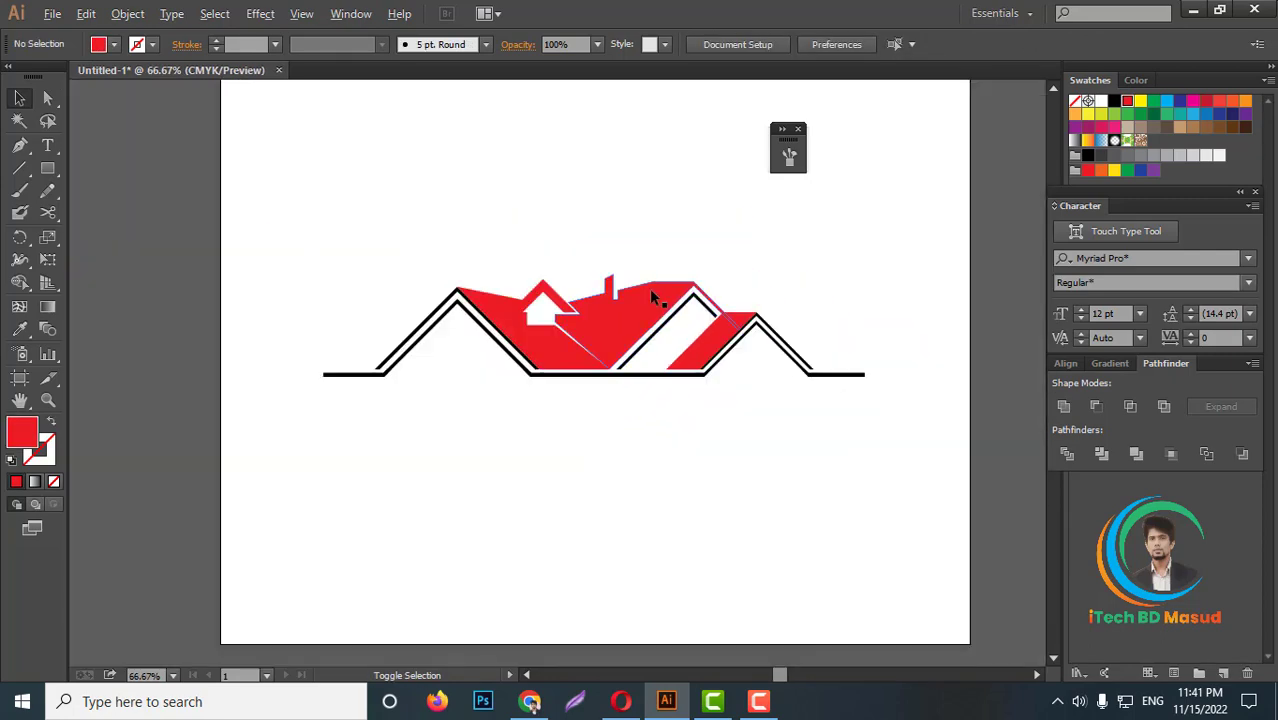
scroll(649, 288, "up", 3, "alt")
scroll(649, 288, "down", 3, "alt")
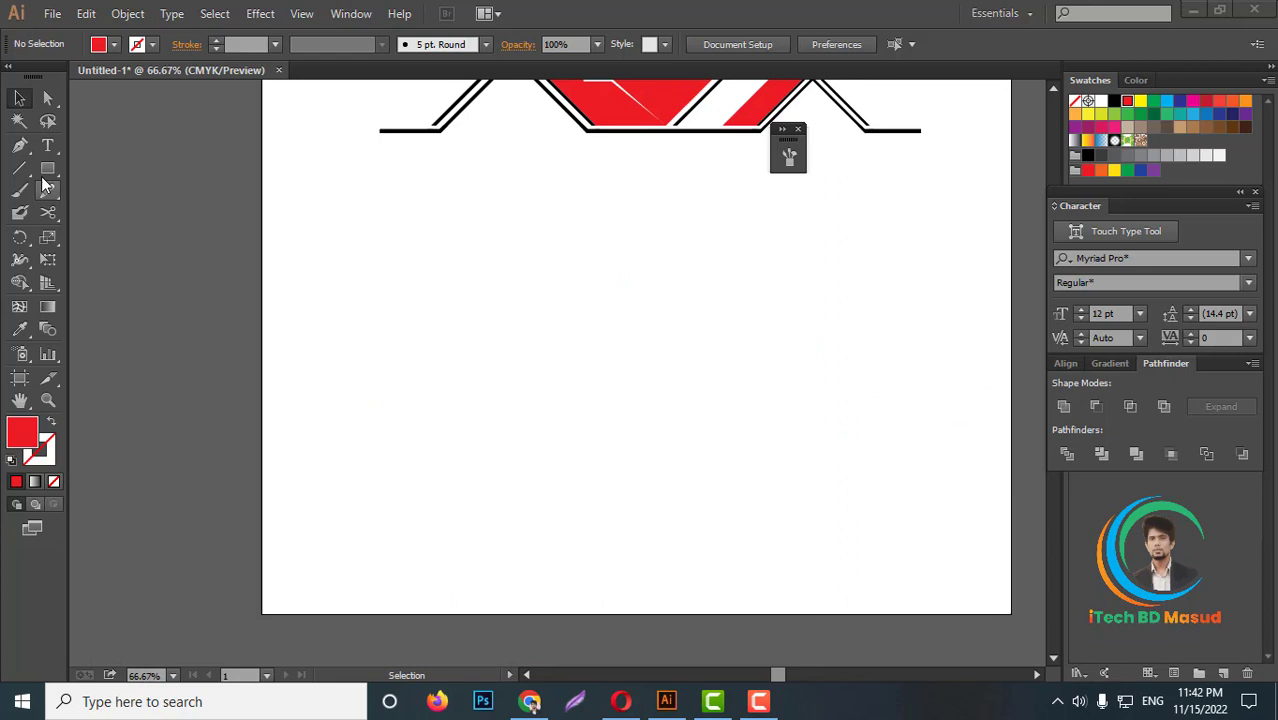
Step: Draw a vertical red line below the house logo
left_click(19, 168)
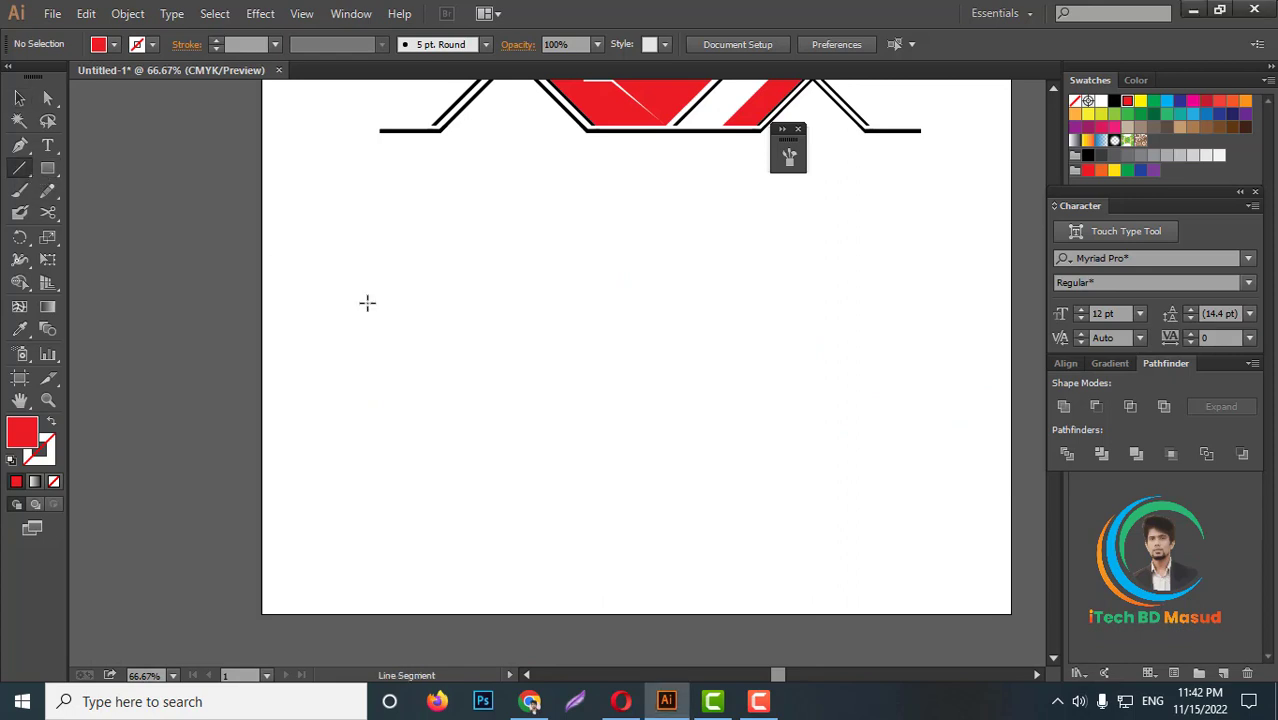
left_click_drag(447, 372, 447, 516)
scroll(258, 46, "up", 4)
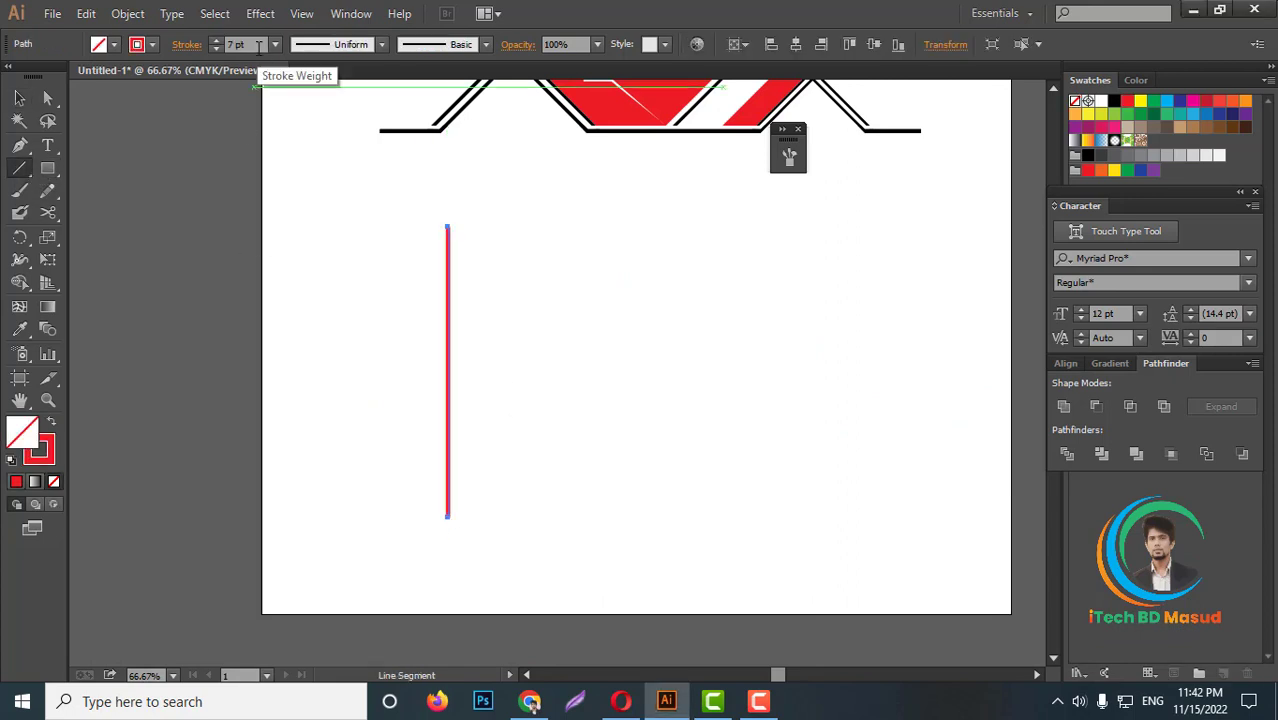
scroll(258, 46, "up", 6)
scroll(258, 46, "up", 6)
scroll(258, 46, "up", 4)
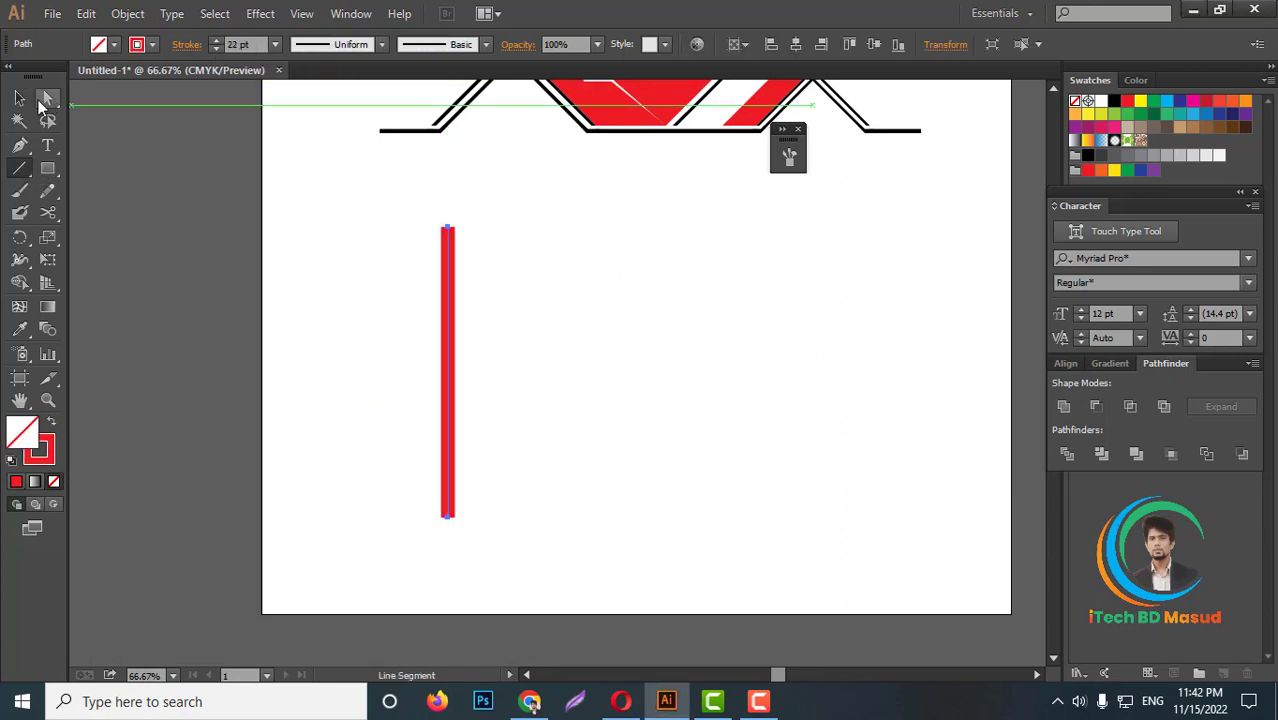
Step: Duplicate the red bar to its right, then repeat for a third bar
left_click(19, 97)
left_click(248, 271)
left_click_drag(448, 402, 470, 401)
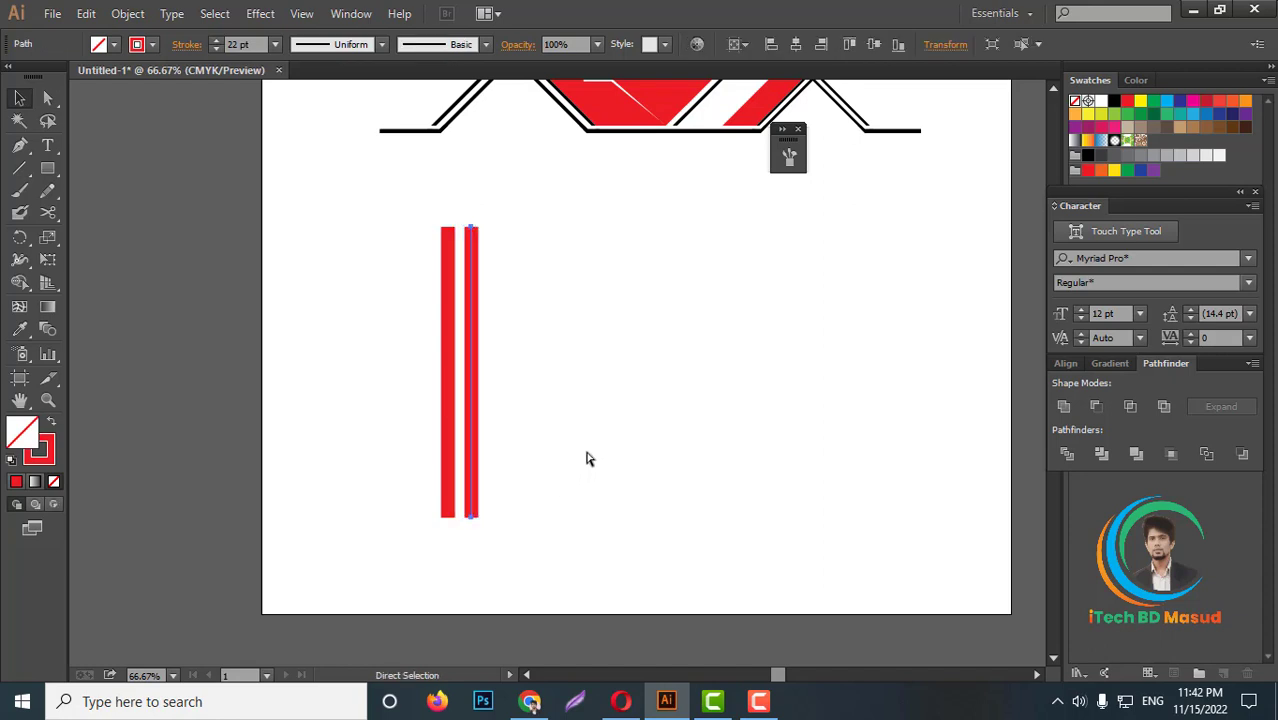
key("ctrl+d")
left_click(601, 433)
Step: Select all three bars and expand their strokes into filled shapes
scroll(609, 420, "up", 1)
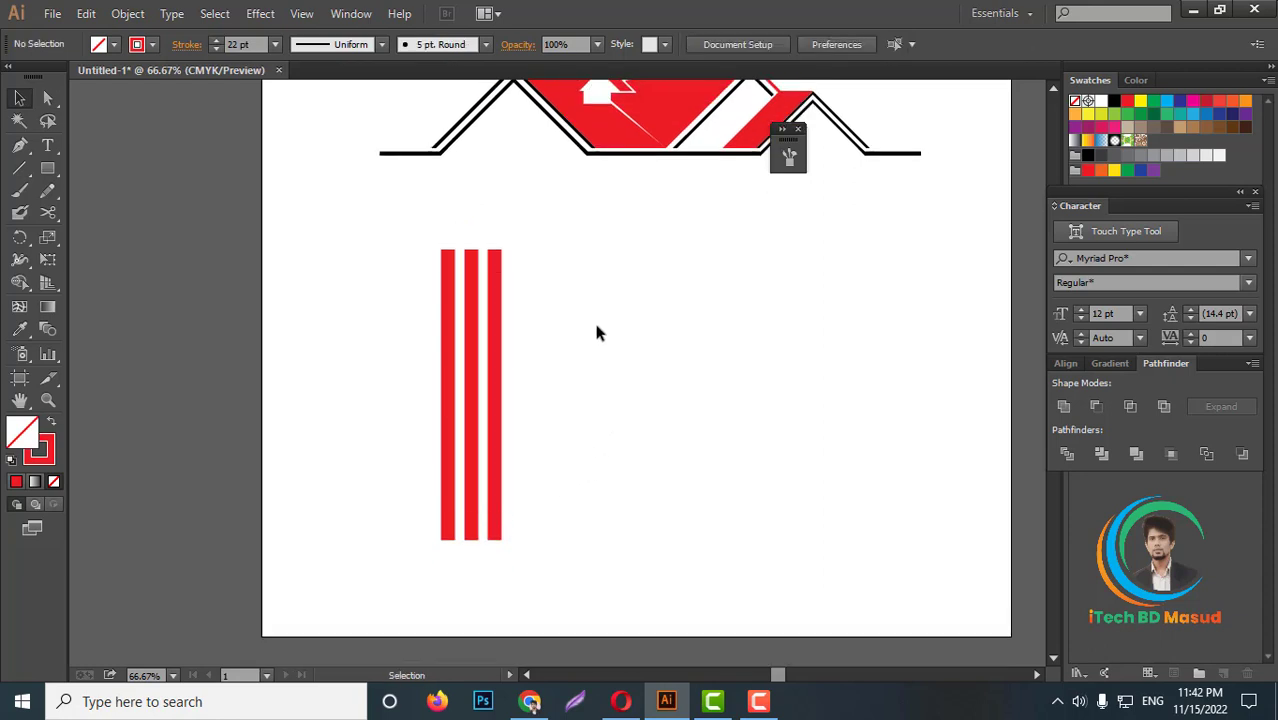
left_click_drag(596, 333, 425, 350)
scroll(249, 44, "down", 2)
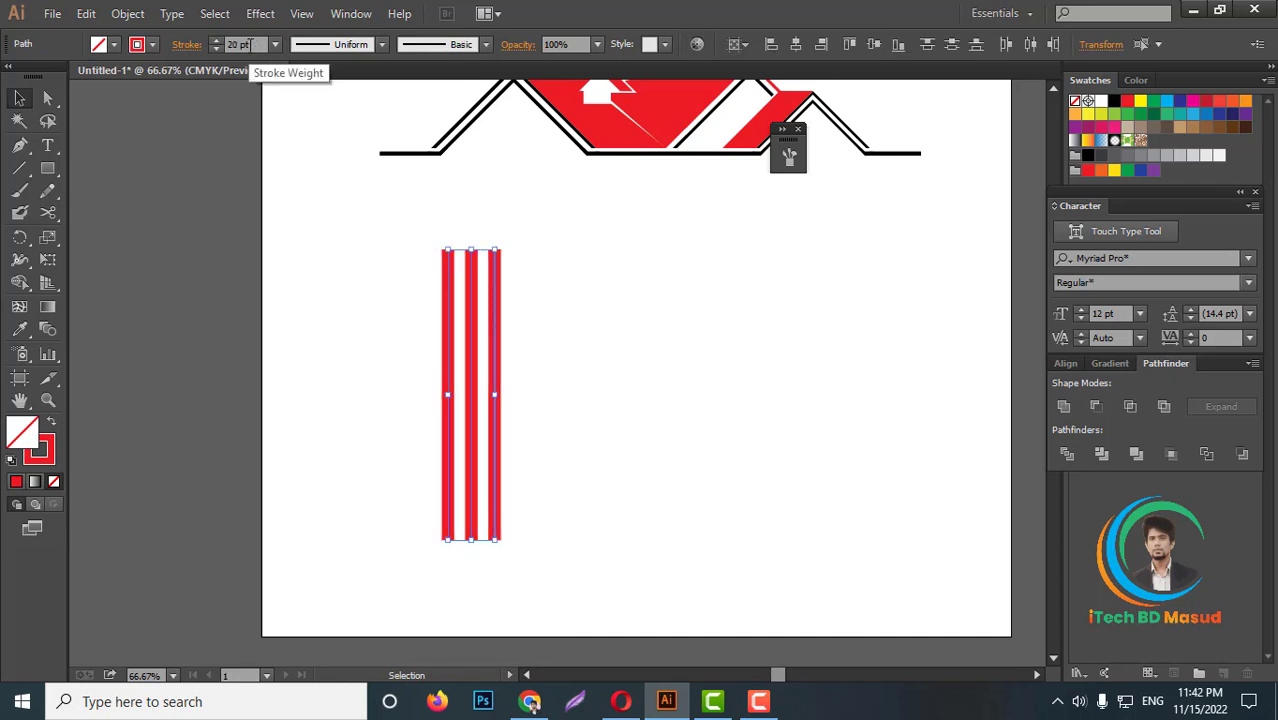
left_click(127, 14)
left_click(165, 216)
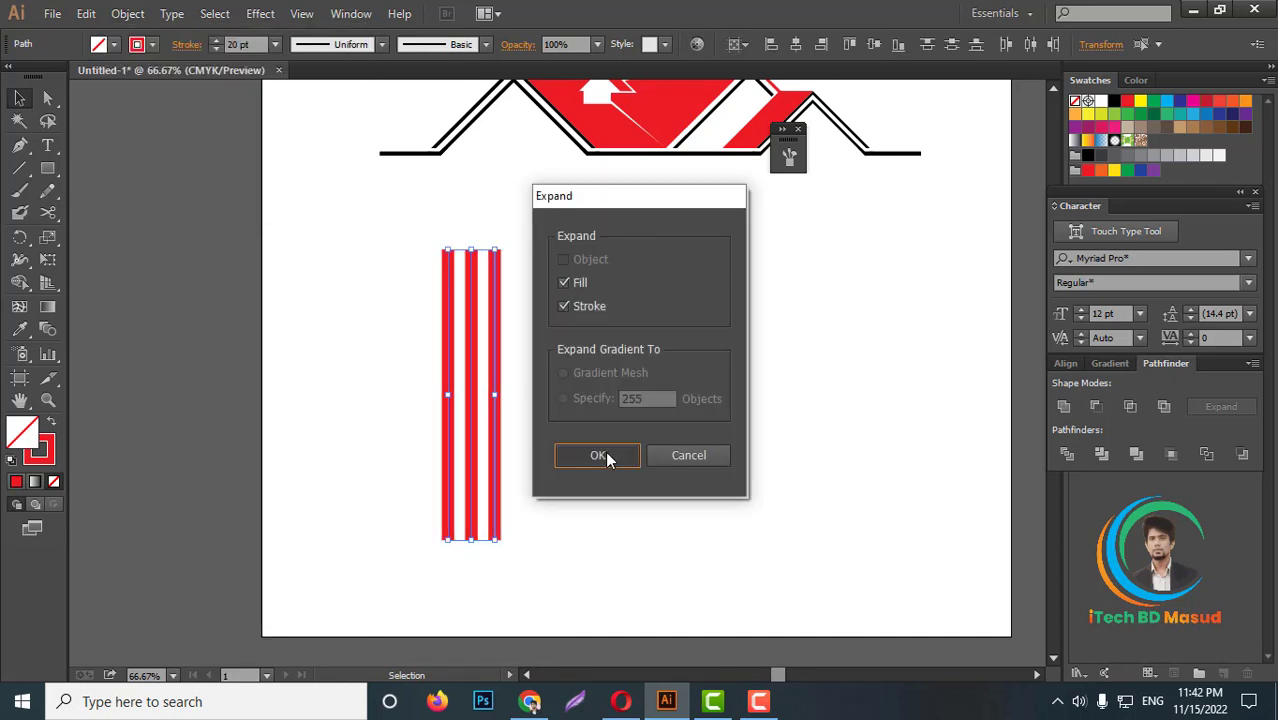
left_click(605, 452)
left_click(644, 378)
Step: Cut the bar tops along a diagonal line with Pathfinder Divide and delete the top pieces
scroll(477, 278, "up", 2)
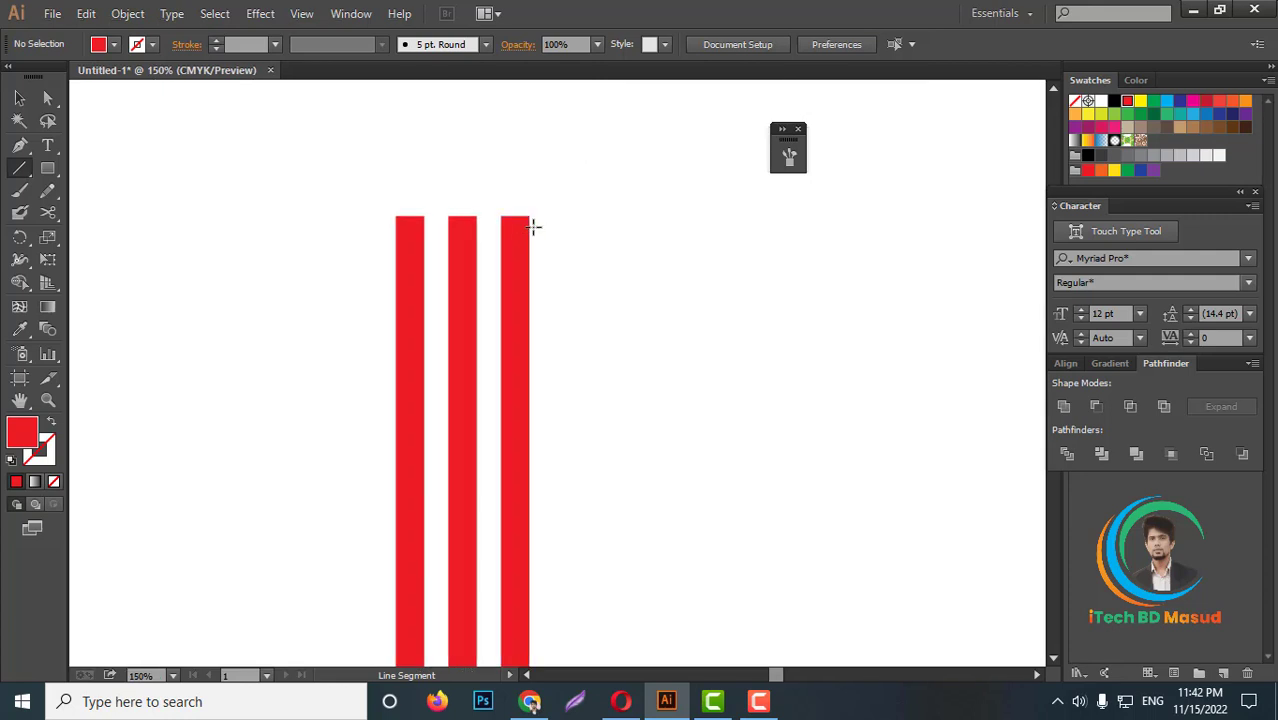
left_click_drag(529, 216, 304, 366)
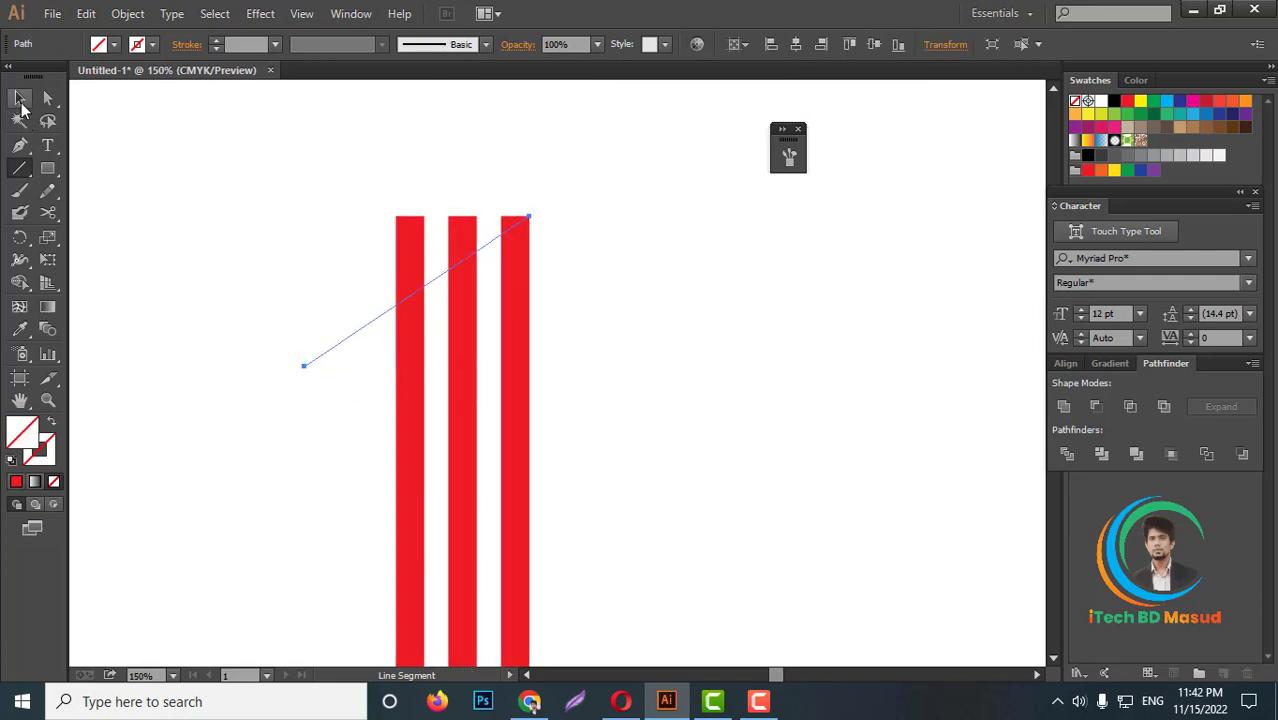
left_click(20, 97)
left_click_drag(300, 208, 559, 314)
left_click(1067, 454)
right_click(430, 265)
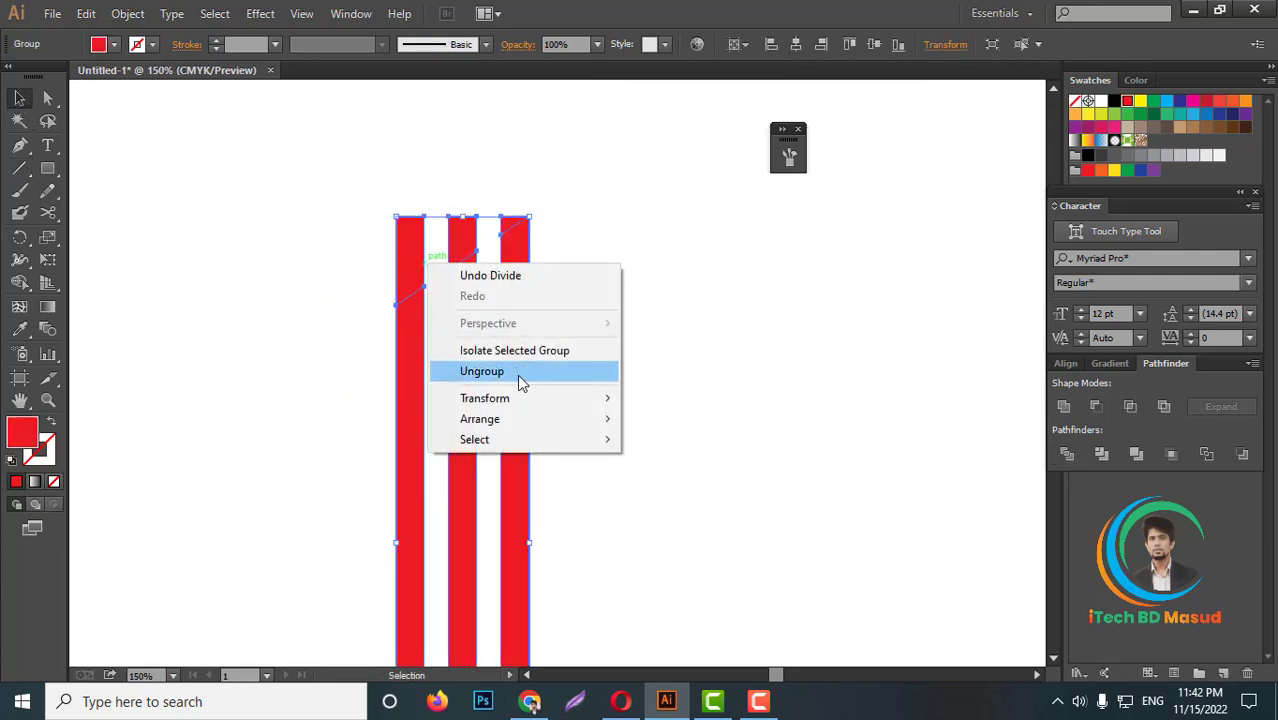
left_click(518, 373)
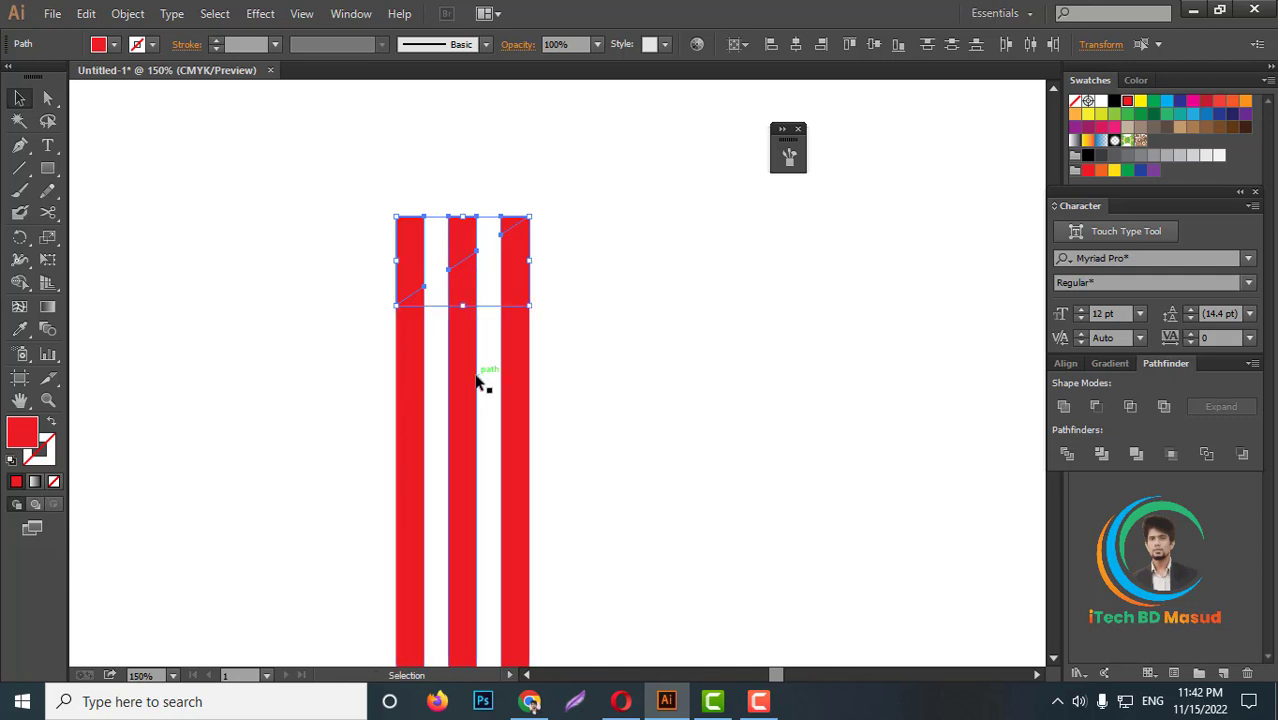
key("Delete")
Step: Divide the bars along a second diagonal line, ungroup, and delete the pieces above it
scroll(513, 328, "down", 1)
scroll(552, 349, "down", 2)
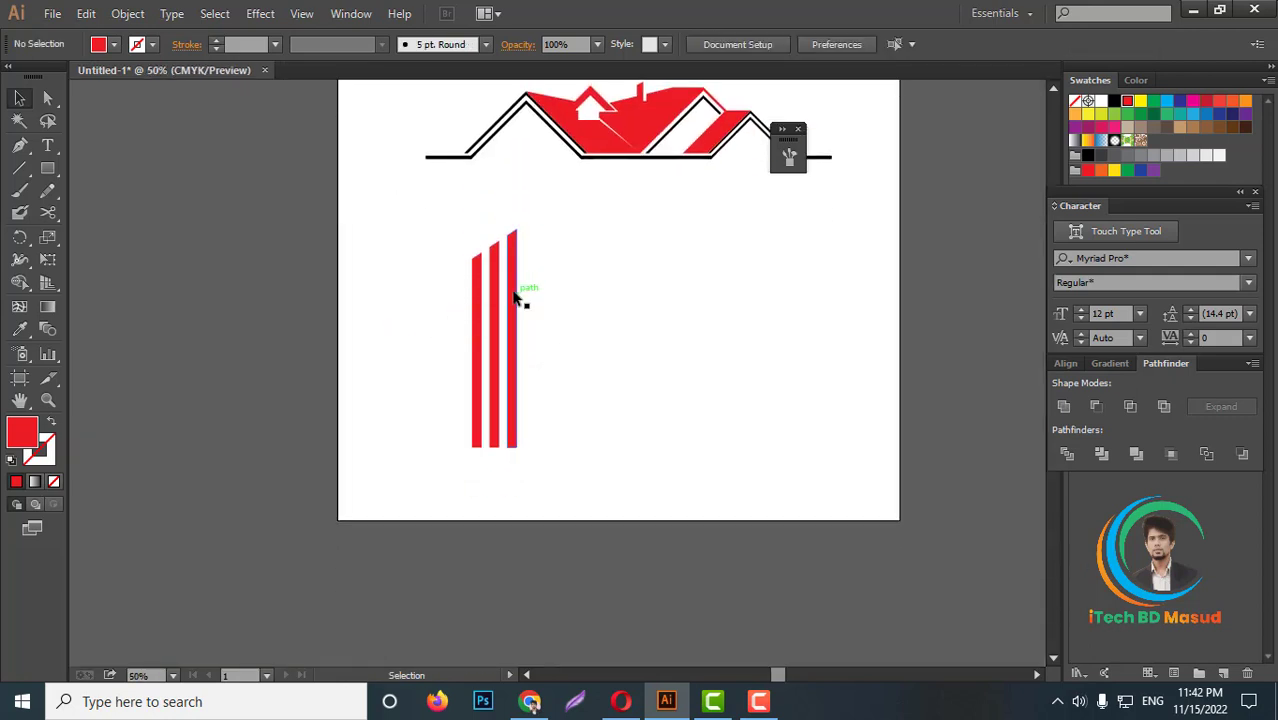
scroll(514, 297, "up", 3)
scroll(405, 345, "up", 1)
scroll(394, 345, "down", 3)
scroll(394, 345, "up", 3)
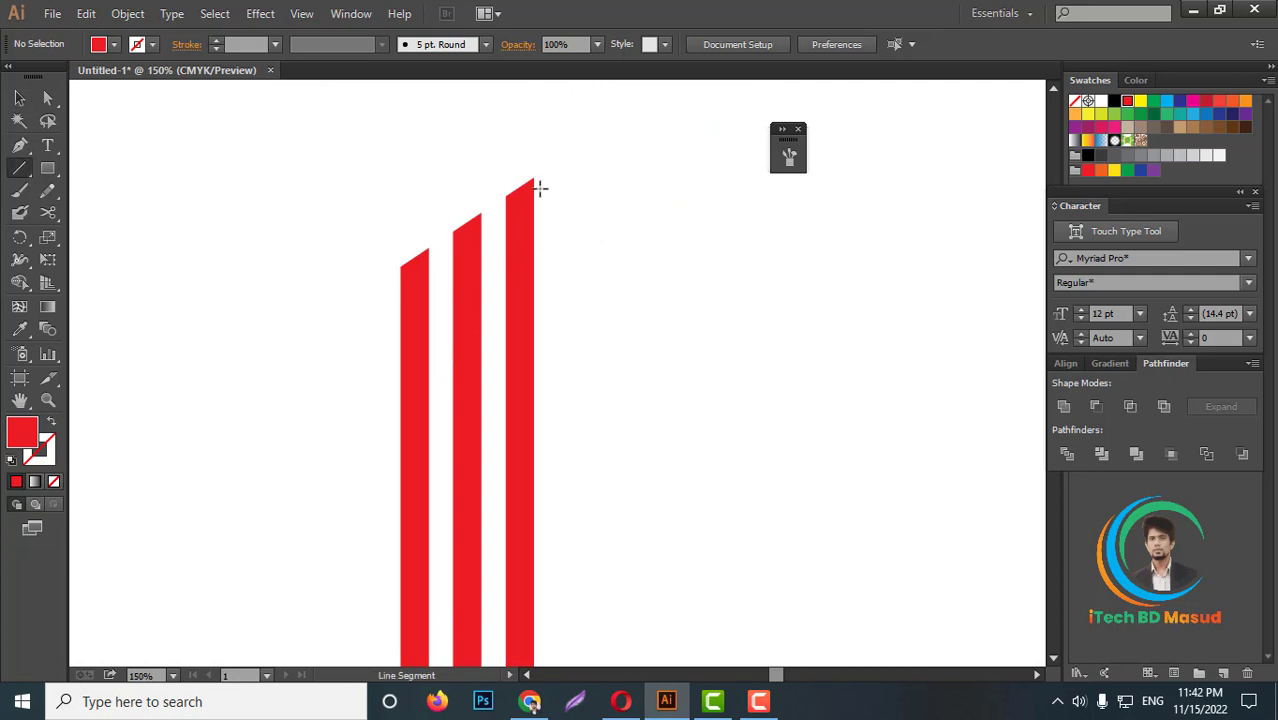
left_click_drag(533, 178, 315, 468)
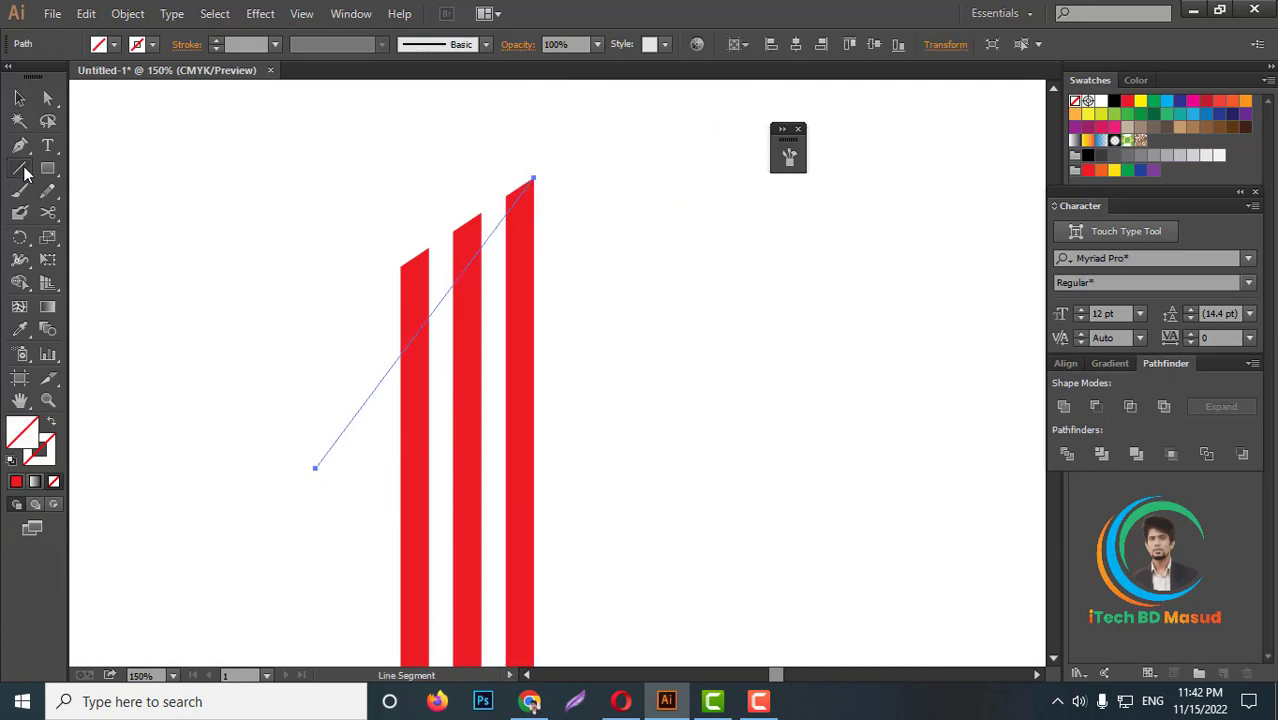
key("v")
key("ctrl+a")
left_click(1065, 455)
right_click(472, 262)
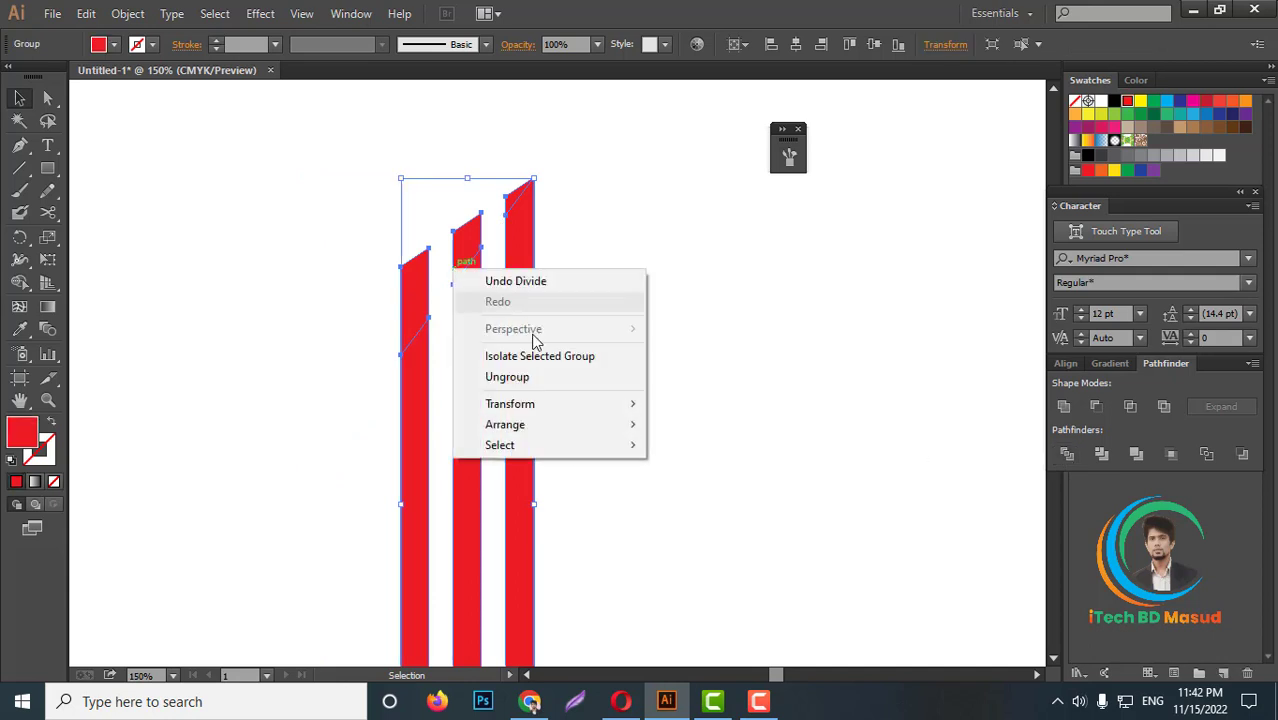
left_click(528, 371)
left_click_drag(409, 397, 476, 400)
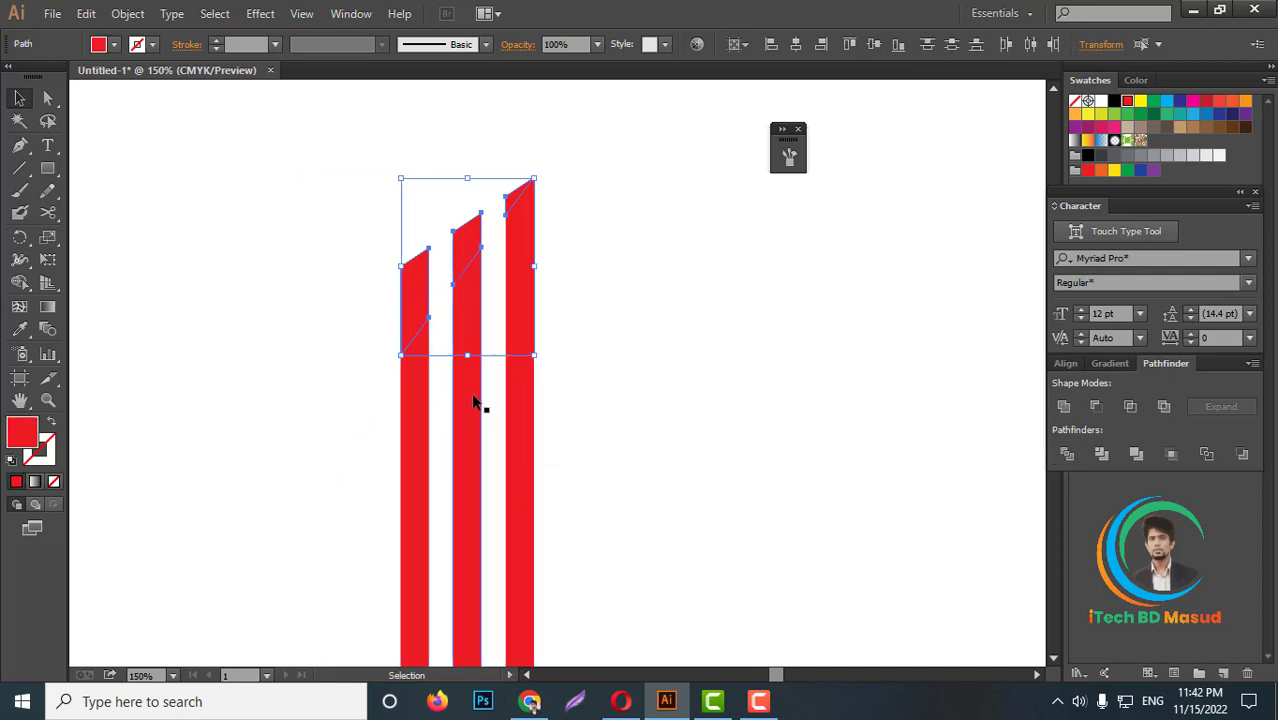
key("Delete")
Step: Remove the last cut-off piece and group the three slanted bars
key("ctrl+minus")
key("ctrl+minus")
key("ctrl+minus")
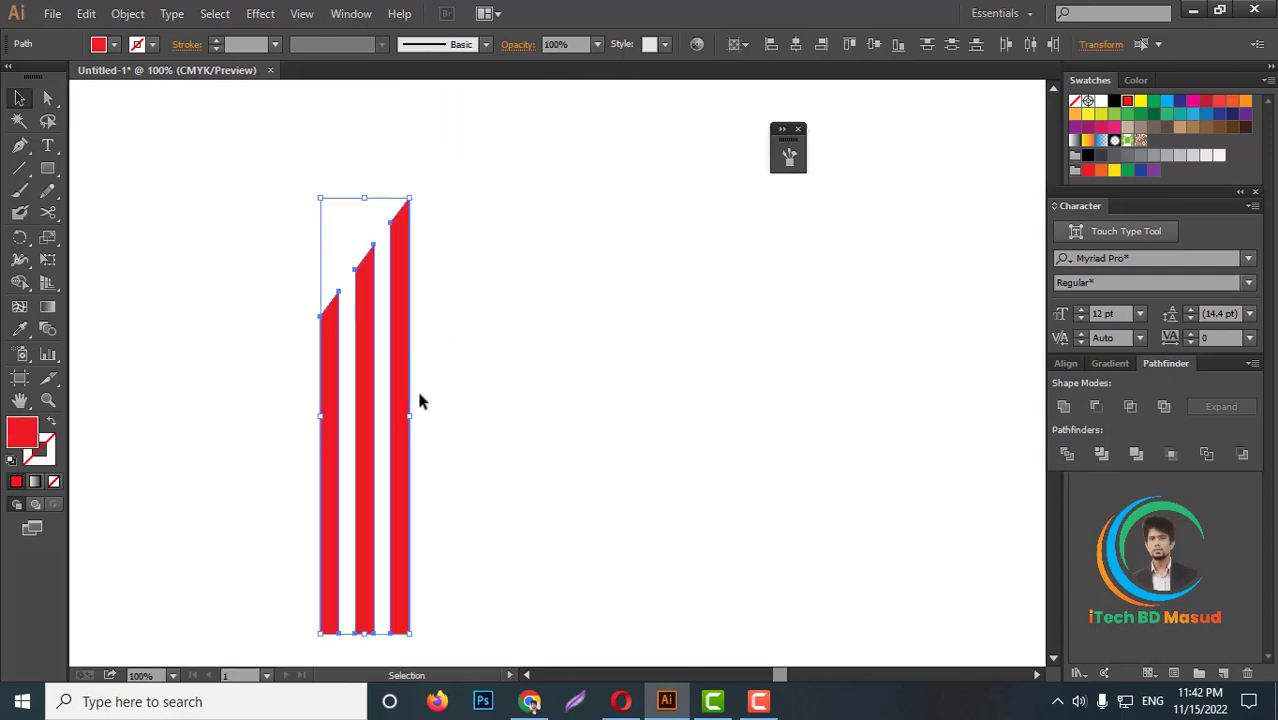
right_click(390, 345)
left_click(462, 446)
scroll(536, 428, "up", 2)
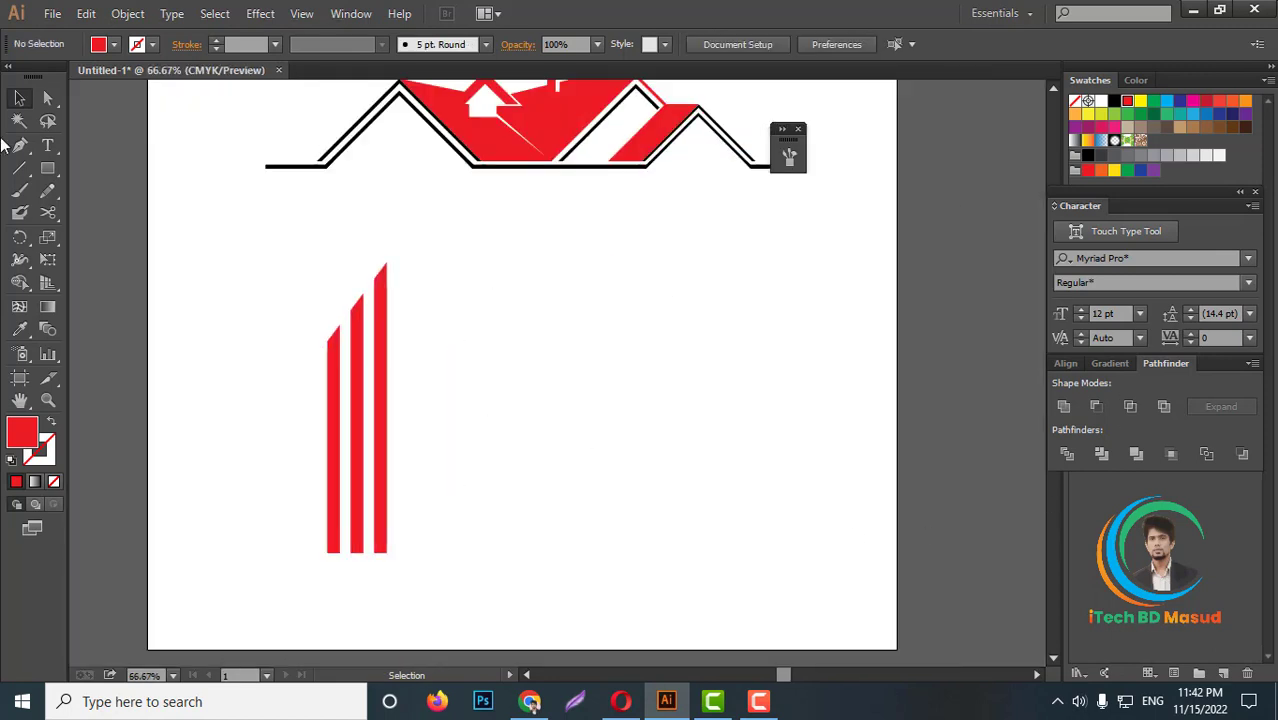
Step: Draw a tall rectangle to the right of the red bars
left_click_drag(50, 175, 109, 172)
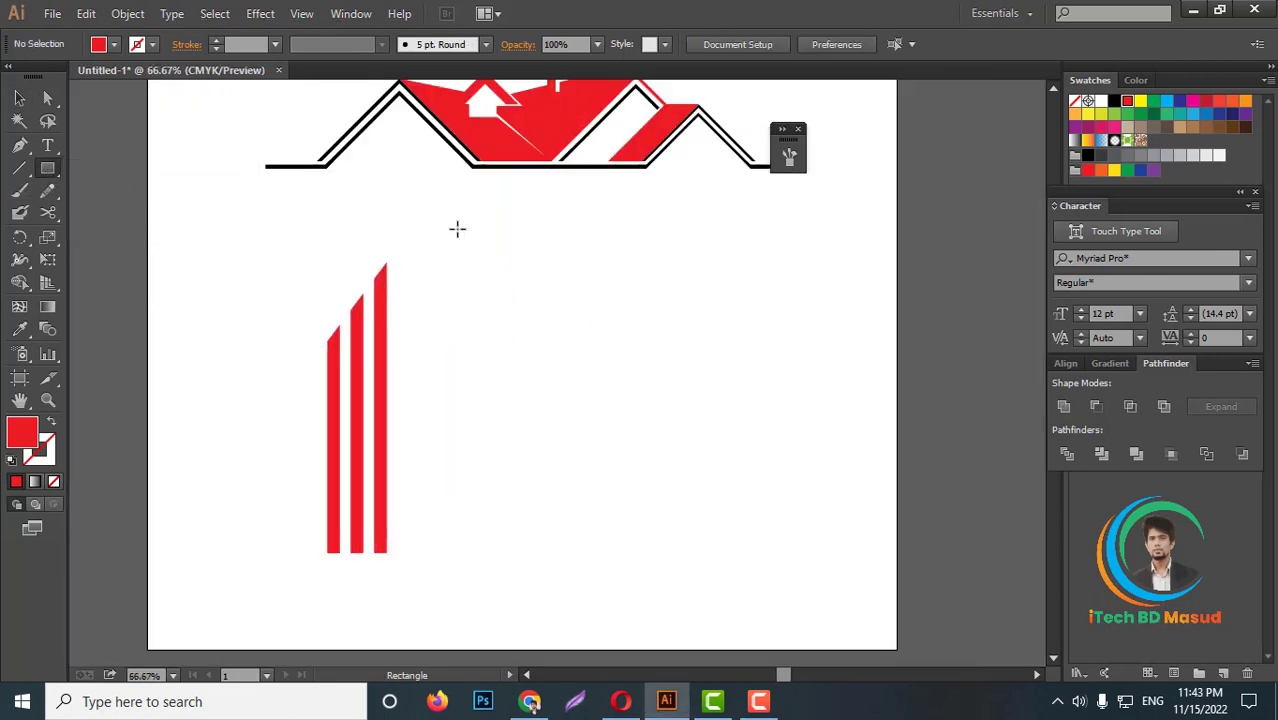
left_click_drag(457, 229, 589, 580)
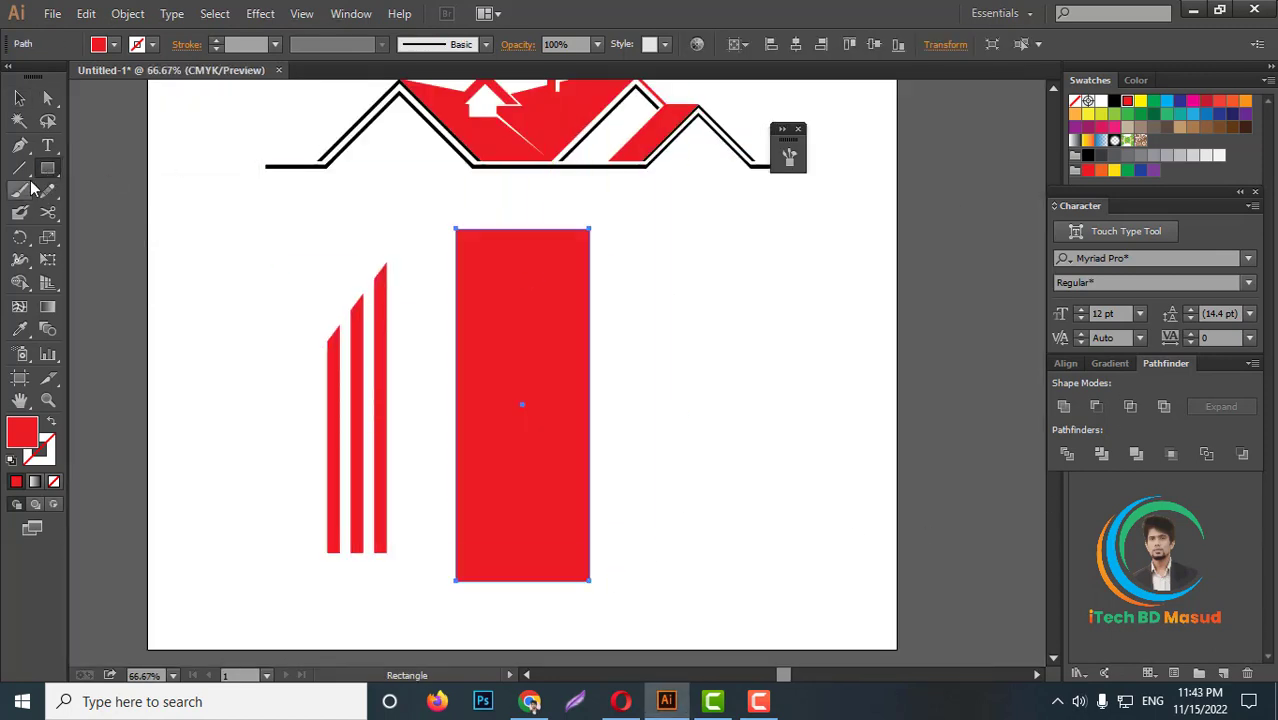
left_click(20, 99)
scroll(630, 322, "down", 2)
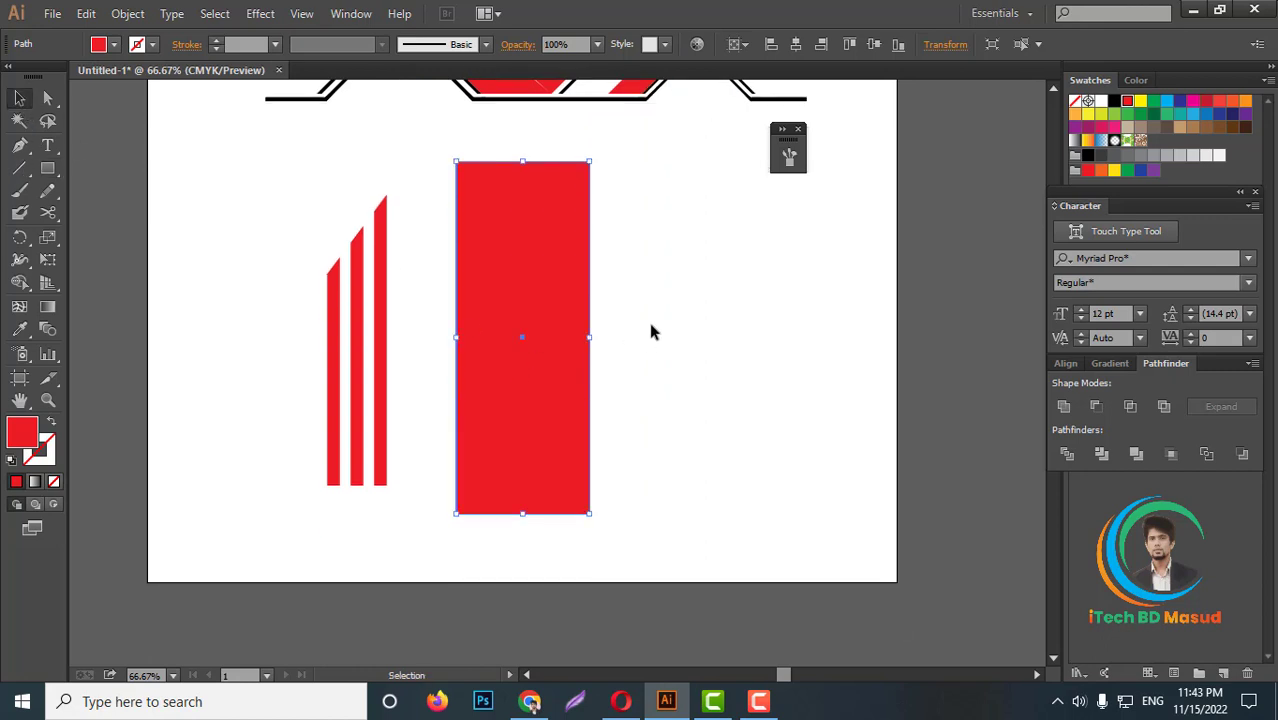
left_click(648, 320)
scroll(655, 322, "down", 3)
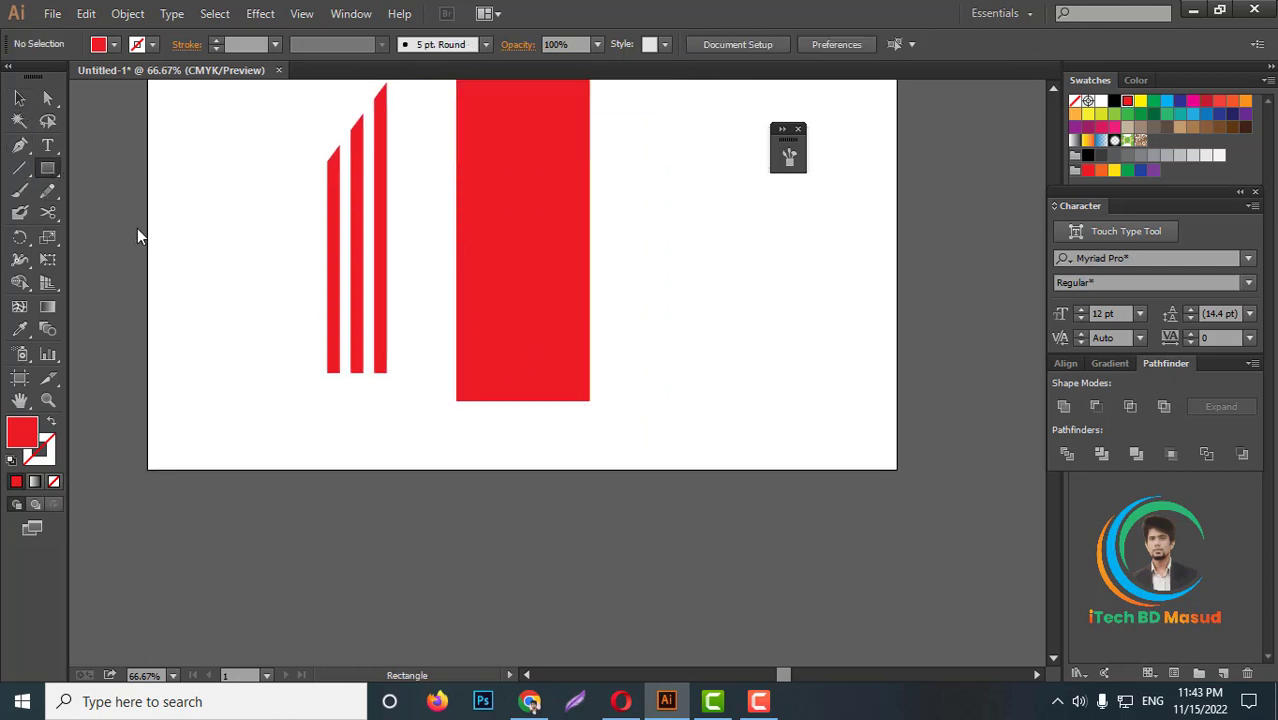
Step: Draw a circle beside the rectangle as an unfilled red outline
left_click_drag(47, 168, 92, 214)
left_click_drag(709, 349, 774, 414)
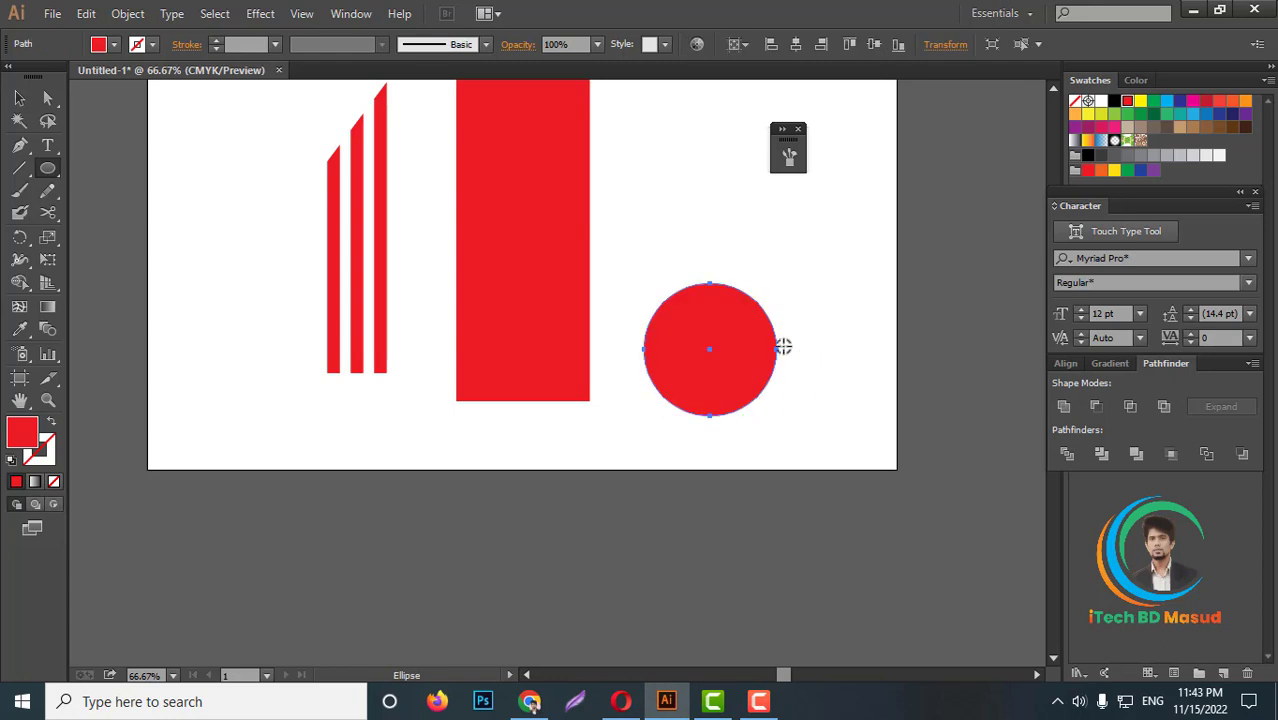
scroll(783, 346, "up", 2)
left_click(51, 423)
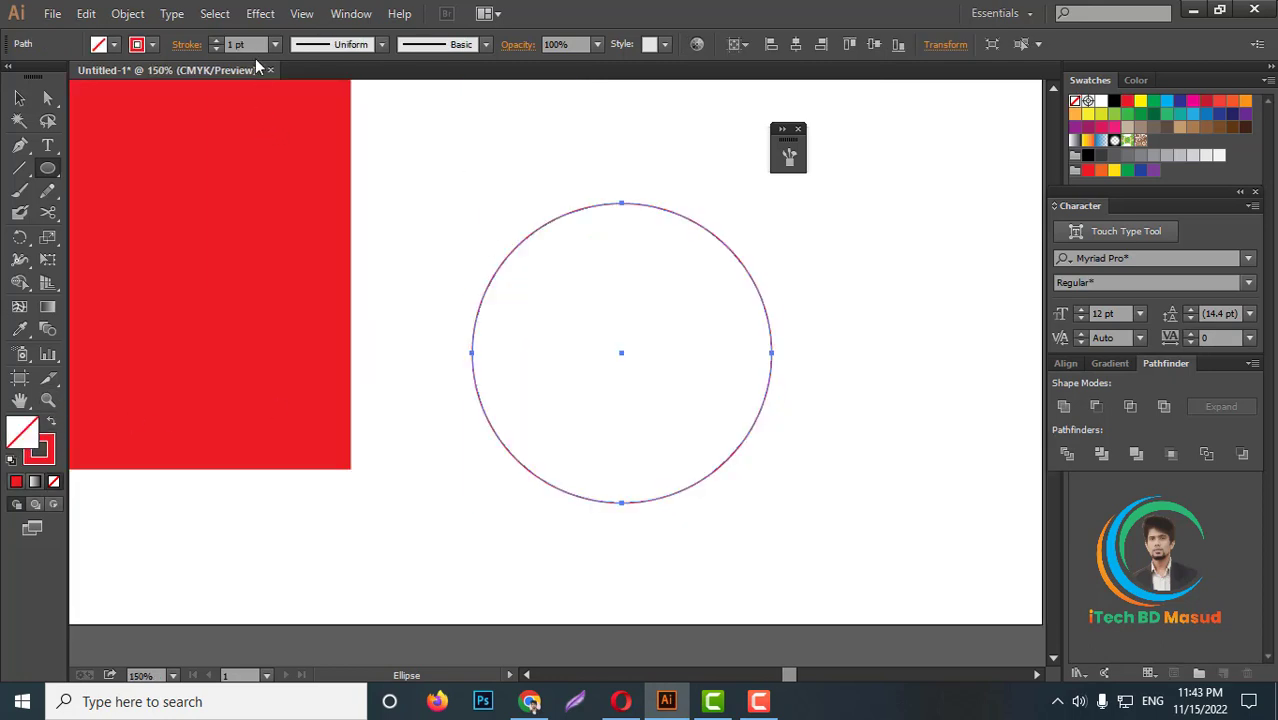
scroll(247, 47, "up", 4)
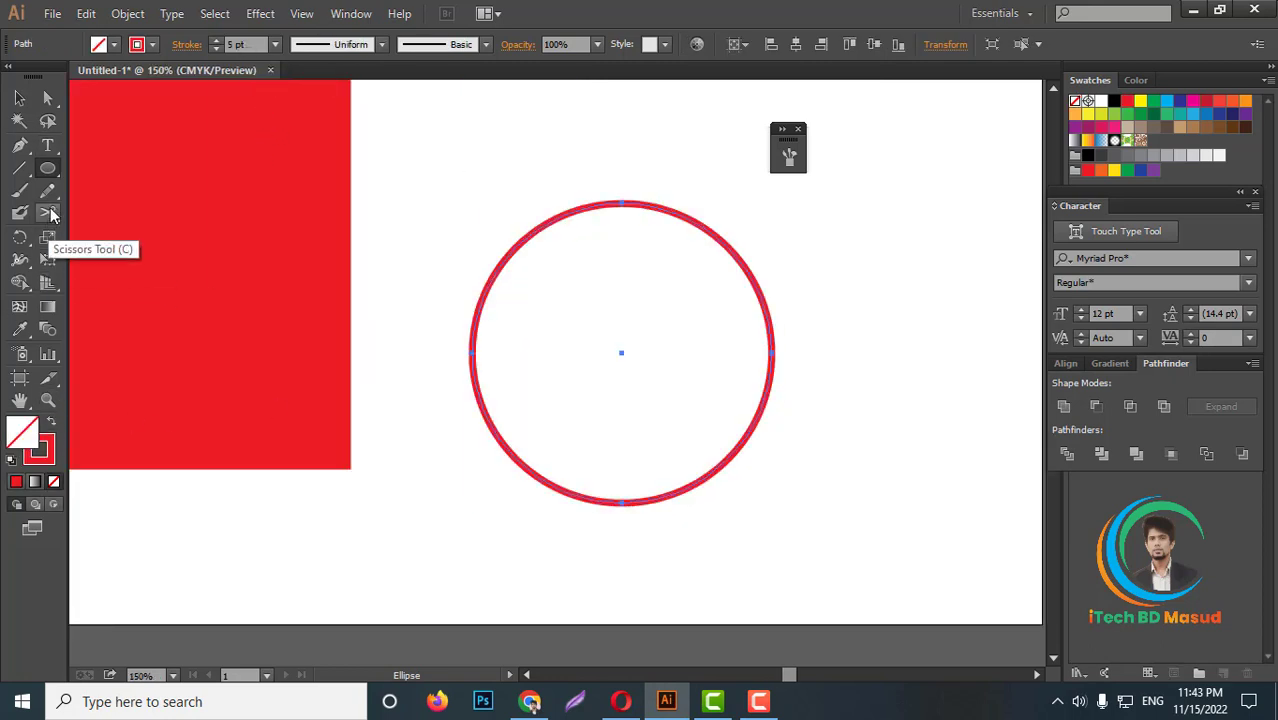
Step: Cut the circle with Scissors, delete three quarters, and rotate the remaining arc into a dome
left_click(47, 212)
left_click(621, 203)
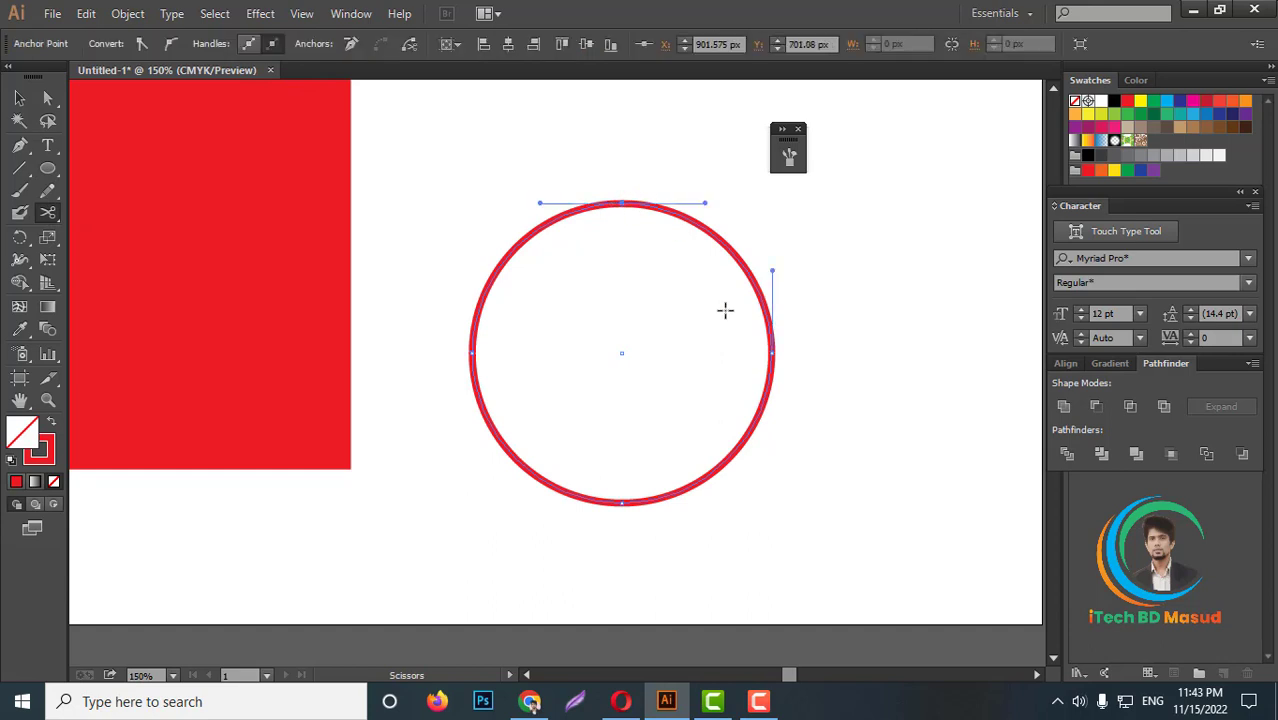
left_click(20, 96)
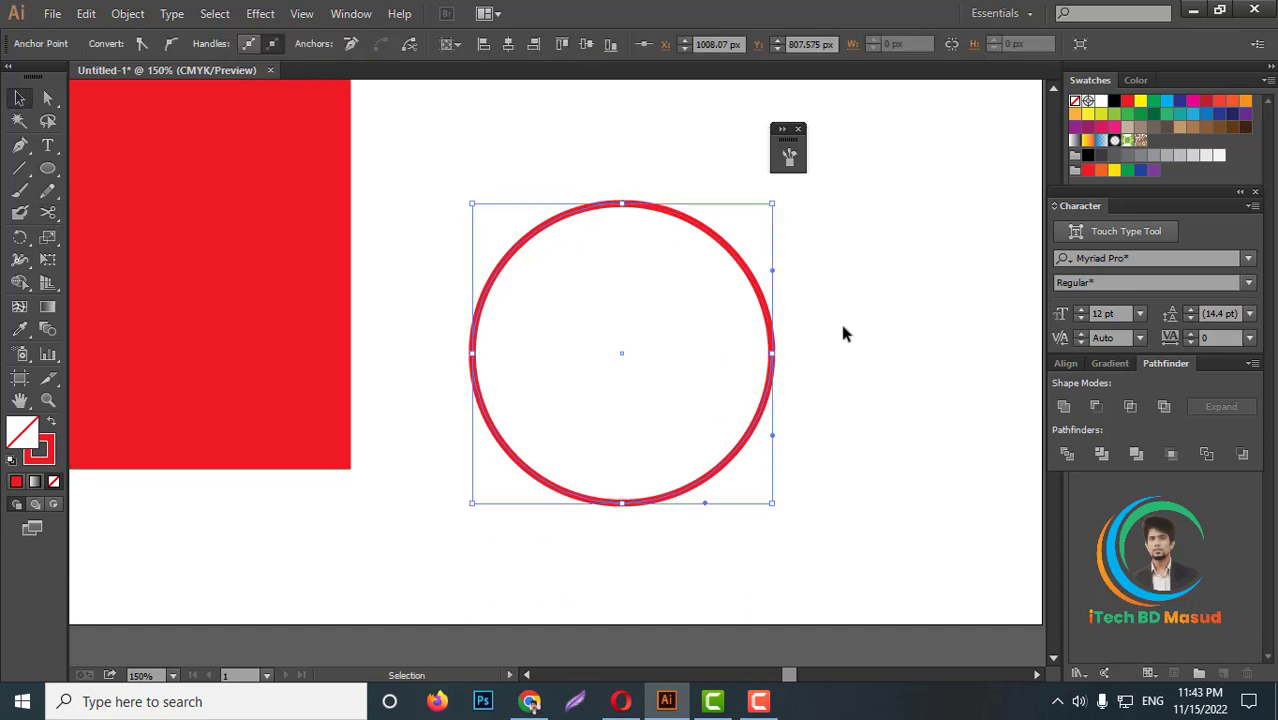
key("Delete")
left_click_drag(836, 306, 736, 299)
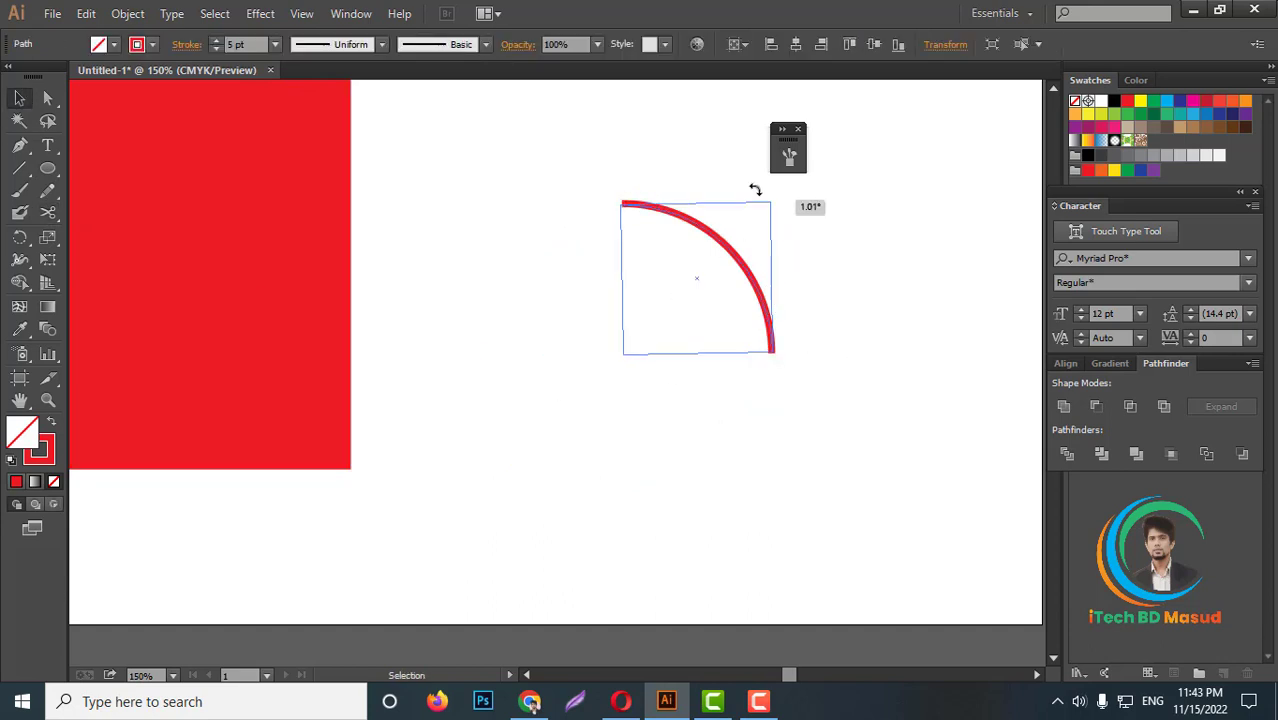
left_click_drag(786, 215, 744, 291)
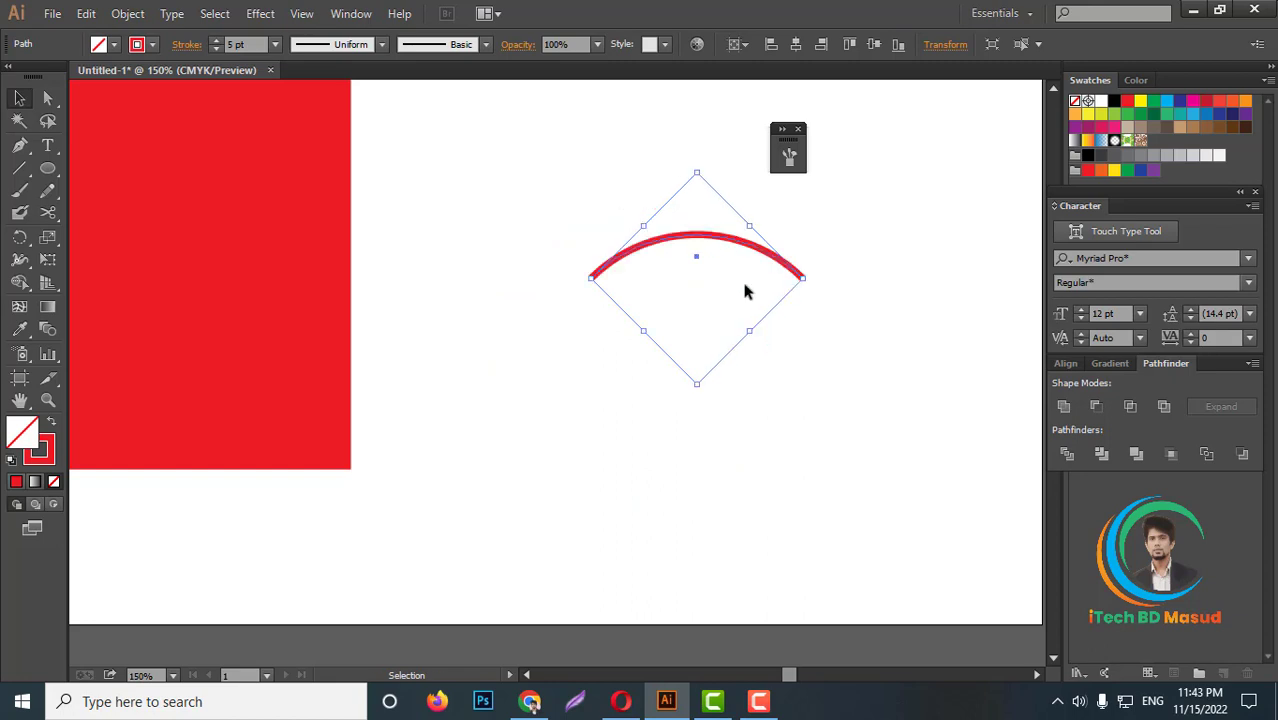
Step: Apply Width Profile 1 so the arc tapers at both ends
left_click(367, 48)
left_click(320, 112)
left_click(856, 285)
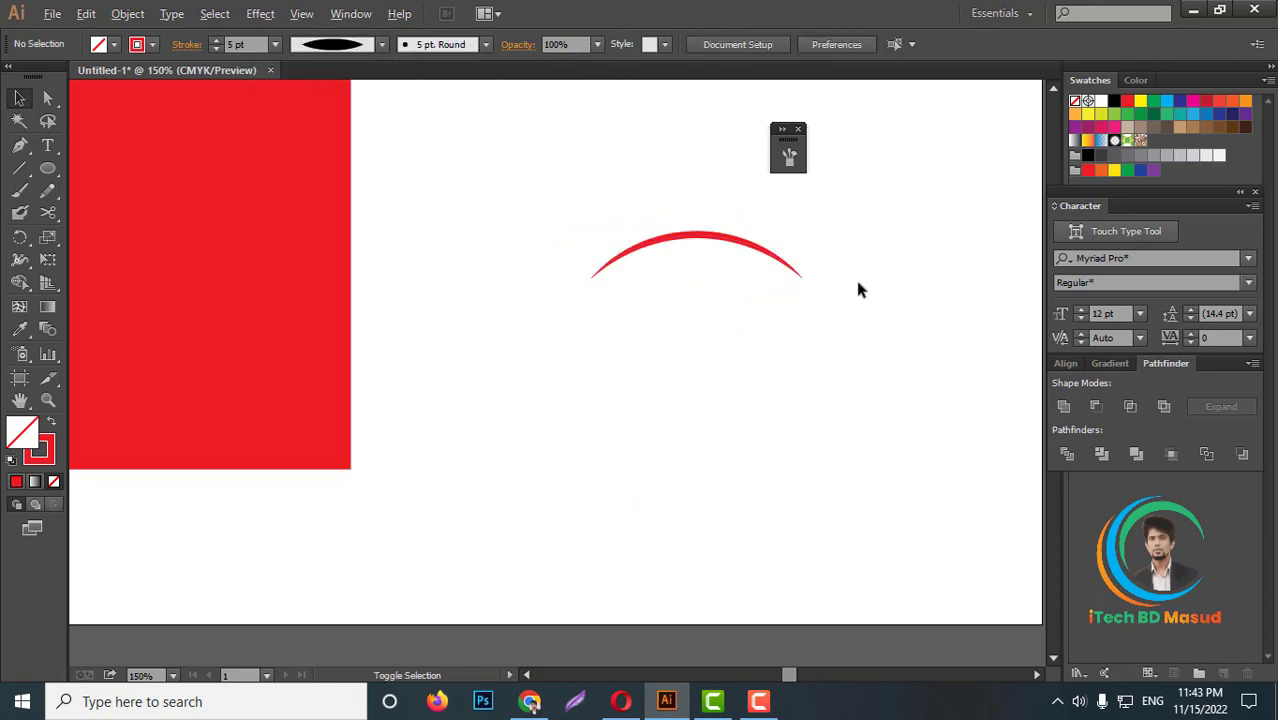
scroll(856, 285, "down", 2)
left_click(624, 286)
Step: Fill the rectangle black, move the red arc onto it, and centre it horizontally
left_click(1114, 100)
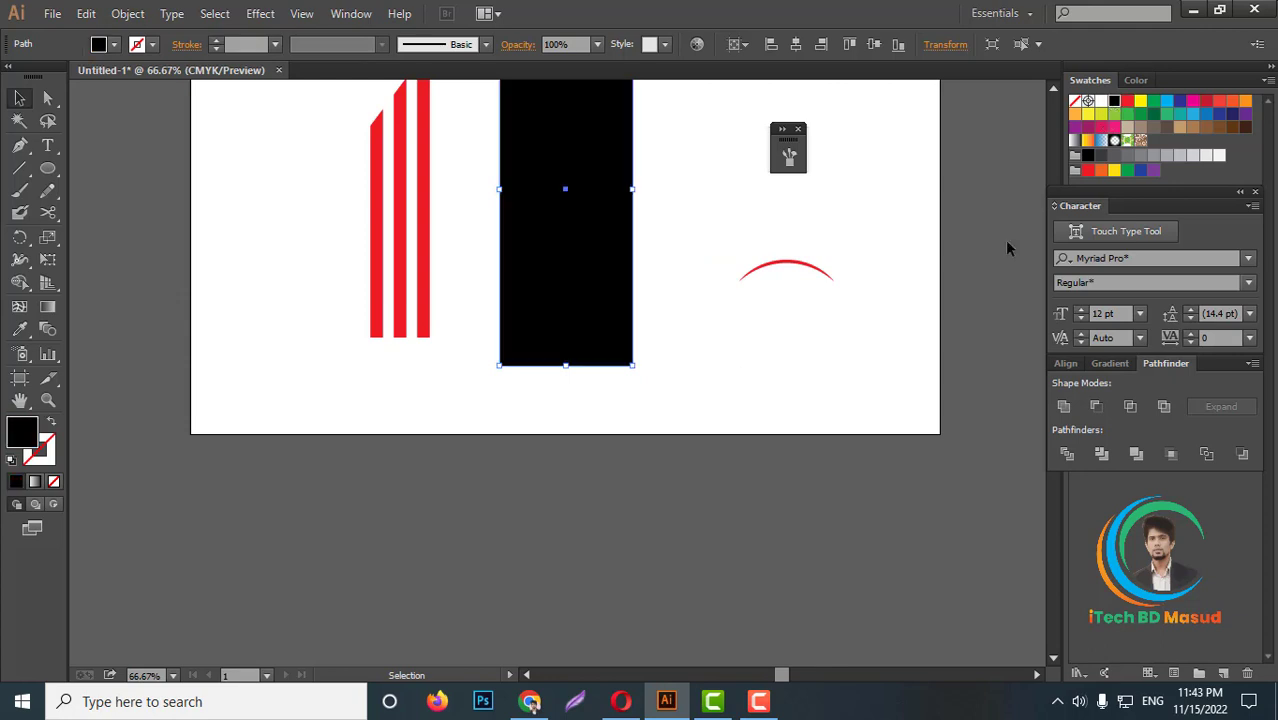
left_click(1004, 240)
mouse_move(824, 274)
left_mouse_down()
mouse_move(612, 328)
mouse_move(716, 383)
left_mouse_up()
scroll(612, 328, "up", 3)
key("ctrl+a")
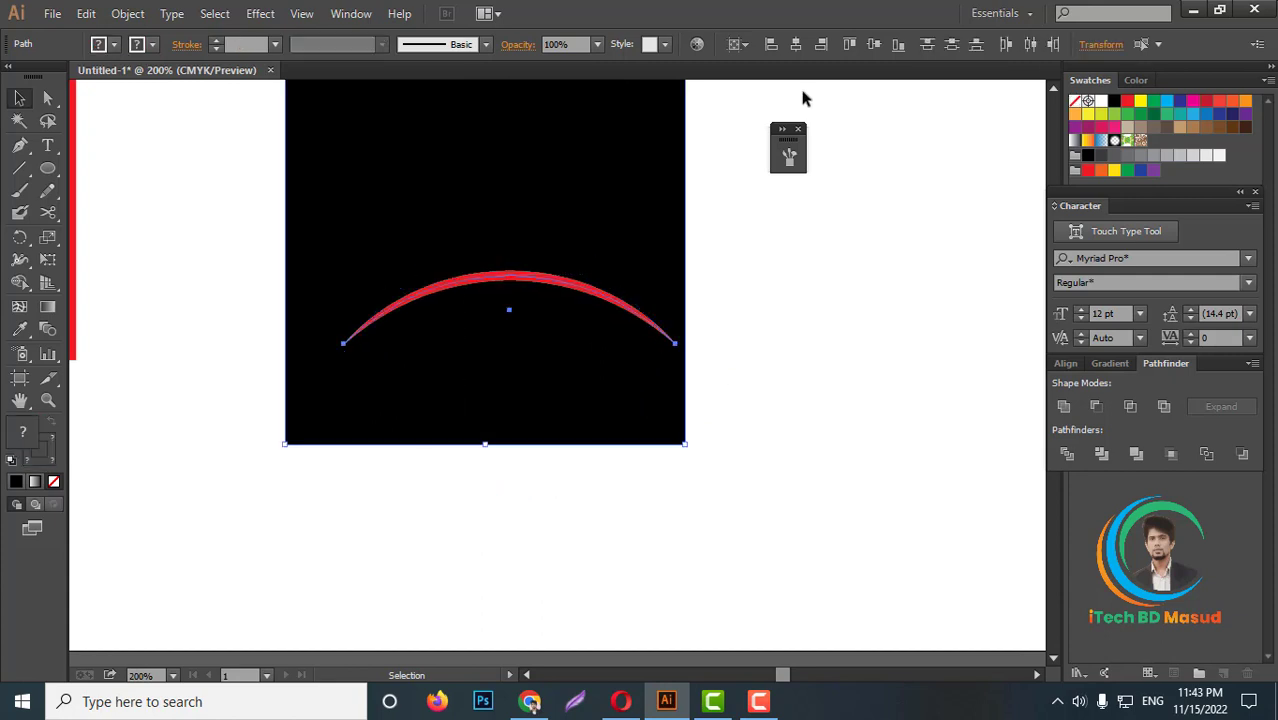
left_click(797, 44)
Step: Enlarge the red arc around its centre
scroll(765, 399, "down", 3)
left_click(656, 352)
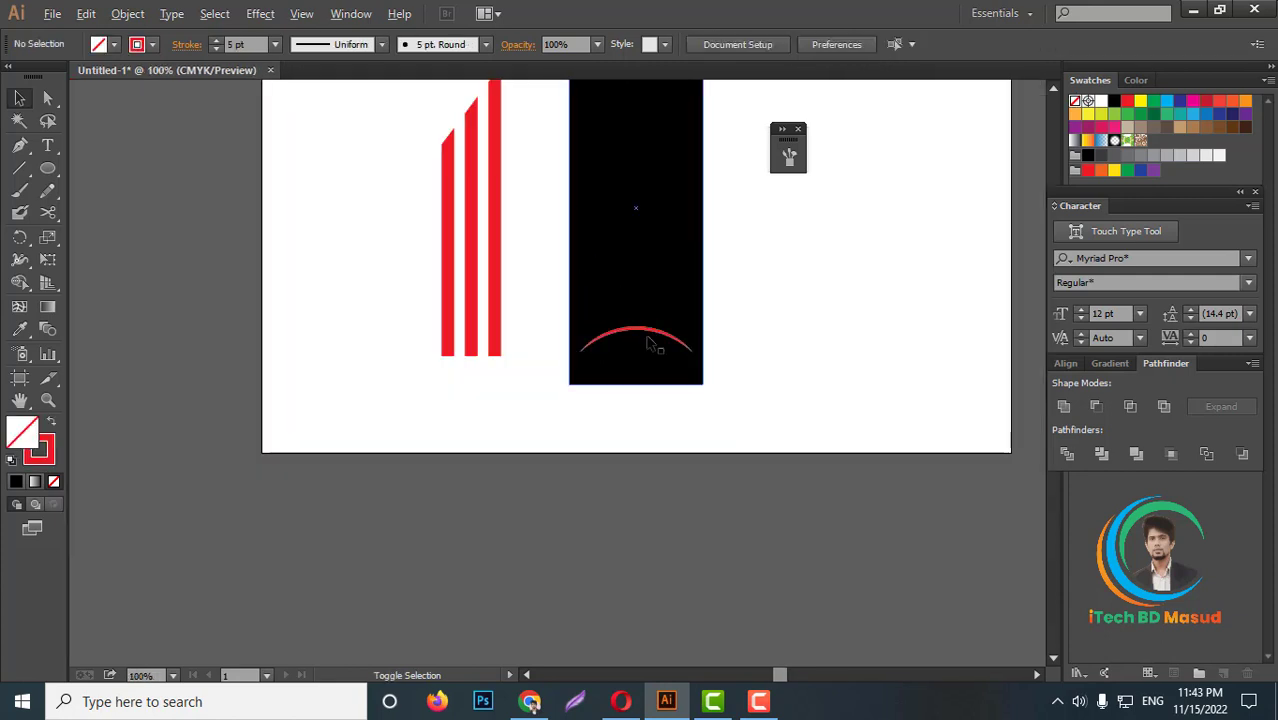
scroll(648, 334, "up", 2)
scroll(729, 382, "up", 2)
left_click_drag(718, 378, 733, 378)
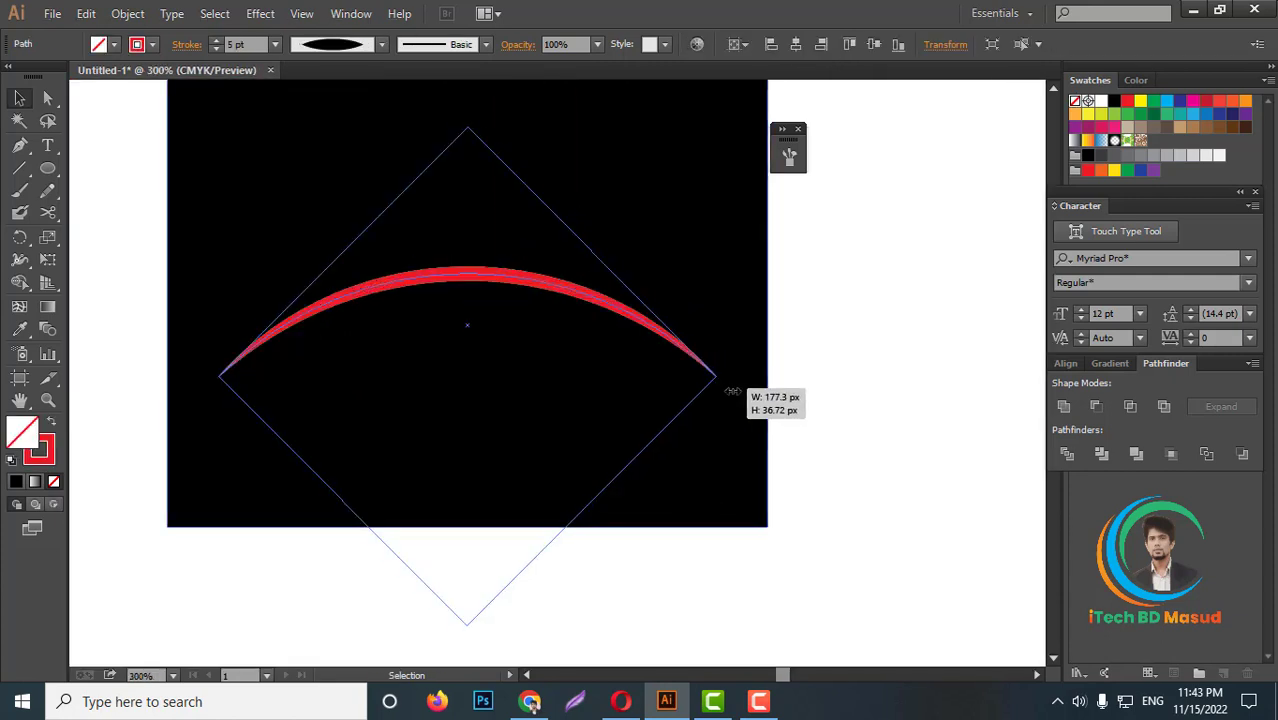
scroll(690, 360, "down", 3)
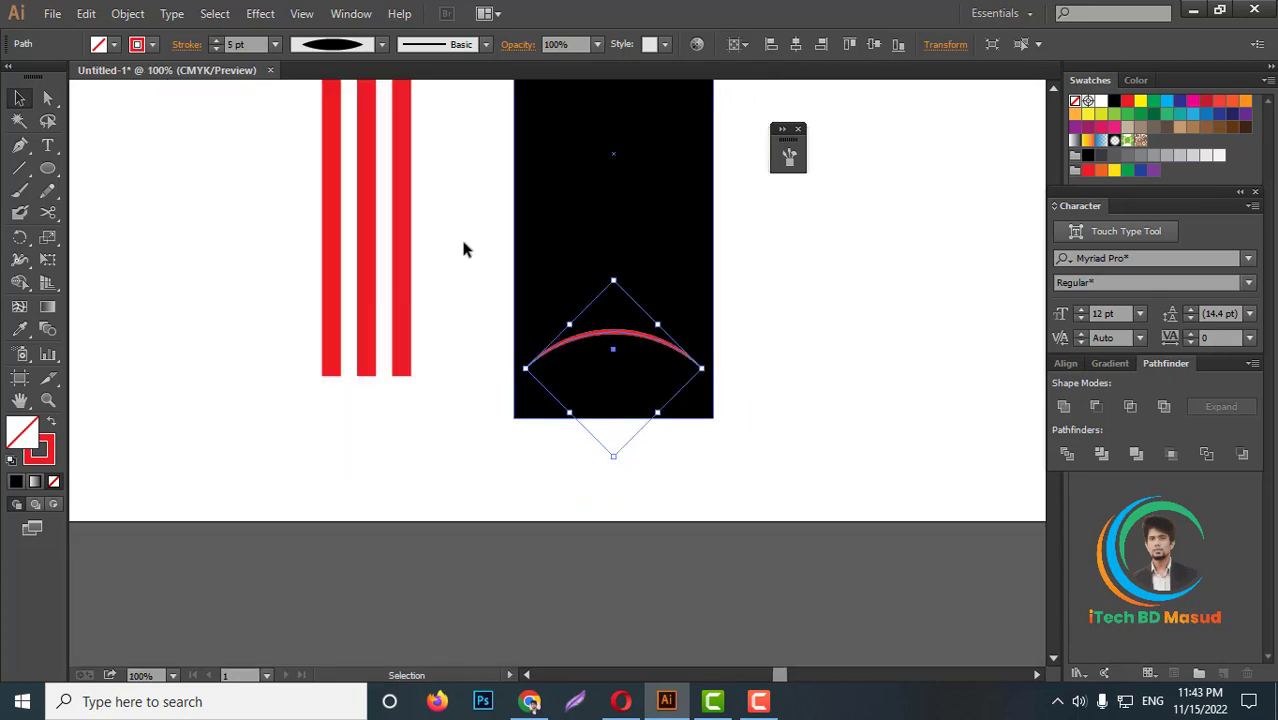
scroll(248, 47, "up", 2)
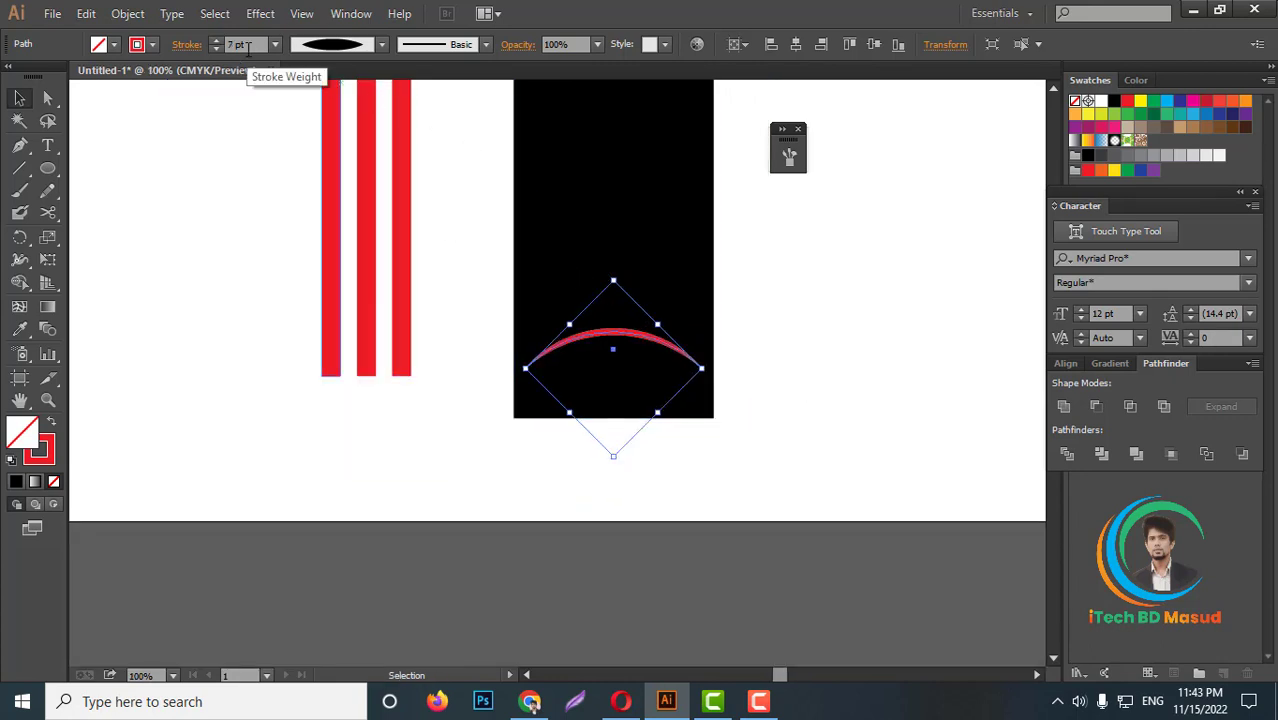
Step: Expand the arc into a filled shape and Alt-drag a copy just above it
left_click(128, 13)
left_click(225, 232)
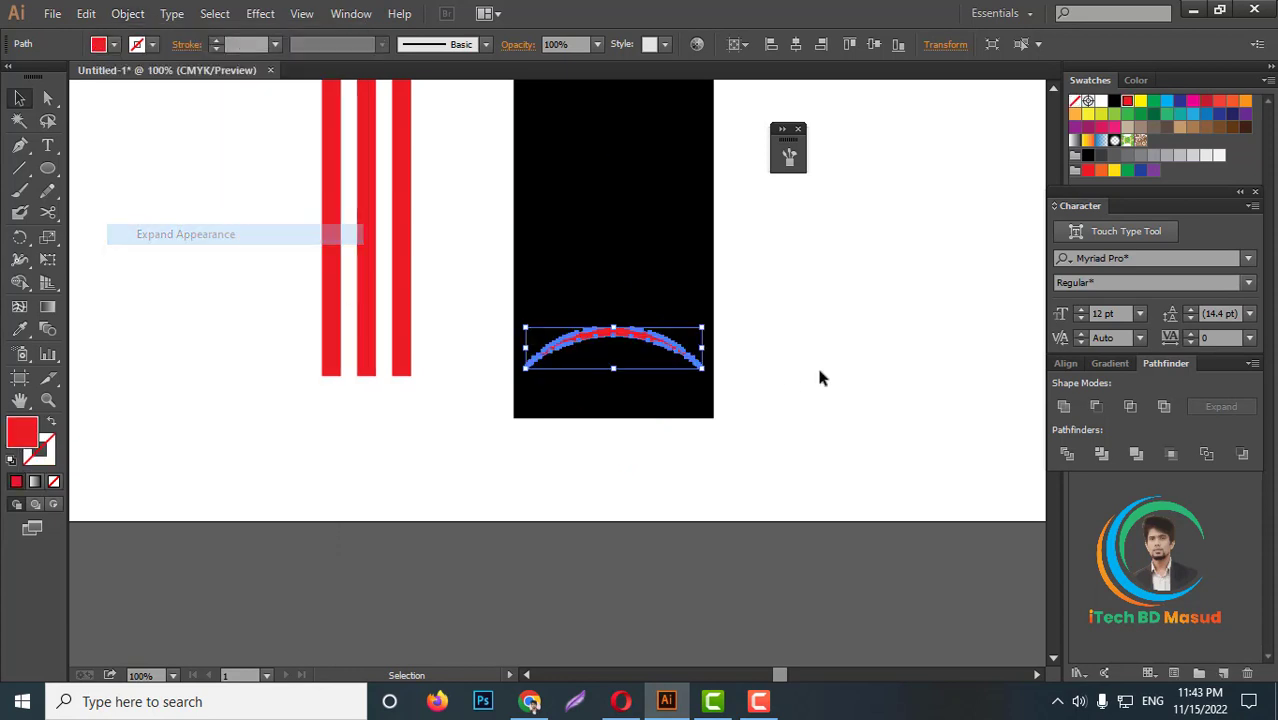
left_click(781, 402)
scroll(781, 402, "up", 2)
scroll(781, 402, "down", 1)
scroll(715, 405, "up", 1)
left_click_drag(705, 409, 705, 343)
scroll(865, 405, "up", 2)
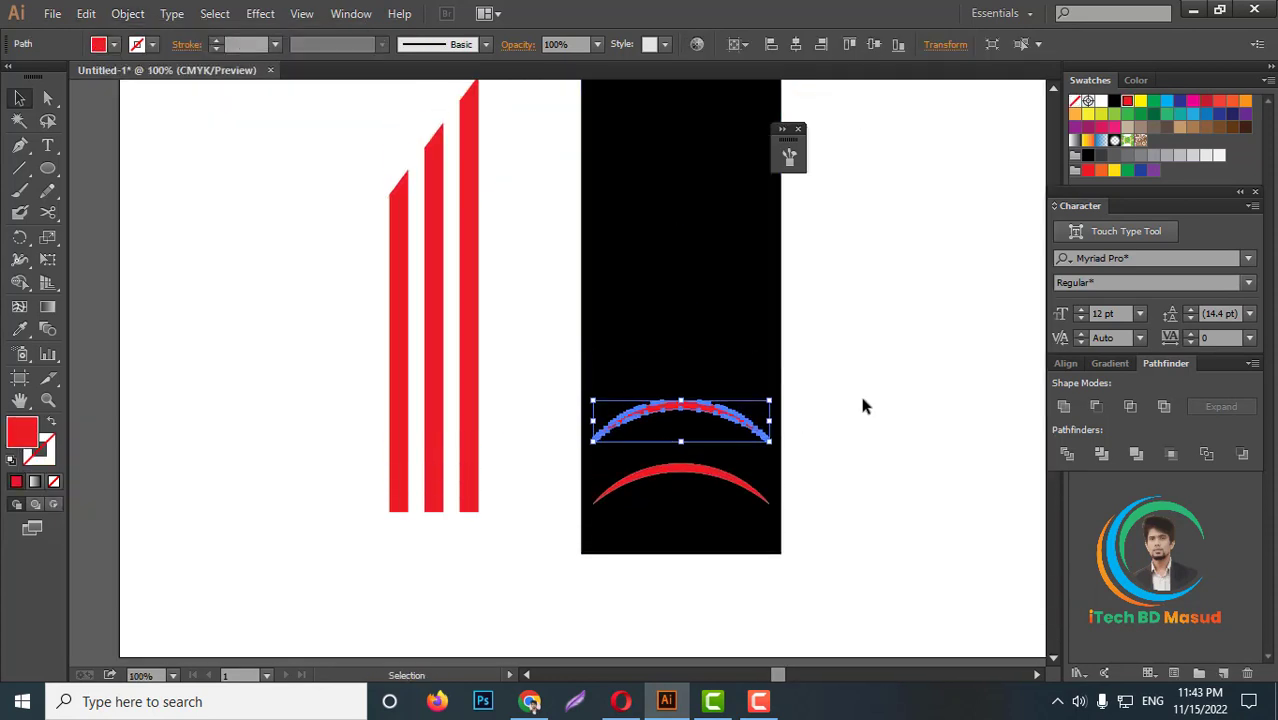
Step: Stack evenly spaced red arc copies up the rectangle and remove those overflowing above it
key("ctrl+z")
left_click_drag(697, 469, 697, 427)
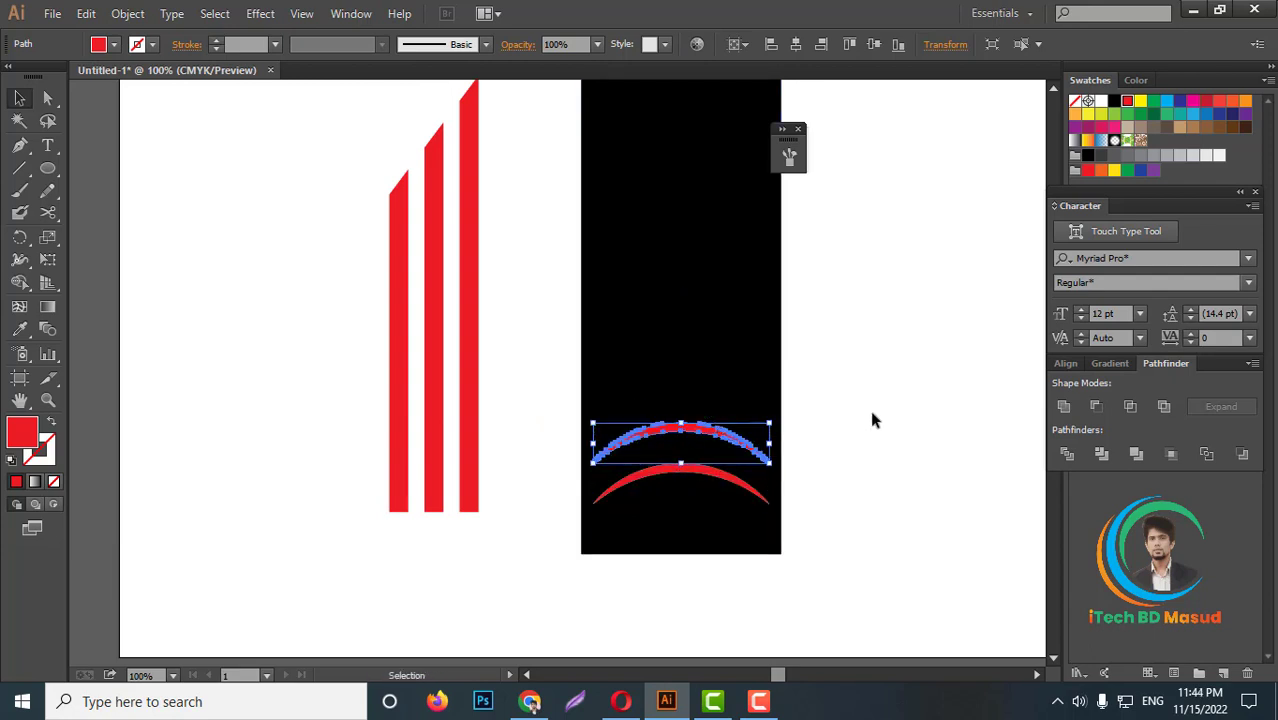
key("ctrl+d")
key("ctrl+d")
key("ctrl+d")
key("ctrl+d")
key("ctrl+d")
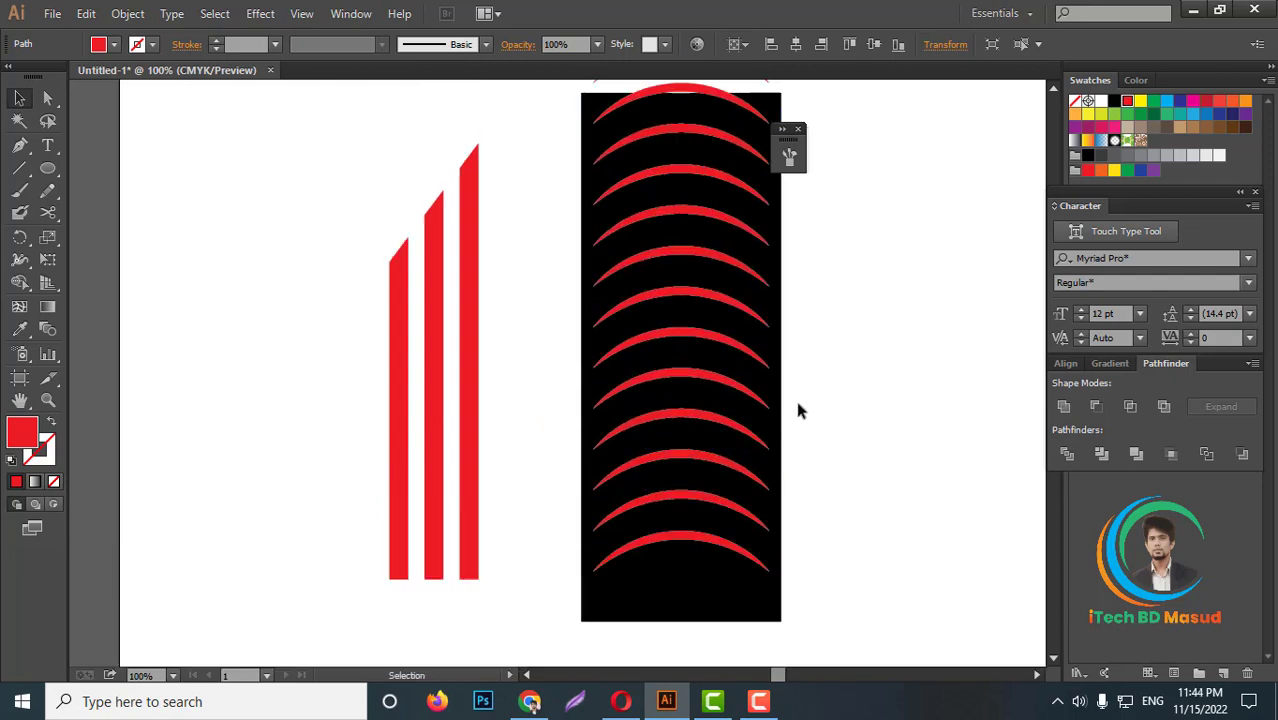
scroll(796, 385, "up", 3)
key("a")
key("ctrl+z")
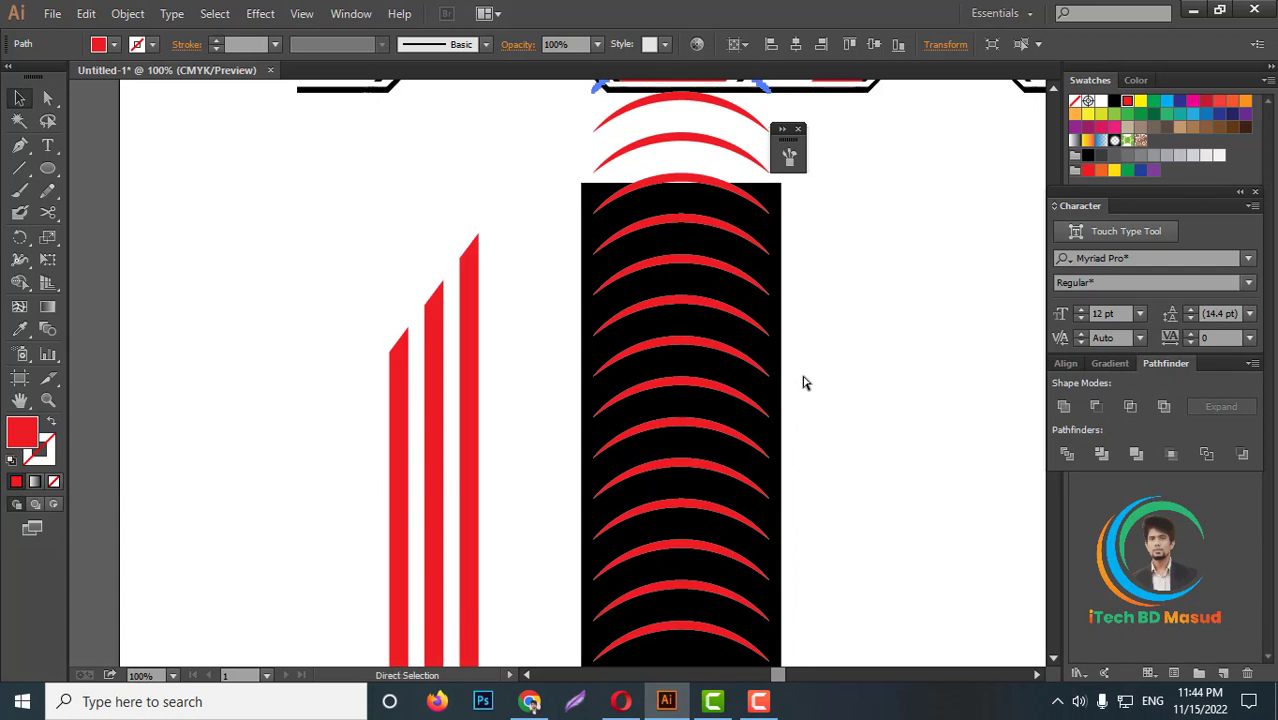
key("ctrl+z")
key("ctrl+z")
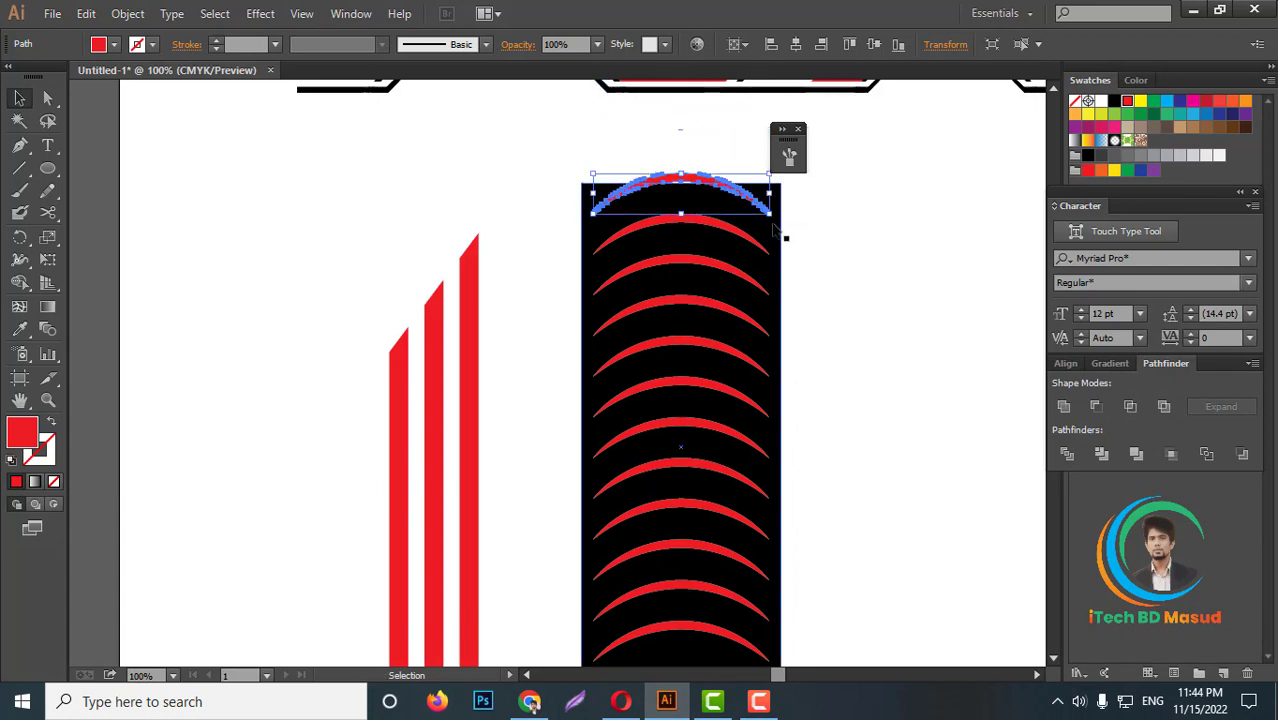
Step: Enlarge the top arc so it spans the black rectangle
left_click_drag(771, 214, 787, 230)
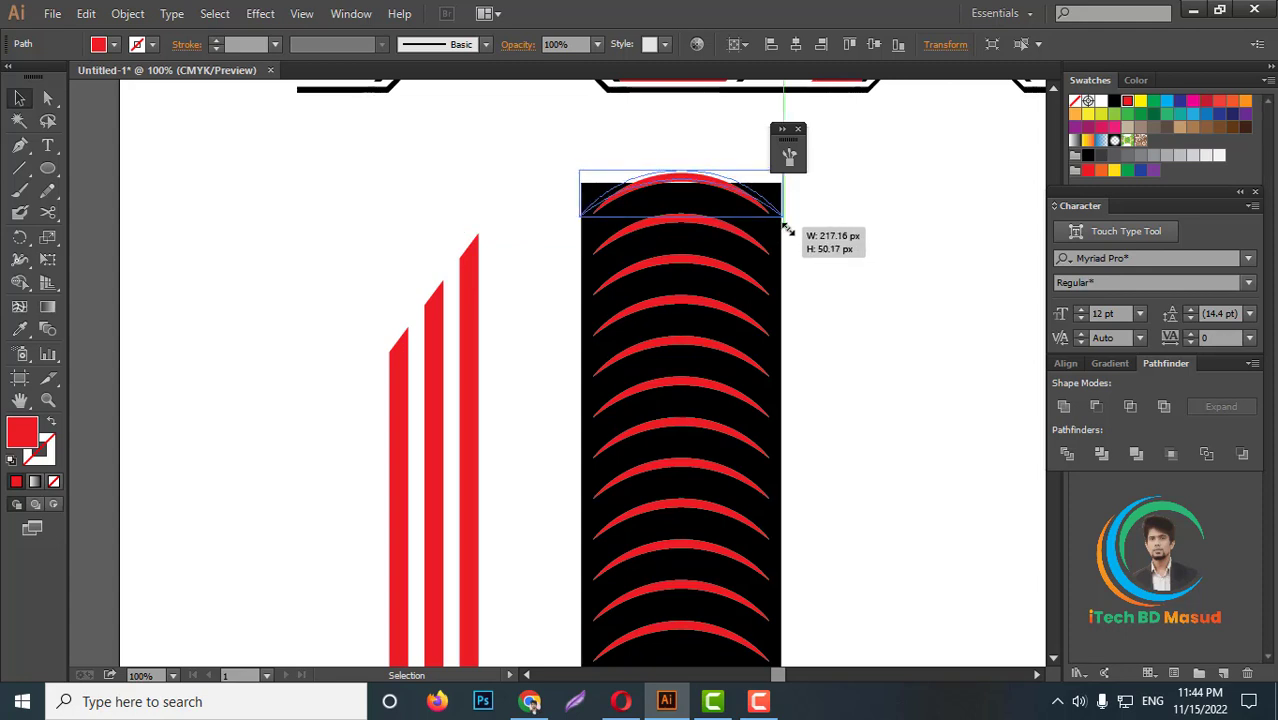
left_click(824, 323)
scroll(816, 320, "down", 2)
scroll(809, 330, "down", 2)
scroll(809, 332, "down", 3)
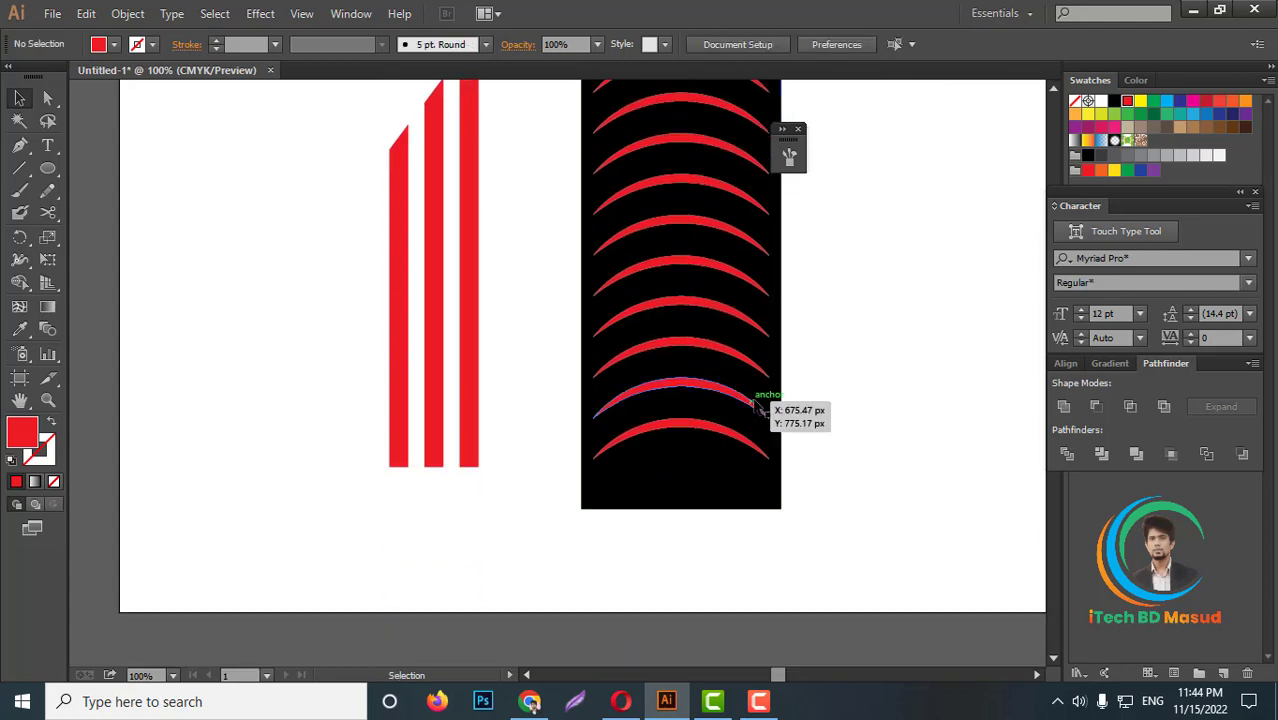
Step: Flatten the lowest arcs by pulling their top edges down
left_click(713, 428)
scroll(692, 404, "up", 2)
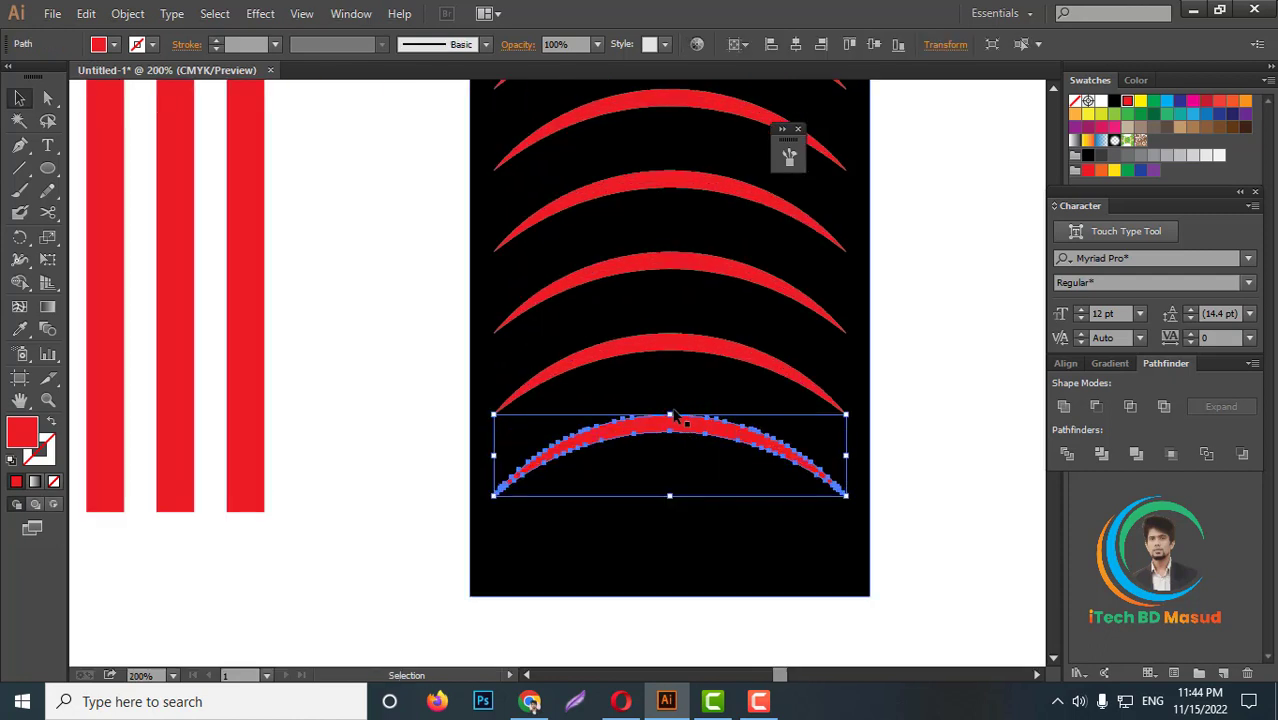
left_click_drag(669, 418, 669, 457)
left_click(683, 350)
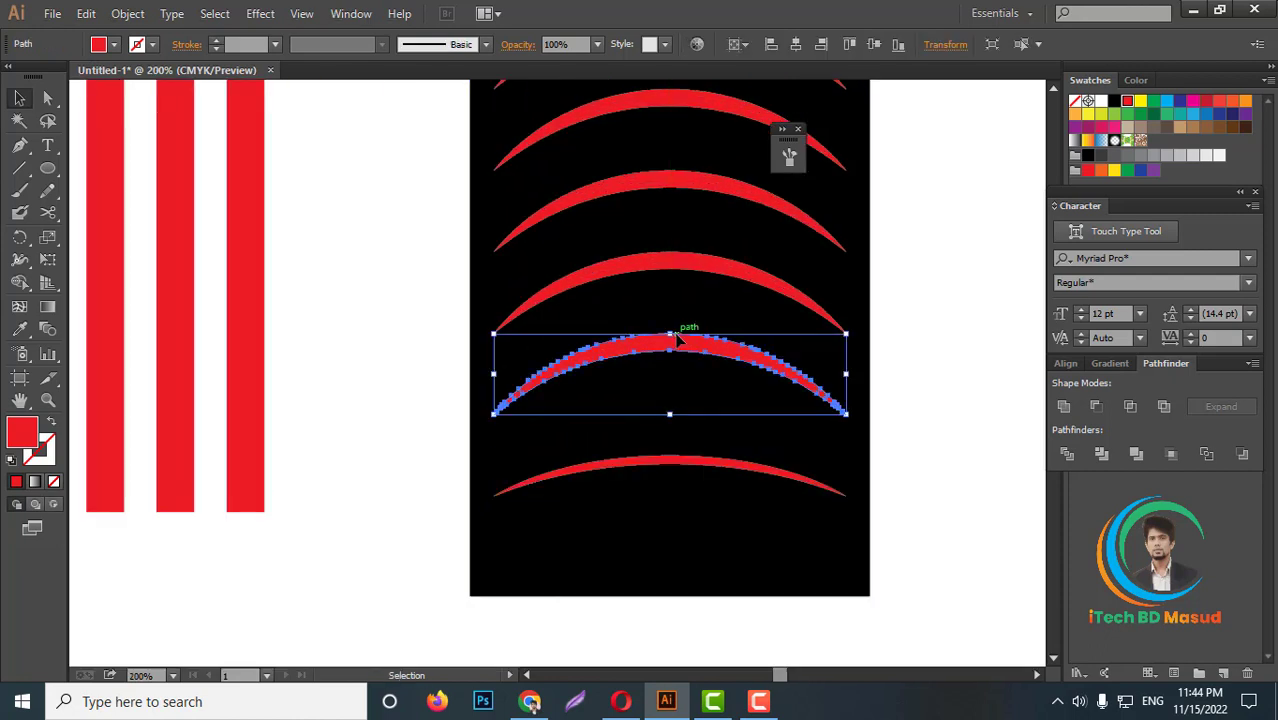
left_click_drag(669, 335, 669, 380)
scroll(685, 367, "up", 3)
left_click(680, 383)
left_click(683, 473)
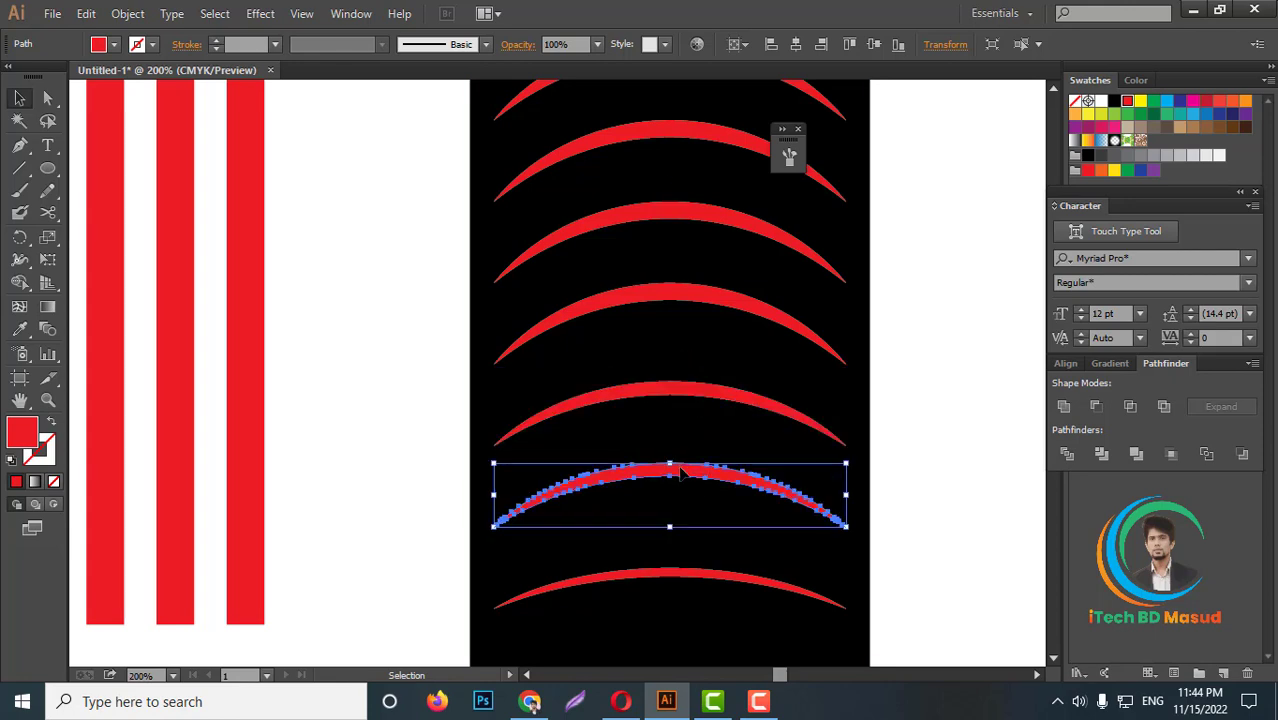
left_click_drag(669, 463, 669, 485)
Step: Flatten the next arcs further up the stack
scroll(695, 440, "up", 2)
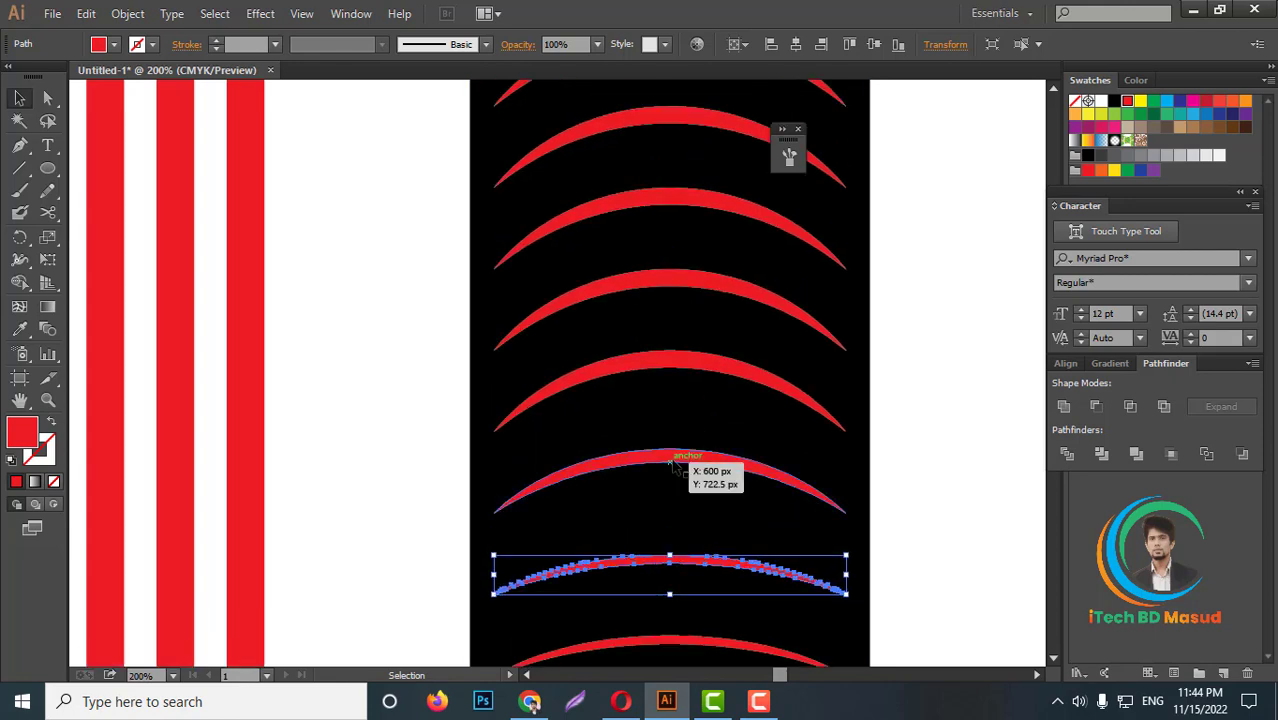
left_click(670, 462)
mouse_move(670, 455)
left_mouse_down()
mouse_move(690, 440)
mouse_move(669, 434)
left_mouse_up()
left_click(690, 440)
scroll(680, 400, "up", 2)
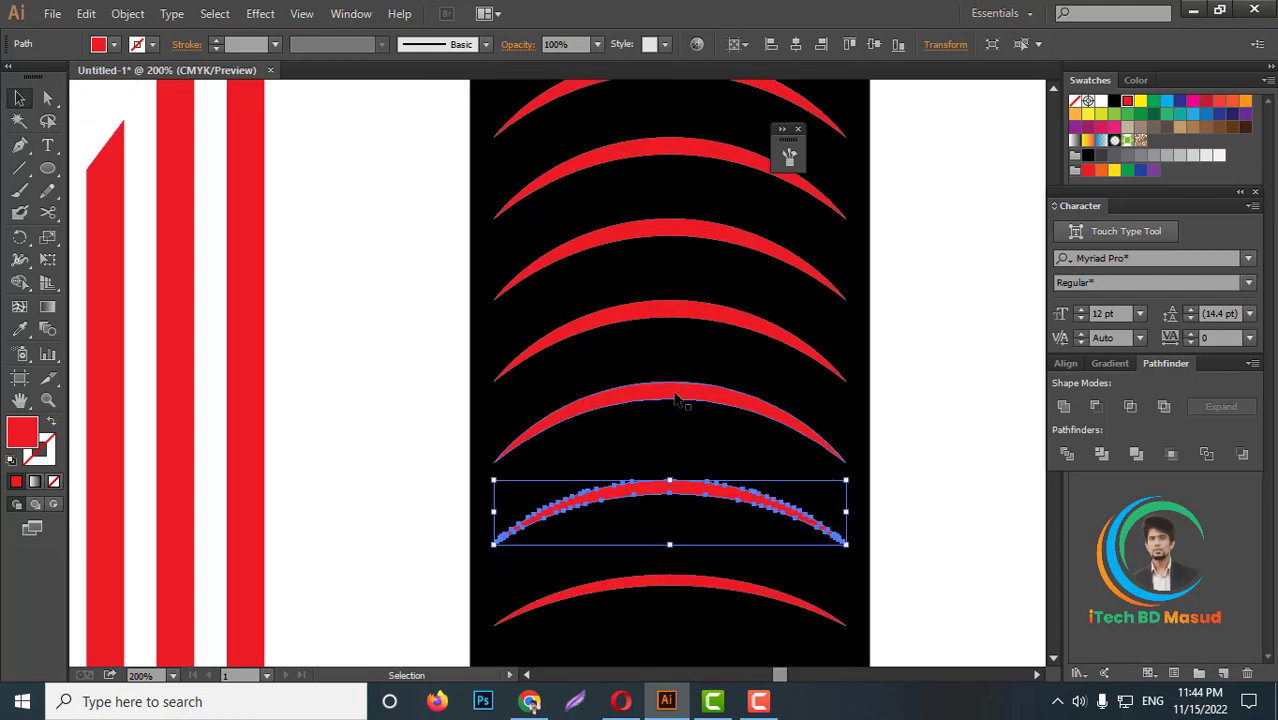
left_click(677, 400)
mouse_move(669, 382)
left_mouse_down()
mouse_move(714, 430)
mouse_move(679, 462)
left_mouse_up()
Step: Nudge the upper arc into position and deselect
left_click(673, 405)
left_click(686, 390)
scroll(693, 458, "up", 2)
left_click(677, 384)
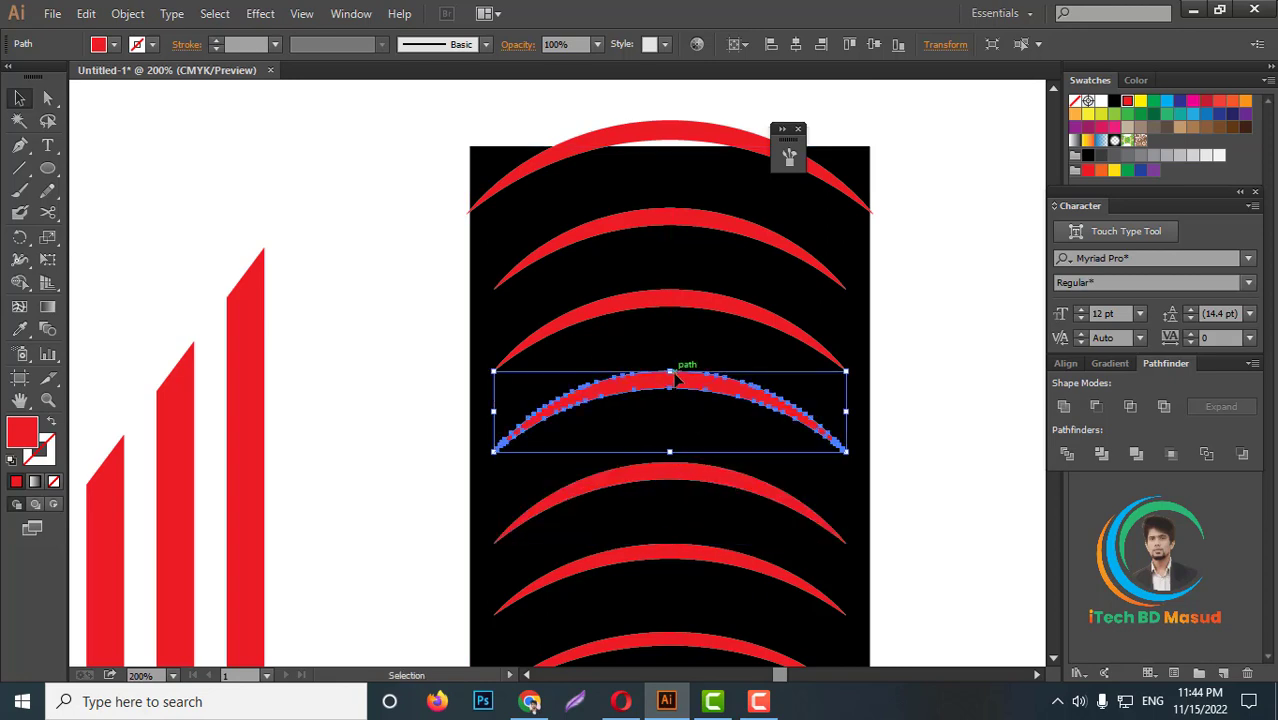
left_click_drag(675, 376, 680, 366)
scroll(664, 305, "up", 1)
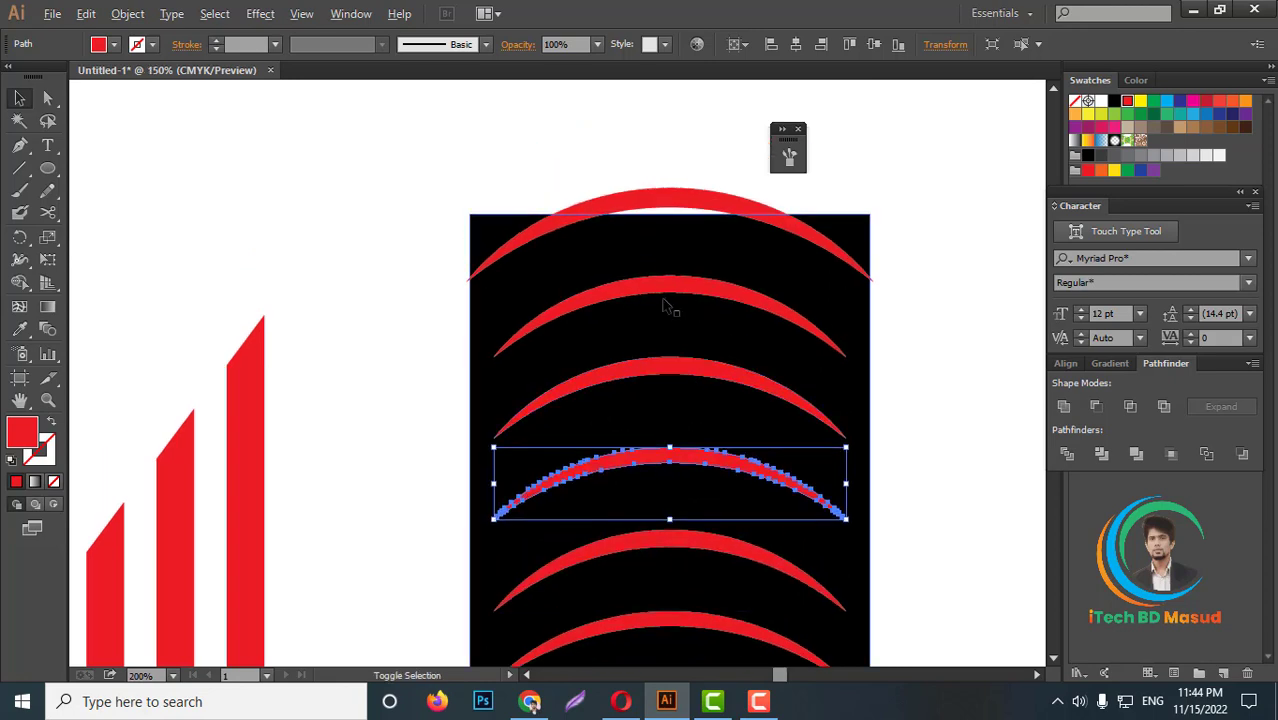
scroll(770, 402, "down", 5)
left_click(743, 455)
Step: Select all red arcs in the black panel except the top one
scroll(690, 461, "up", 3)
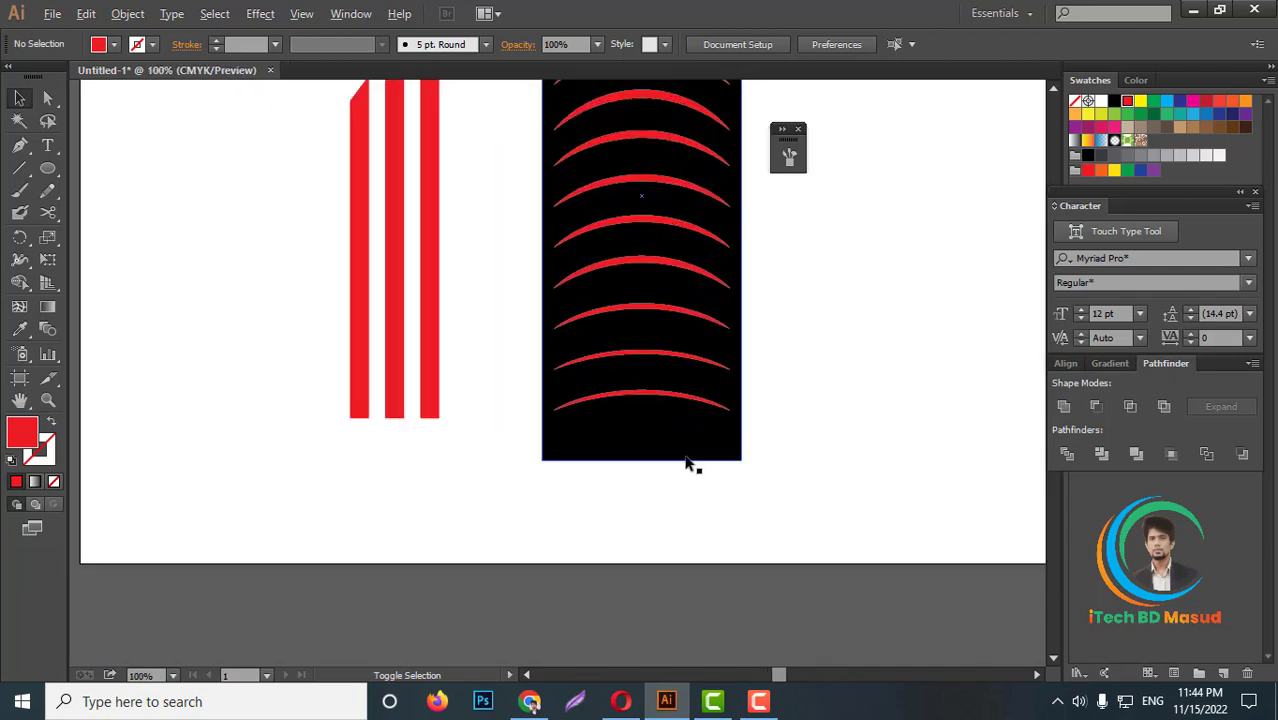
scroll(710, 457, "up", 1)
scroll(722, 460, "up", 2)
scroll(735, 453, "up", 2)
scroll(735, 447, "down", 3)
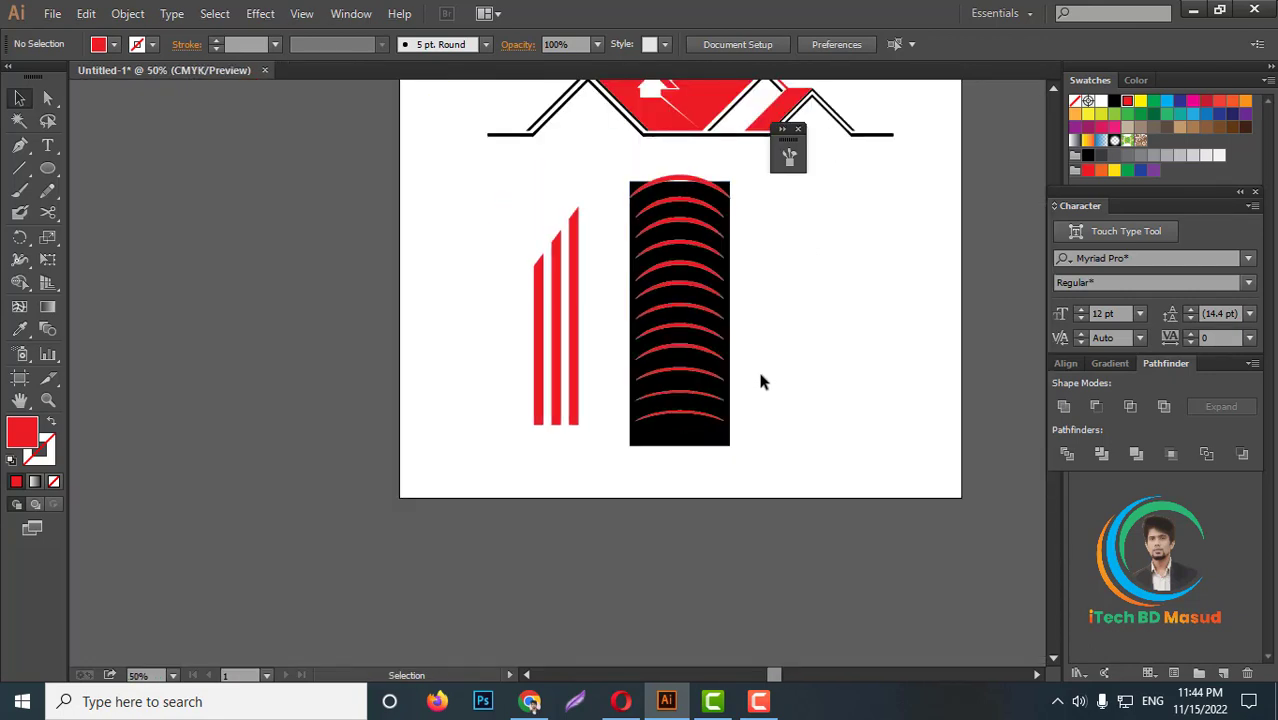
scroll(764, 375, "down", 1)
scroll(767, 370, "up", 2)
mouse_move(758, 237)
left_mouse_down()
mouse_move(600, 621)
mouse_move(660, 578)
left_mouse_up()
left_click(680, 240, "shift")
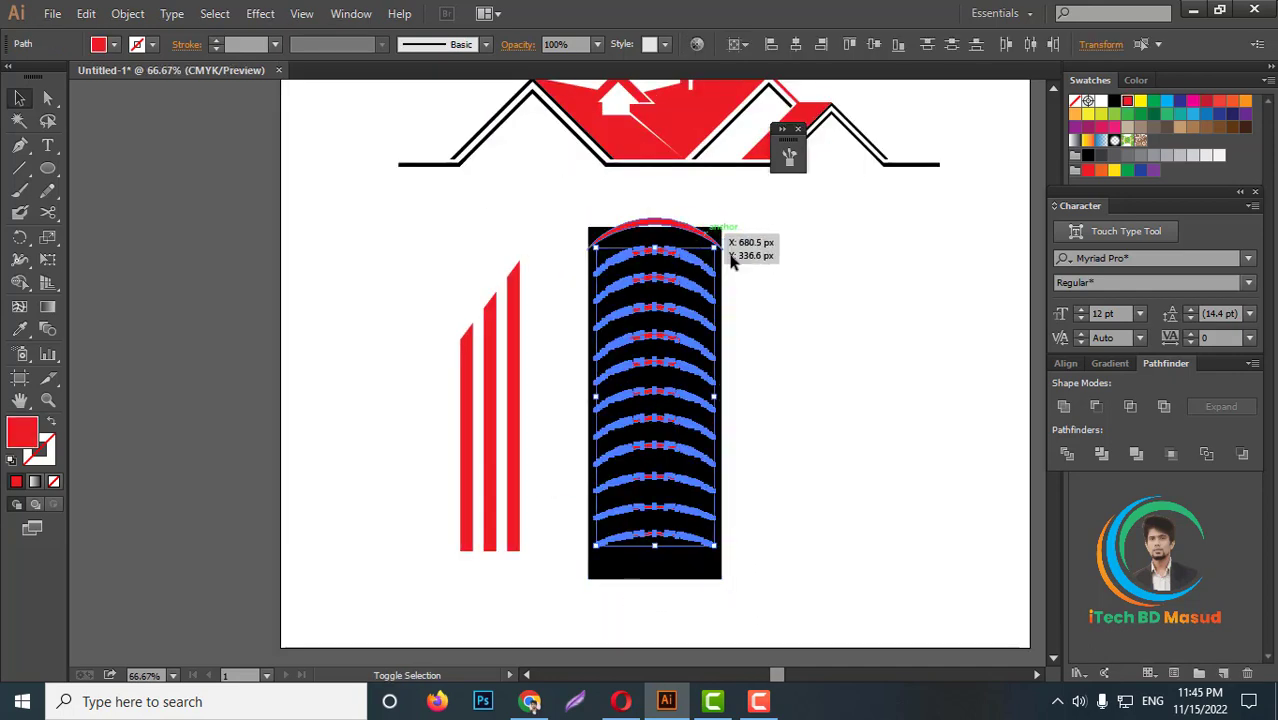
Step: Stretch the selected arcs down to the rectangle's bottom edge
left_click_drag(655, 545, 657, 568)
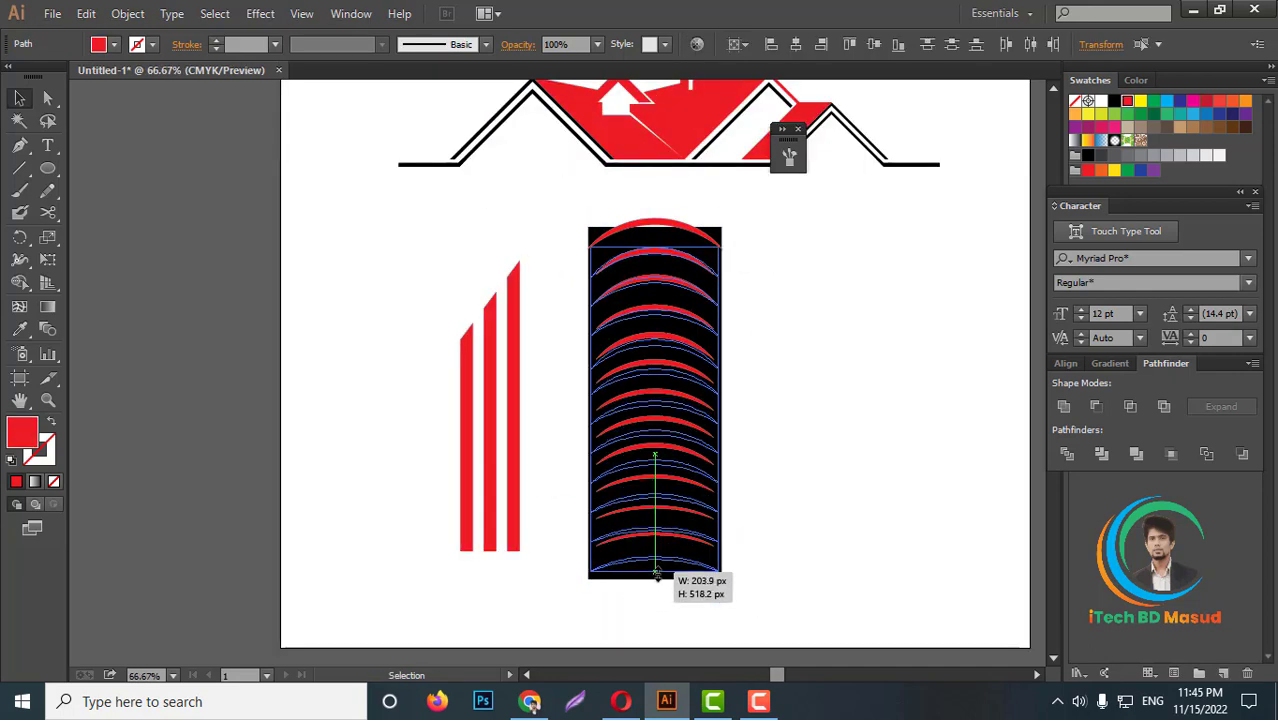
scroll(657, 568, "up", 2)
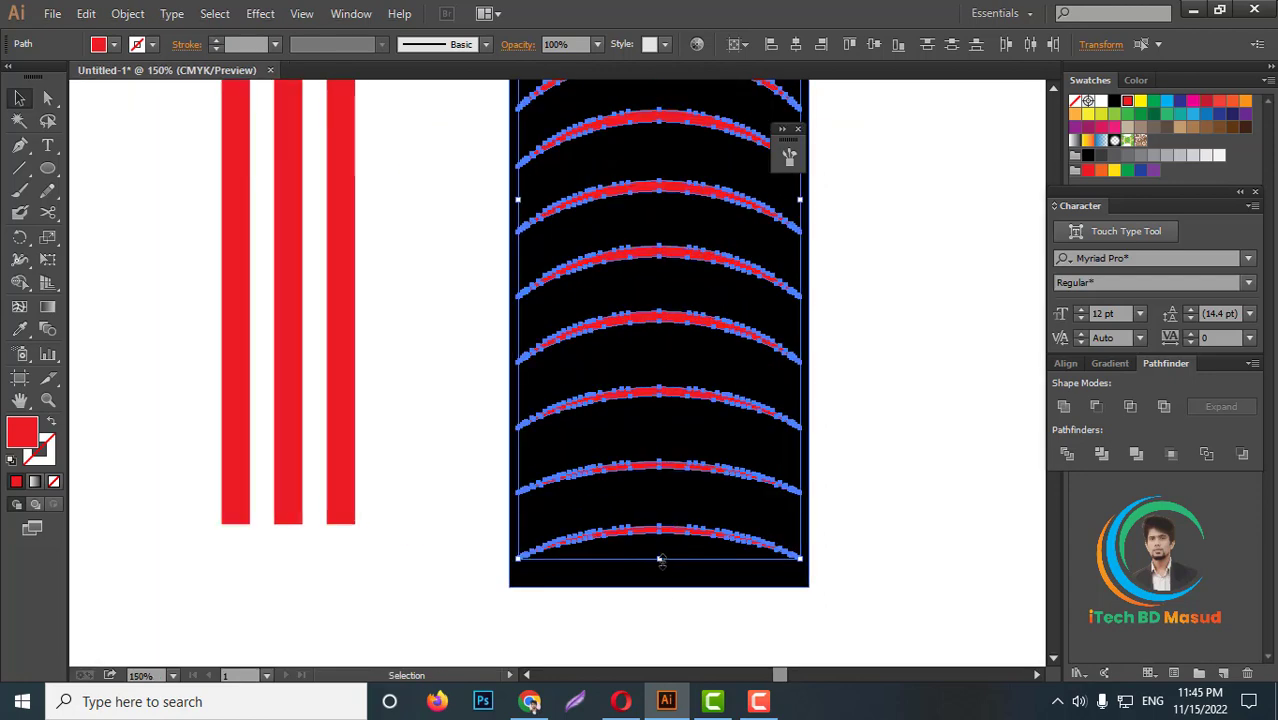
left_click_drag(661, 560, 661, 604)
scroll(684, 627, "down", 3)
left_click(96, 118)
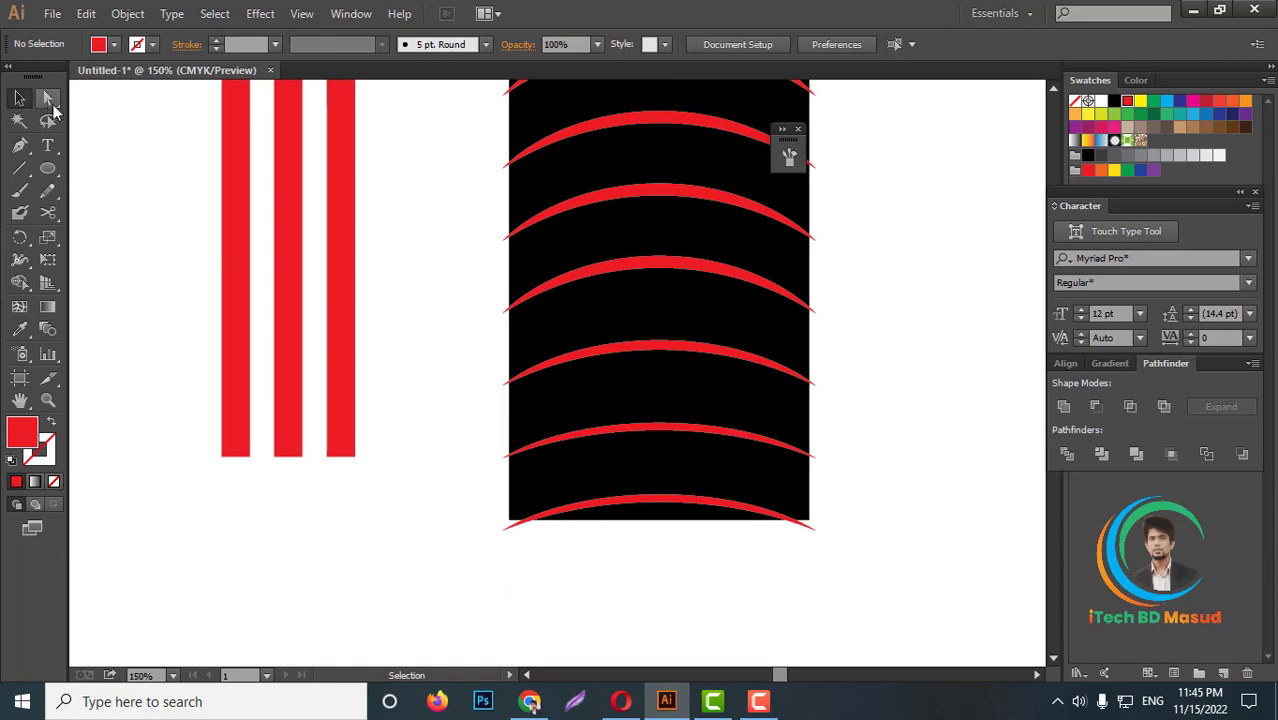
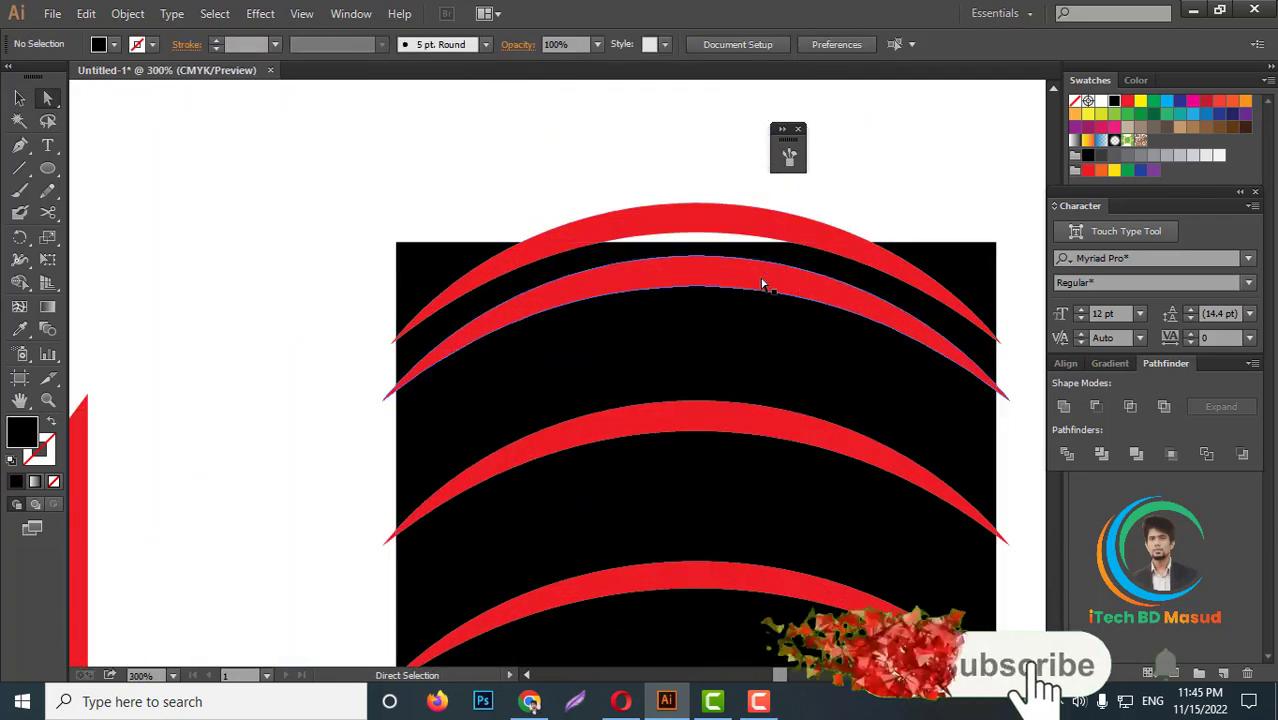
Step: Select all the red arcs and nudge them down three steps inside the tower
left_click(765, 282)
left_click(19, 97)
key("ctrl+1")
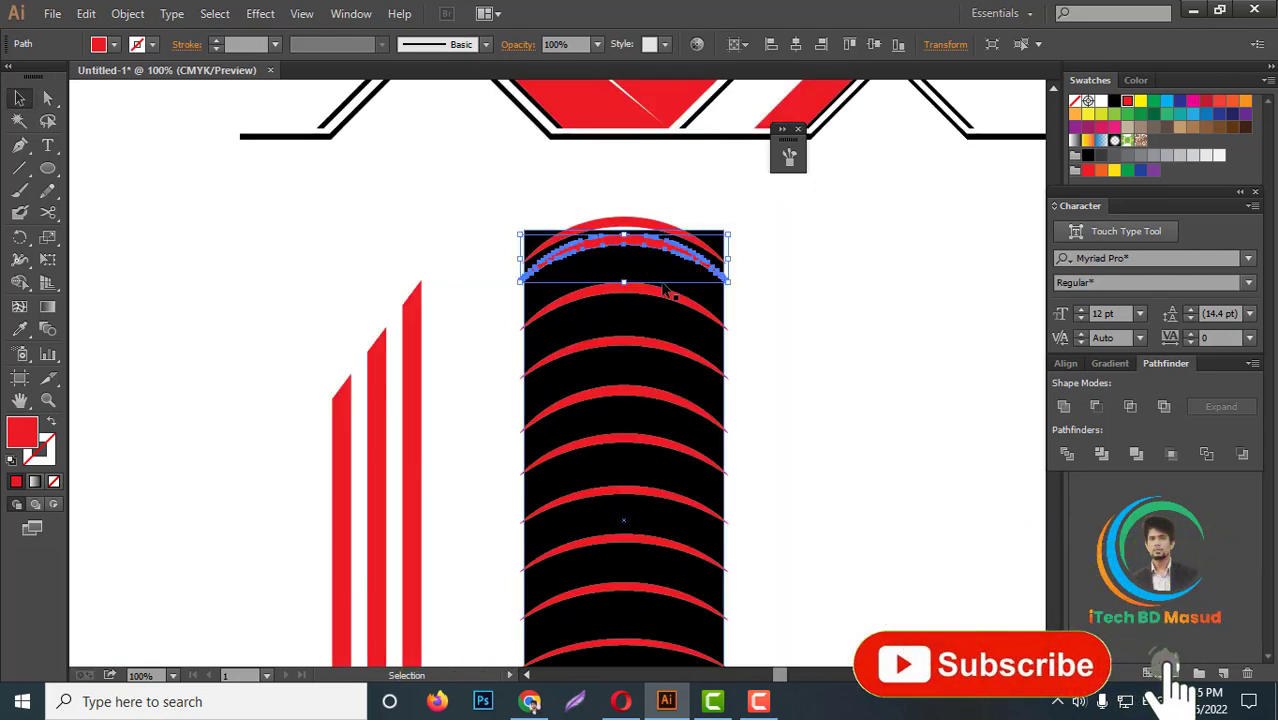
left_click_drag(492, 140, 730, 590)
scroll(700, 565, "down", 3)
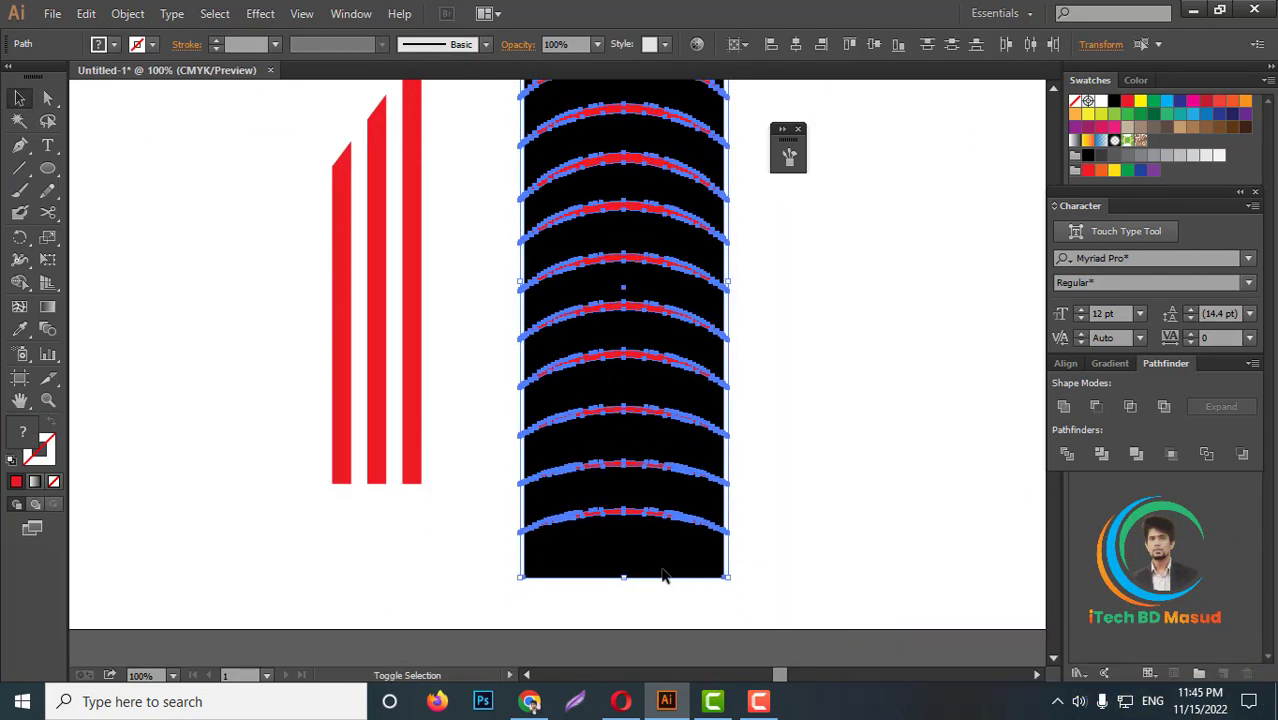
scroll(762, 537, "up", 2)
key("ctrl+plus")
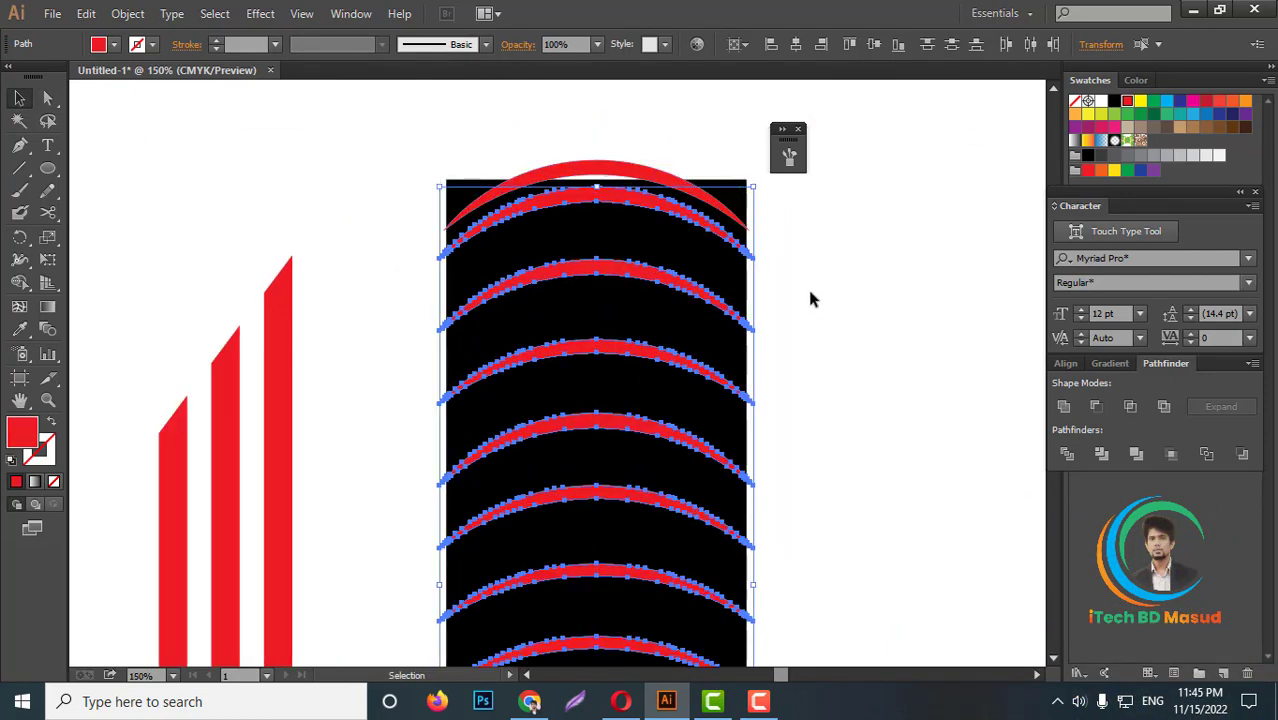
key("Down")
key("Down")
key("Down")
key("Down")
key("Down")
key("Down")
key("Down")
key("Down")
key("Down")
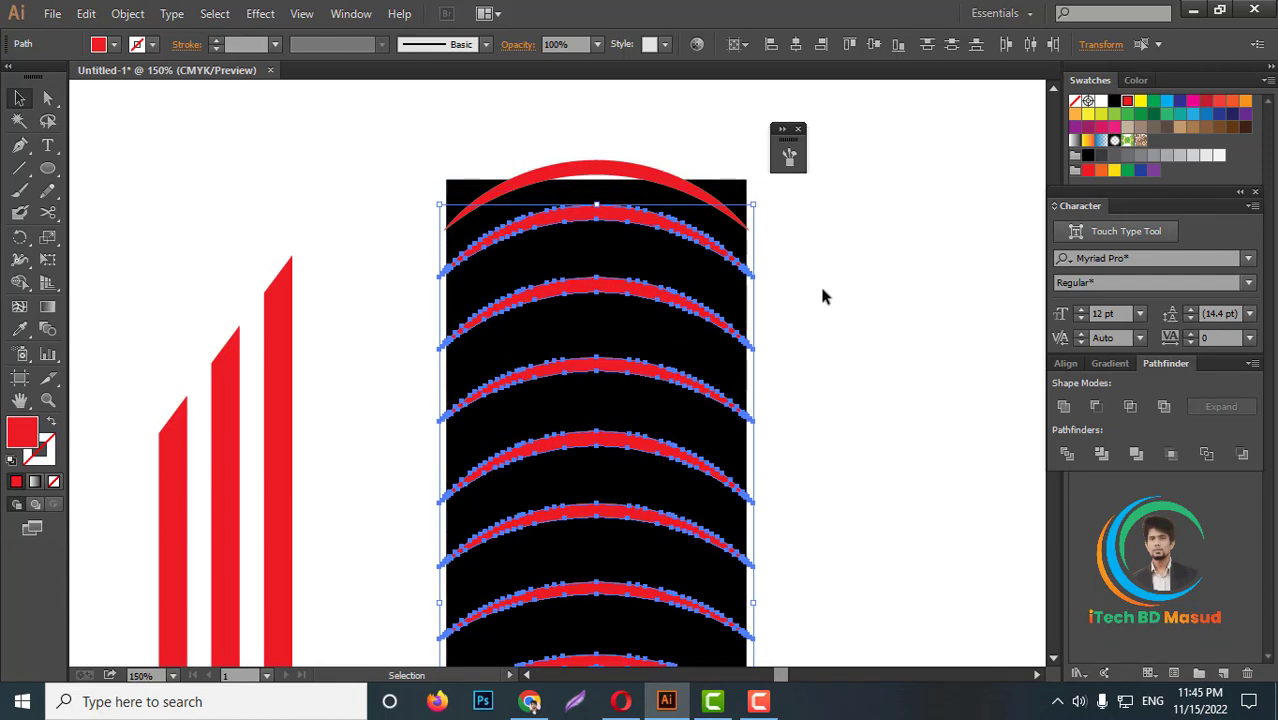
key("Down")
key("Down")
key("Down")
key("ctrl+minus")
key("ctrl+minus")
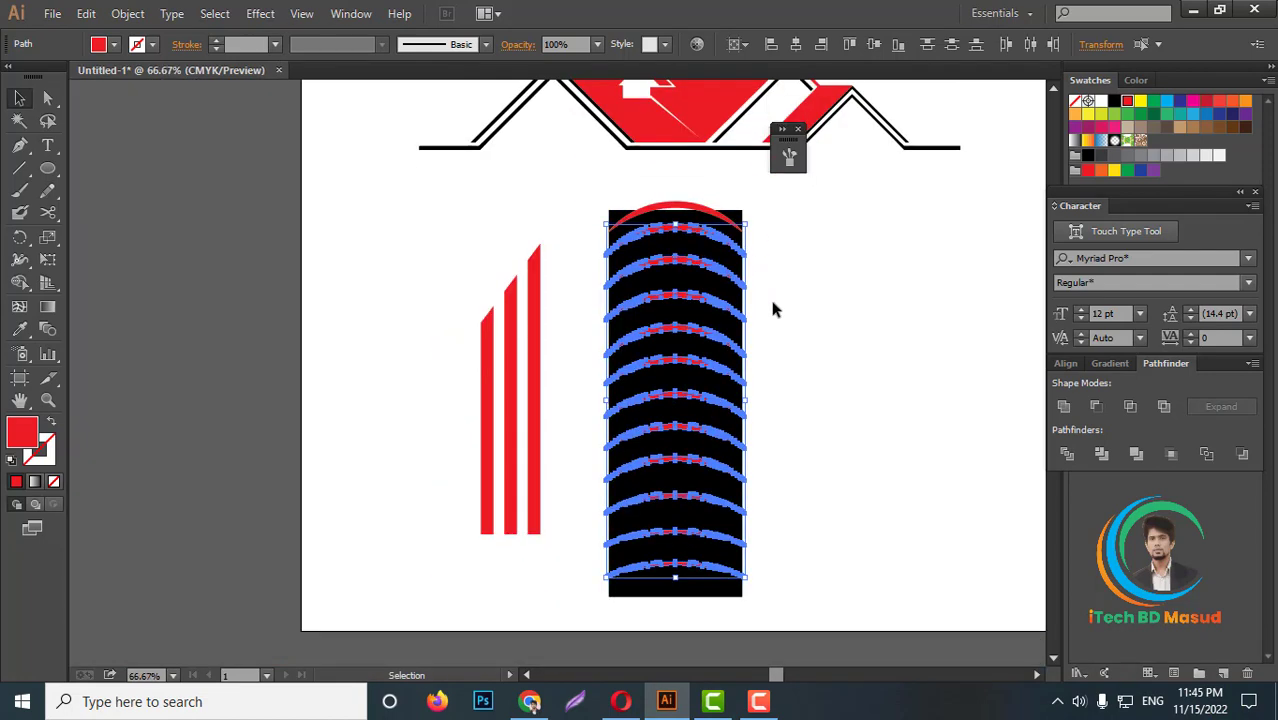
key("Down")
key("Down")
key("Down")
key("Down")
key("Down")
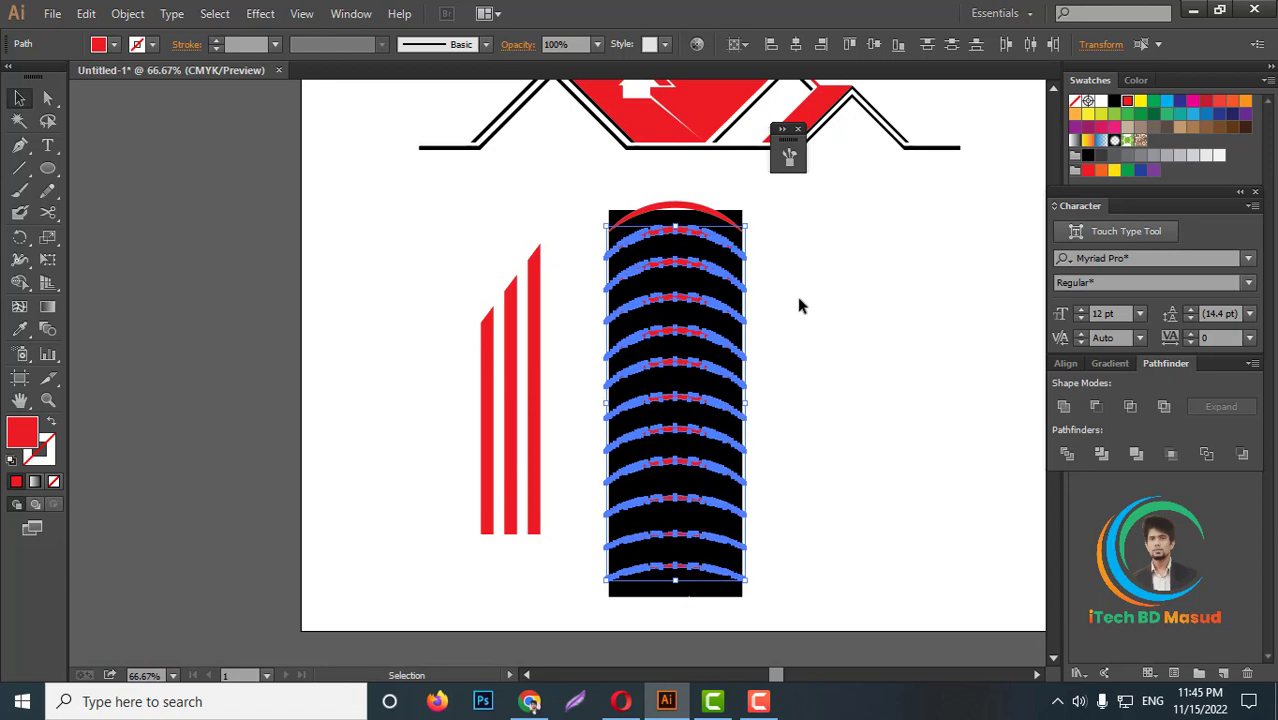
Step: Move the floating panel off the artwork and select the arcs together with the tower
left_click(795, 291)
scroll(795, 300, "down", 1)
scroll(795, 340, "down", 1)
left_click_drag(771, 150, 652, 503)
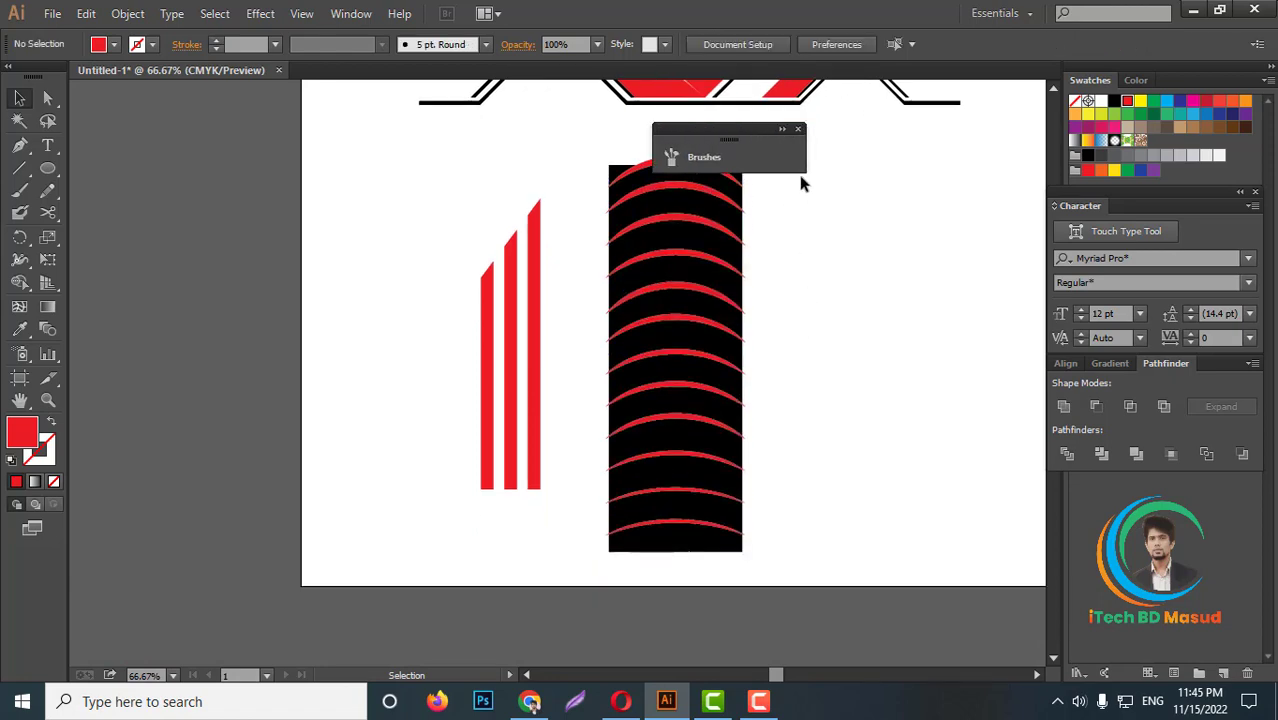
left_click_drag(766, 128, 940, 134)
left_click(690, 172)
scroll(690, 172, "up", 2)
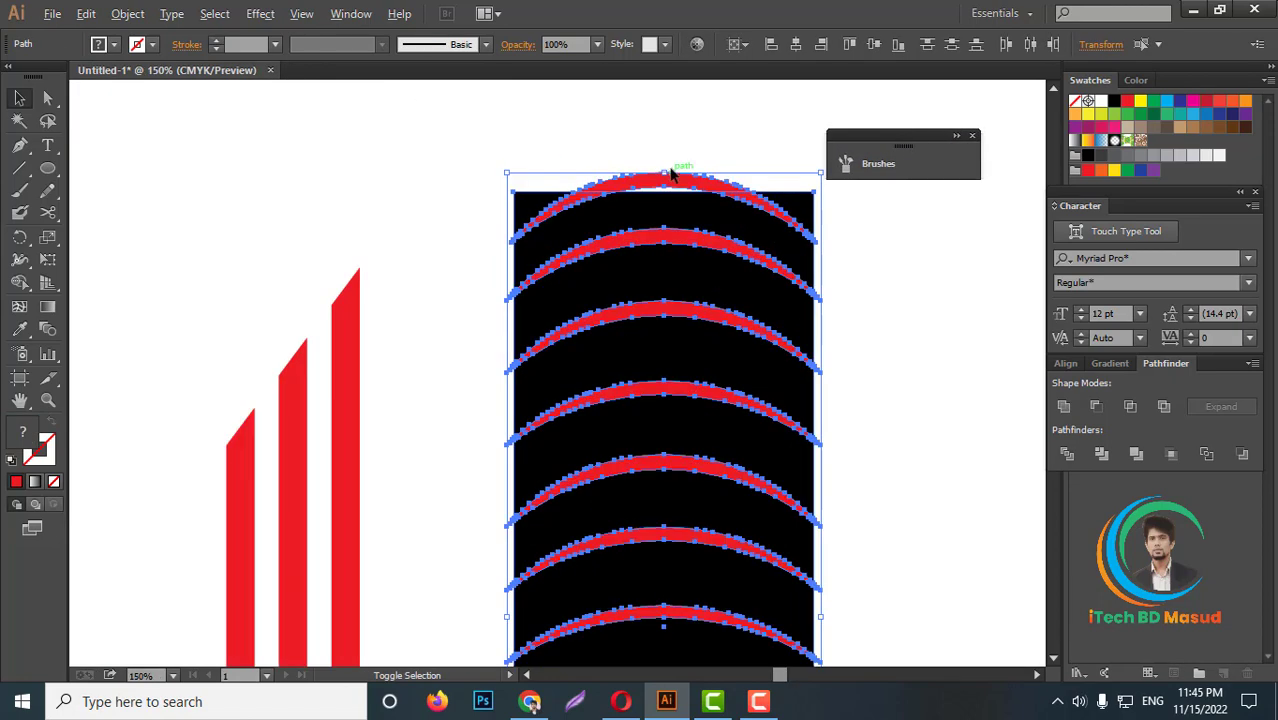
scroll(671, 174, "up", 1)
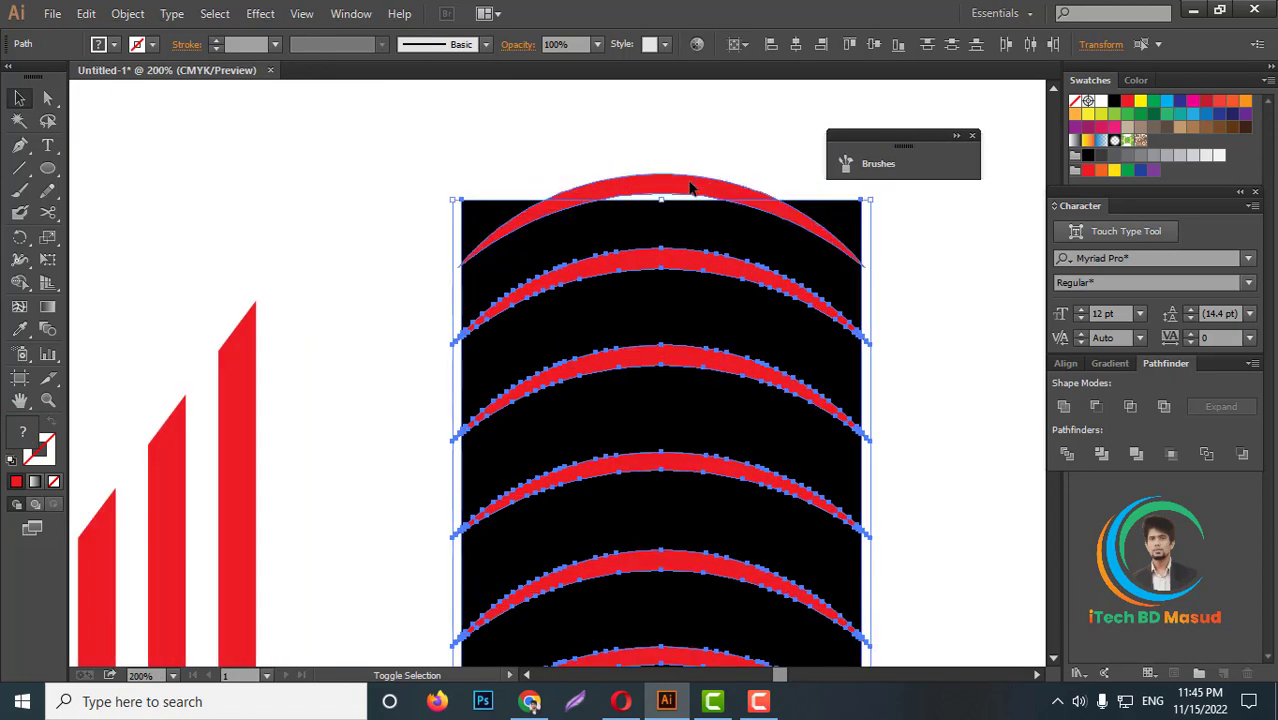
Step: Subtract the red arcs from the black rectangle with Pathfinder Minus Front
left_click(1100, 408)
left_click(550, 237)
scroll(550, 237, "up", 2)
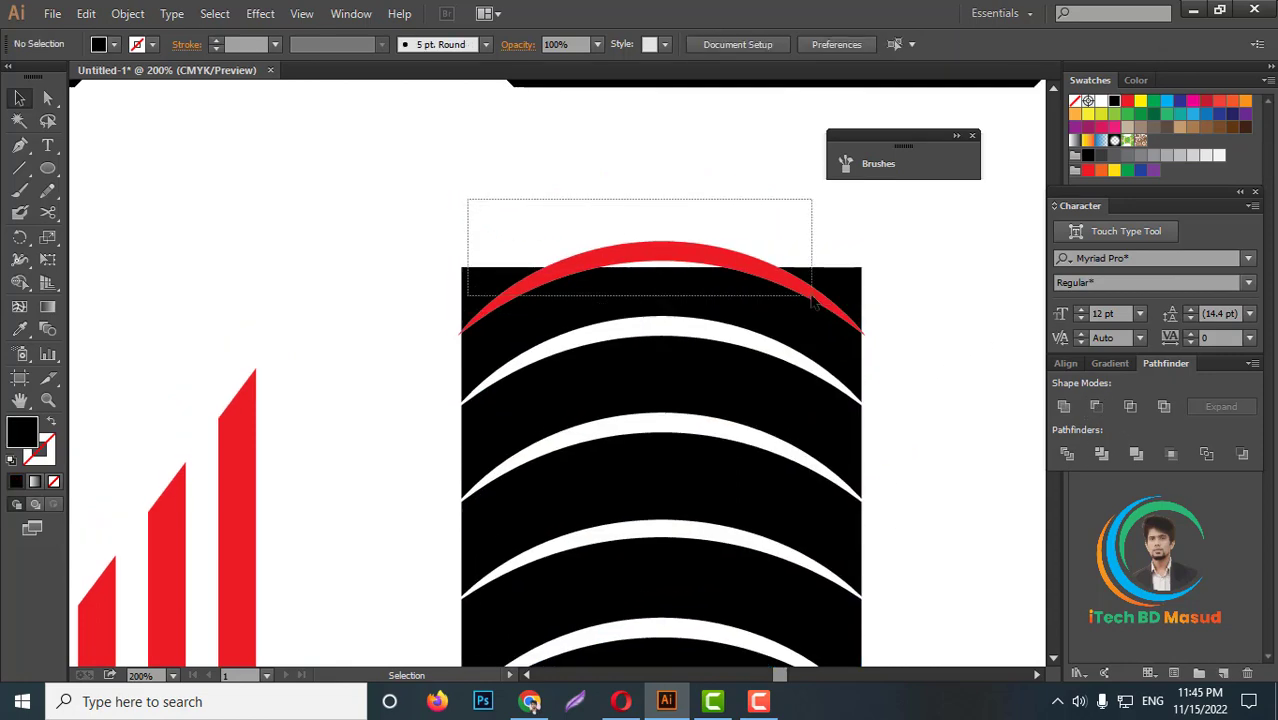
Step: Merge the top red arc into the black tower with Shape Builder to dome its top
left_click_drag(812, 297, 786, 312)
scroll(786, 312, "up", 2)
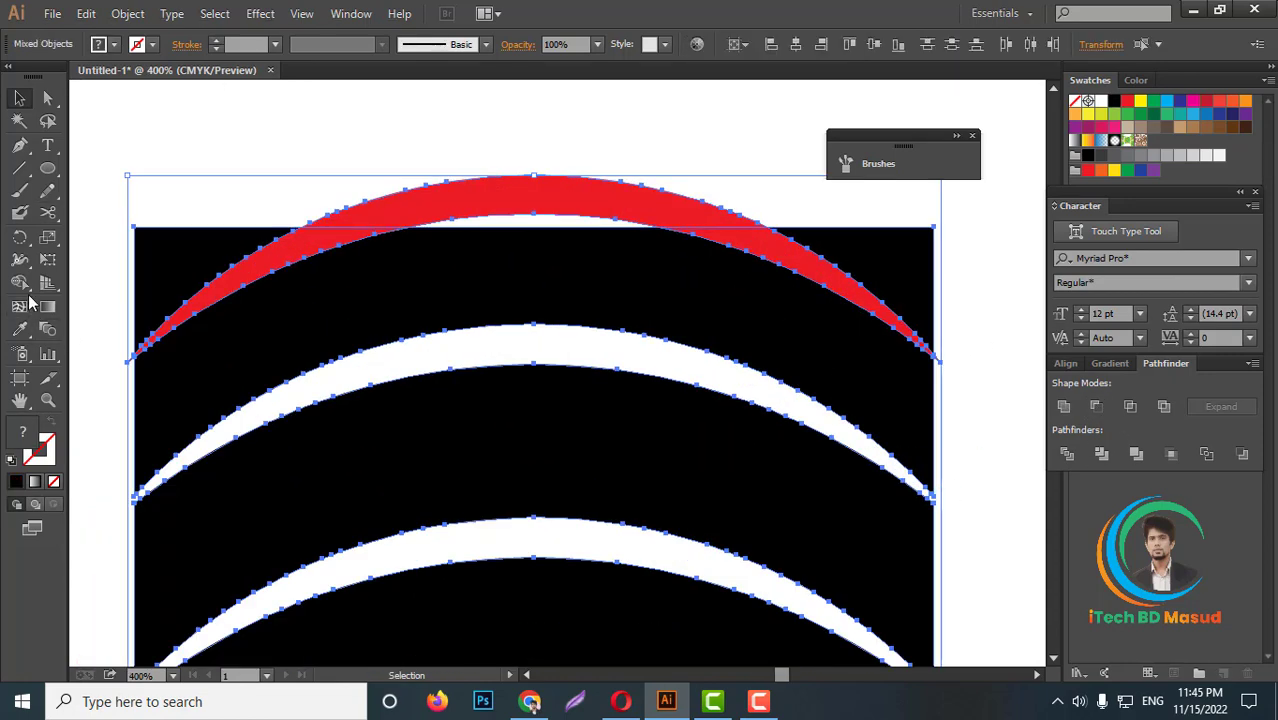
left_click(20, 283)
scroll(135, 355, "up", 2)
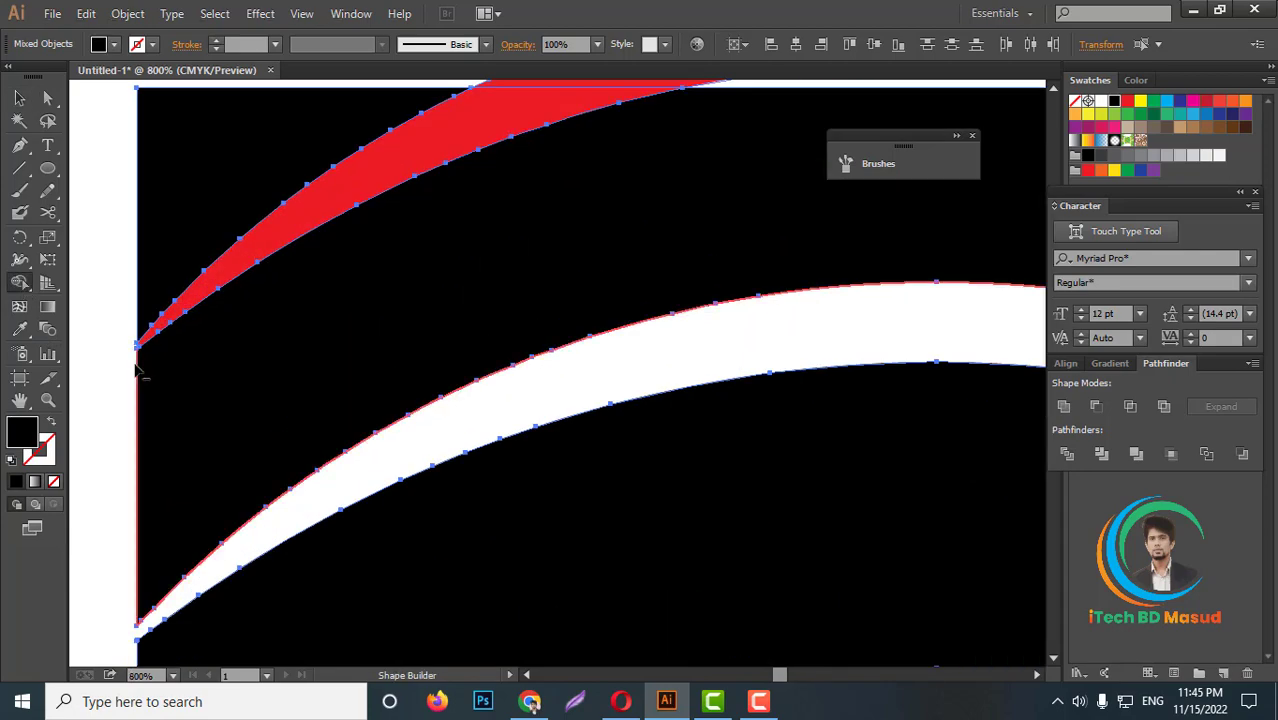
scroll(135, 370, "down", 3)
scroll(988, 295, "up", 2)
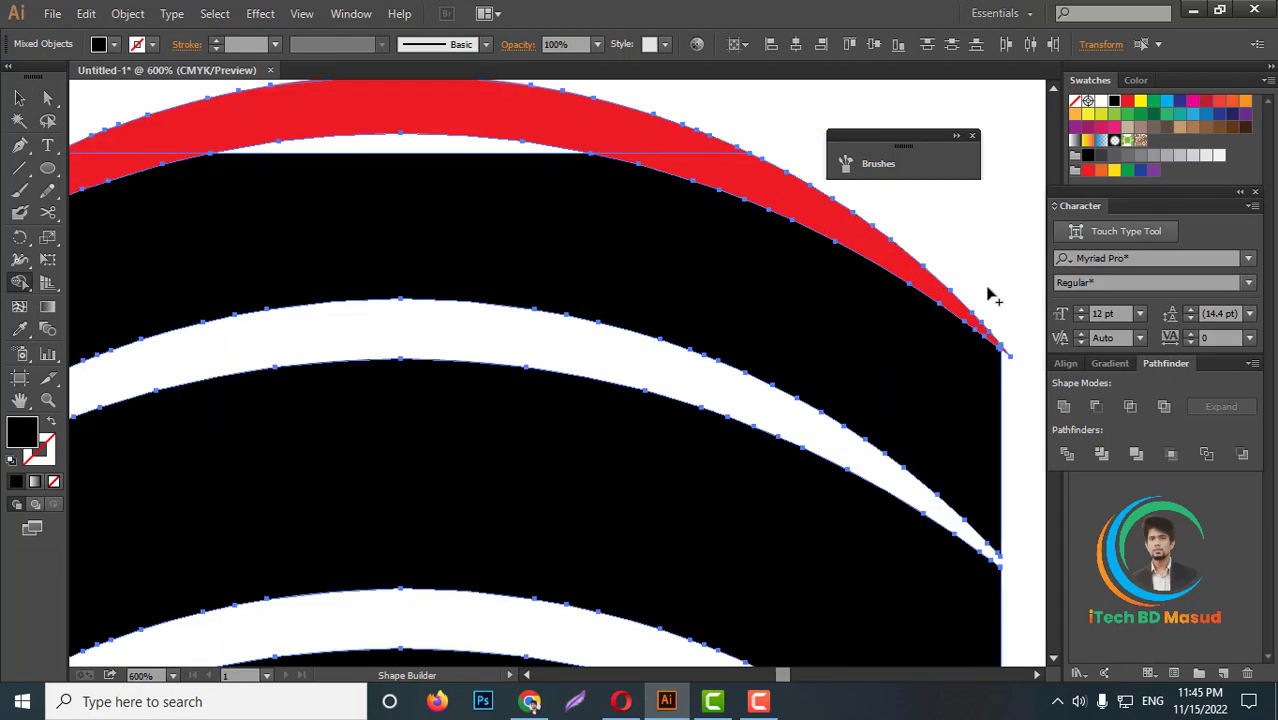
scroll(988, 295, "up", 2)
left_click_drag(541, 293, 740, 355)
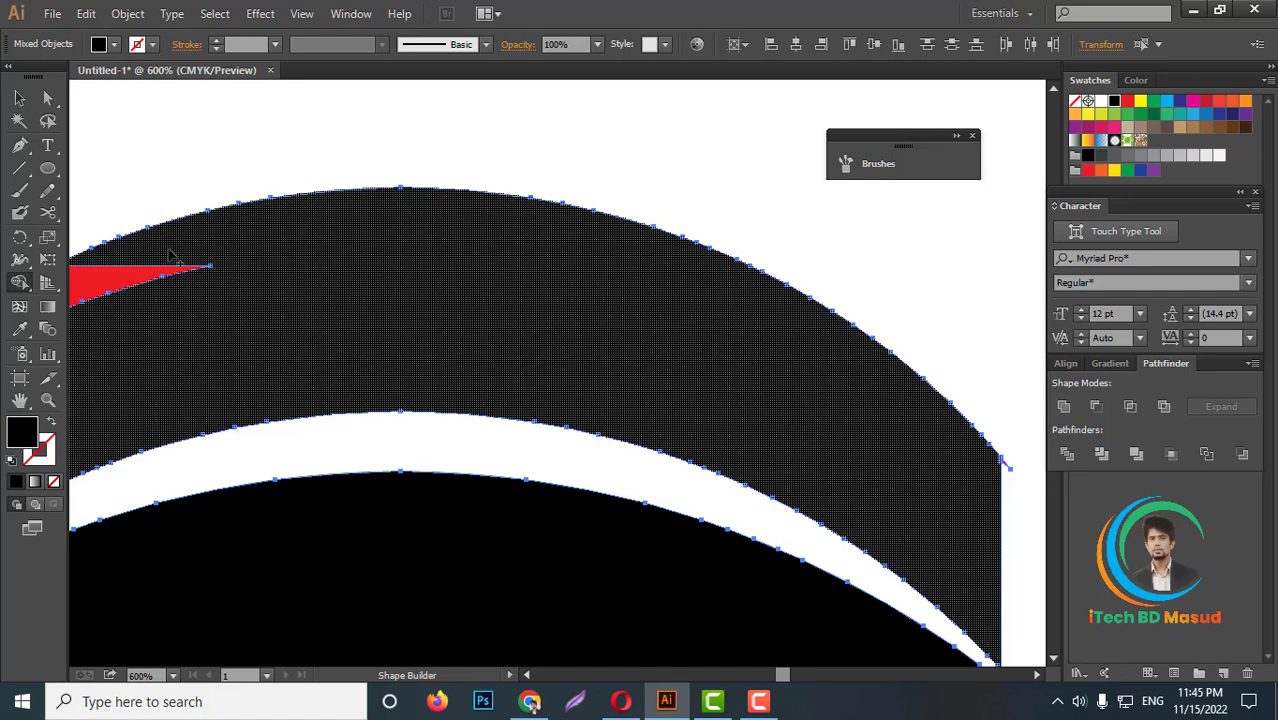
scroll(583, 295, "down", 3)
key("v")
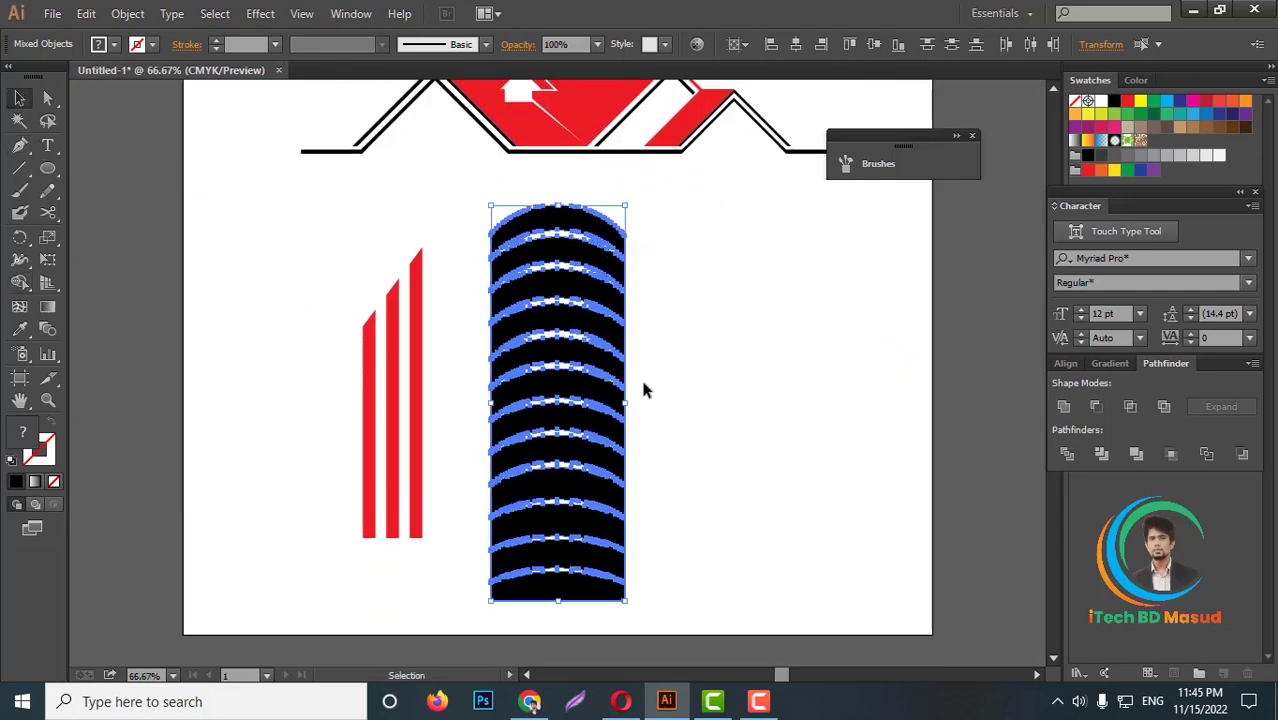
Step: Group the tower's pieces together
left_click(655, 340)
scroll(658, 341, "down", 2)
scroll(655, 395, "up", 2)
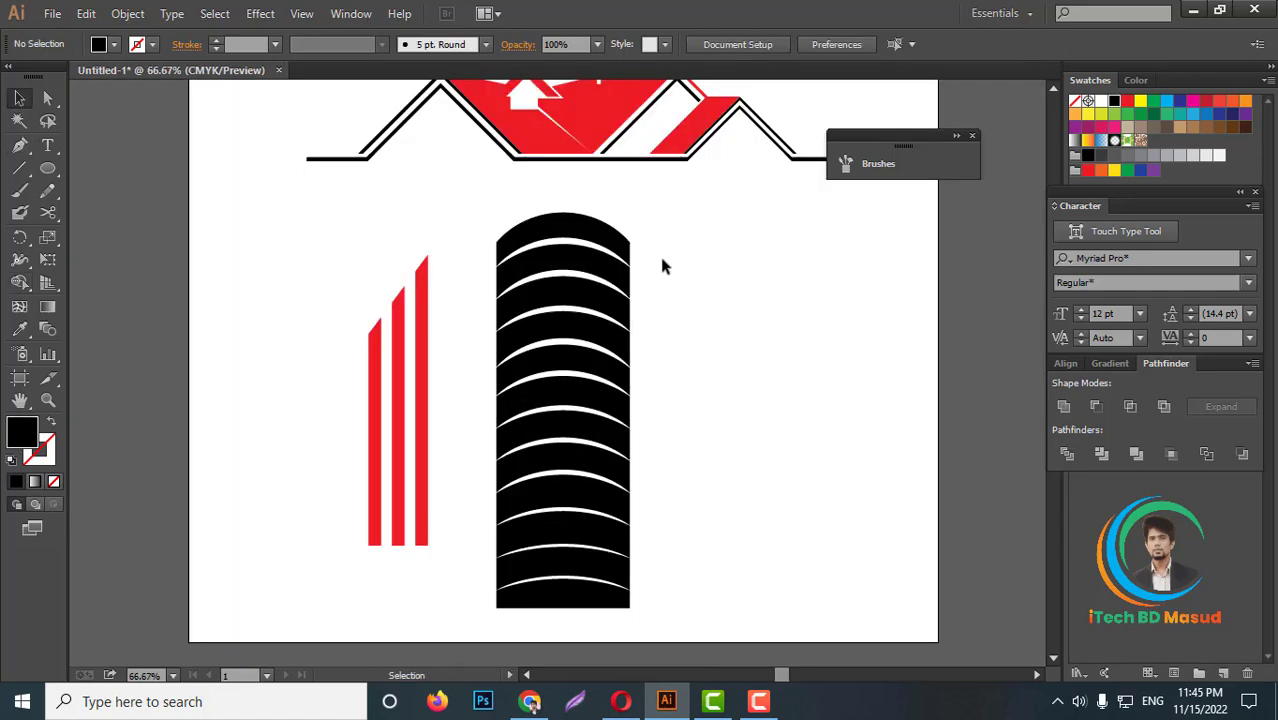
left_click(519, 607)
right_click(562, 390)
left_click(585, 476)
left_click(698, 458)
Step: Move the tower beside the stripes, shorten it from the top and adjust its right edge
scroll(612, 500, "up", 1)
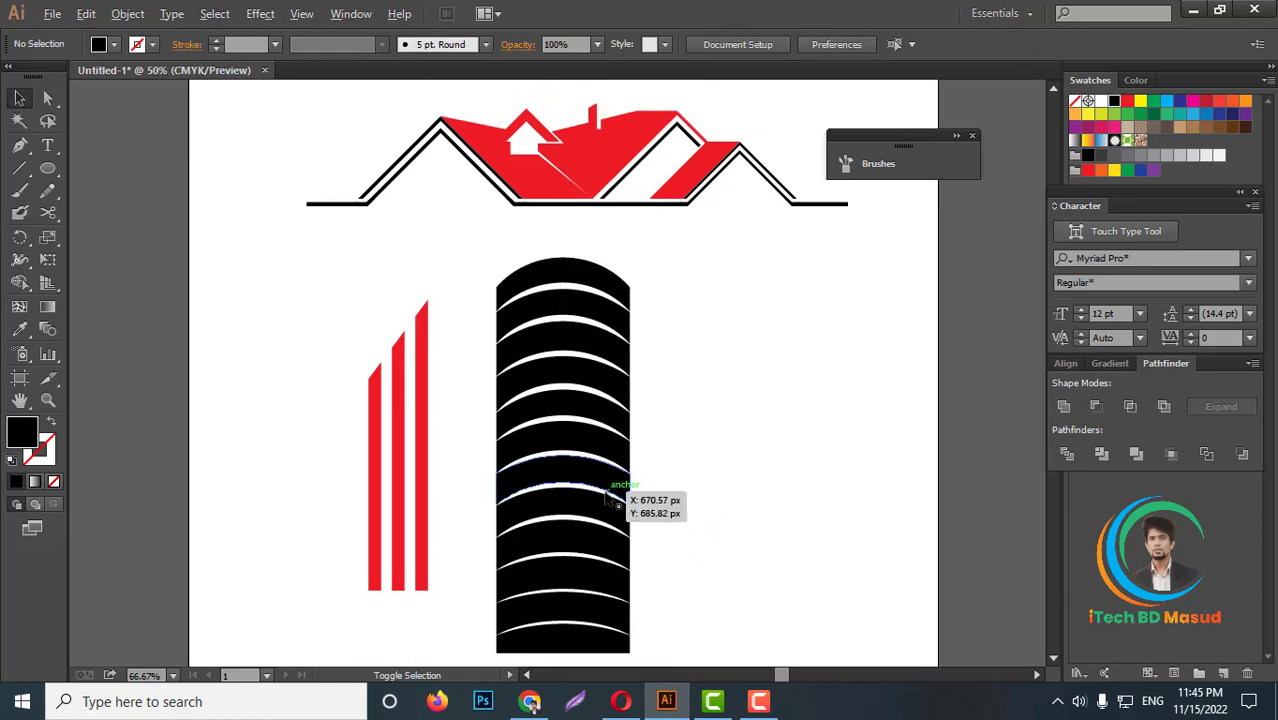
scroll(607, 497, "down", 1)
left_click_drag(606, 563, 548, 493)
left_click_drag(512, 150, 505, 174)
scroll(599, 376, "up", 1)
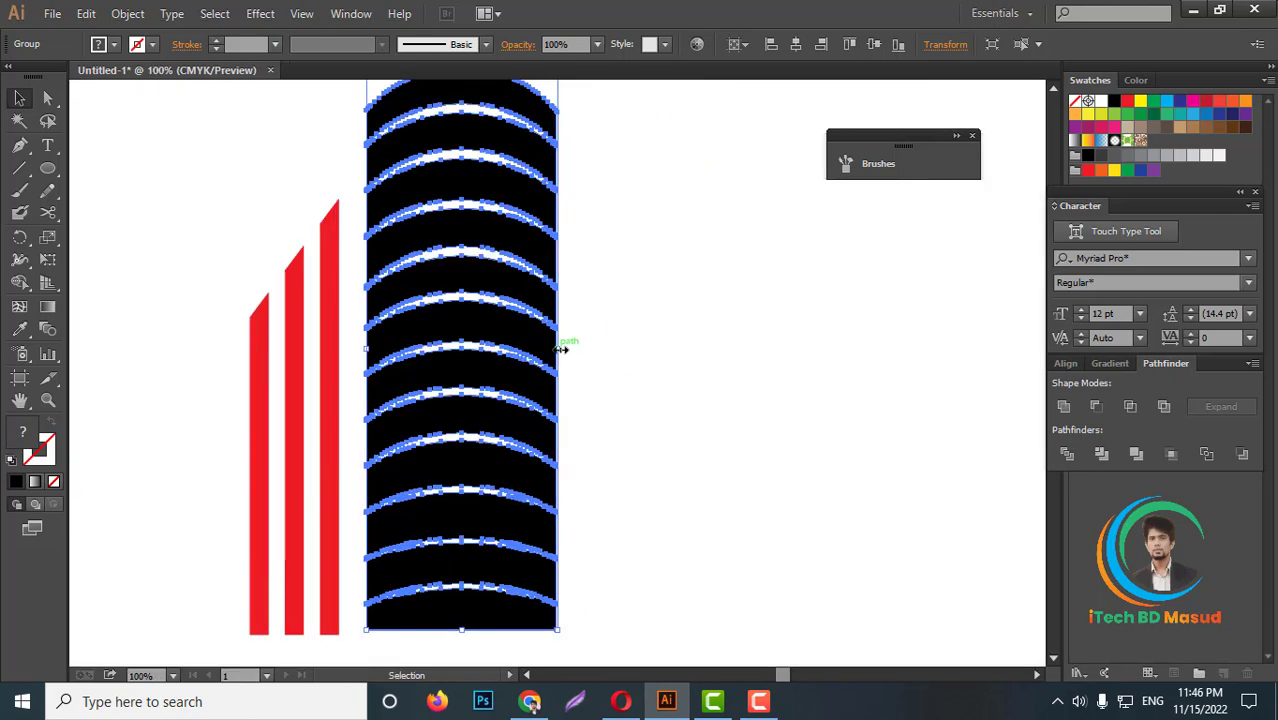
left_click_drag(562, 348, 587, 365)
scroll(570, 160, "up", 1)
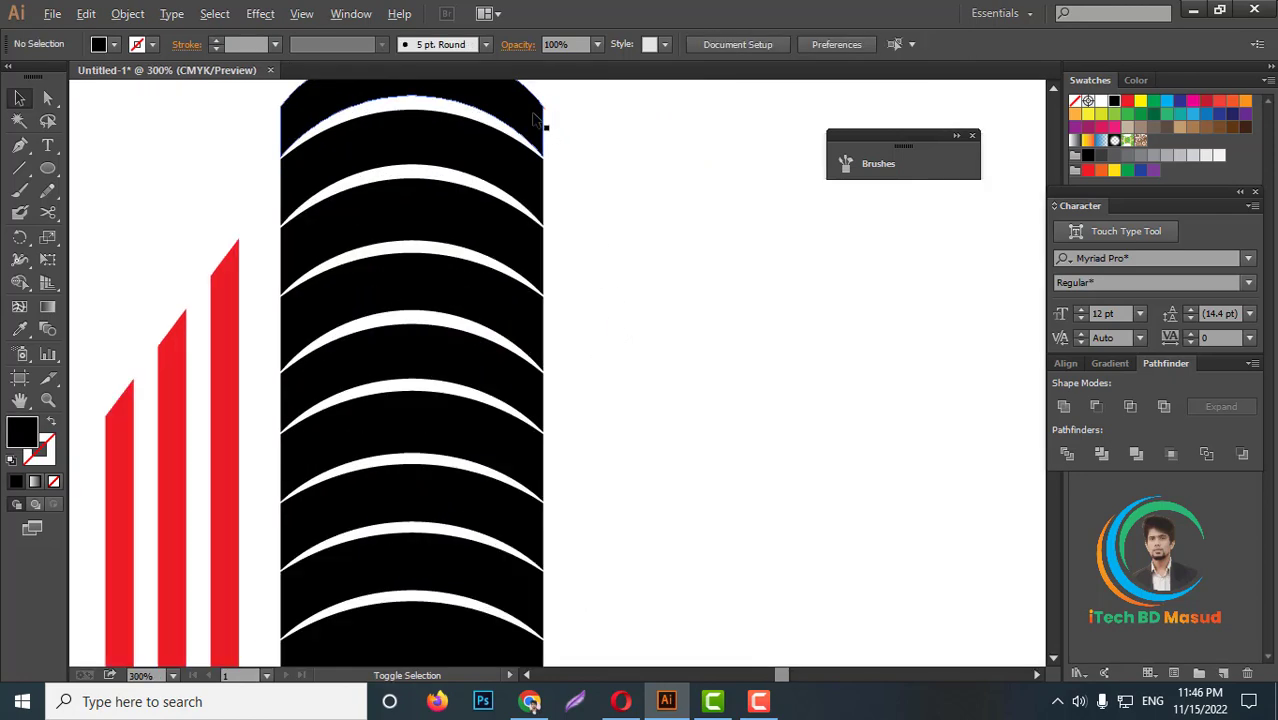
scroll(570, 160, "up", 2)
scroll(570, 160, "up", 5)
scroll(570, 160, "up", 2)
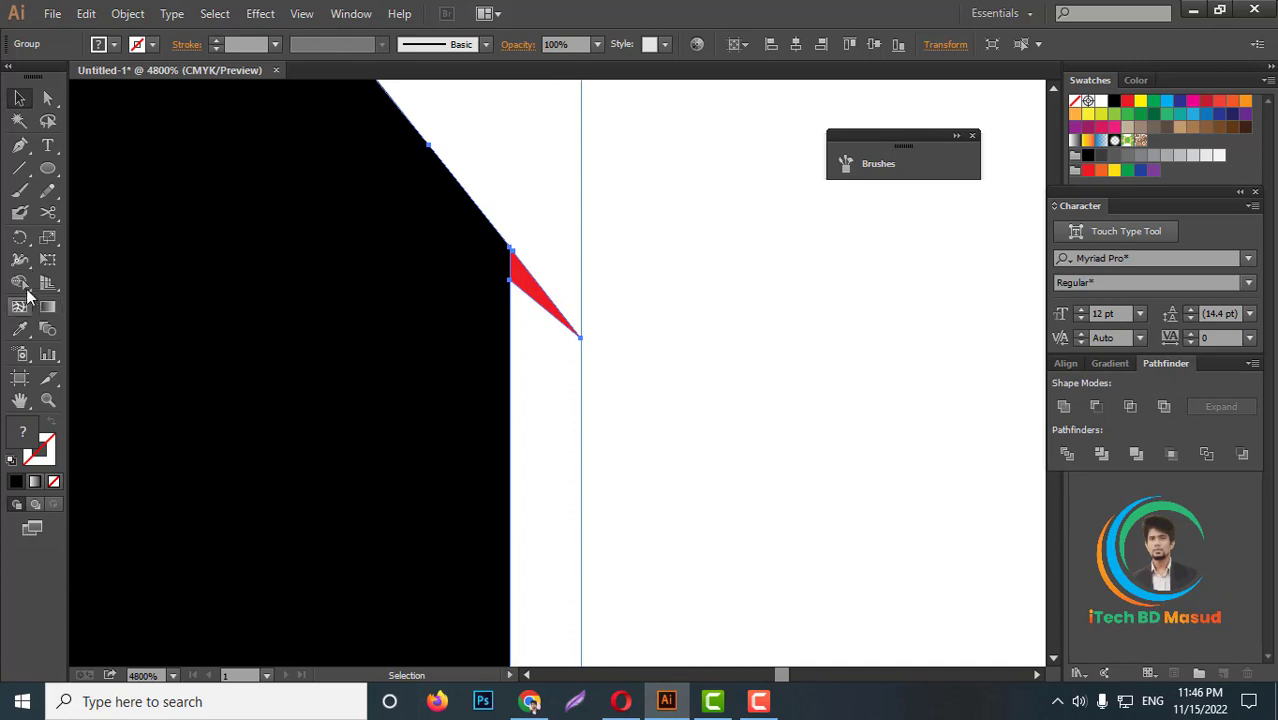
Step: Remove the leftover red sliver and nudge the tower left against the stripes
left_click(24, 287)
scroll(680, 280, "down", 4)
scroll(665, 351, "down", 4)
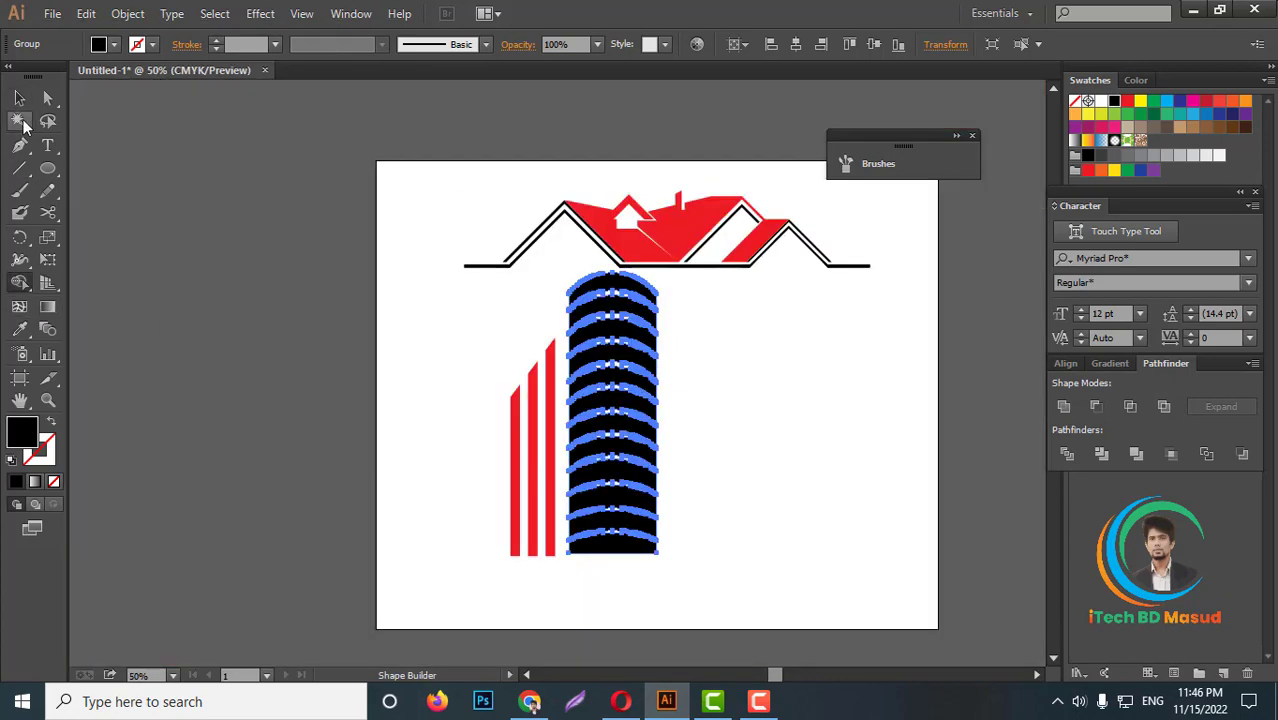
left_click(20, 98)
scroll(605, 500, "up", 2)
left_click_drag(606, 549, 588, 549)
scroll(634, 503, "down", 3)
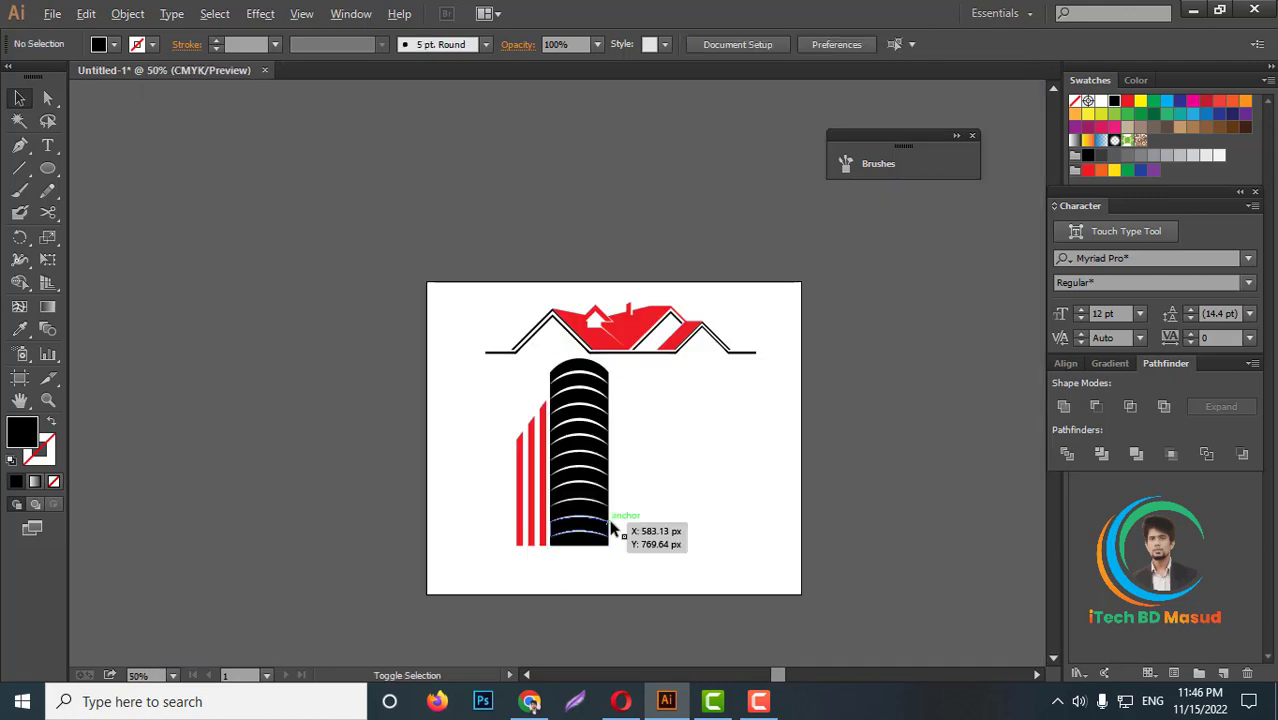
scroll(590, 530, "up", 2)
Step: Shift the red stripes slightly left and make a vertically reflected copy
left_click(474, 540)
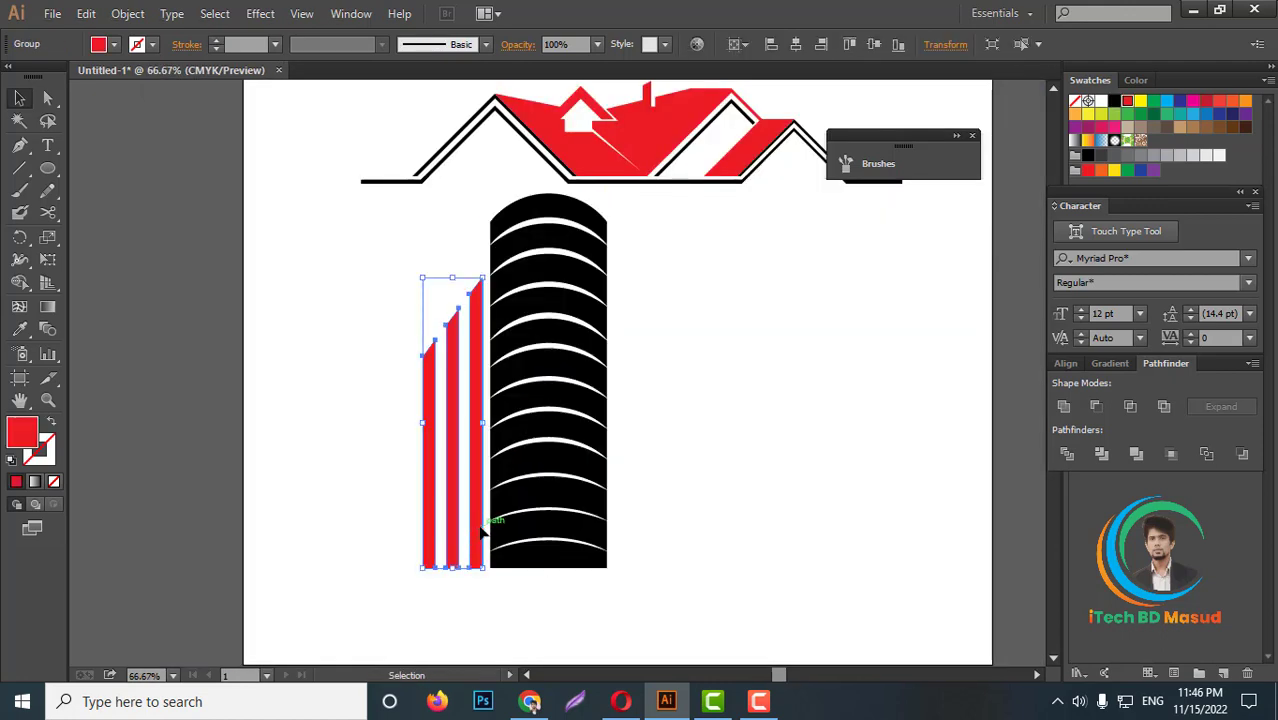
left_click_drag(480, 535, 476, 535)
right_click(447, 506)
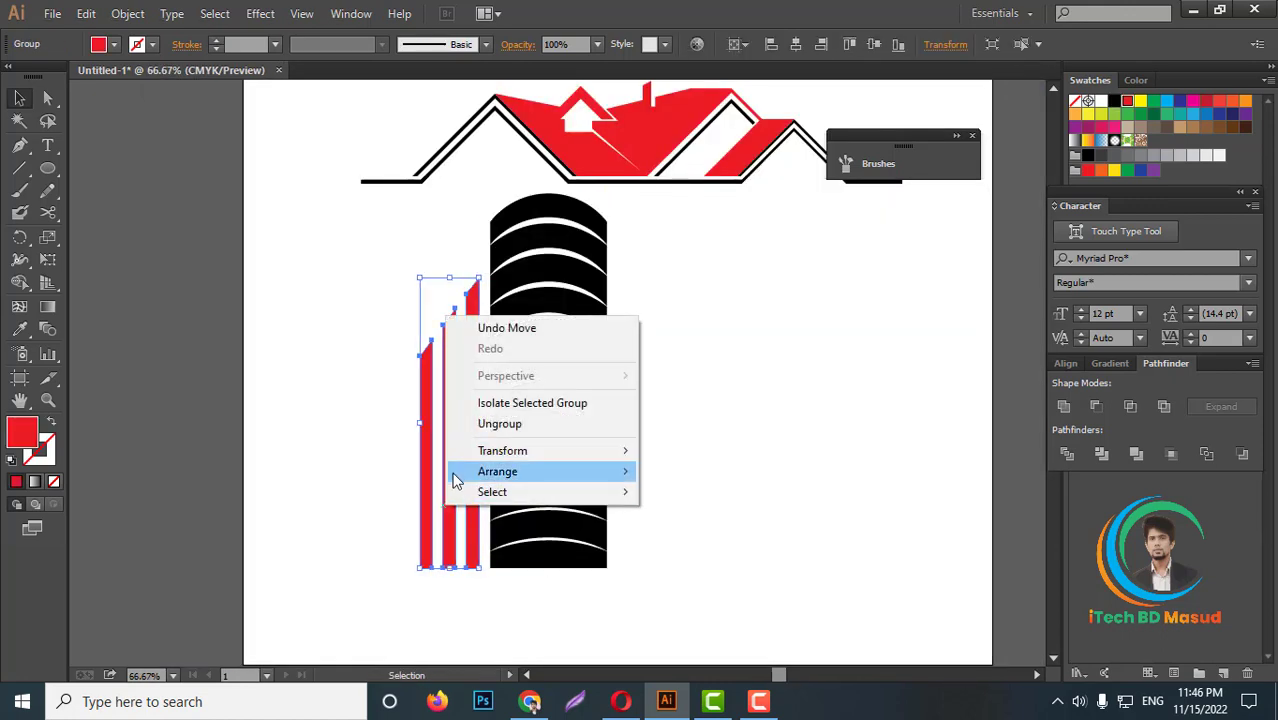
mouse_move(502, 451)
left_click(686, 519)
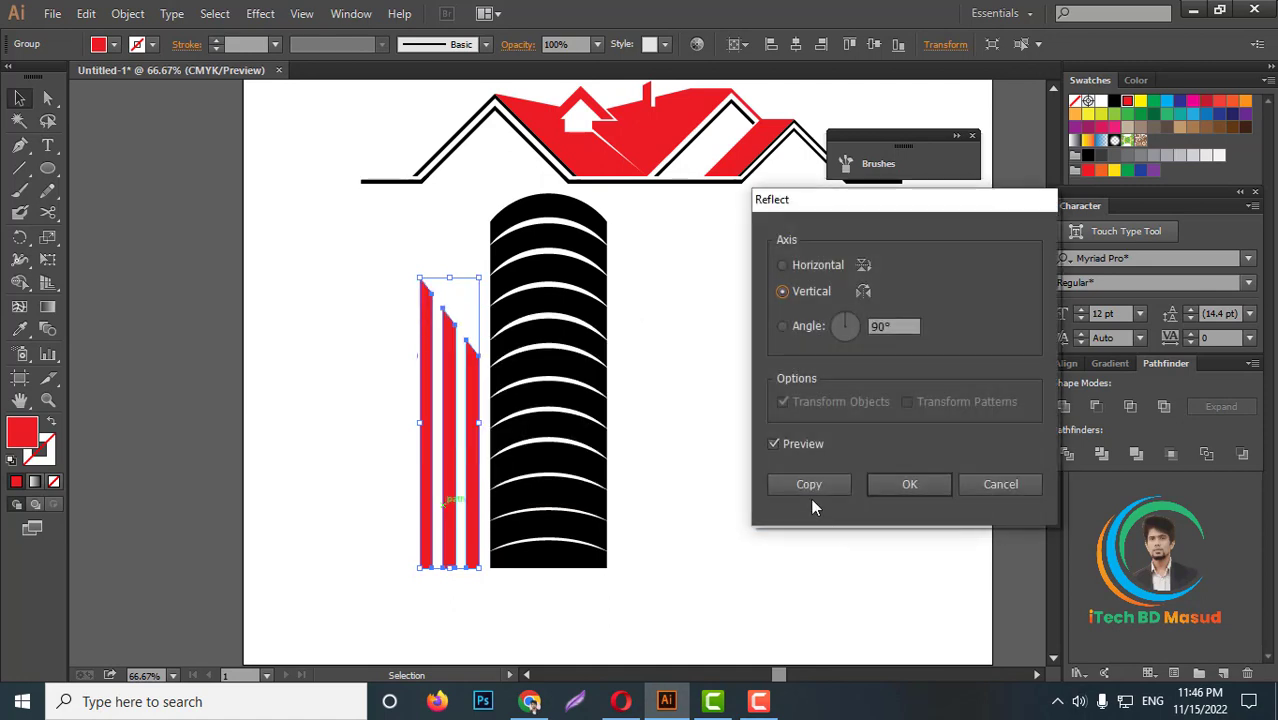
left_click(800, 484)
Step: Move the mirrored stripes to the tower's right side, then select the whole building
key("shift+Right")
key("shift+Right")
key("shift+Right")
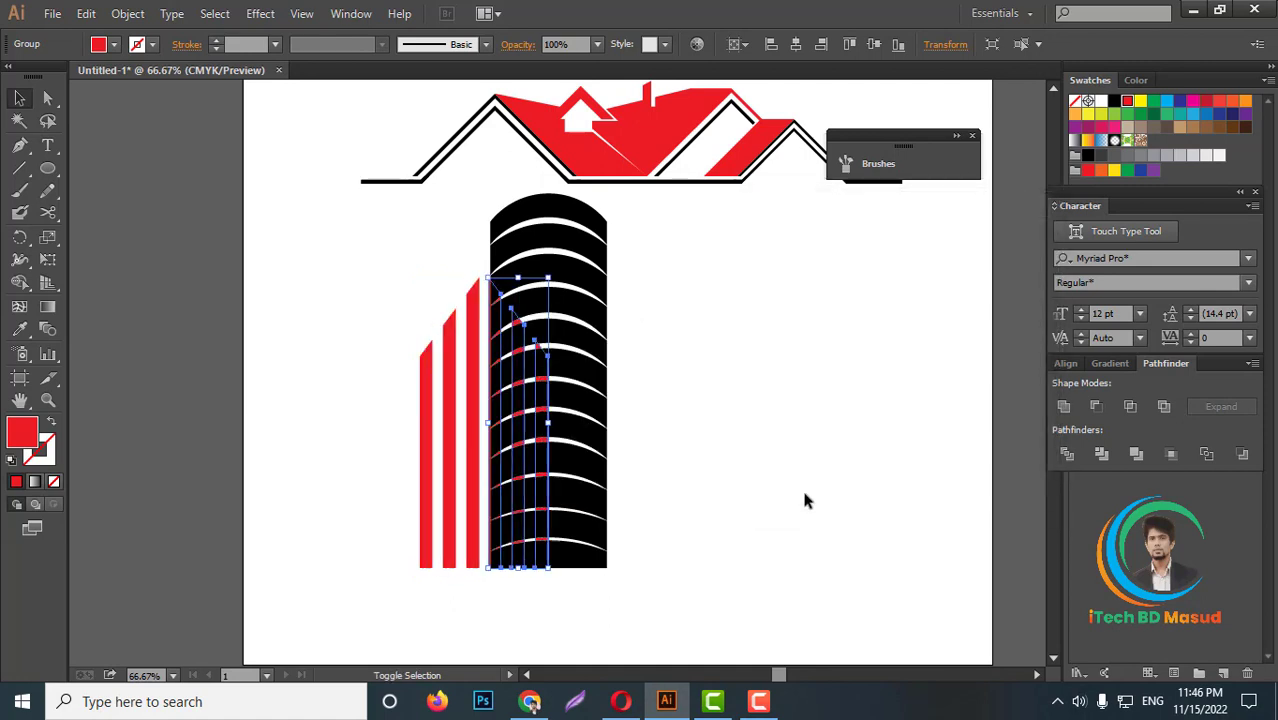
key("shift+Right")
key("shift+Right")
key("shift+Right")
key("shift+Right")
key("Right")
key("Right")
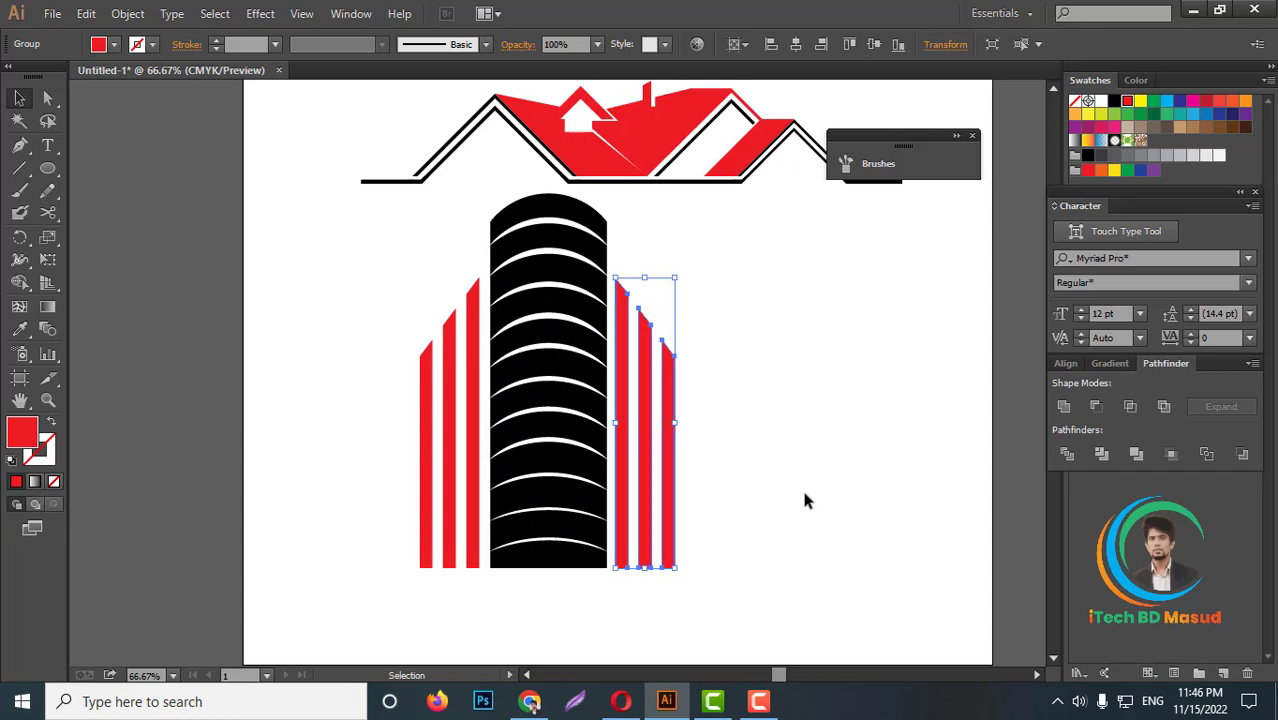
key("Right")
key("Right")
key("Right")
key("Right")
left_click(800, 478)
scroll(733, 456, "down", 2)
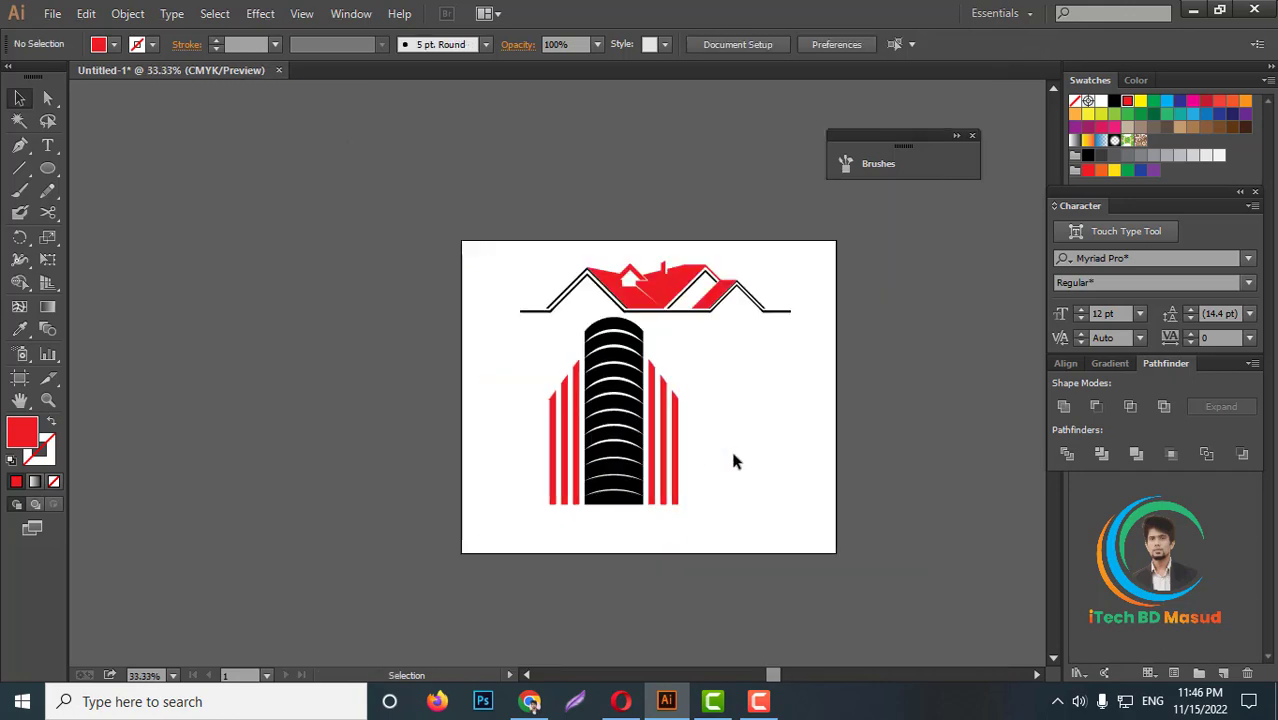
left_click(616, 508)
Step: Group the building pieces and move the tower up to the artboard top
scroll(612, 510, "up", 2)
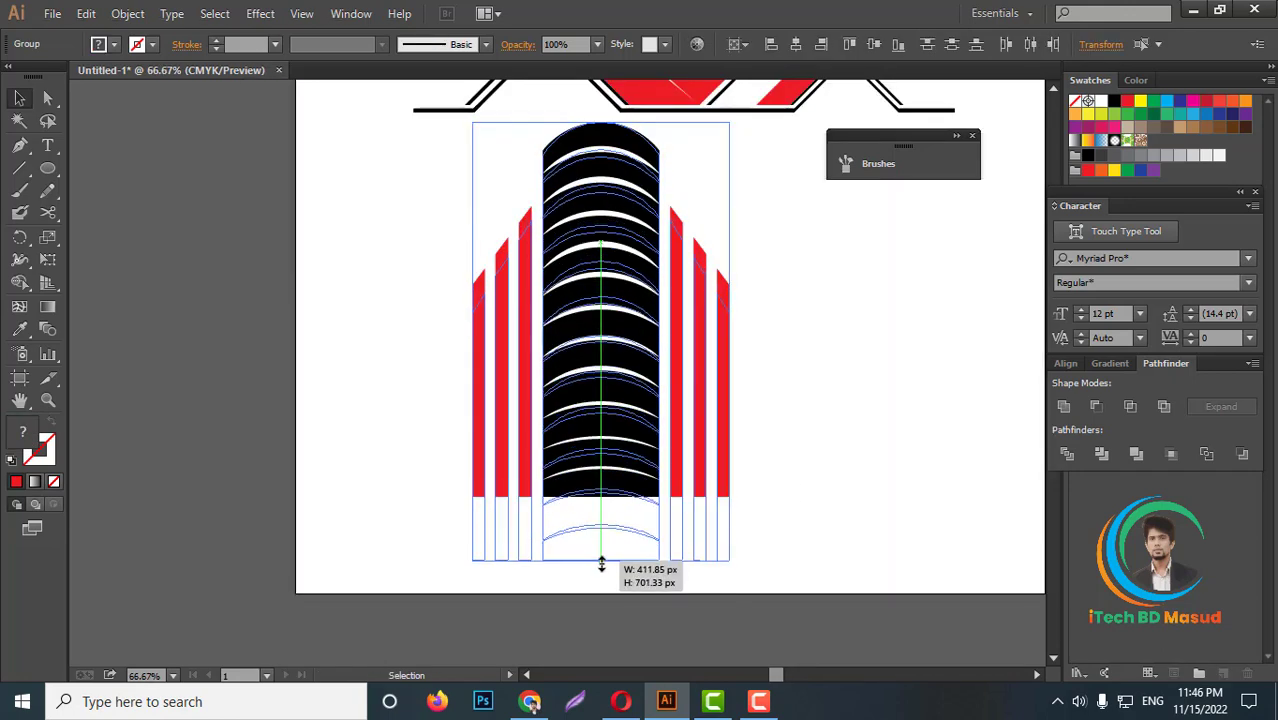
scroll(600, 530, "down", 2)
right_click(620, 396)
left_click(720, 478)
scroll(720, 463, "up", 2)
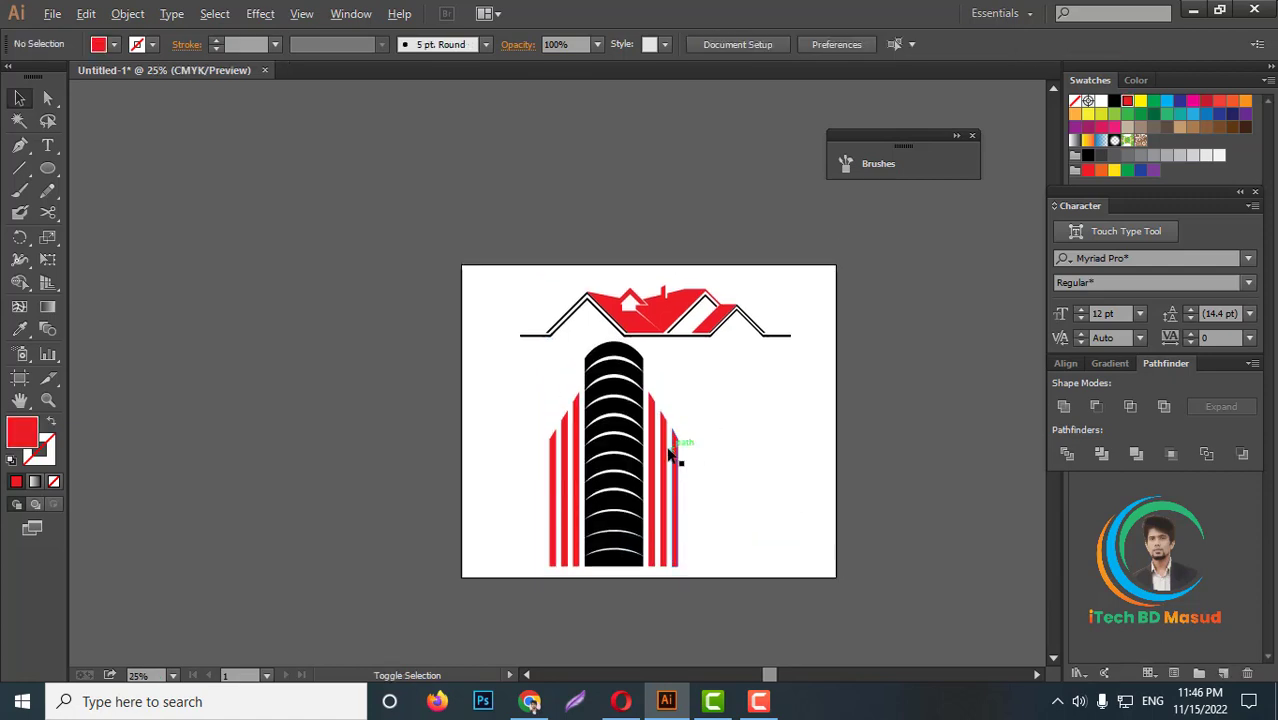
scroll(673, 443, "left", 1)
left_click_drag(637, 520, 588, 262)
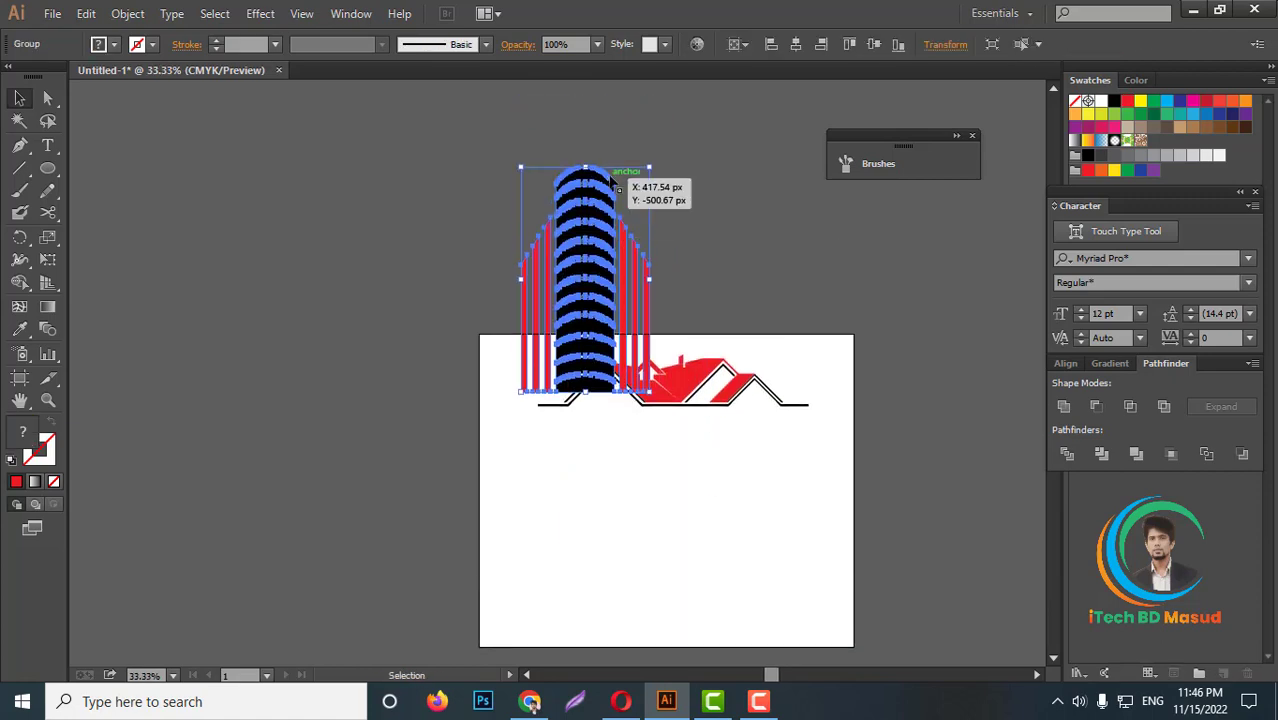
Step: Move the roof artwork down into the middle of the artboard
scroll(676, 401, "up", 2)
left_click(684, 333)
scroll(684, 333, "down", 2)
left_click_drag(690, 336, 683, 460)
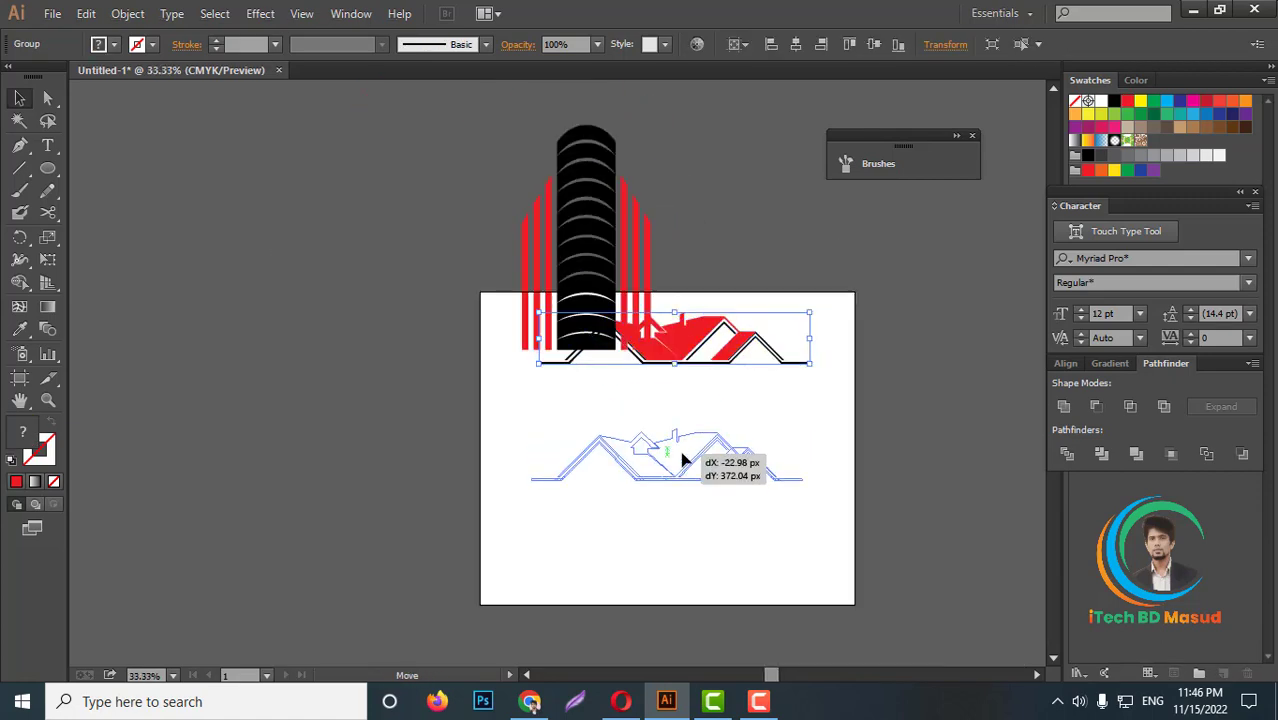
Step: Resize the tower, fill it black and place it on the roof peak
left_click(586, 280)
mouse_move(517, 124)
left_mouse_down()
mouse_move(572, 279)
mouse_move(558, 256)
left_mouse_up()
left_click(1114, 101)
left_click(662, 379)
scroll(601, 378, "up", 2)
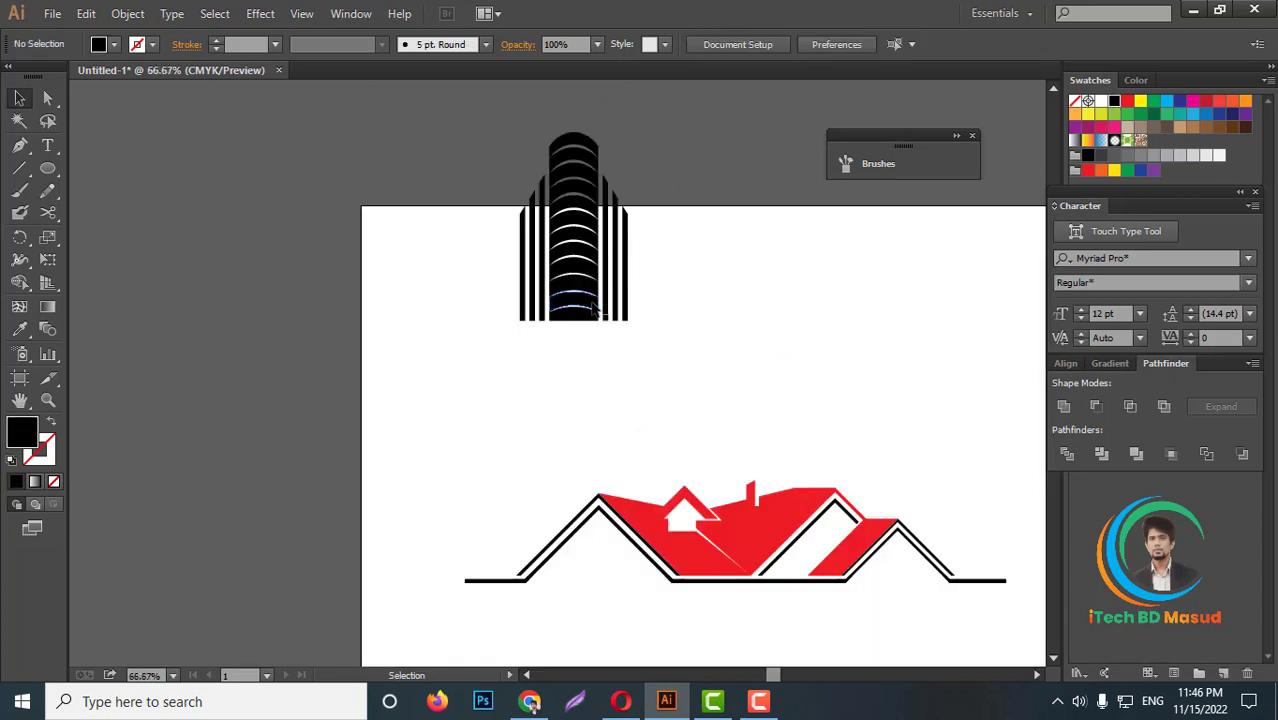
mouse_move(593, 299)
left_mouse_down()
mouse_move(630, 480)
mouse_move(605, 540)
left_mouse_up()
scroll(625, 490, "up", 2)
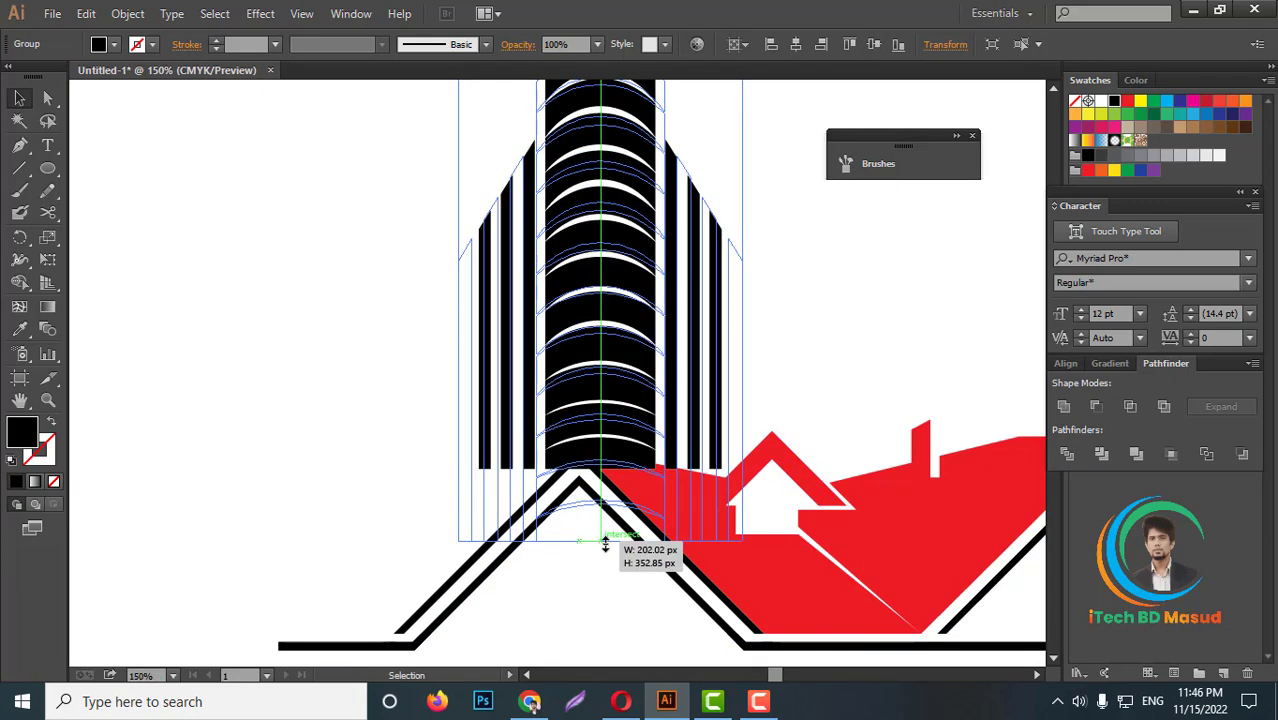
left_click(788, 355)
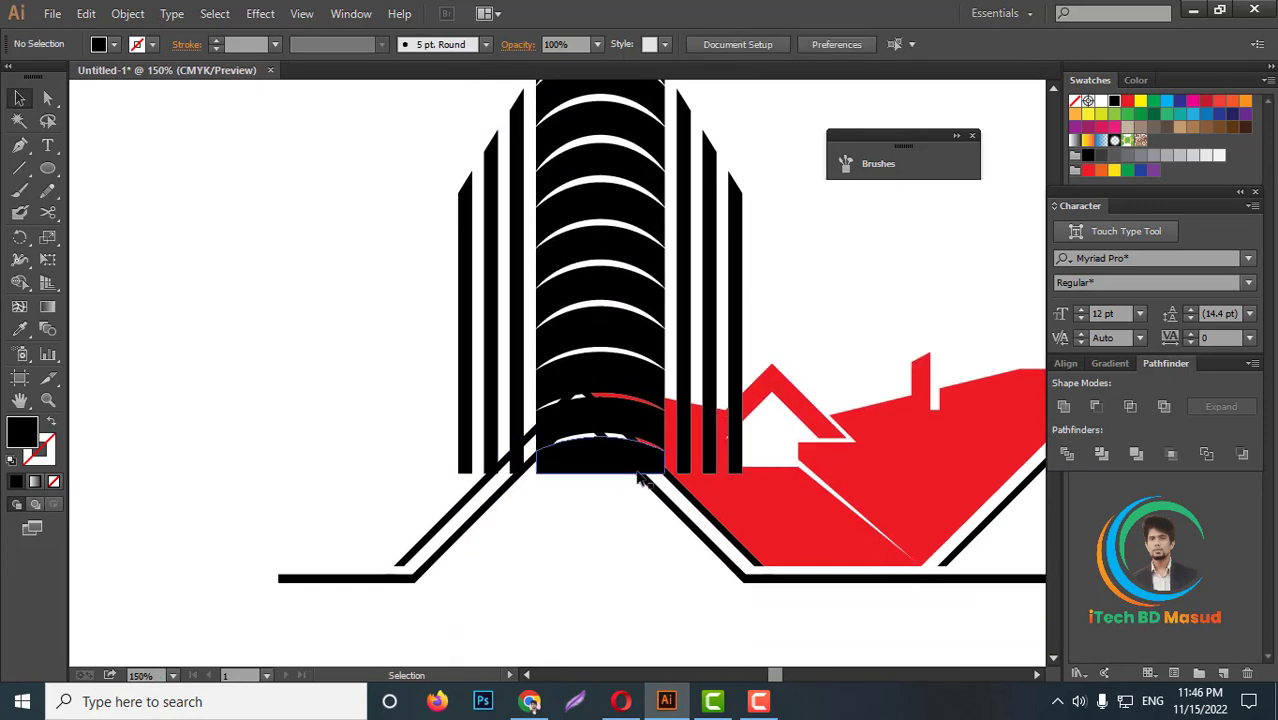
scroll(592, 539, "down", 3)
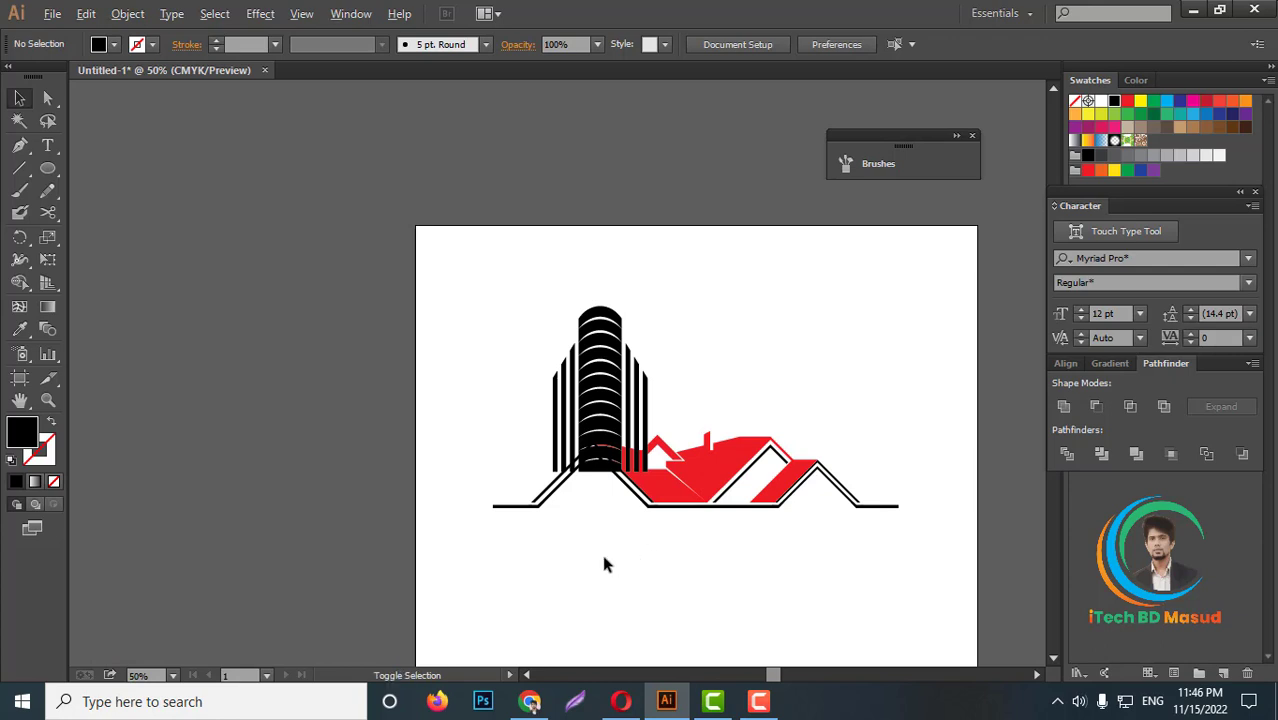
scroll(604, 565, "up", 1)
scroll(630, 540, "up", 2)
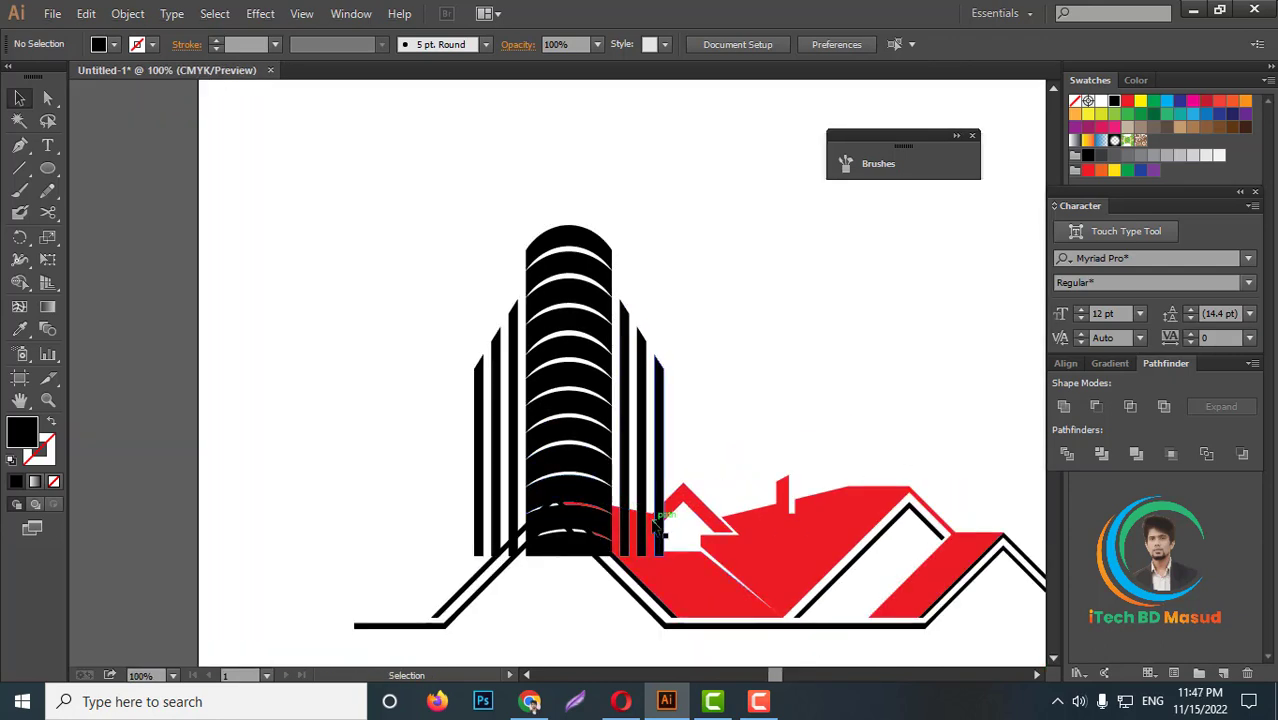
Step: Drag the leftmost stripe's bottom down past the roofline, then reselect the roof chevron path
scroll(620, 540, "up", 2)
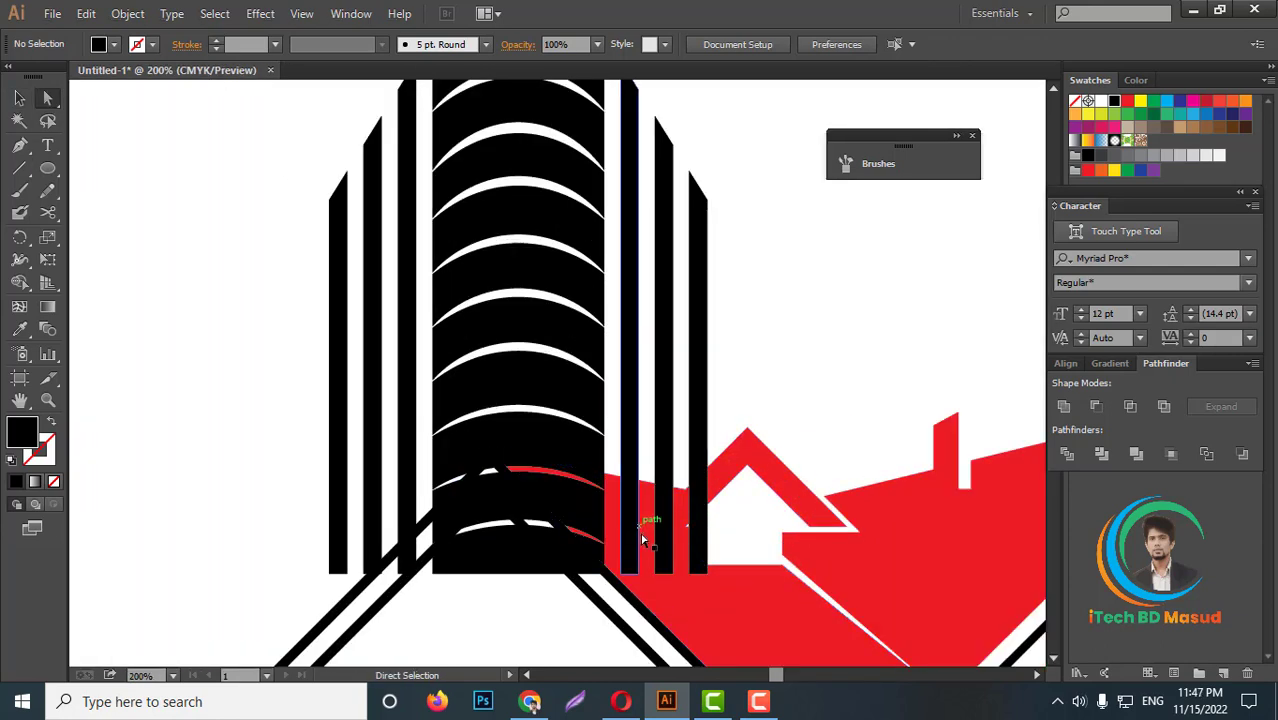
left_click(661, 584)
scroll(430, 533, "up", 2)
left_click(408, 526, "shift")
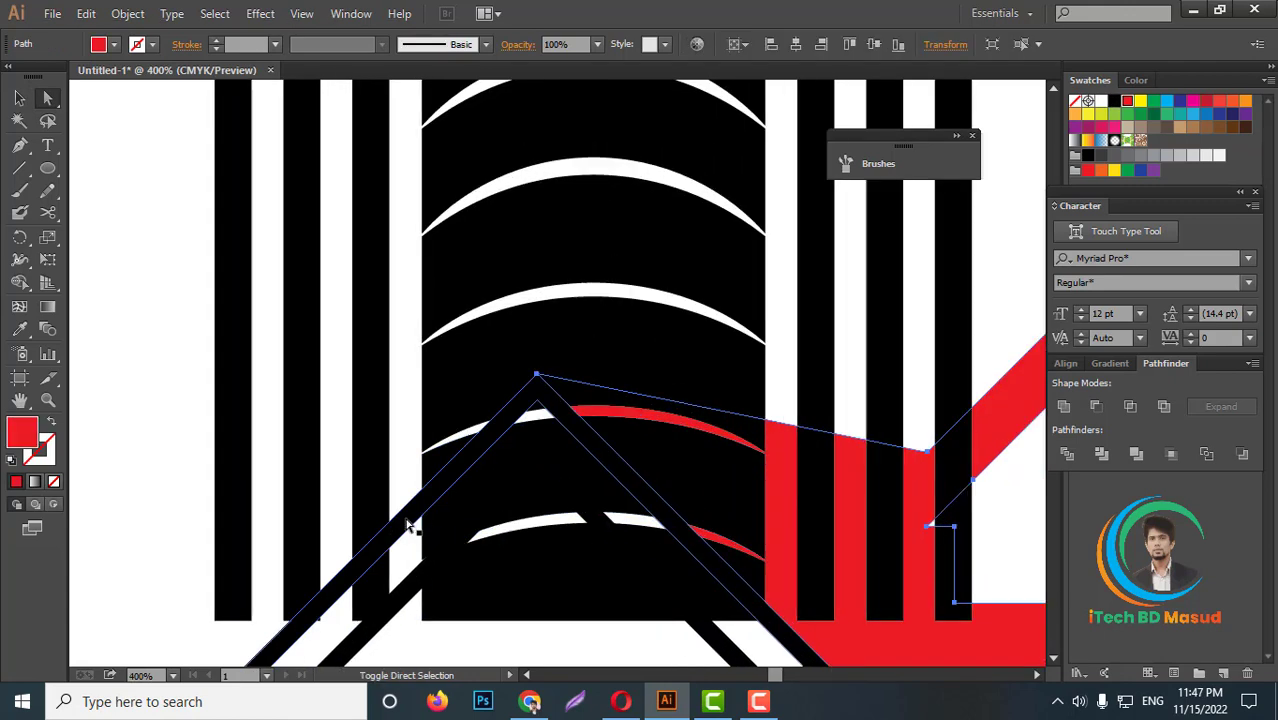
scroll(494, 504, "down", 2)
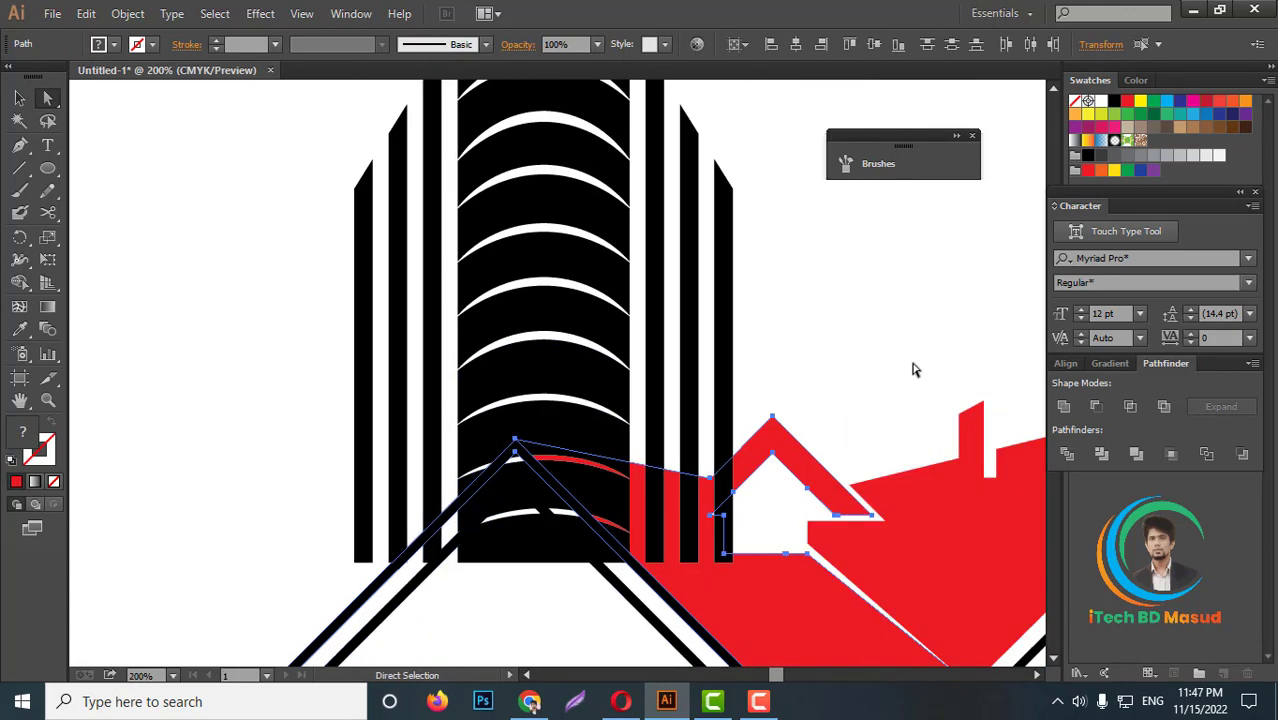
left_click(286, 539)
left_click_drag(363, 562, 360, 628)
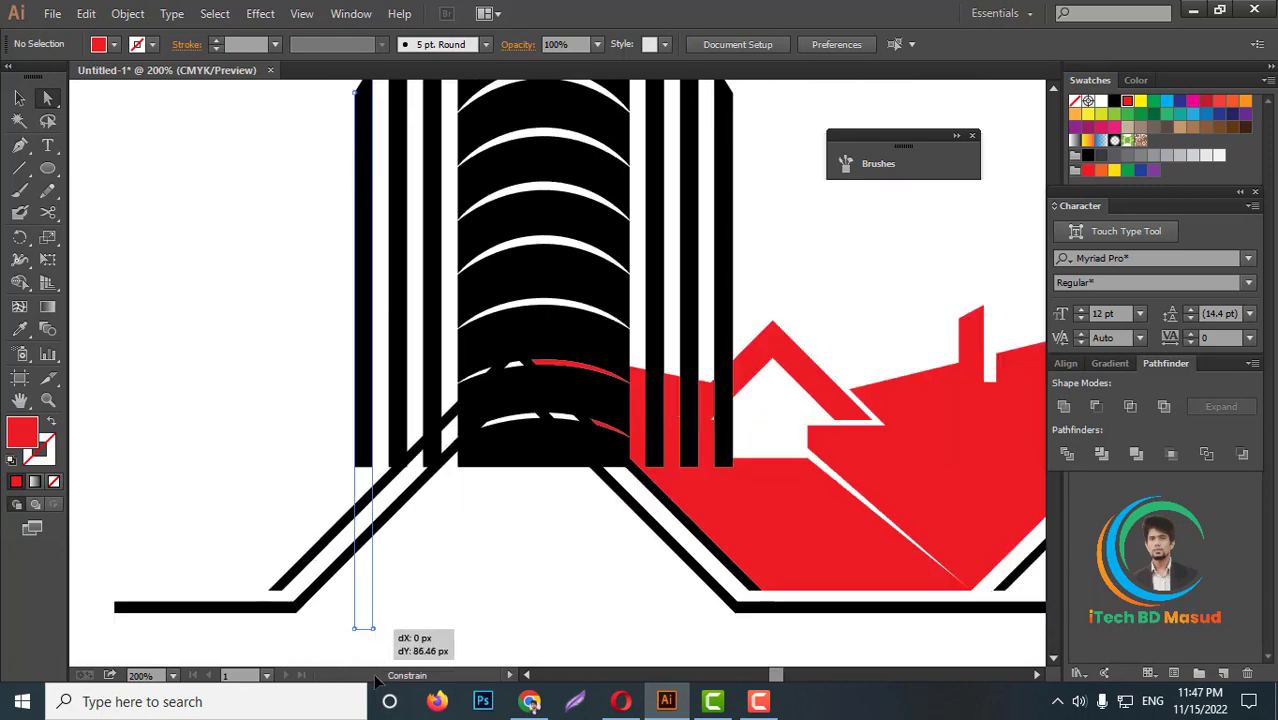
scroll(370, 488, "up", 2)
left_click(370, 488)
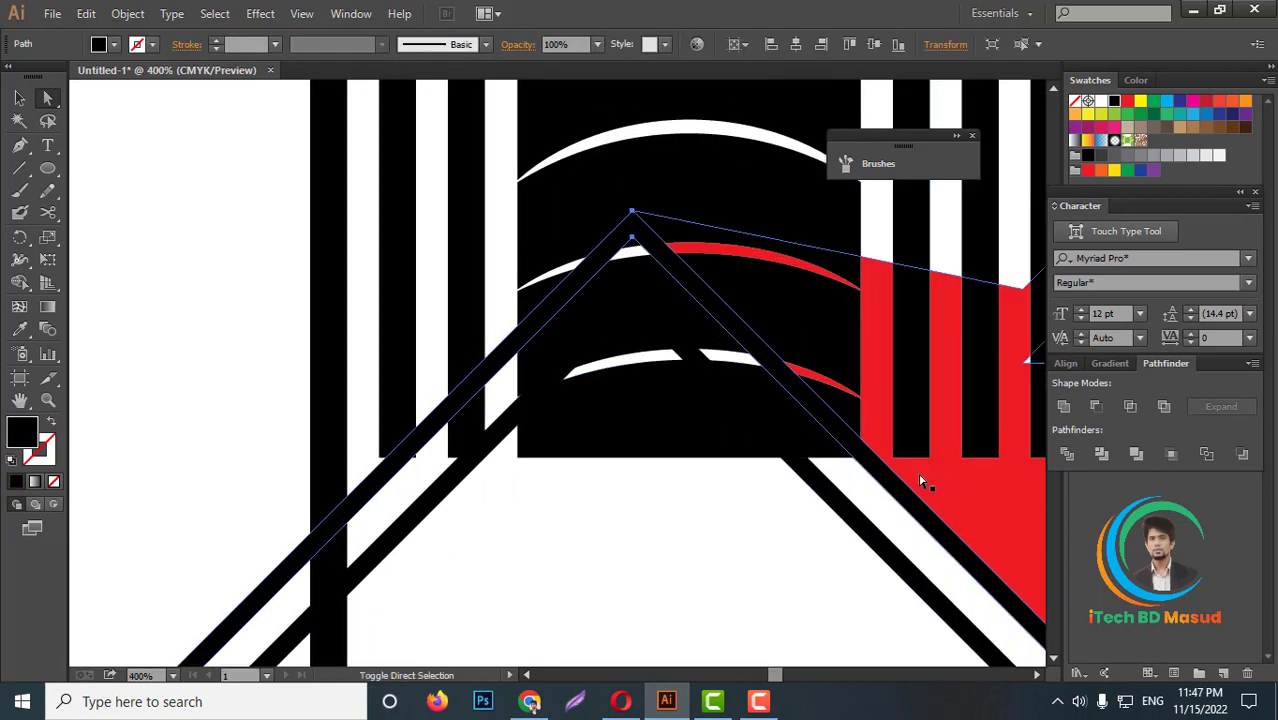
scroll(496, 470, "down", 3)
Step: Apply Offset Path with a 5 px offset to the roof outline, with preview on
left_click(127, 14)
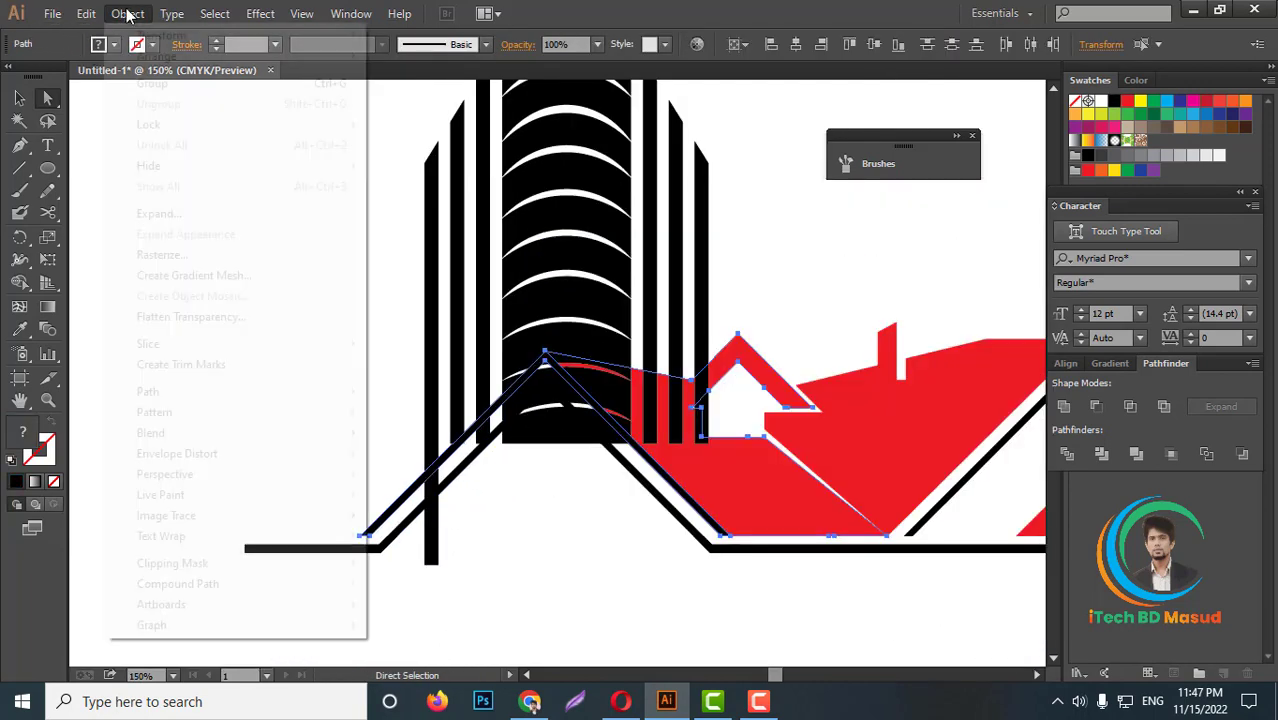
mouse_move(148, 391)
left_click(414, 457)
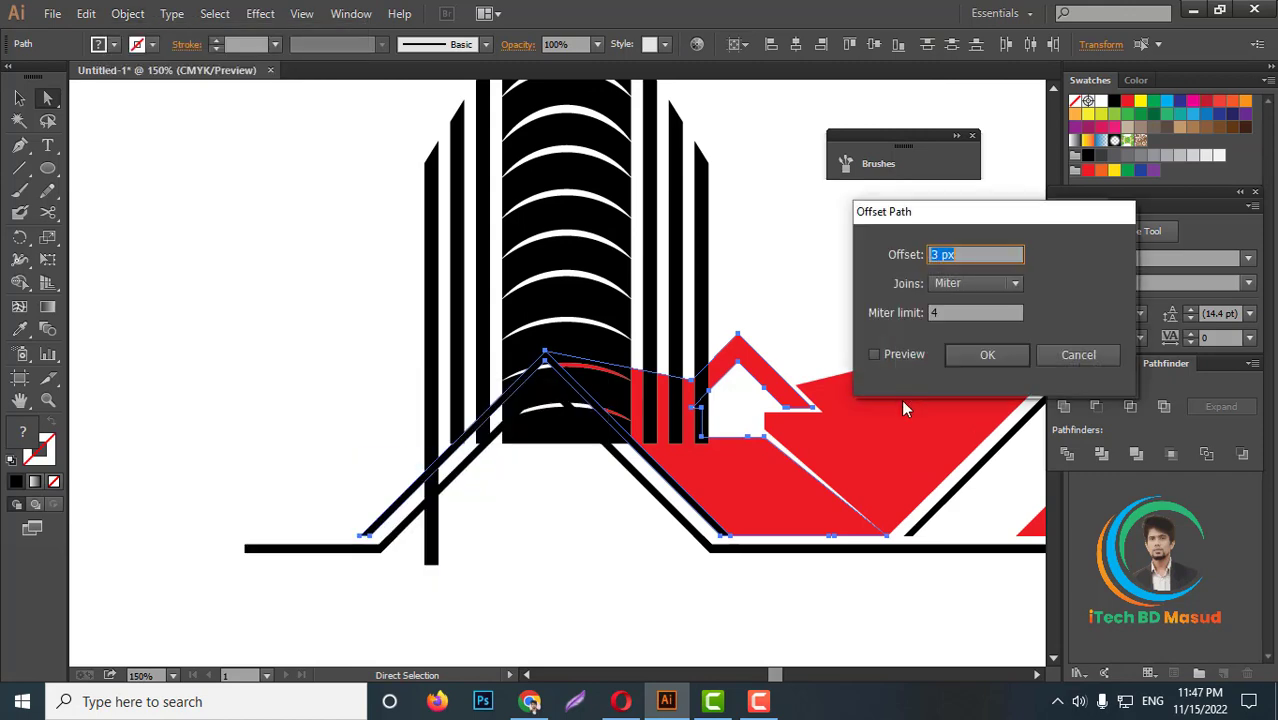
left_click(878, 354)
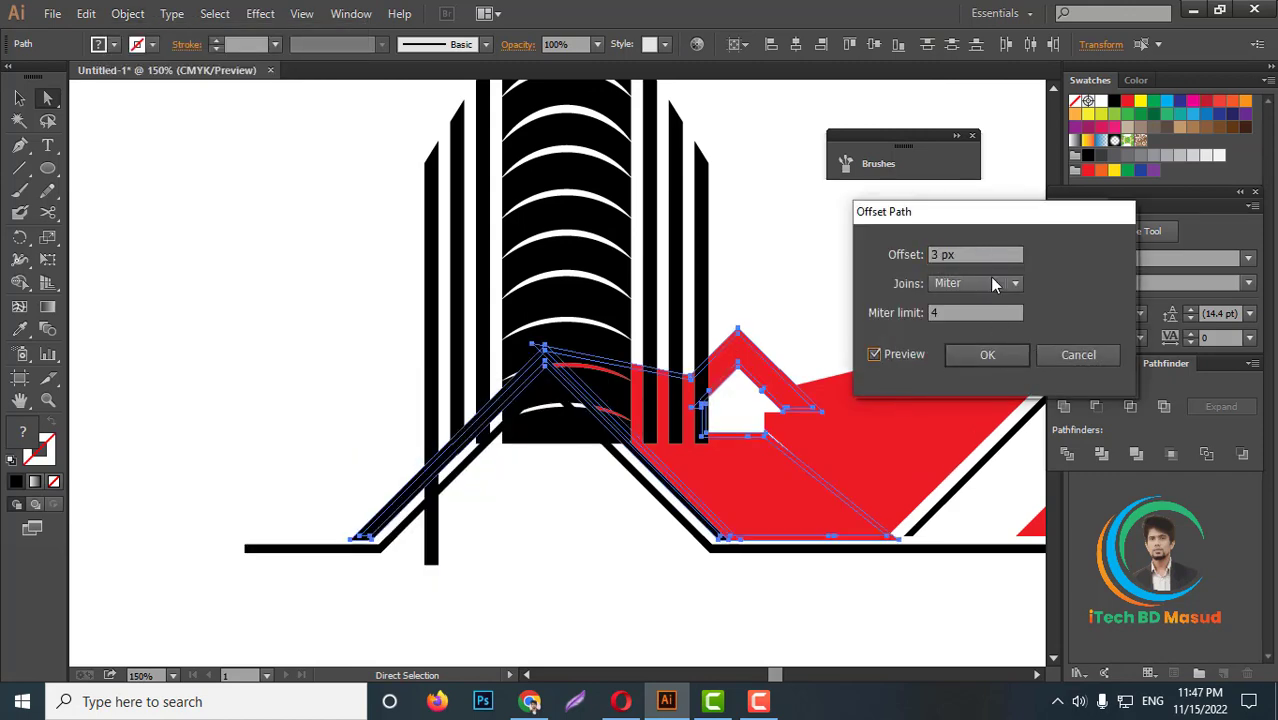
key("Up")
key("Up")
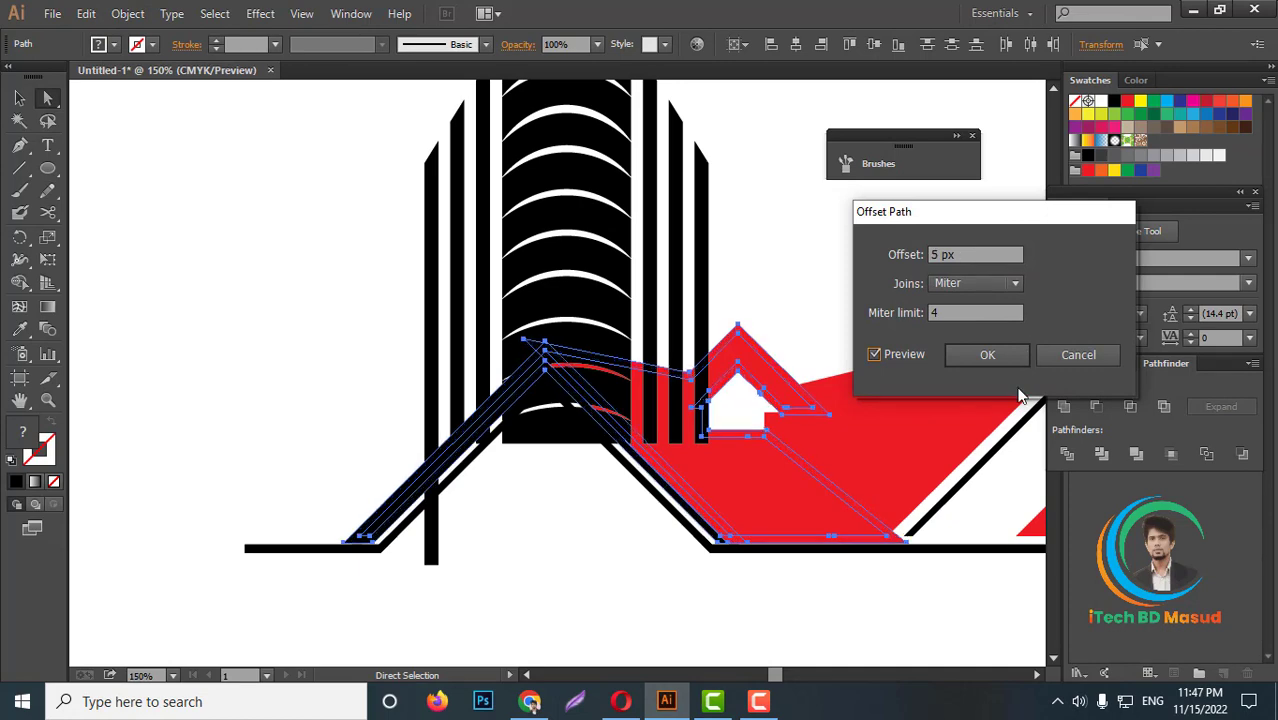
left_click(987, 355)
left_click(19, 97)
Step: Add the tower to the selection and zoom in on the roof peak using Shape Builder
left_click(575, 295, "shift")
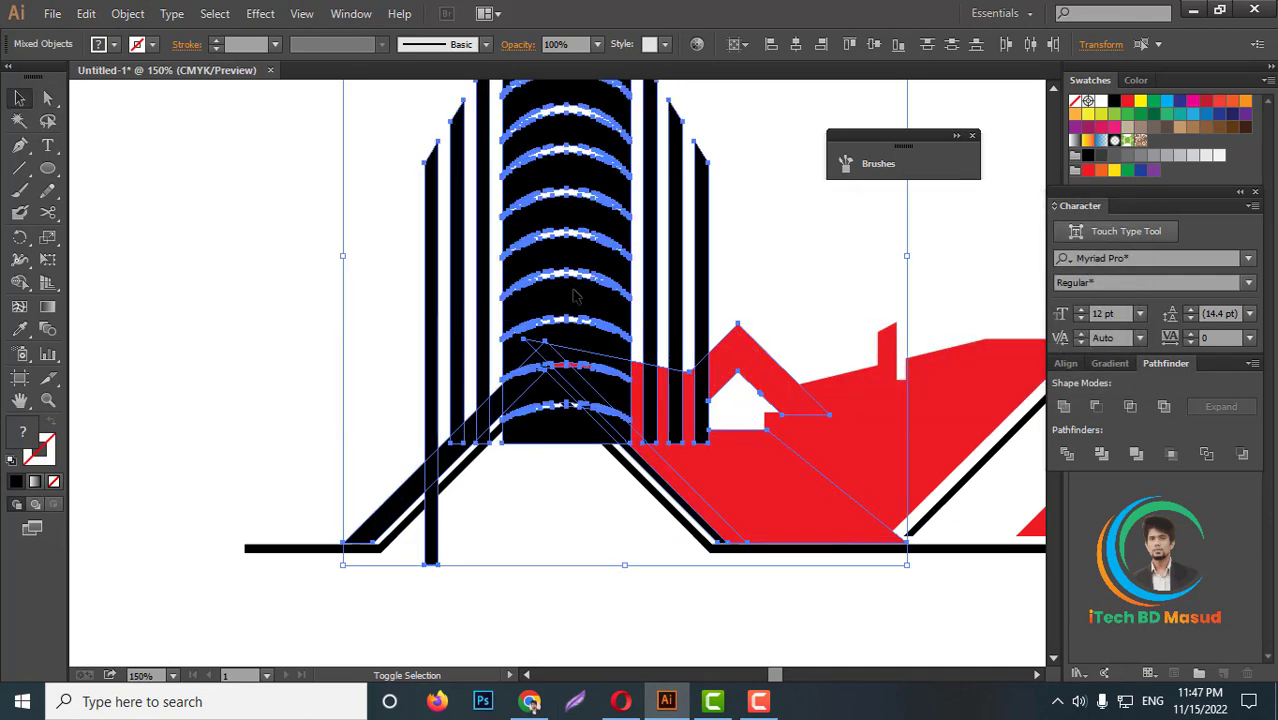
left_click(19, 282)
key("ctrl+plus")
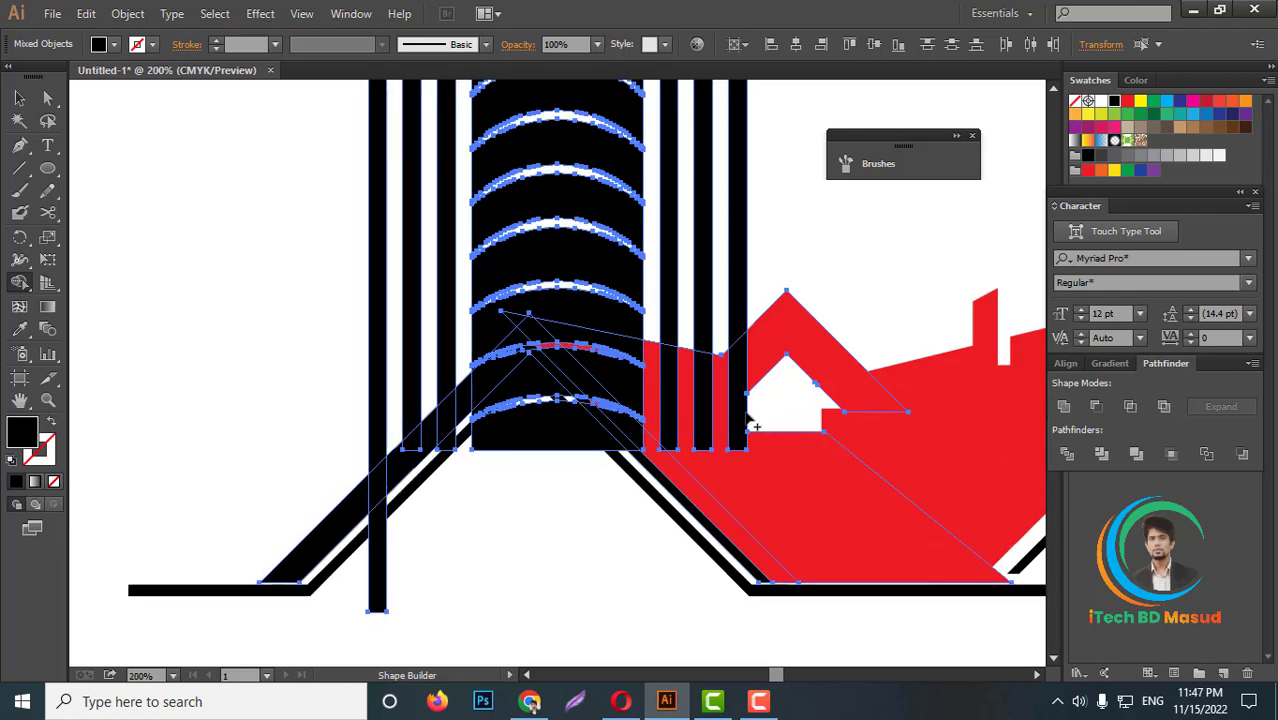
key("ctrl+plus")
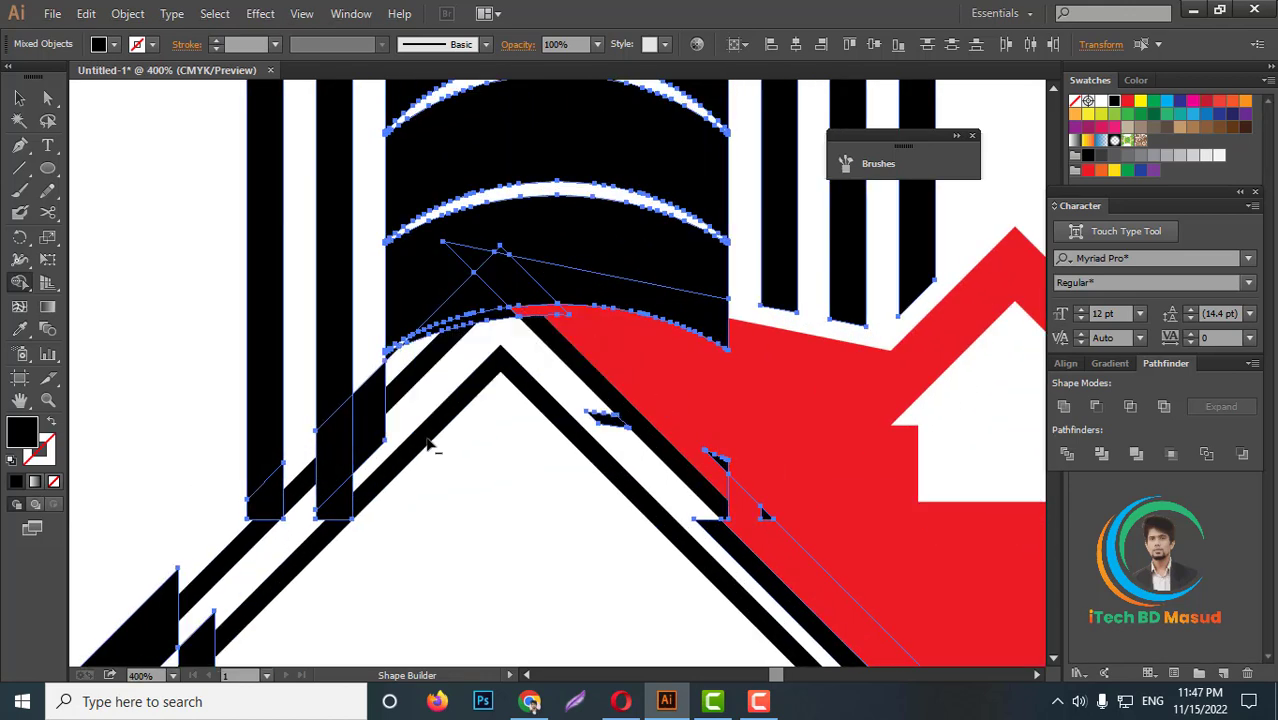
scroll(516, 295, "up", 2)
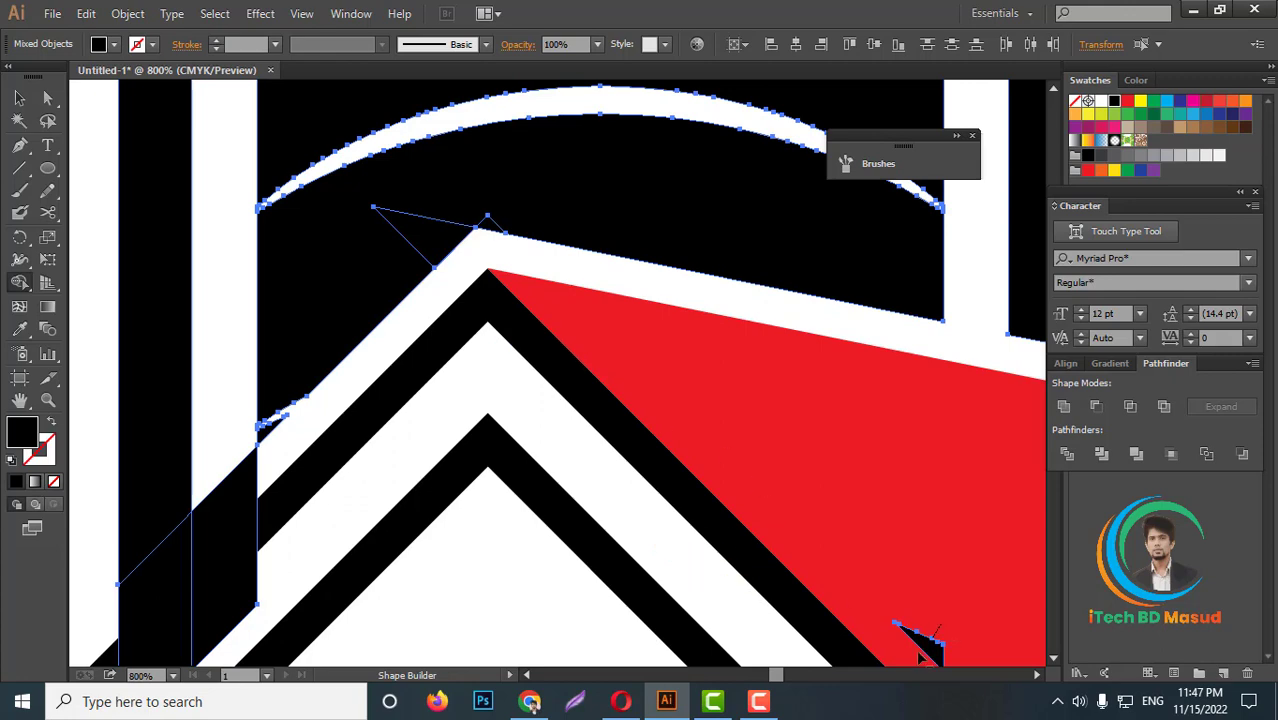
scroll(497, 288, "up", 1)
scroll(545, 358, "down", 1)
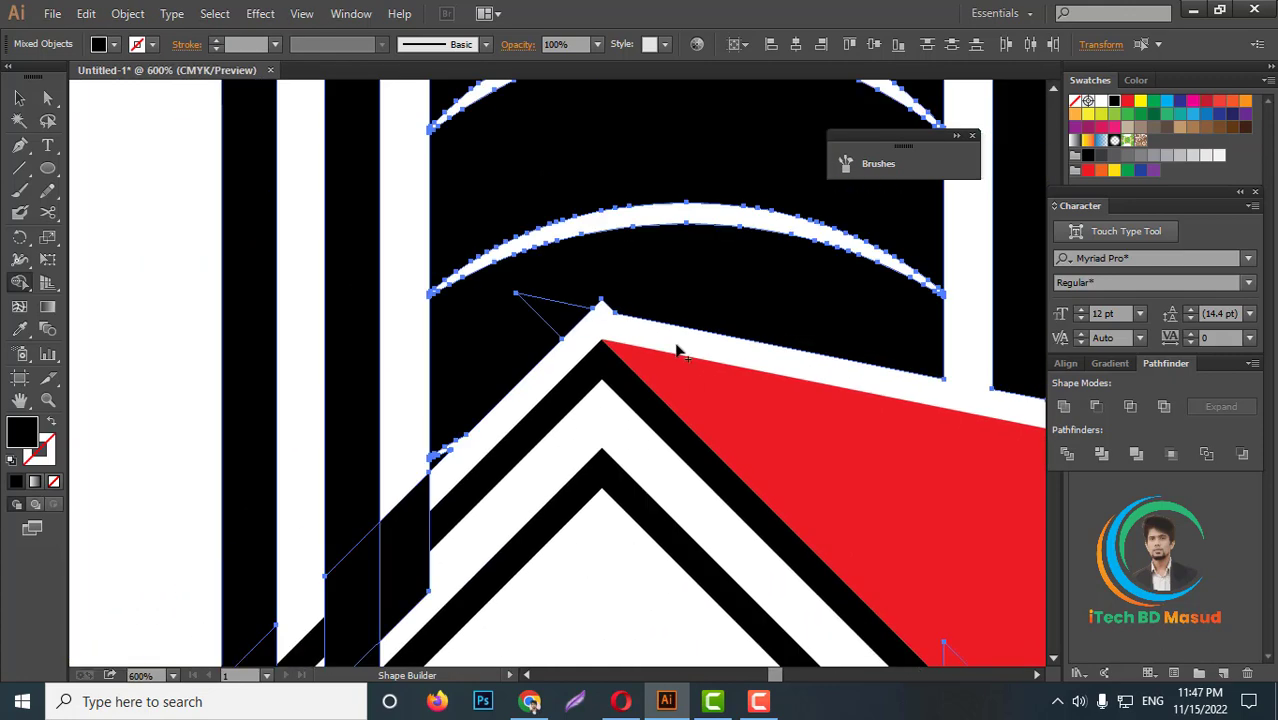
scroll(440, 412, "down", 2)
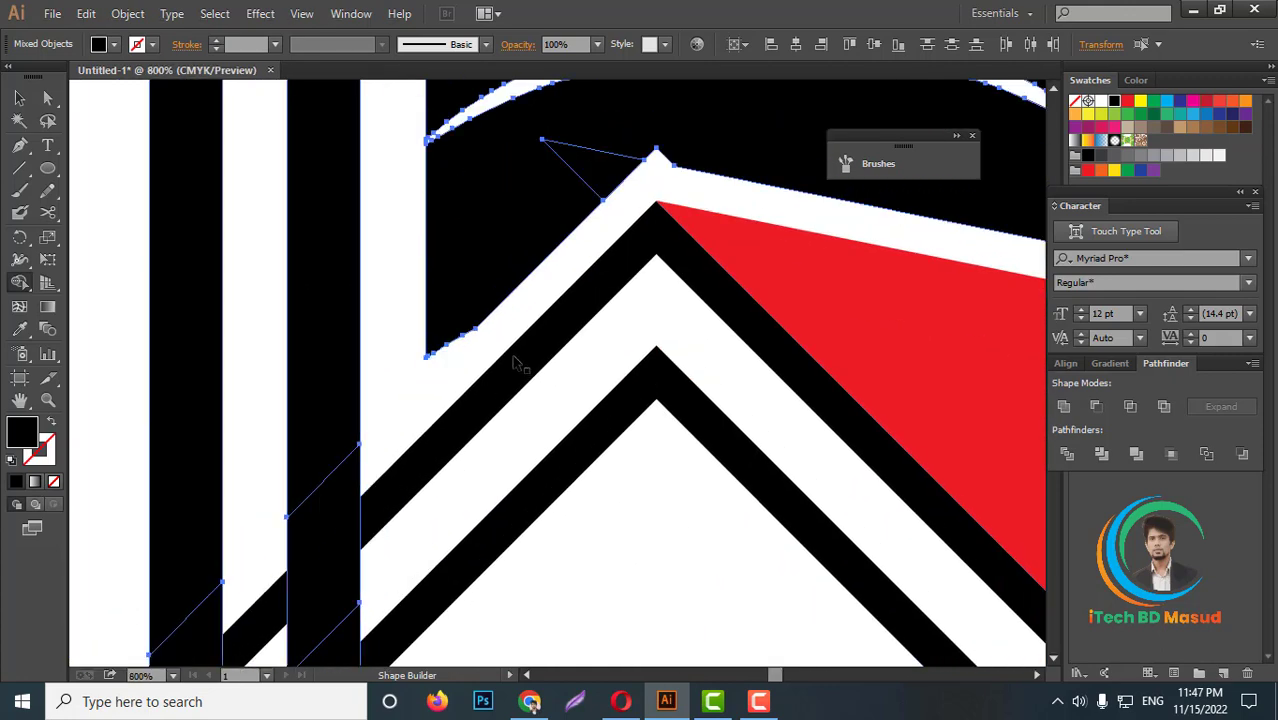
Step: Undo the recent shape merges, including the arc-warped band
key("ctrl+z")
key("ctrl+z")
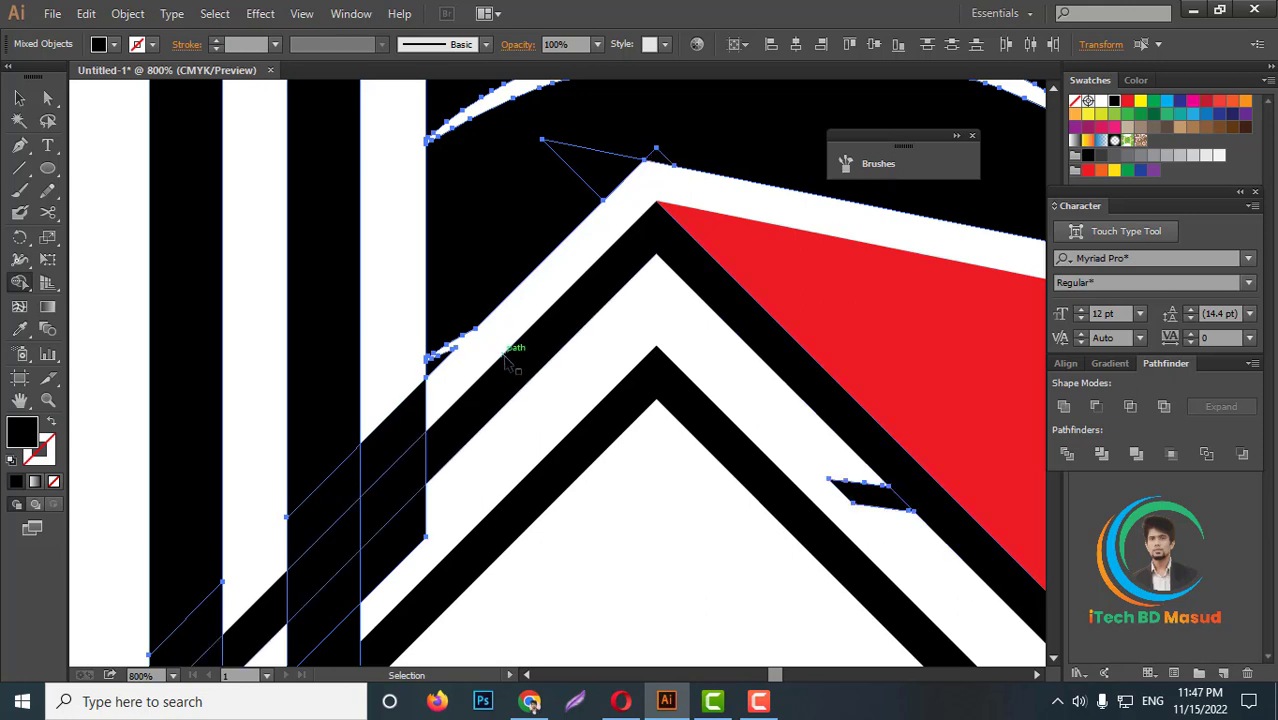
key("ctrl+shift+z")
key("ctrl+shift+z")
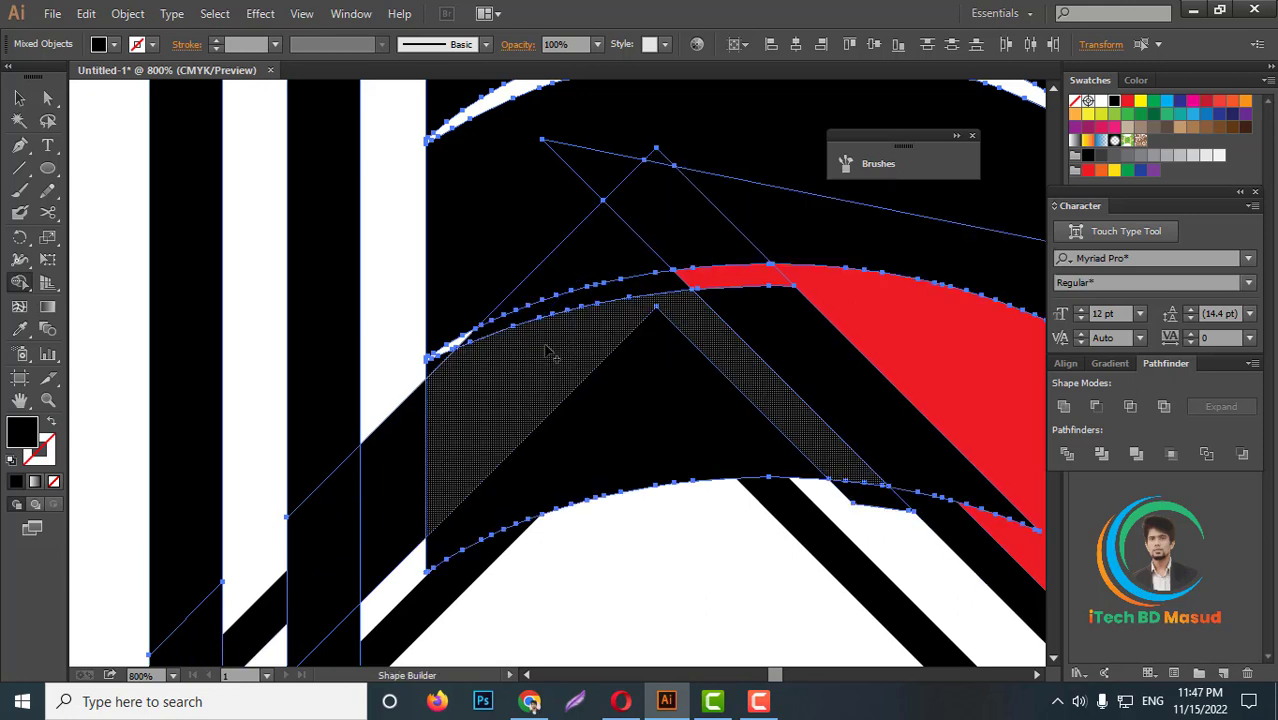
key("ctrl+z")
key("ctrl+z")
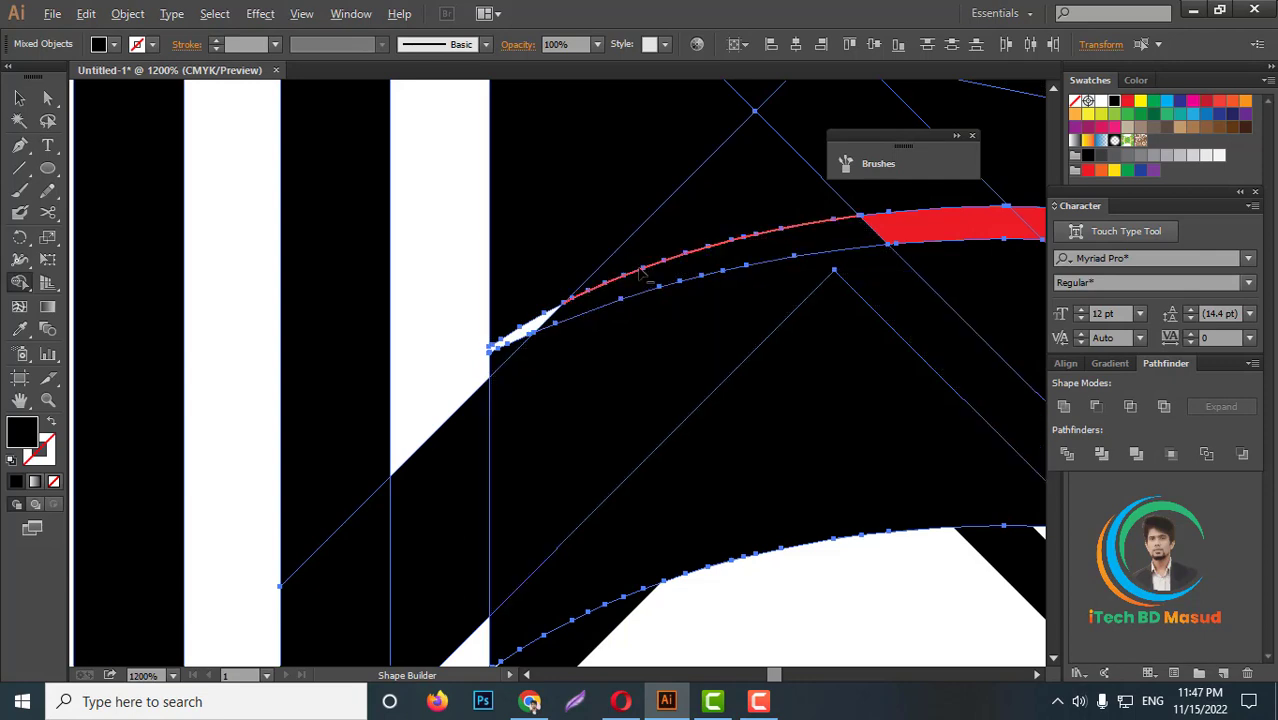
scroll(577, 375, "down", 2)
key("ctrl+z")
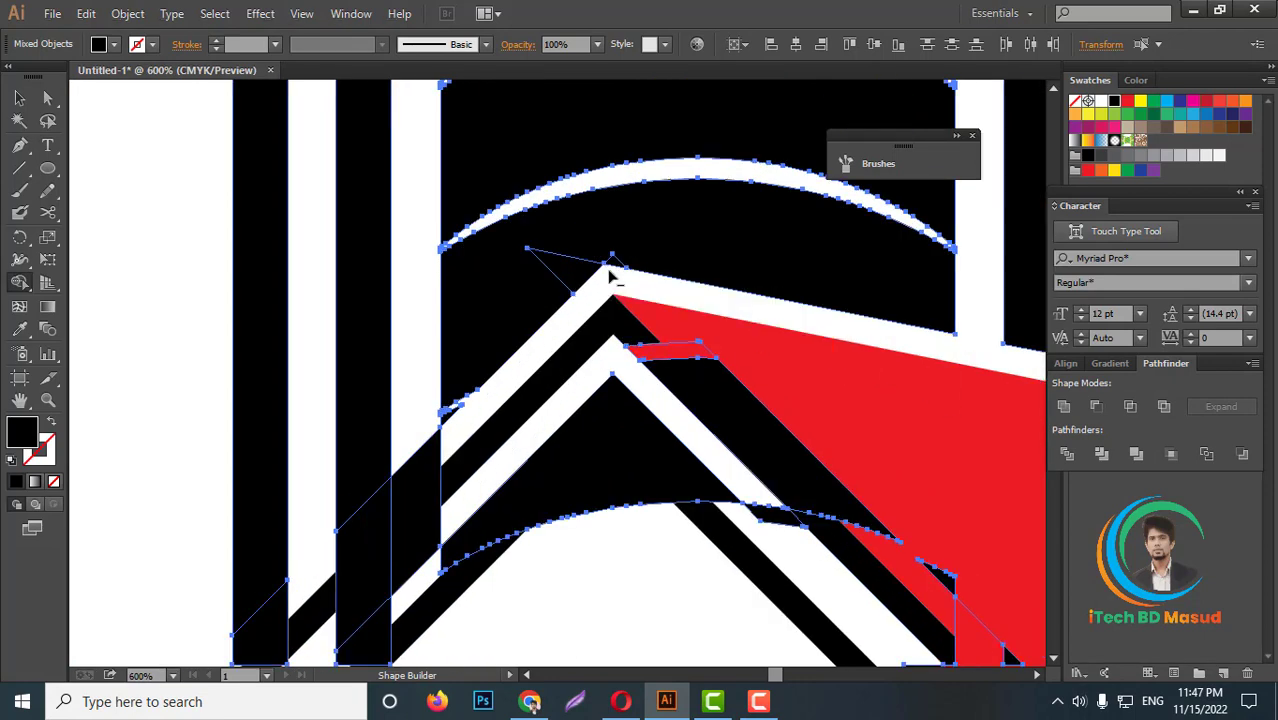
key("ctrl+z")
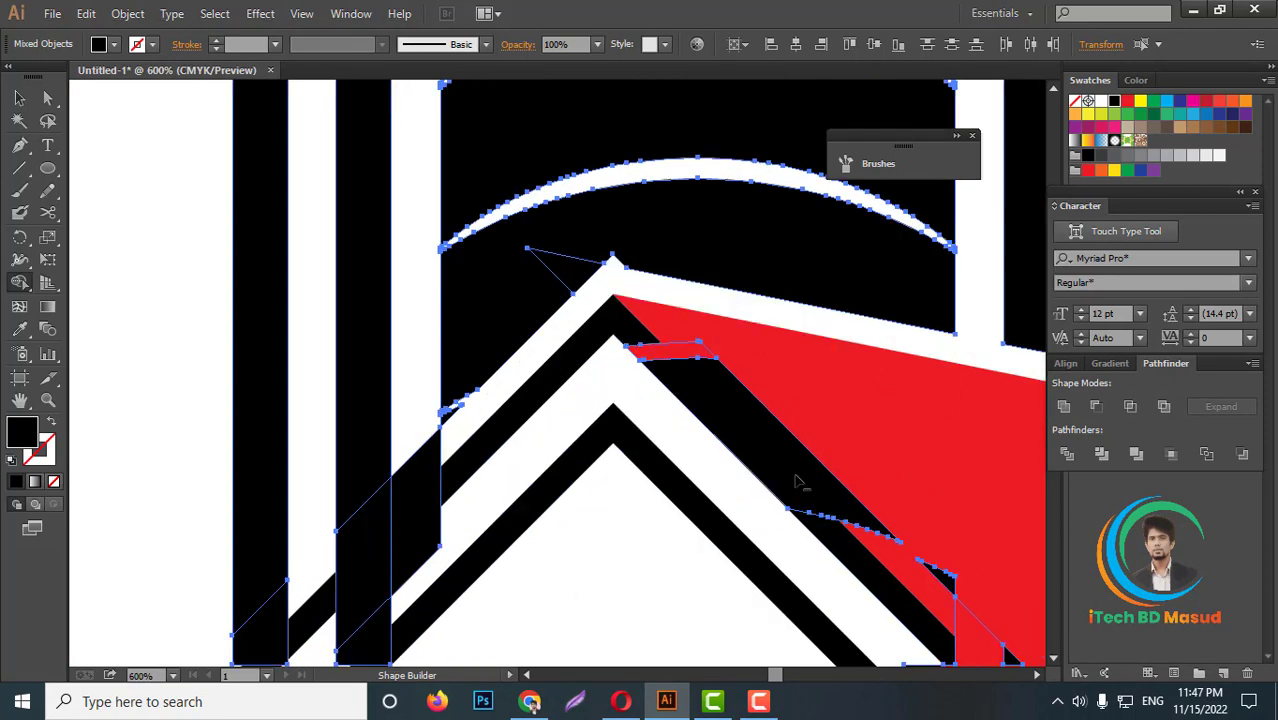
key("ctrl+z")
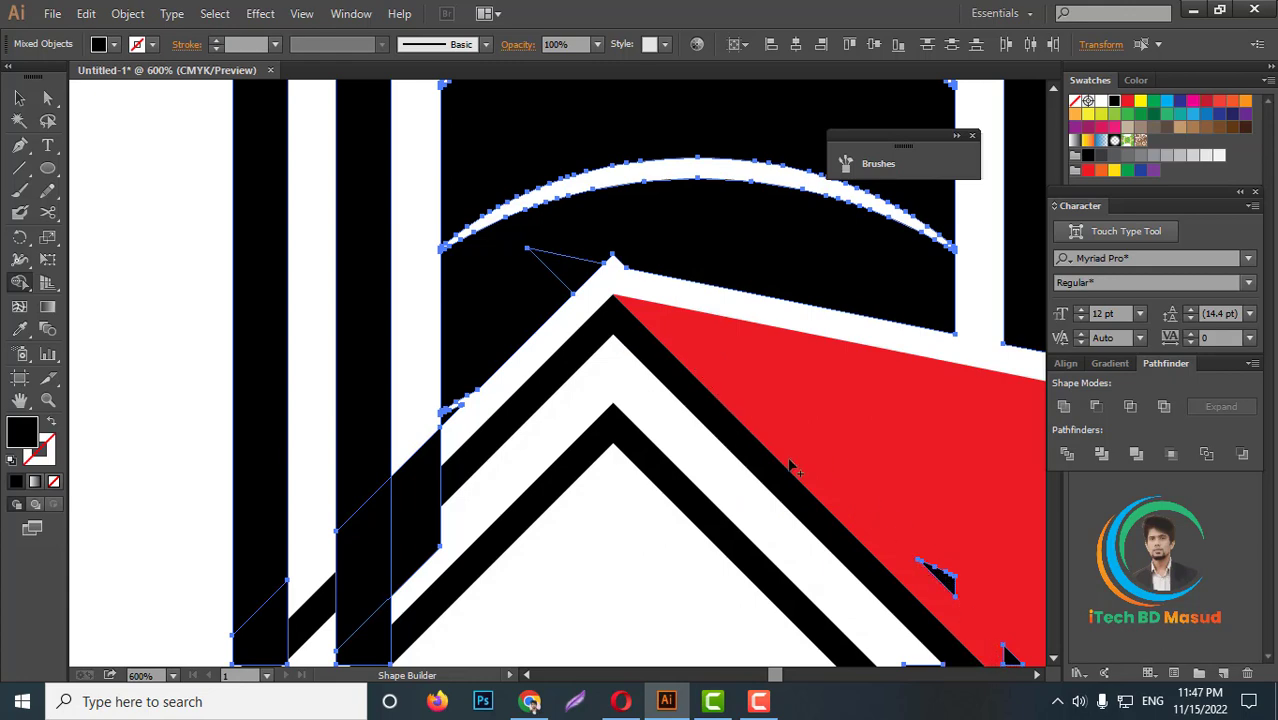
scroll(790, 466, "down", 1)
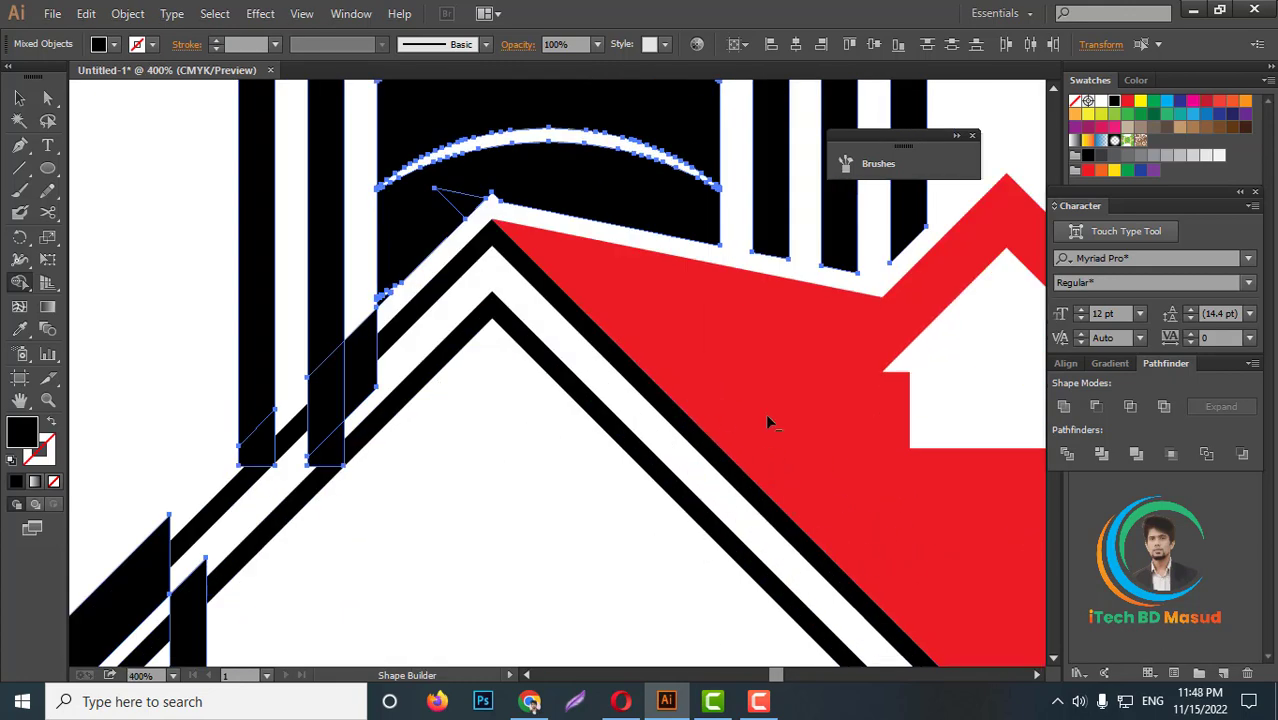
scroll(768, 422, "down", 5)
scroll(610, 390, "up", 5)
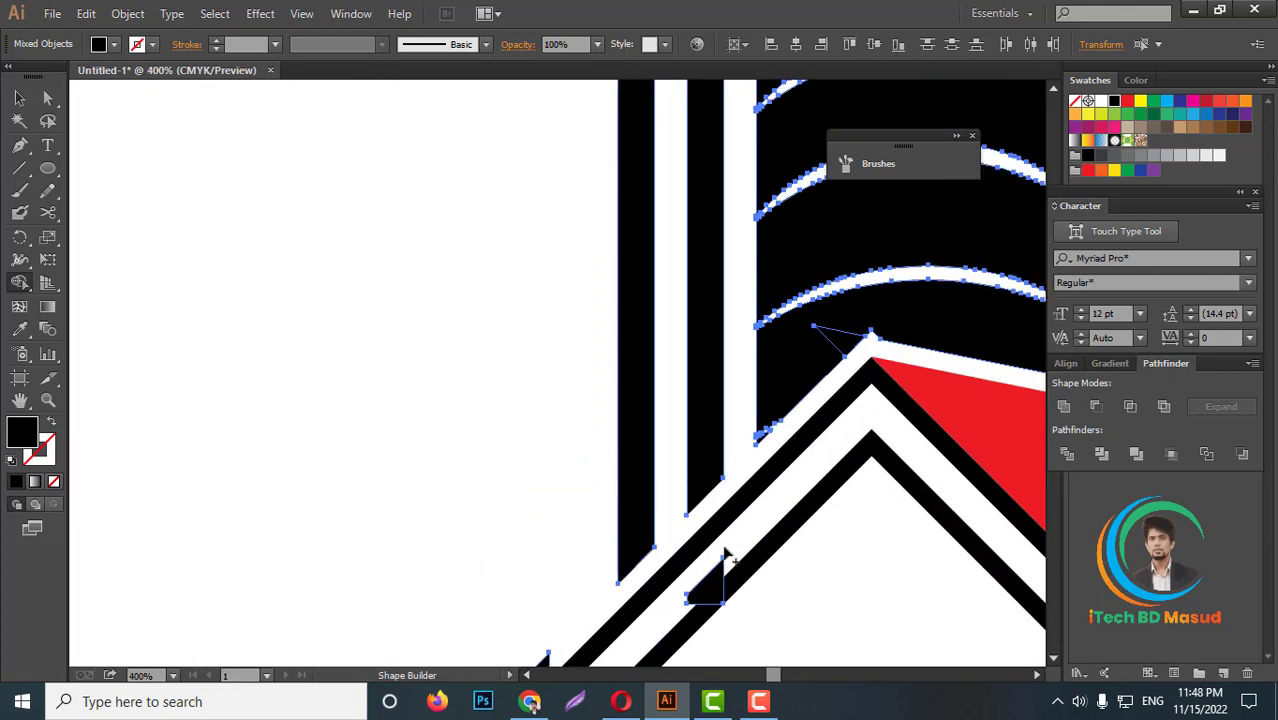
scroll(708, 495, "down", 3)
Step: Delete the stripe pieces below the chevron and merge the region inside the black tower area
left_click(584, 578, "alt")
left_click(527, 527, "alt")
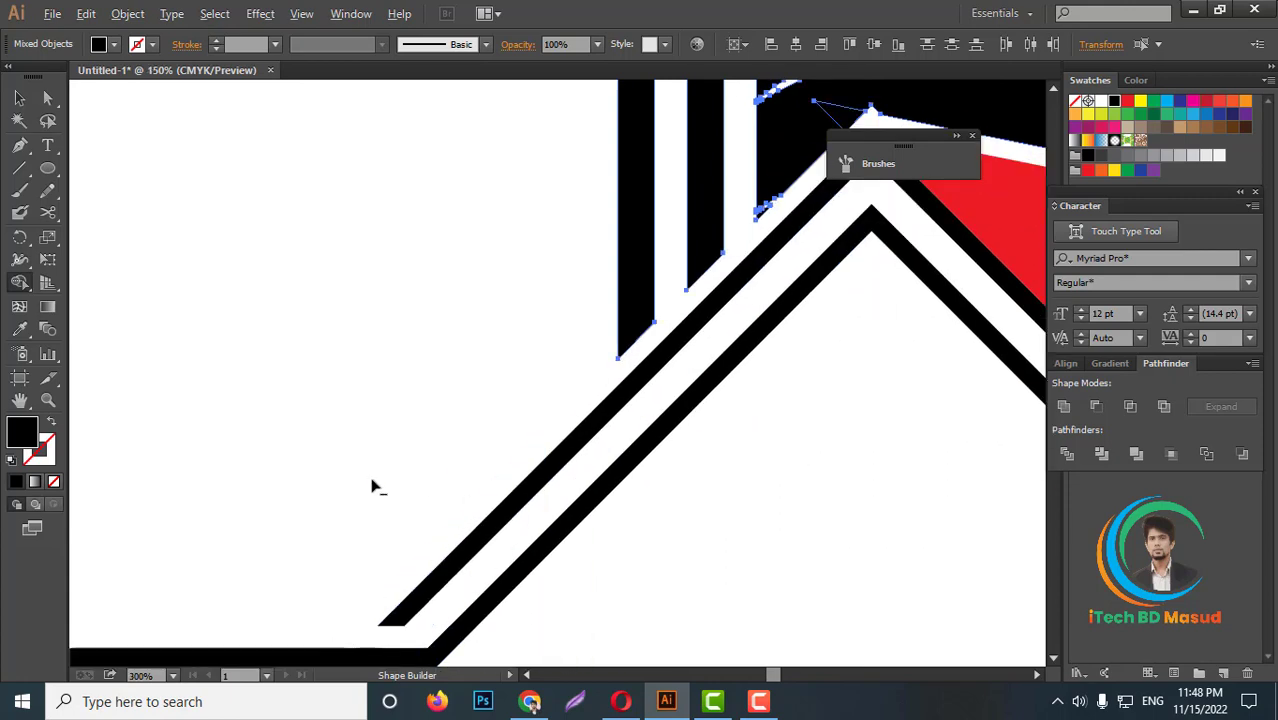
scroll(370, 484, "down", 5)
scroll(527, 453, "up", 5)
scroll(487, 470, "up", 2)
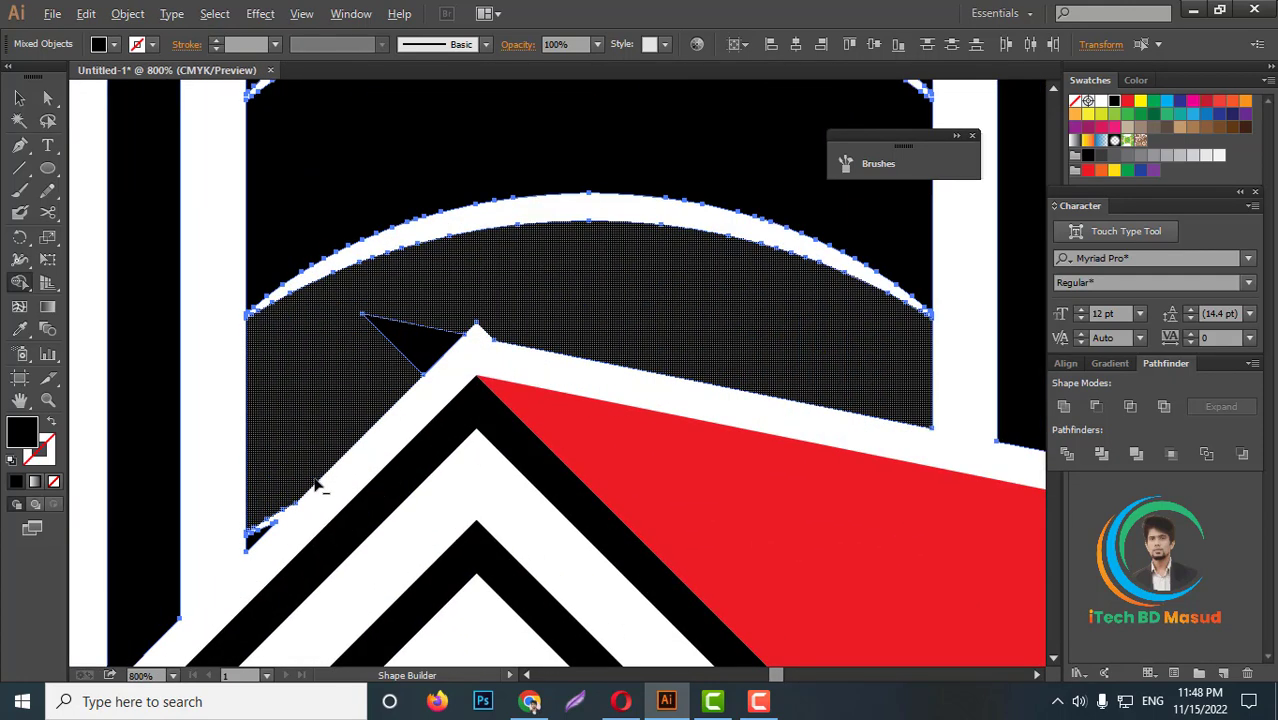
left_click(348, 399)
scroll(348, 399, "down", 4)
scroll(573, 447, "down", 2)
scroll(536, 403, "up", 5)
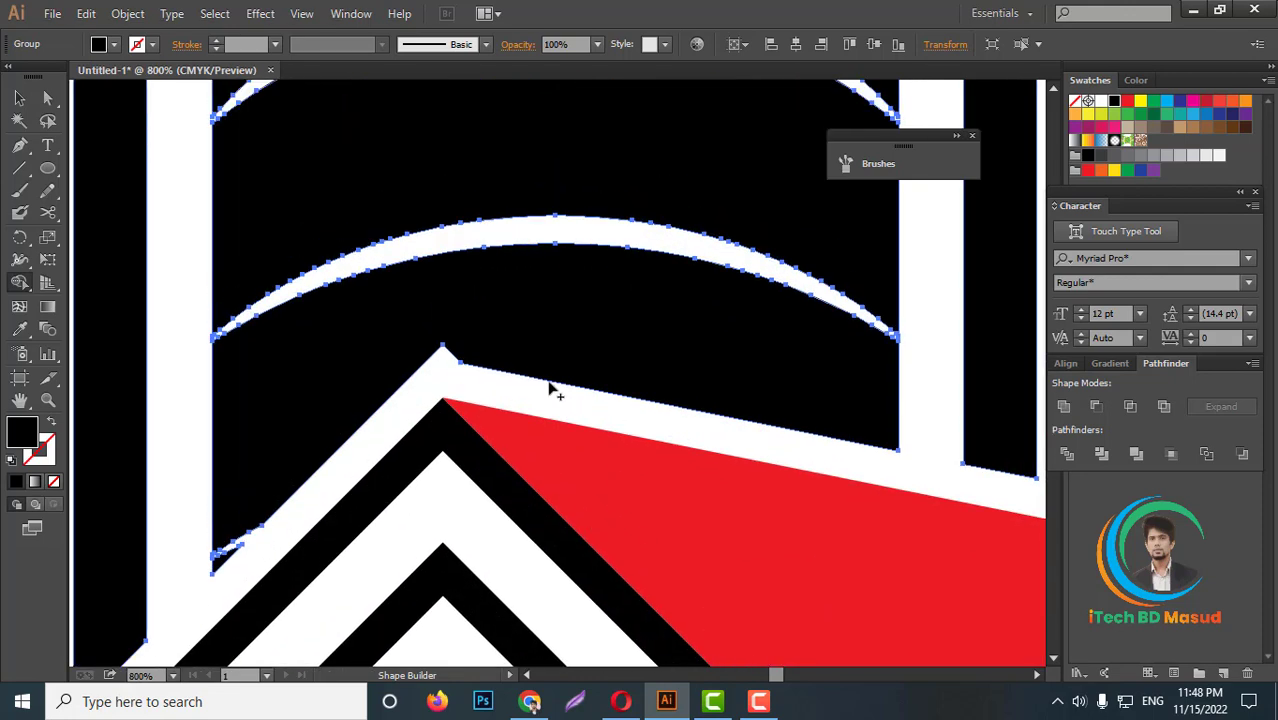
scroll(515, 420, "down", 4)
Step: Drag the white chevron's apex anchor a few pixels left so it meets the tower
key("v")
left_click(237, 359)
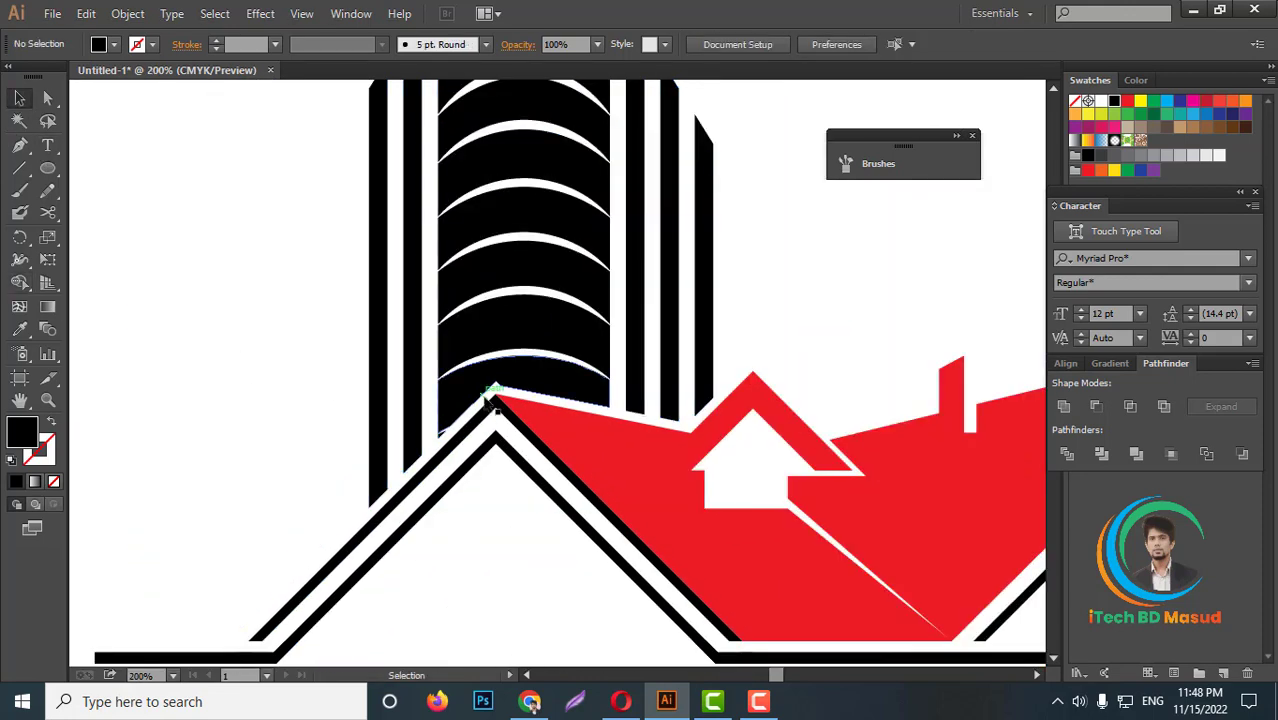
scroll(480, 418, "up", 4)
scroll(560, 380, "up", 2)
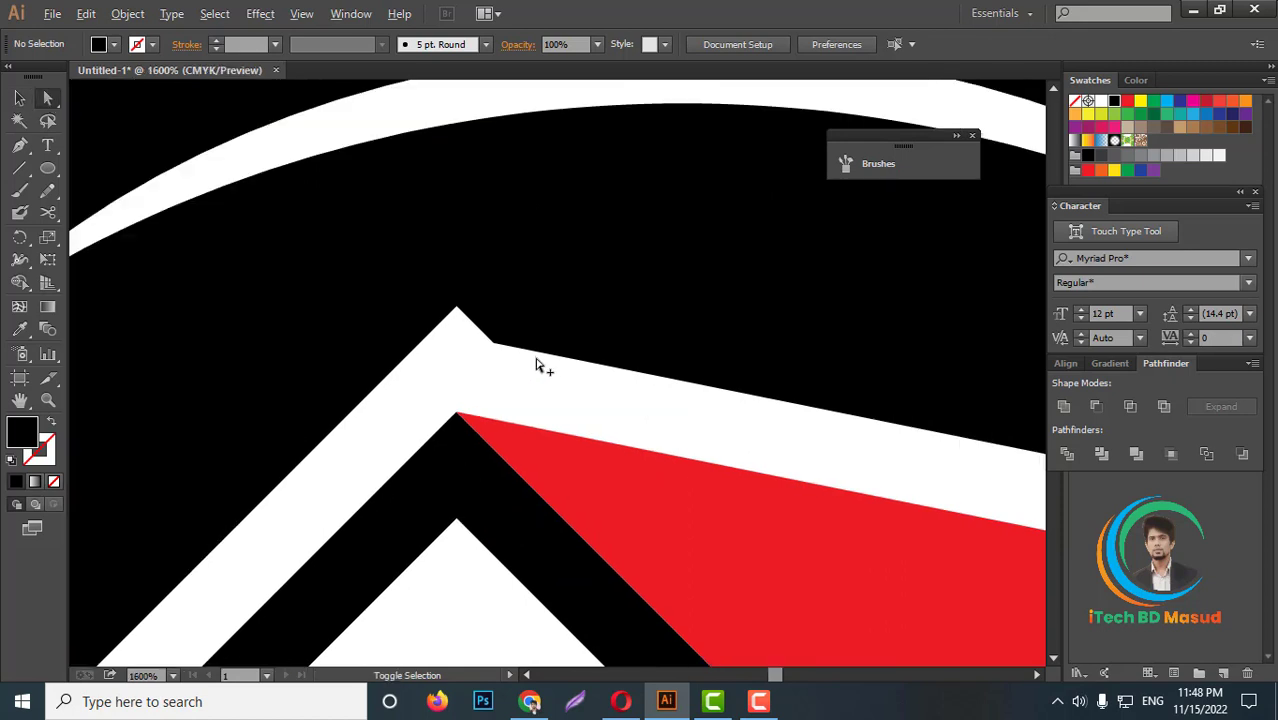
mouse_move(499, 344)
left_mouse_down()
mouse_move(413, 330)
mouse_move(448, 343)
left_mouse_up()
scroll(548, 347, "down", 4)
scroll(546, 346, "down", 4)
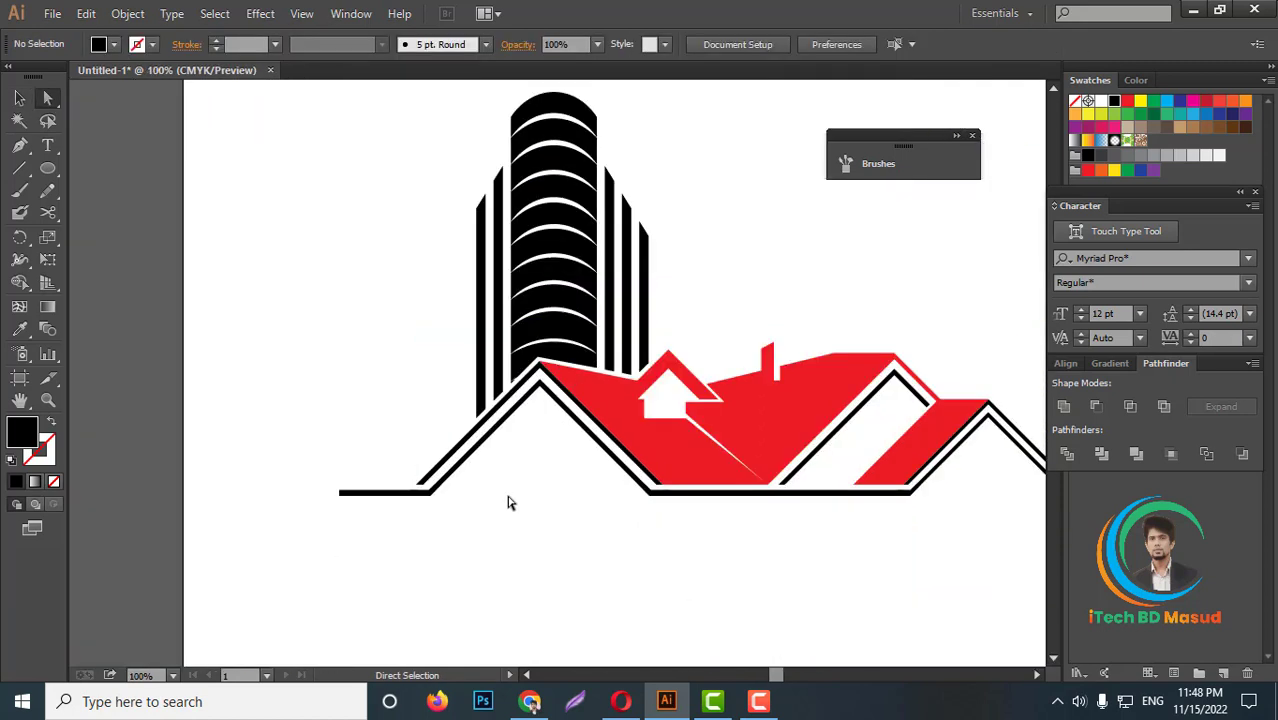
scroll(507, 502, "down", 2)
scroll(579, 456, "up", 2)
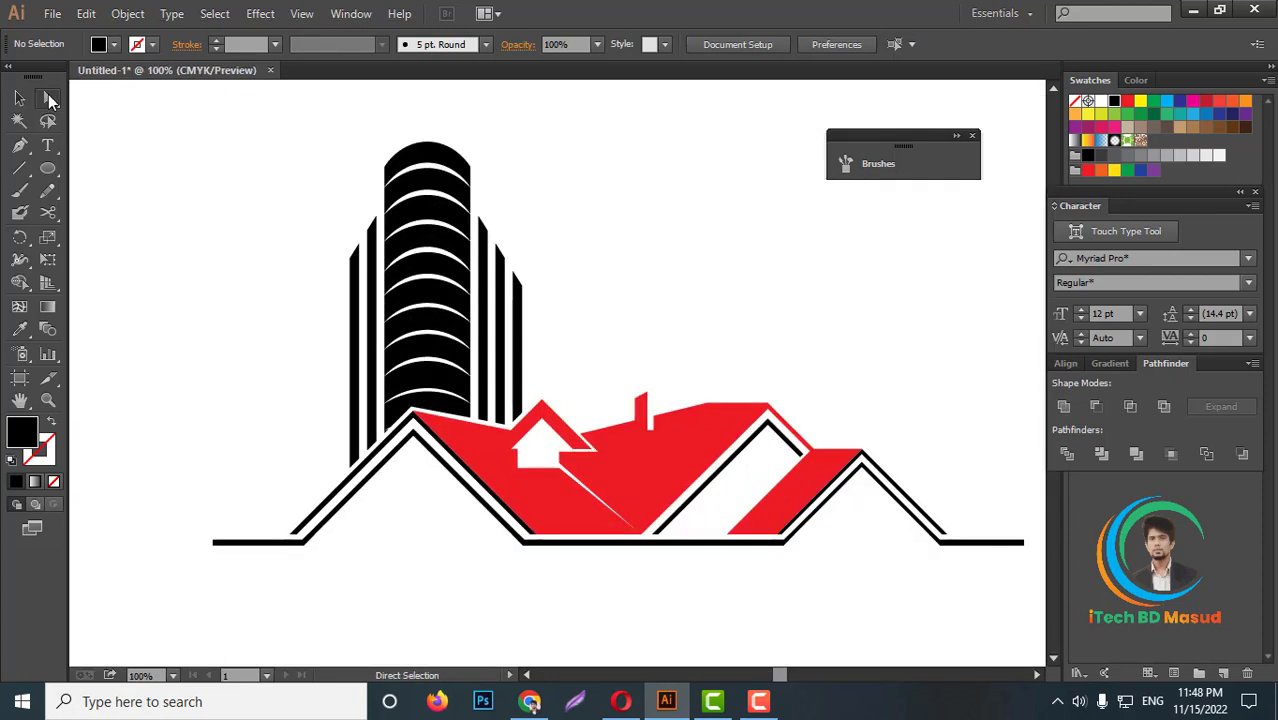
scroll(665, 297, "down", 1)
scroll(640, 320, "up", 2)
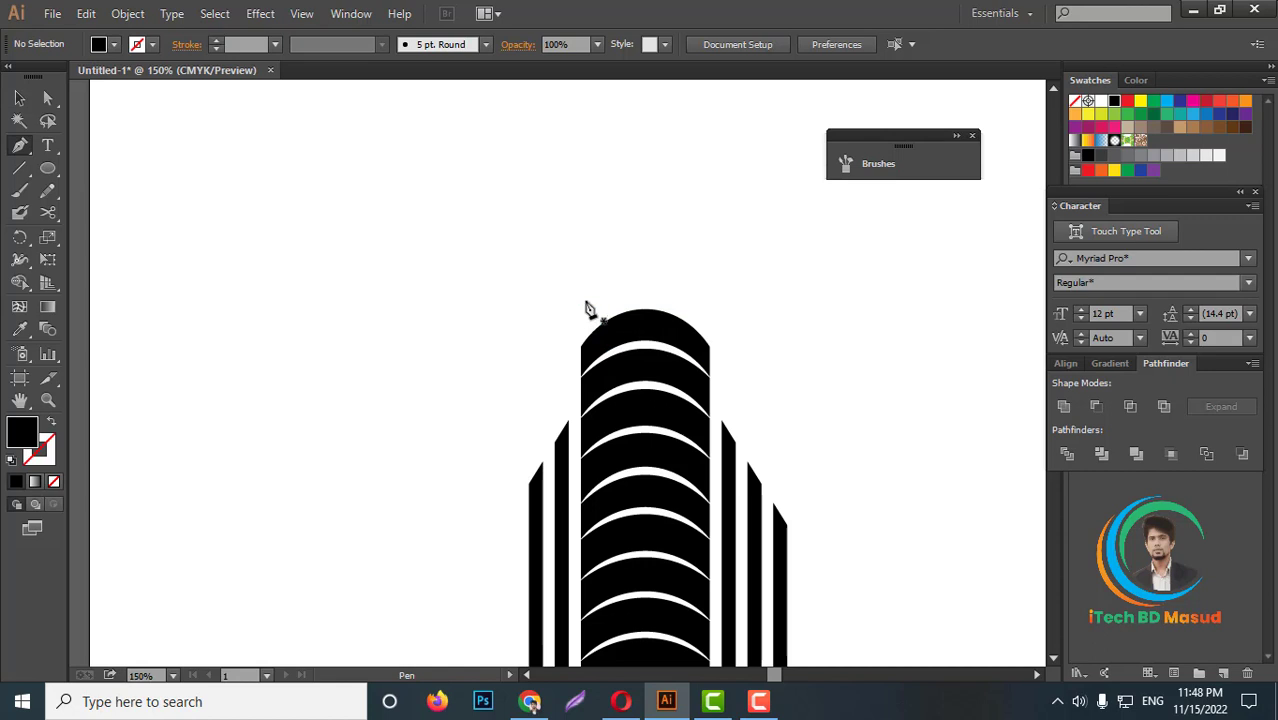
Step: Draw a curved black arc above the tower's domed top with the Pen tool
left_click_drag(585, 301, 690, 310)
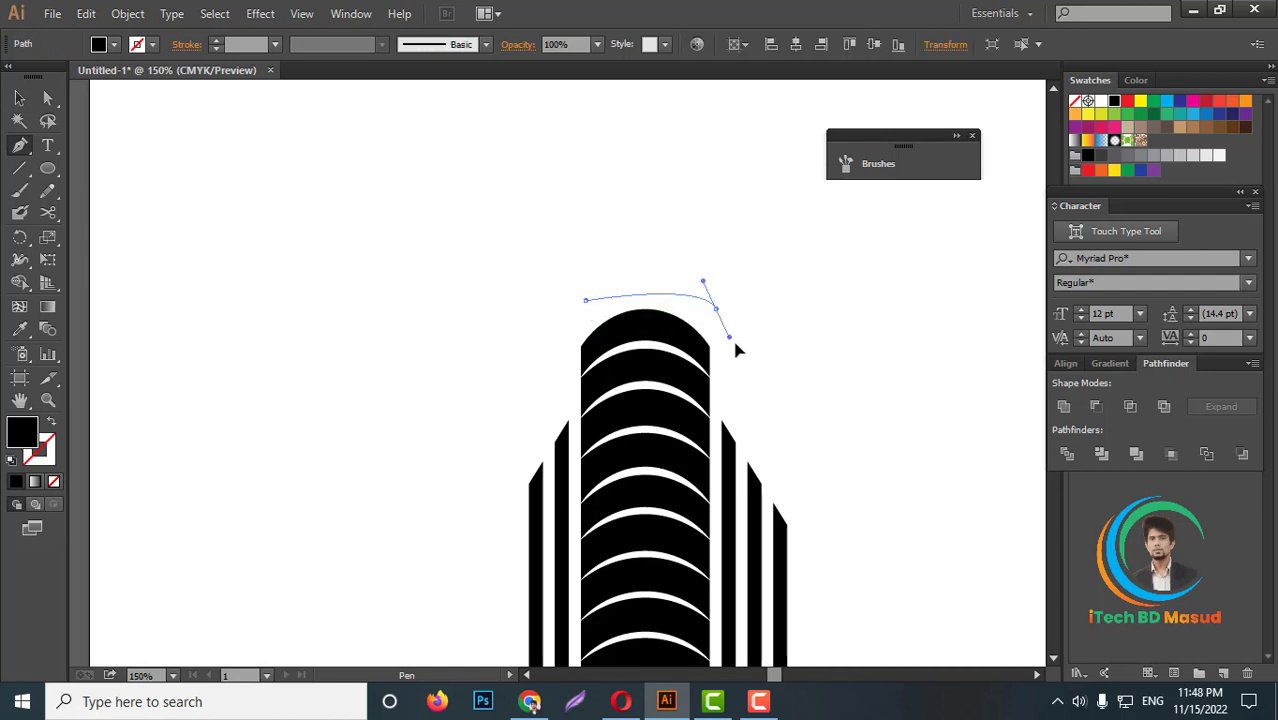
left_click_drag(778, 378, 765, 348)
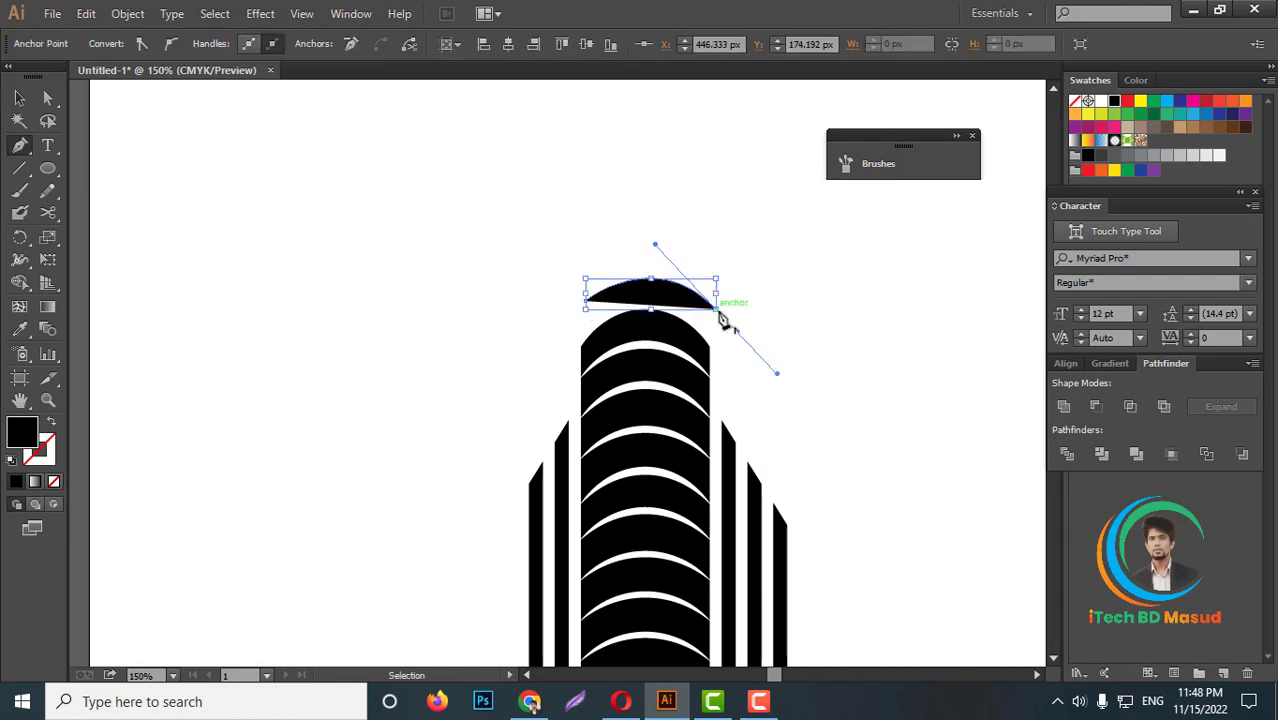
key("ctrl+z")
mouse_move(702, 301)
left_mouse_down()
mouse_move(734, 336)
mouse_move(762, 343)
left_mouse_up()
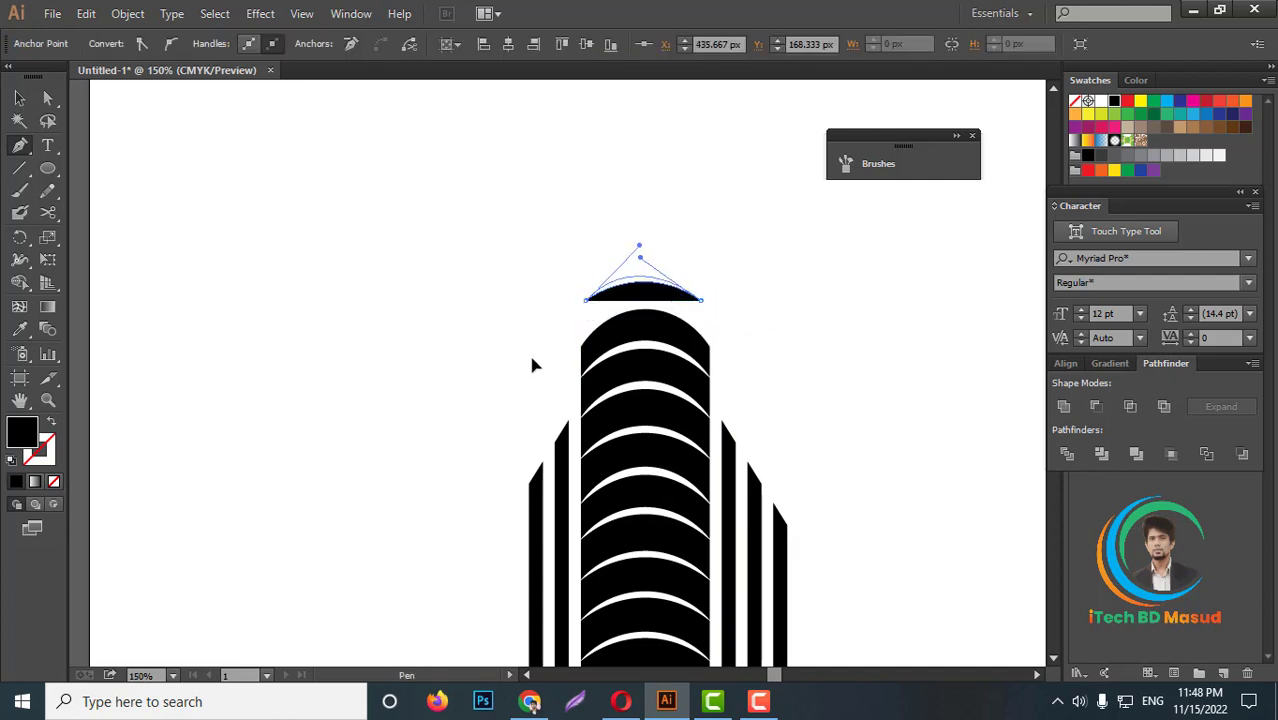
left_click(19, 97)
left_click(568, 248)
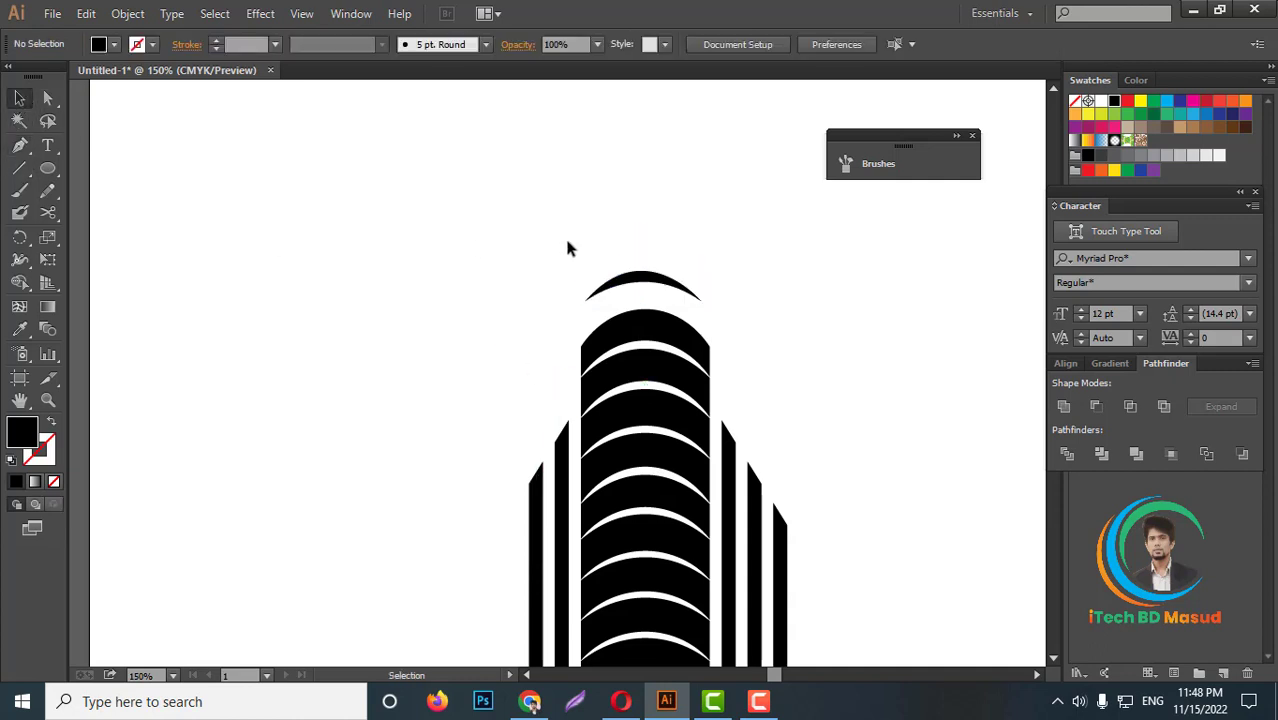
Step: Duplicate the arc upward, then shift both arcs slightly up and right
scroll(623, 296, "up", 2)
mouse_move(659, 296)
left_mouse_down()
mouse_move(664, 251)
mouse_move(757, 262)
left_mouse_up()
left_click(784, 258)
left_click(770, 275)
left_click(693, 287, "shift")
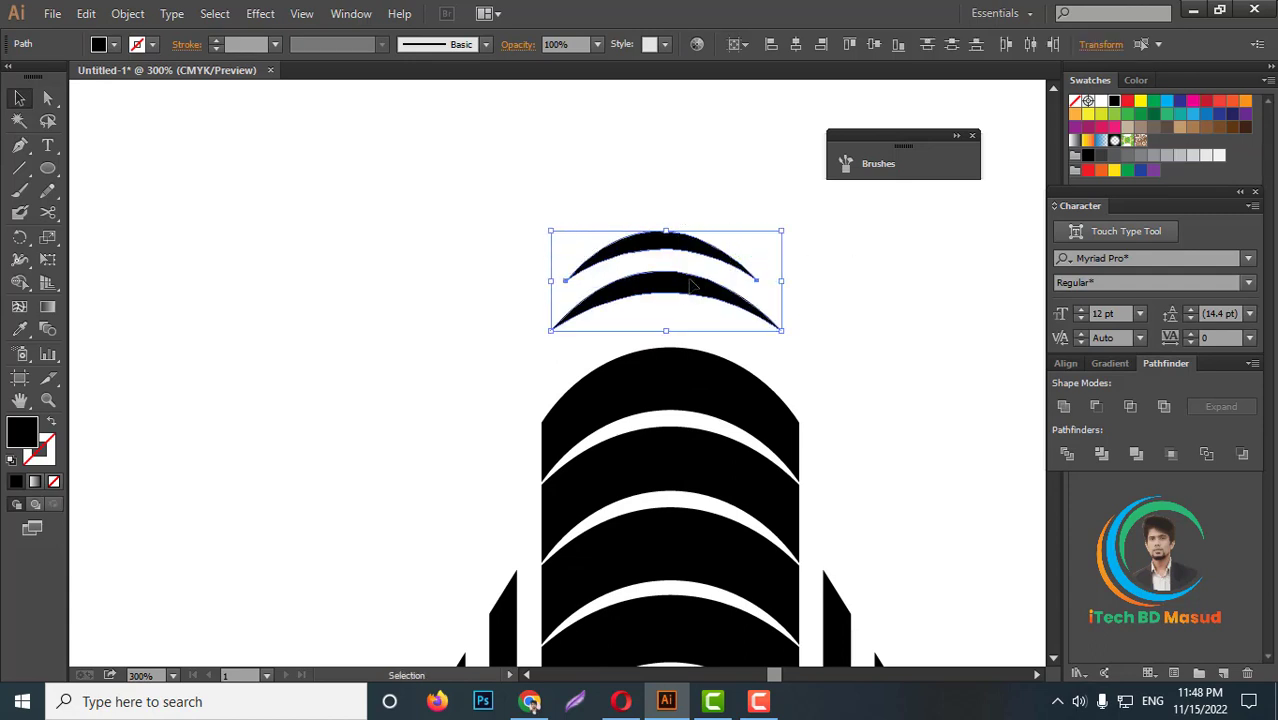
mouse_move(693, 287)
left_mouse_down()
mouse_move(703, 277)
mouse_move(713, 296)
left_mouse_up()
left_click(633, 320)
key("ctrl+minus")
key("ctrl+minus")
key("ctrl+minus")
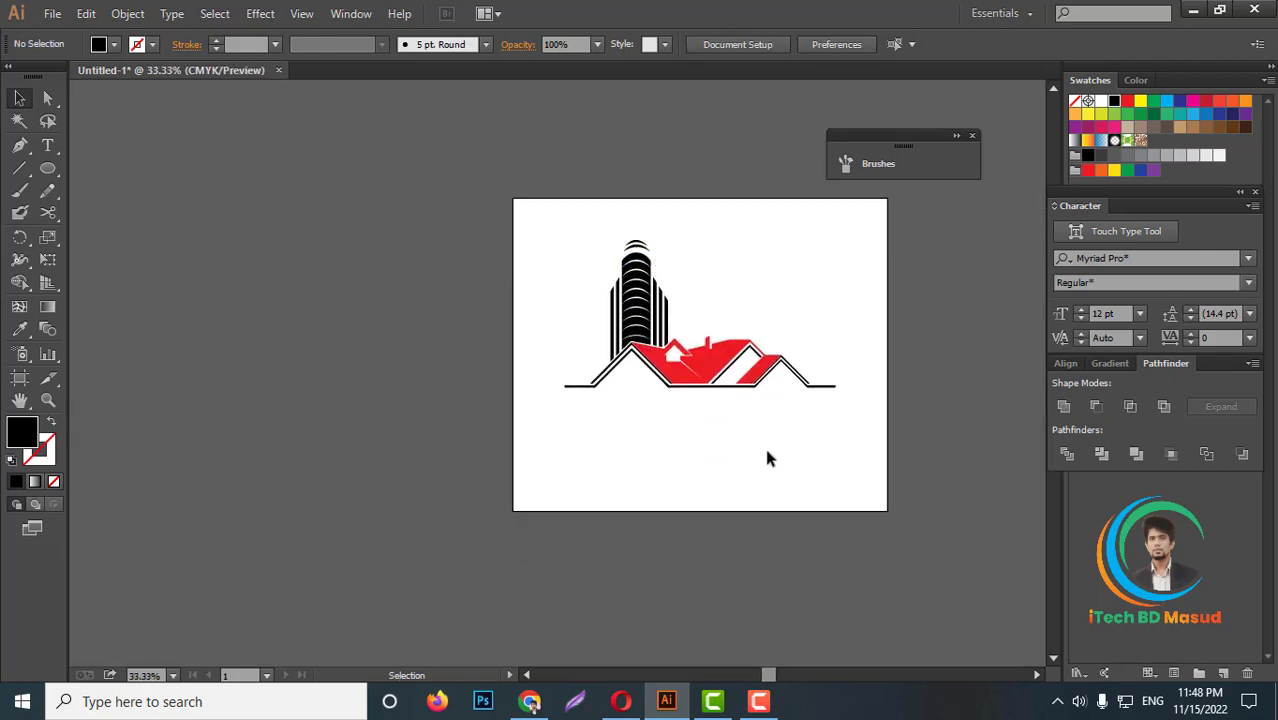
Step: Pull one red roof top anchor up-left and lower another to even the slanted edge
scroll(746, 434, "up", 2)
scroll(633, 383, "up", 2)
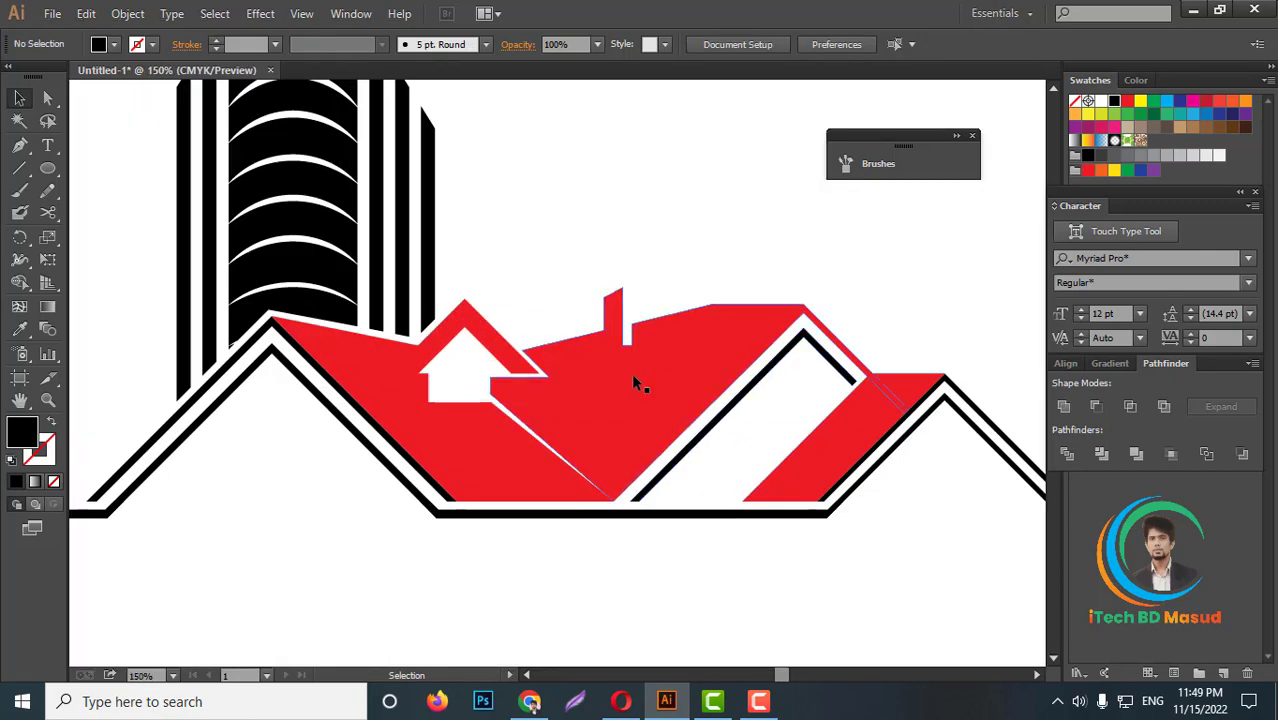
scroll(705, 450, "down", 2)
scroll(735, 418, "up", 3)
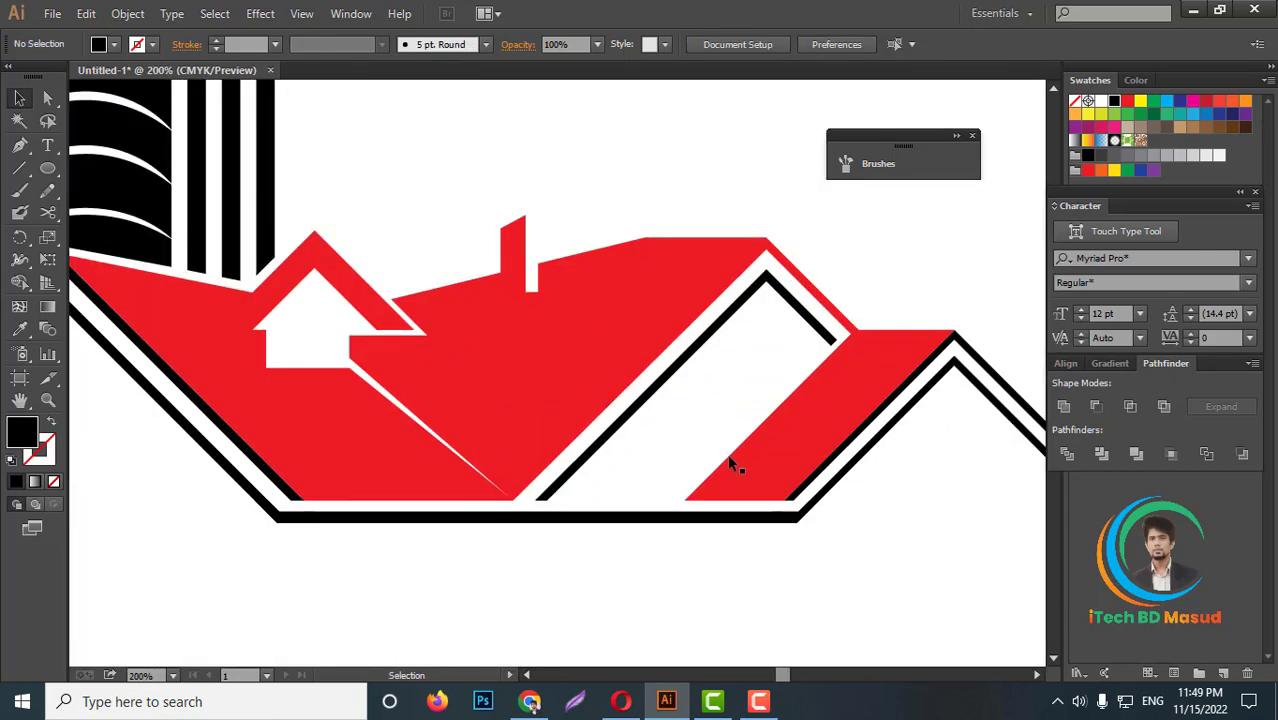
scroll(660, 258, "up", 1)
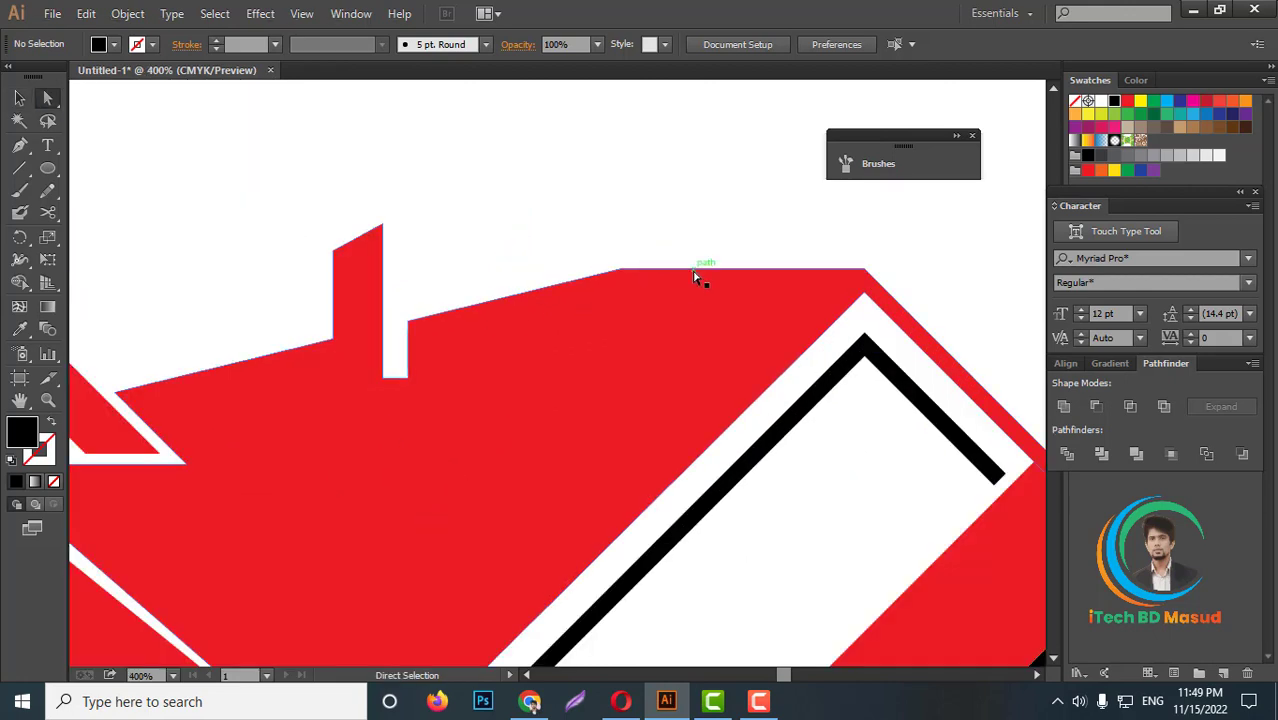
left_click_drag(624, 270, 607, 249)
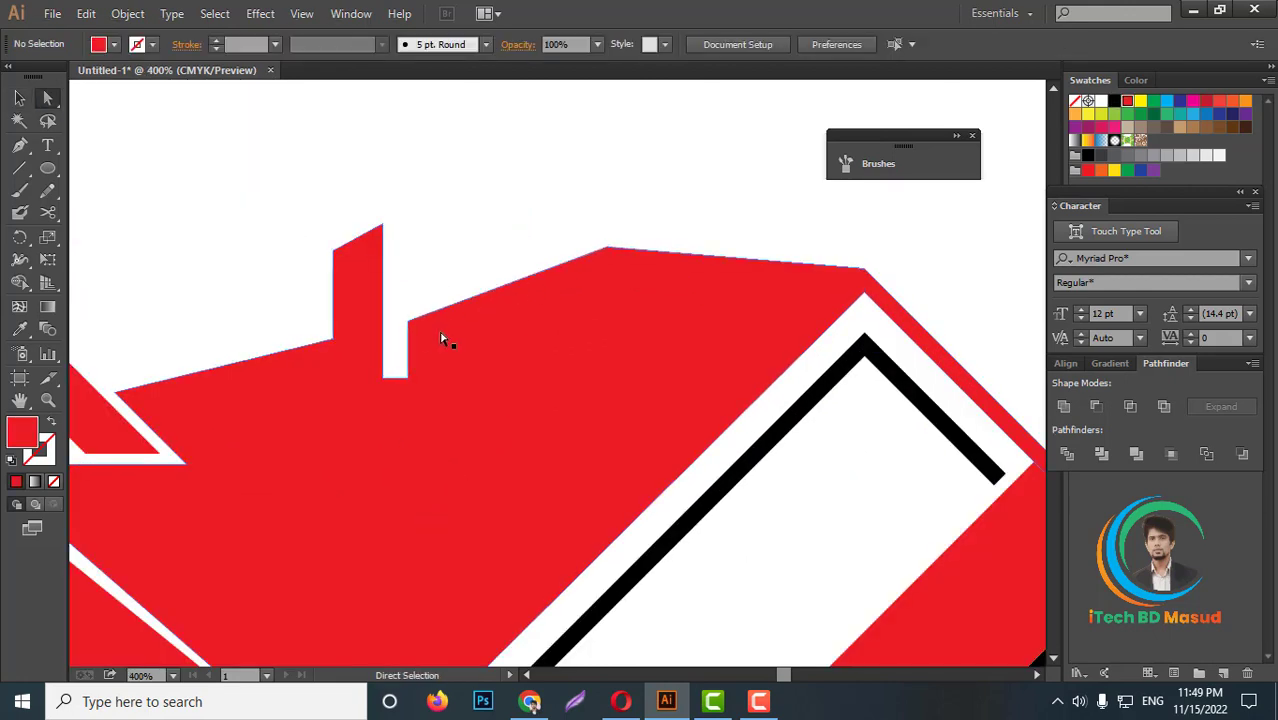
left_click(409, 321)
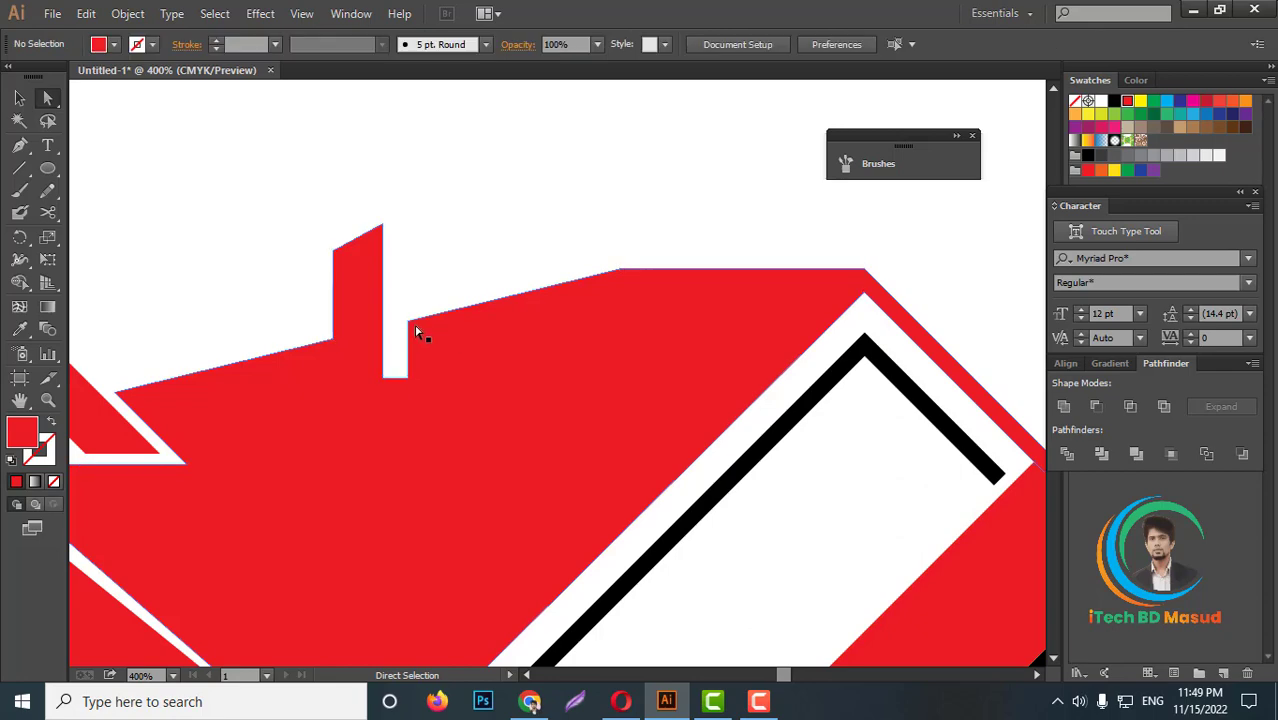
left_click_drag(408, 320, 409, 345)
key("ctrl+minus")
key("ctrl+minus")
key("ctrl+minus")
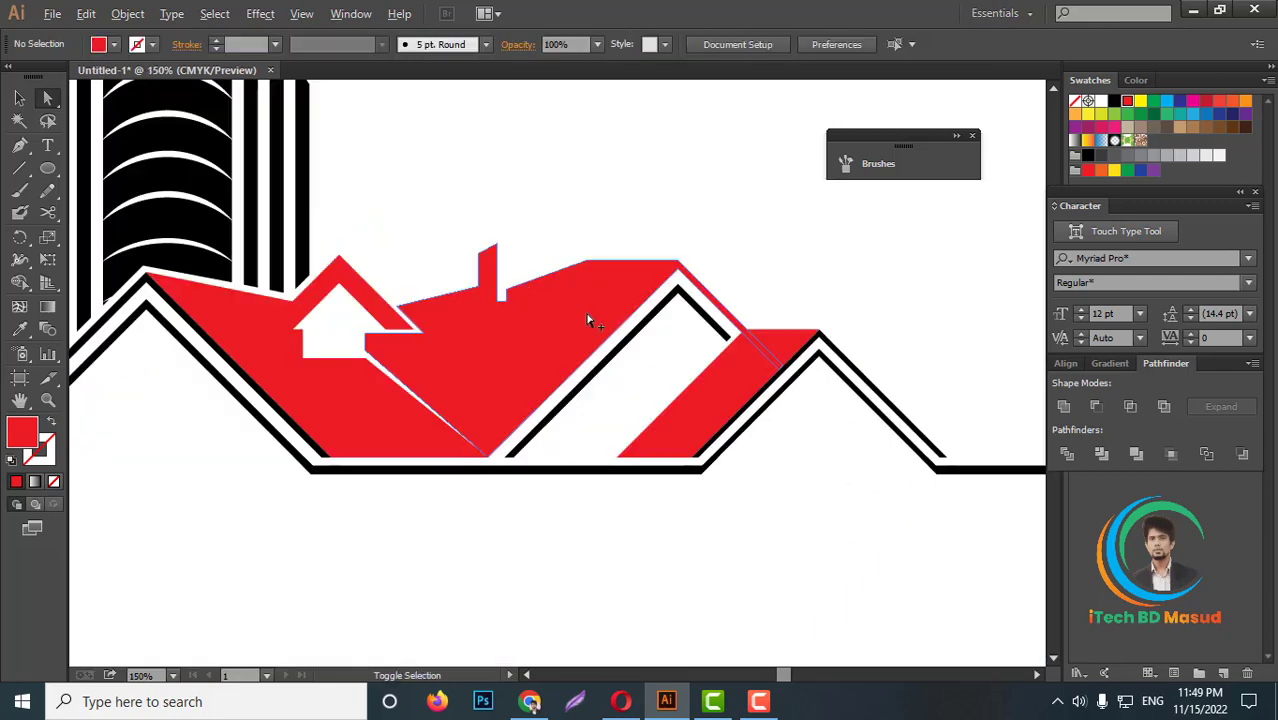
key("ctrl+minus")
key("ctrl+minus")
key("ctrl+minus")
scroll(673, 443, "up", 2)
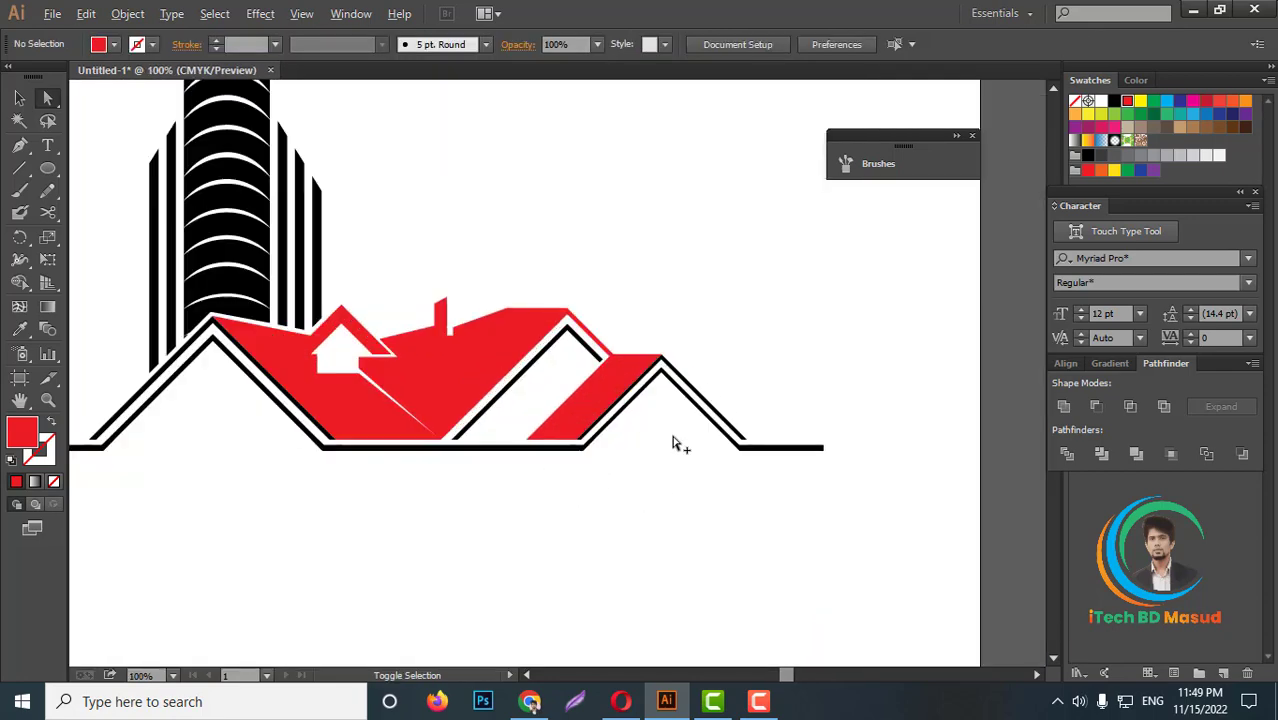
scroll(706, 487, "up", 2)
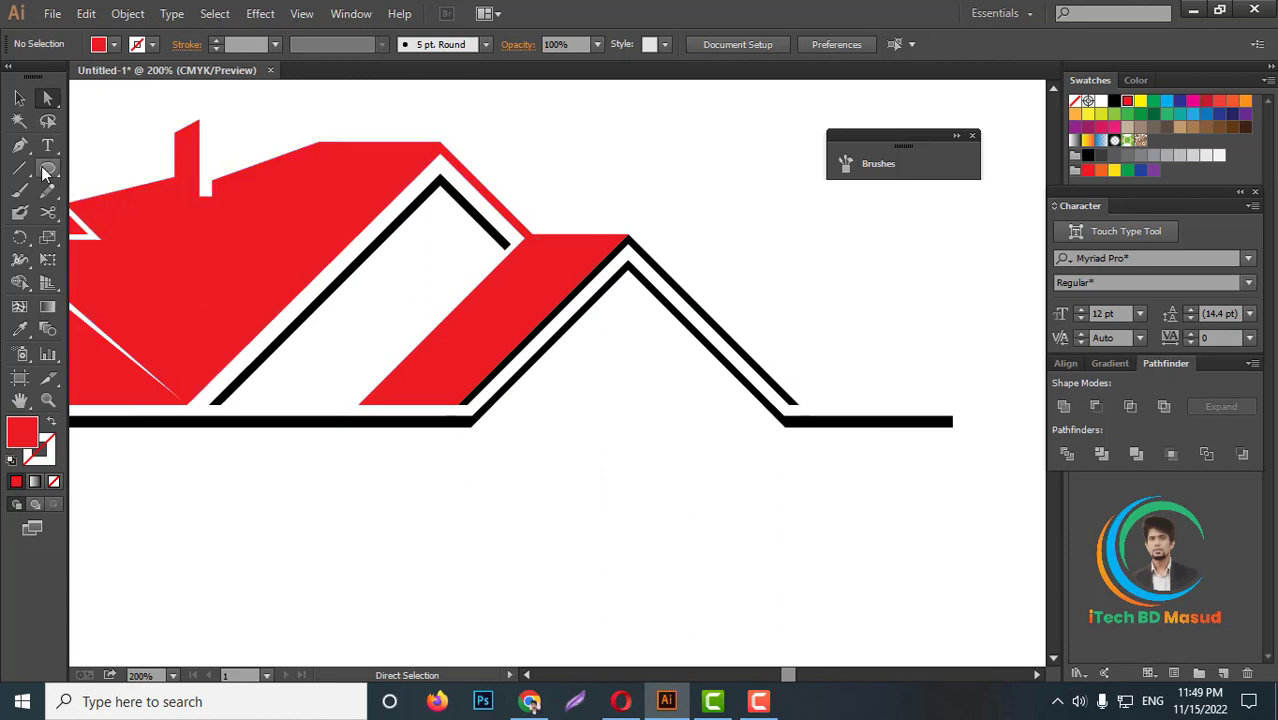
Step: Draw a small square under the right gable and a 3 pt vertical line through its centre
left_click_drag(44, 174, 110, 171)
scroll(633, 422, "up", 1)
left_click_drag(590, 362, 664, 434)
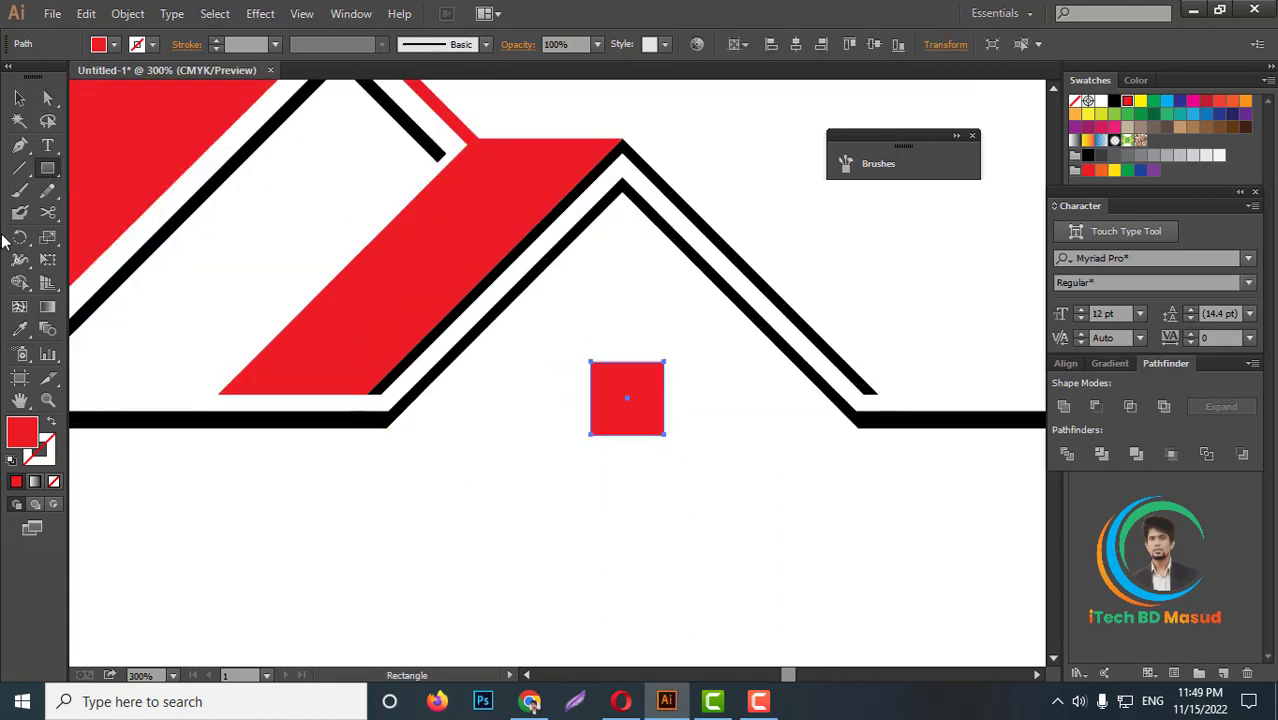
left_click(21, 170)
scroll(586, 440, "up", 2)
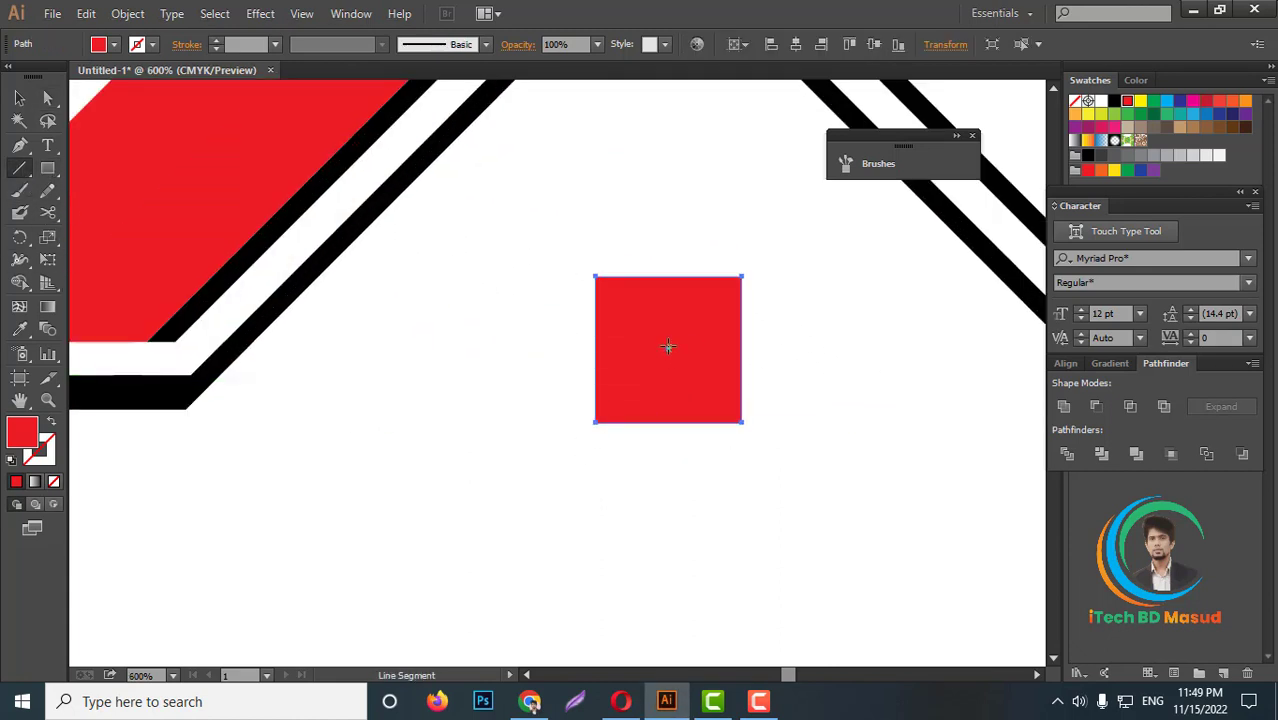
left_click_drag(670, 348, 668, 480)
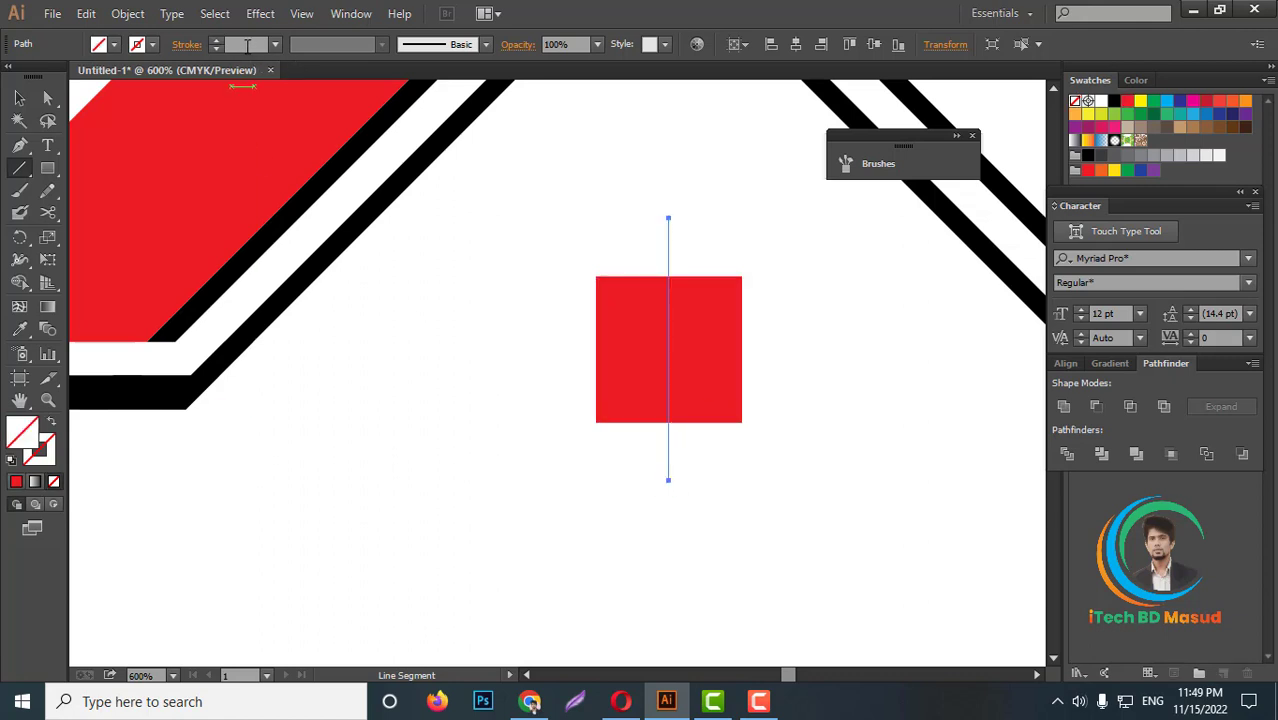
type("3")
key("Return")
Step: Expand the line into a bar, add a horizontal copy, and cut both from the square into four panes
left_click(128, 13)
left_click(160, 213)
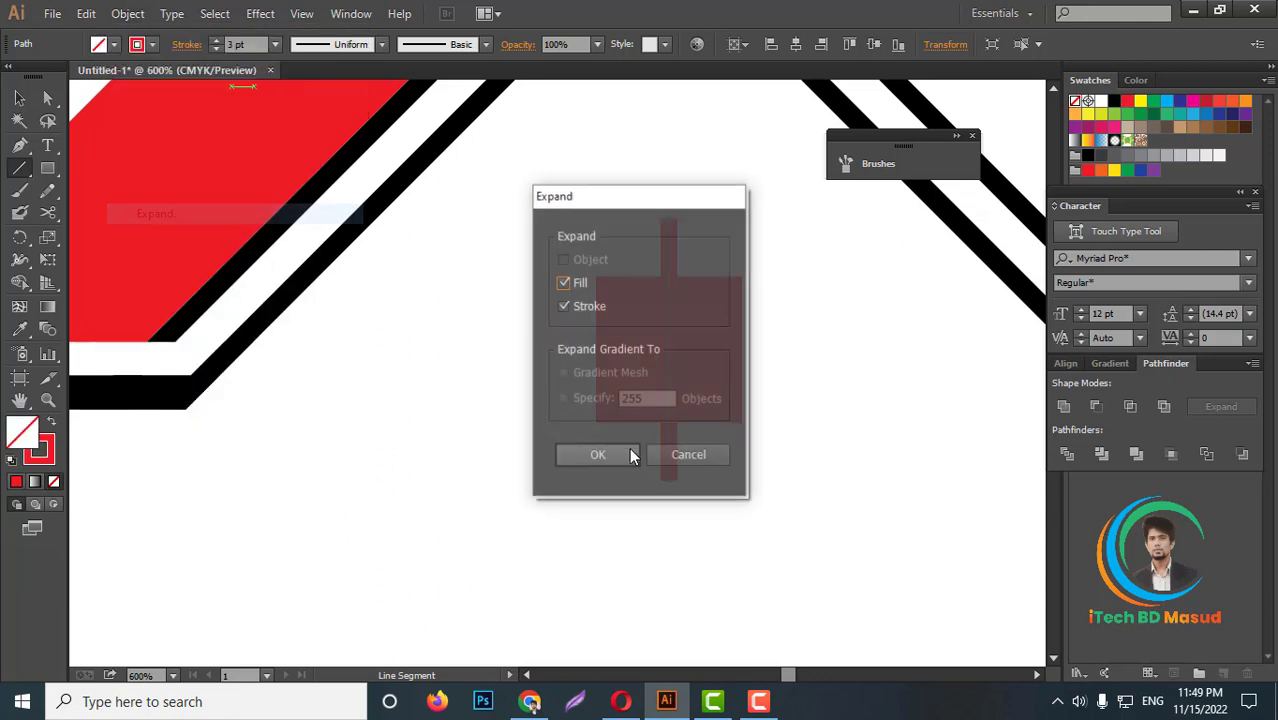
left_click(622, 455)
left_click(19, 97)
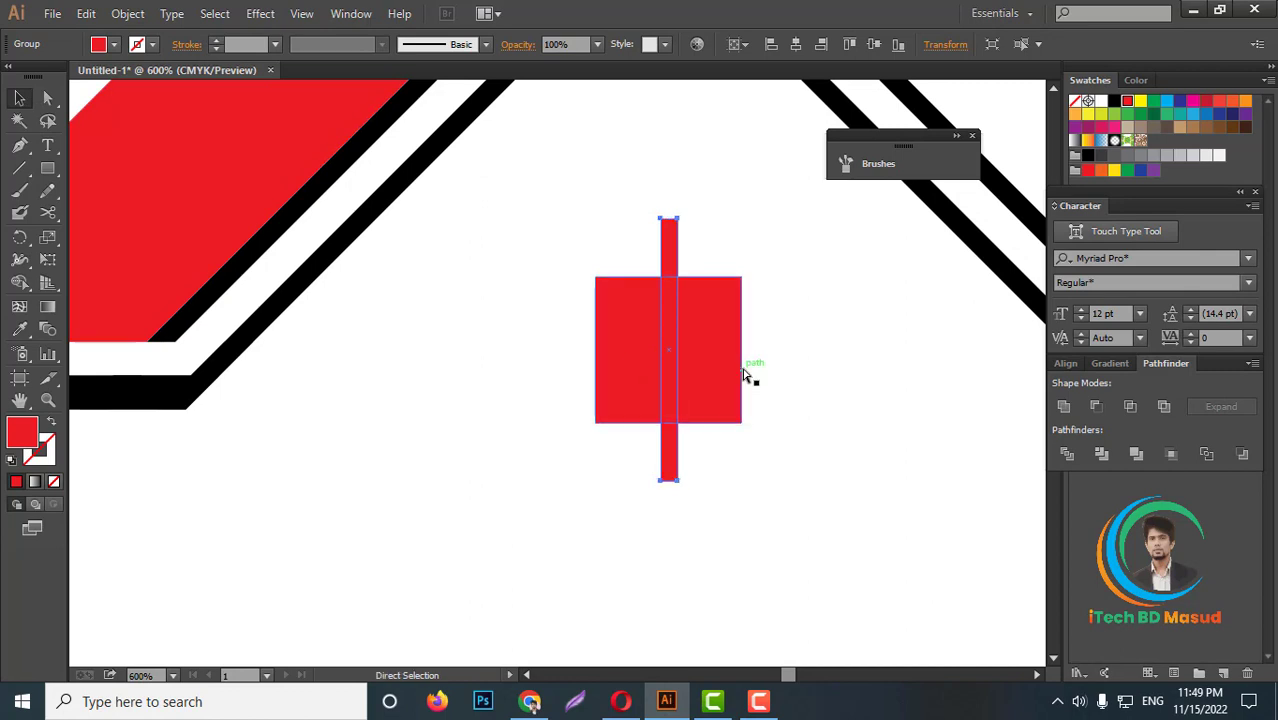
left_click_drag(676, 216, 884, 371)
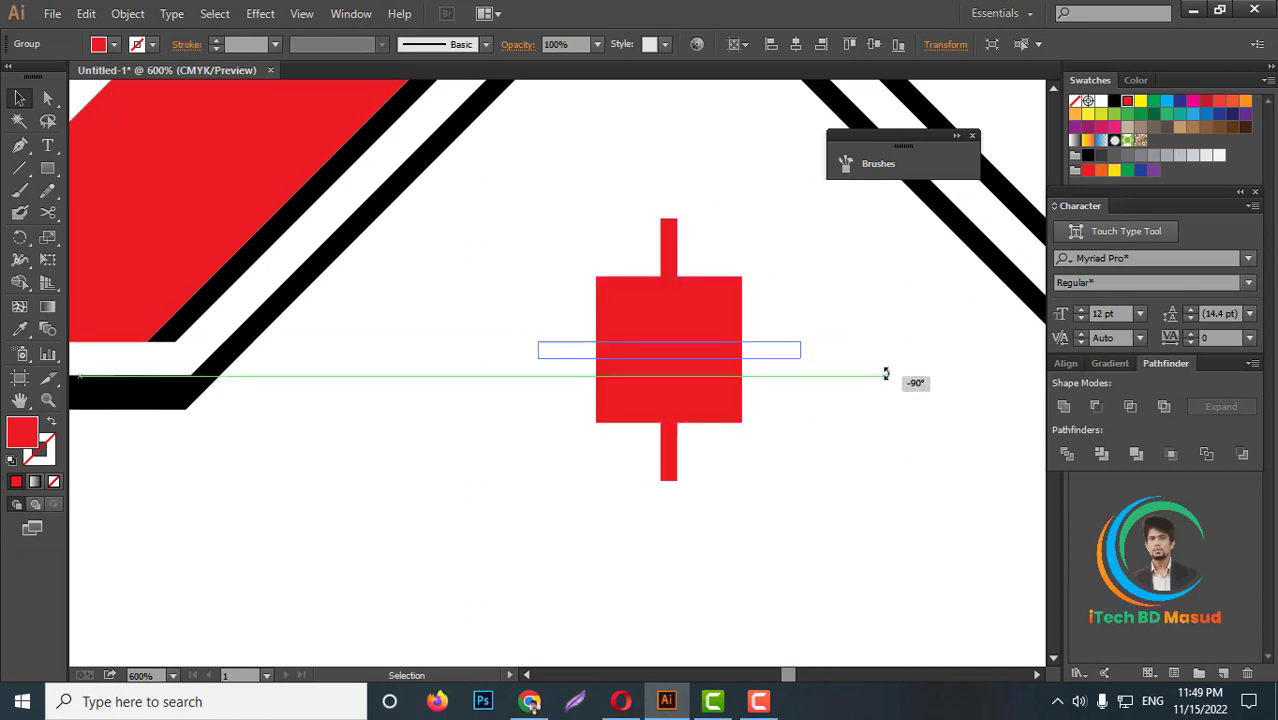
left_click(661, 408, "shift")
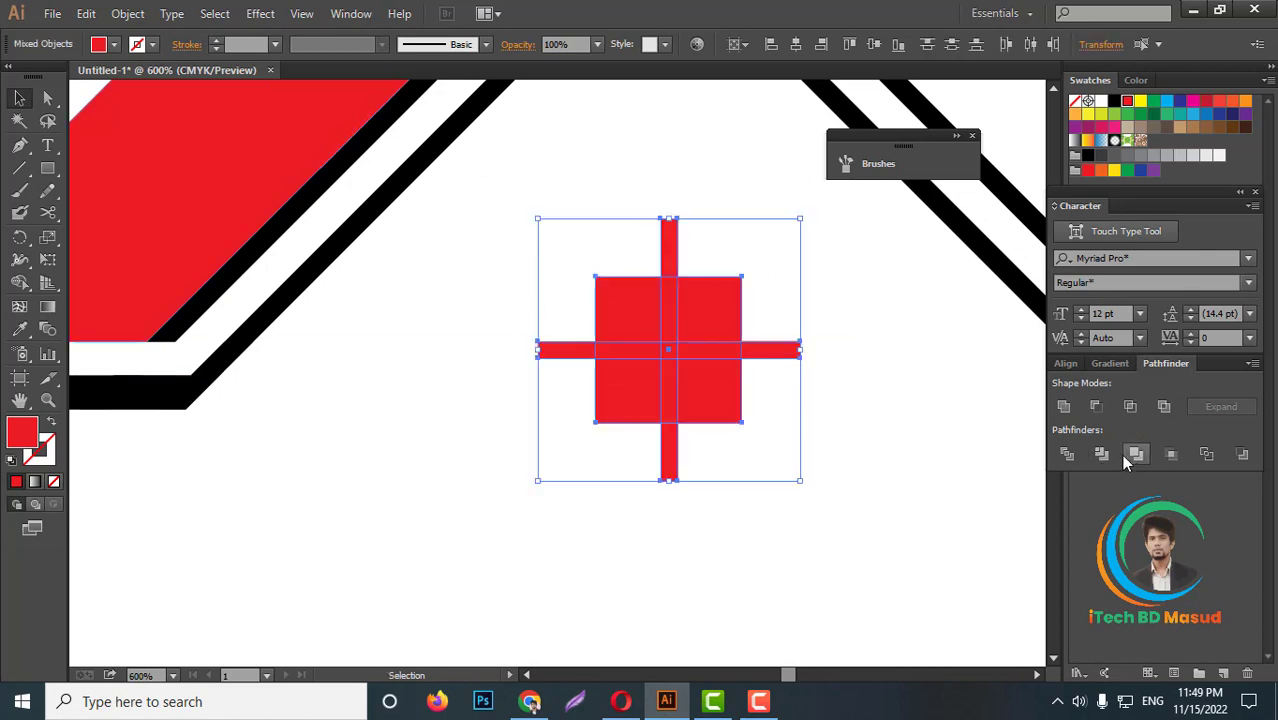
left_click(1096, 407)
Step: Move the four-pane window up into the right gable and colour it black
scroll(712, 408, "down", 3)
mouse_move(712, 410)
left_mouse_down()
mouse_move(712, 362)
mouse_move(547, 298)
mouse_move(552, 272)
mouse_move(570, 268)
mouse_move(560, 290)
left_mouse_up()
left_click(1114, 101)
left_click(825, 403)
scroll(762, 387, "up", 1)
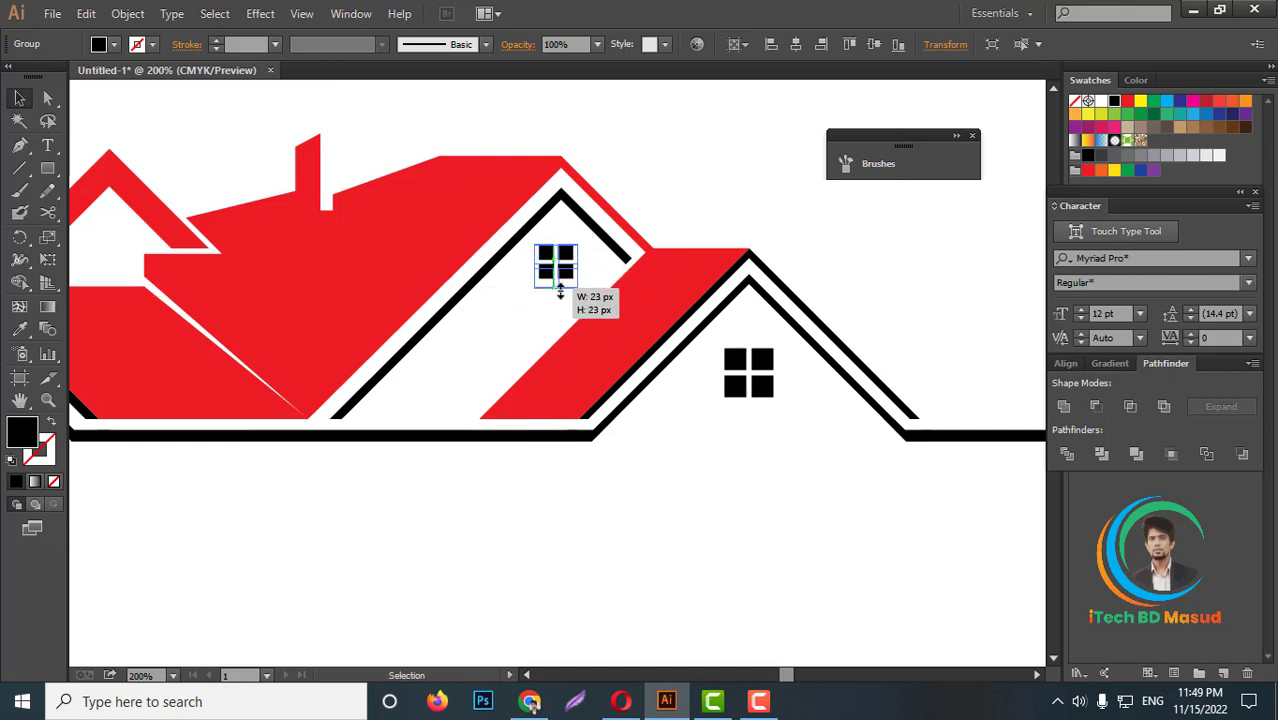
Step: Enlarge the window slightly and place a copy on the left house
left_click(762, 388)
mouse_move(749, 398)
left_mouse_down()
mouse_move(757, 408)
mouse_move(329, 381)
left_mouse_up()
key("ctrl+minus")
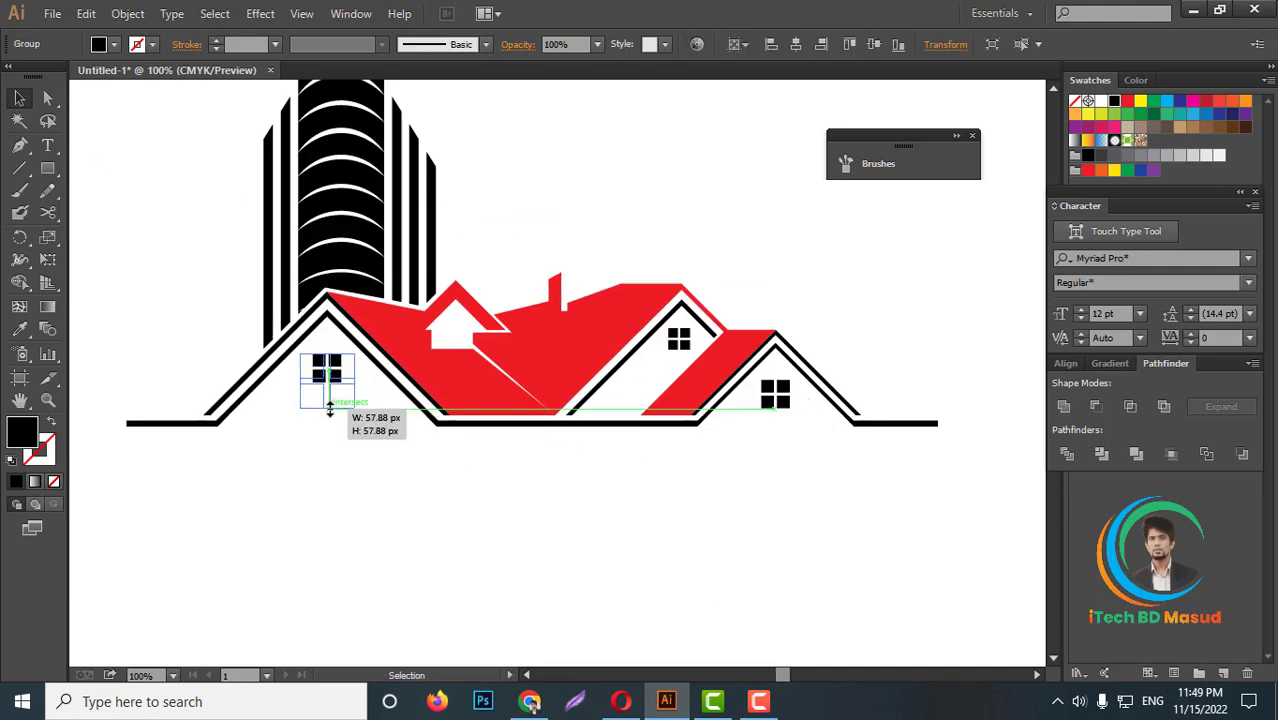
left_click_drag(329, 381, 329, 392)
left_click(843, 537)
key("ctrl+minus")
key("ctrl+minus")
scroll(855, 560, "up", 1)
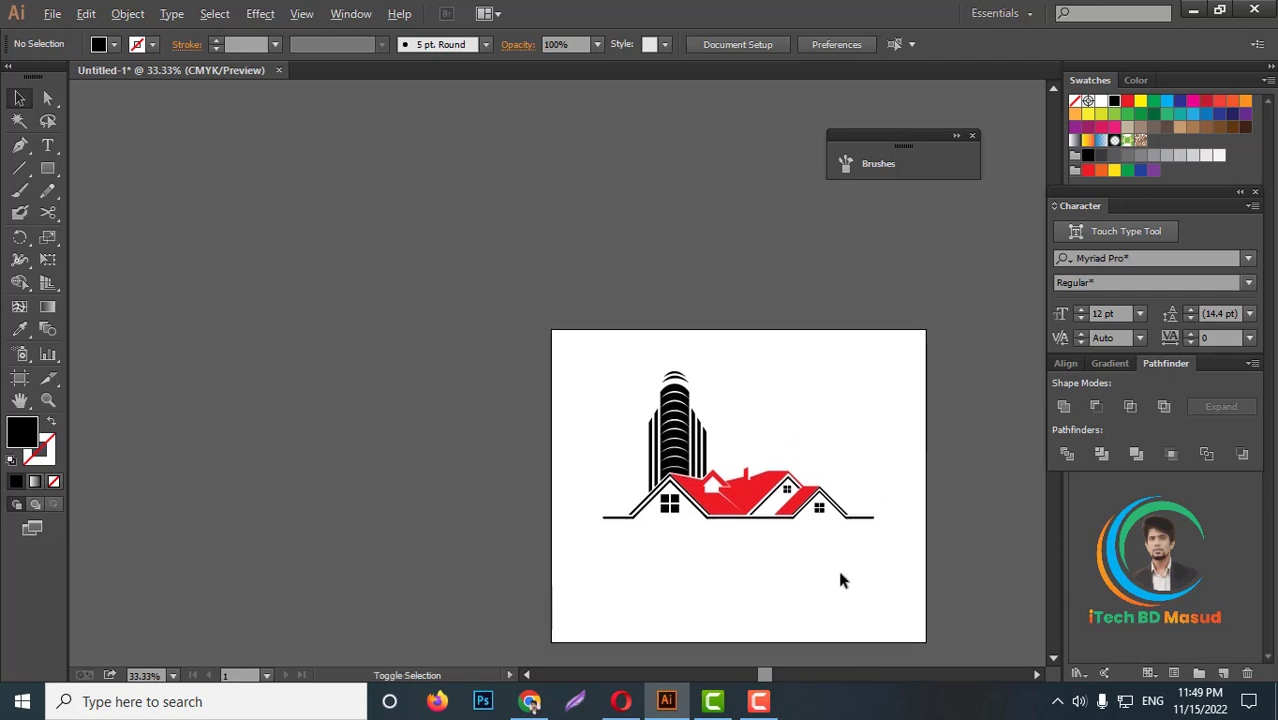
scroll(840, 580, "up", 3, "alt")
scroll(700, 590, "down", 2, "alt")
scroll(735, 550, "up", 2, "alt")
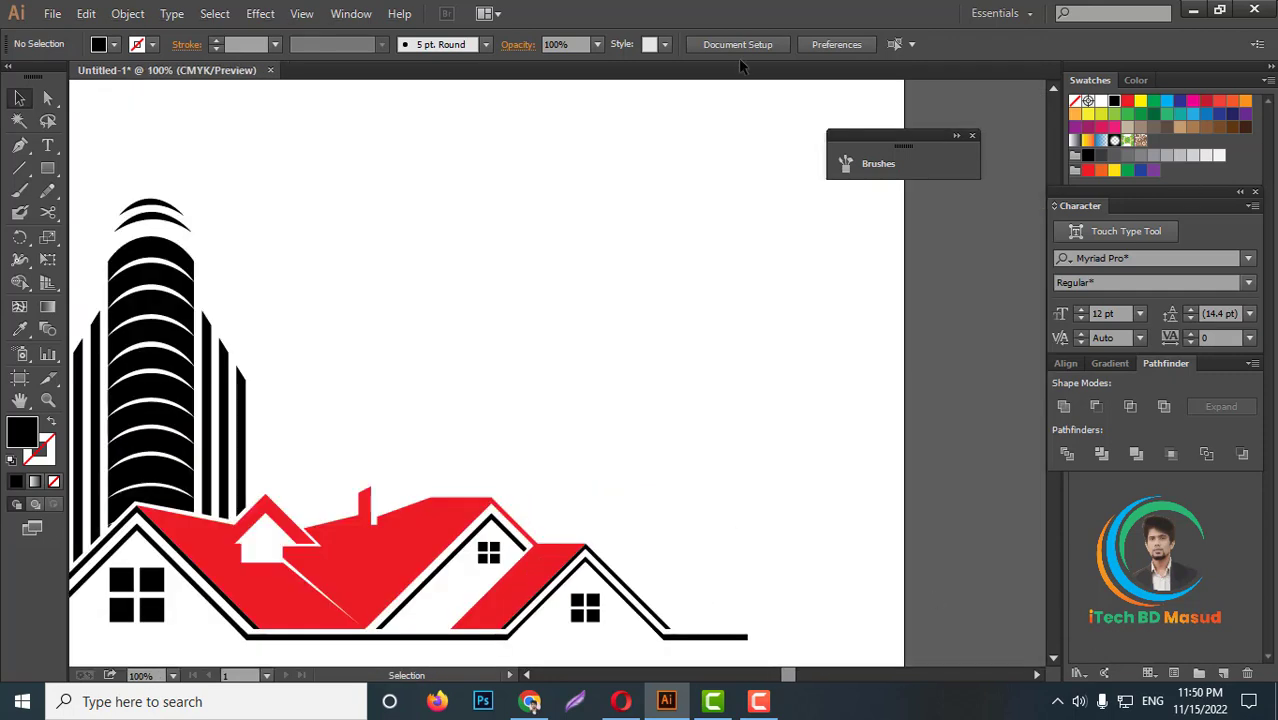
Step: Draw two squares beside the tower, filling the small one dark navy and the larger one blue
left_click(47, 170)
left_click_drag(492, 312, 562, 381)
left_click_drag(609, 296, 656, 342)
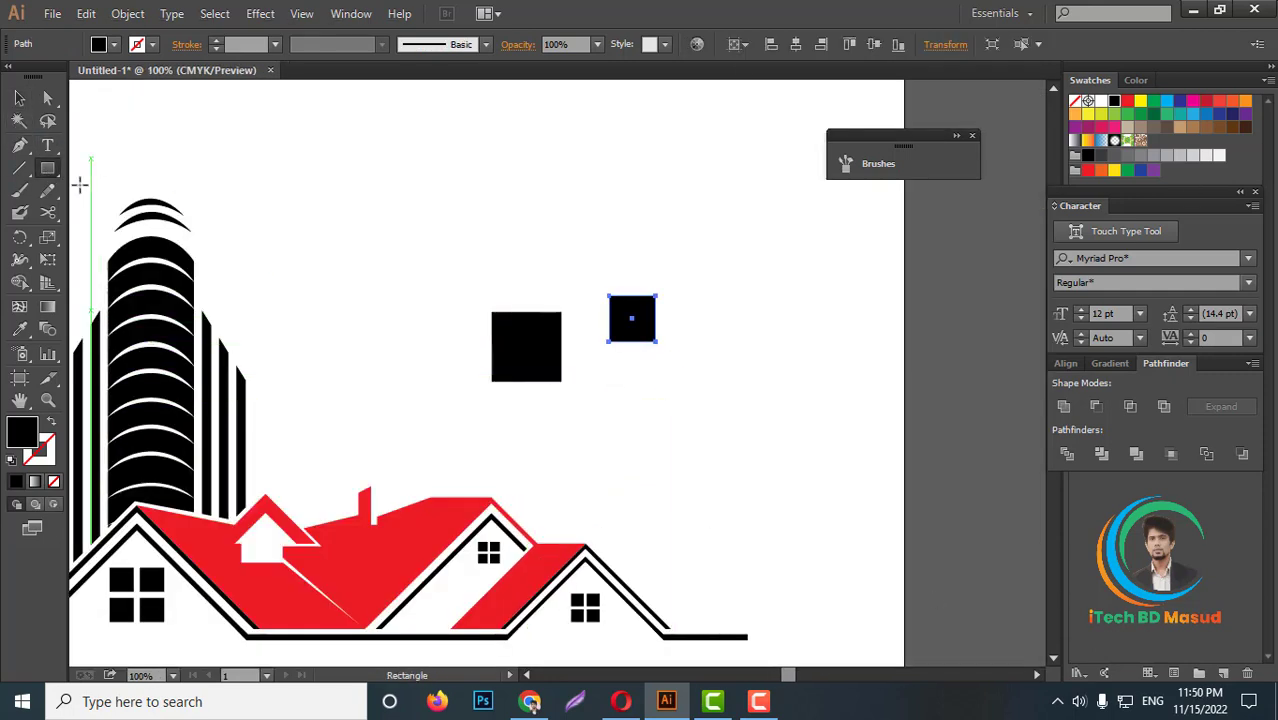
left_click(18, 122)
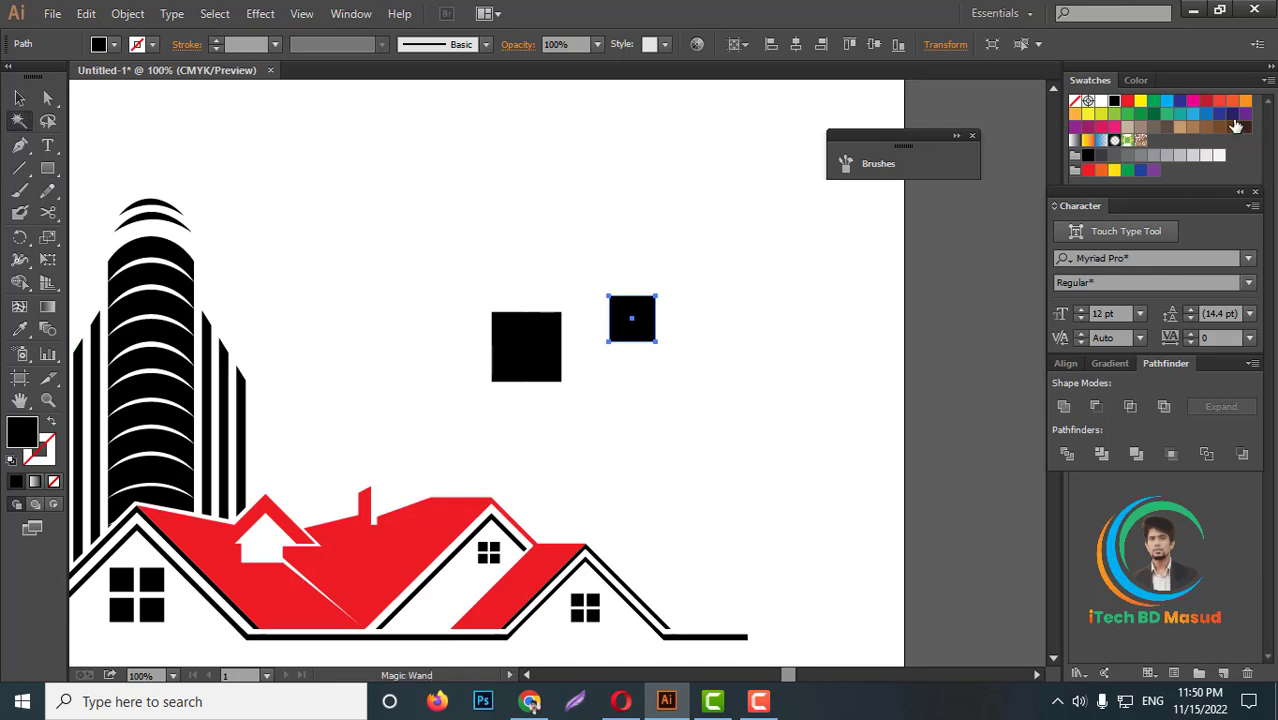
left_click(1233, 115)
left_click(20, 97)
left_click(550, 350)
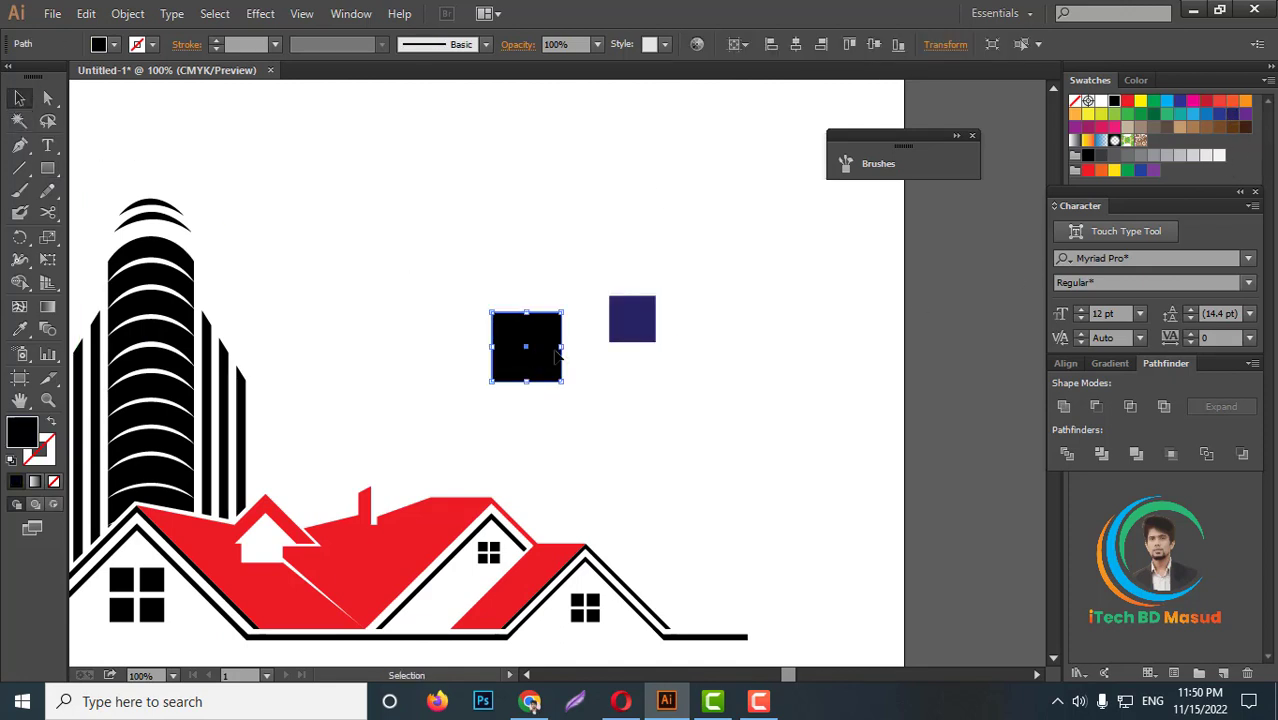
left_click(1220, 116)
Step: Darken the small square to a deeper navy in the Color Picker
scroll(745, 400, "up", 2)
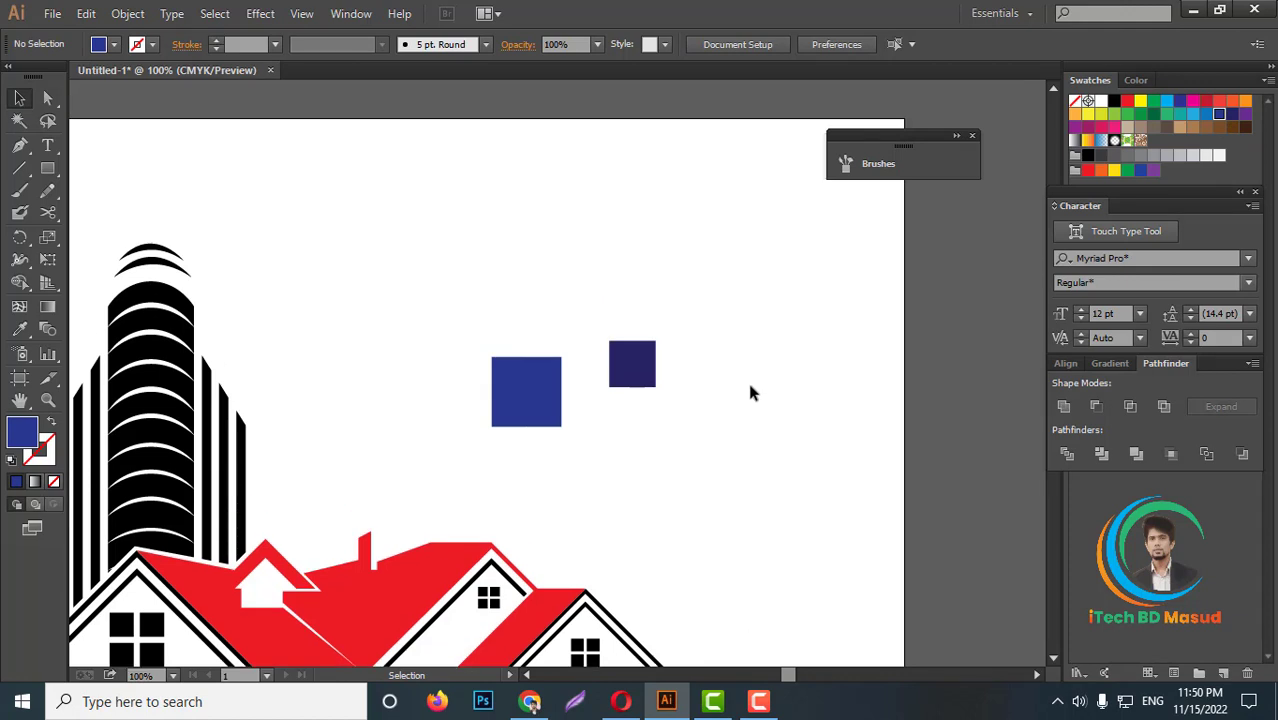
scroll(747, 378, "down", 3)
left_click(645, 305)
double_click(20, 432)
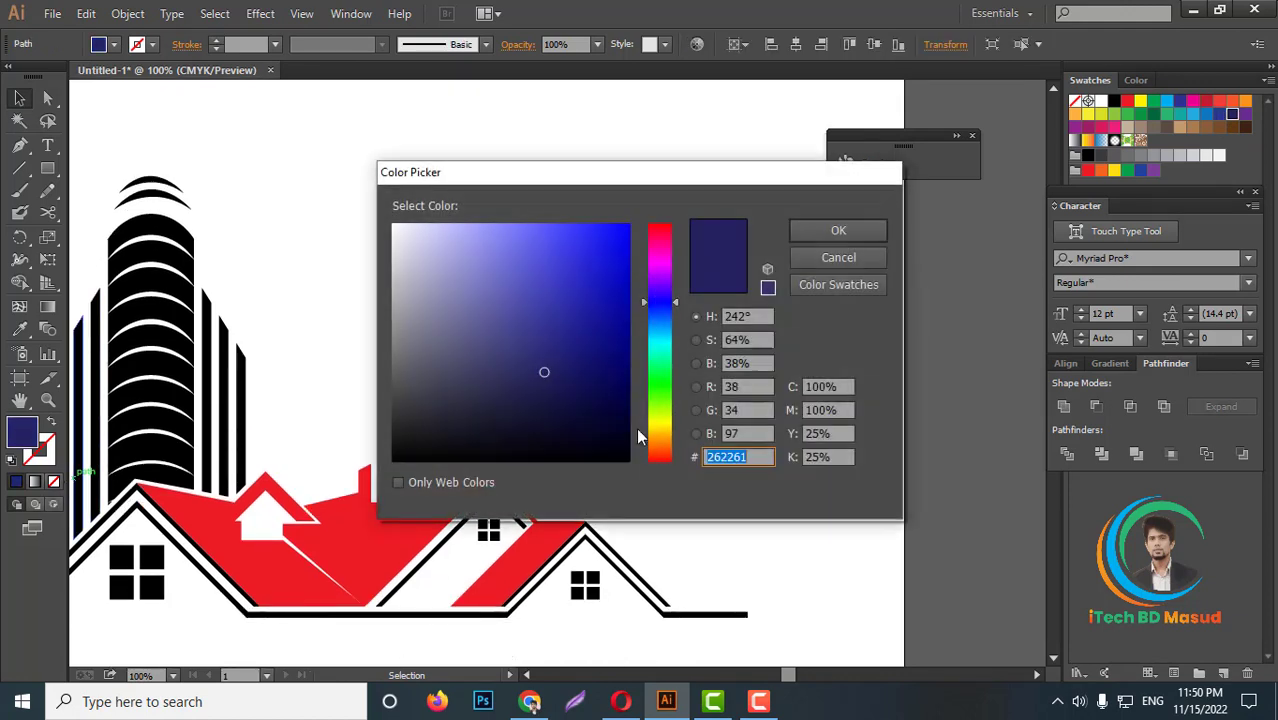
left_click(619, 394)
left_click(838, 230)
Step: Duplicate the square pair down-right and fill the small copy with dark red
left_click_drag(507, 237, 660, 340)
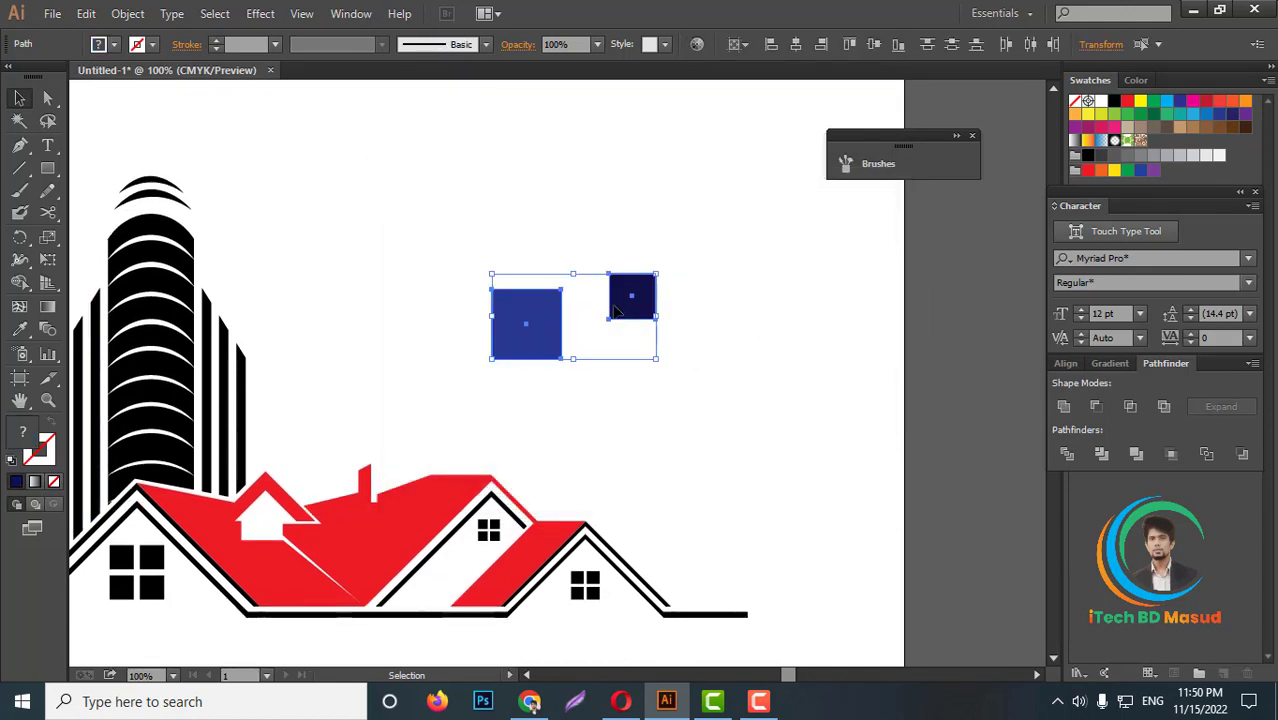
left_click_drag(526, 323, 693, 413)
left_click(800, 470)
left_click(799, 386)
left_click(1127, 101)
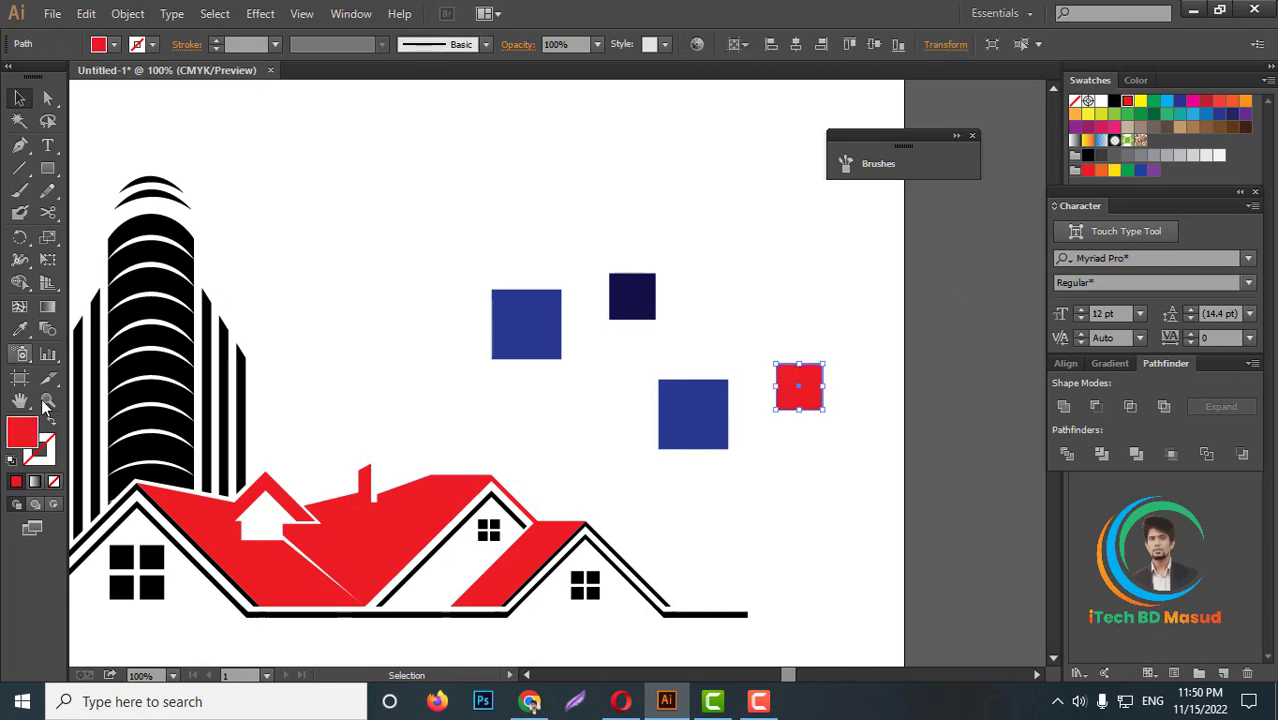
double_click(27, 436)
left_click(618, 319)
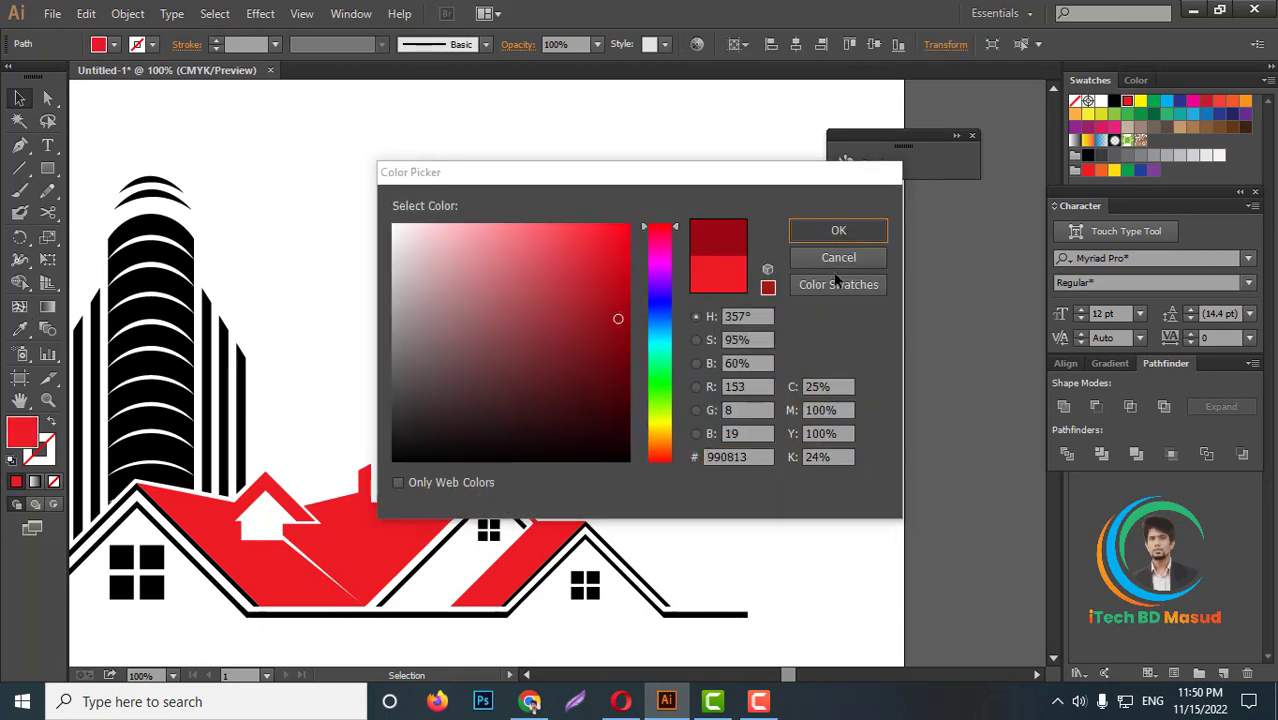
left_click(836, 228)
Step: Fill the larger copied square with red
left_click(686, 422)
left_click(1127, 101)
left_click(676, 265)
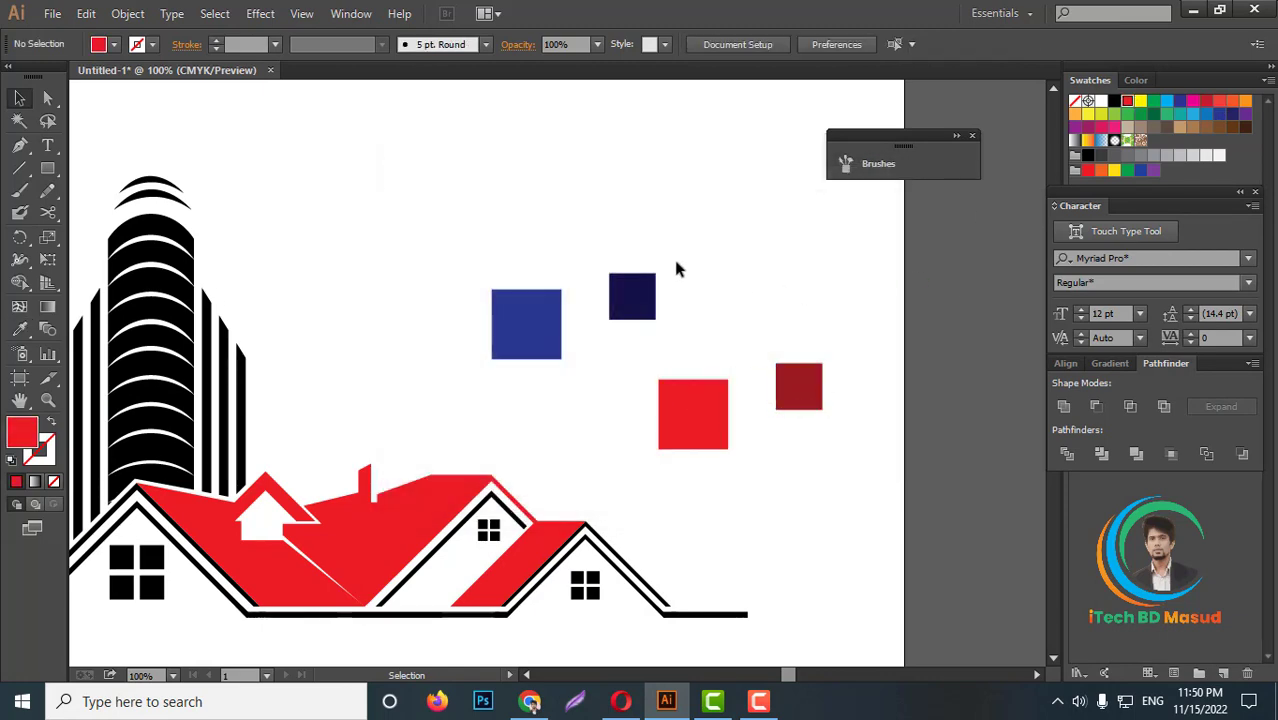
key("ctrl+minus")
key("ctrl+minus")
key("ctrl+minus")
key("ctrl+plus")
left_click(1113, 363)
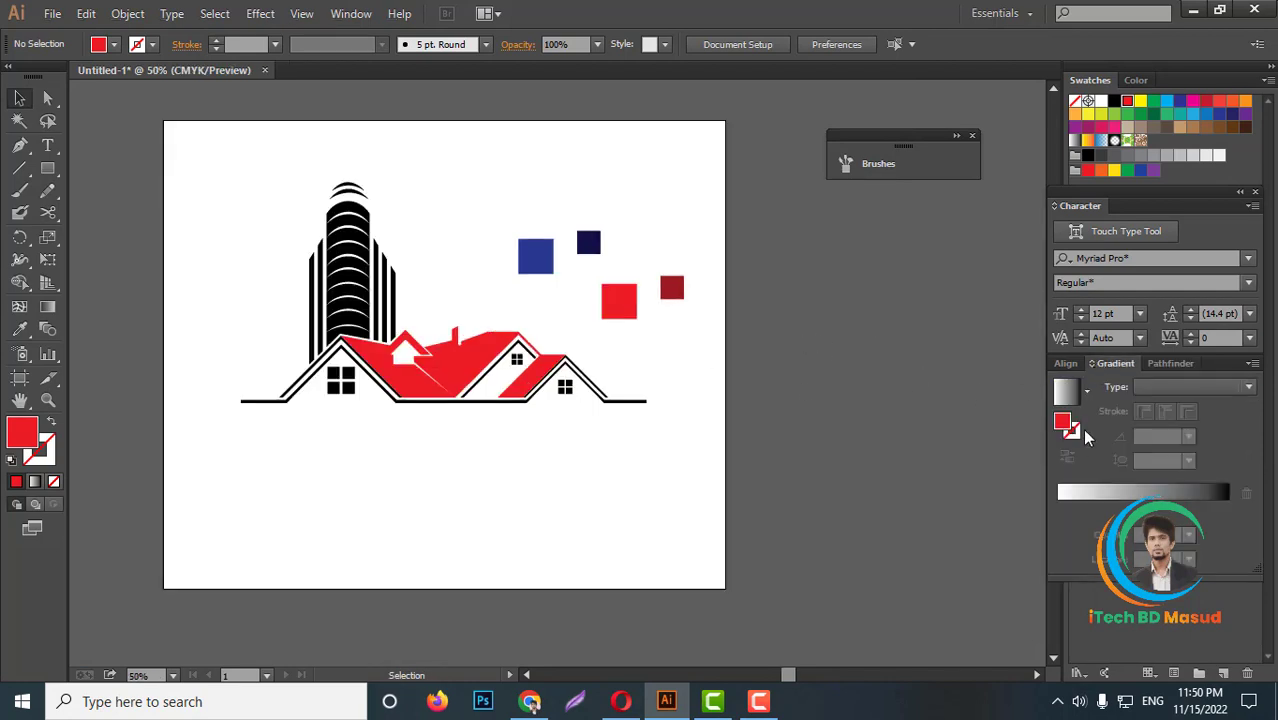
Step: Apply a red linear gradient to the dark red square and all red roofs and squares
left_click(1062, 494)
left_click(674, 290)
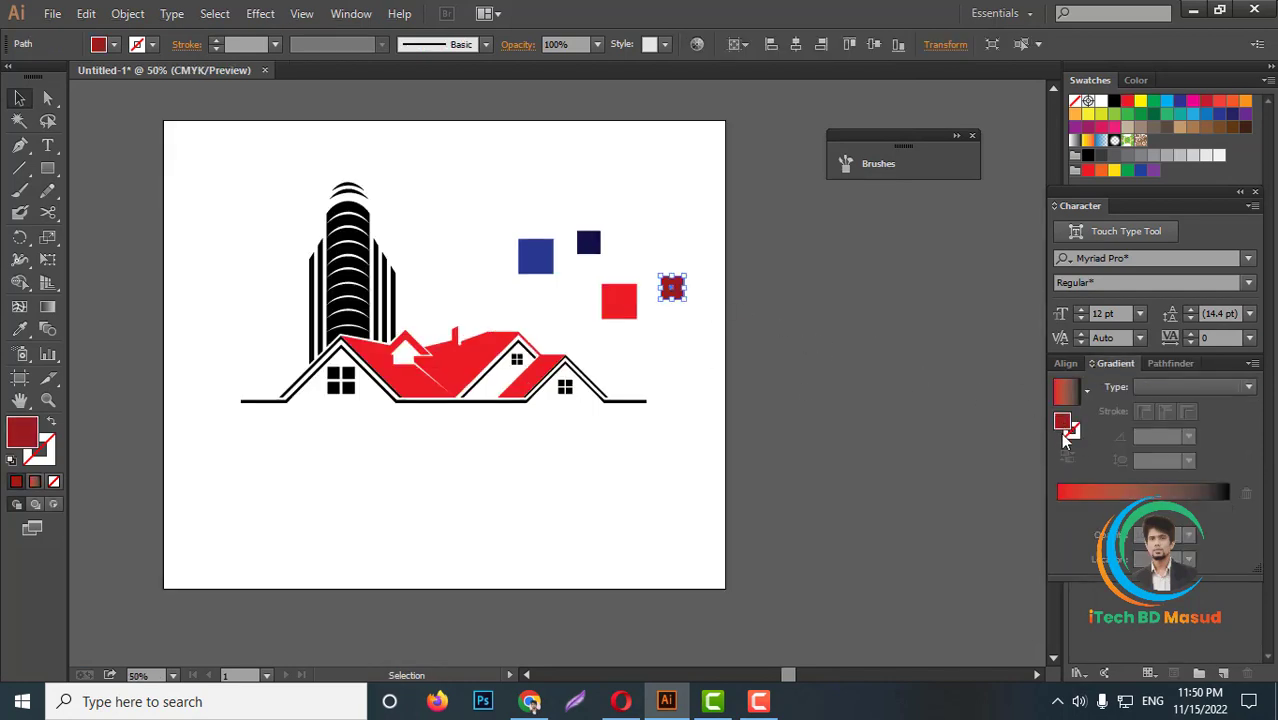
left_click(1231, 498)
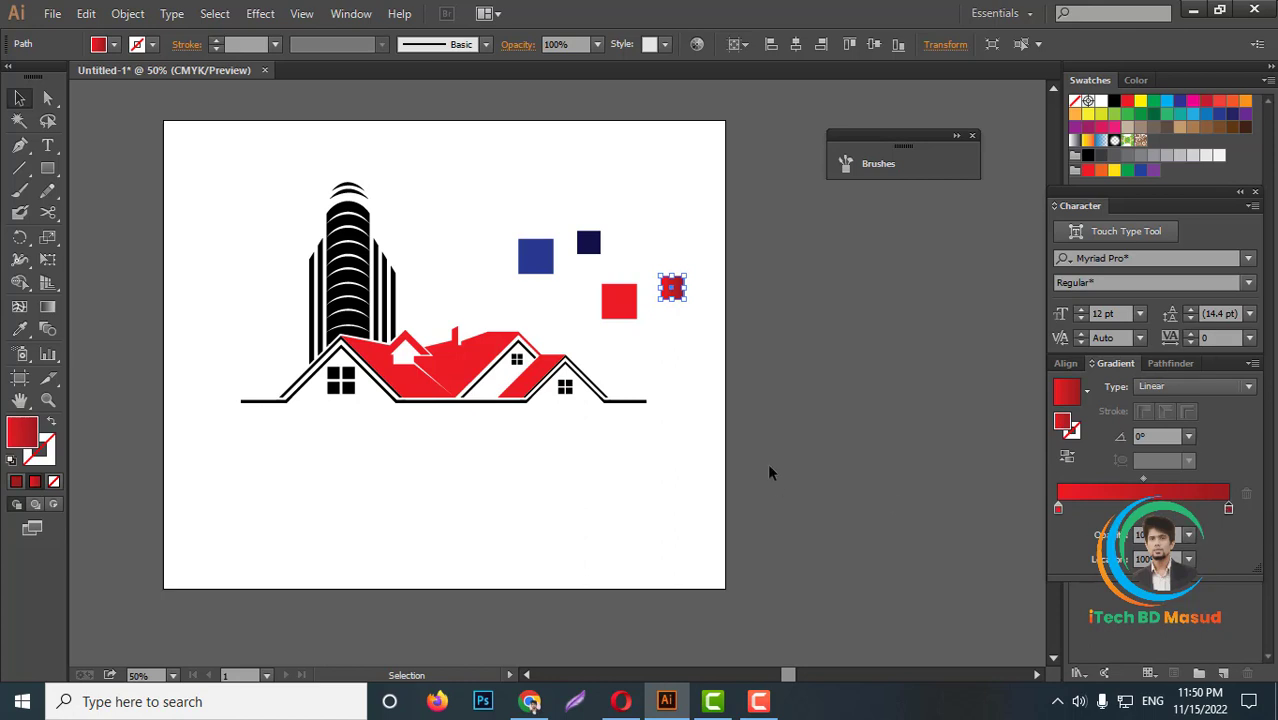
left_click(471, 362)
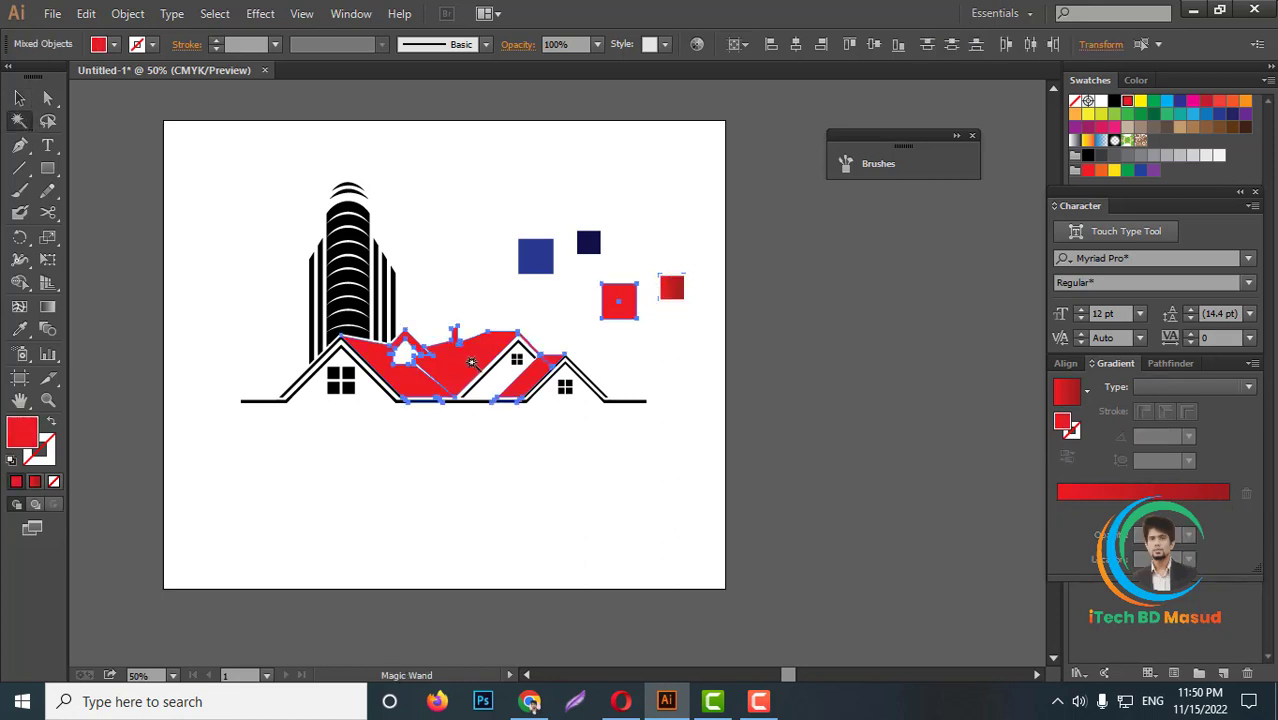
left_click(1120, 495)
left_click(573, 511)
Step: Select the anchor points where the roofs meet with the Direct Selection tool
key("ctrl+1")
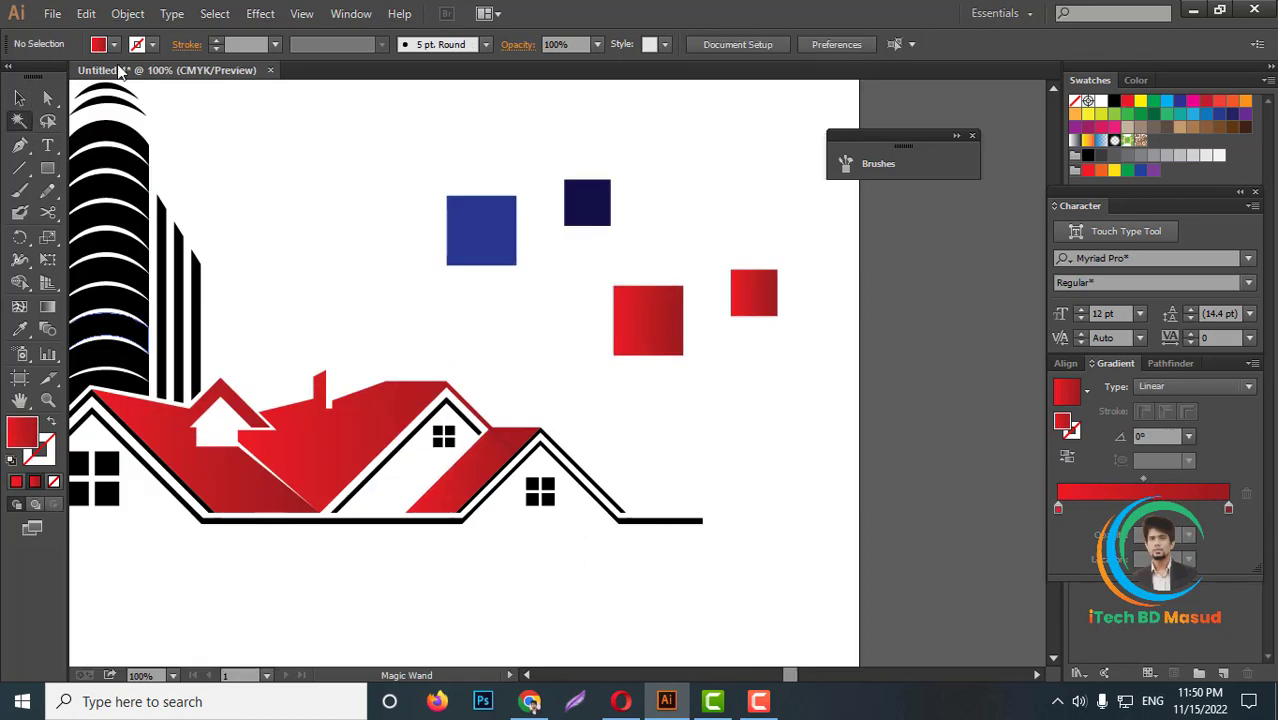
left_click(48, 97)
scroll(550, 462, "up", 2)
scroll(550, 462, "up", 2)
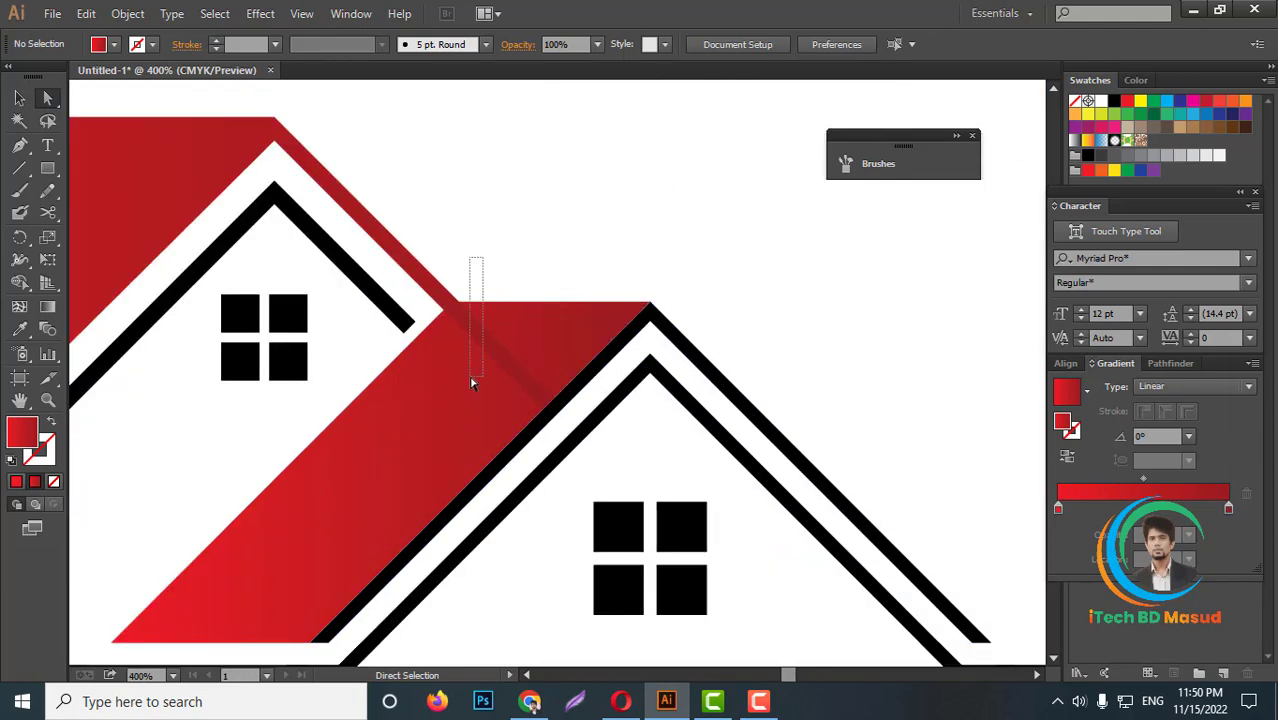
left_click_drag(470, 258, 472, 383)
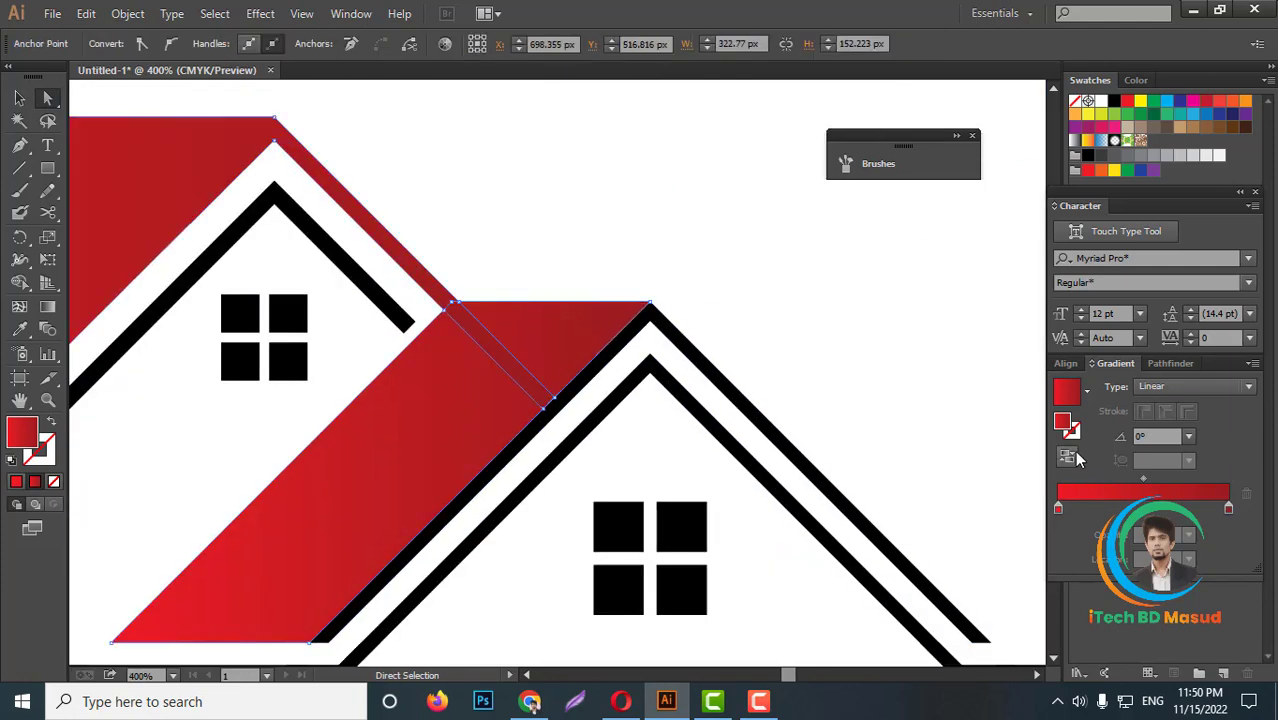
left_click(1167, 363)
left_click(787, 341)
scroll(525, 400, "down", 3)
scroll(686, 331, "down", 2)
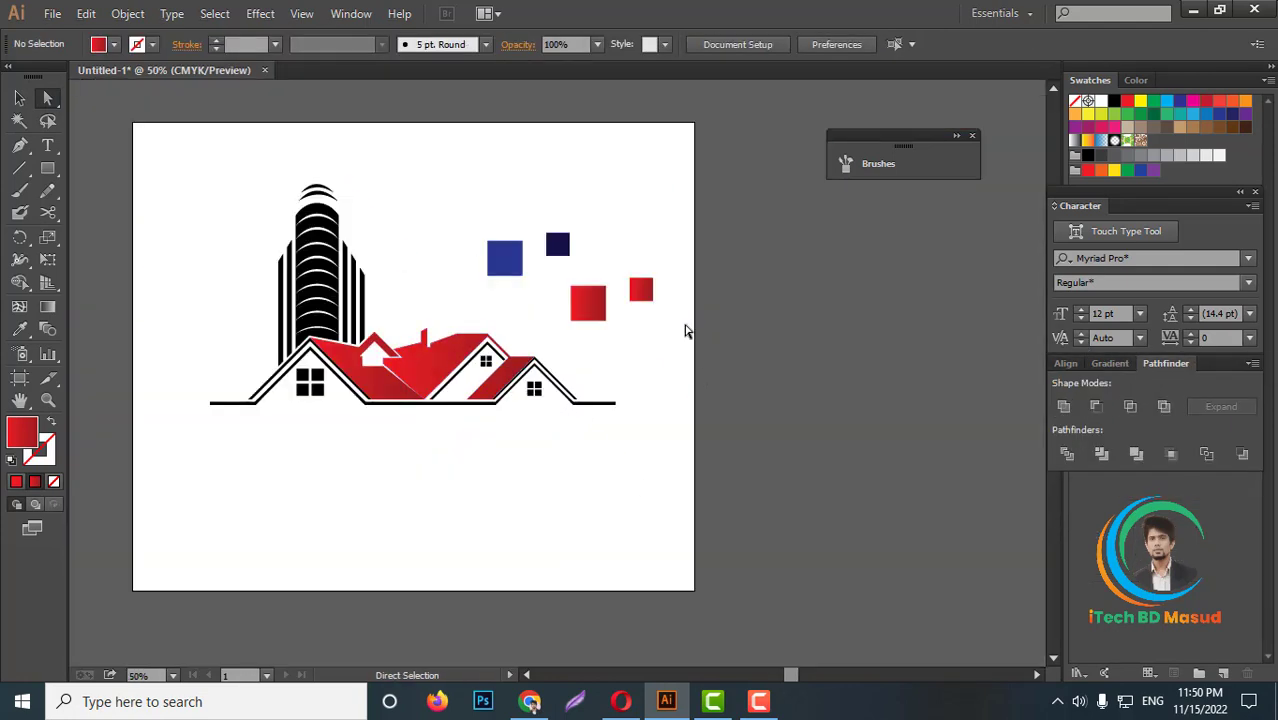
scroll(686, 331, "up", 3)
scroll(705, 428, "up", 1)
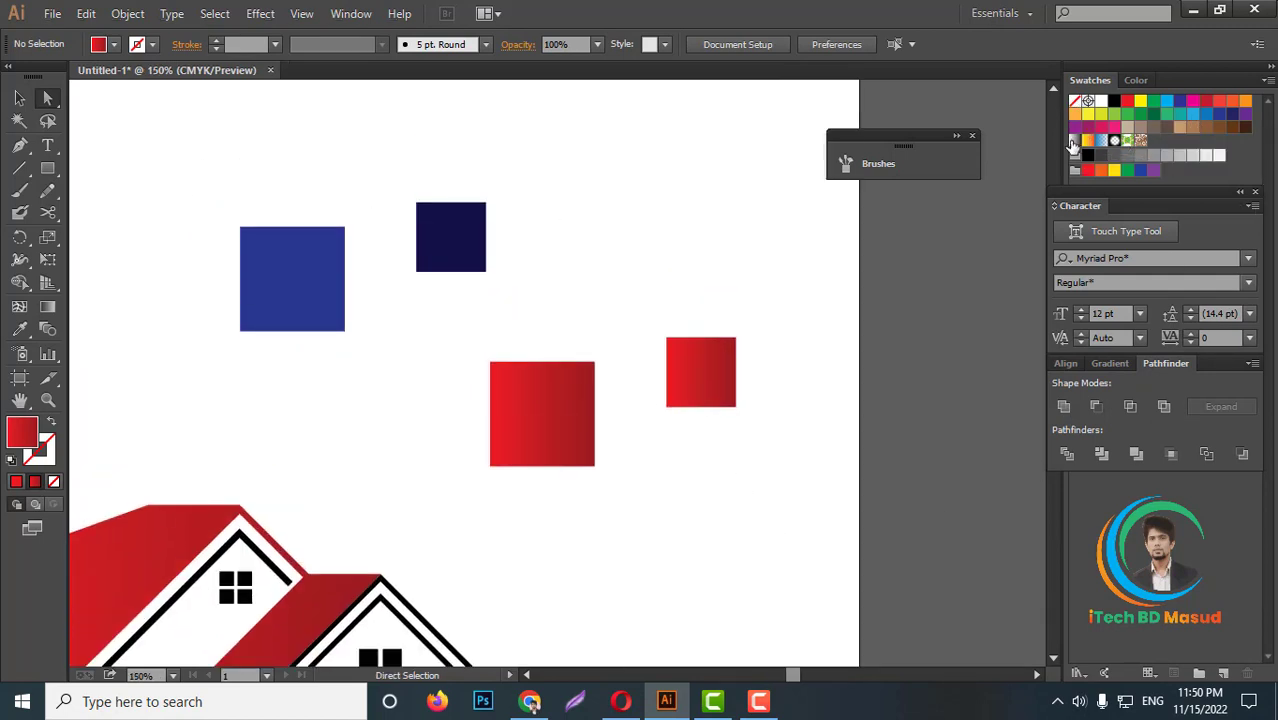
Step: Give the small square a white-to-navy gradient and the larger square a blue gradient
left_click(1073, 143)
left_click(464, 245)
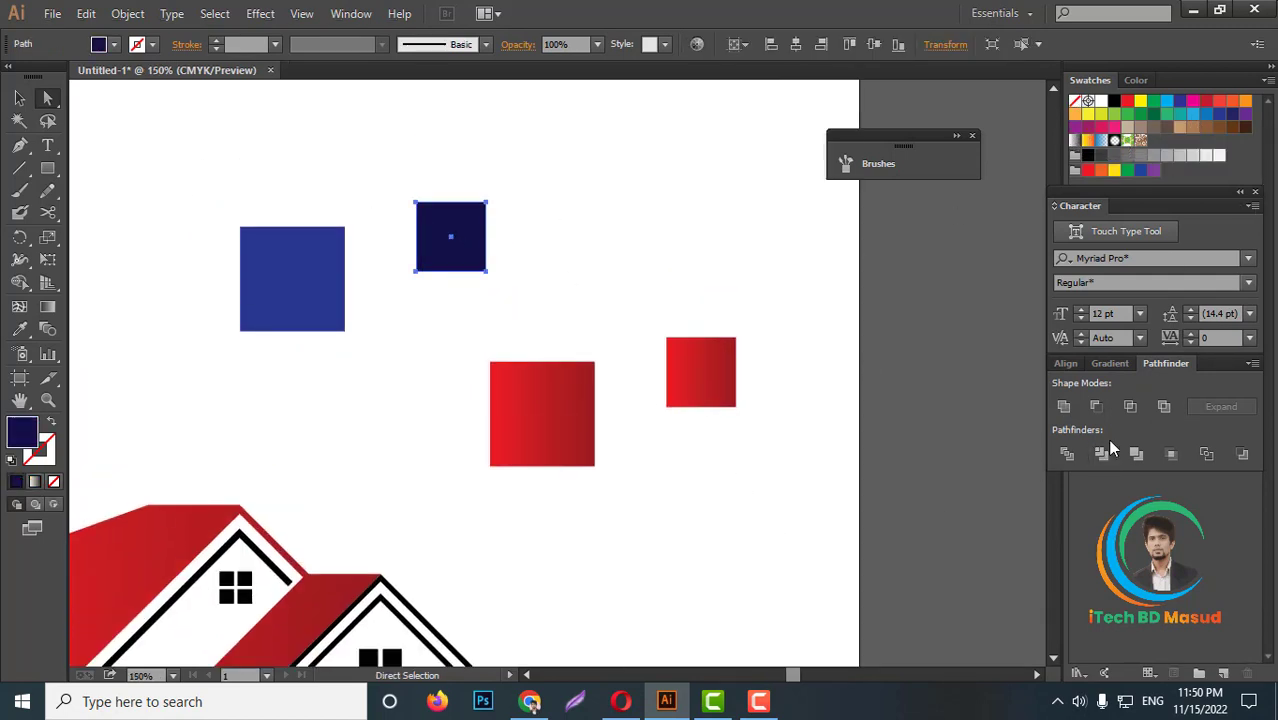
left_click(1115, 364)
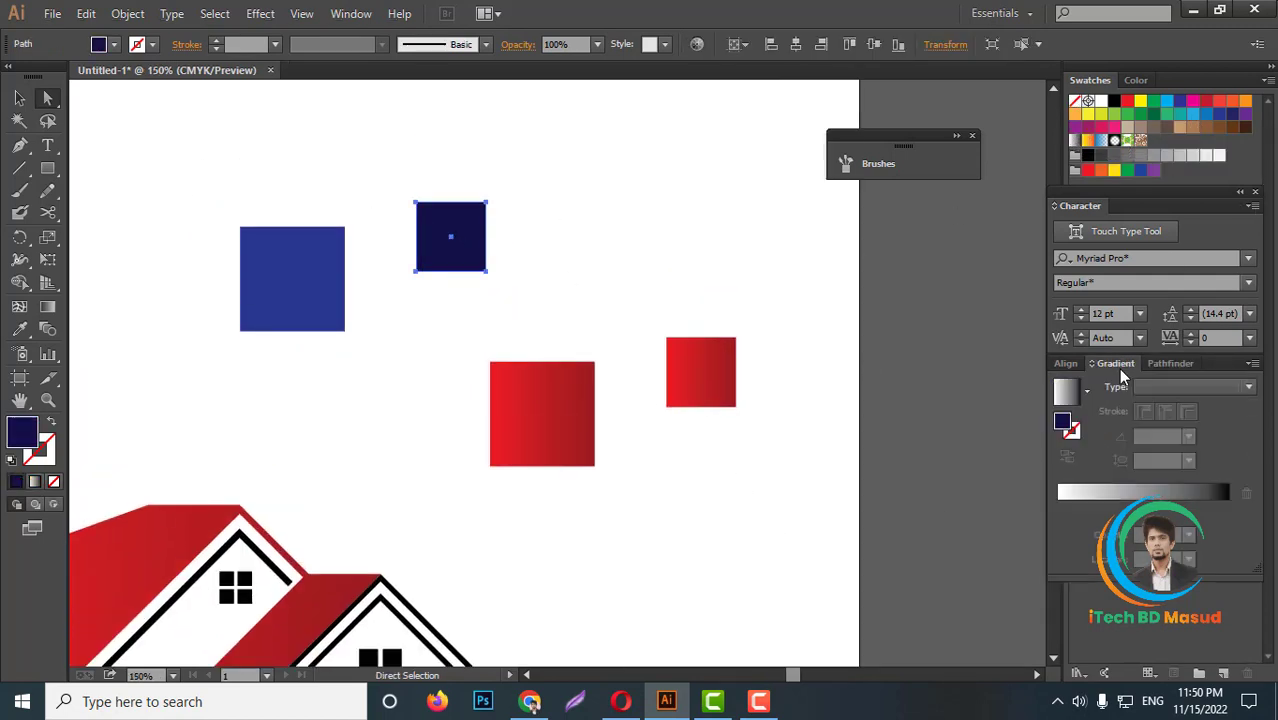
left_click(1230, 497)
left_click(295, 273)
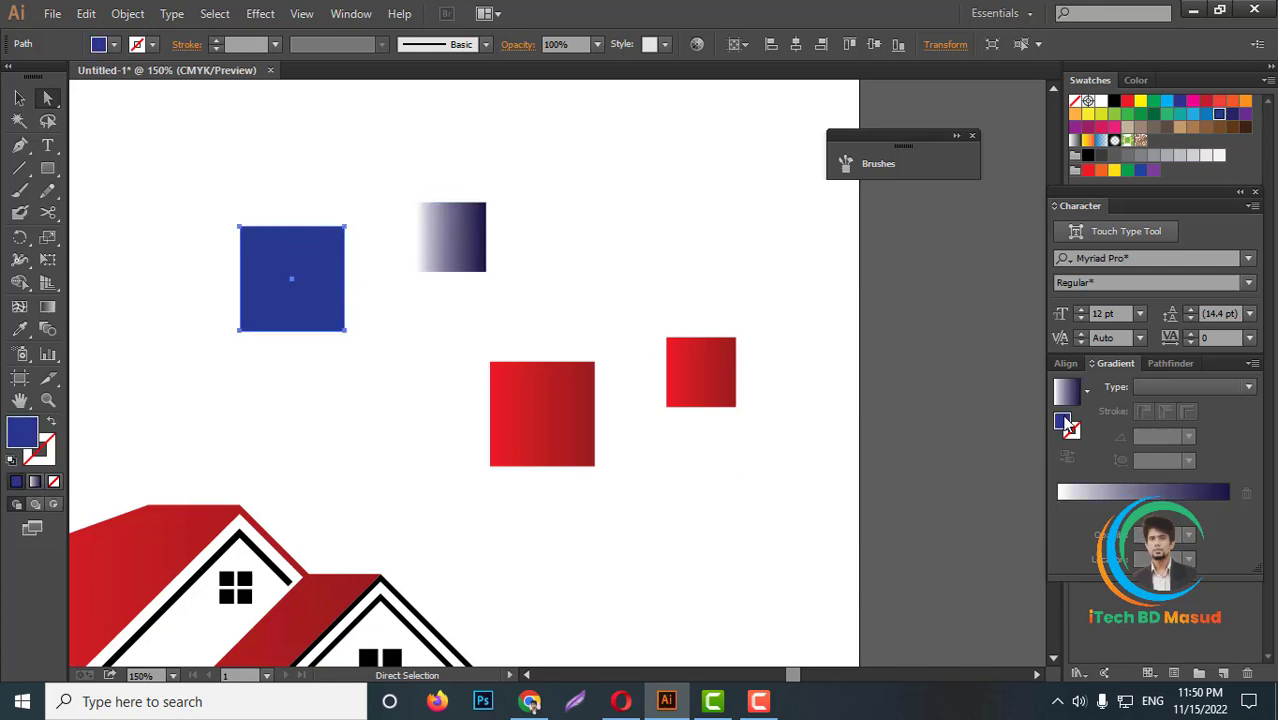
left_click(1068, 497)
left_click(879, 340)
Step: Select all black tower and outline shapes and apply the blue gradient to them
key("ctrl+0")
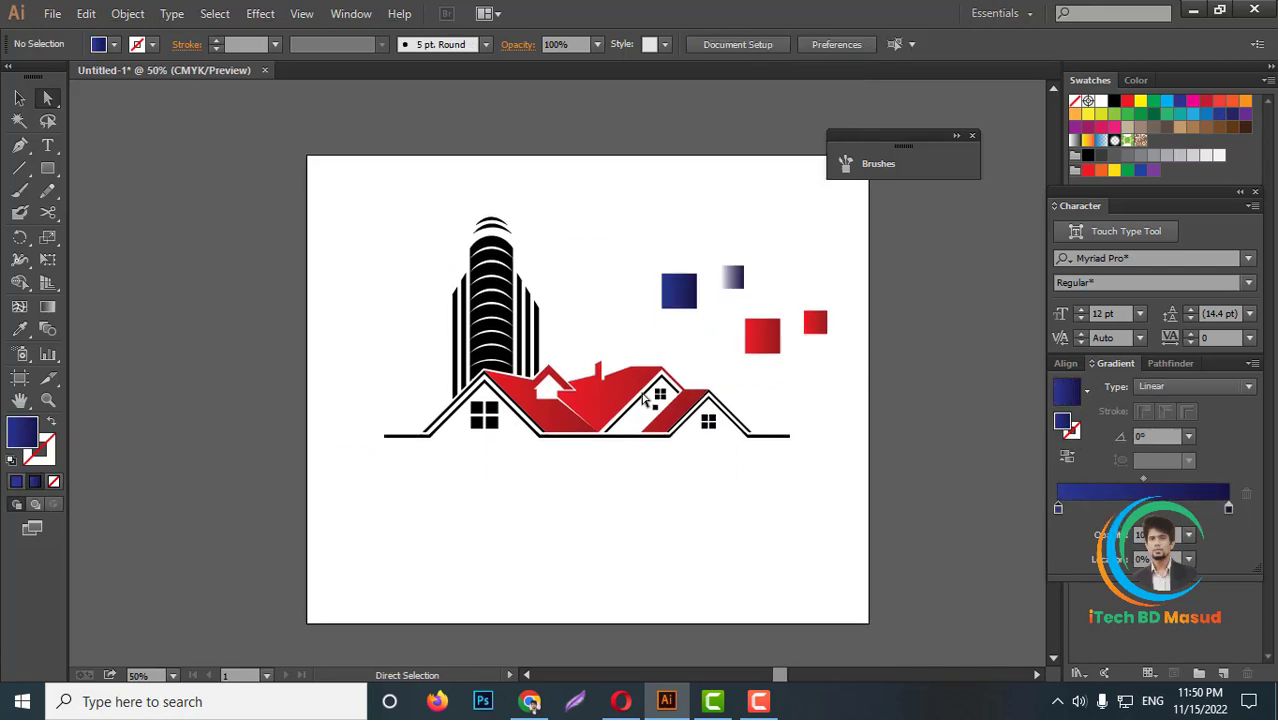
key("ctrl+1")
left_click(21, 147)
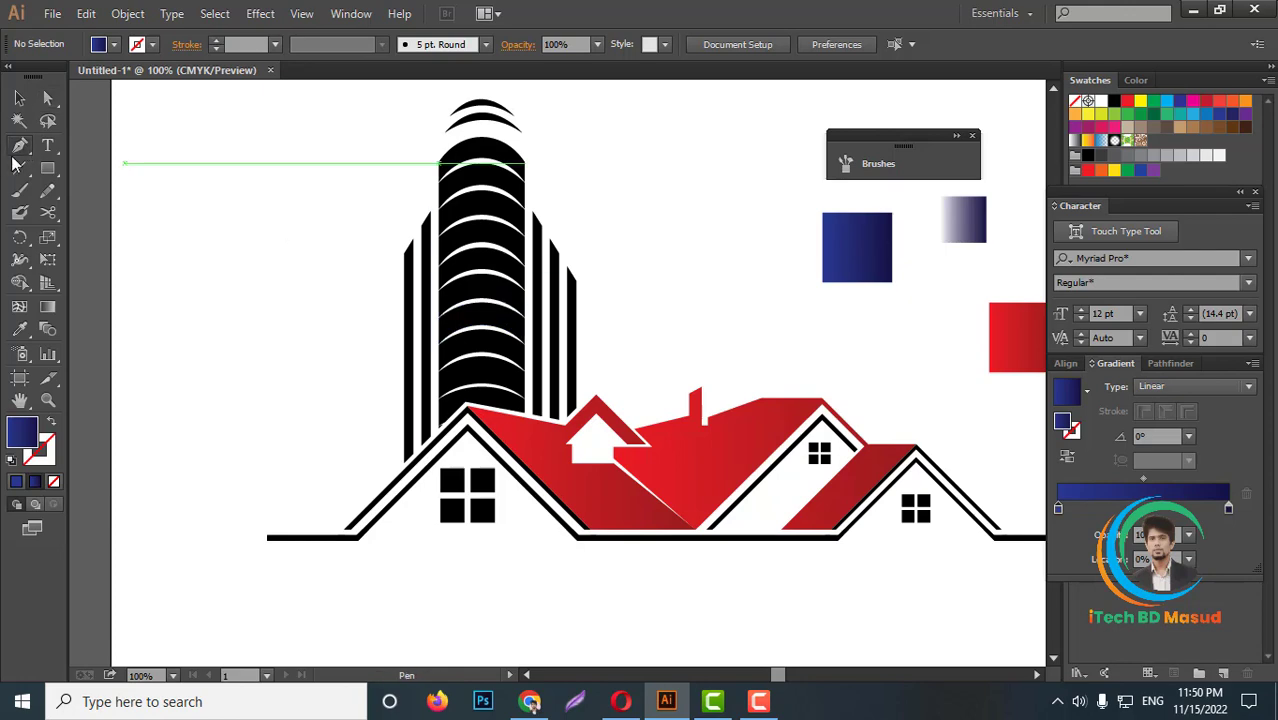
left_click(20, 121)
left_click(465, 225)
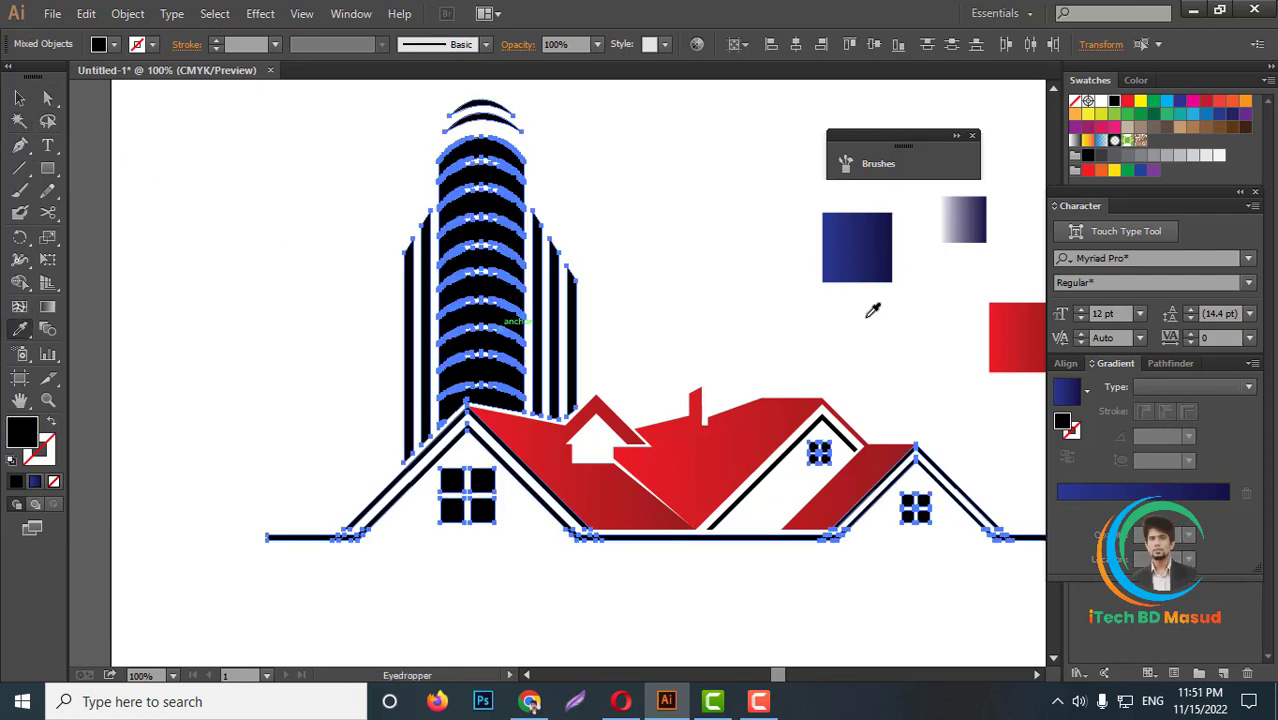
left_click(850, 262)
key("ctrl+minus")
key("ctrl+minus")
Step: Move the four colour squares off the artboard
left_click(20, 98)
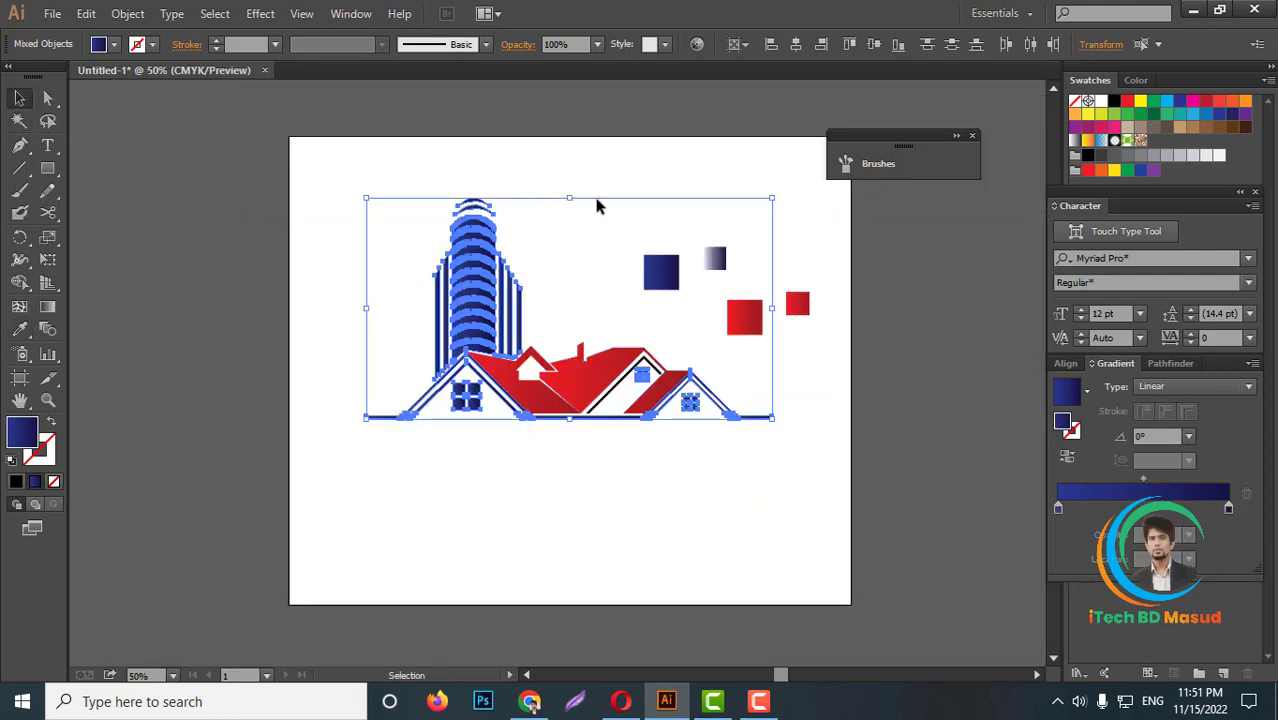
left_click_drag(636, 213, 911, 387)
key("ctrl+minus")
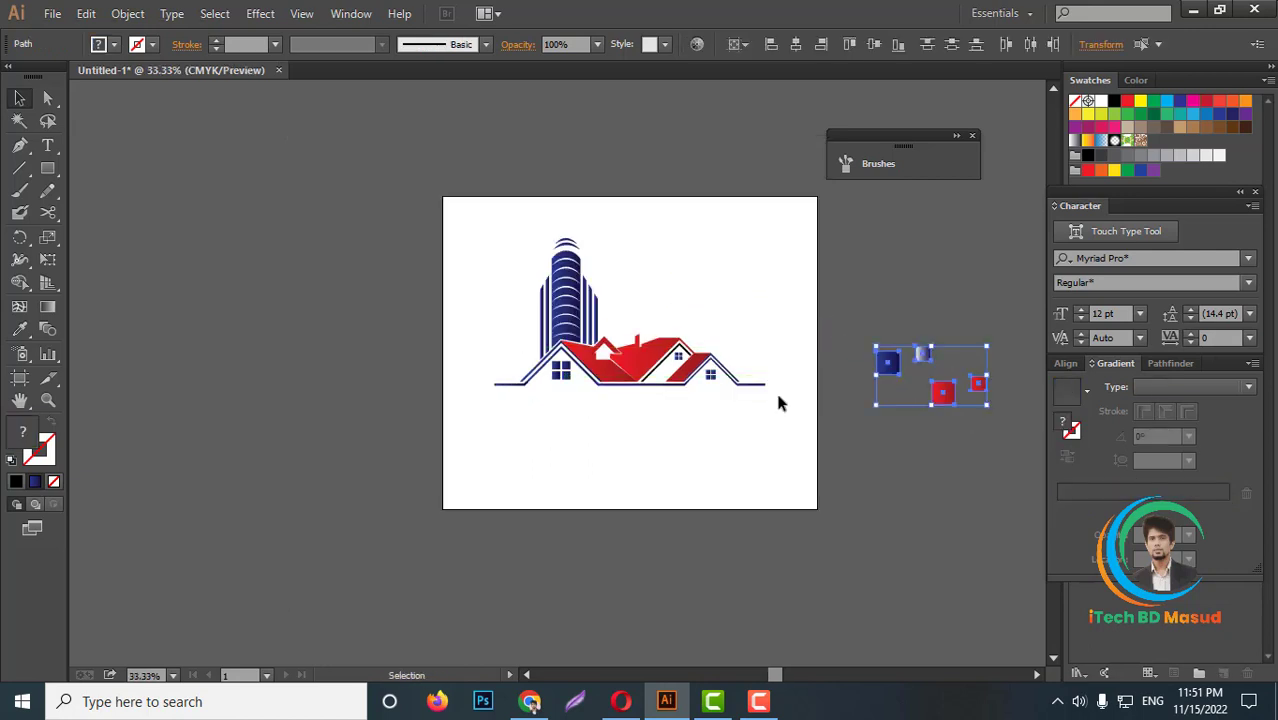
scroll(779, 399, "up", 5)
left_click(673, 525)
scroll(673, 525, "up", 2)
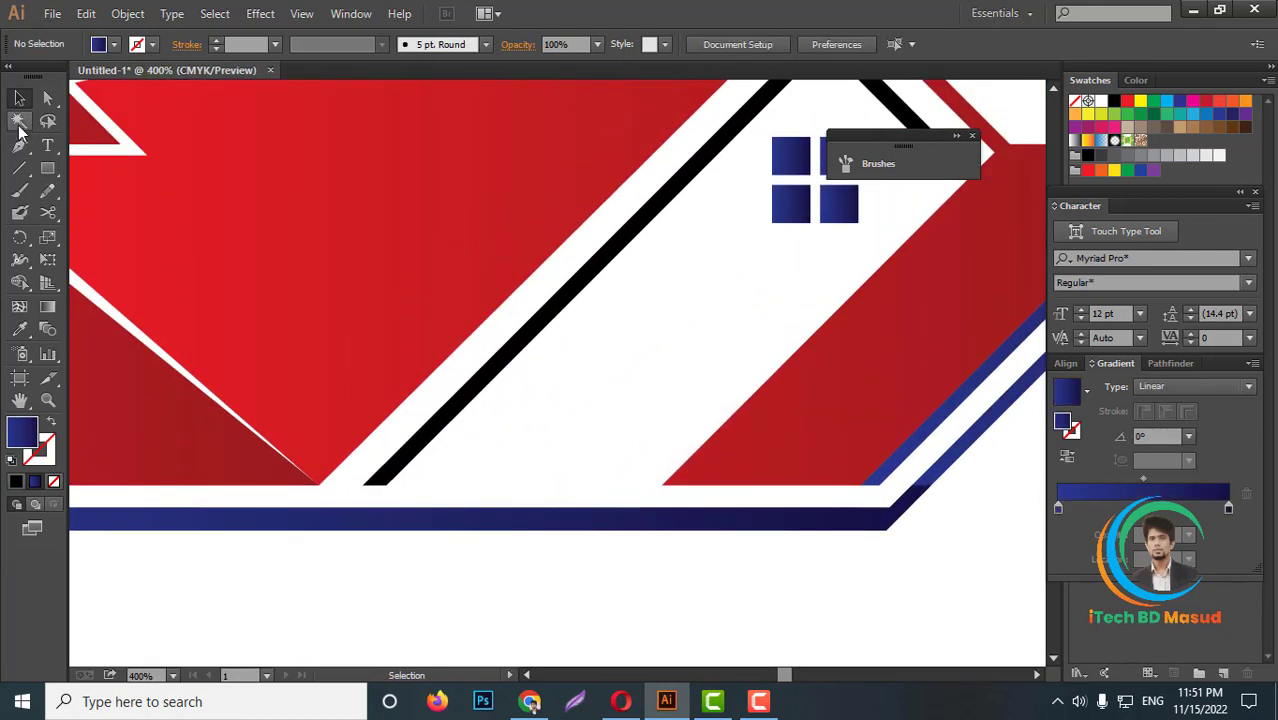
Step: Give the remaining black diagonal stripe the same blue gradient
left_click(19, 121)
left_click(457, 400)
left_click(20, 333)
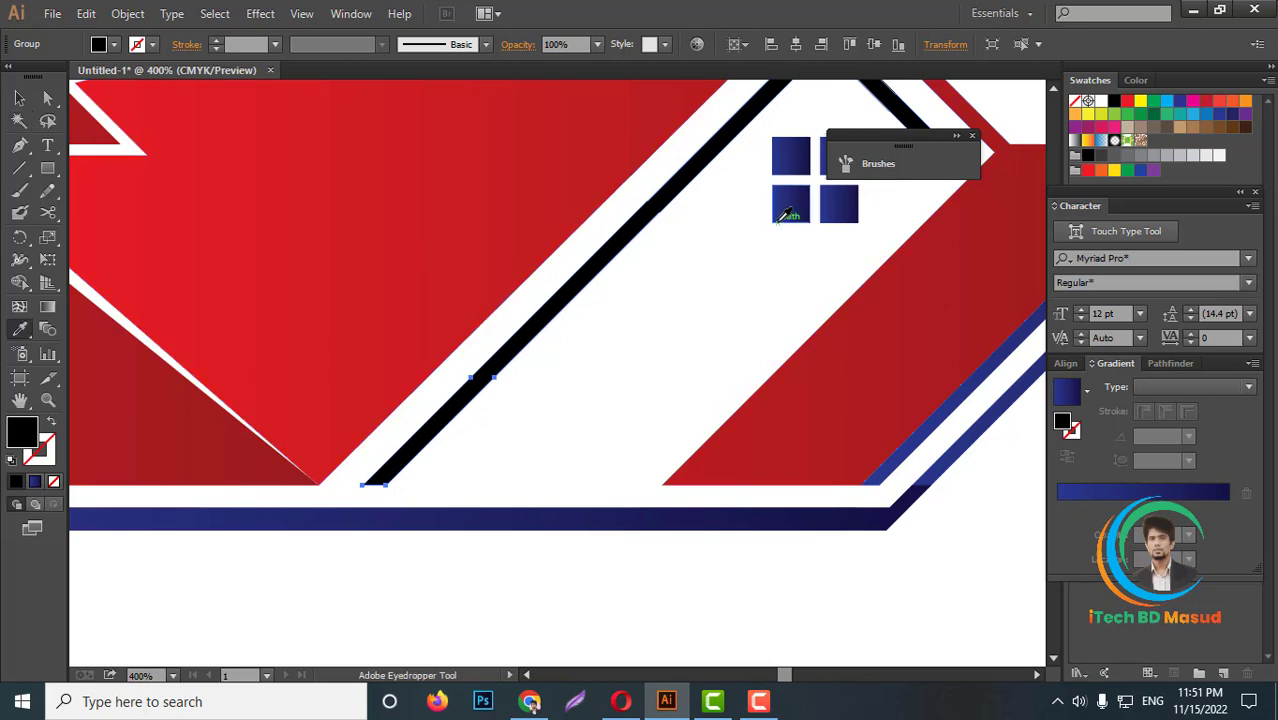
left_click(790, 210)
scroll(899, 337, "down", 5)
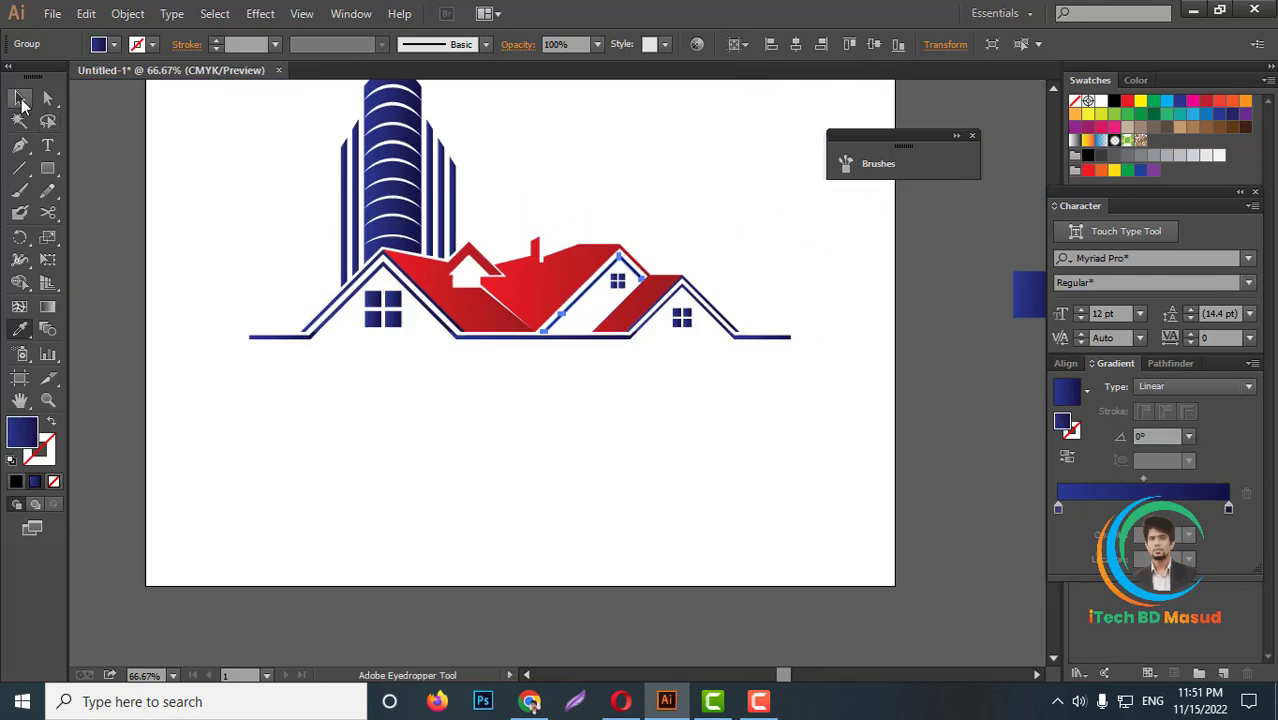
left_click(20, 98)
left_click(497, 375)
scroll(556, 340, "up", 4)
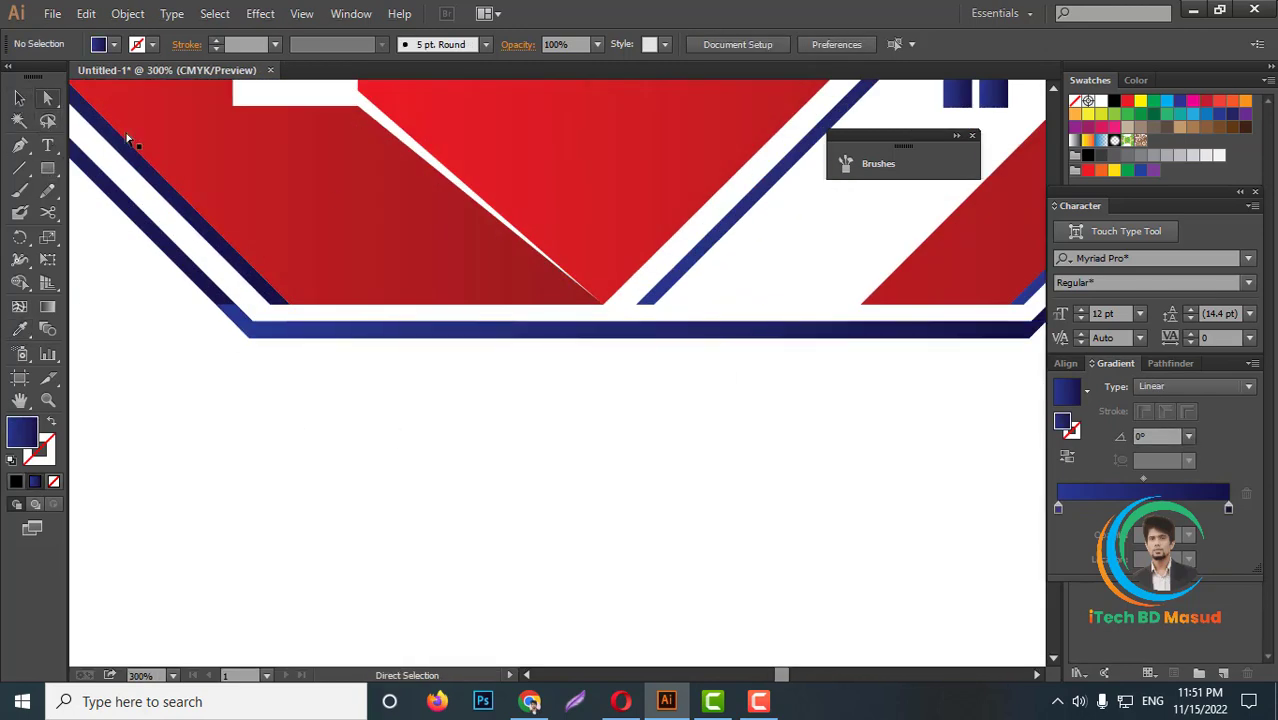
Step: Nudge the edge of the blue baseline bar slightly downward
scroll(748, 374, "up", 2)
left_click(700, 281)
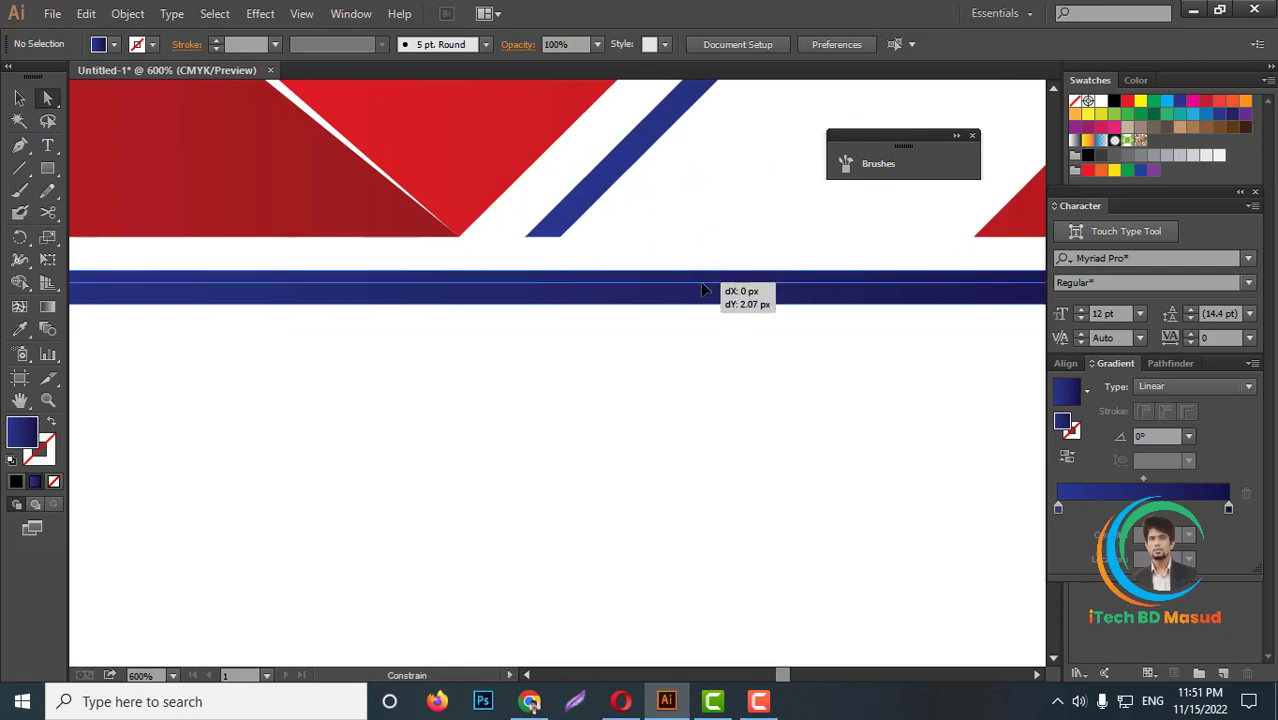
left_click(710, 386)
scroll(710, 390, "down", 3)
scroll(693, 319, "up", 4)
left_click_drag(693, 302, 697, 314)
scroll(679, 436, "down", 2)
scroll(700, 420, "down", 2)
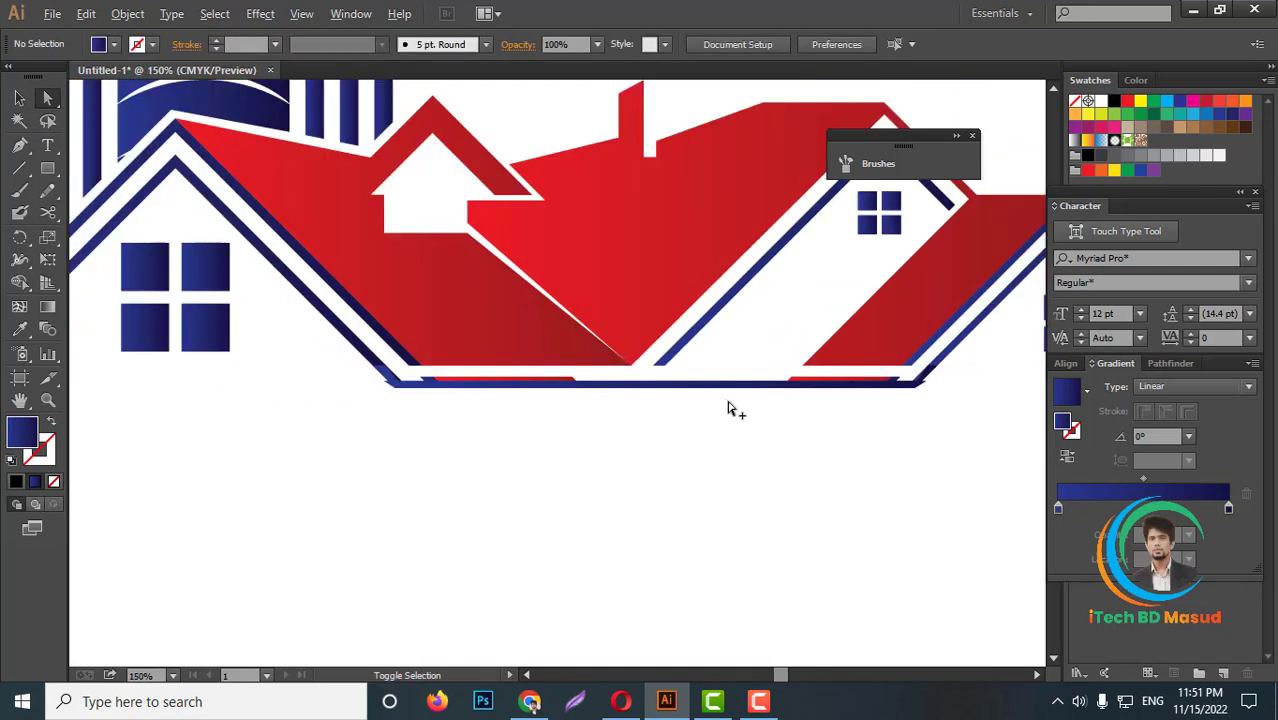
scroll(536, 393, "up", 2)
scroll(479, 390, "up", 2)
Step: Delete the anchor points where the red strip meets the blue strip
left_click(652, 407)
scroll(760, 410, "down", 2)
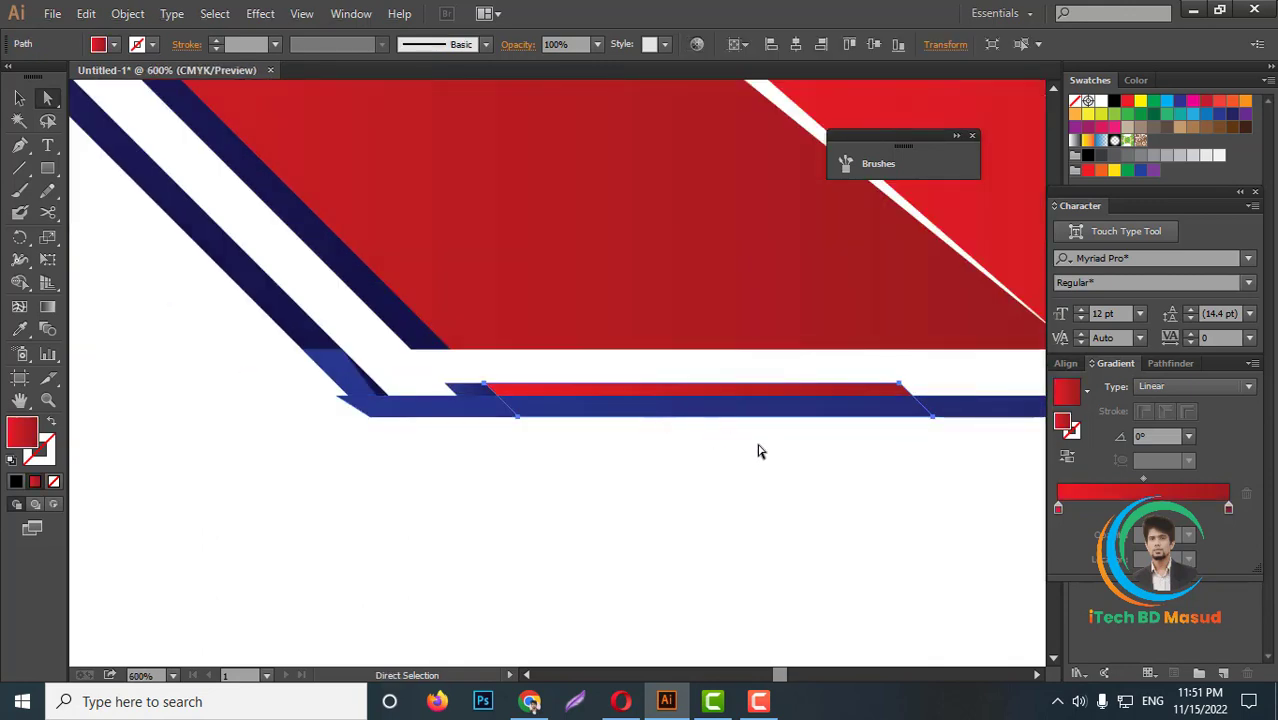
left_click(366, 407)
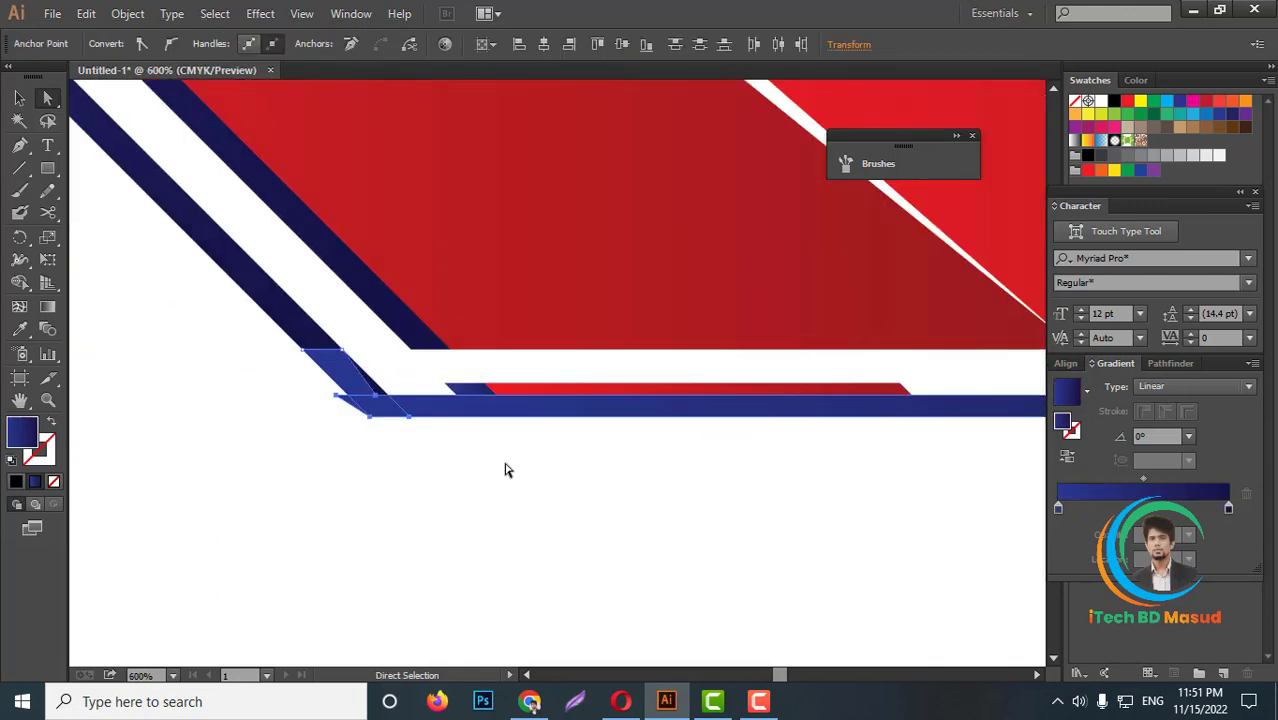
scroll(505, 470, "up", 2)
left_click_drag(484, 330, 605, 382)
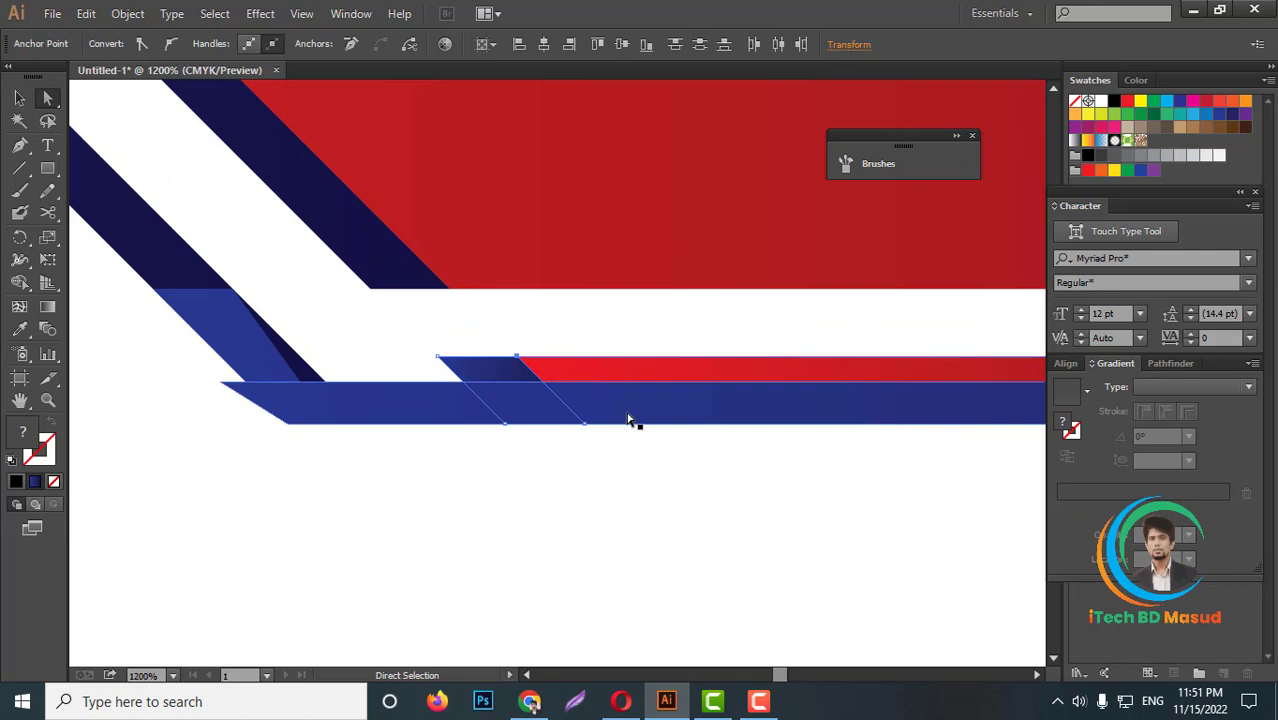
key("Delete")
Step: Delete the leftover red sliver along the bottom of the baseline
left_click(584, 425)
scroll(455, 485, "down", 6)
left_click(455, 485)
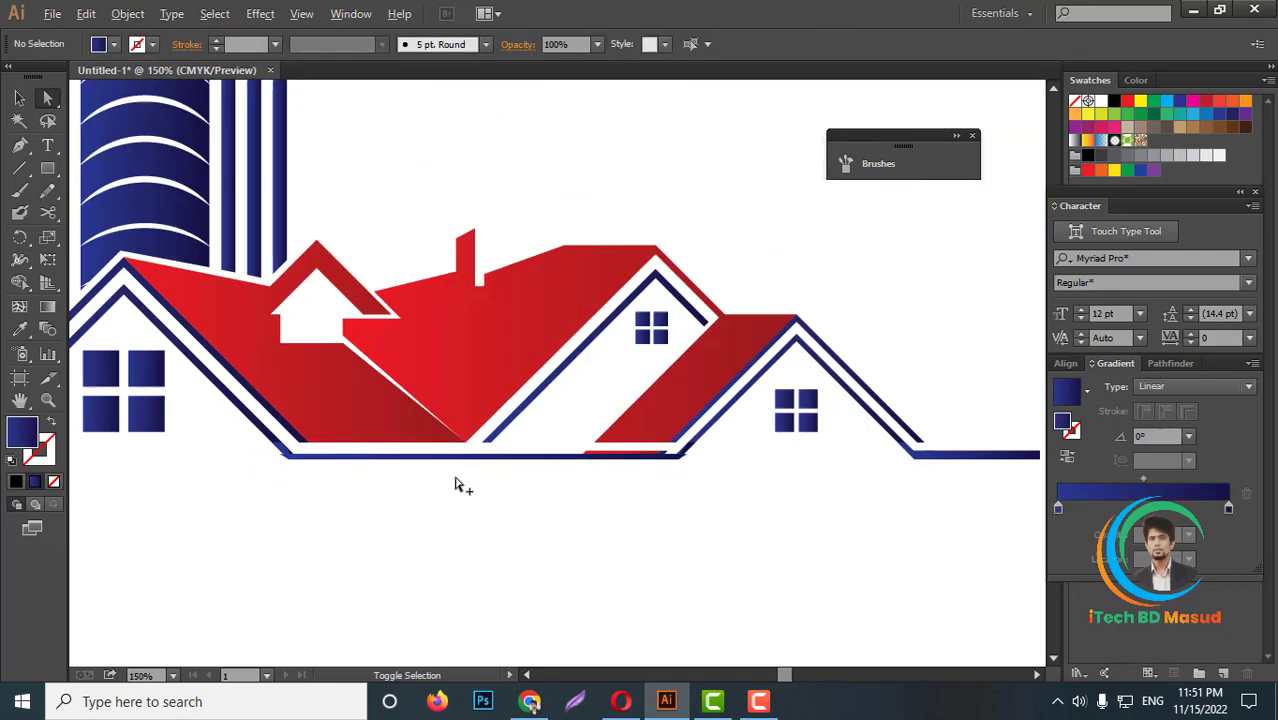
scroll(455, 485, "up", 3)
scroll(584, 445, "up", 2)
left_click_drag(458, 465, 654, 500)
left_click_drag(918, 500, 910, 490)
key("Delete")
Step: Use Shape Builder to merge the strip's corner piece into the shape
scroll(920, 497, "down", 2)
scroll(921, 434, "down", 2)
scroll(980, 484, "up", 3)
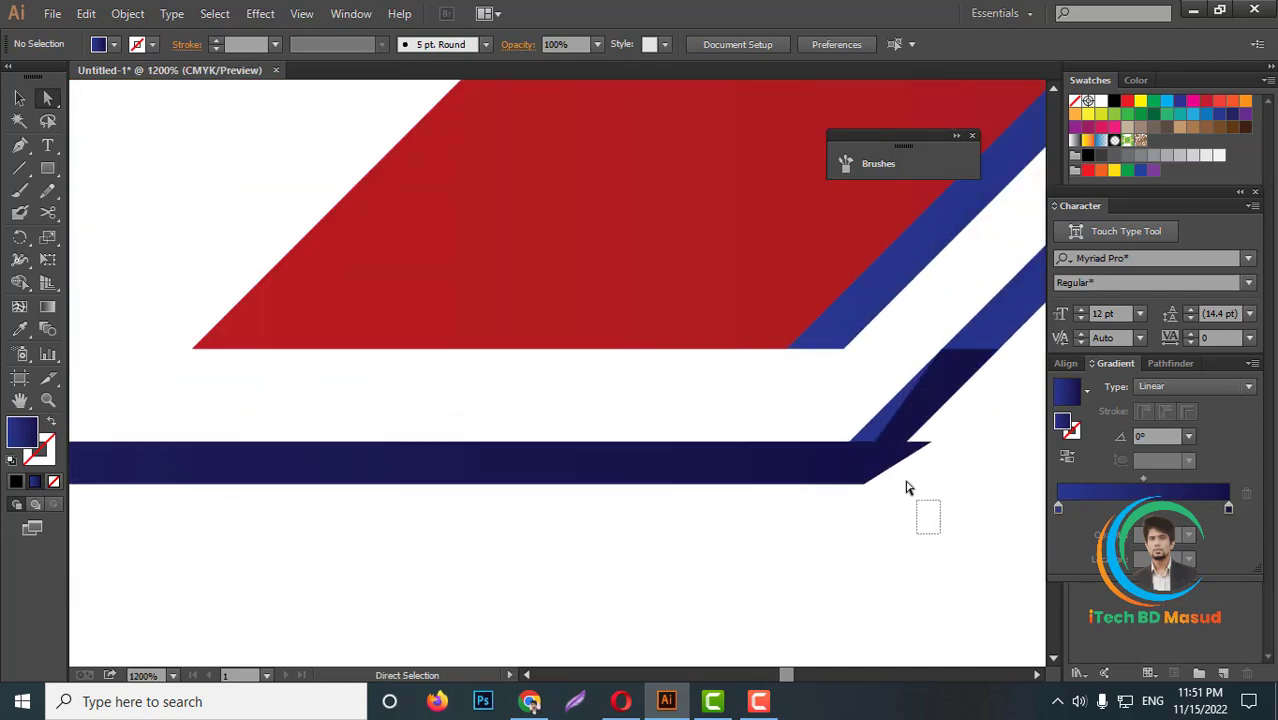
scroll(910, 490, "up", 3)
key("shift+m")
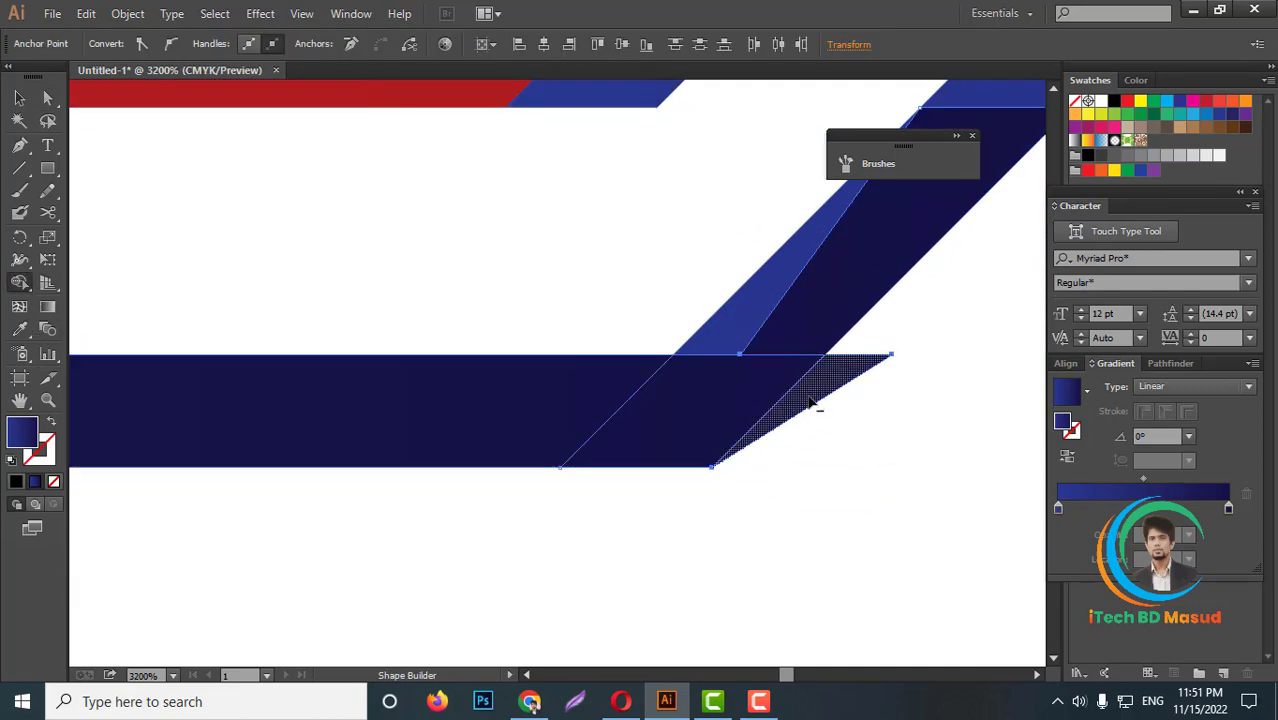
left_click(818, 408)
Step: Merge the small corner triangle into the diagonal roof strip
scroll(978, 447, "down", 5)
scroll(240, 437, "down", 2)
scroll(679, 504, "up", 4)
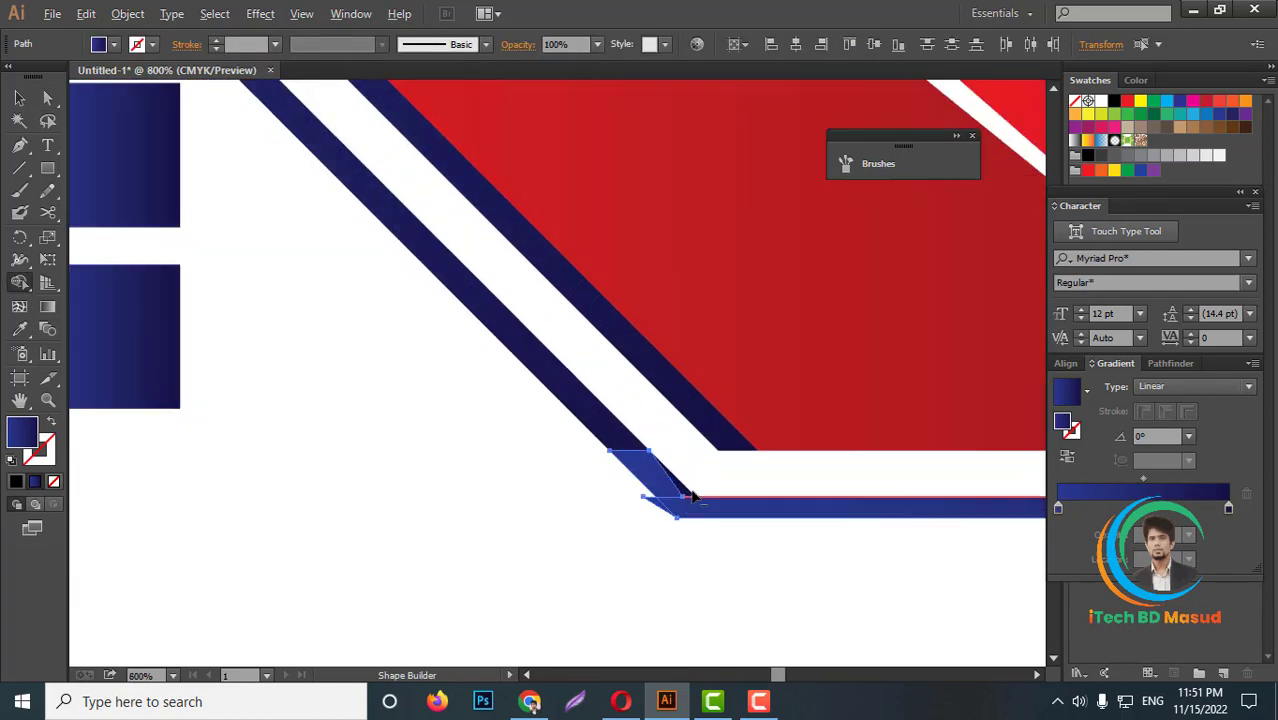
left_click(688, 530)
scroll(690, 531, "up", 3)
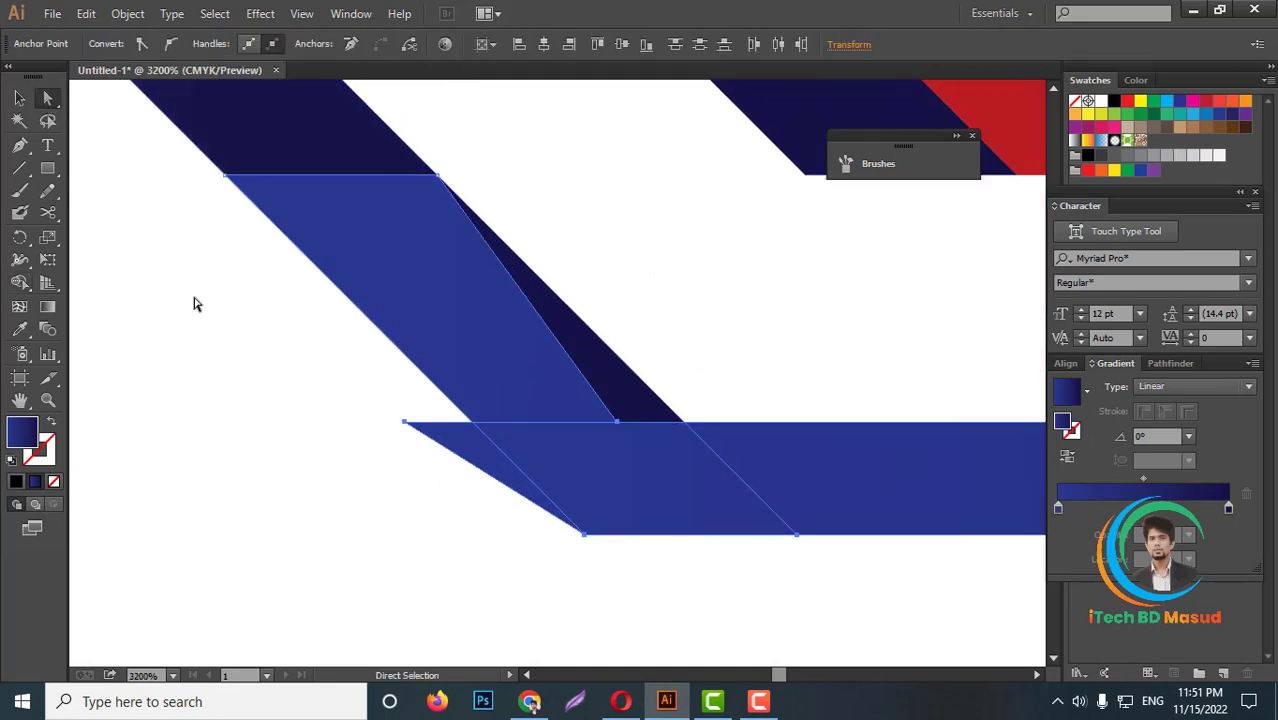
left_click(465, 467)
scroll(600, 422, "down", 5)
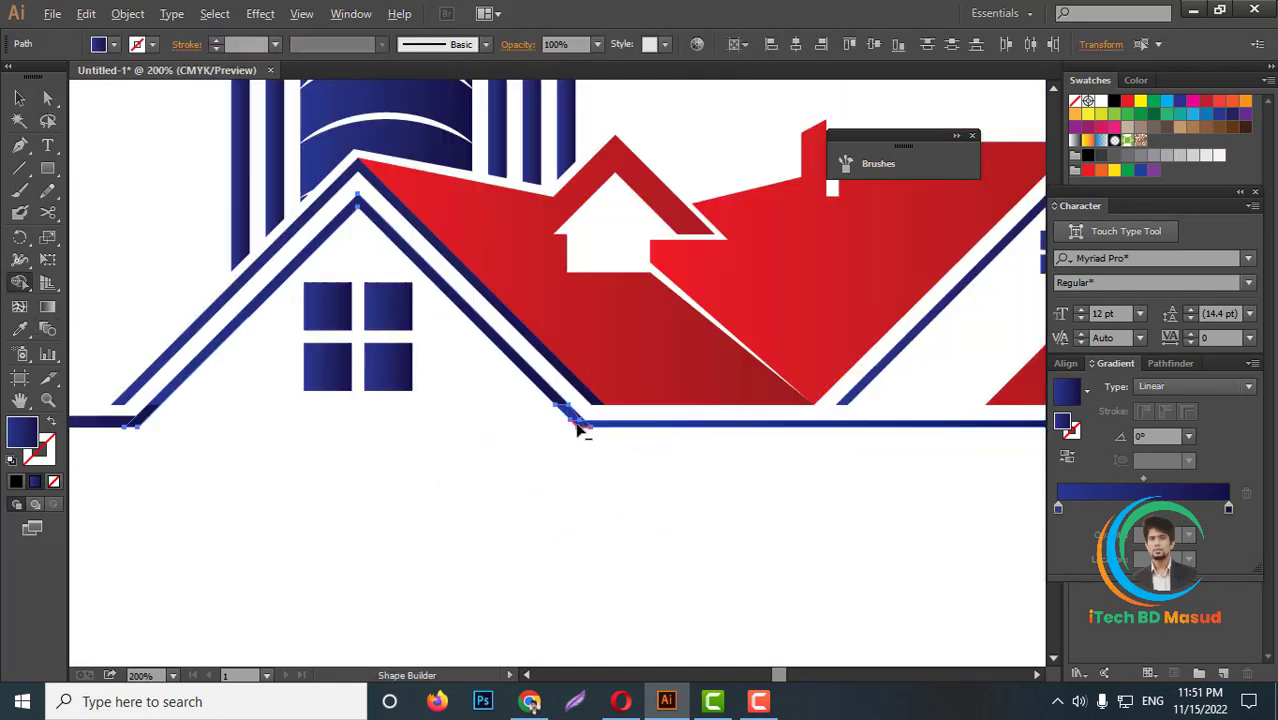
scroll(560, 410, "up", 2)
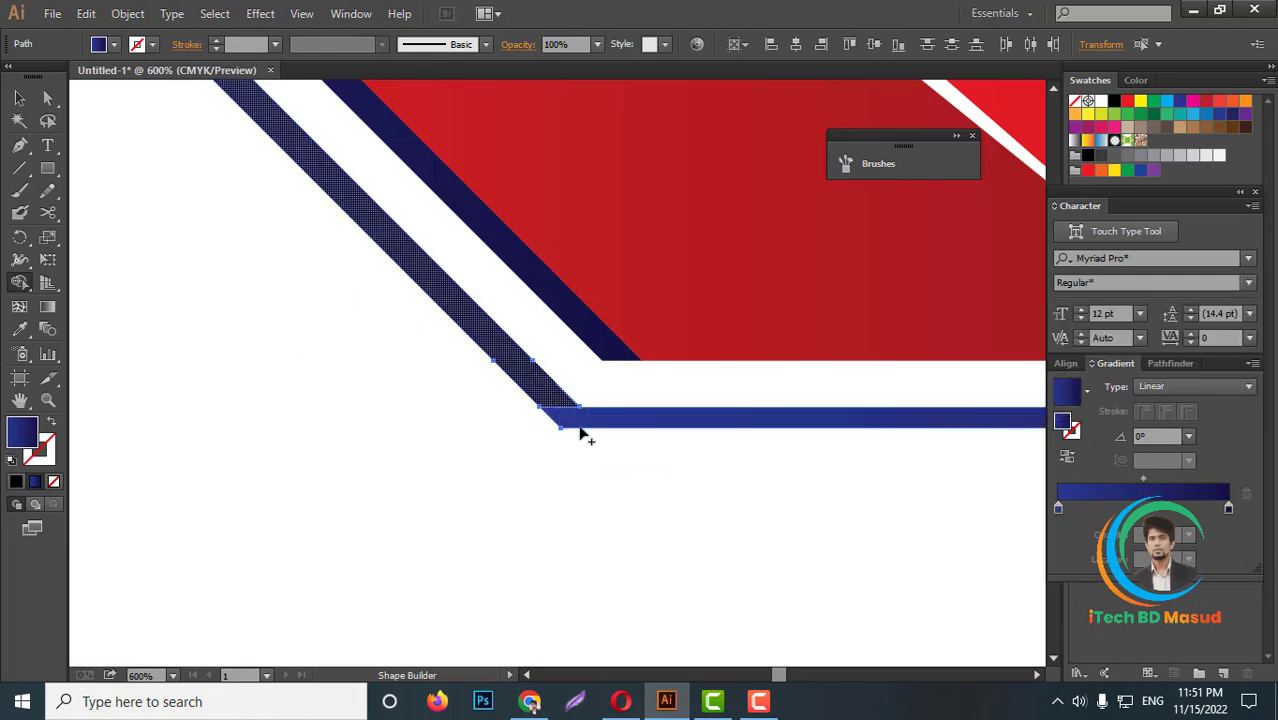
Step: Fuse the diagonal strip with the horizontal baseline, then select its corner points
left_click_drag(560, 410, 595, 420)
scroll(405, 437, "down", 4)
scroll(619, 448, "up", 3)
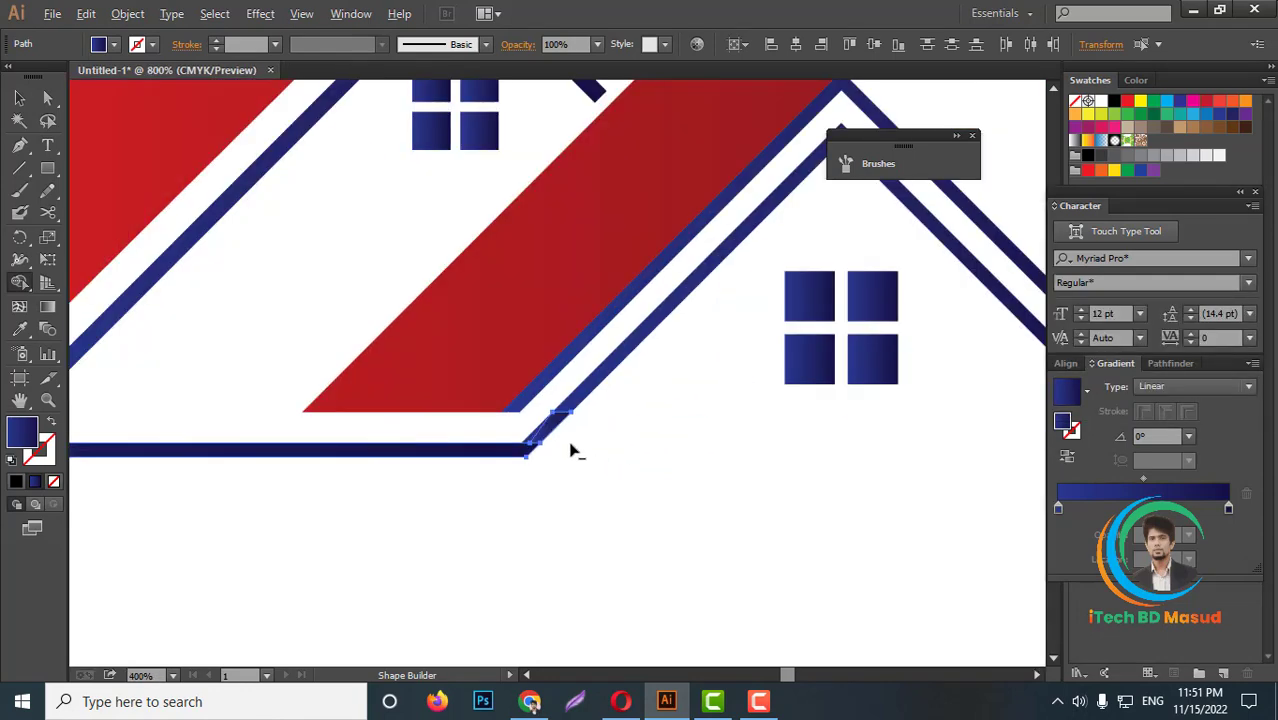
scroll(571, 448, "up", 1)
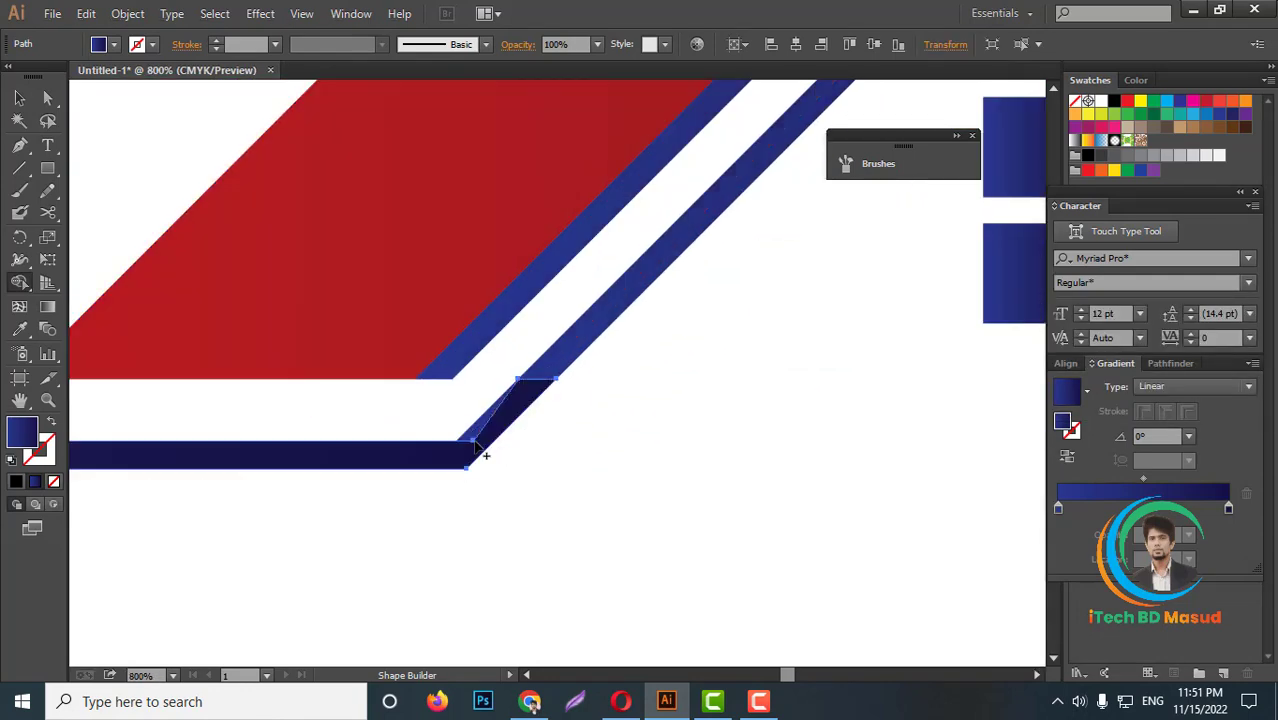
scroll(490, 457, "up", 3)
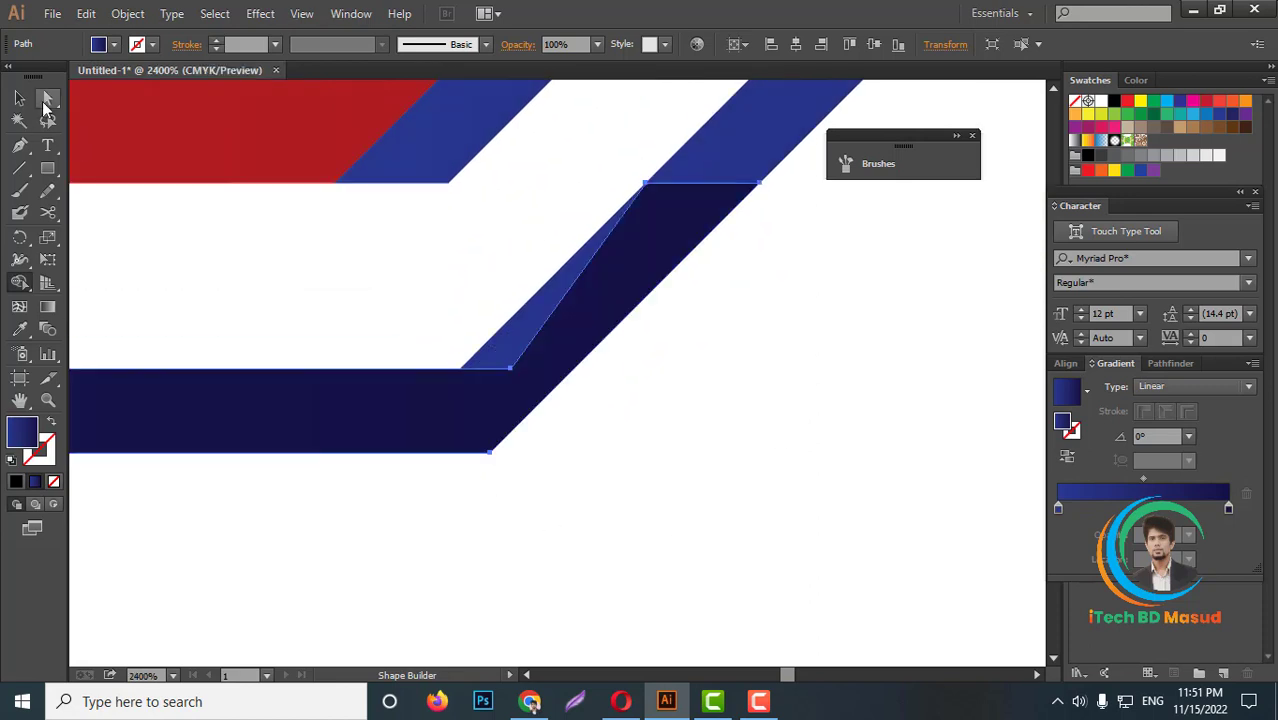
left_click(45, 104)
left_click_drag(400, 271, 586, 371)
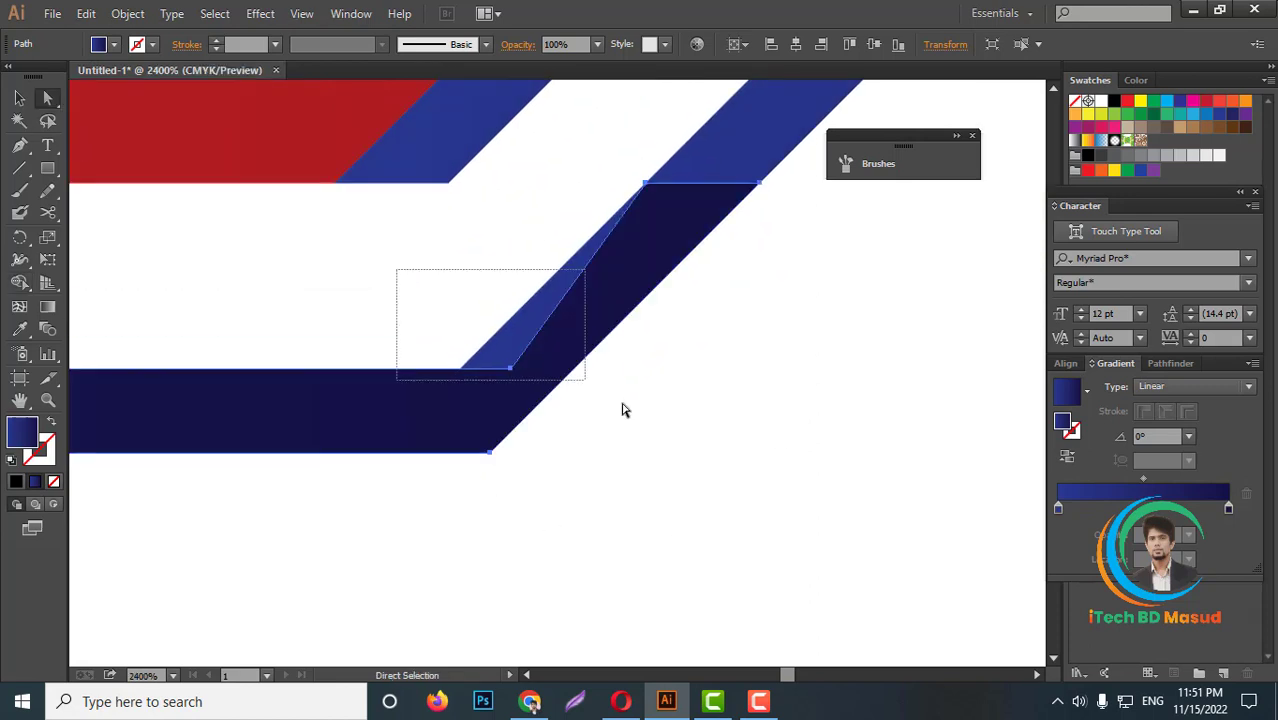
left_click(1165, 363)
Step: Pull the blue strip's segments down slightly, undoing the top-edge move
left_click(565, 430)
scroll(761, 465, "down", 7)
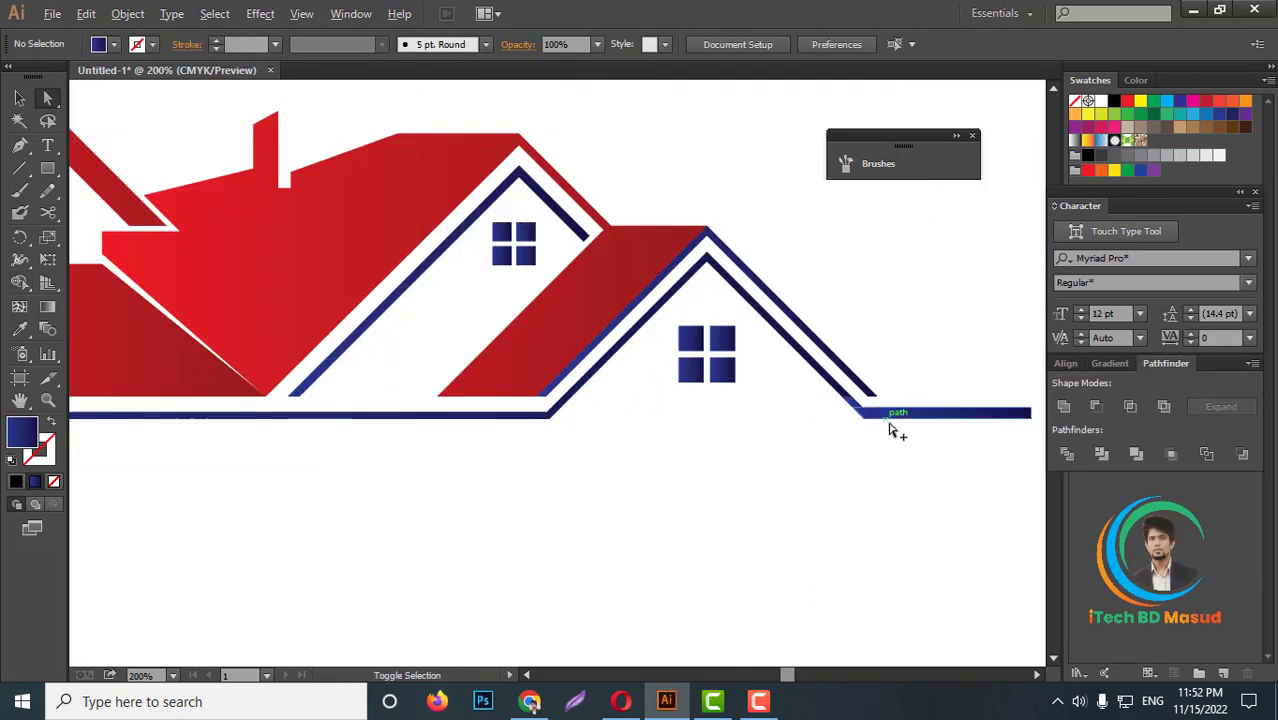
scroll(890, 430, "up", 4)
scroll(752, 433, "down", 2)
scroll(935, 419, "up", 2)
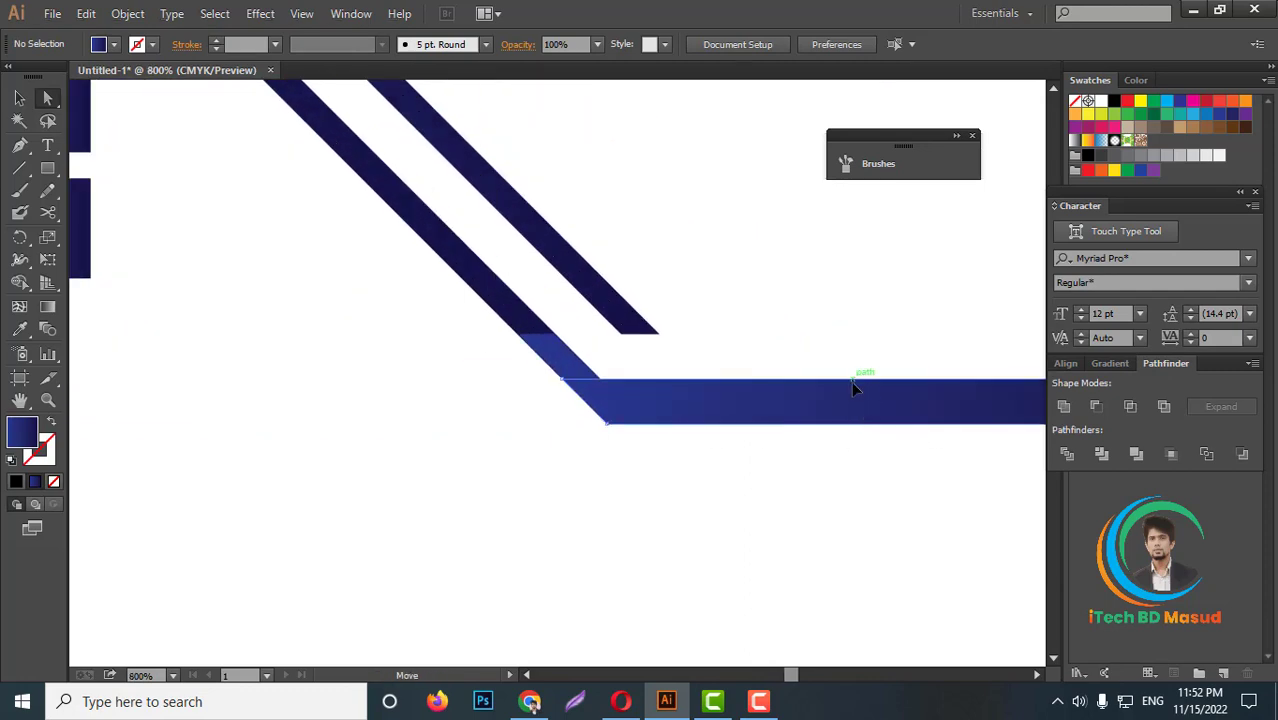
left_click_drag(853, 388, 851, 393)
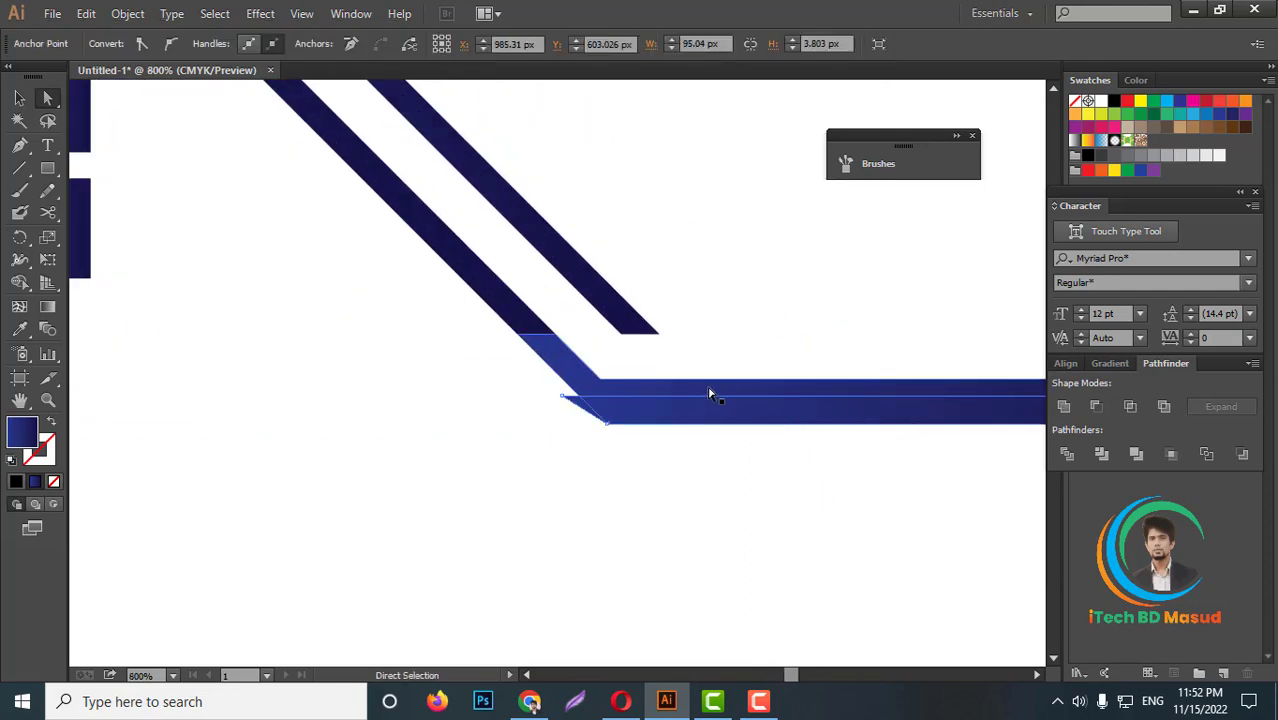
left_click_drag(706, 384, 707, 400)
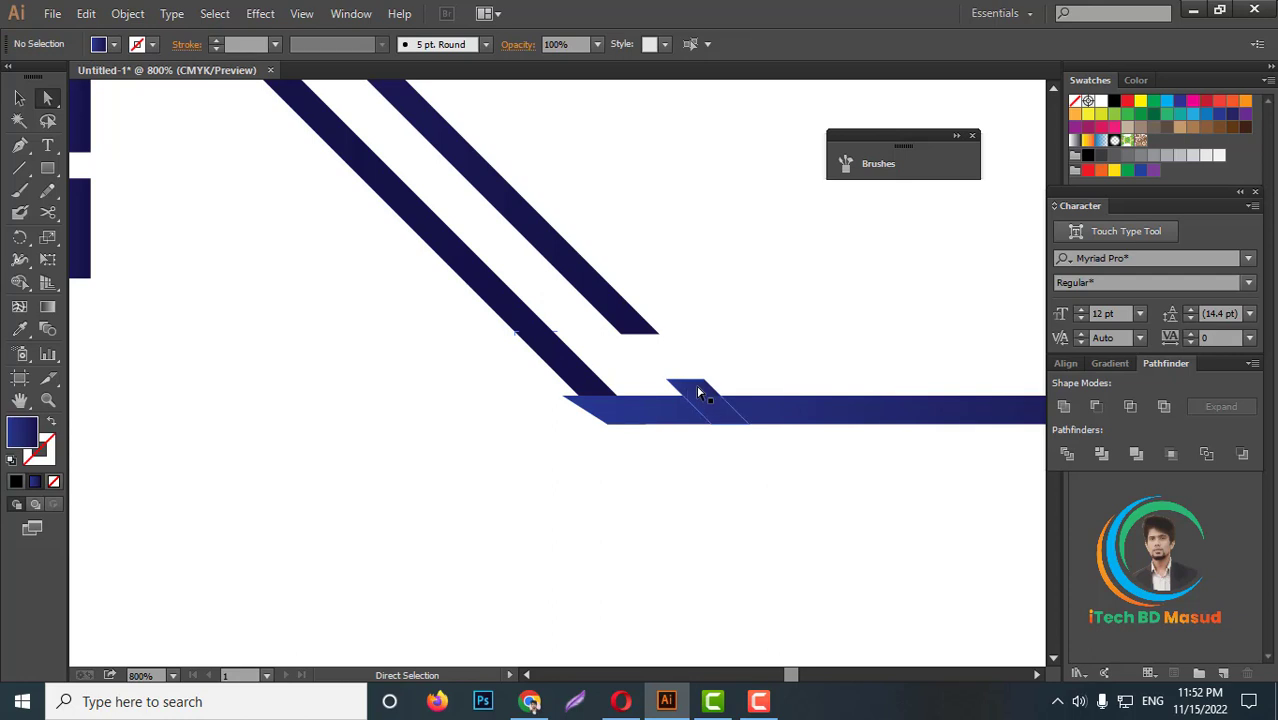
key("ctrl+z")
Step: Inspect the strip by selecting its left corner point and whole path
left_click(568, 398)
scroll(609, 430, "up", 4)
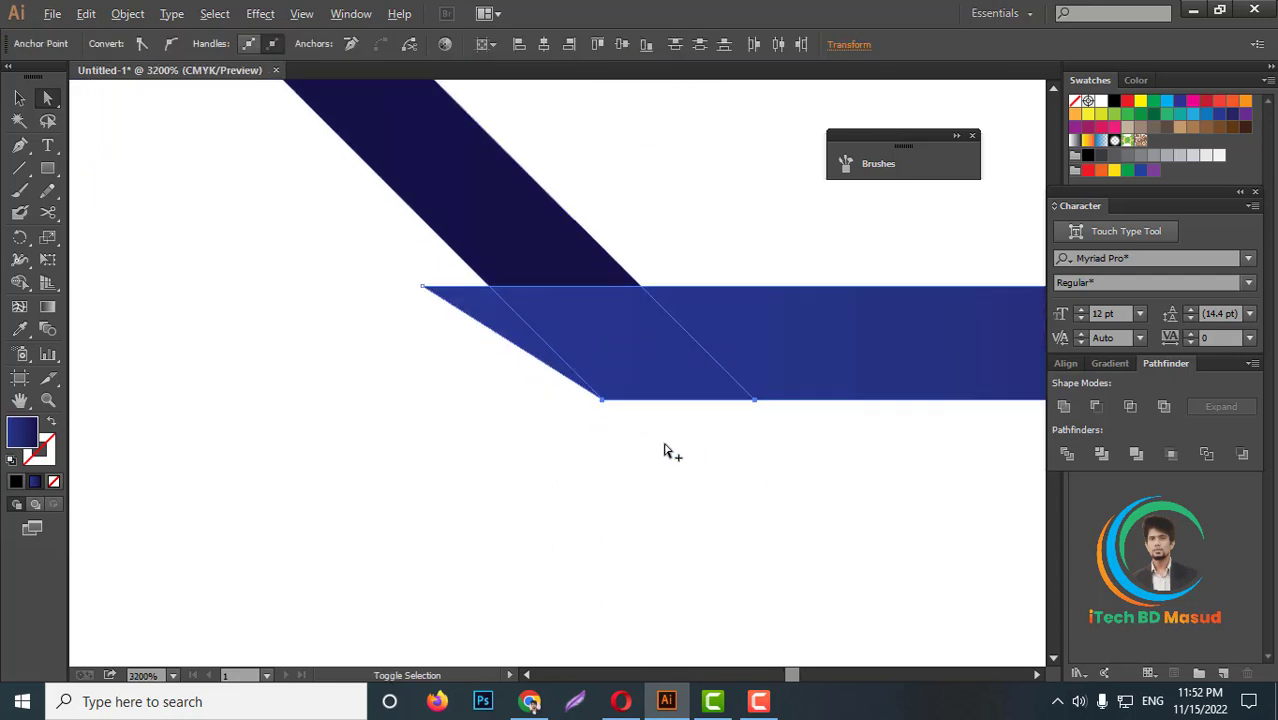
left_click(849, 400)
scroll(912, 400, "down", 8)
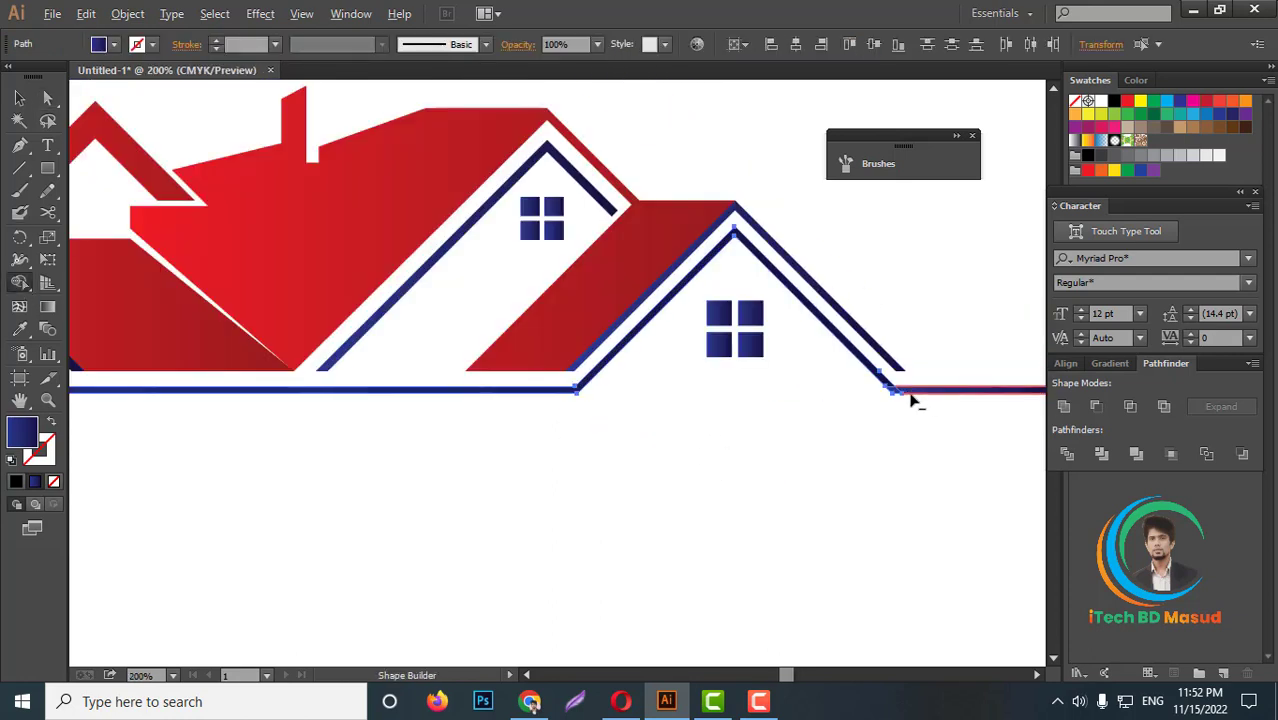
scroll(918, 398, "up", 5)
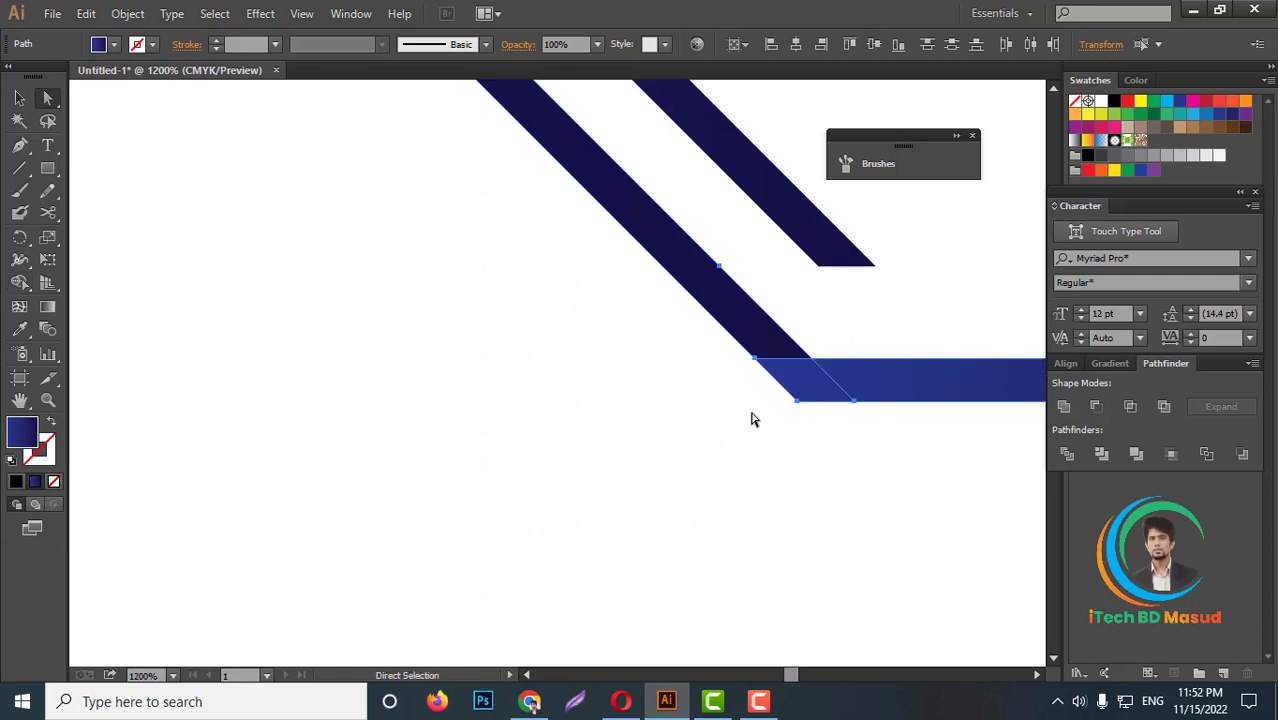
left_click(978, 451)
Step: Shift the horizontal baseline strip slightly to the right
scroll(964, 400, "down", 3)
scroll(783, 412, "down", 3)
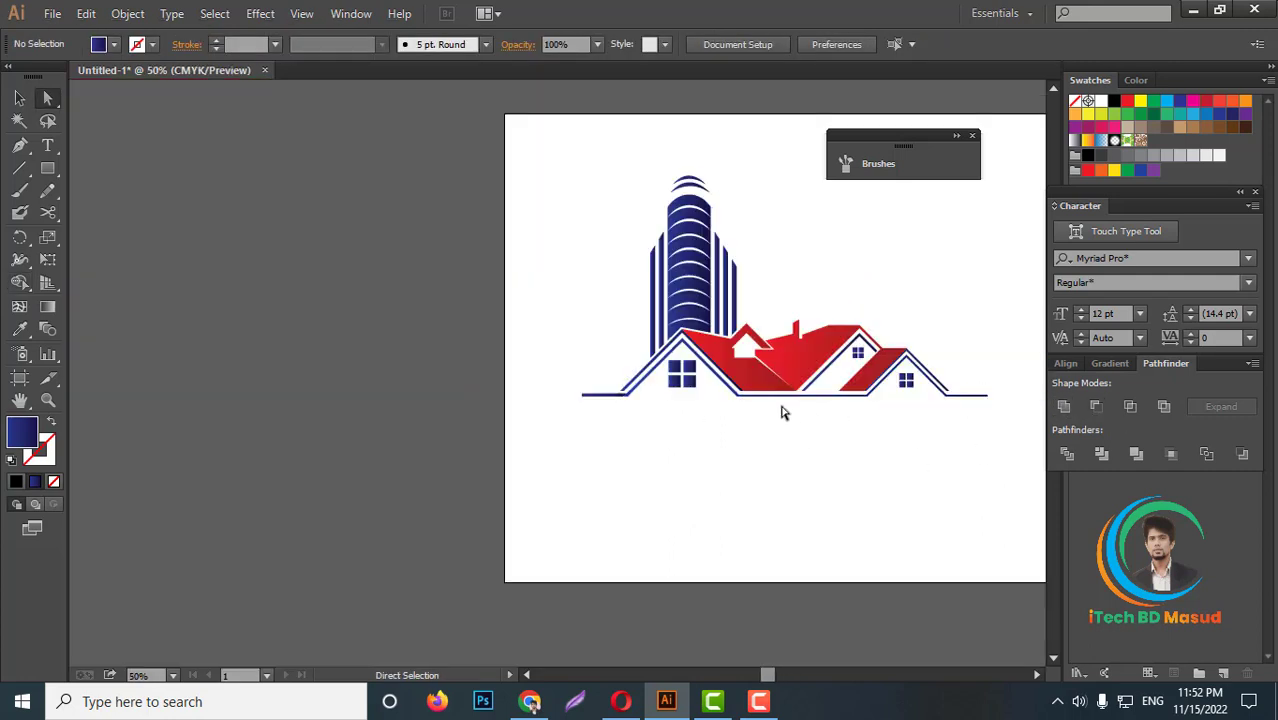
scroll(527, 400, "up", 4)
scroll(445, 423, "up", 2)
left_click(458, 442)
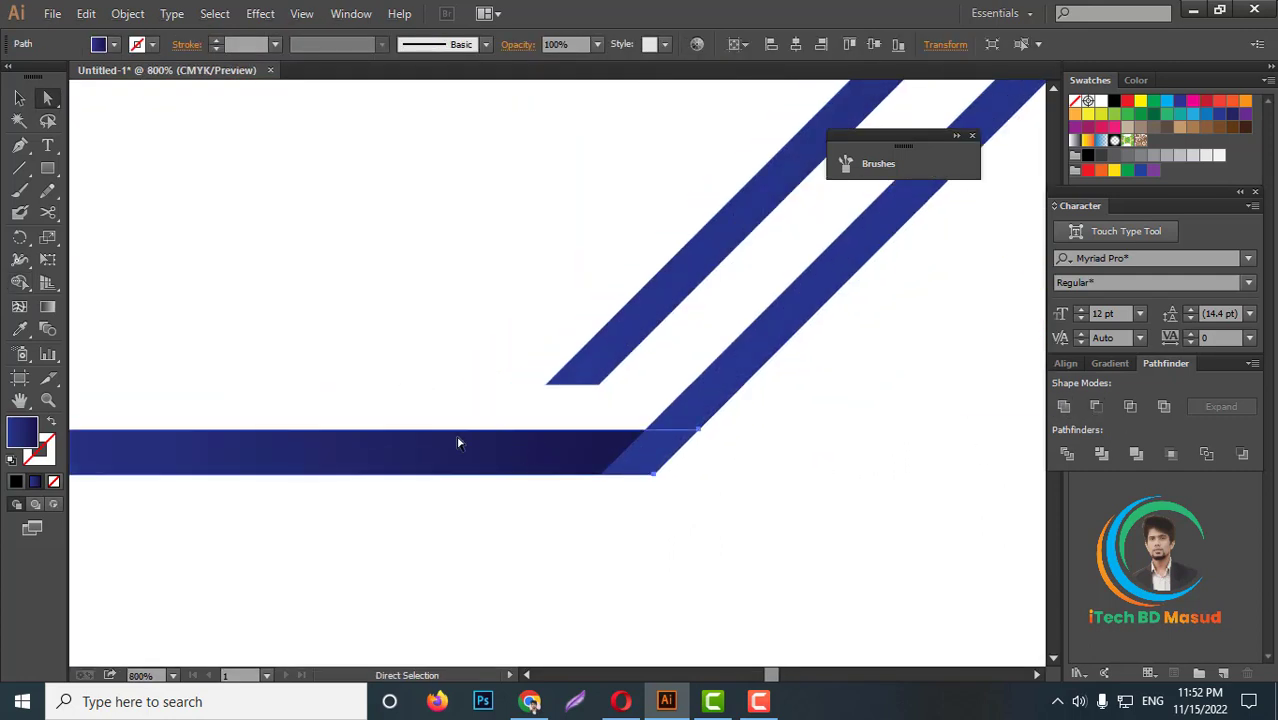
mouse_move(458, 442)
left_mouse_down()
mouse_move(492, 444)
mouse_move(497, 462)
left_mouse_up()
left_click(496, 446)
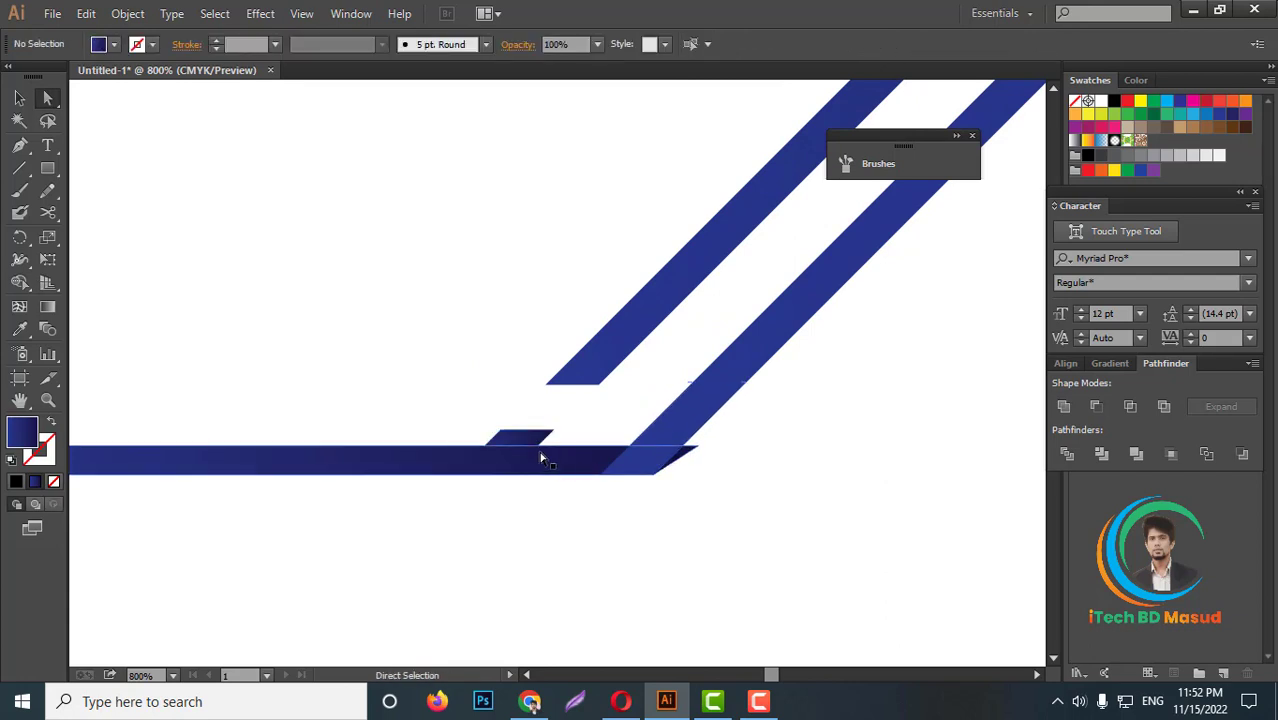
left_click(745, 520)
Step: Delete the dark overhanging triangle at the baseline's right corner
left_click(697, 447)
scroll(690, 465, "up", 4)
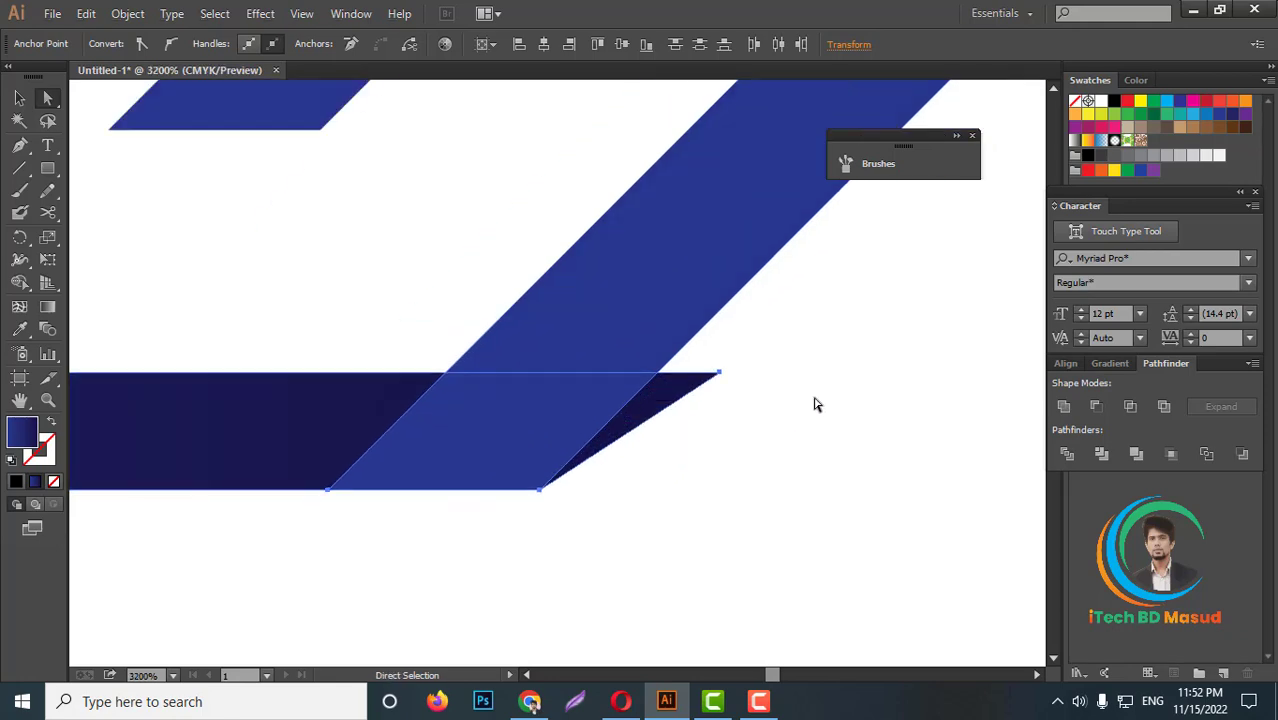
key("Delete")
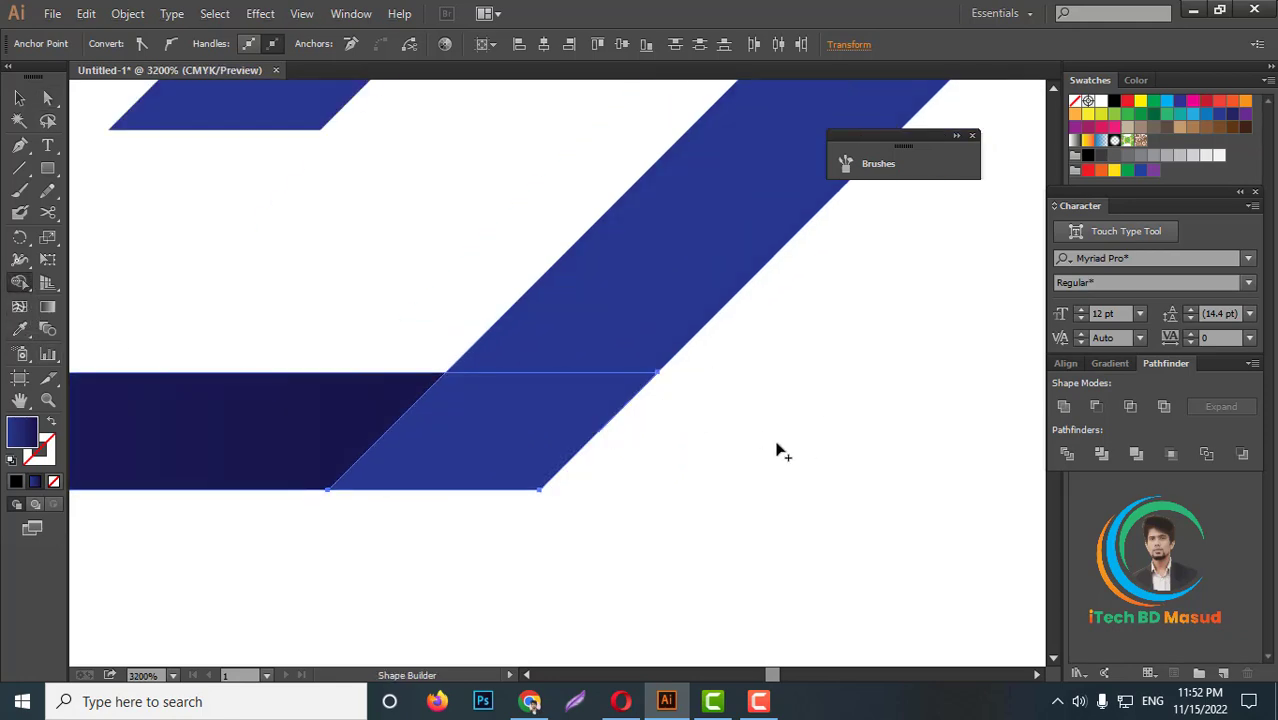
left_click(576, 419)
scroll(452, 420, "down", 9)
scroll(452, 420, "down", 3)
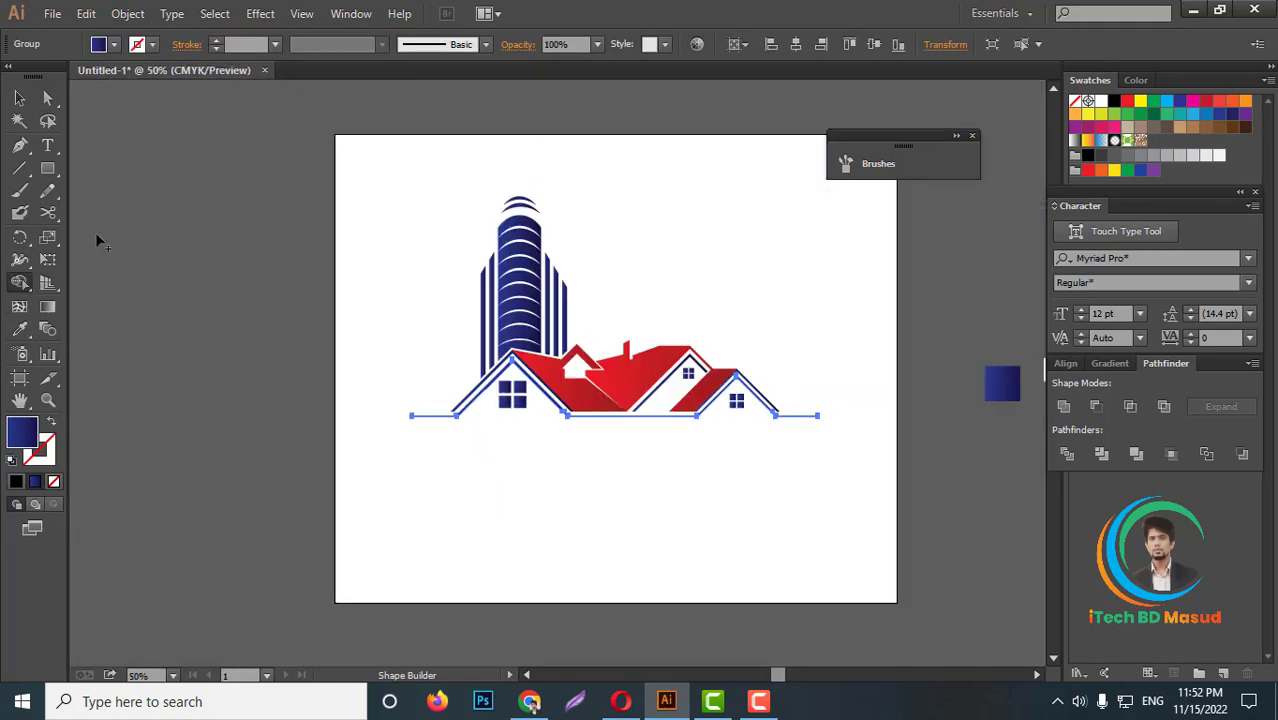
Step: Fit the artboard in view and group all the logo pieces
left_click(21, 102)
left_click(737, 514)
key("ctrl+0")
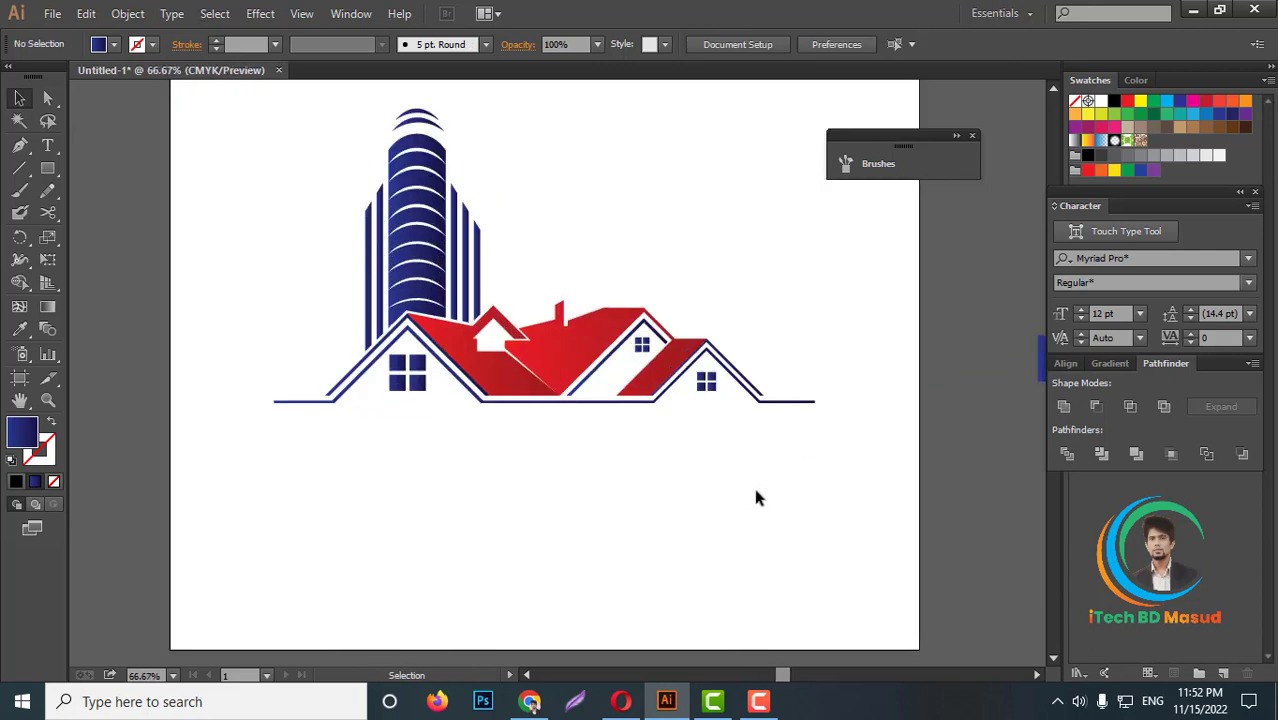
left_click_drag(256, 160, 853, 568)
right_click(642, 364)
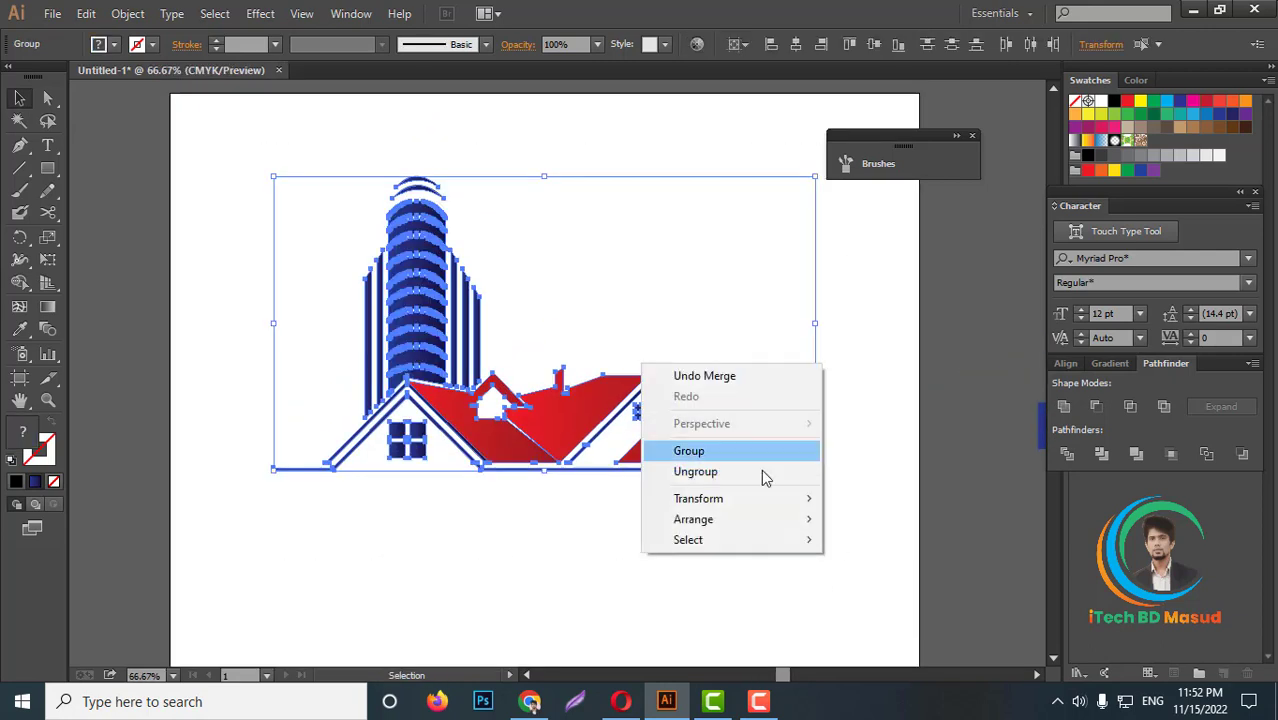
left_click(690, 452)
Step: Start the 'Logo Design Art' caption with the Type tool below the logo
scroll(792, 456, "down", 1)
scroll(788, 515, "up", 3)
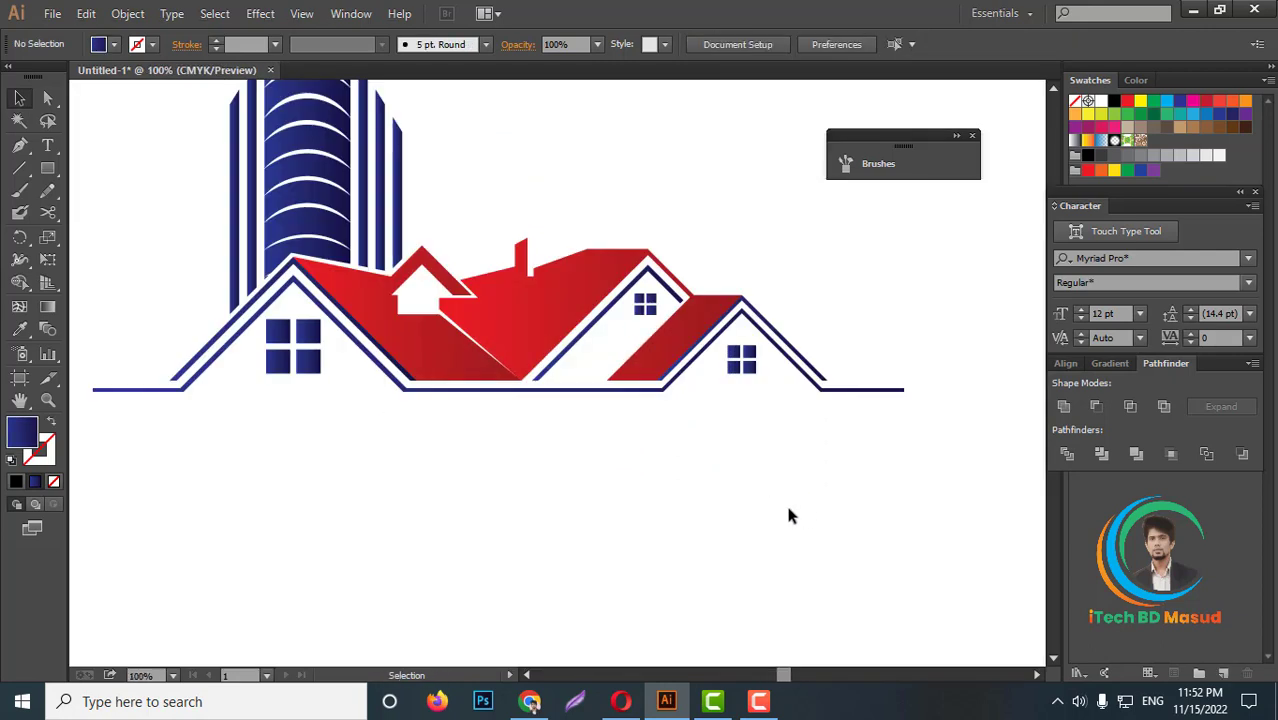
left_click(47, 145)
scroll(638, 507, "down", 1)
scroll(598, 545, "up", 1)
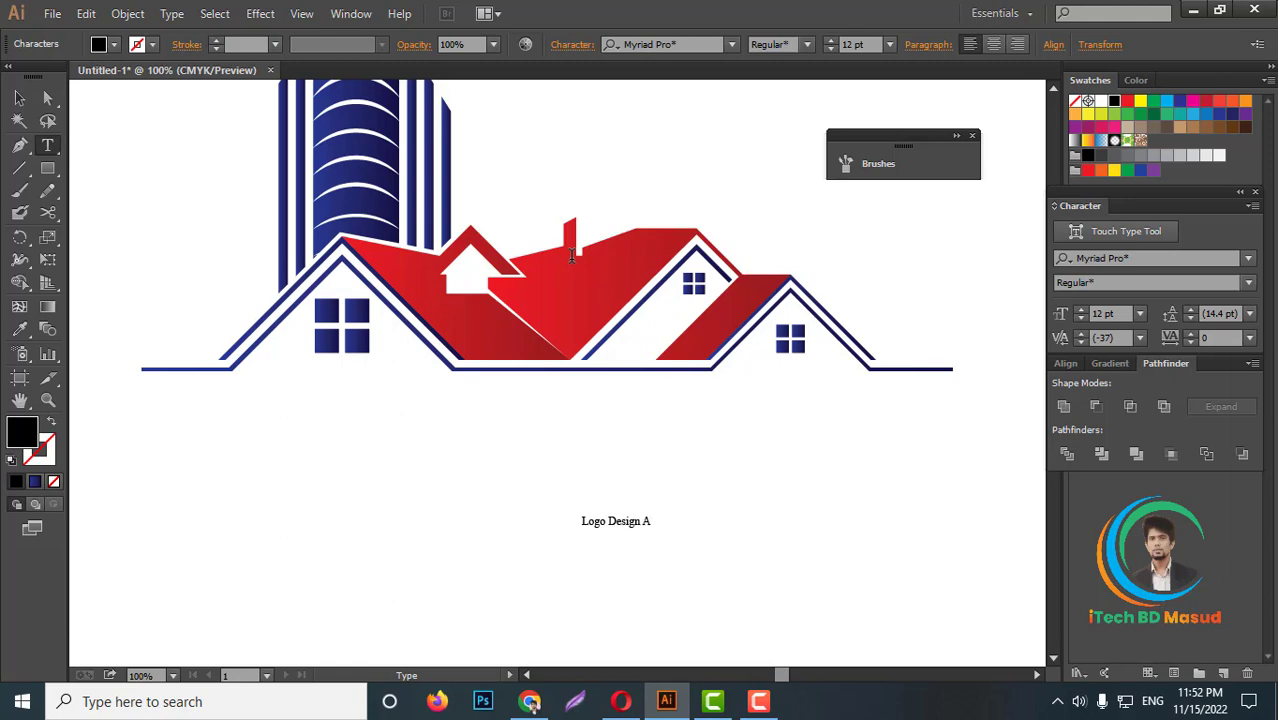
Step: Enlarge the caption to logo size and move it under the roofline
left_click(19, 98)
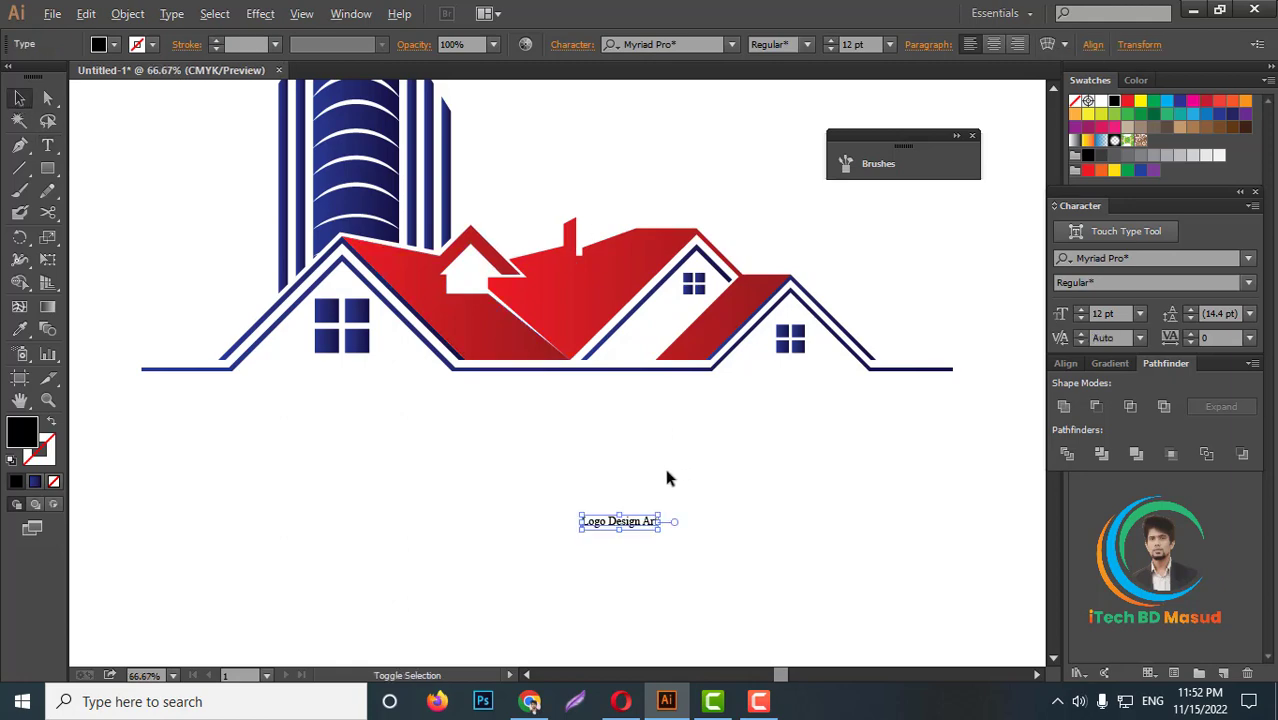
scroll(663, 475, "down", 1)
left_click_drag(665, 505, 935, 505)
left_click_drag(835, 520, 768, 567)
type("Trajan")
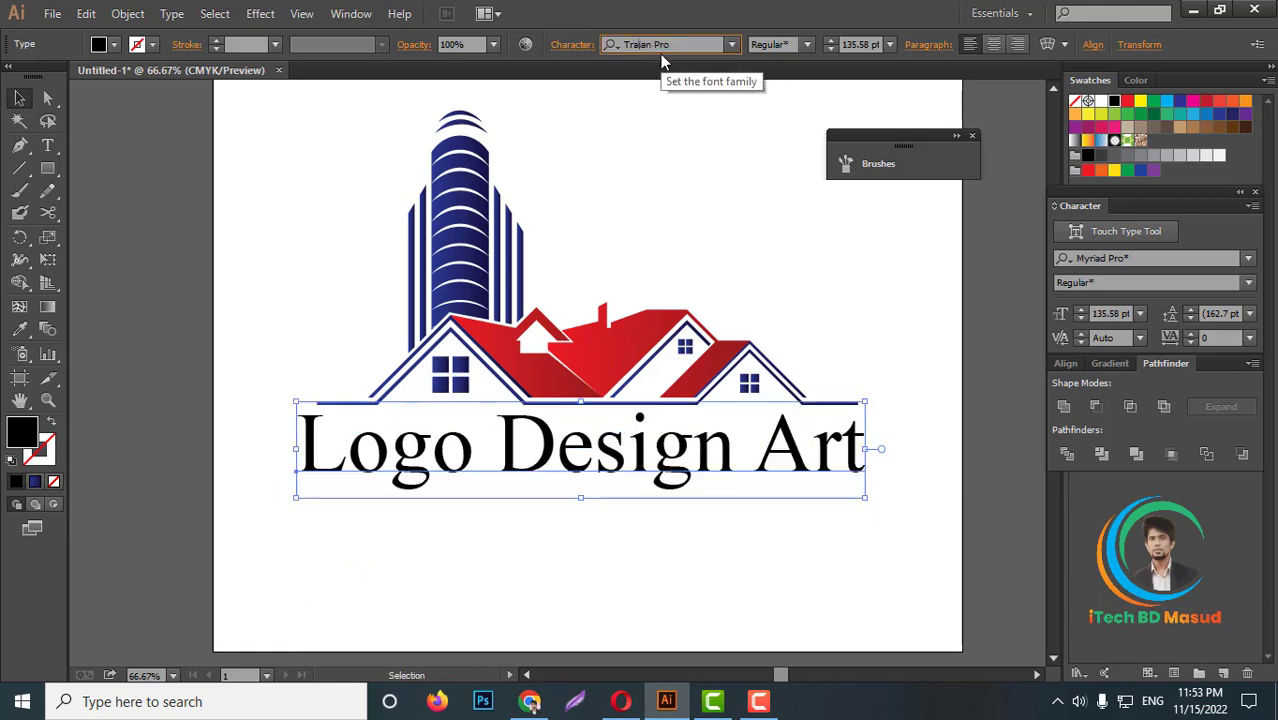
Step: Set the caption to Trajan Pro Bold in All Caps
key("Return")
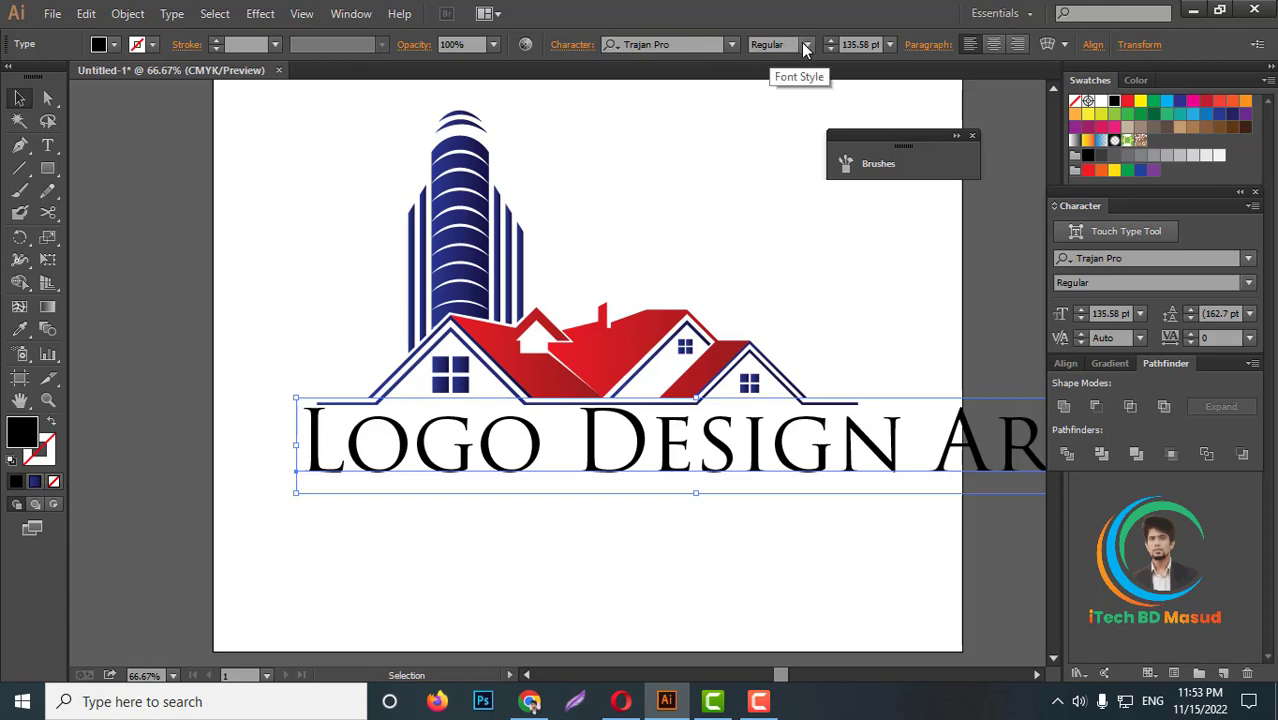
left_click(806, 45)
left_click(775, 85)
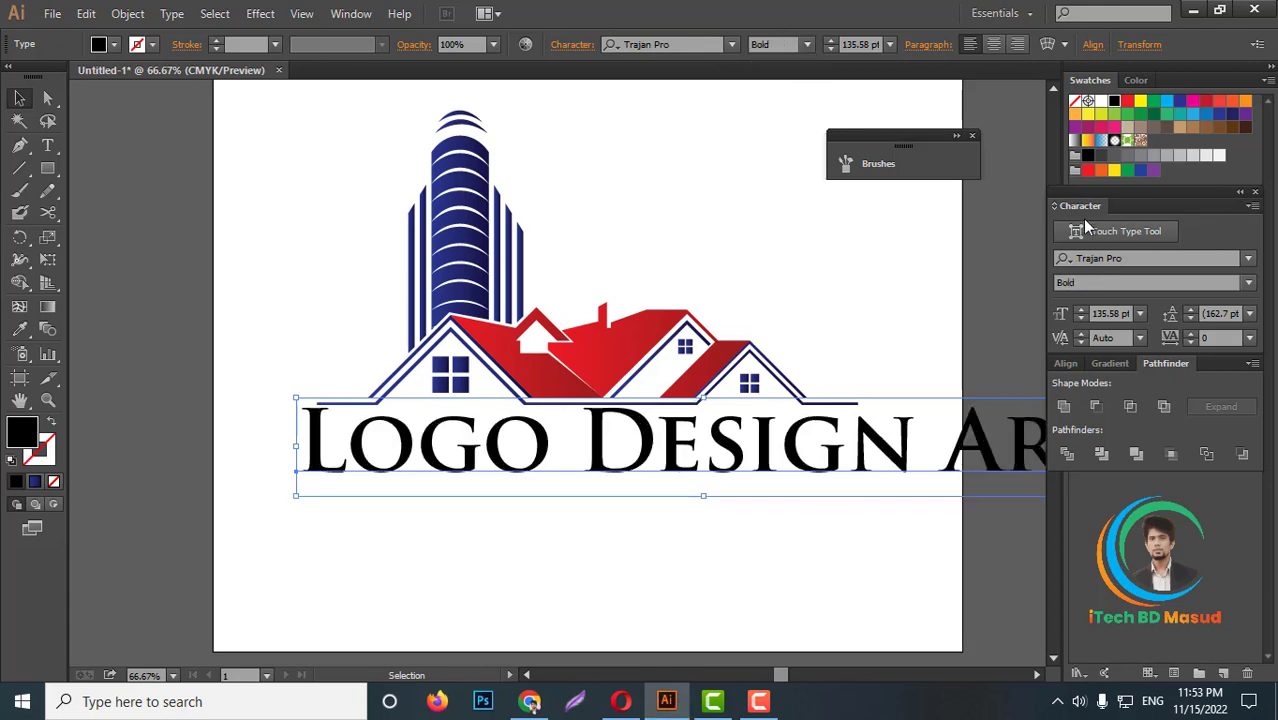
left_click(1252, 206)
left_click(1093, 300)
Step: Narrow the caption to the roofline width and place it beneath
scroll(919, 417, "down", 3)
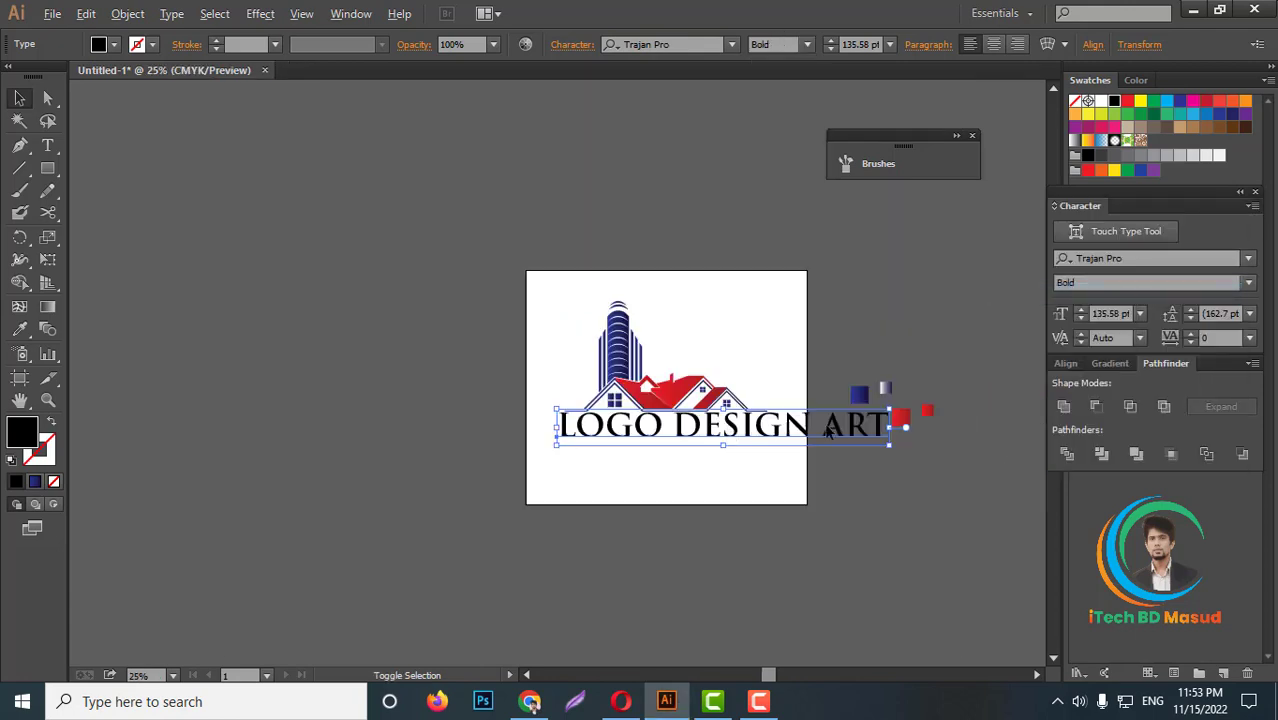
scroll(927, 428, "up", 2)
left_click_drag(931, 430, 673, 428)
scroll(550, 432, "up", 2)
left_click_drag(575, 428, 575, 428)
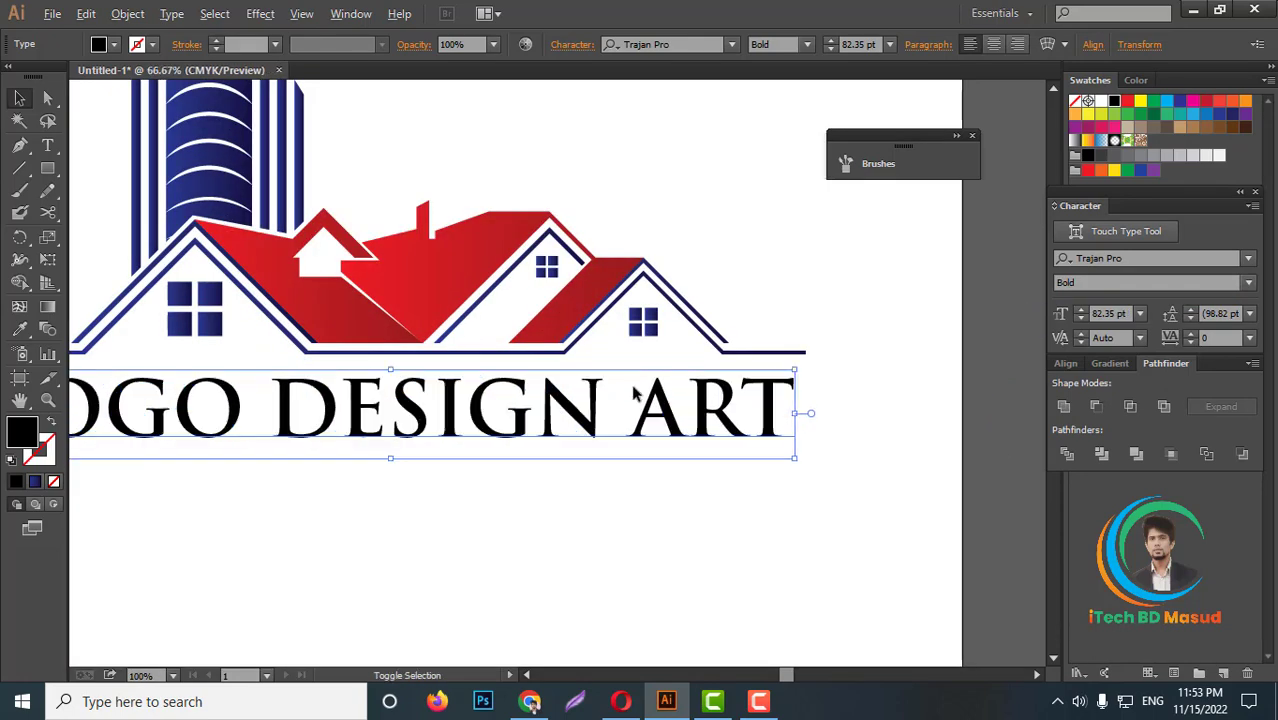
Step: Convert the caption text to outlines
key("ctrl+minus")
key("ctrl+minus")
key("ctrl+minus")
right_click(584, 394)
left_click(643, 520)
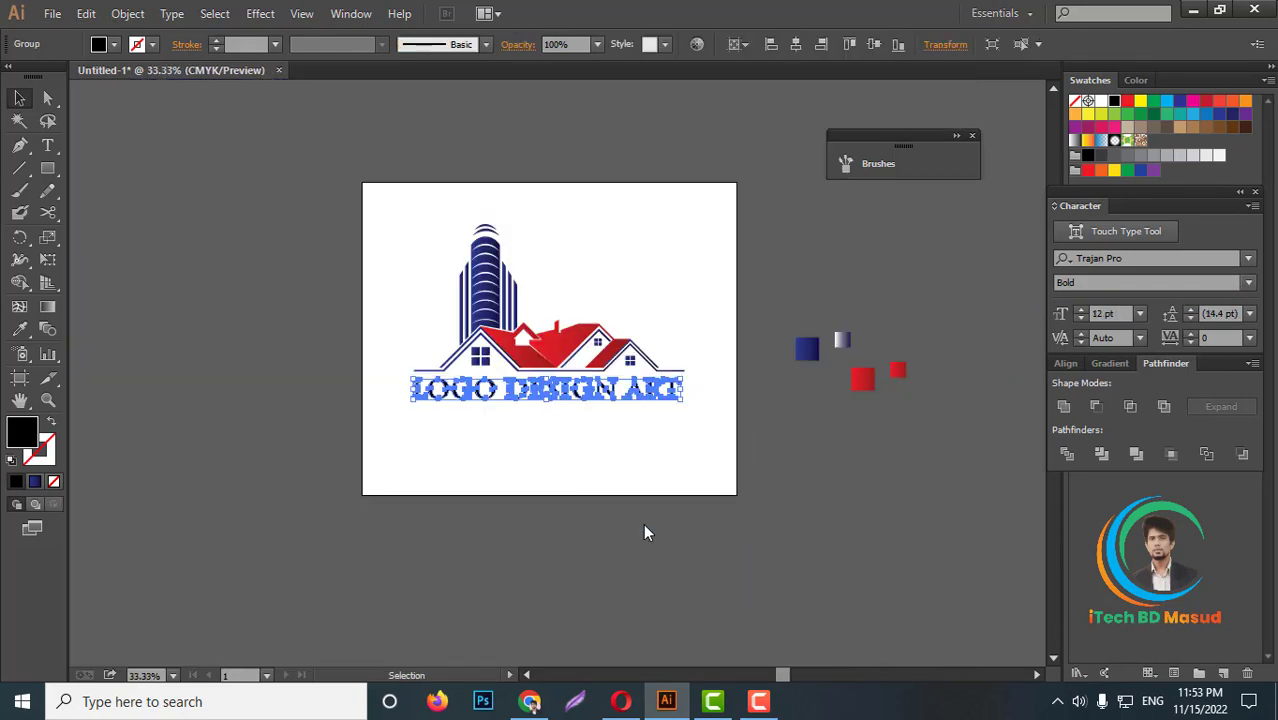
left_click(620, 445)
key("ctrl+plus")
key("ctrl+plus")
key("ctrl+plus")
left_click(588, 392)
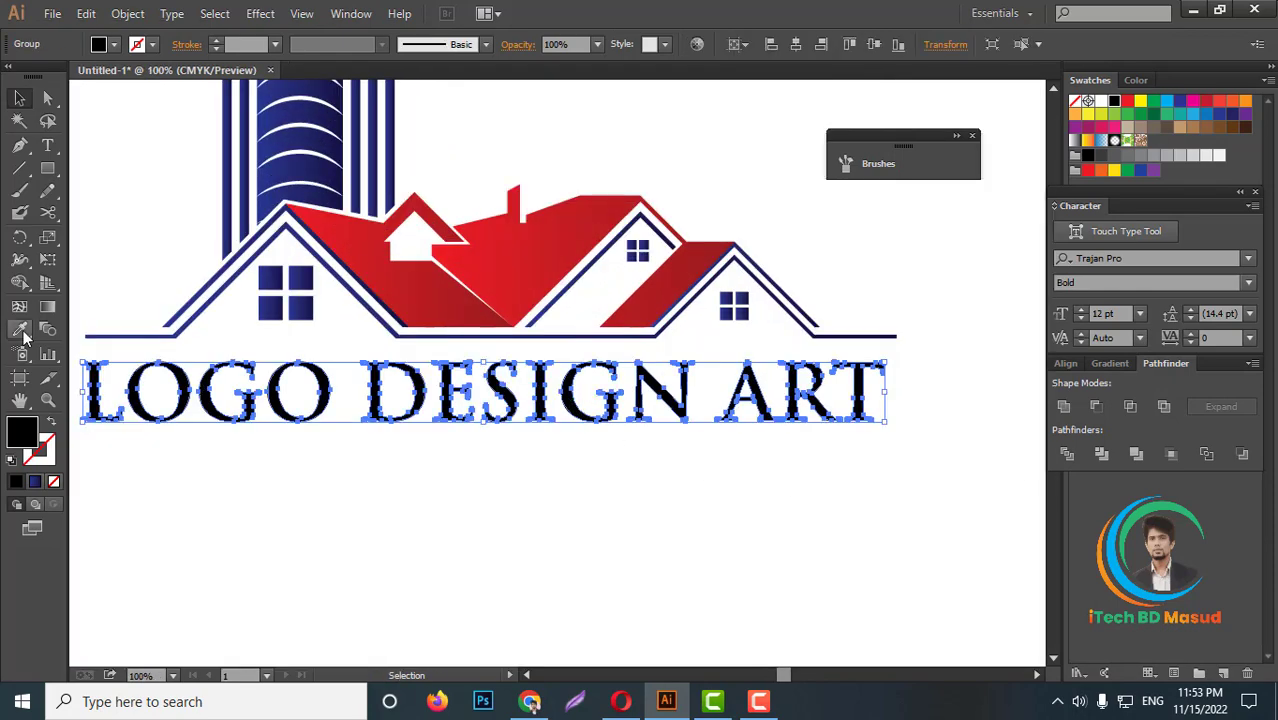
Step: Colour the caption with the navy blue sampled from the windows
left_click(21, 331)
left_click(328, 165)
key("ctrl+minus")
key("ctrl+minus")
key("ctrl+minus")
left_click(15, 100)
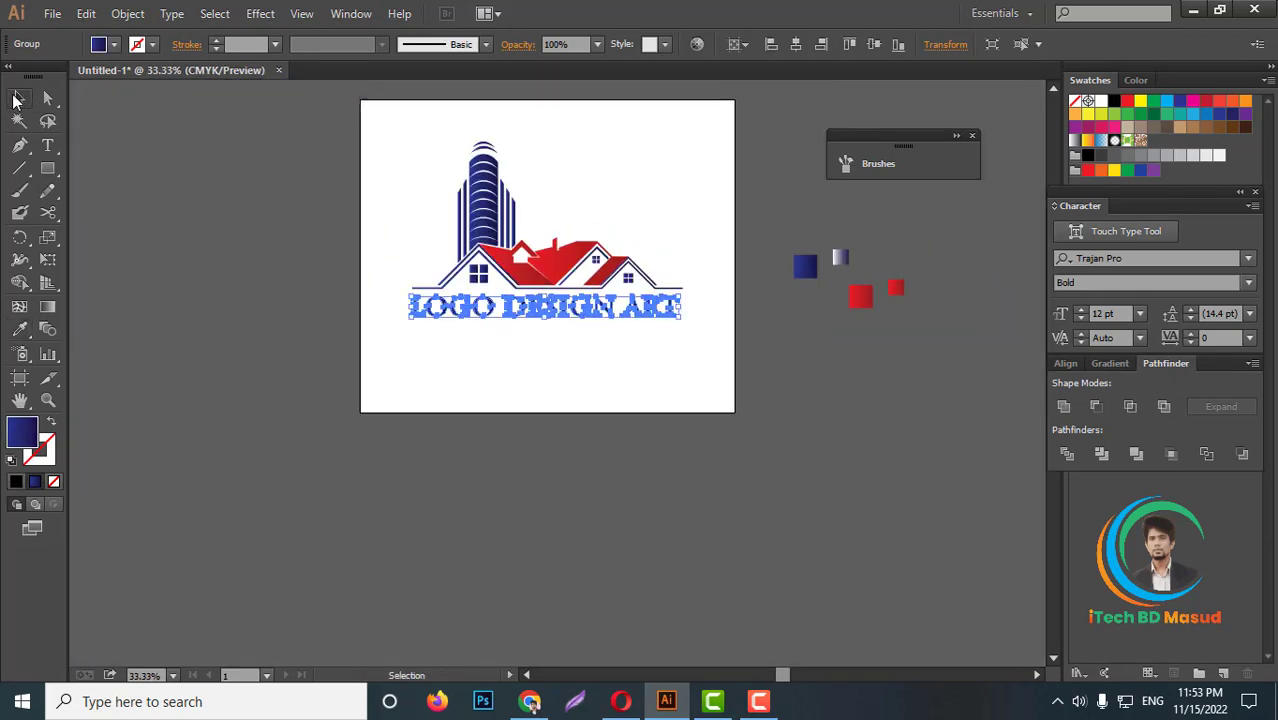
key("ctrl+plus")
key("ctrl+plus")
key("ctrl+plus")
key("g")
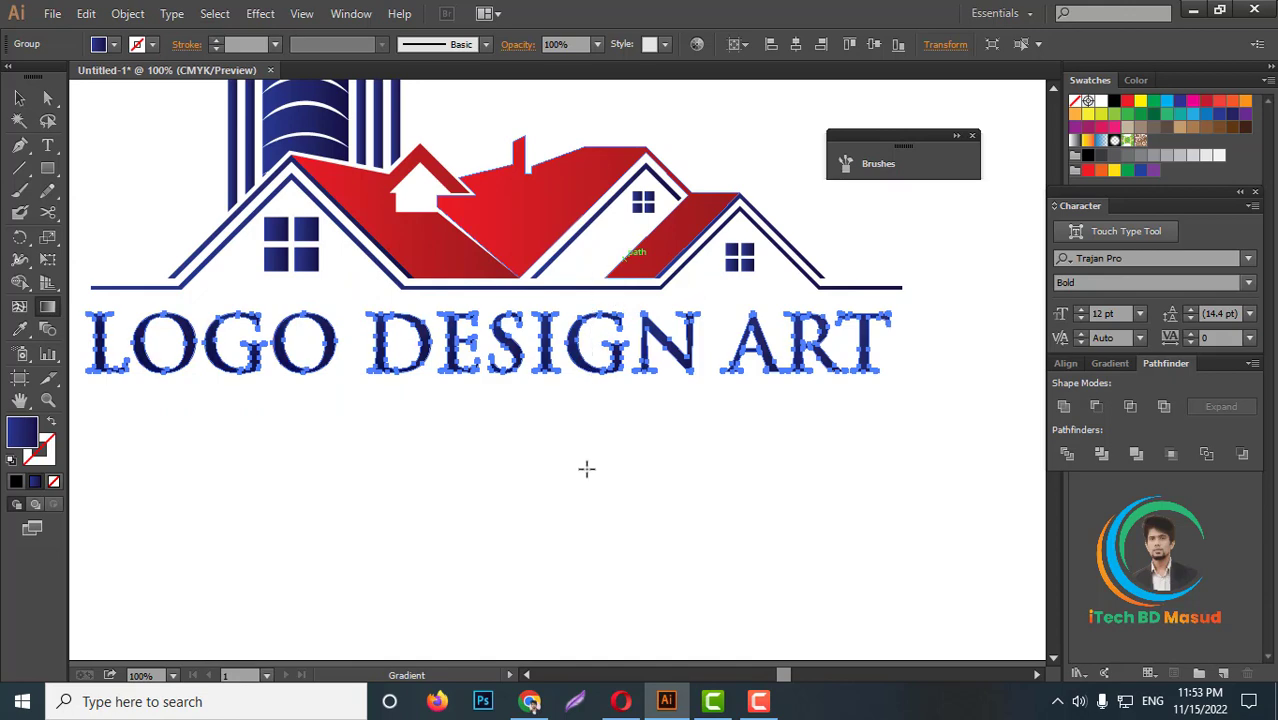
key("ctrl+minus")
key("ctrl+minus")
left_click(19, 98)
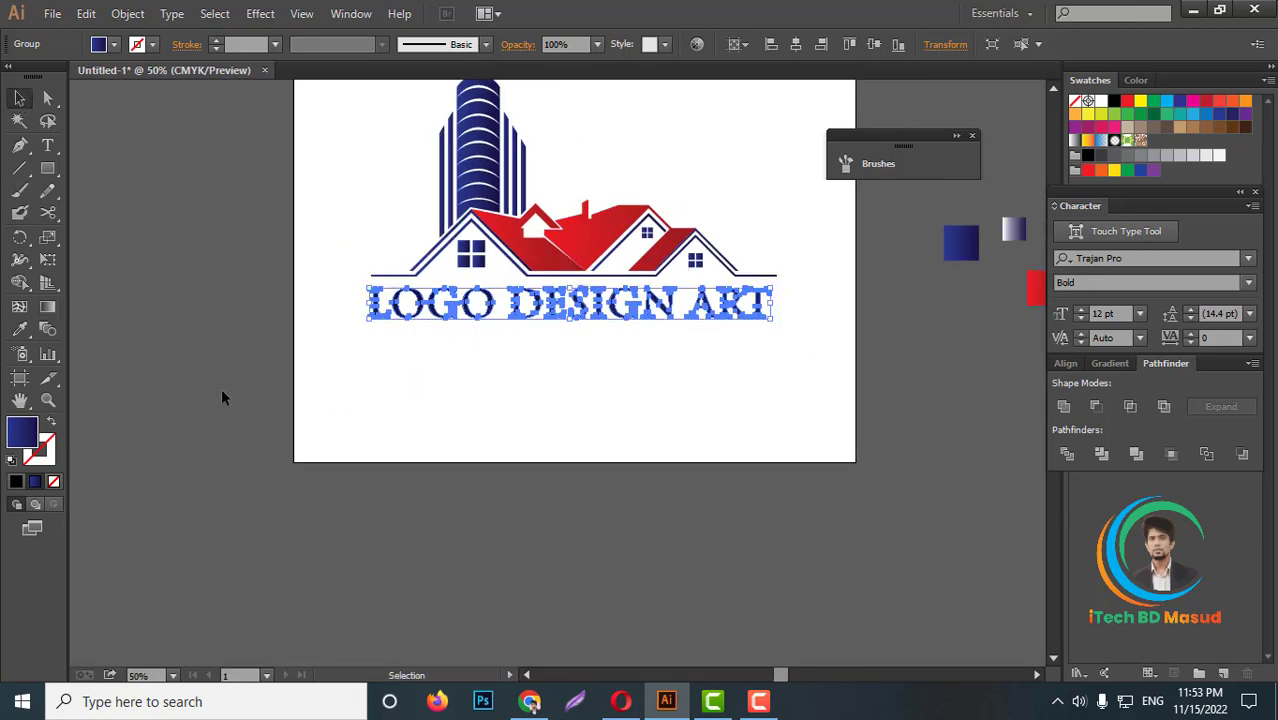
Step: Widen the outlined caption to span the full roofline
left_click_drag(333, 185, 700, 376)
left_click(758, 321)
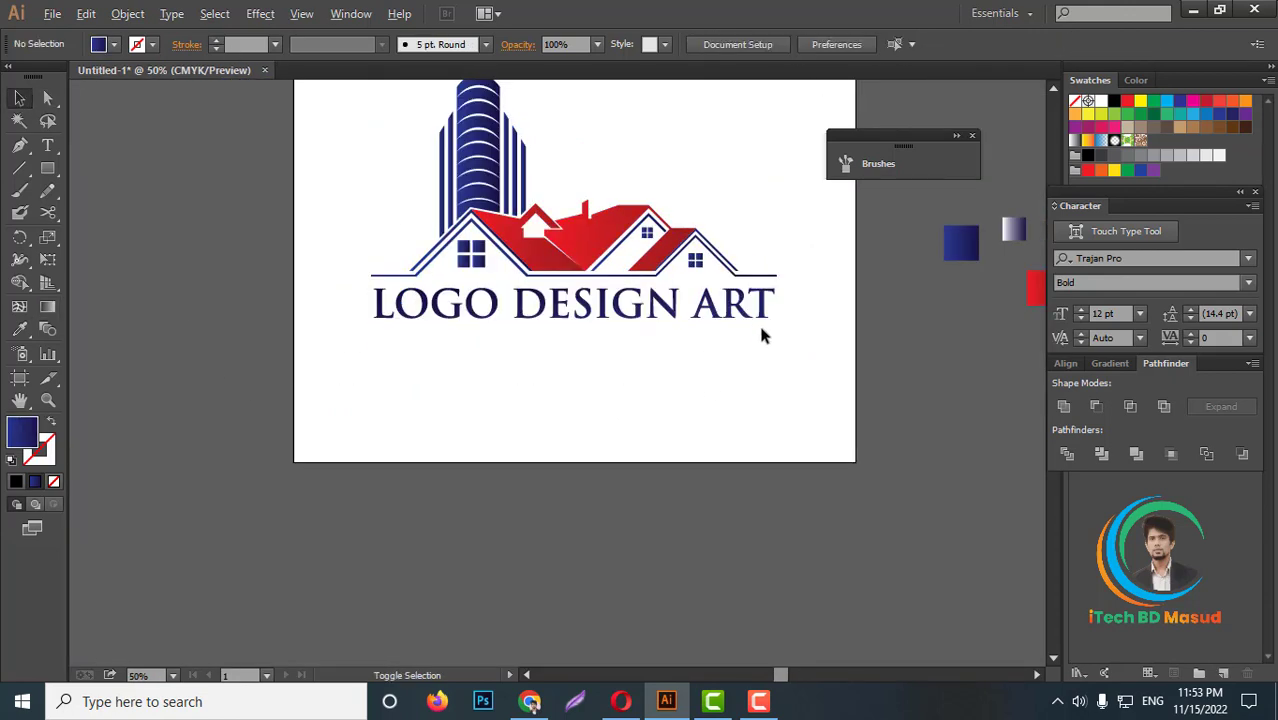
scroll(758, 321, "up", 2)
left_click(778, 285)
left_click_drag(784, 276, 798, 272)
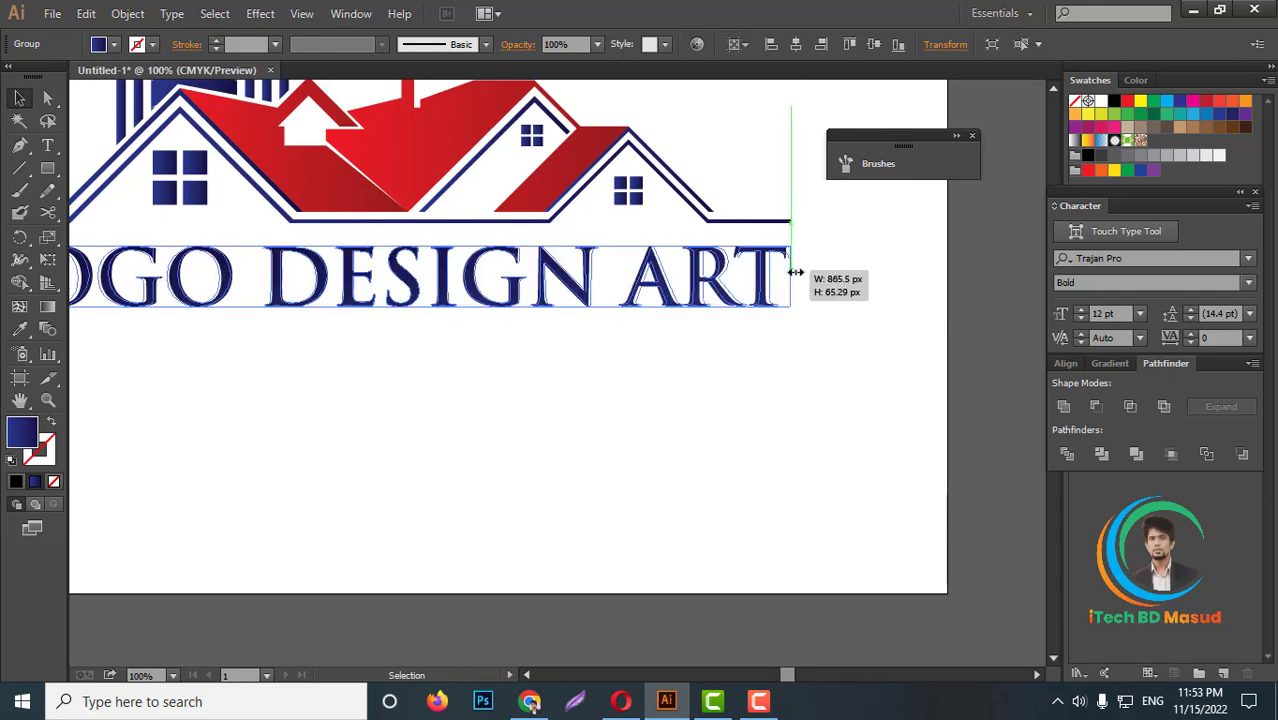
left_click(731, 359)
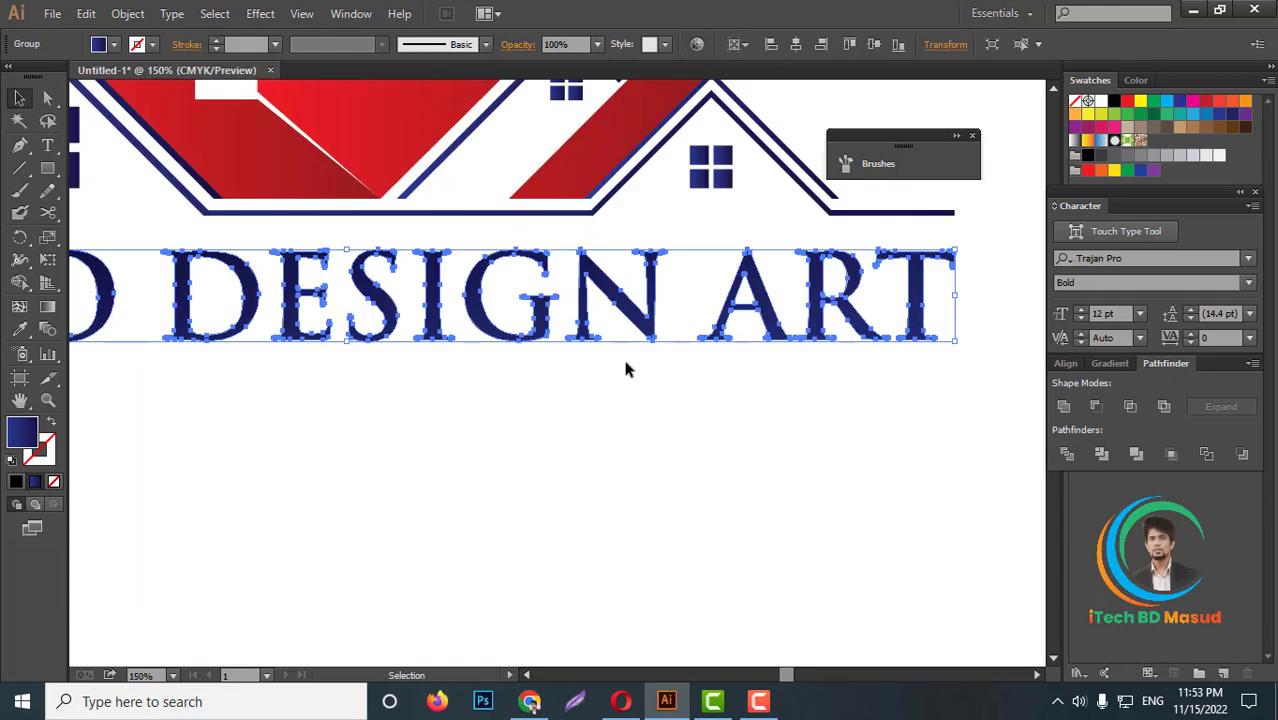
left_click(628, 410)
scroll(700, 390, "down", 3)
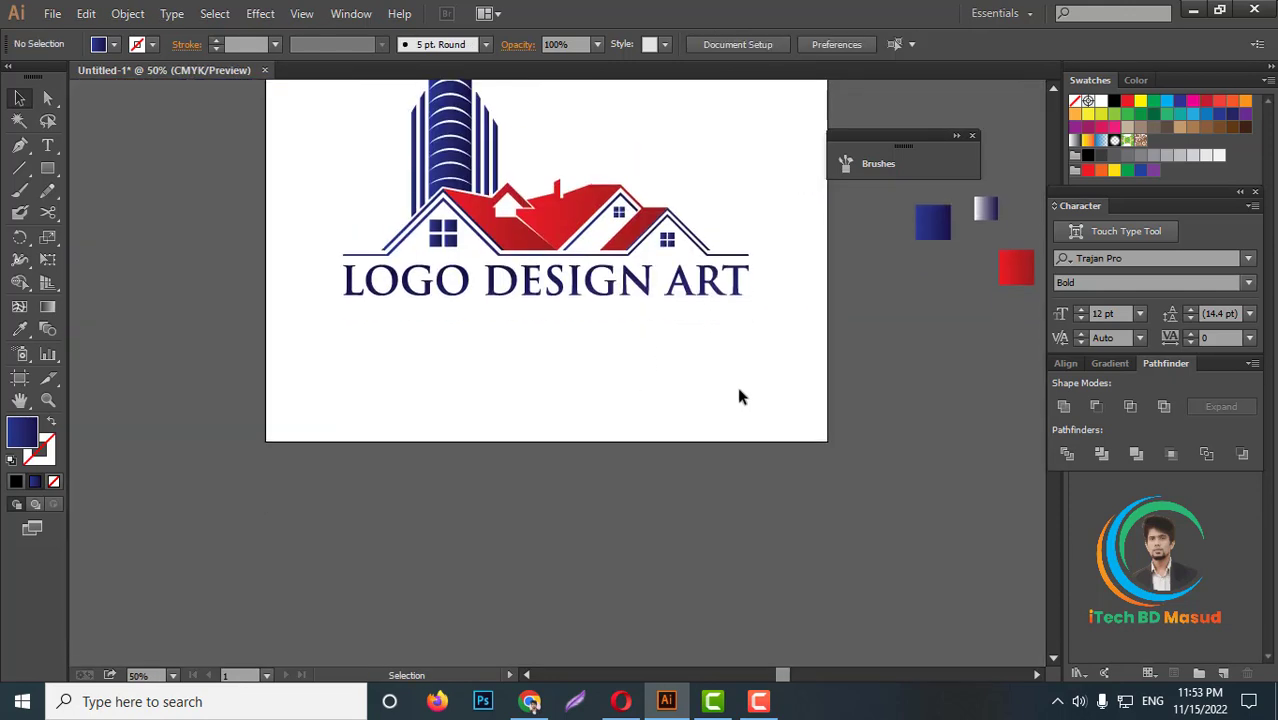
Step: Make the letters of ART red, sampled from the roof
left_click(47, 97)
scroll(730, 321, "up", 2)
left_click_drag(795, 315, 602, 237)
left_click(22, 329)
left_click(377, 120)
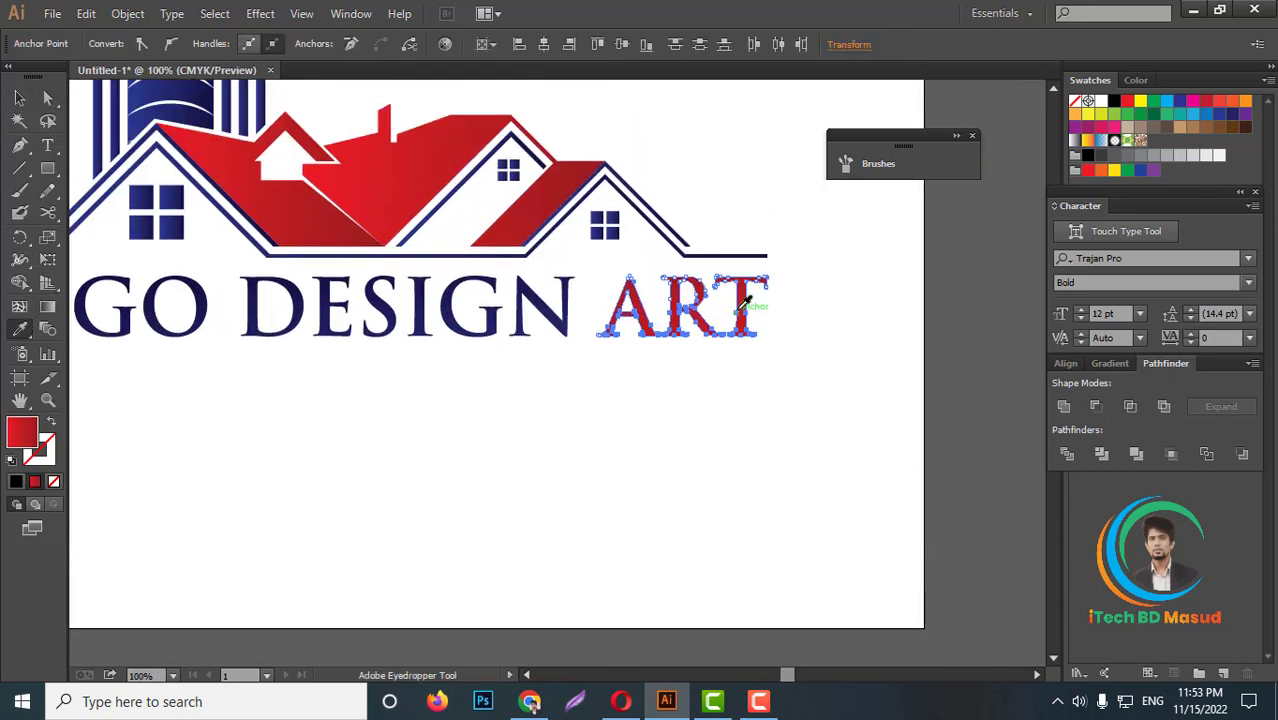
scroll(740, 340, "down", 2)
Step: Group the whole logo and centre it vertically on the artboard
left_click(18, 97)
scroll(718, 391, "down", 2)
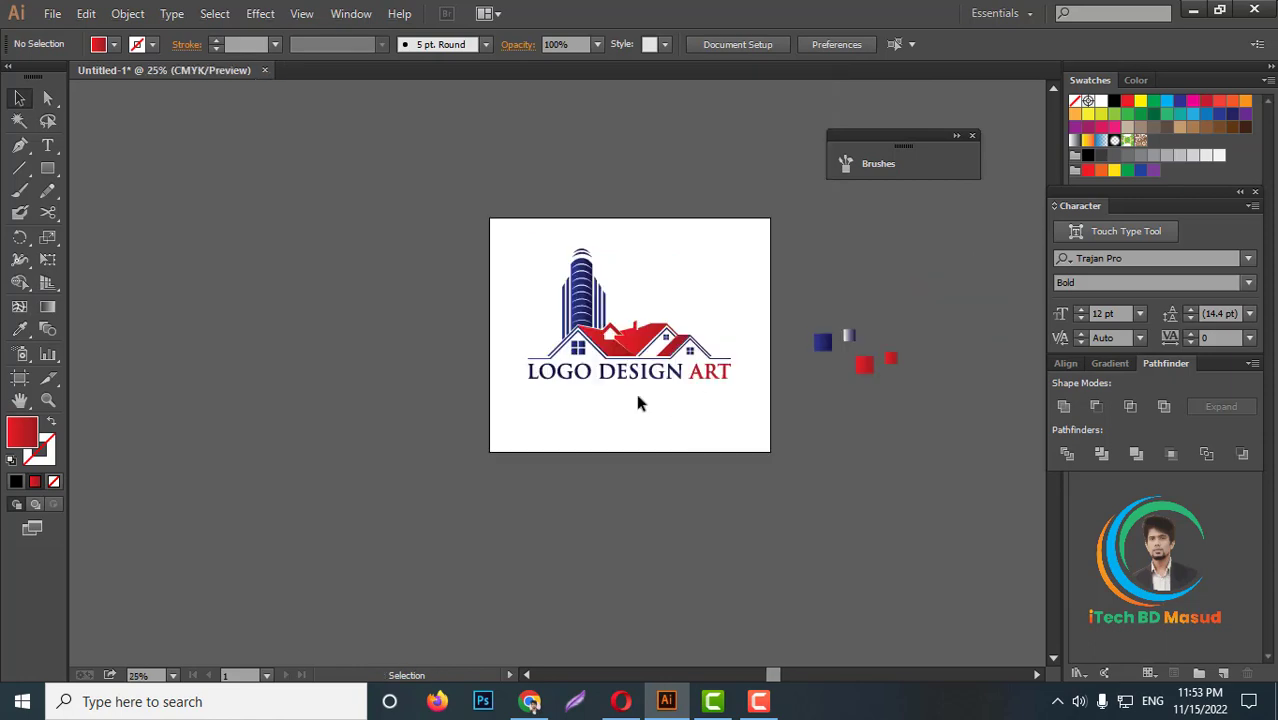
left_click_drag(506, 244, 770, 432)
right_click(693, 340)
left_click(745, 425)
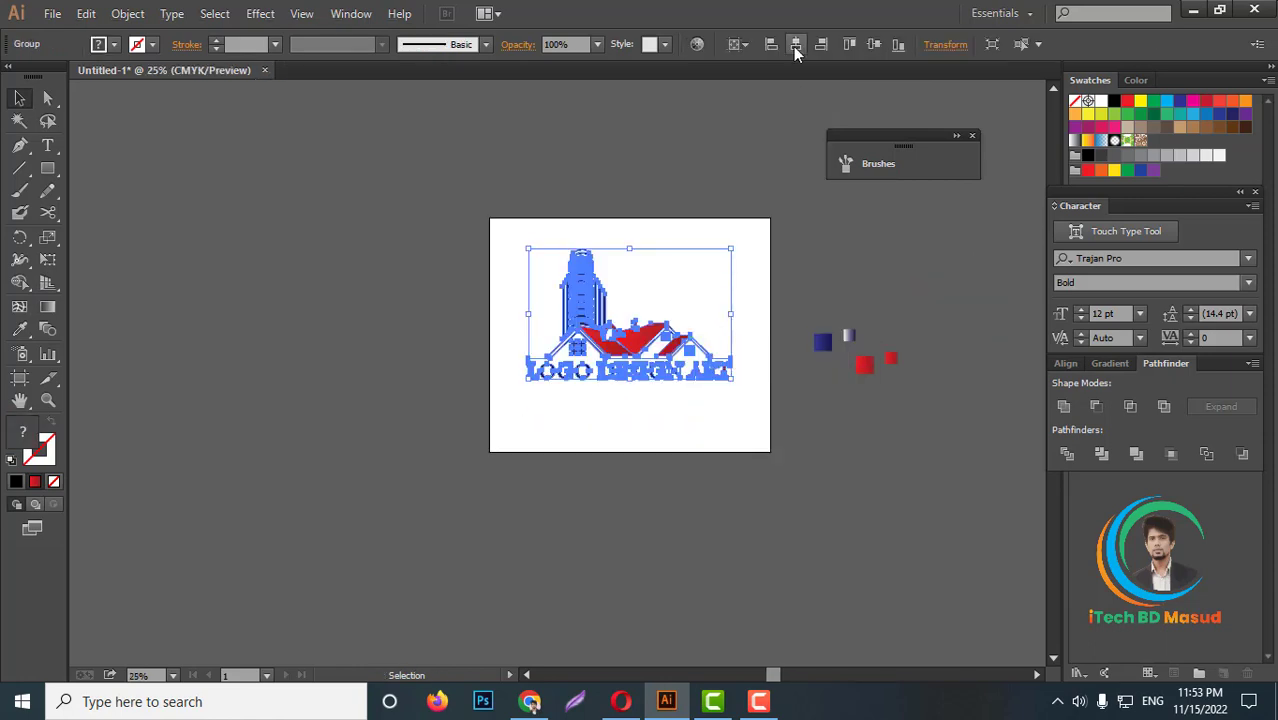
left_click(868, 44)
scroll(640, 360, "up", 5)
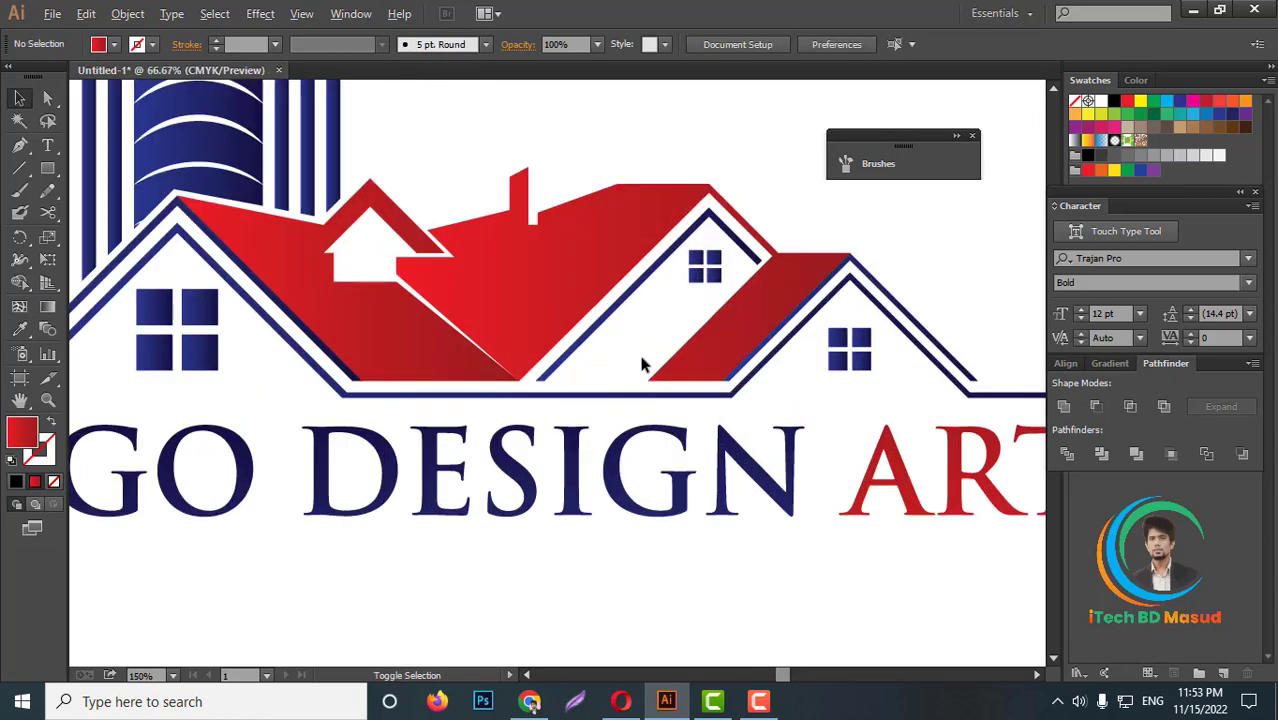
scroll(645, 432, "down", 4)
left_click(757, 703)
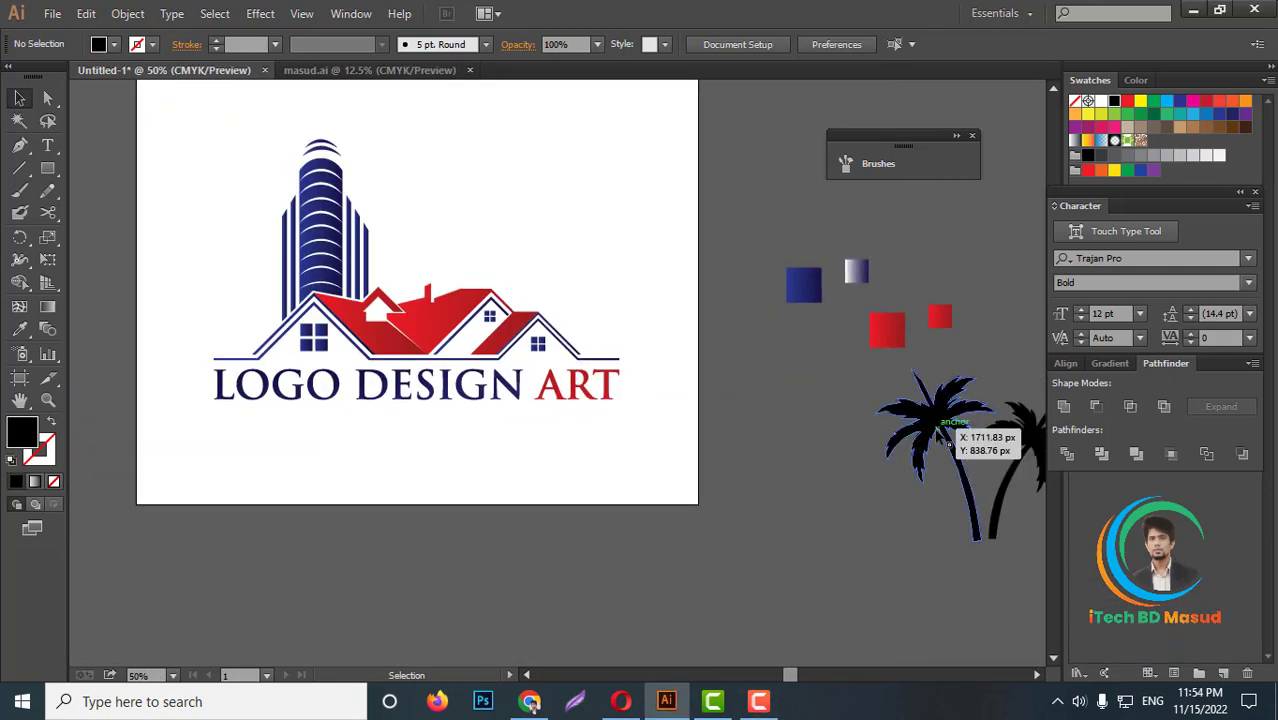
Step: Move the palm trees beside the logo and shrink them onto the roofline's right end
left_click_drag(938, 437, 528, 273)
scroll(940, 440, "down", 2)
scroll(835, 481, "up", 3)
scroll(835, 481, "down", 1)
left_click(940, 450, "shift")
scroll(512, 188, "up", 2)
left_click_drag(490, 131, 493, 285)
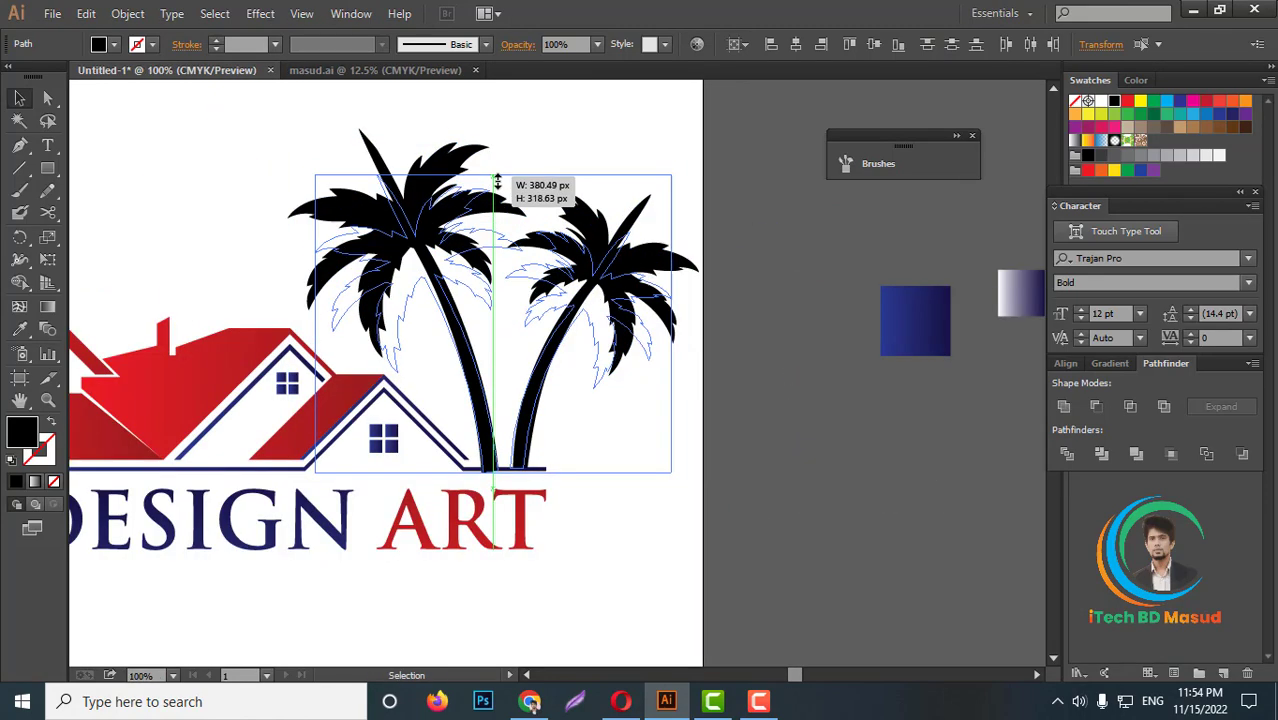
left_click(650, 362)
scroll(508, 470, "up", 1)
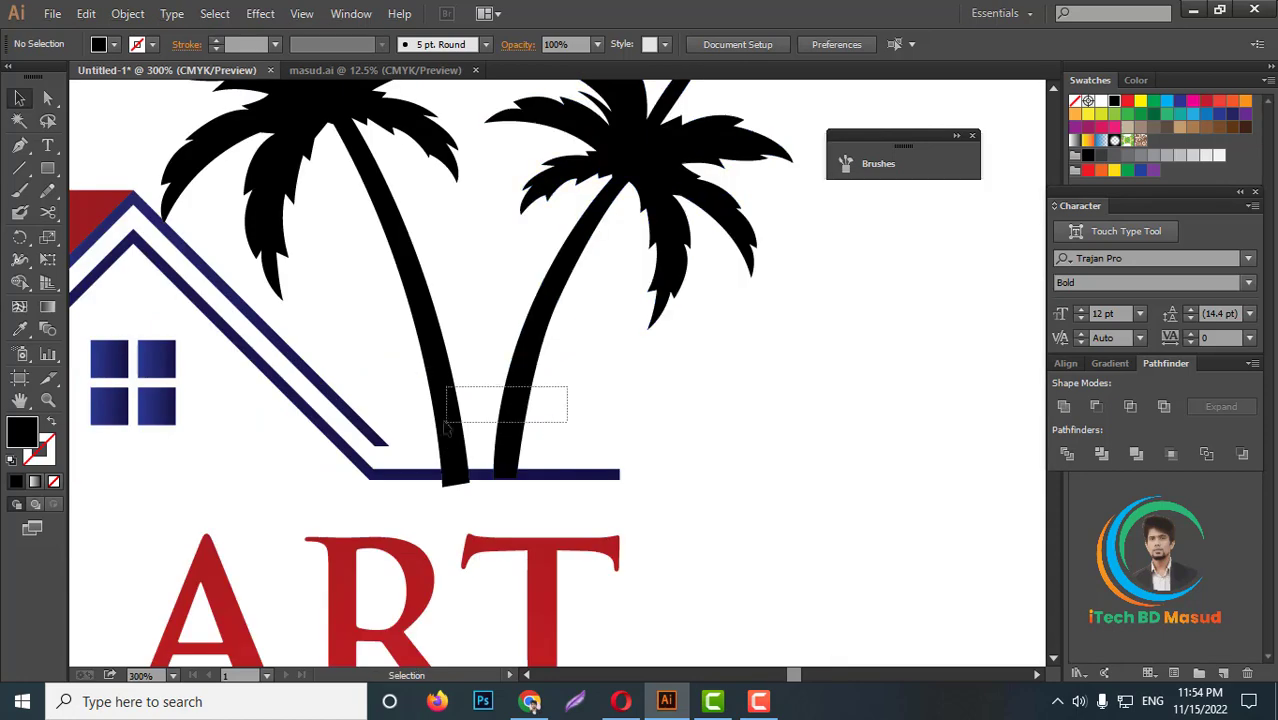
left_click_drag(452, 388, 562, 420)
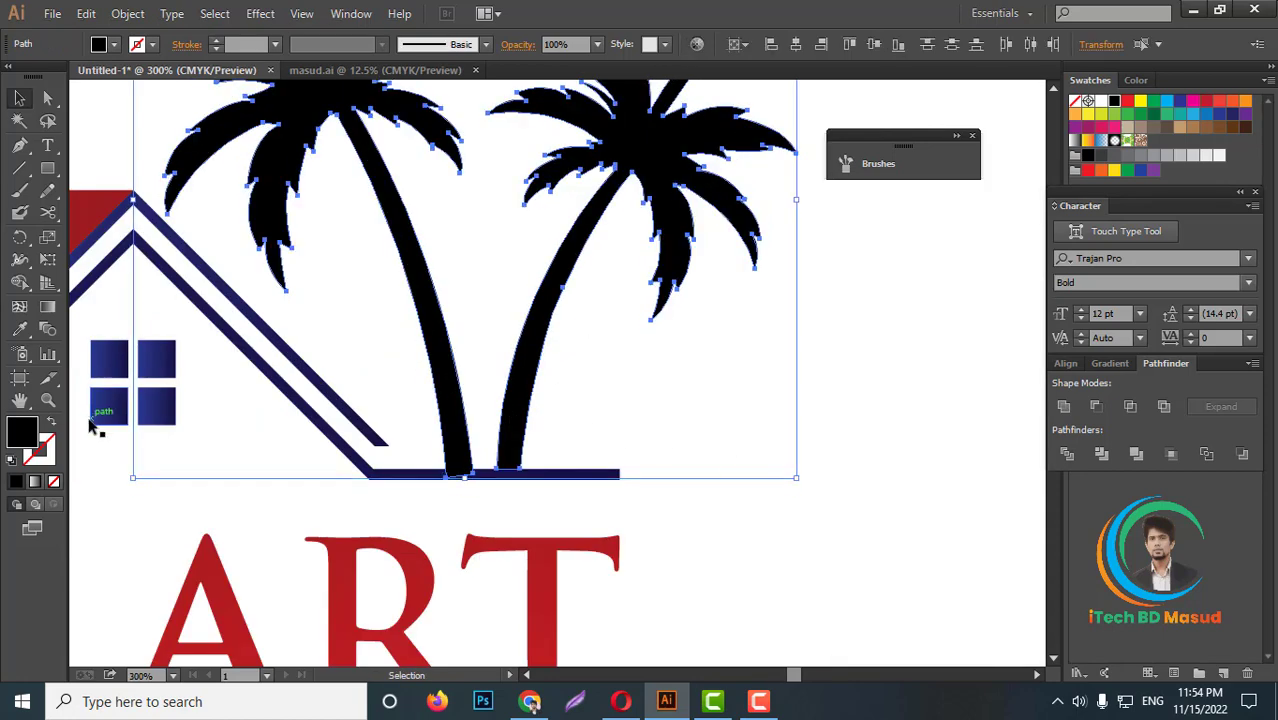
Step: Give the palms the blue window gradient and send them behind the roof
left_click(19, 333)
left_click(163, 357)
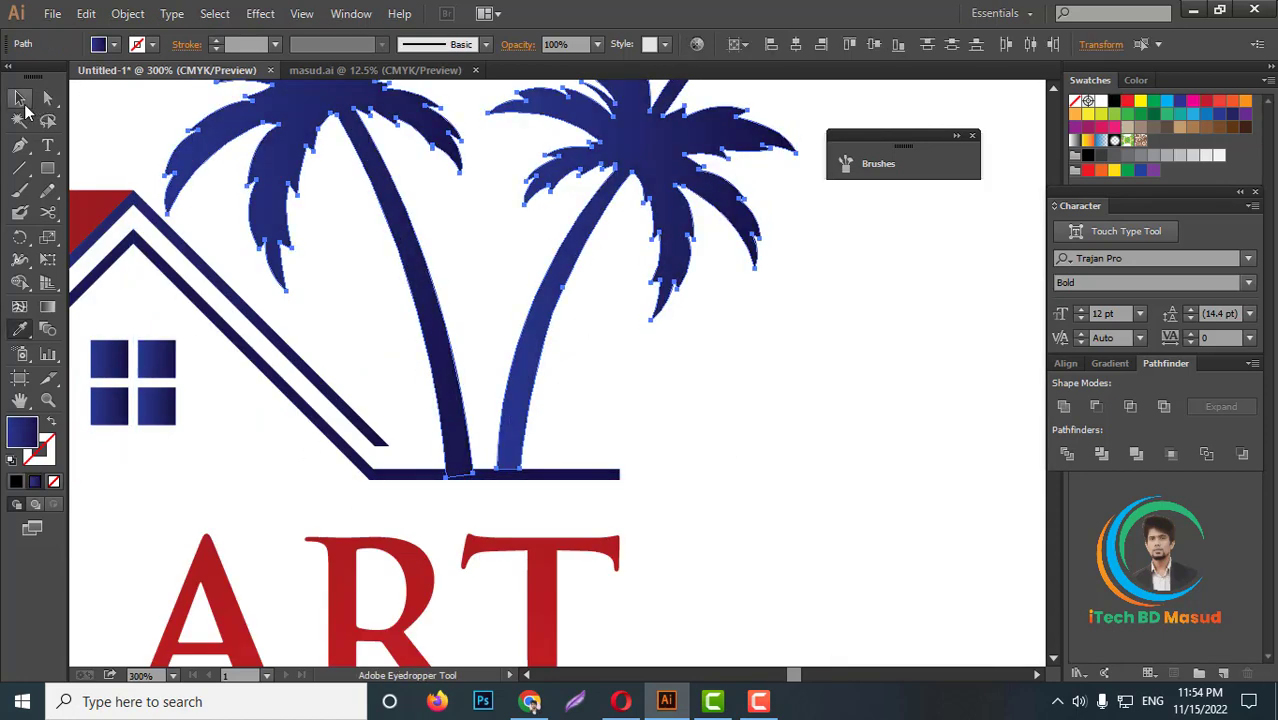
left_click(19, 97)
right_click(506, 280)
left_click(760, 589)
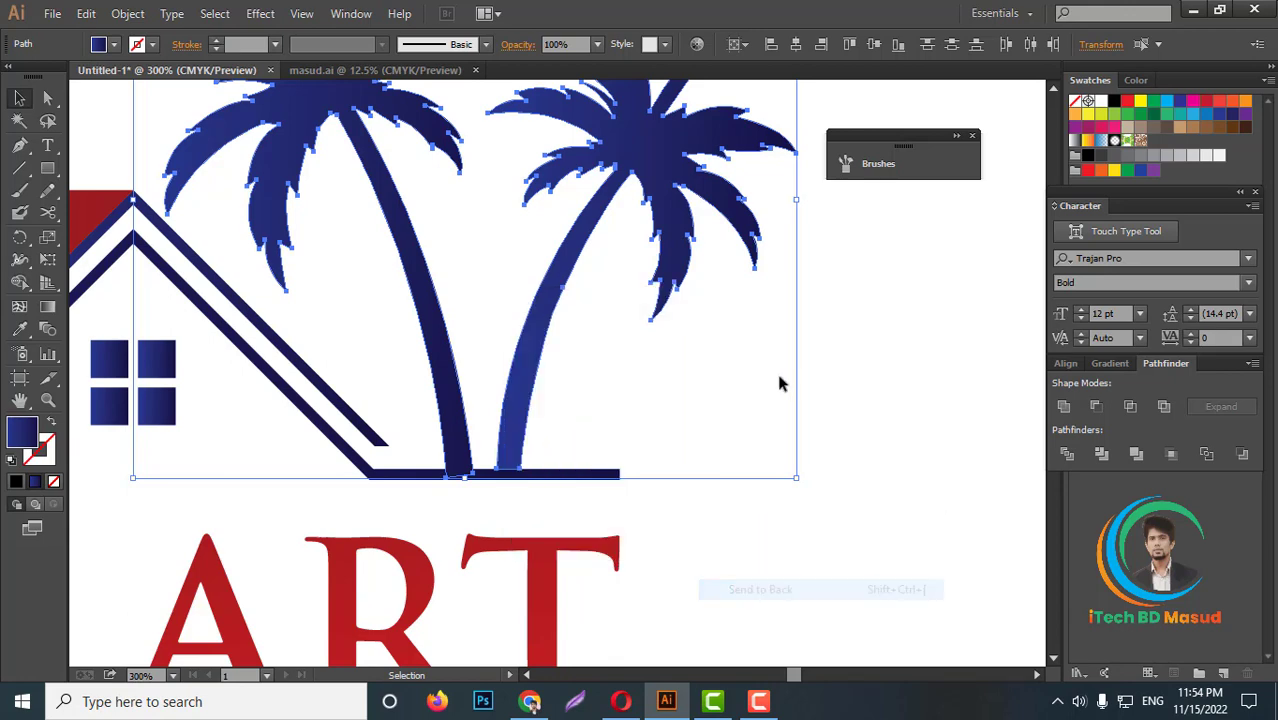
left_click(780, 383)
Step: Reposition the right palm tree and group the two palm trees together
key("ctrl+1")
left_click_drag(600, 330, 613, 355)
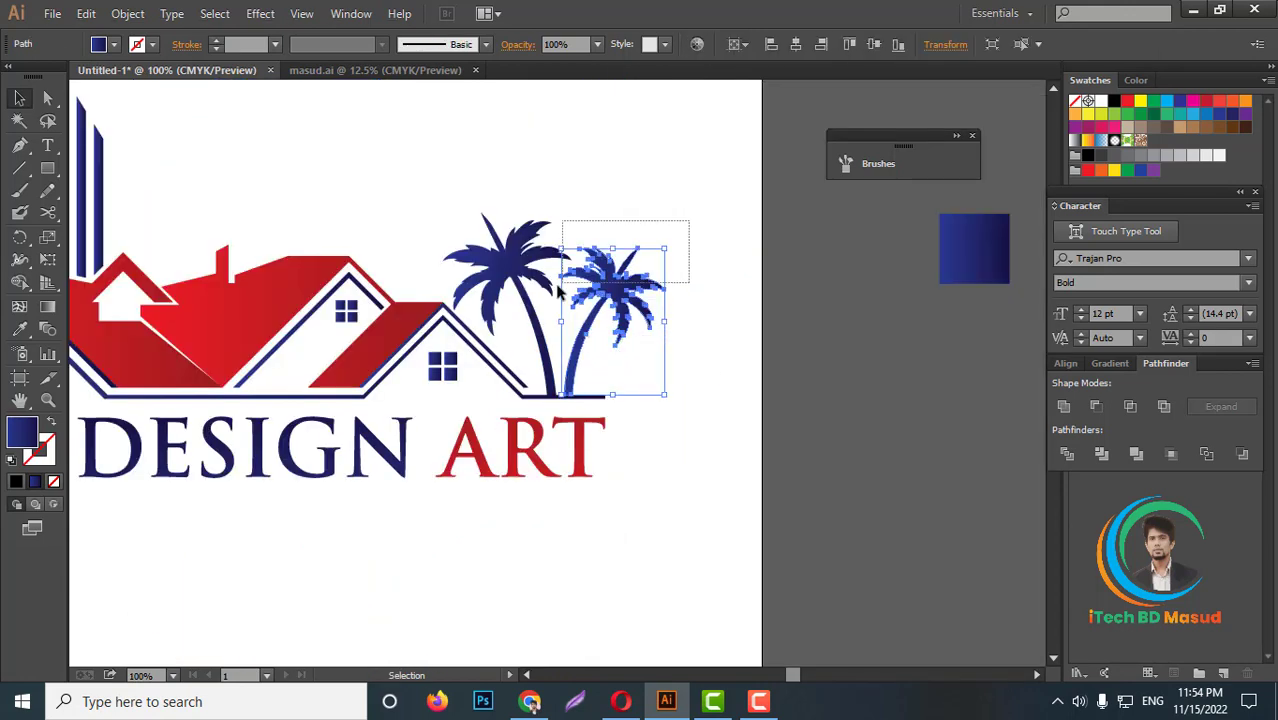
left_click(548, 250, "shift")
right_click(576, 242)
left_click(610, 334)
key("g")
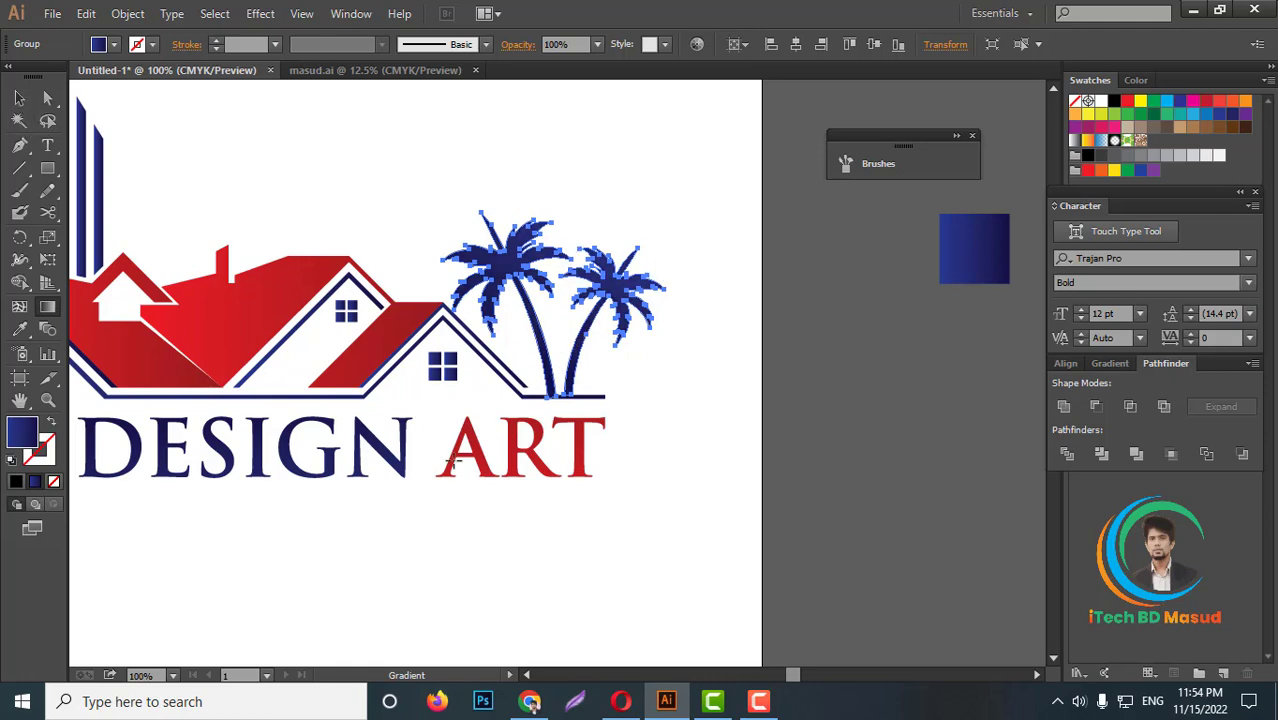
Step: Select the whole logo and ungroup it into separate pieces
left_click(18, 95)
scroll(735, 321, "down", 3)
scroll(700, 350, "down", 1)
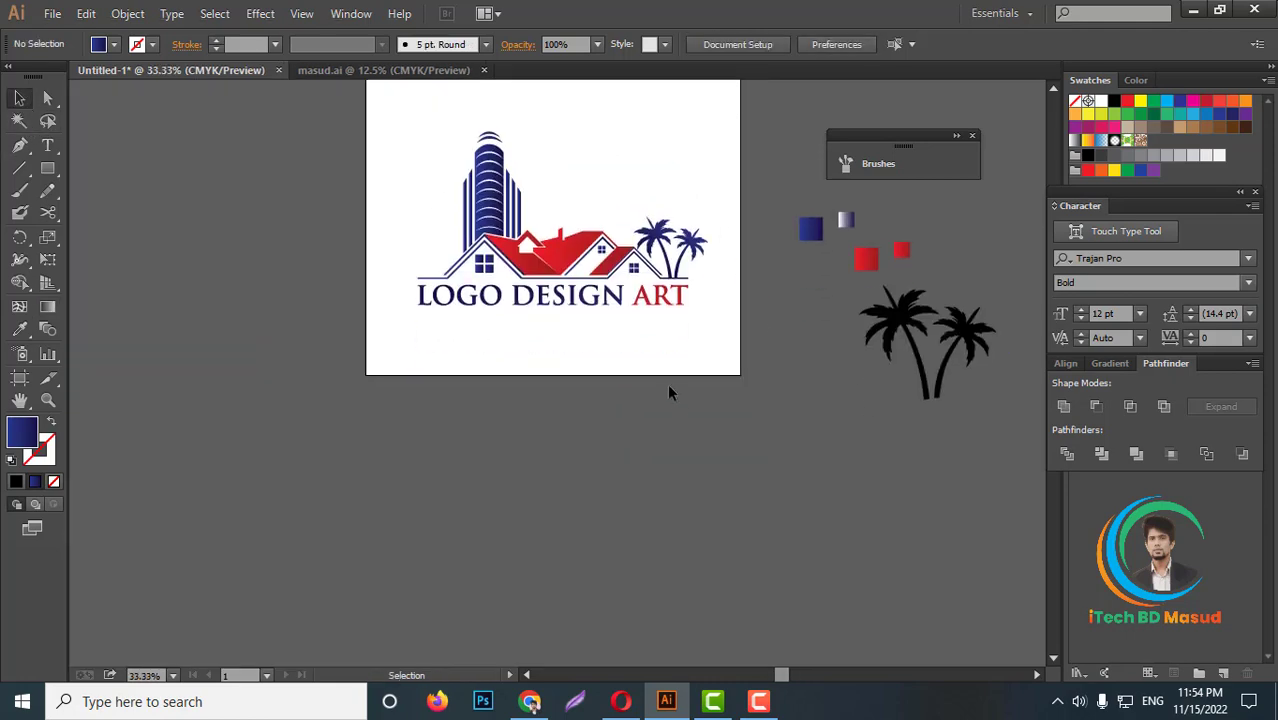
scroll(630, 405, "up", 2)
scroll(690, 383, "up", 1)
scroll(629, 412, "down", 2)
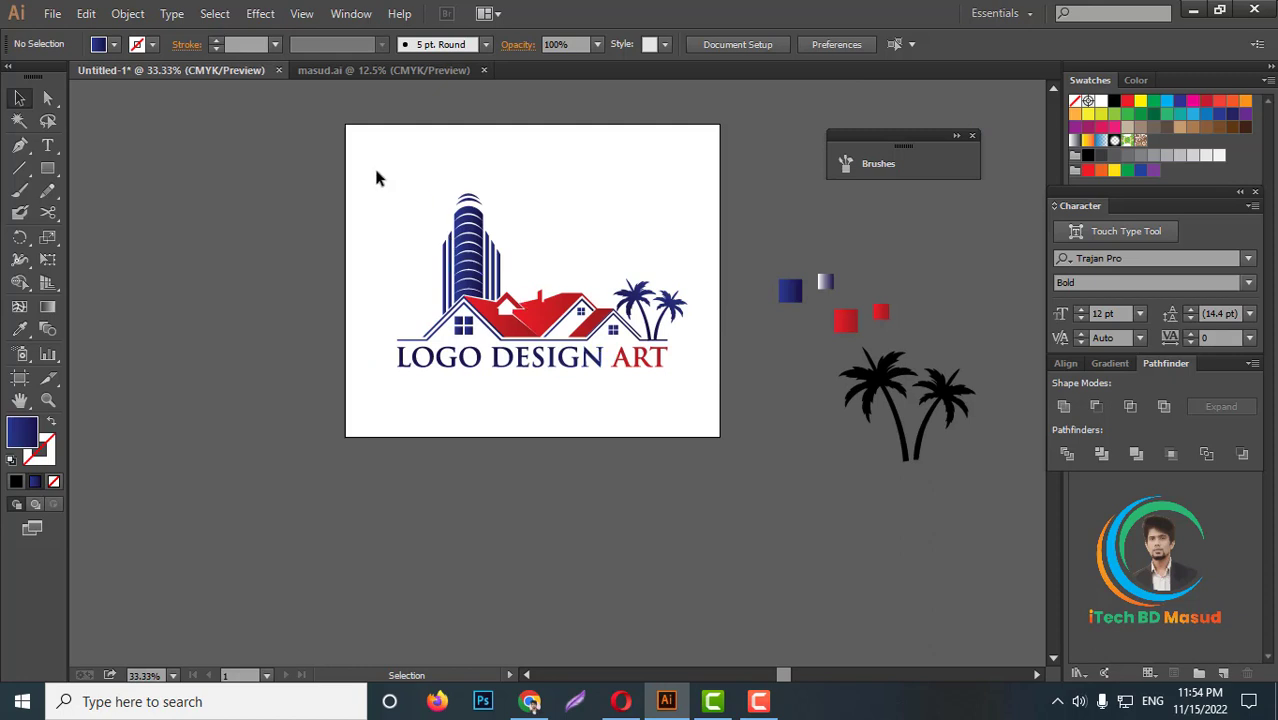
left_click_drag(376, 170, 686, 405)
left_click(705, 350)
right_click(656, 356)
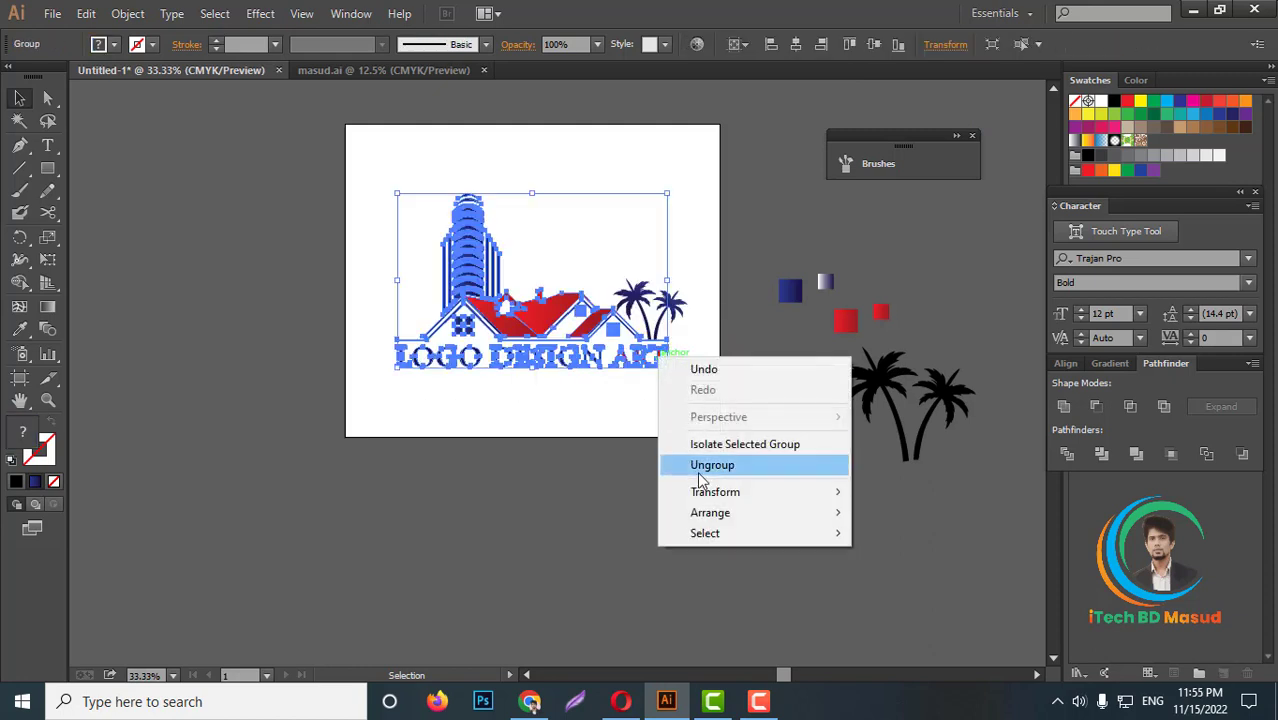
left_click(705, 465)
Step: Group all the logo pieces into one object and centre it horizontally on the artboard
left_click(600, 398)
left_click_drag(373, 205, 680, 330)
right_click(628, 250)
left_click(676, 376)
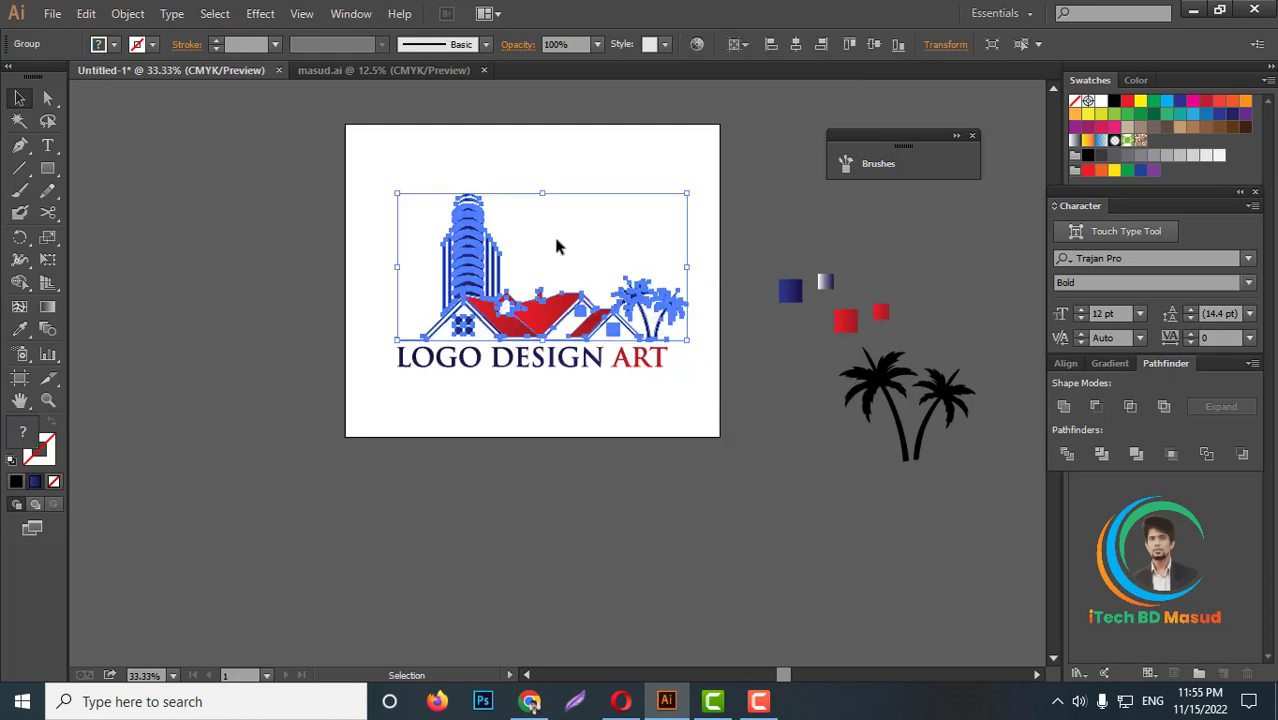
right_click(606, 316)
left_click(656, 405)
left_click(796, 44)
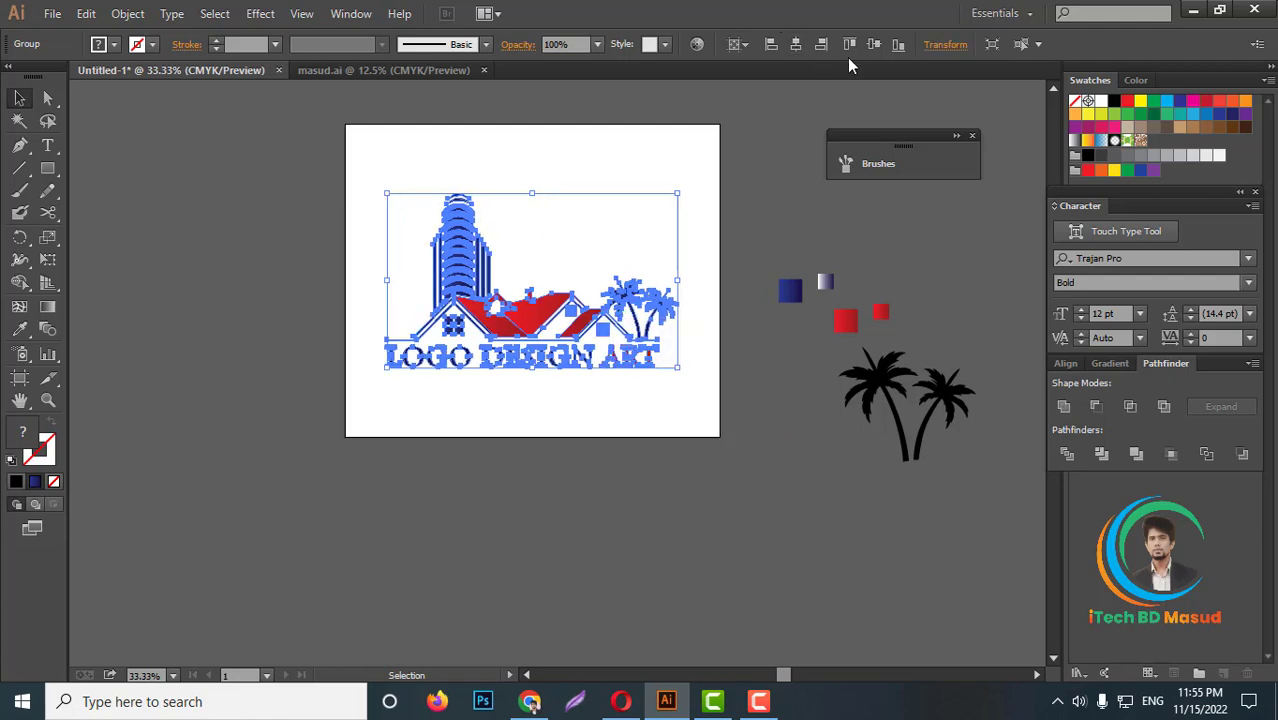
left_click(858, 340)
scroll(790, 350, "down", 5)
Step: Start a bird outline above the roofs with the Pen tool
scroll(795, 358, "up", 8)
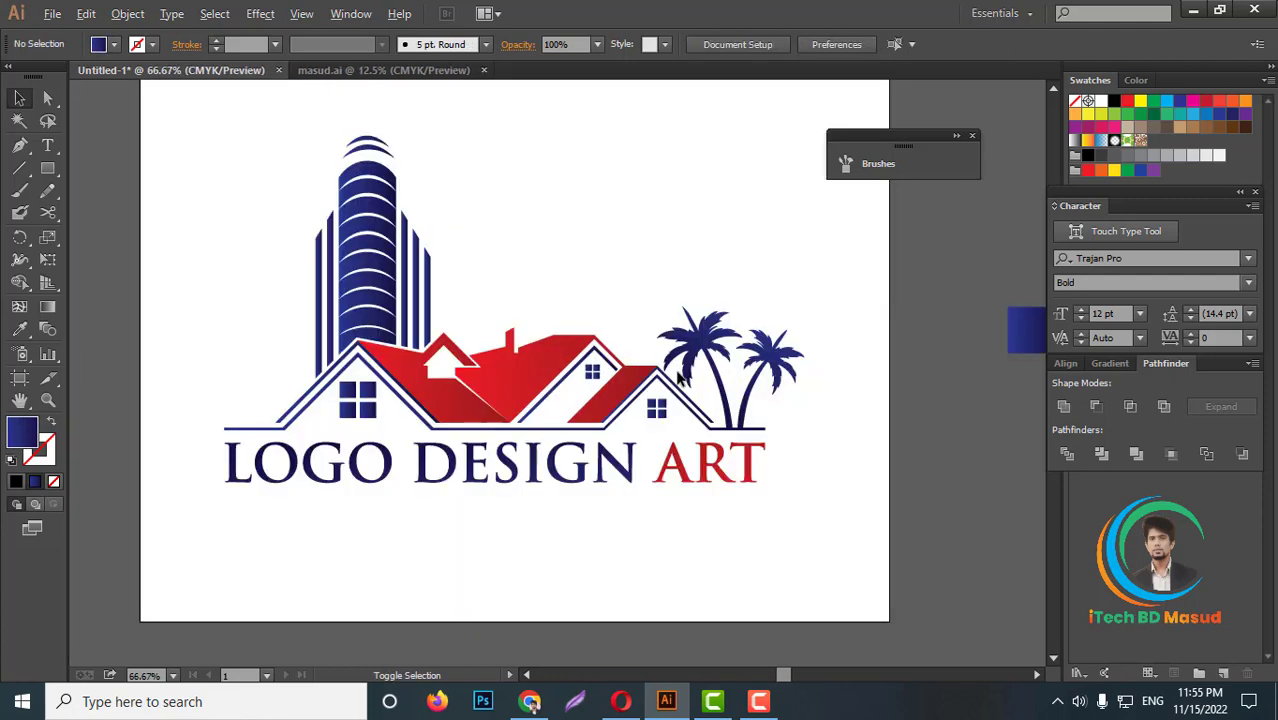
scroll(716, 352, "up", 3)
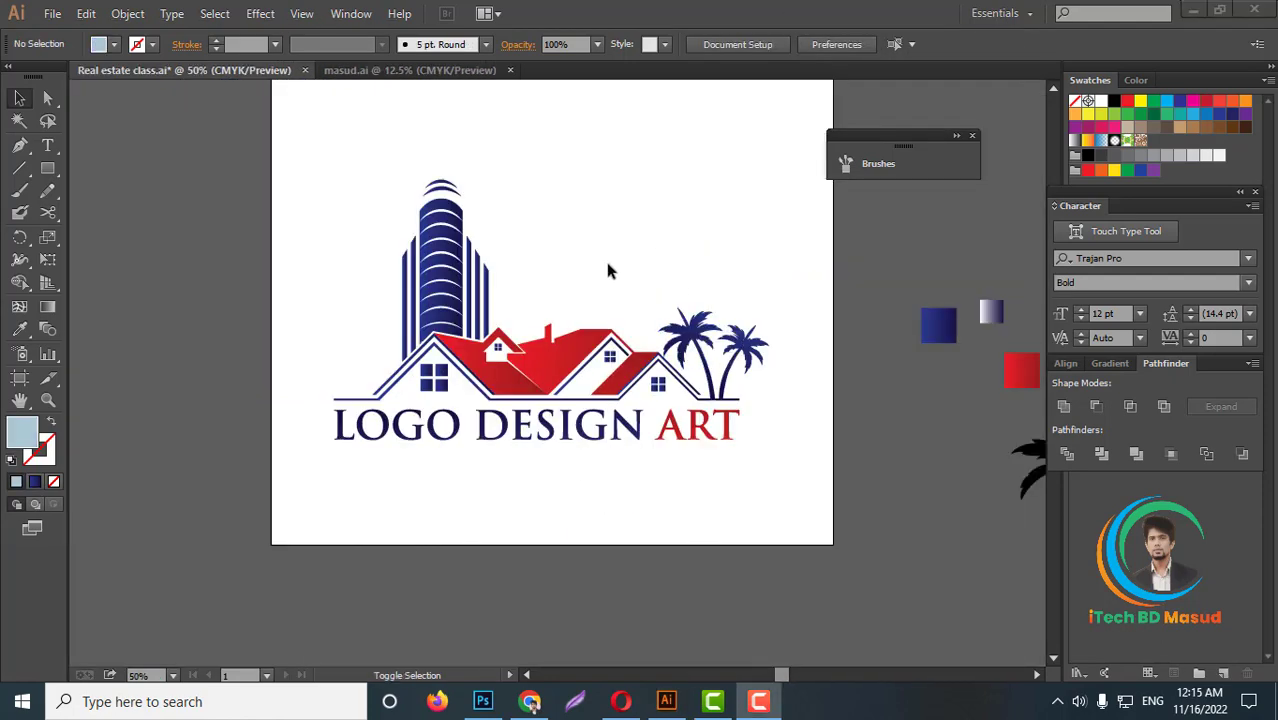
scroll(620, 300, "up", 3)
scroll(636, 335, "down", 2)
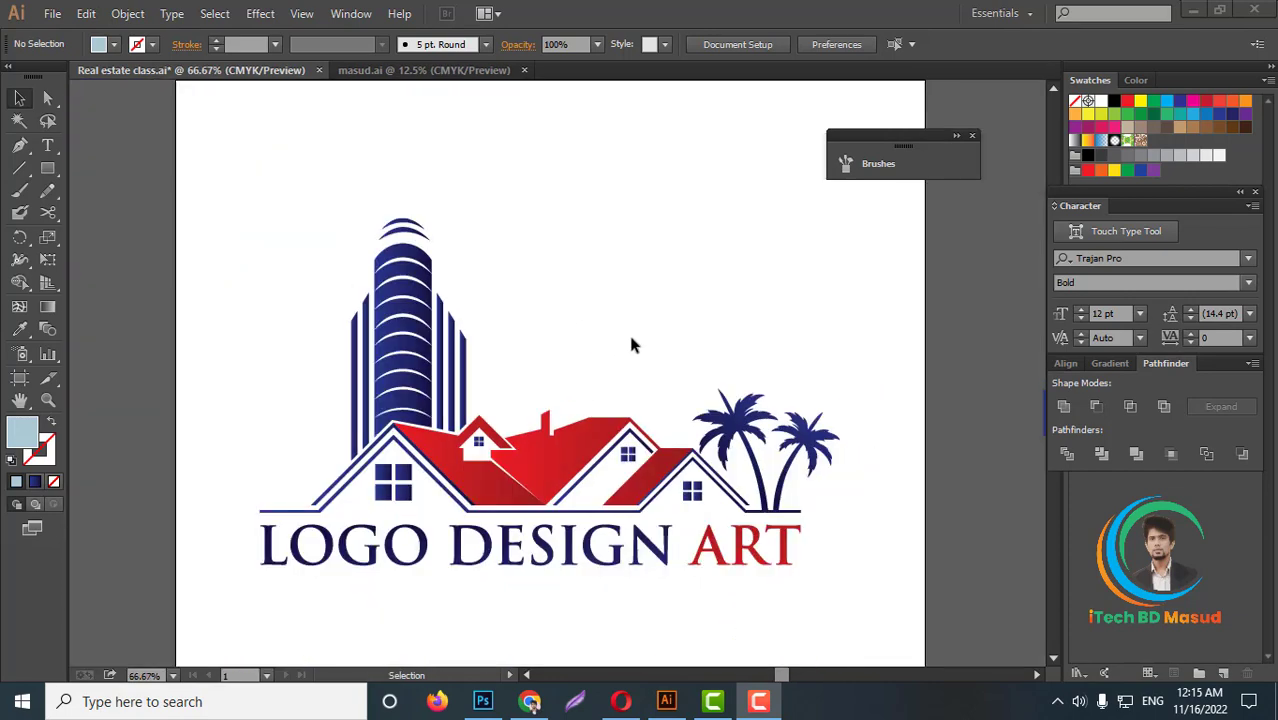
left_click(22, 147)
scroll(633, 365, "up", 1)
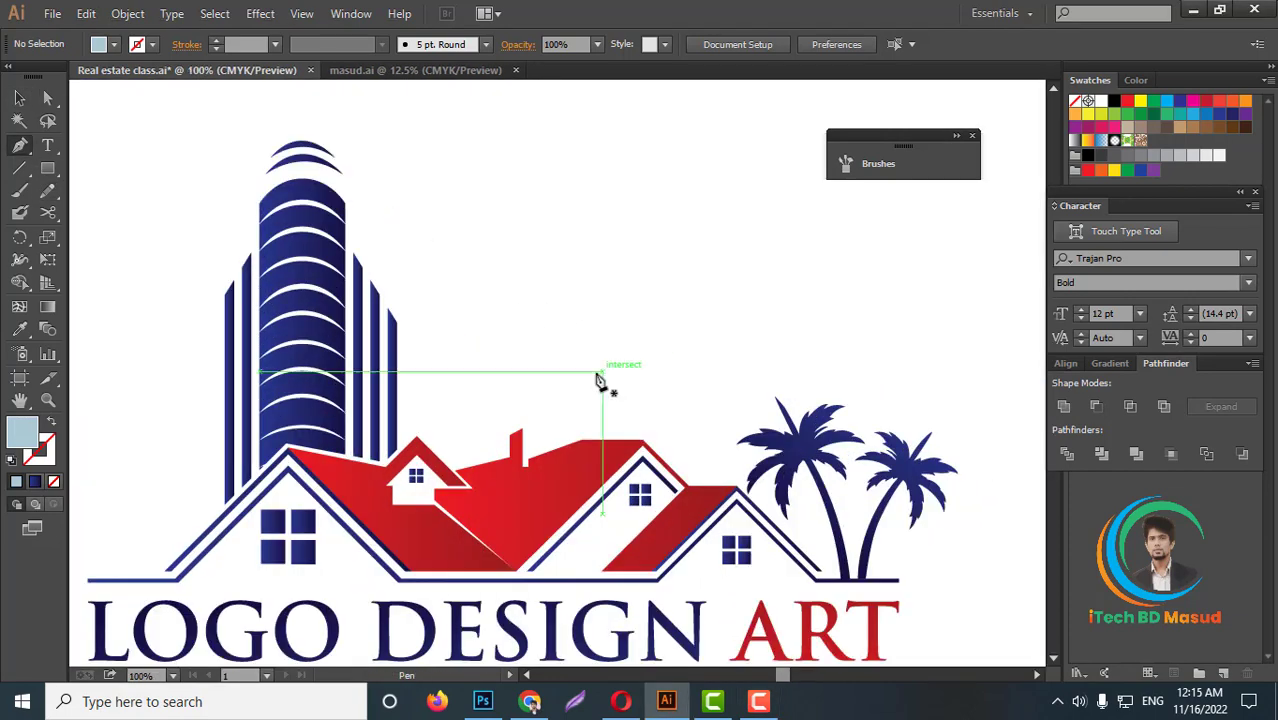
left_click(585, 370)
left_click(640, 365)
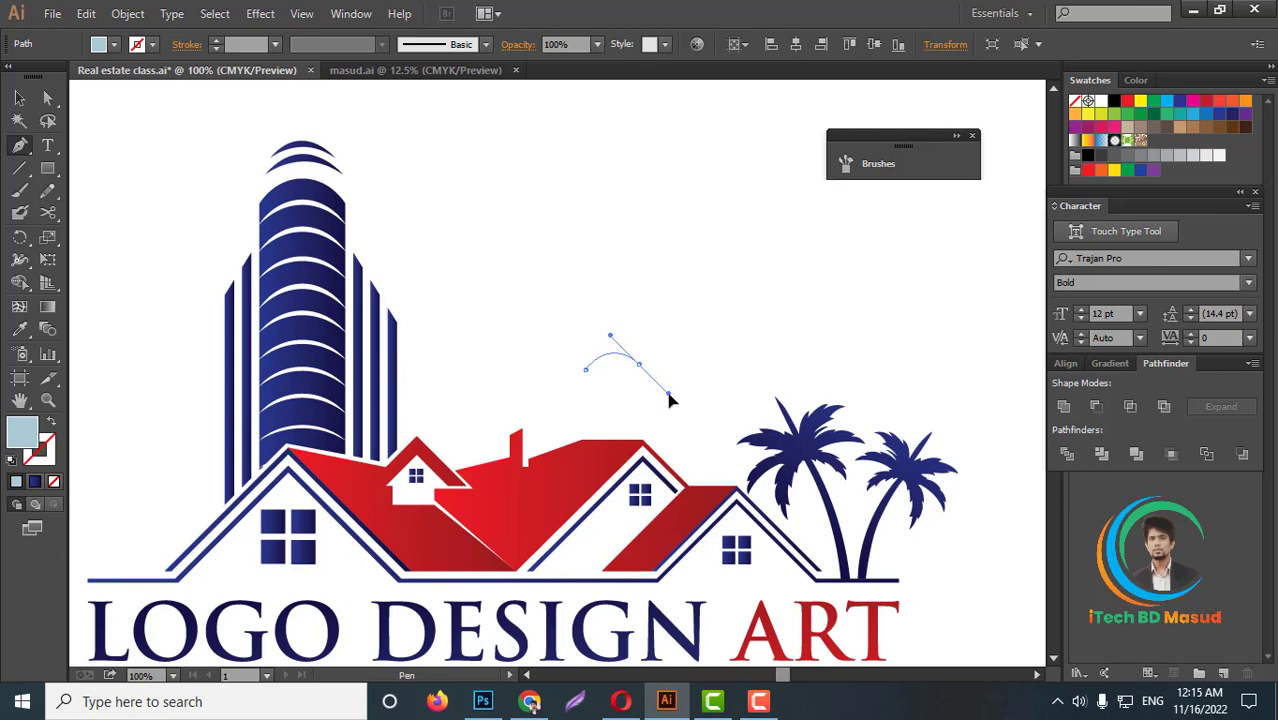
left_click(640, 365)
Step: Shape the bird's wing tip and curve both wing edges
left_click_drag(688, 328, 707, 344)
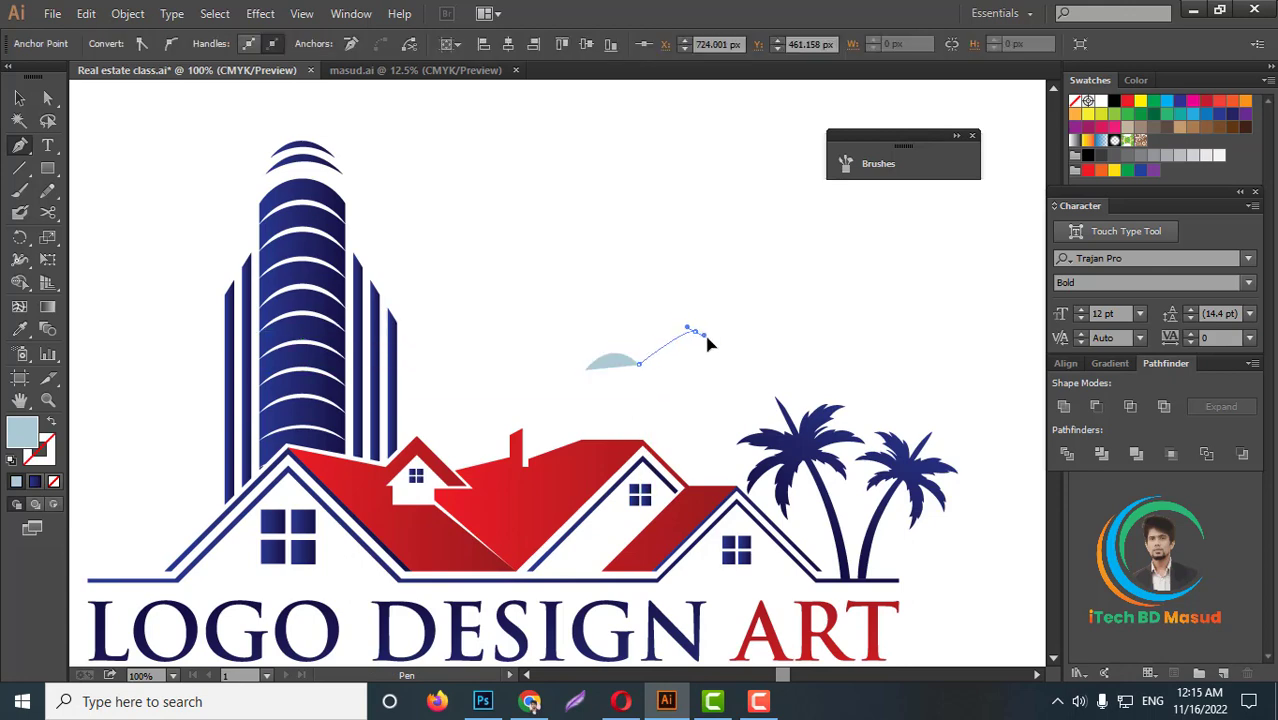
left_click(696, 331)
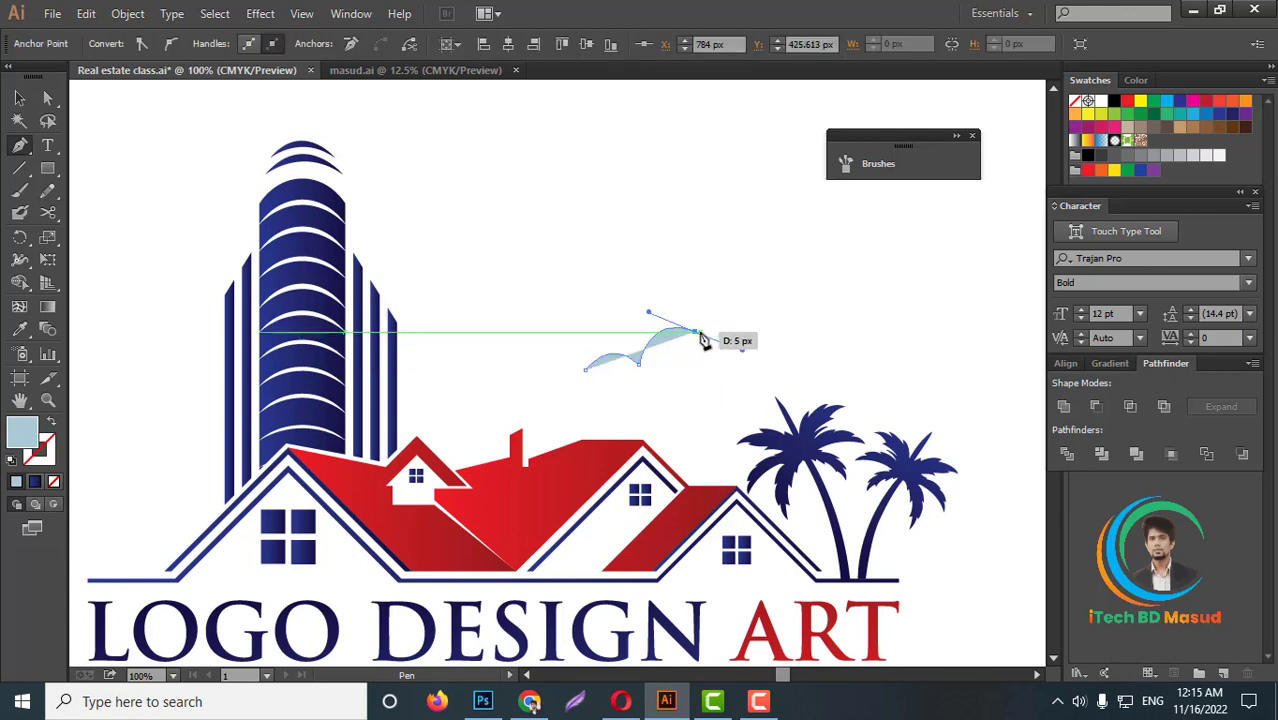
scroll(655, 350, "up", 1)
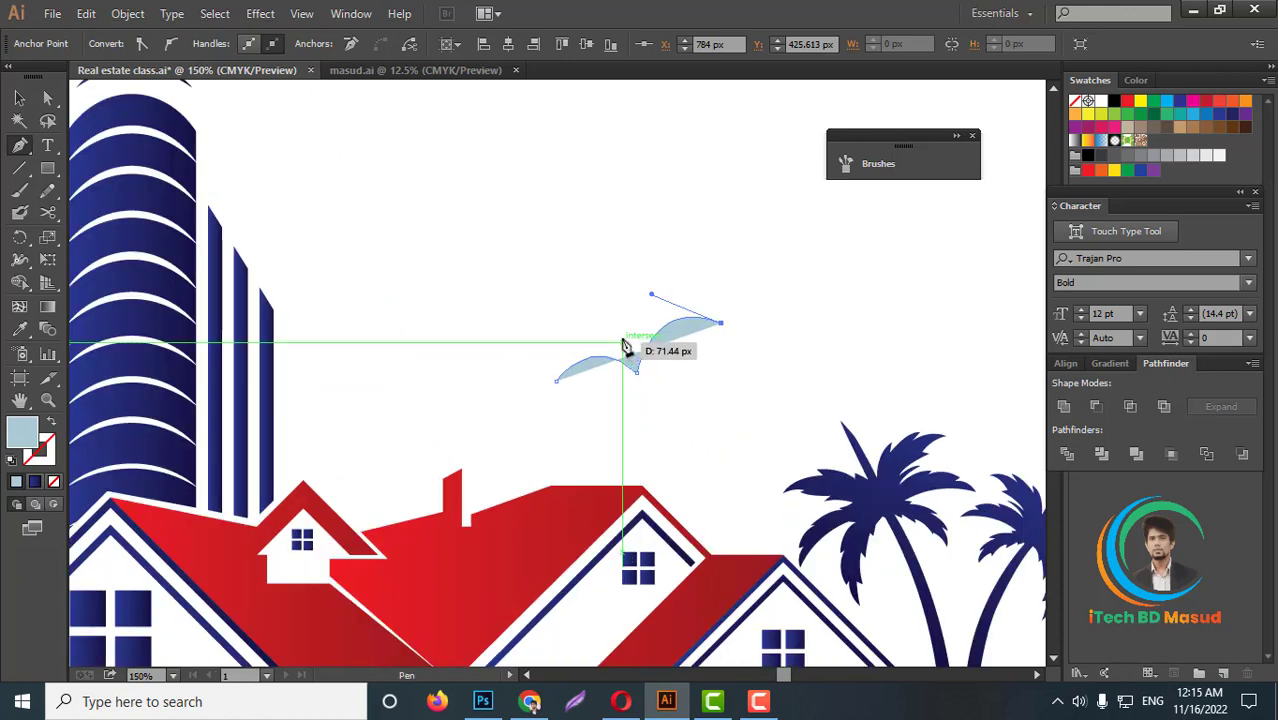
mouse_move(630, 354)
left_mouse_down()
mouse_move(604, 378)
mouse_move(559, 382)
left_mouse_up()
left_click_drag(558, 438, 547, 445)
Step: Colour the bird the tower's dark navy, move it above the palms and narrow it
left_click(20, 329)
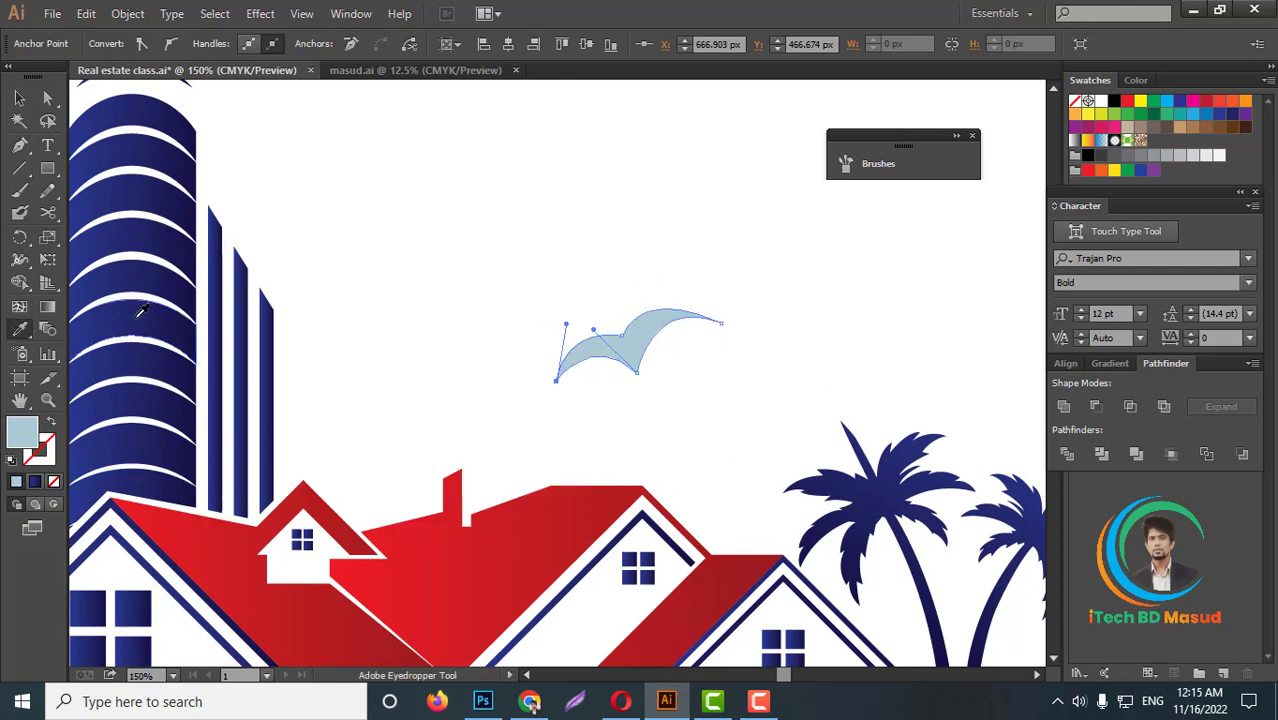
left_click(175, 272)
left_click(20, 98)
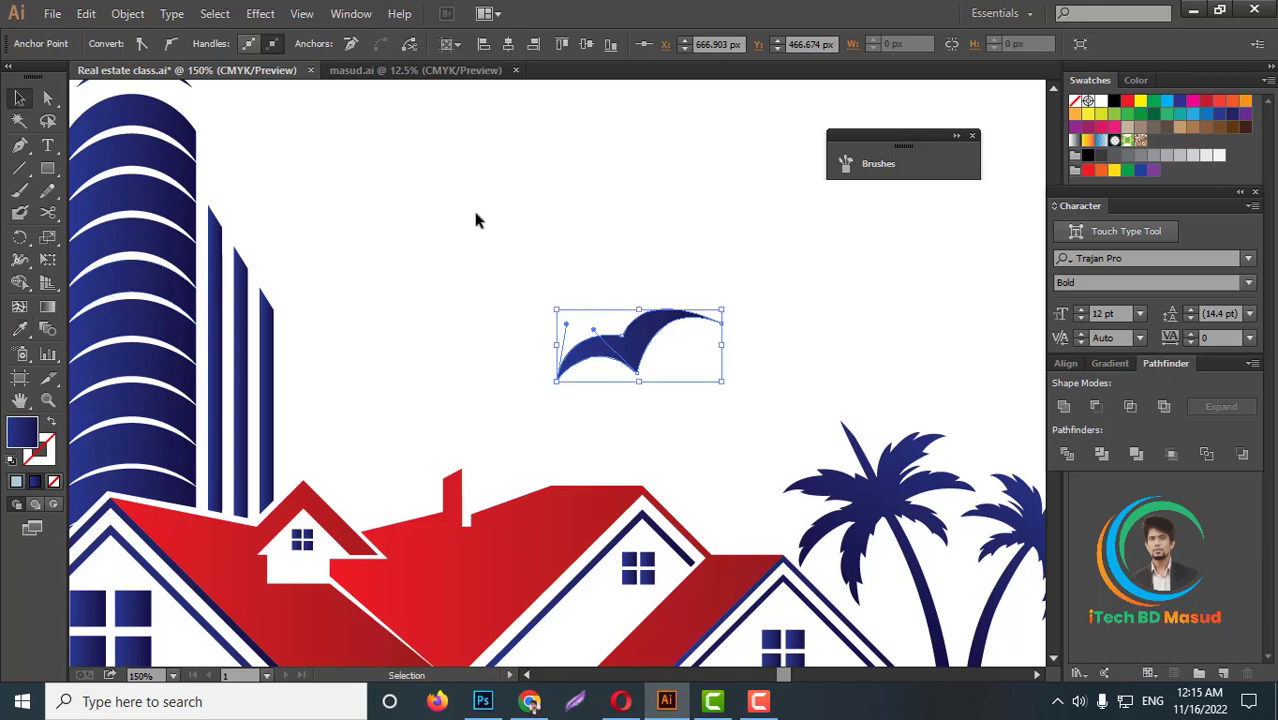
left_click(688, 368)
mouse_move(636, 349)
left_mouse_down()
mouse_move(740, 432)
mouse_move(733, 415)
left_mouse_up()
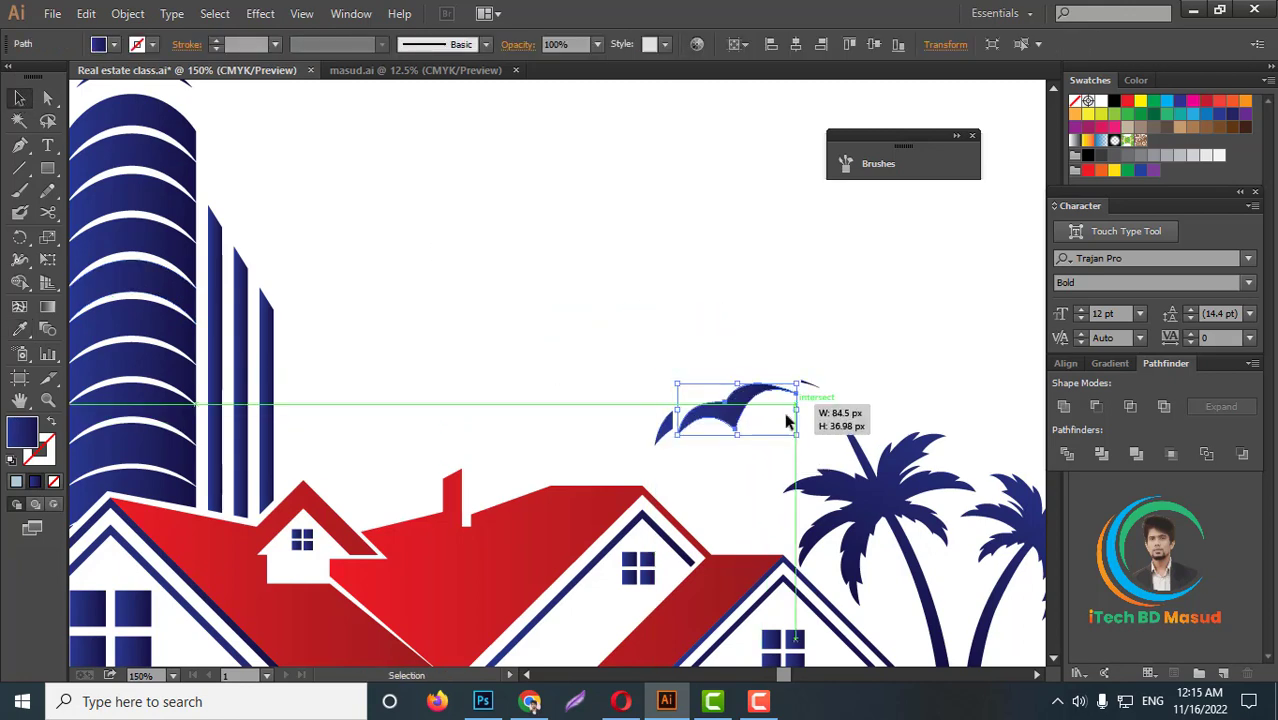
mouse_move(820, 410)
left_mouse_down()
mouse_move(618, 384)
mouse_move(645, 382)
left_mouse_up()
Step: Copy the bird to make three birds and raise the middle one slightly
key("ctrl+1")
left_click(718, 370)
key("ctrl+plus")
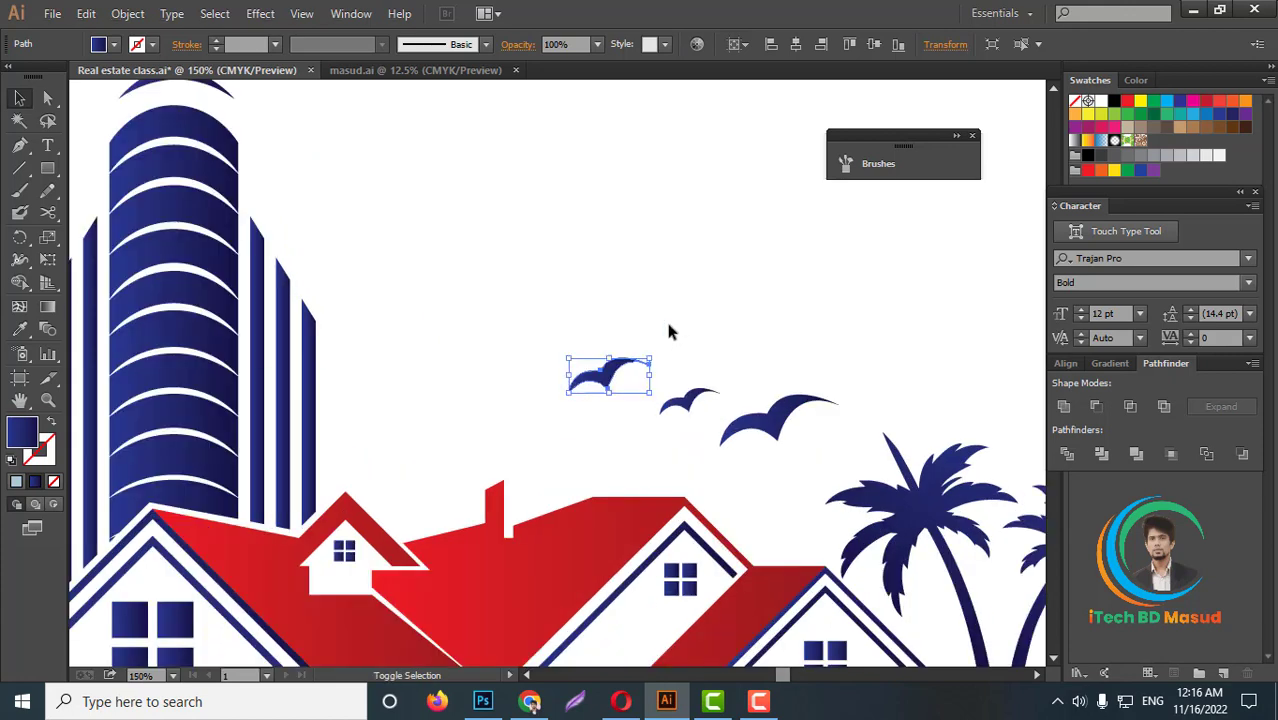
left_click(593, 297)
key("ctrl+minus")
key("ctrl+minus")
key("ctrl+minus")
key("ctrl+plus")
key("ctrl+plus")
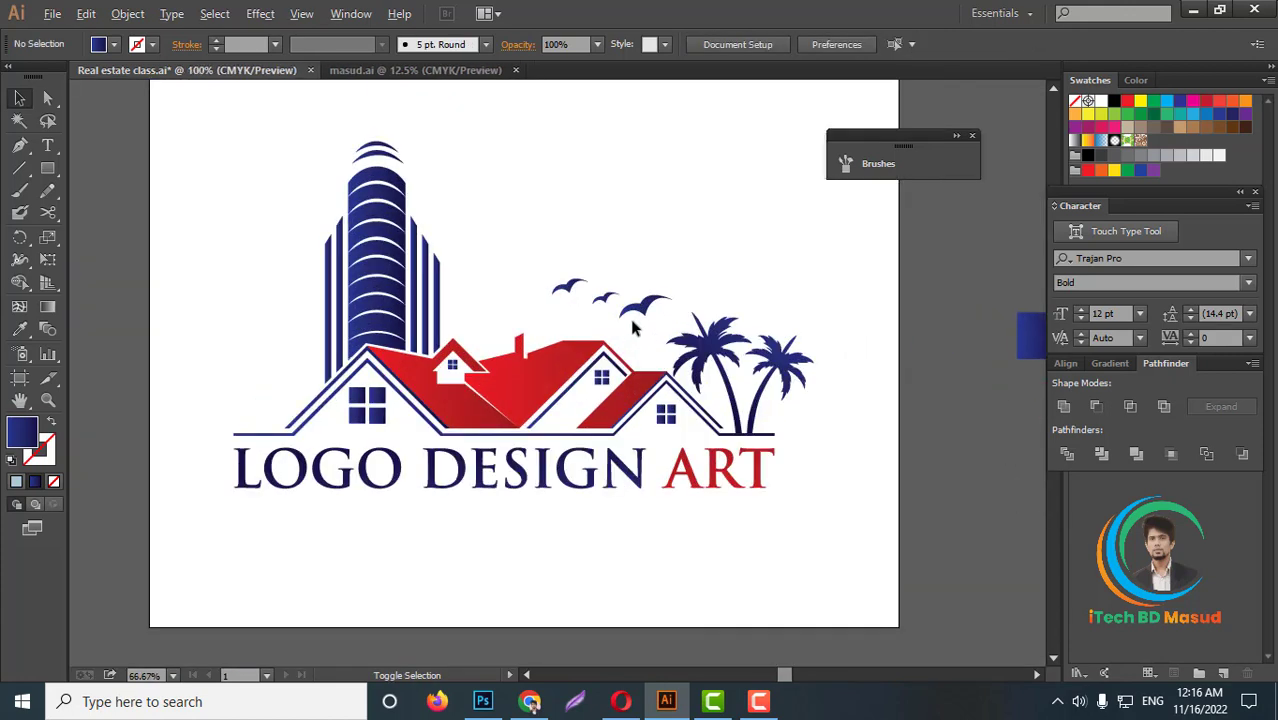
scroll(632, 328, "up", 1)
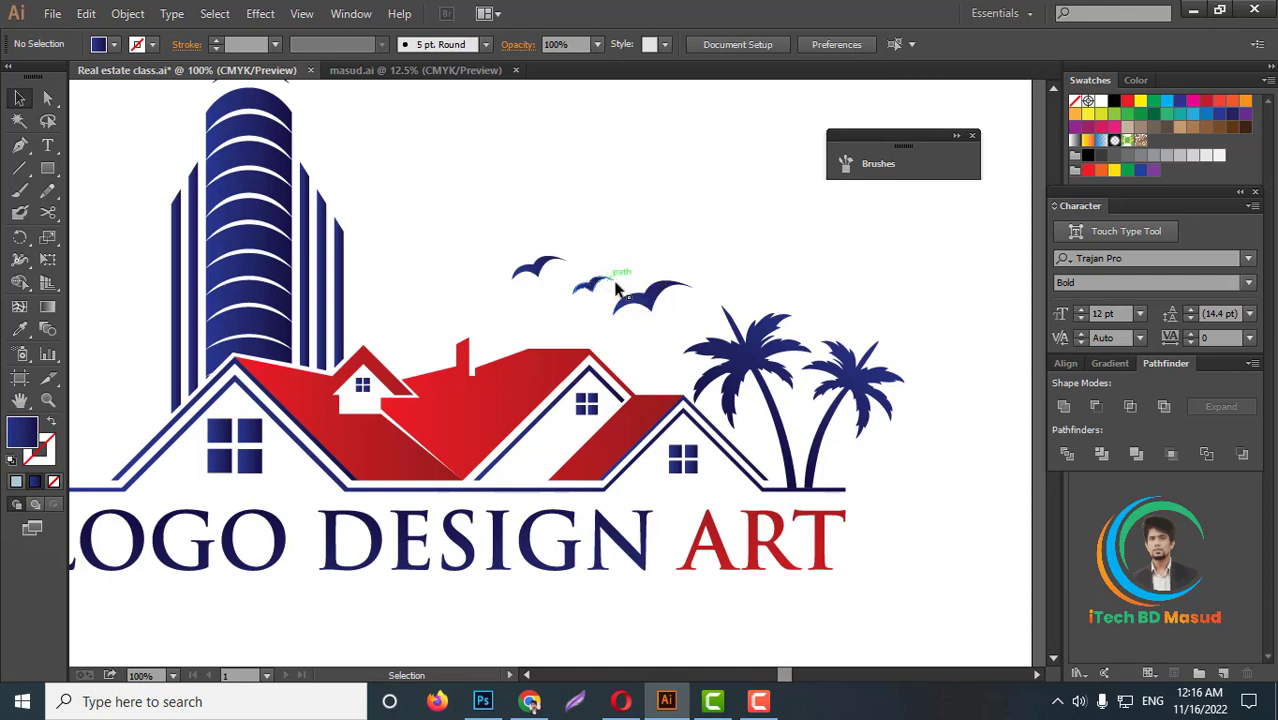
left_click_drag(593, 293, 598, 270)
left_click(620, 225)
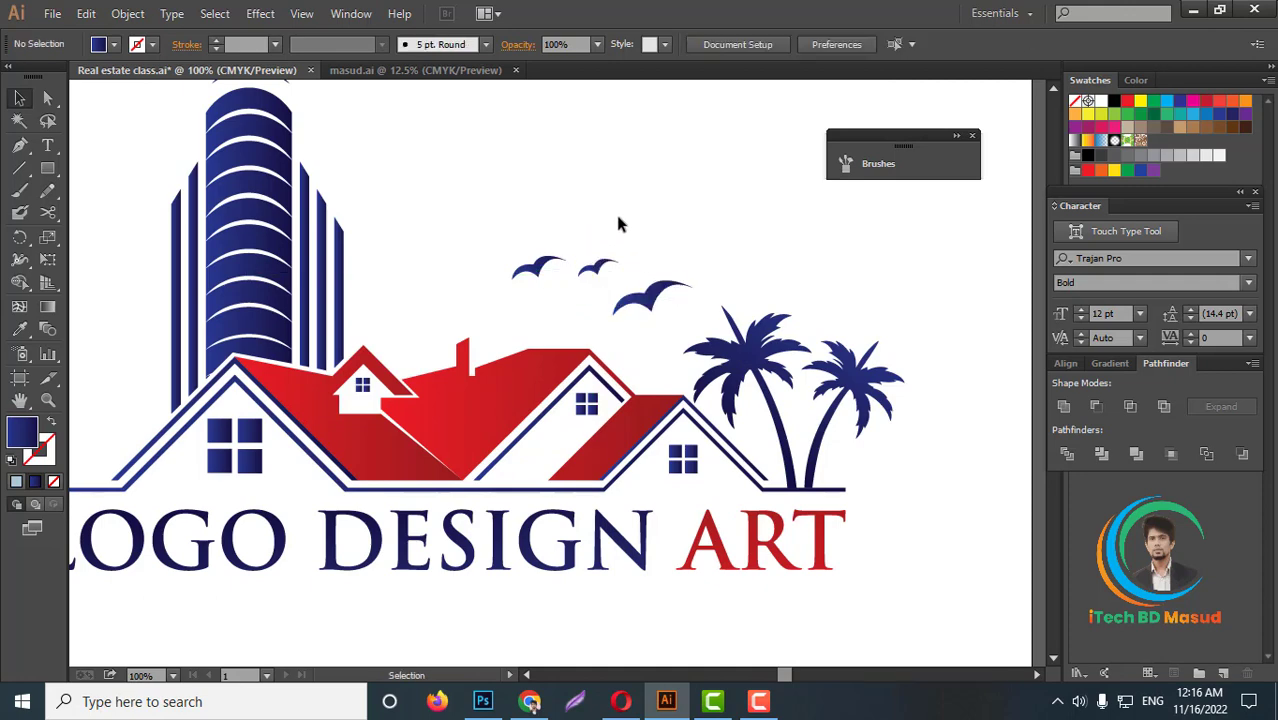
scroll(613, 225, "up", 2)
scroll(625, 240, "down", 2)
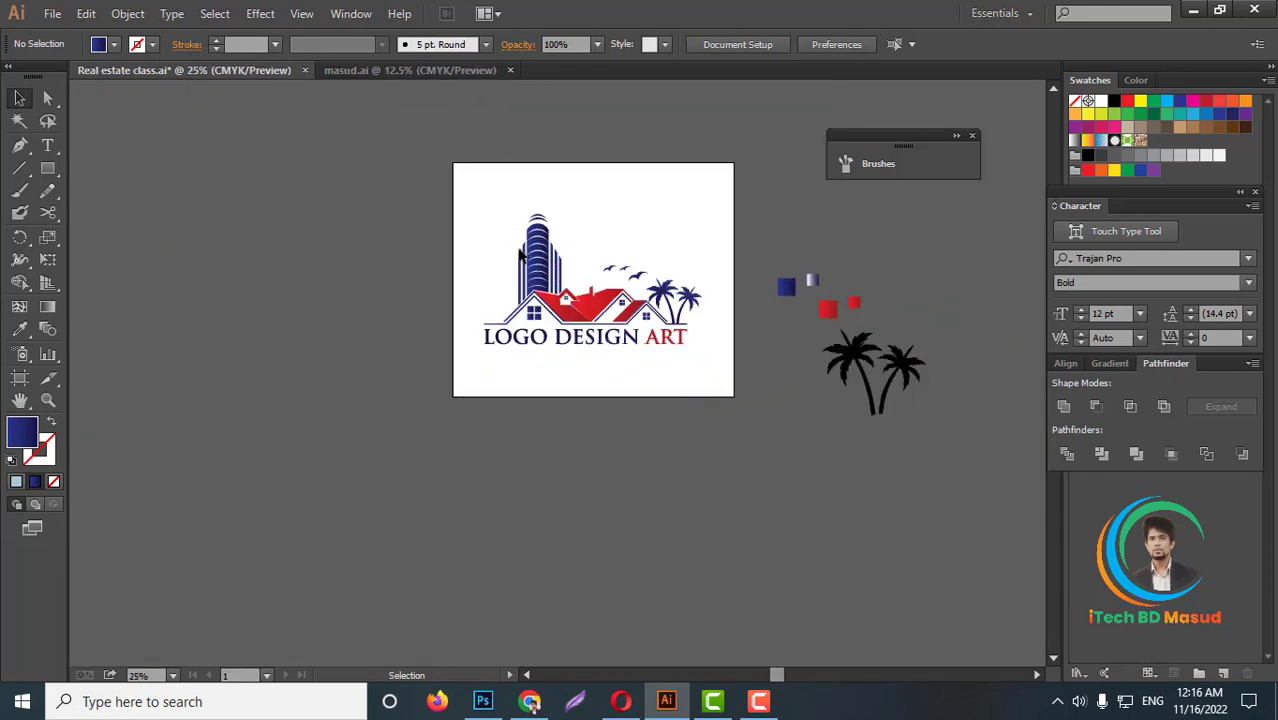
scroll(520, 255, "up", 2)
right_click(600, 286)
Step: Select all the logo artwork, including the birds, and group it
left_click(656, 416)
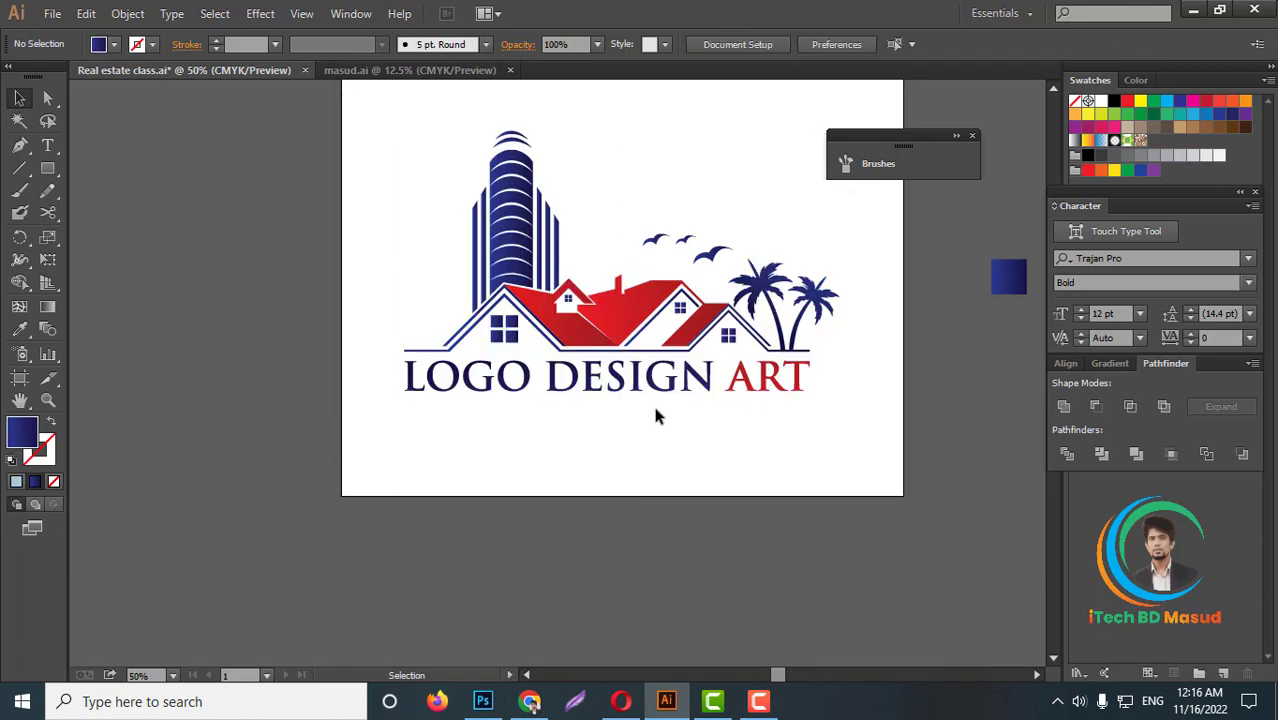
left_click_drag(414, 177, 850, 390)
right_click(813, 370)
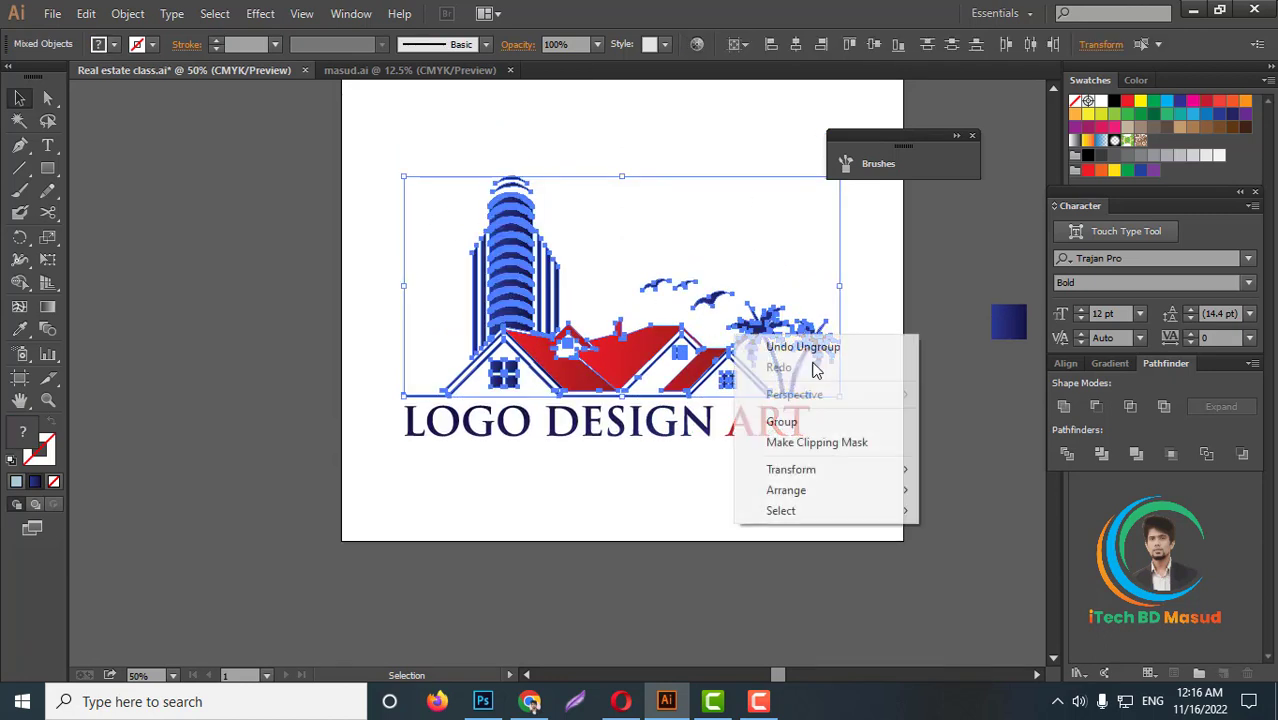
left_click(790, 424)
right_click(674, 354)
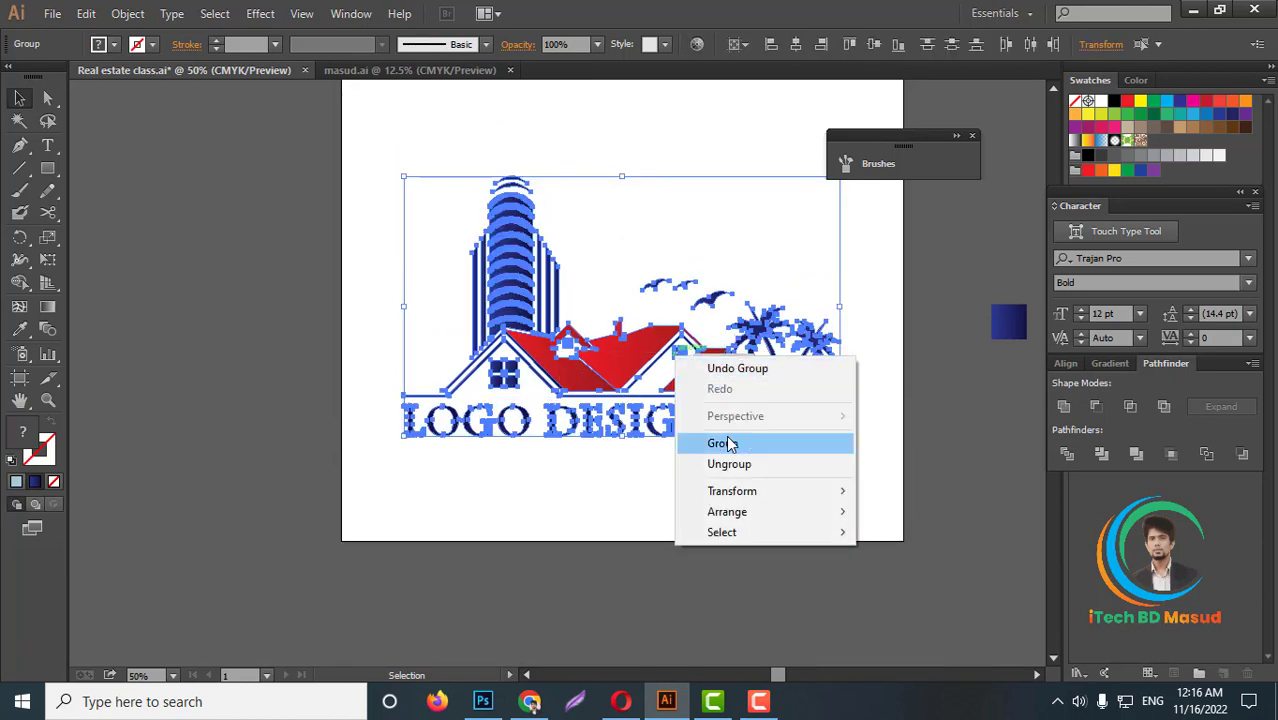
left_click(729, 444)
left_click(676, 505)
Step: Align the logo group to the artboard and zoom to view the whole artboard
key("ctrl+minus")
left_click(649, 452)
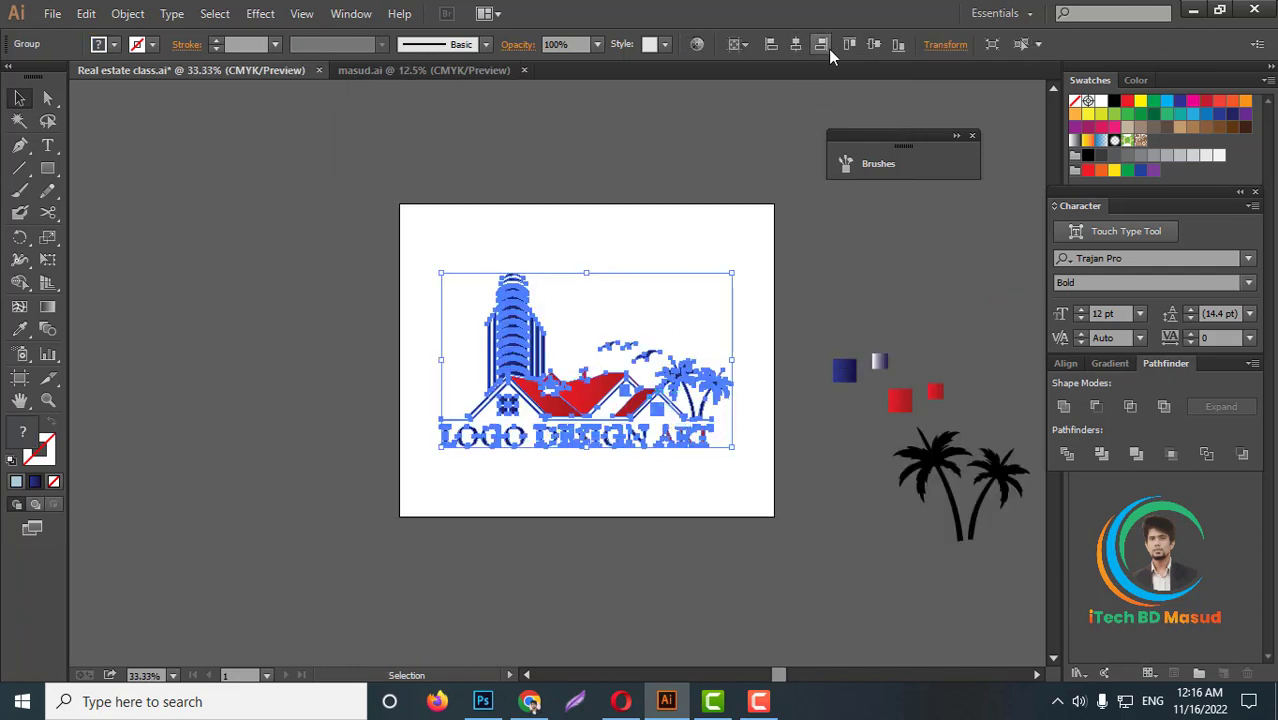
left_click(685, 318)
key("ctrl+minus")
key("ctrl+minus")
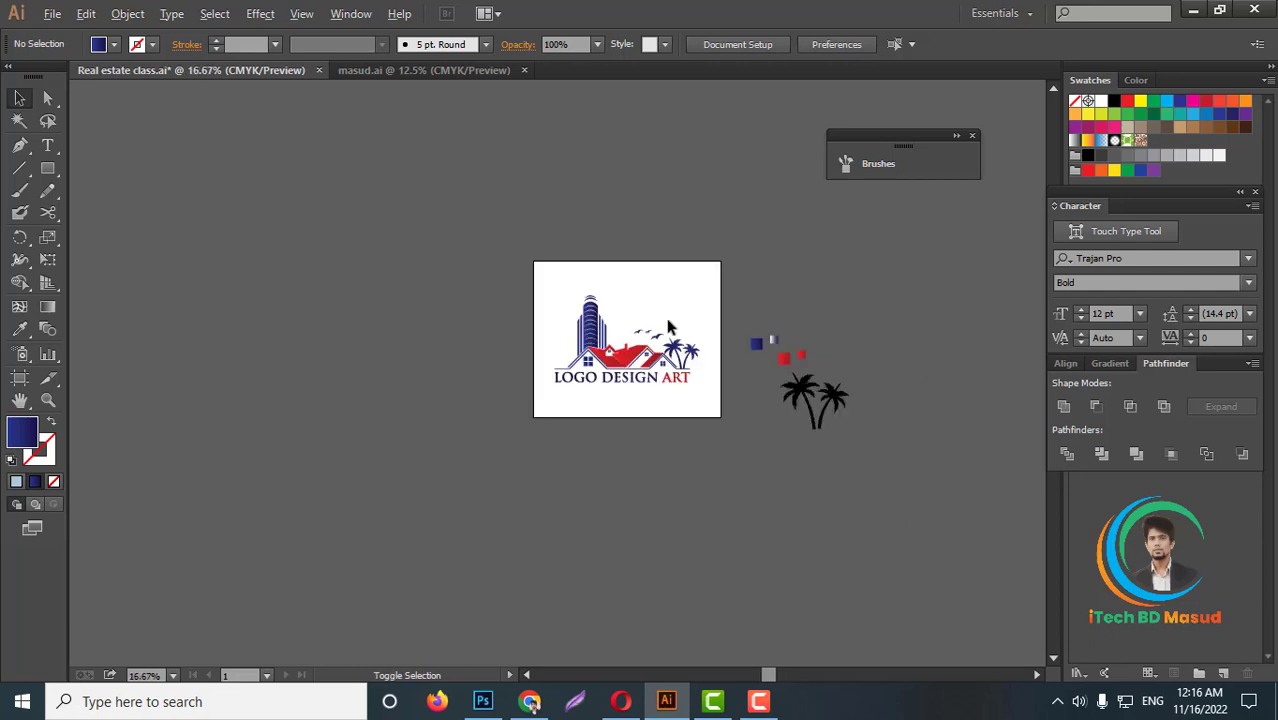
key("ctrl+plus")
key("ctrl+plus")
key("ctrl+minus")
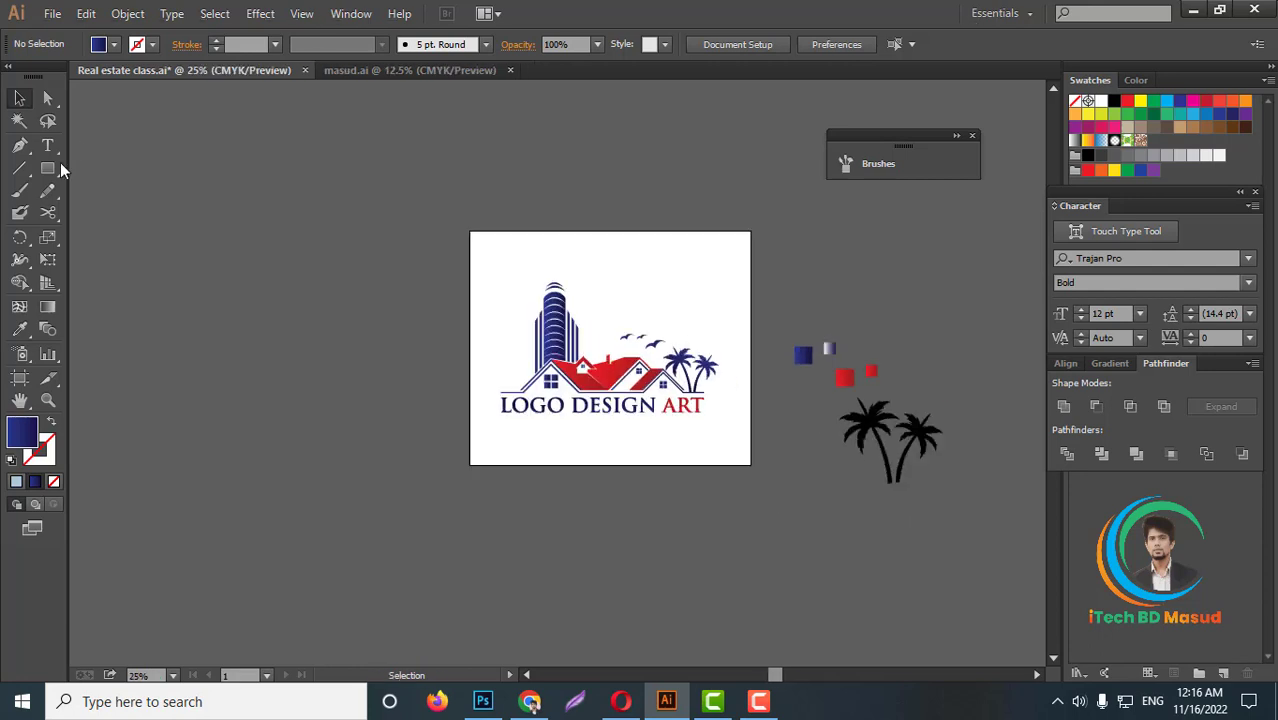
key("ctrl+plus")
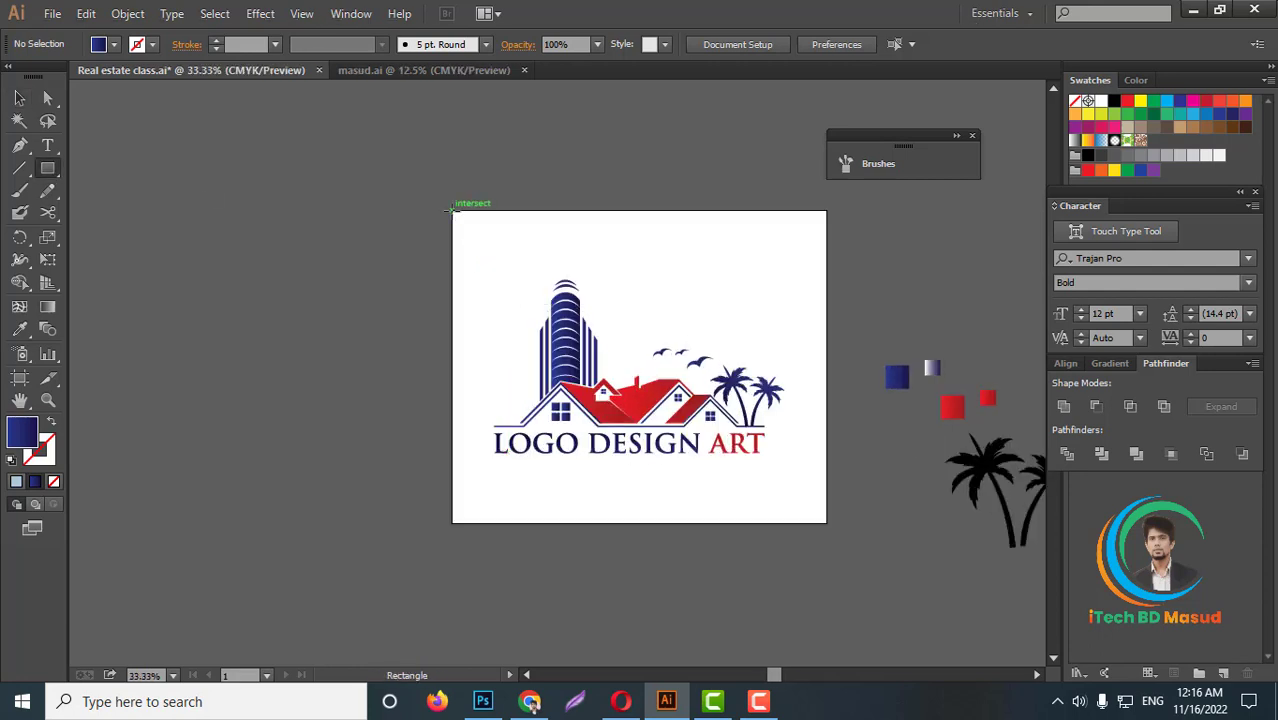
Step: Draw a rectangle covering the whole artboard and send it behind the logo
left_click_drag(454, 210, 826, 522)
left_click(19, 97)
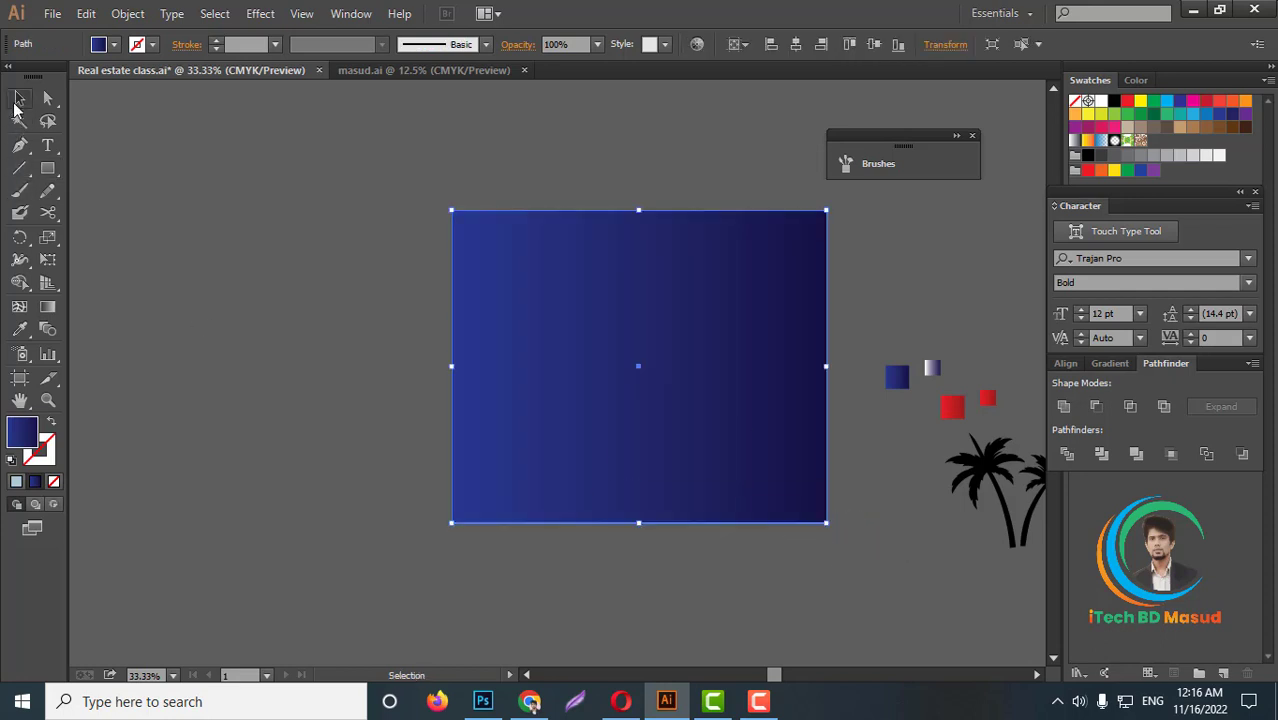
right_click(563, 301)
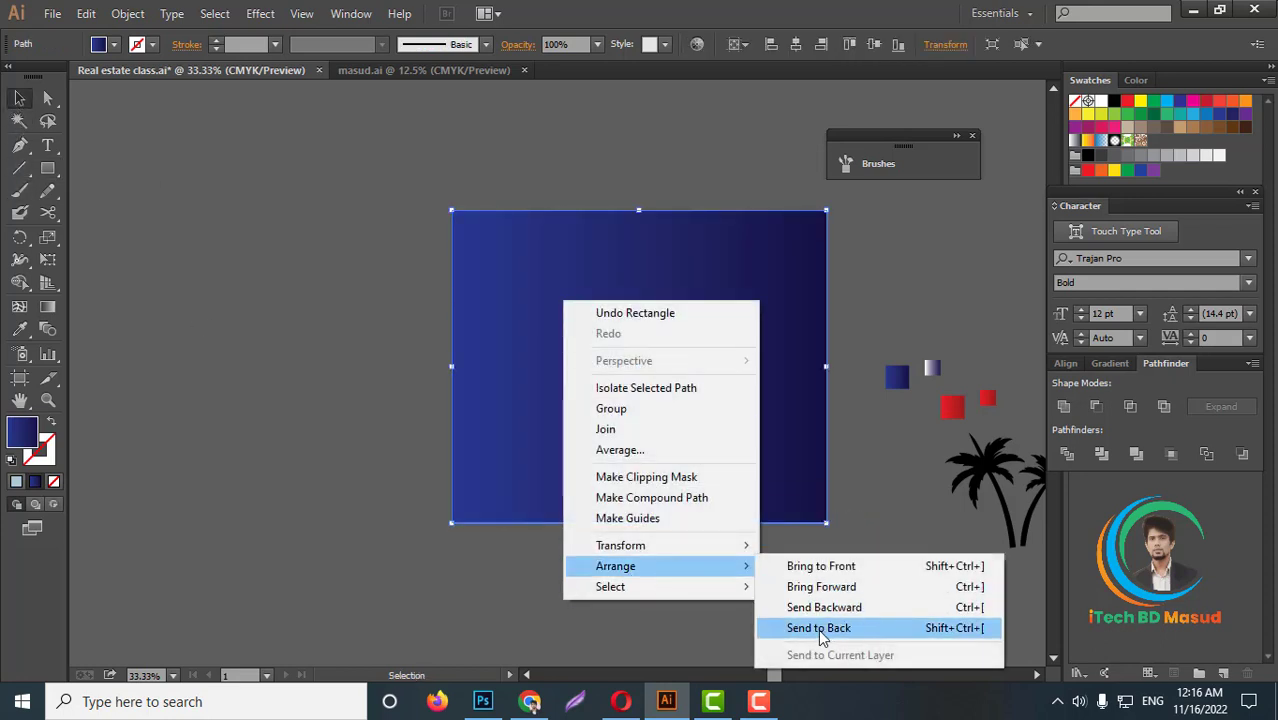
left_click(820, 628)
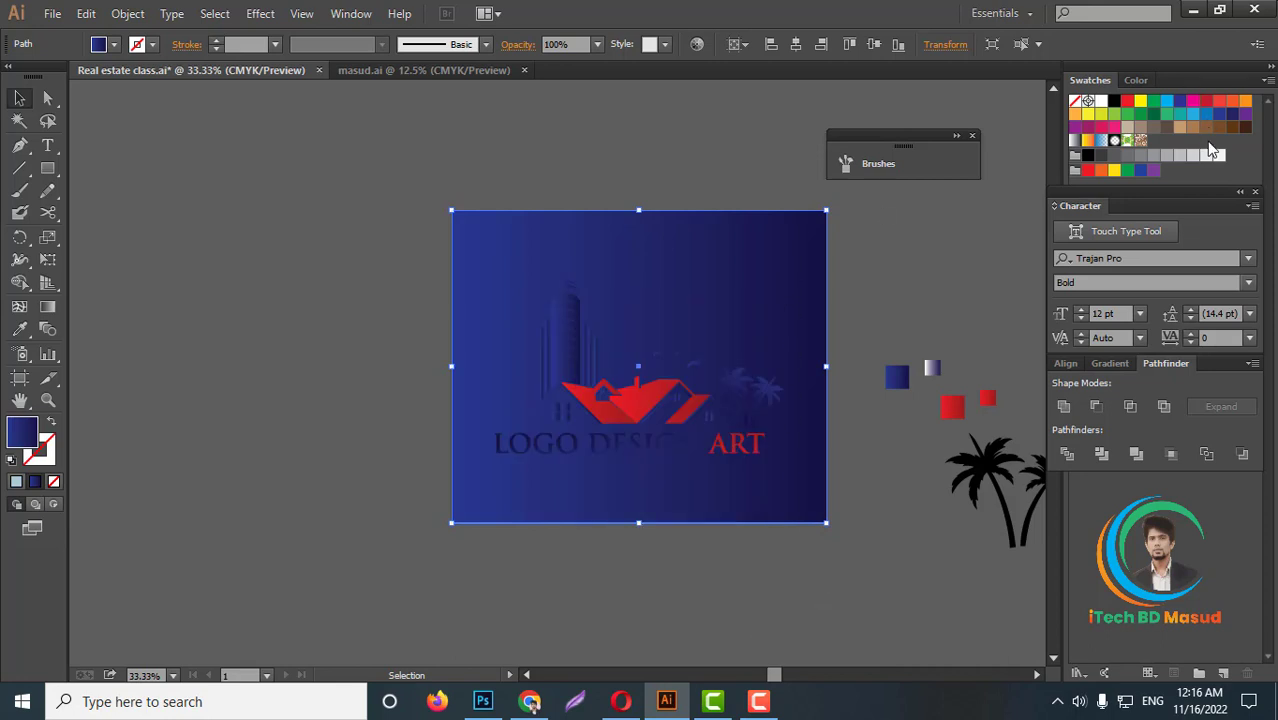
Step: Try grey and cyan fills, then fill the background with pale grey-blue #AECAD3
left_click(1140, 156)
left_click(1153, 156)
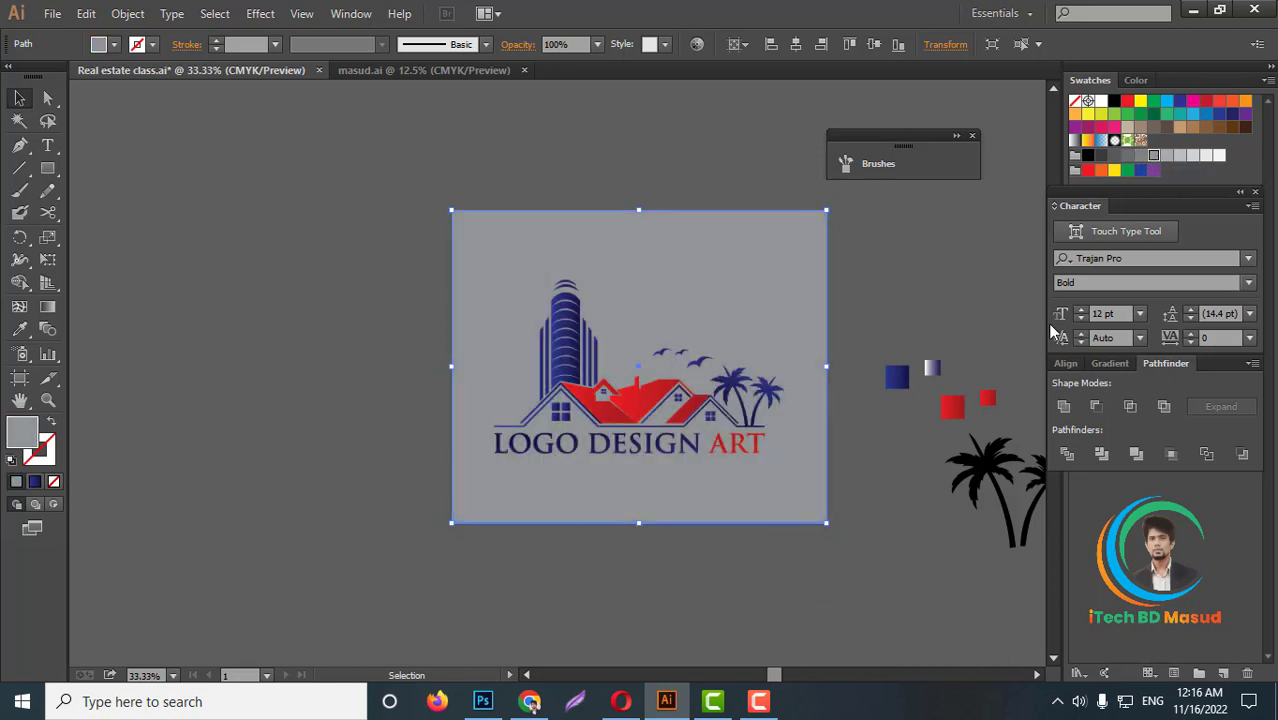
left_click(1166, 156)
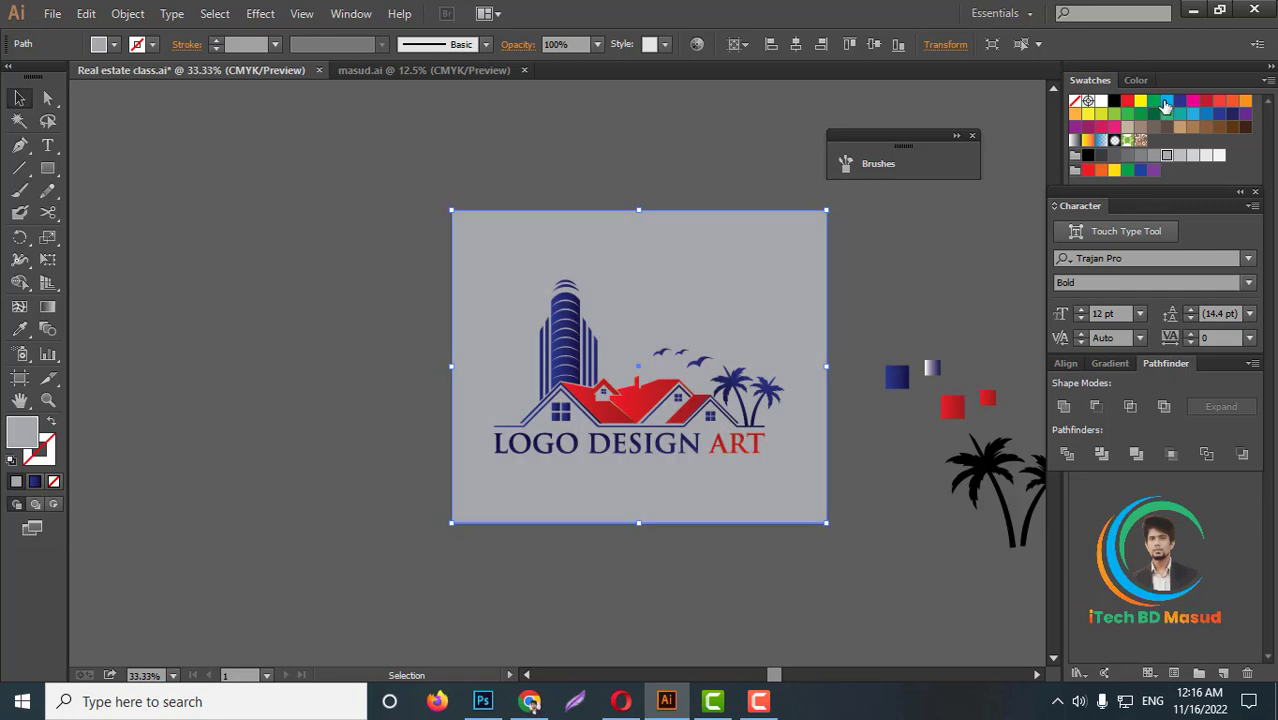
left_click(1166, 101)
scroll(786, 345, "up", 1)
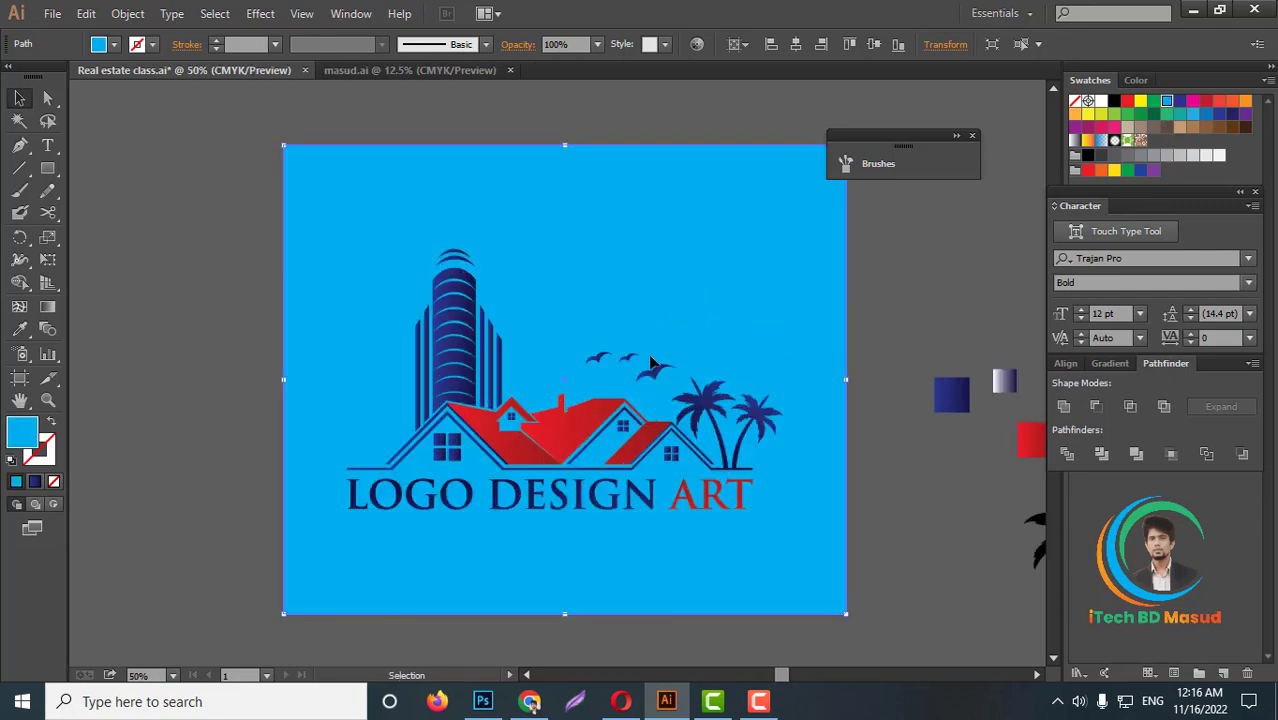
double_click(33, 440)
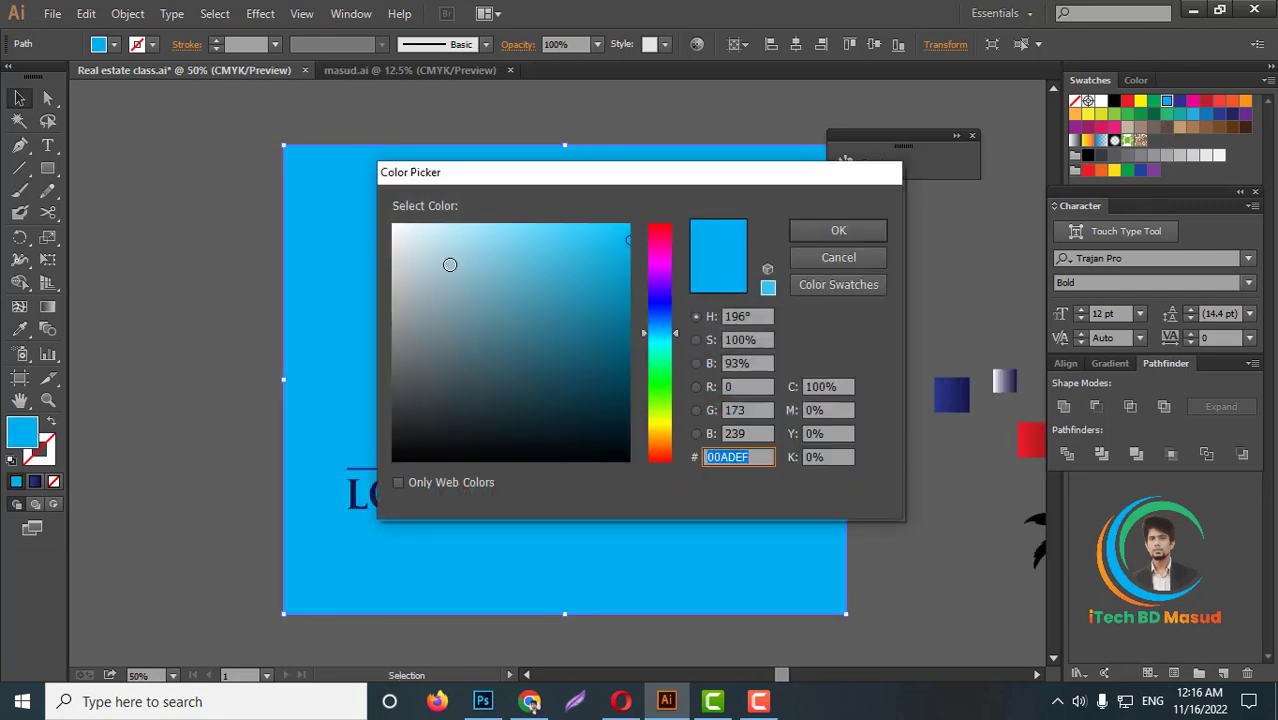
left_click(436, 264)
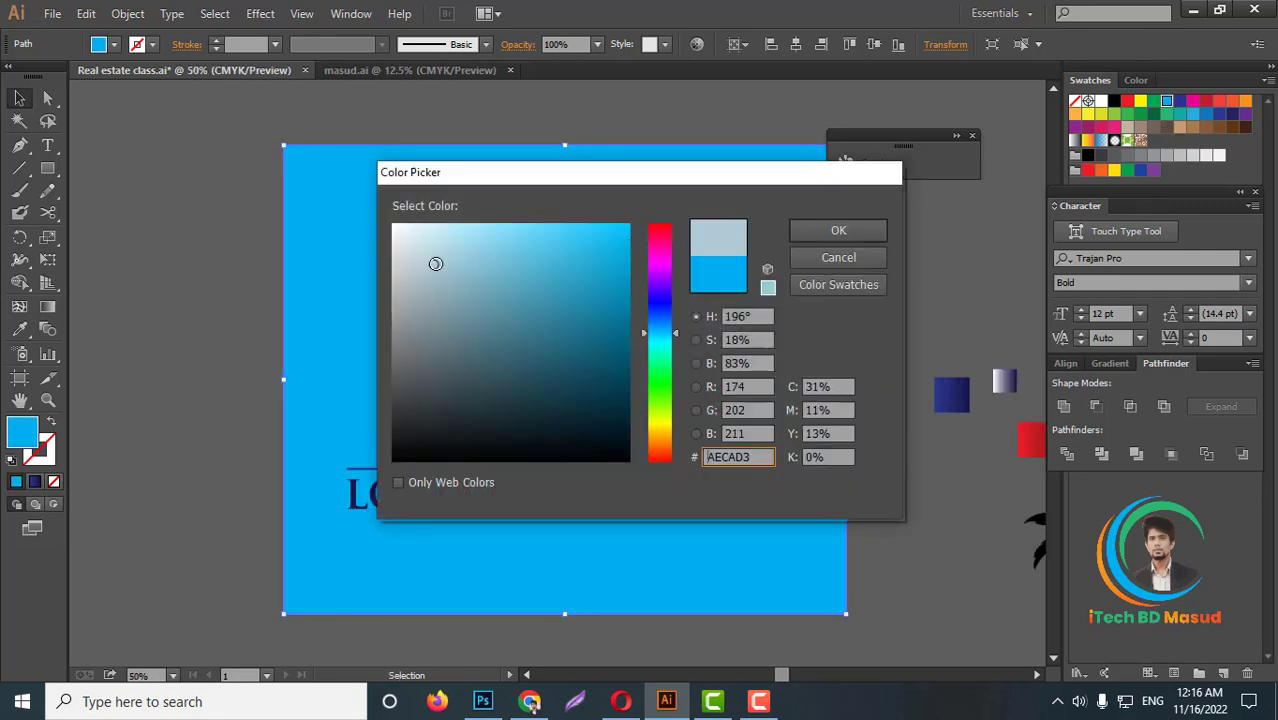
left_click(820, 232)
scroll(626, 496, "down", 2)
Step: Select the logo group, then the pale background rectangle
left_click(627, 500)
scroll(573, 404, "up", 2)
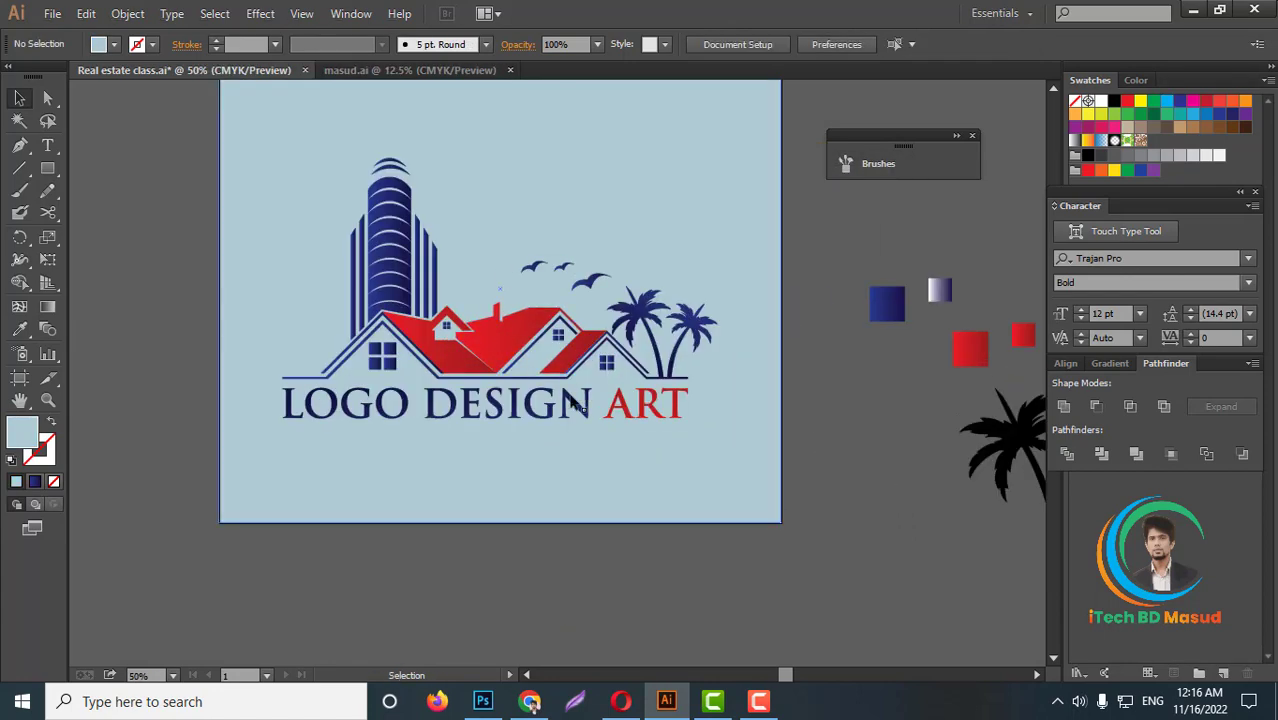
left_click(504, 358)
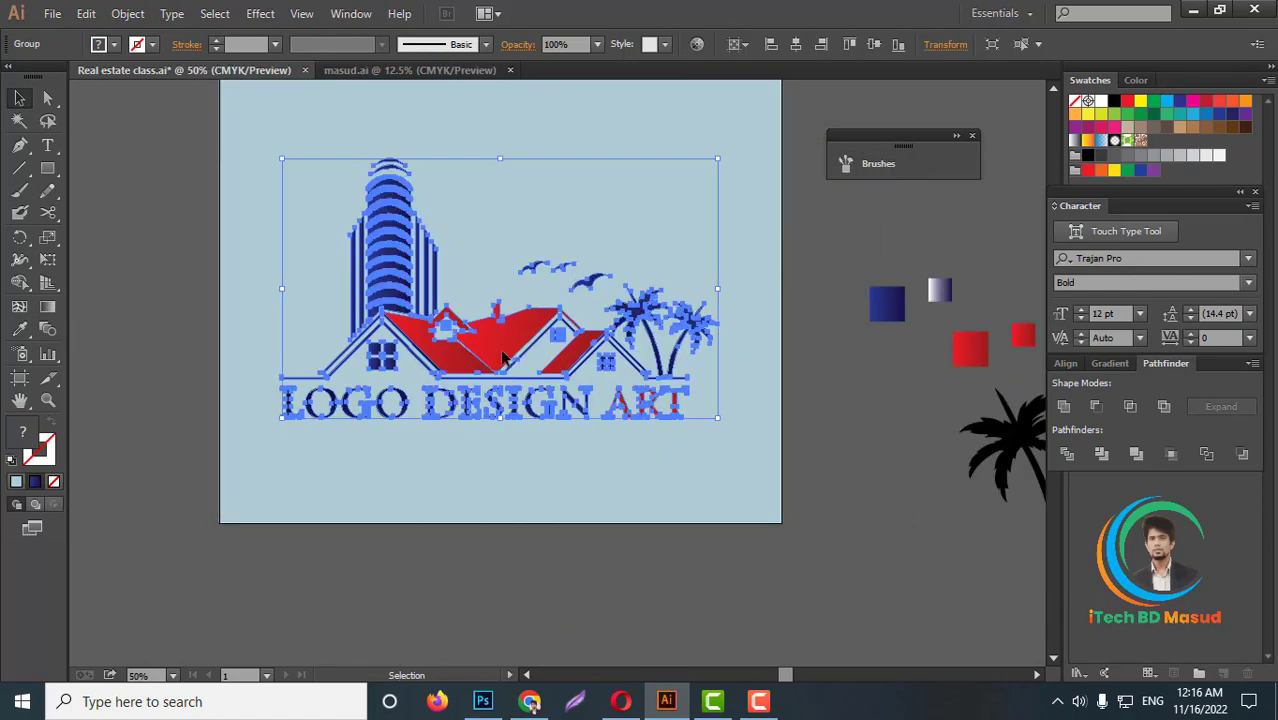
key("a")
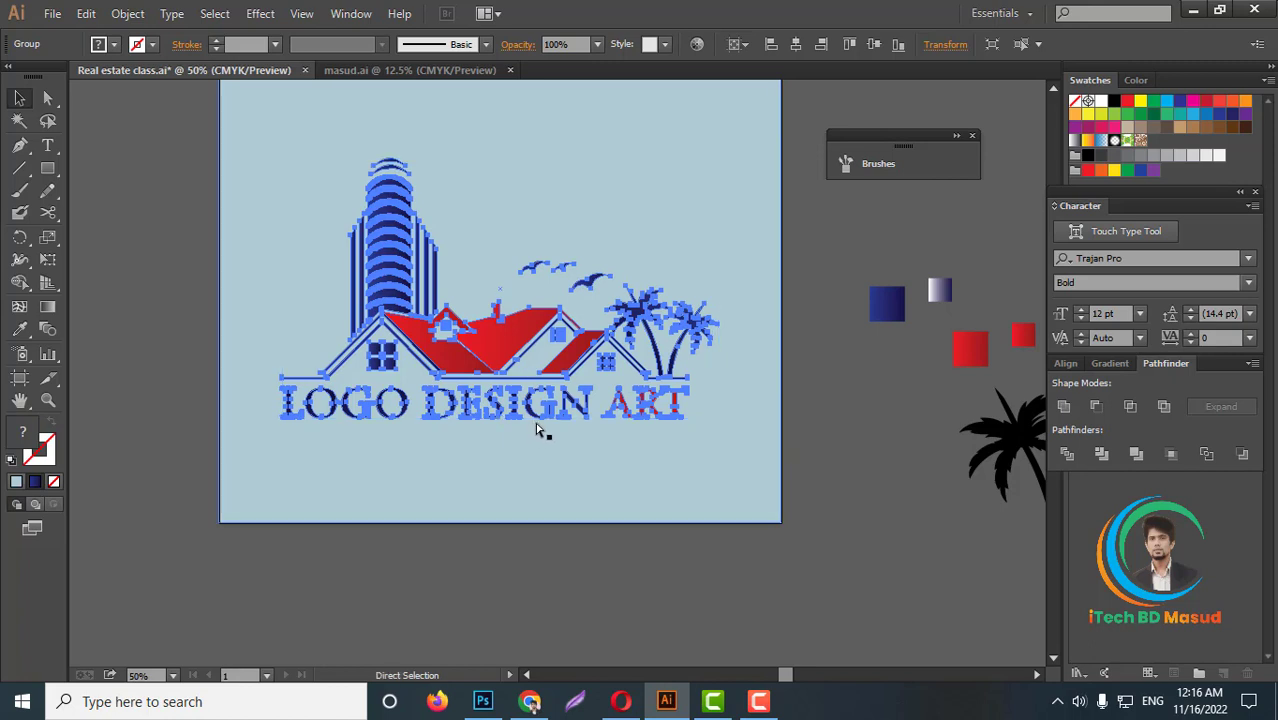
key("v")
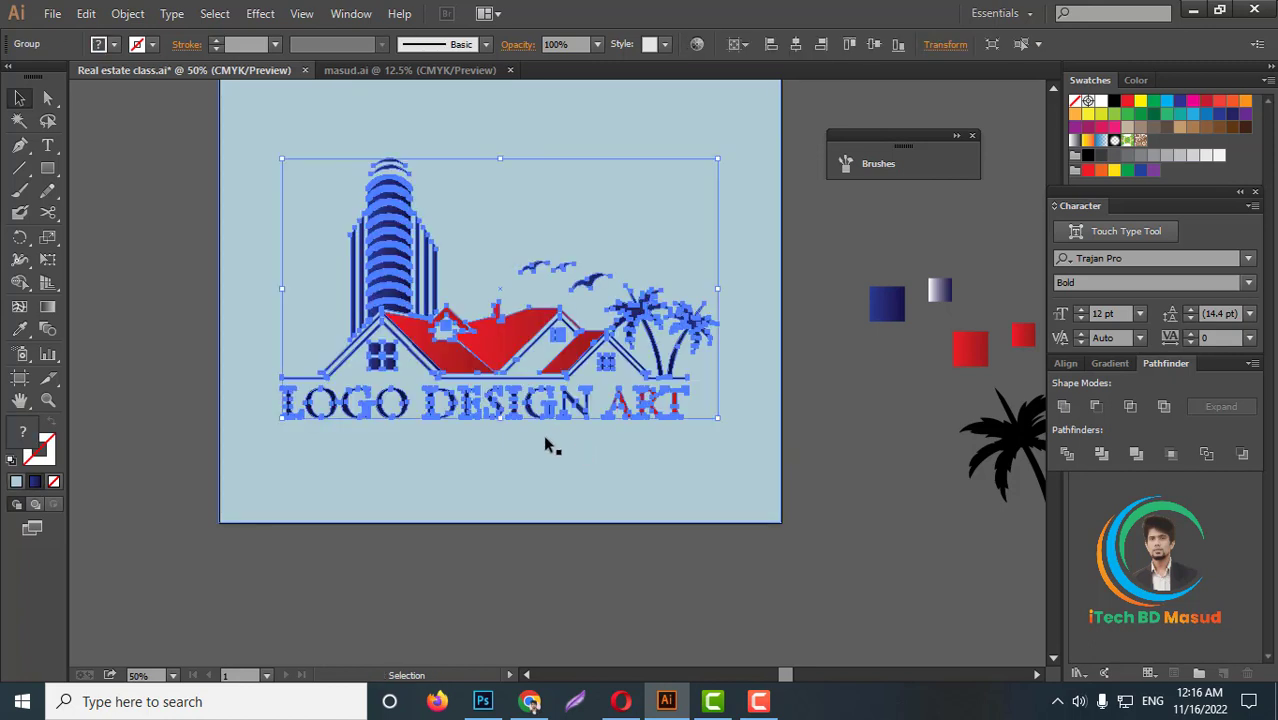
left_click(545, 462)
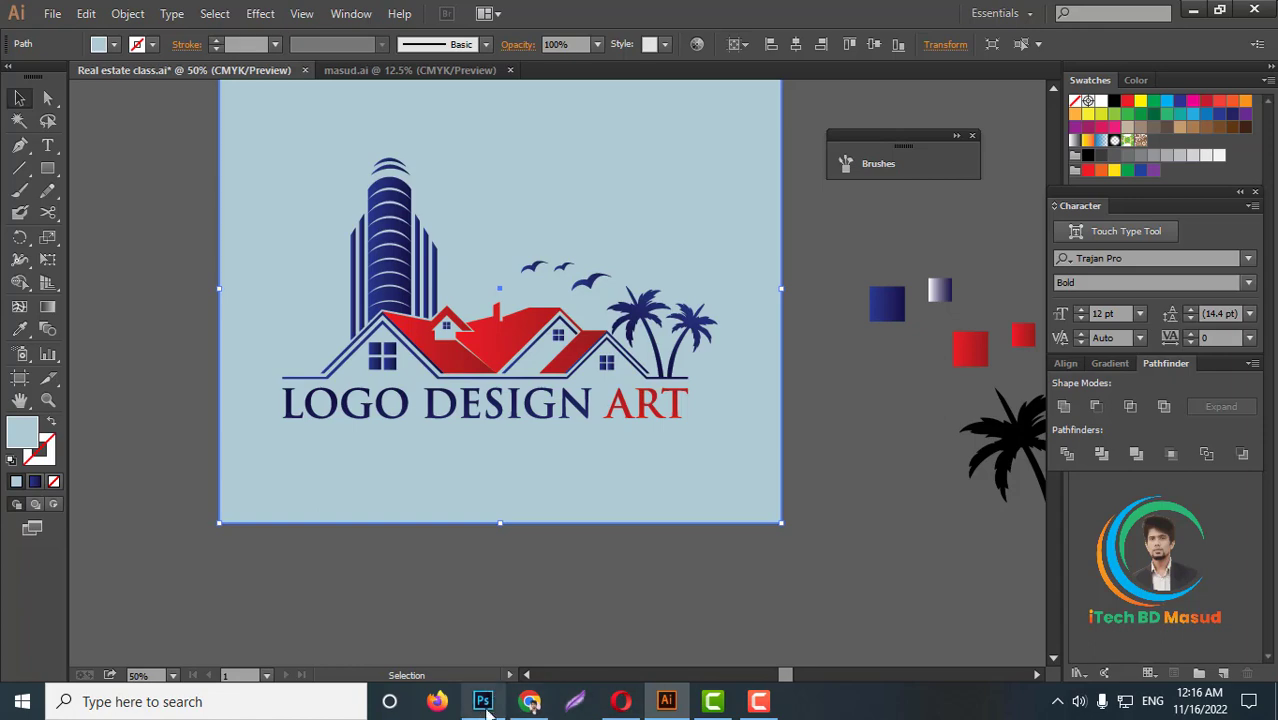
Step: Switch to Photoshop and open the wall mockup file 46 from the Psd folder
left_click(483, 703)
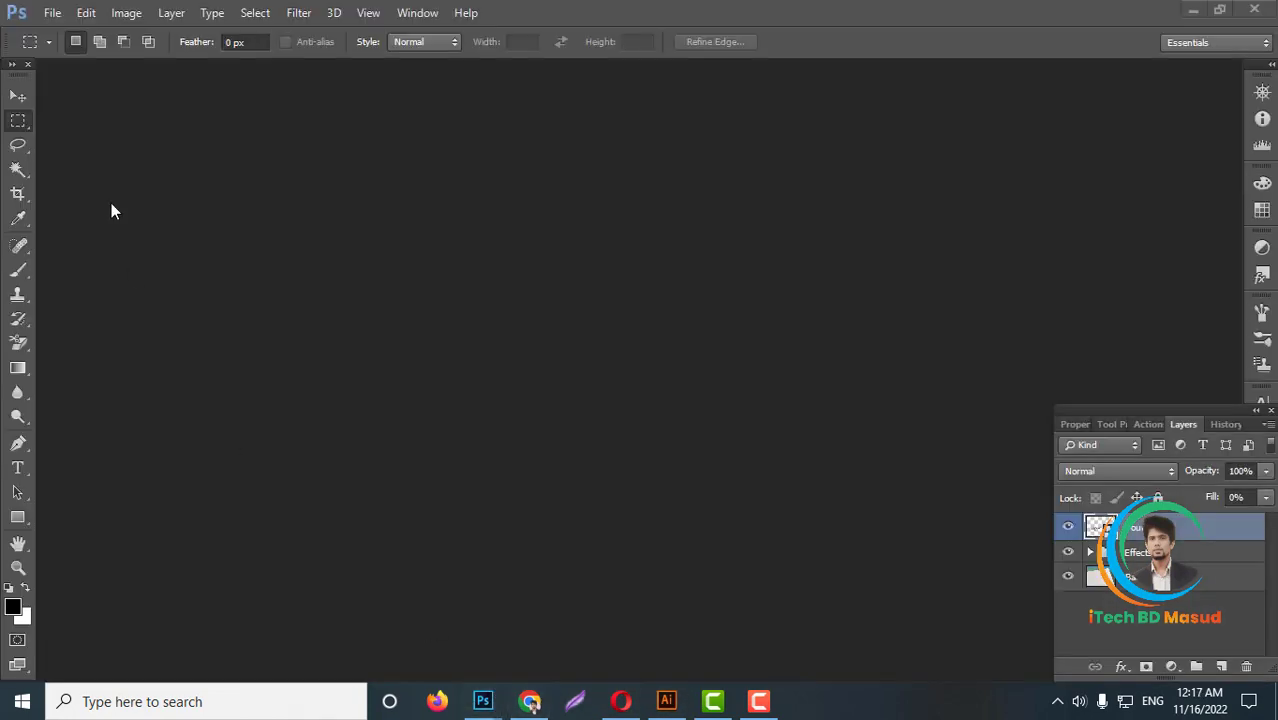
left_click(53, 13)
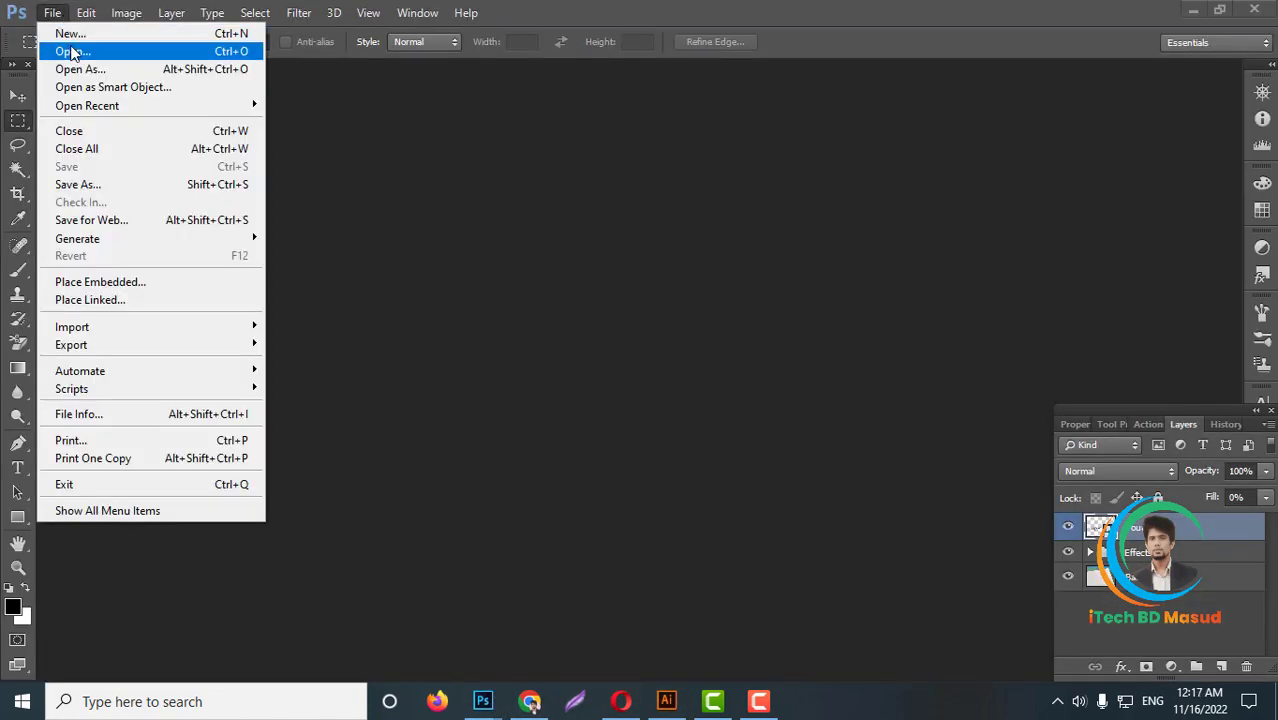
left_click(76, 54)
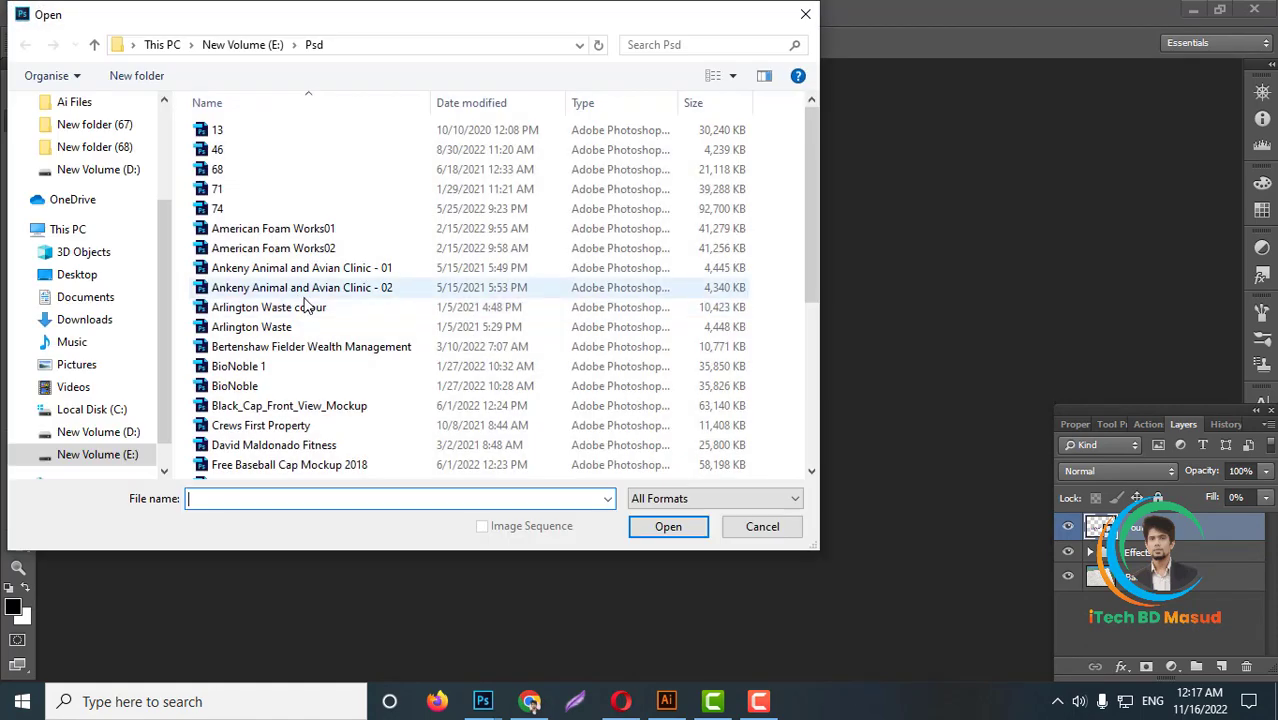
left_click(224, 149)
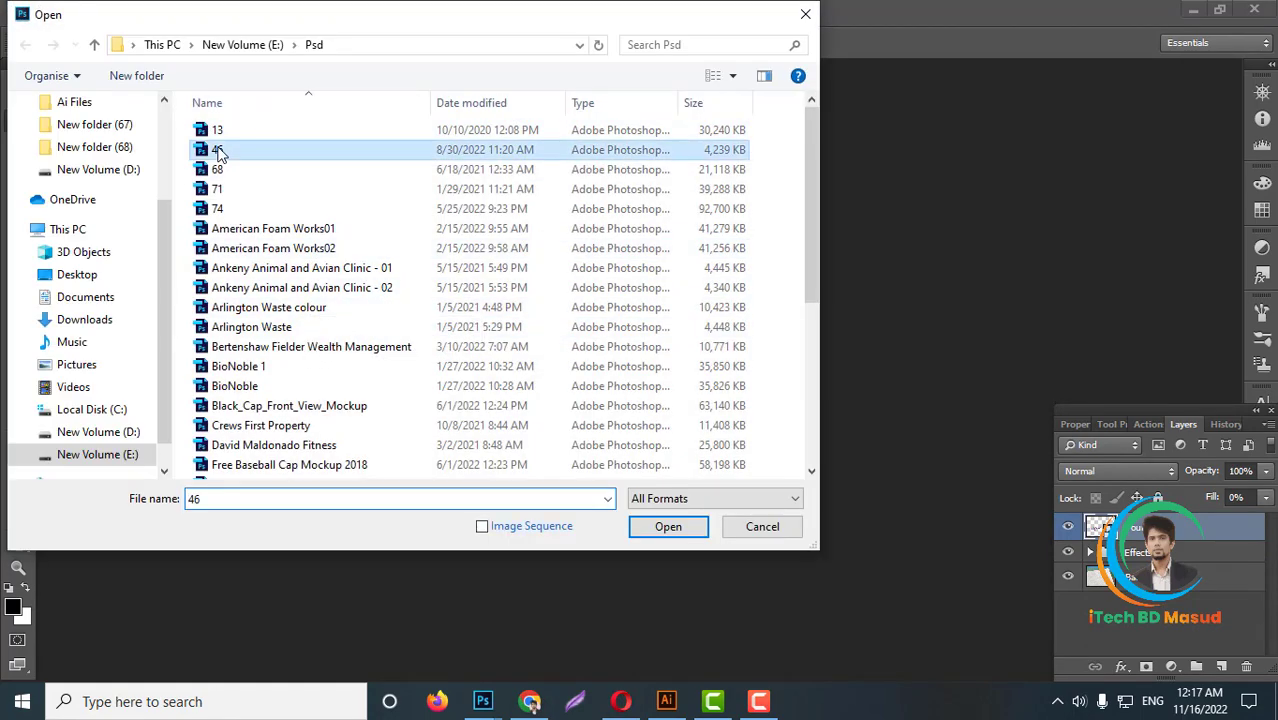
left_click(668, 526)
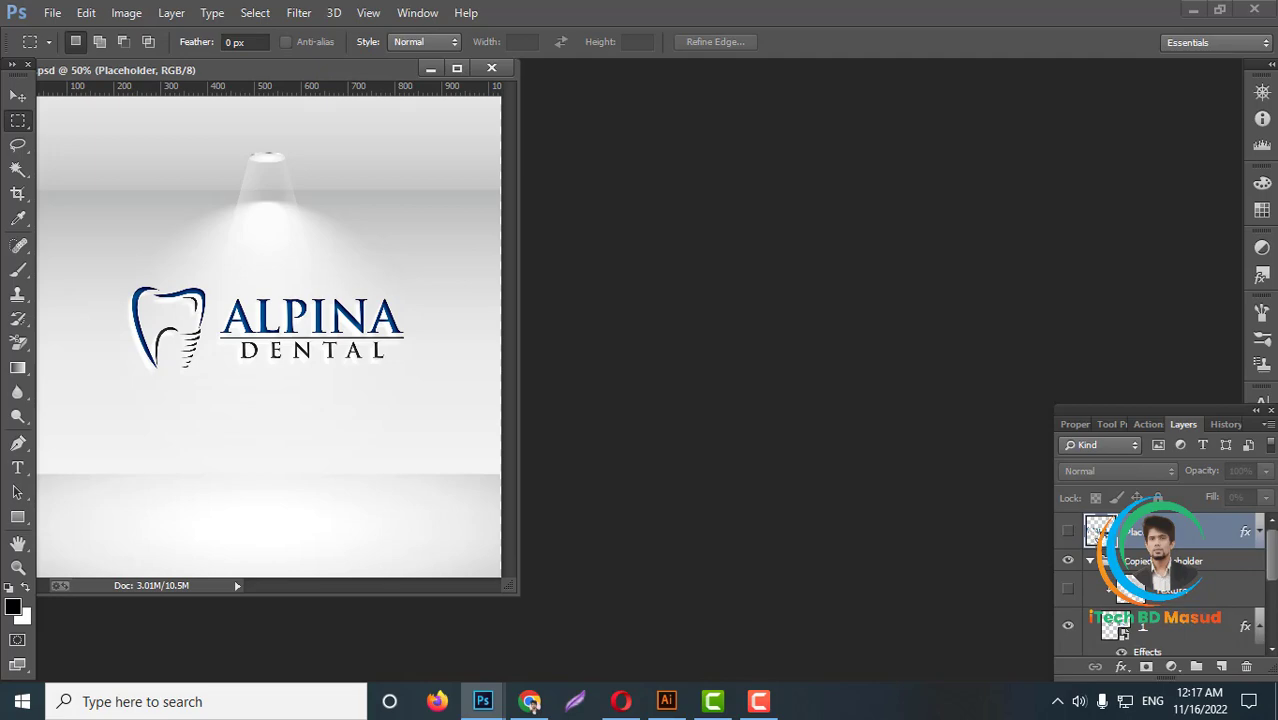
Step: Paste the logo as a smart object, enlarge it to about 148% and raise it slightly
key("ctrl+v")
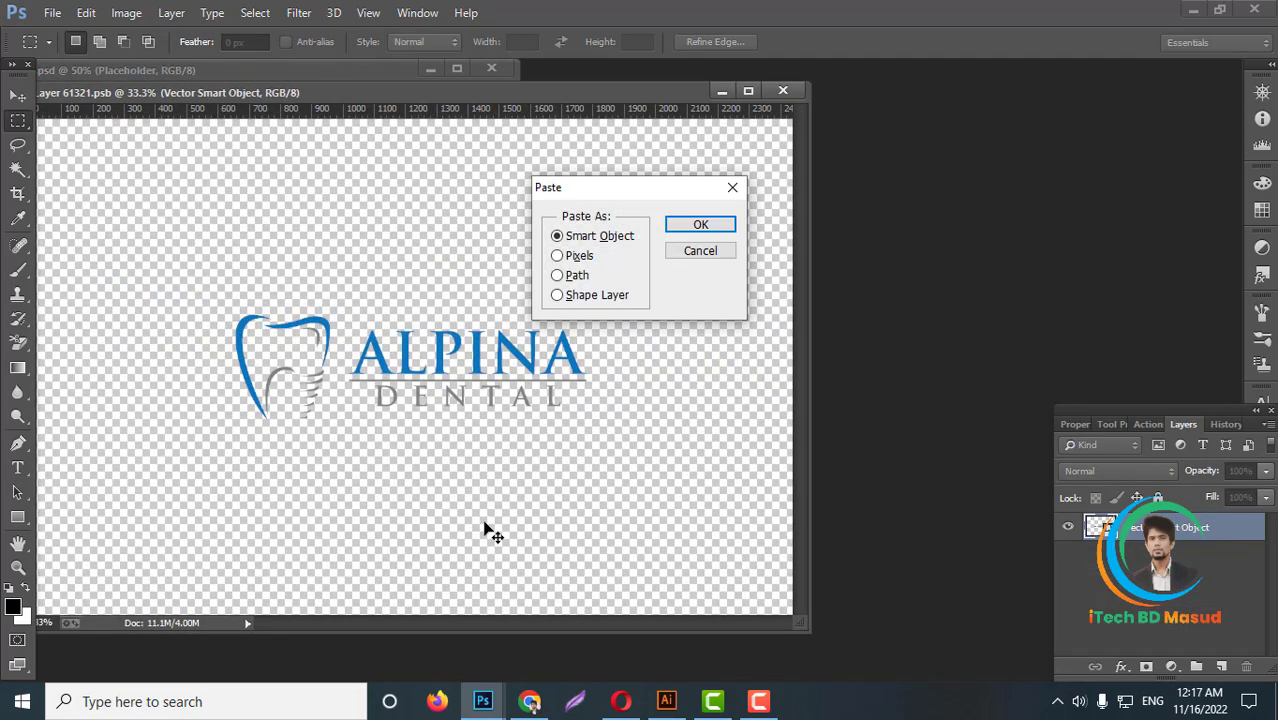
key("Return")
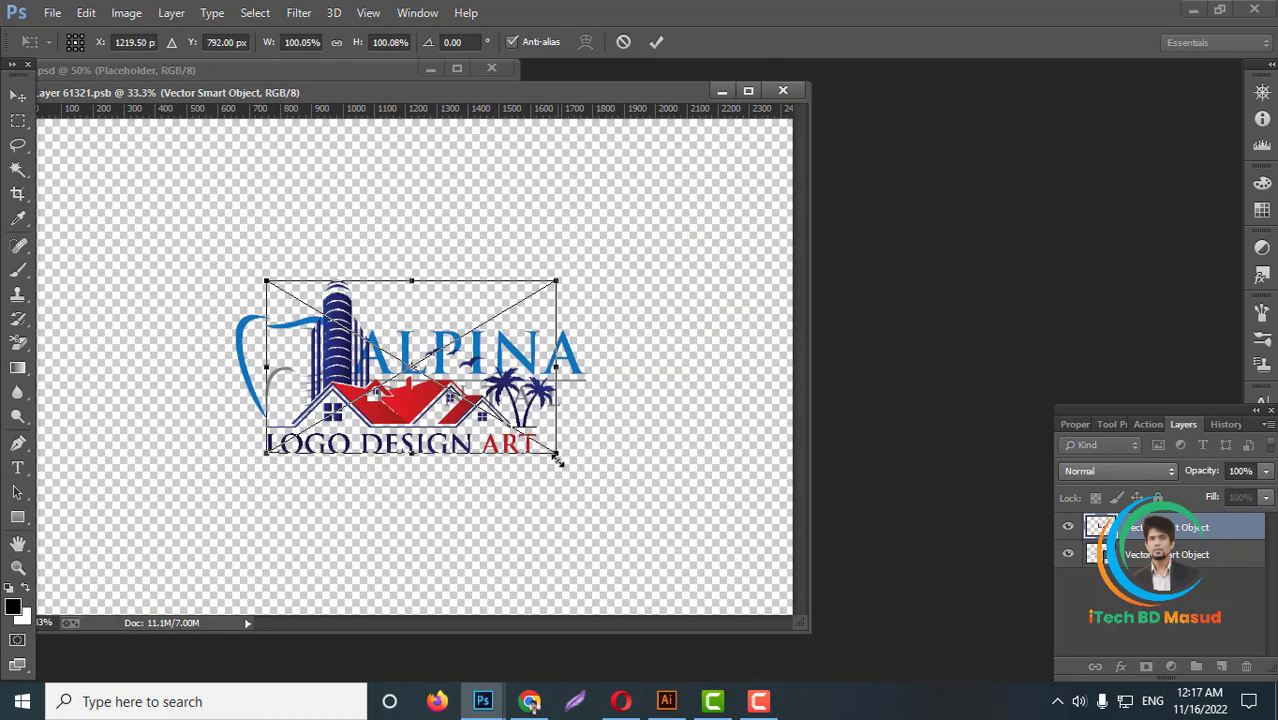
left_click_drag(558, 460, 619, 517)
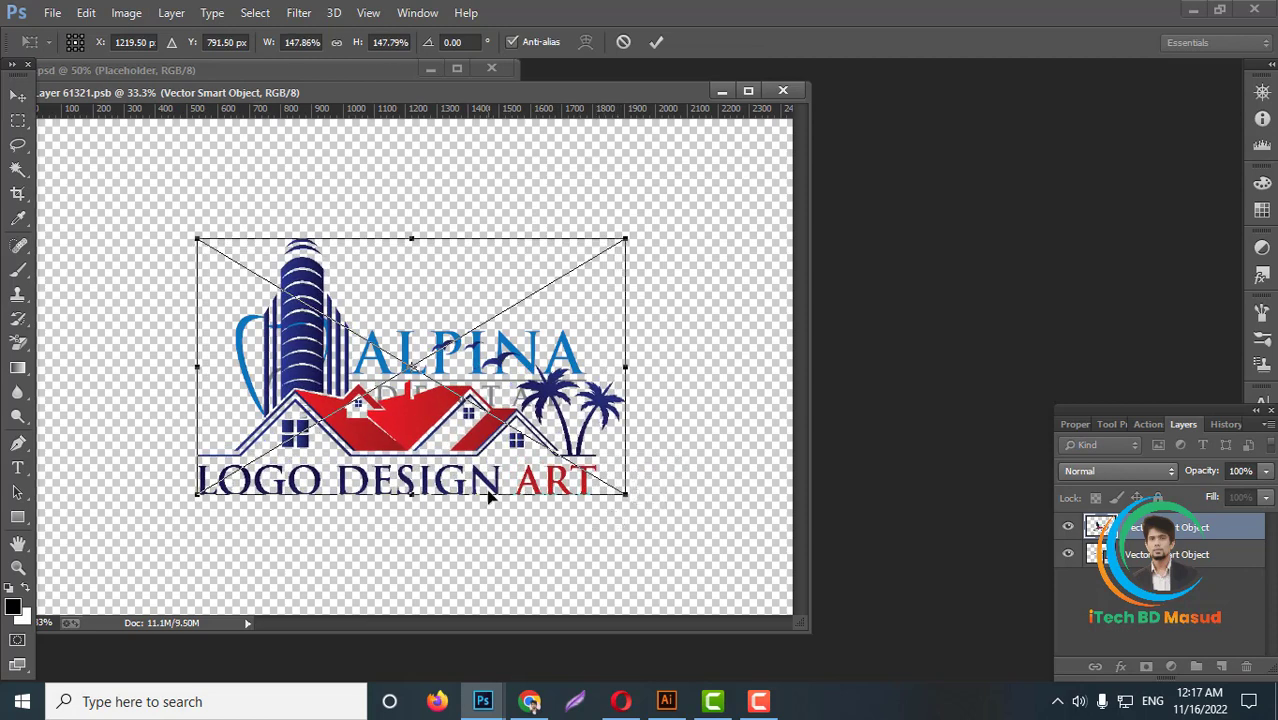
left_click_drag(488, 497, 507, 467)
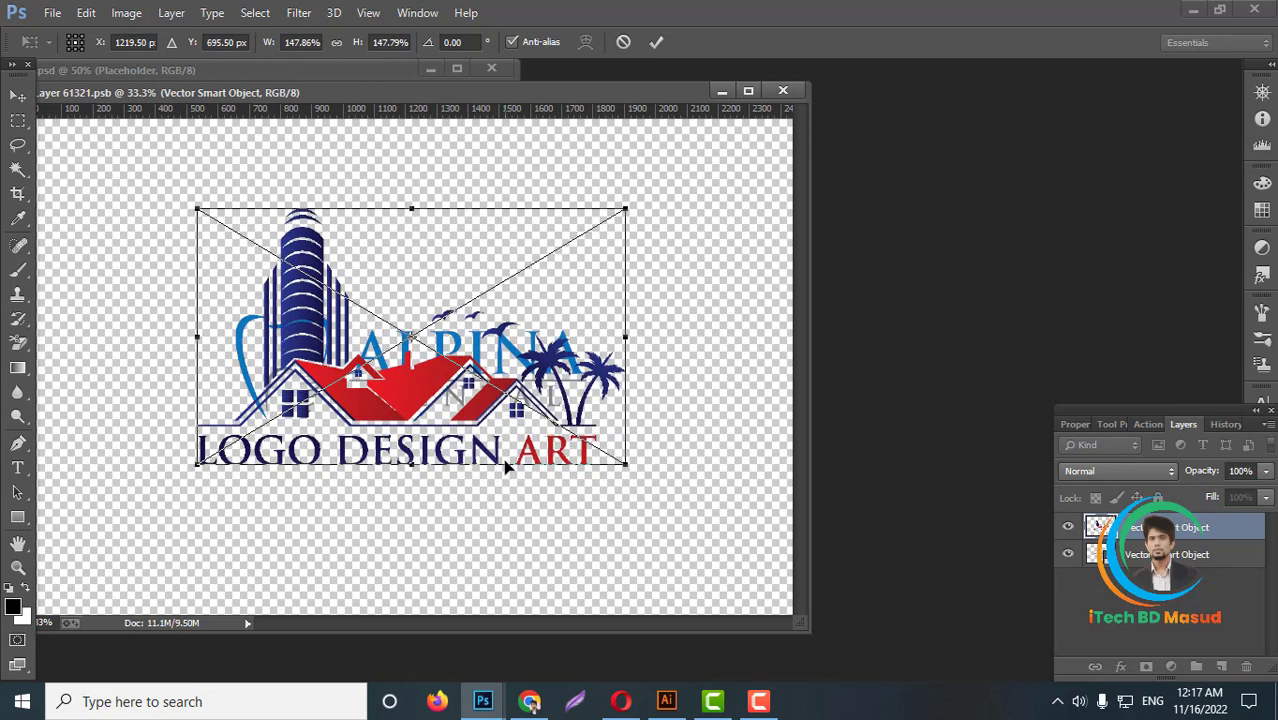
key("Return")
Step: Hide the Alpina Dental placeholder layer, then save and close the smart object
left_click(1095, 557)
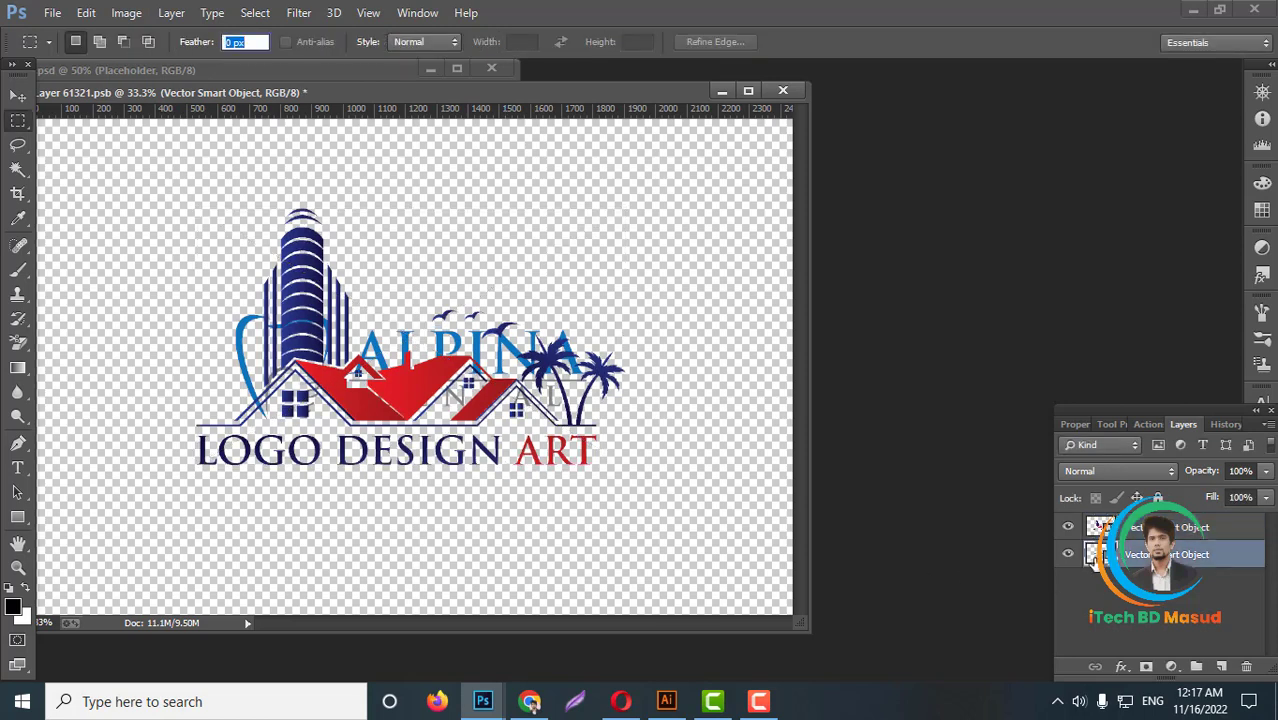
left_click(1067, 555)
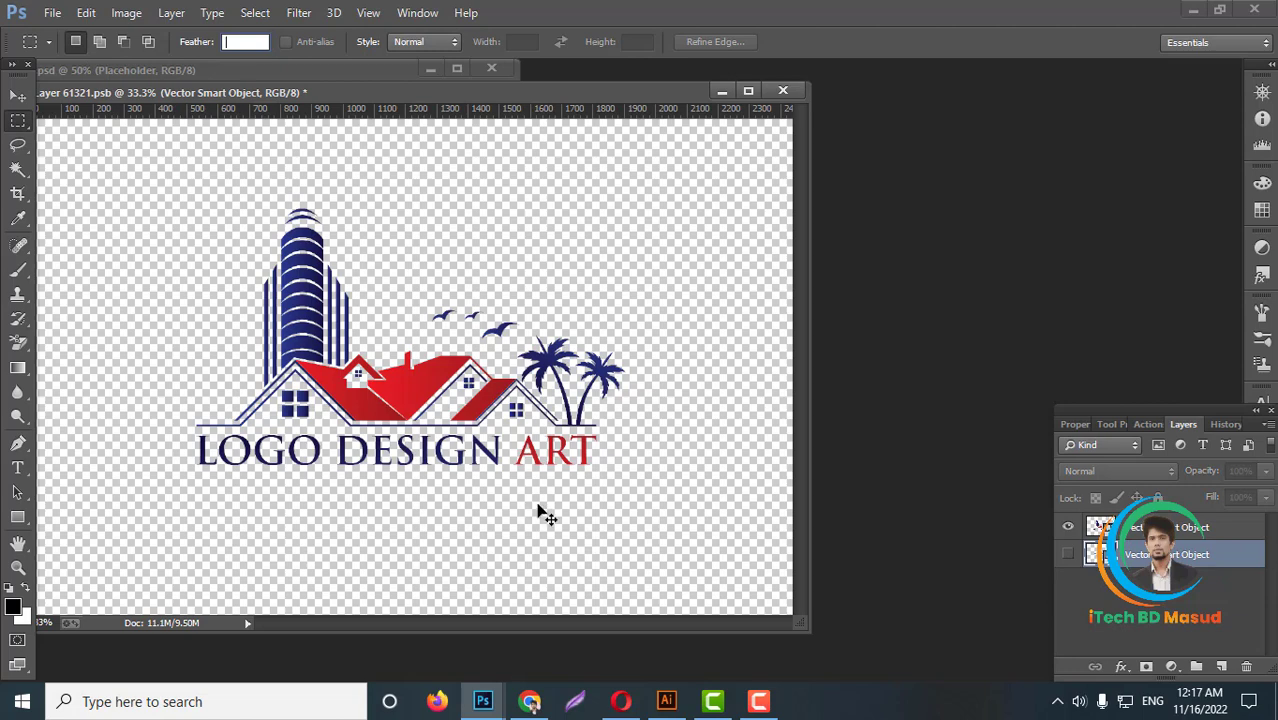
key("ctrl+a")
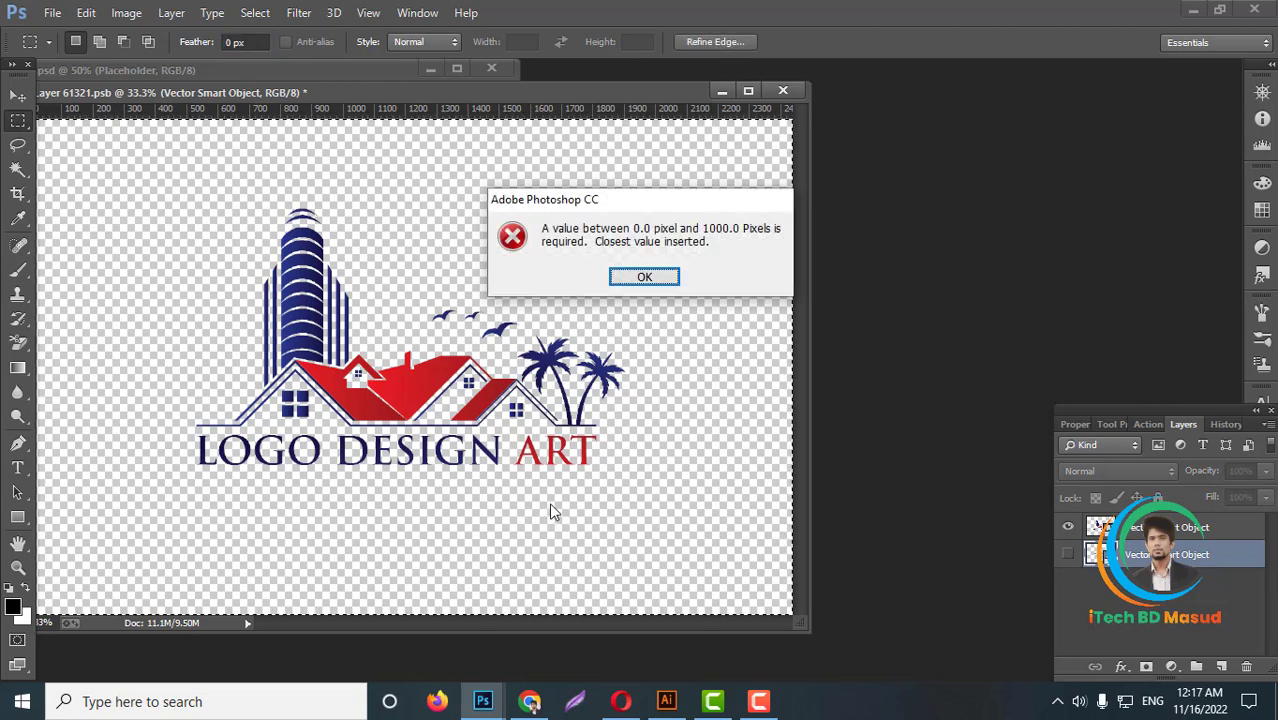
left_click(656, 277)
key("ctrl+c")
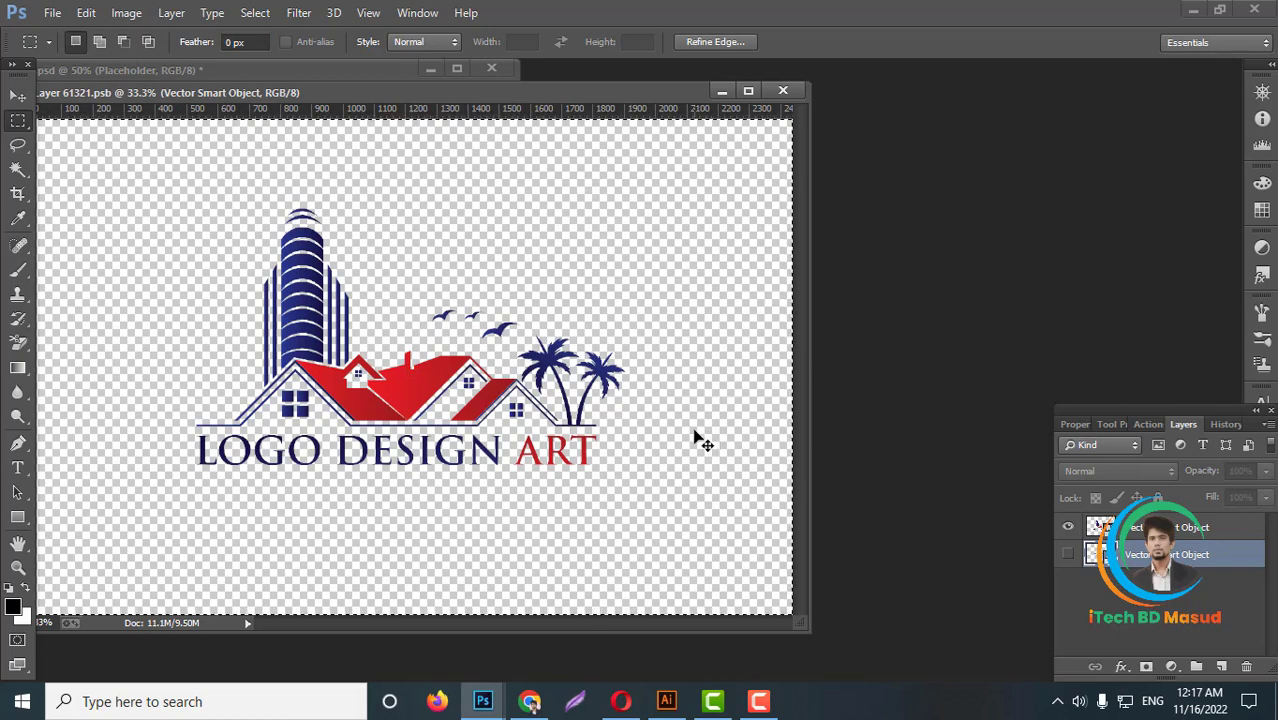
key("ctrl+w")
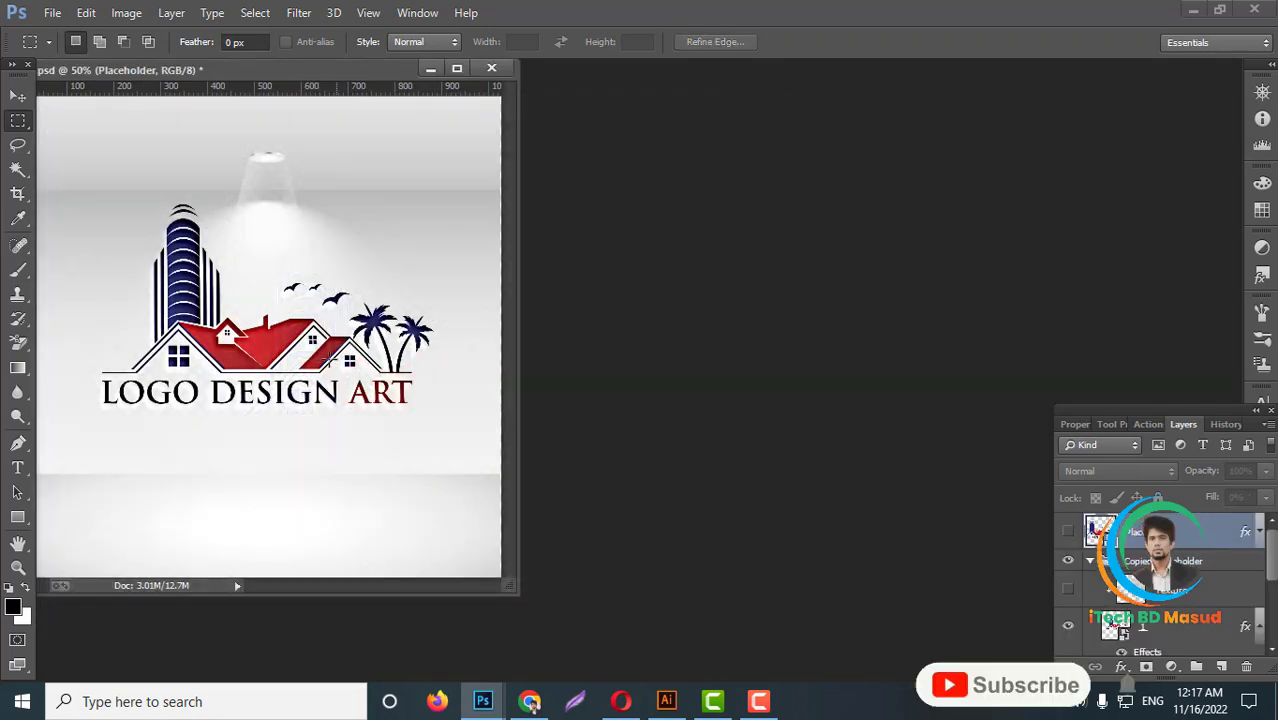
left_click_drag(433, 71, 655, 95)
left_click(756, 83)
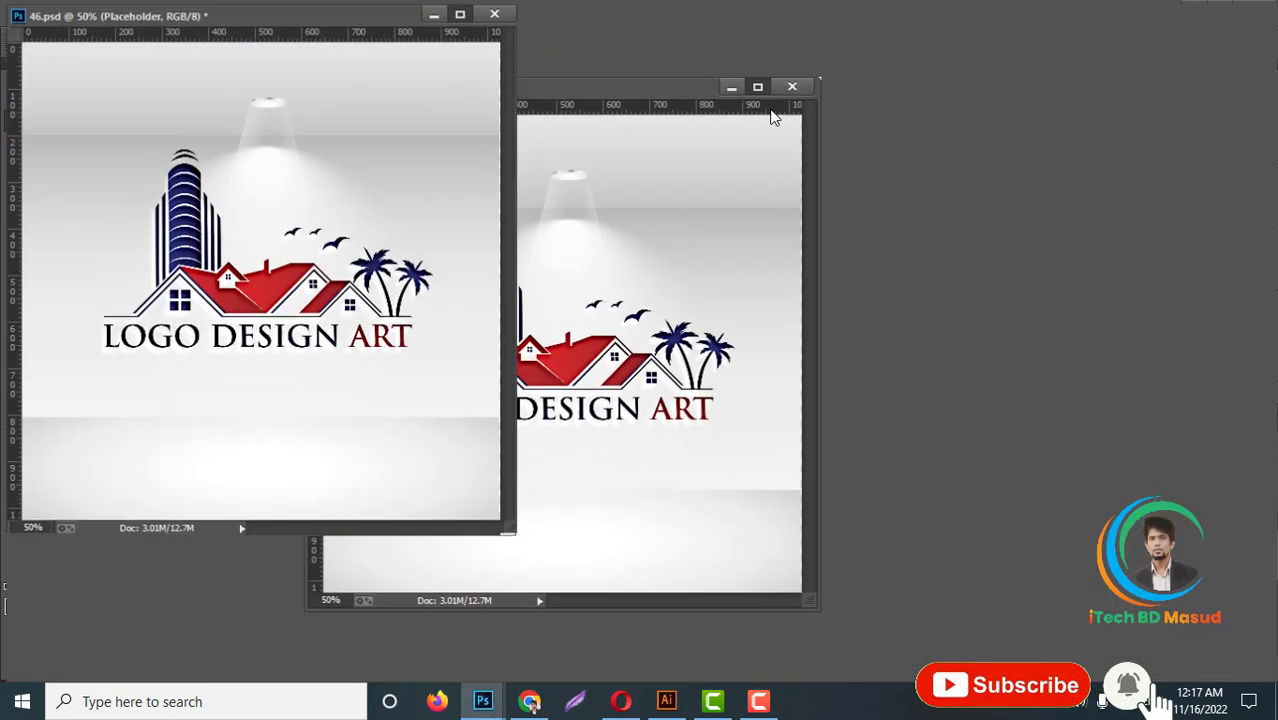
scroll(700, 376, "up", 1)
scroll(601, 380, "up", 1)
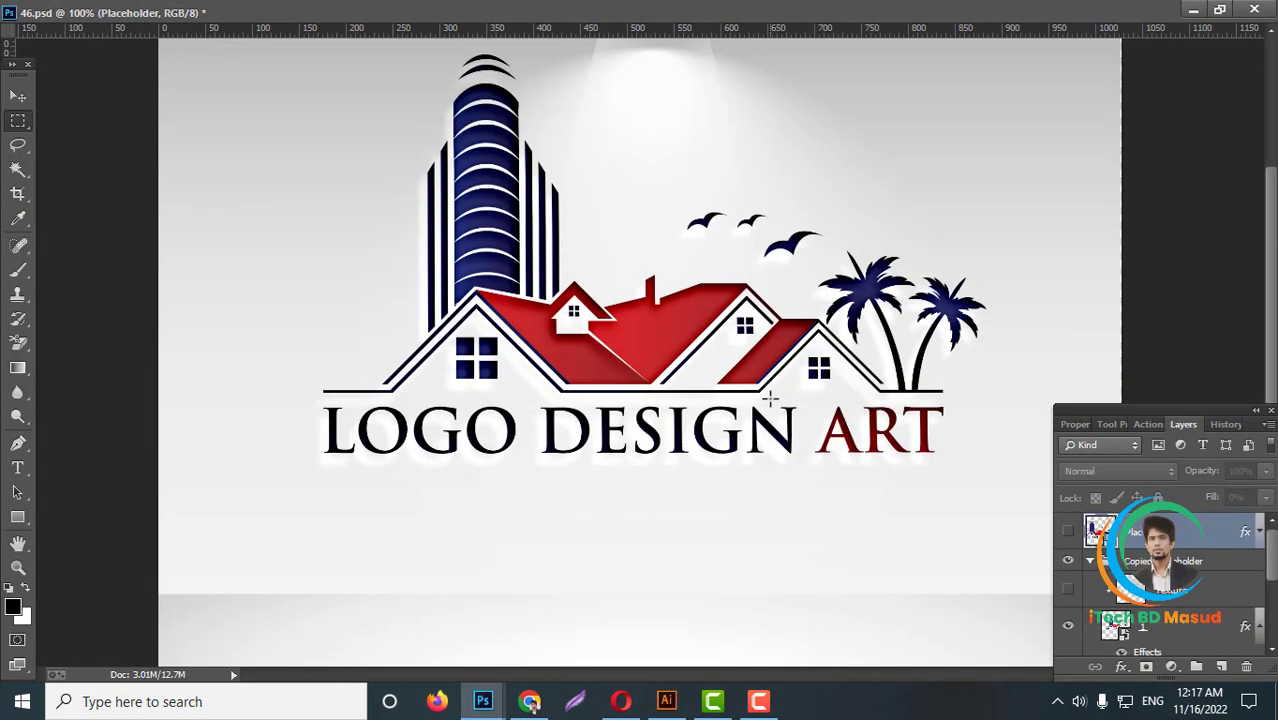
scroll(601, 380, "down", 1)
scroll(601, 380, "down", 1)
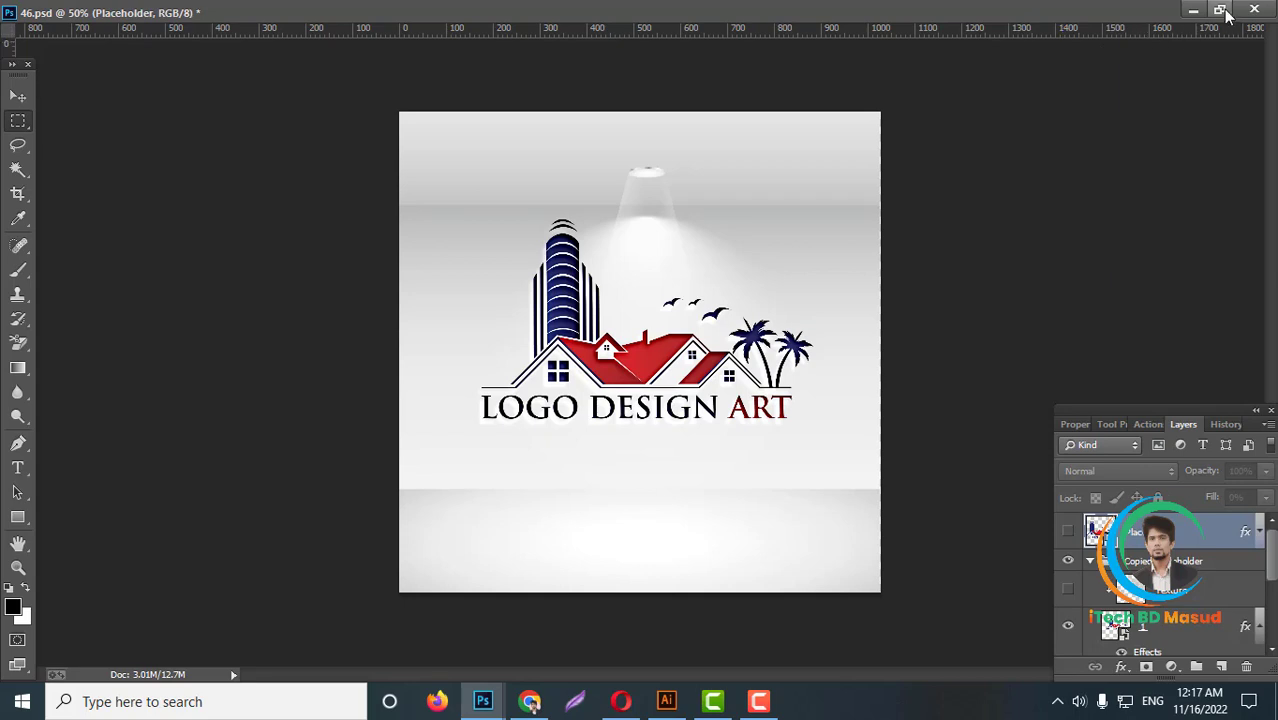
left_click(1219, 9)
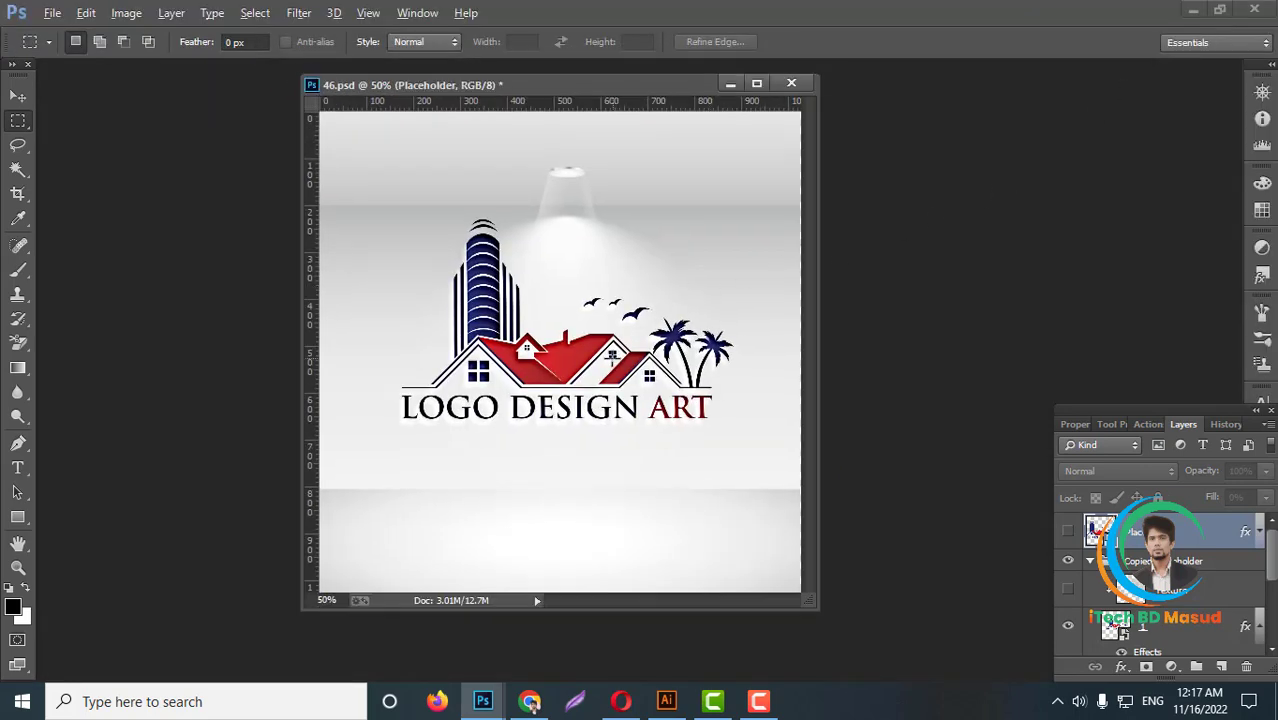
key("ctrl+plus")
key("ctrl+minus")
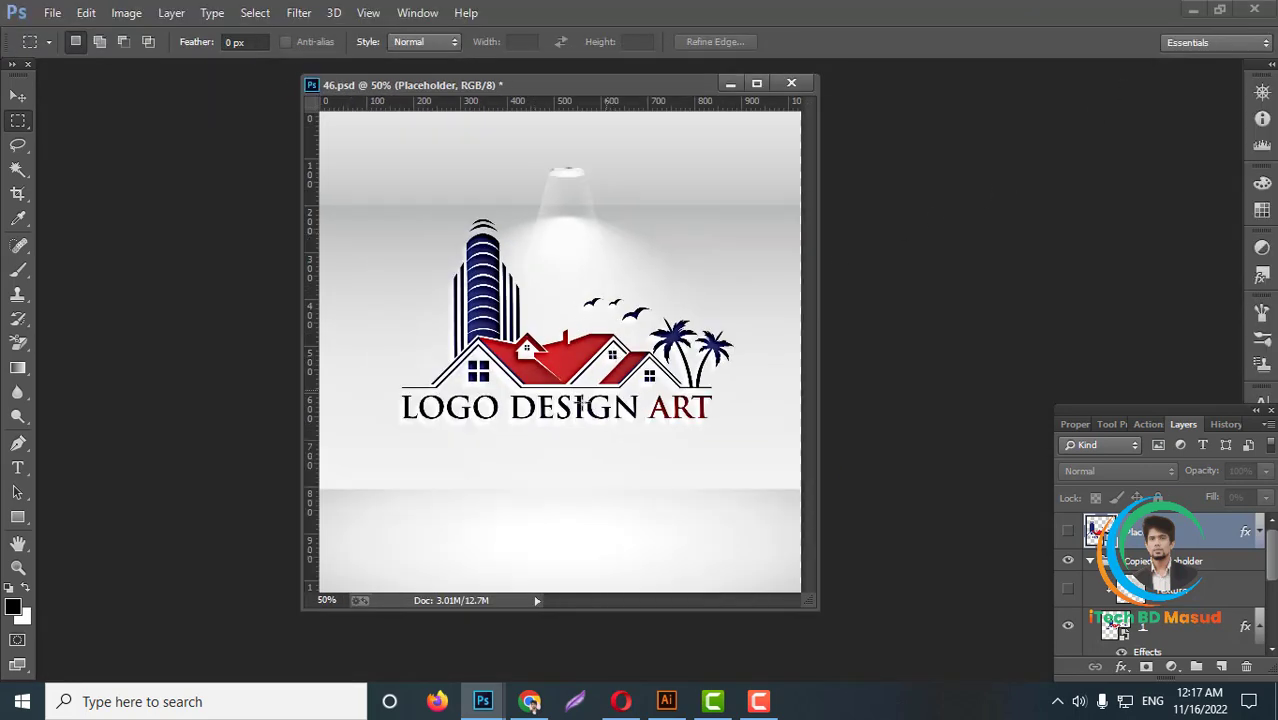